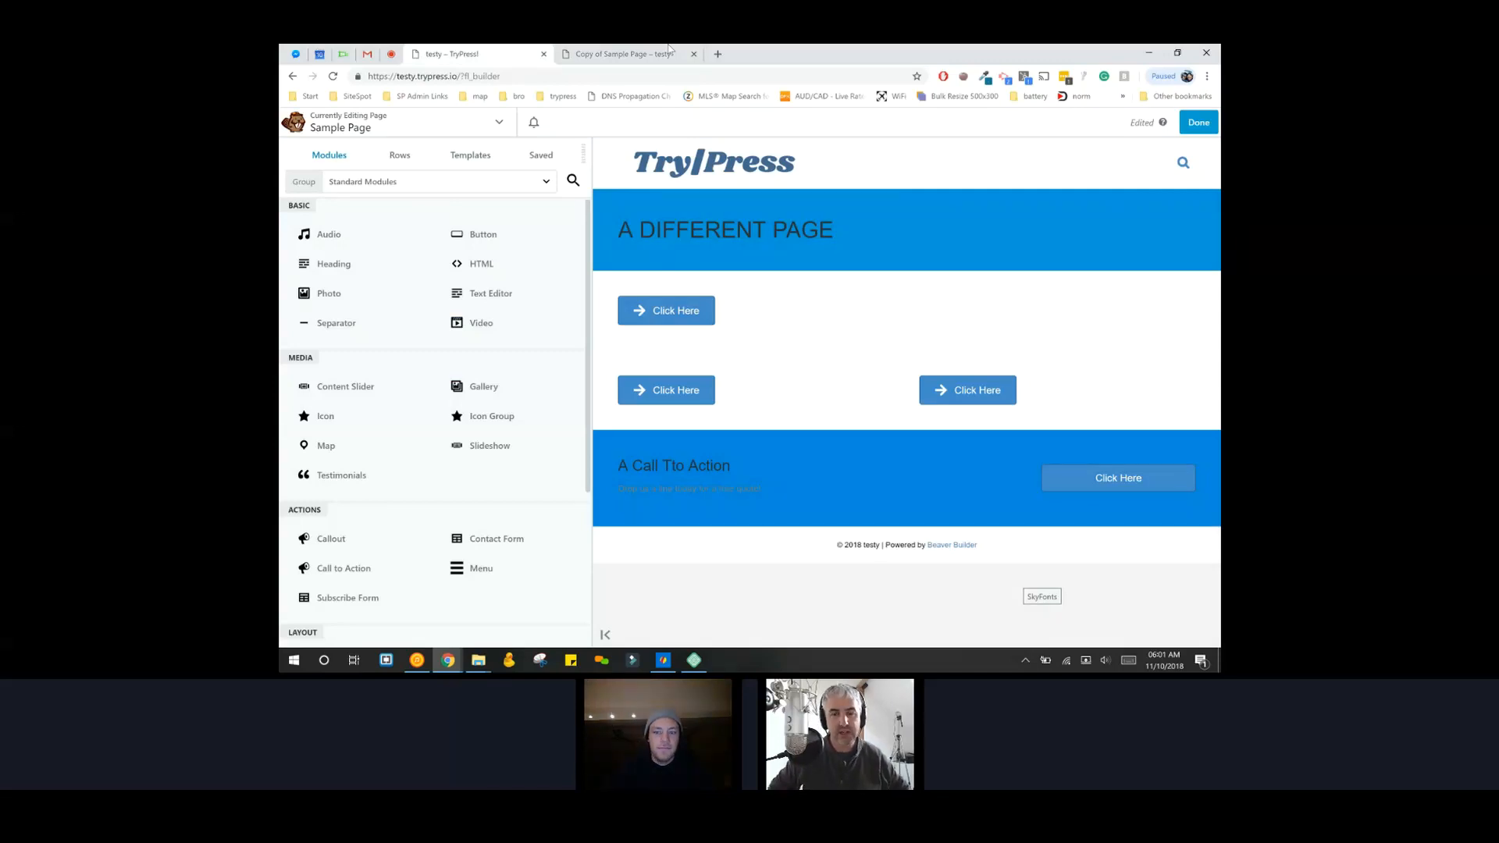
- Correct the call to action module's heading to "A Call To Action"
{"action": "left_click", "coordinate": [675, 469]}
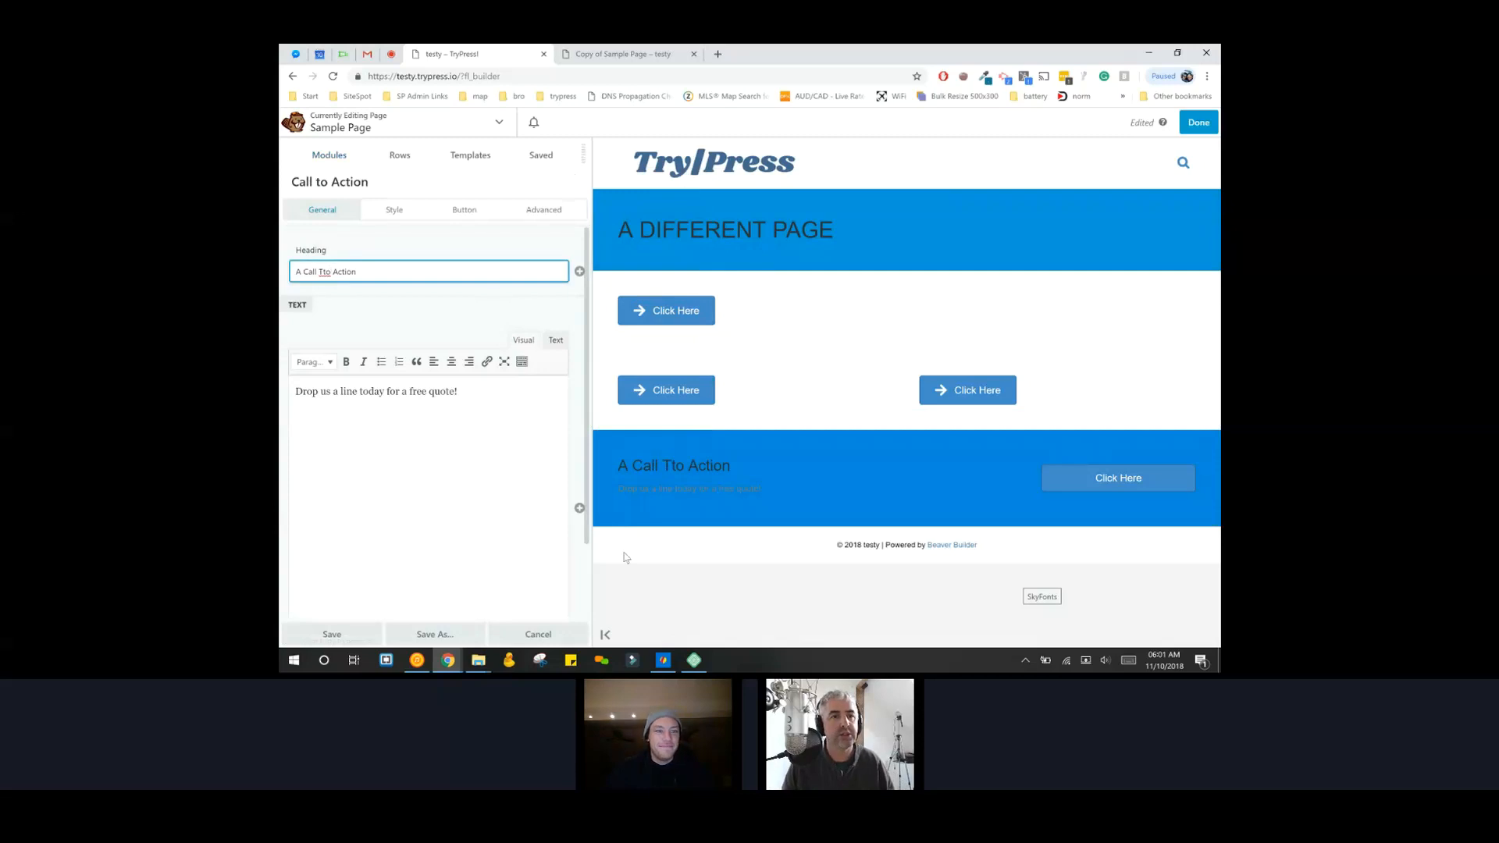
{"action": "key", "text": "BackSpace"}
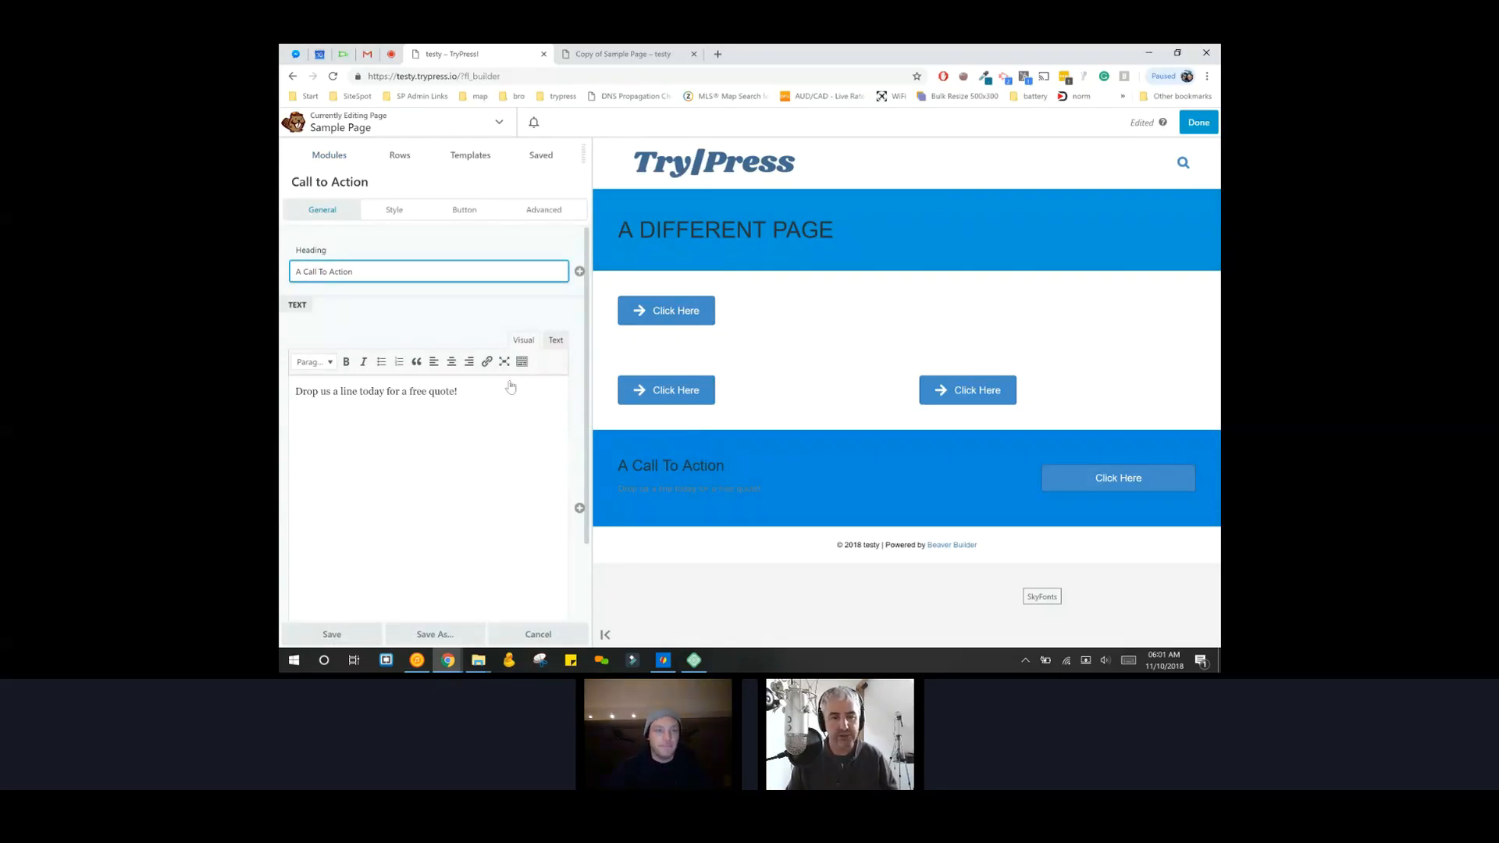
{"action": "left_click", "coordinate": [394, 209]}
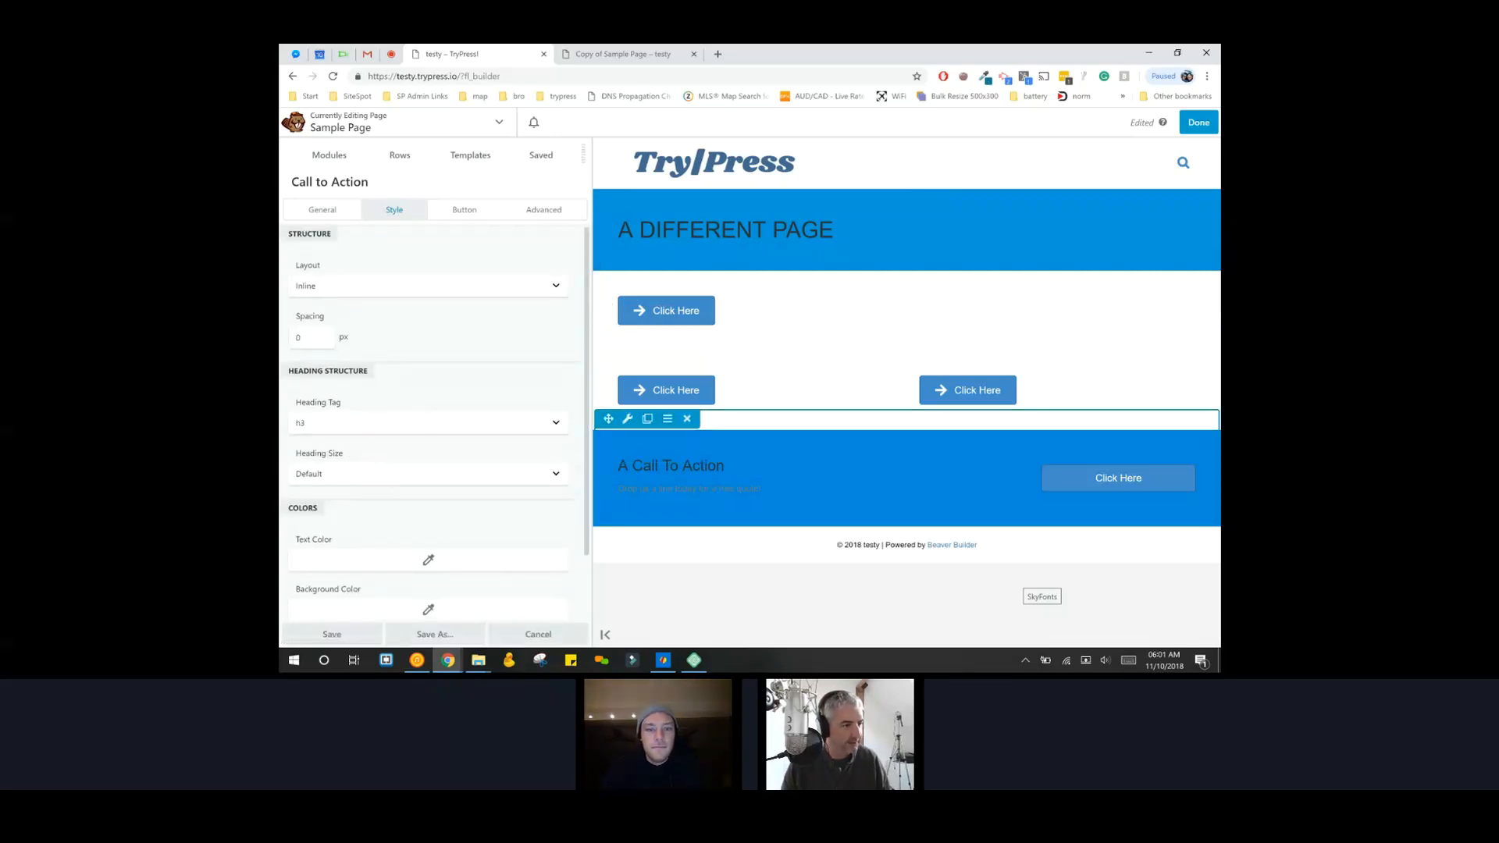
- Open the settings of the row containing the call to action and set its text color to red, #ff0000
{"action": "left_click", "coordinate": [627, 419]}
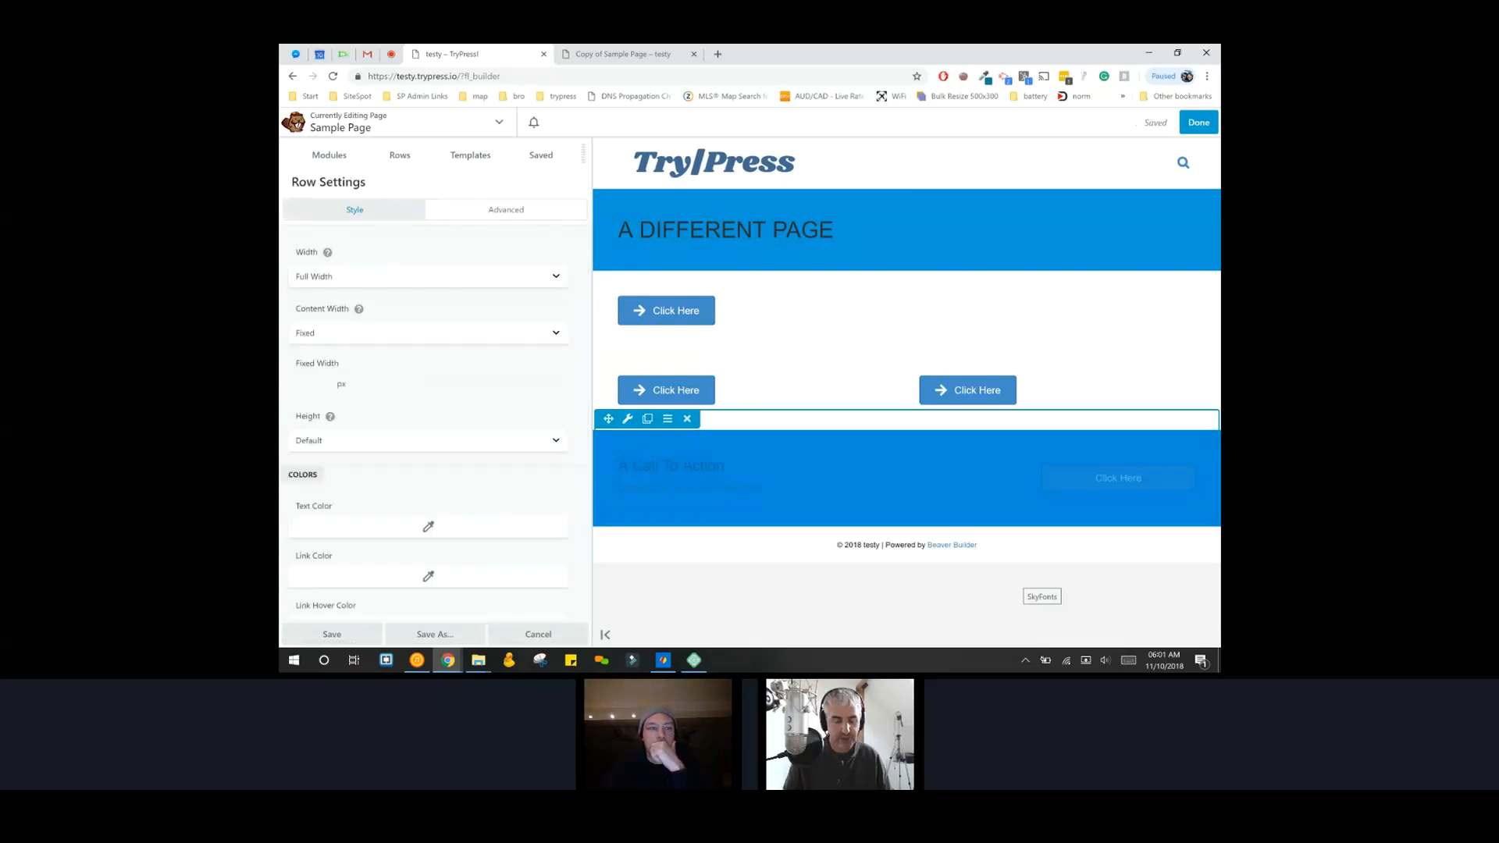
{"action": "scroll", "coordinate": [575, 597], "scroll_direction": "down", "scroll_amount": 3}
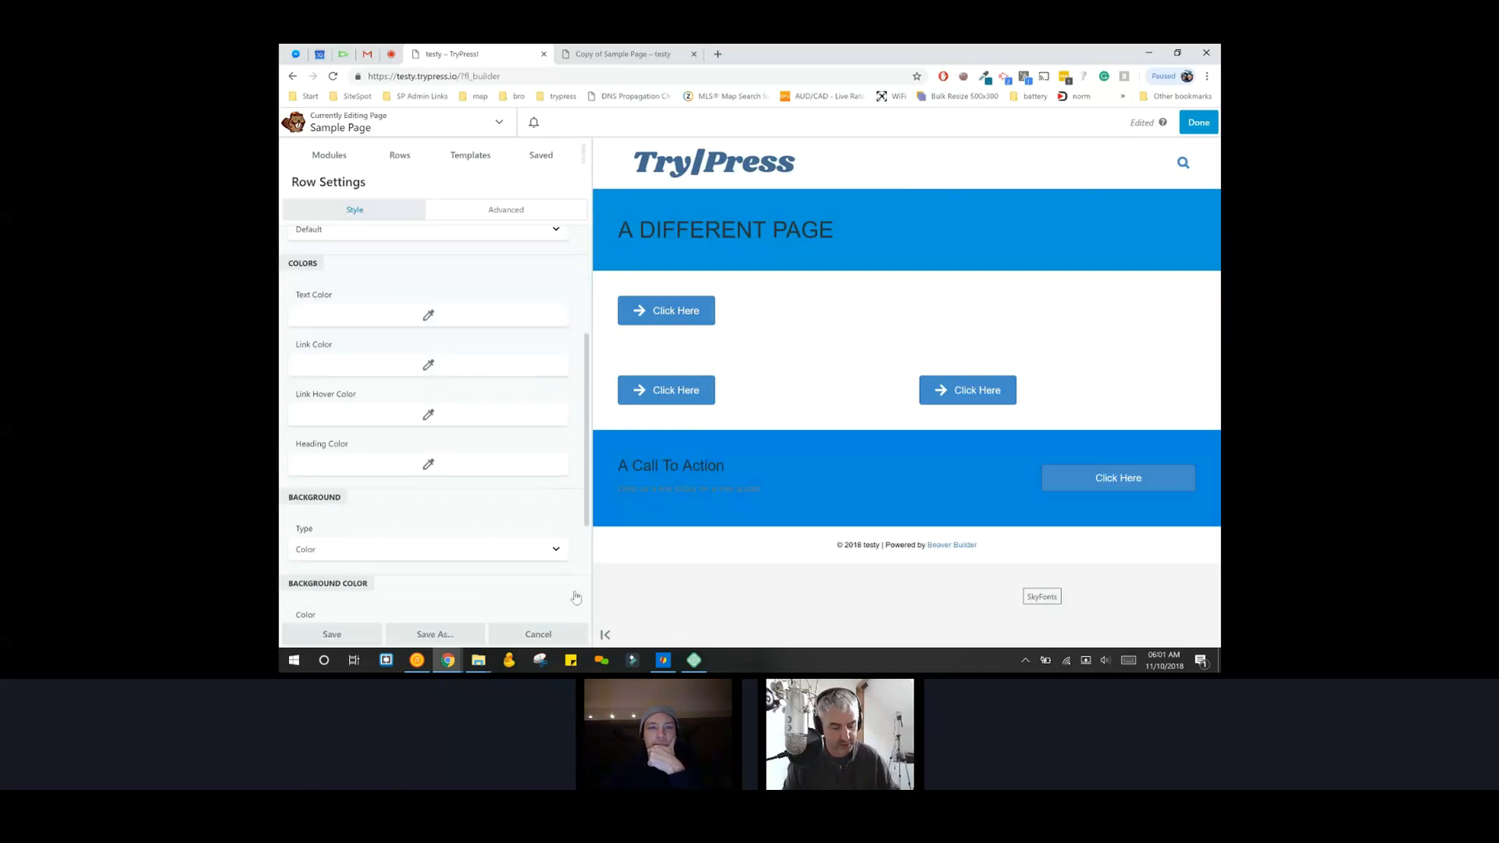
{"action": "left_click", "coordinate": [427, 316]}
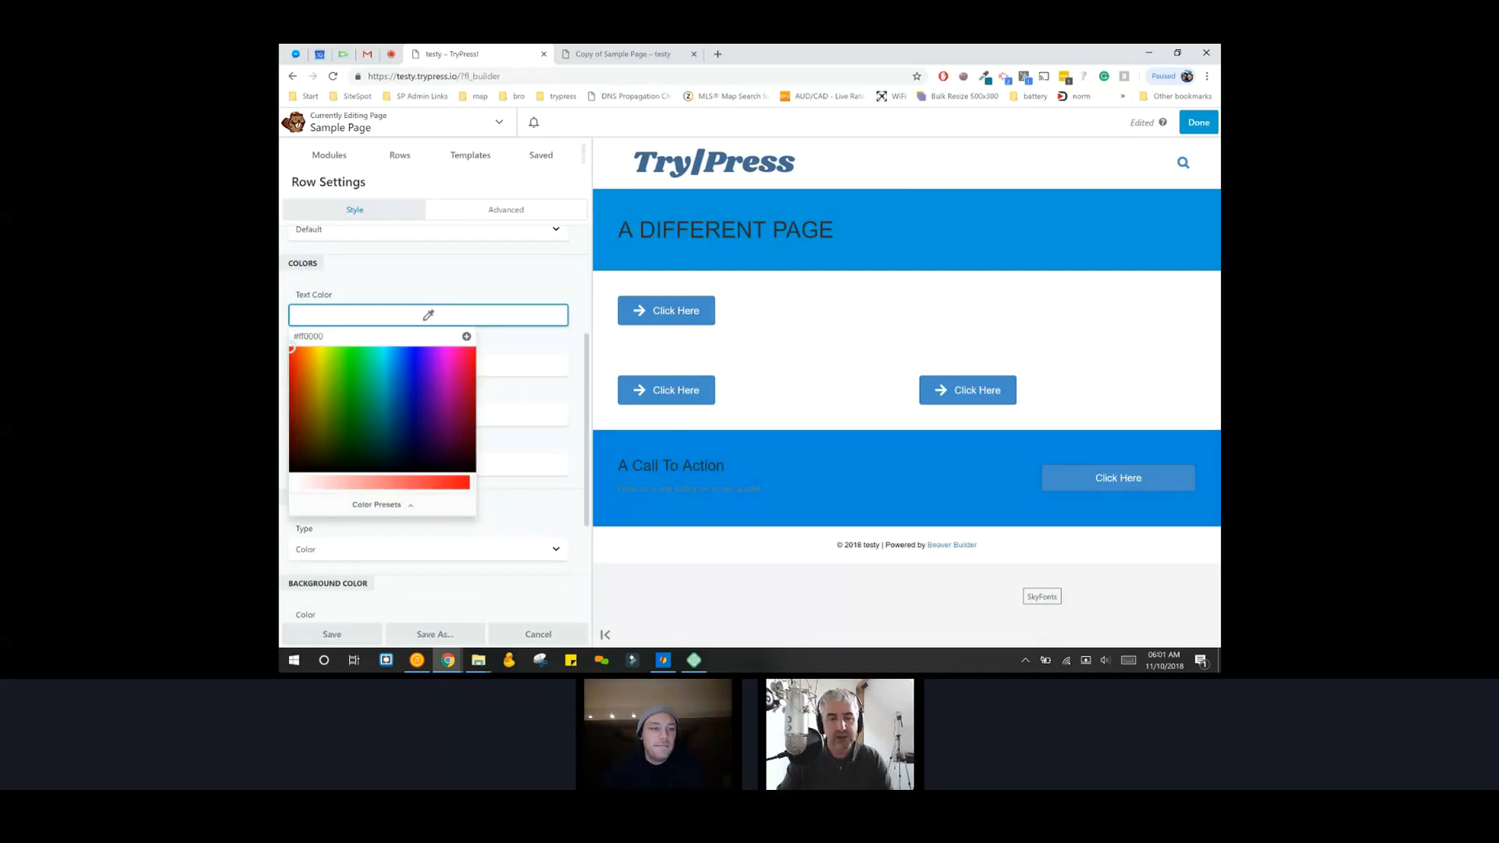
{"action": "left_click_drag", "start_coordinate": [316, 469], "coordinate": [290, 349]}
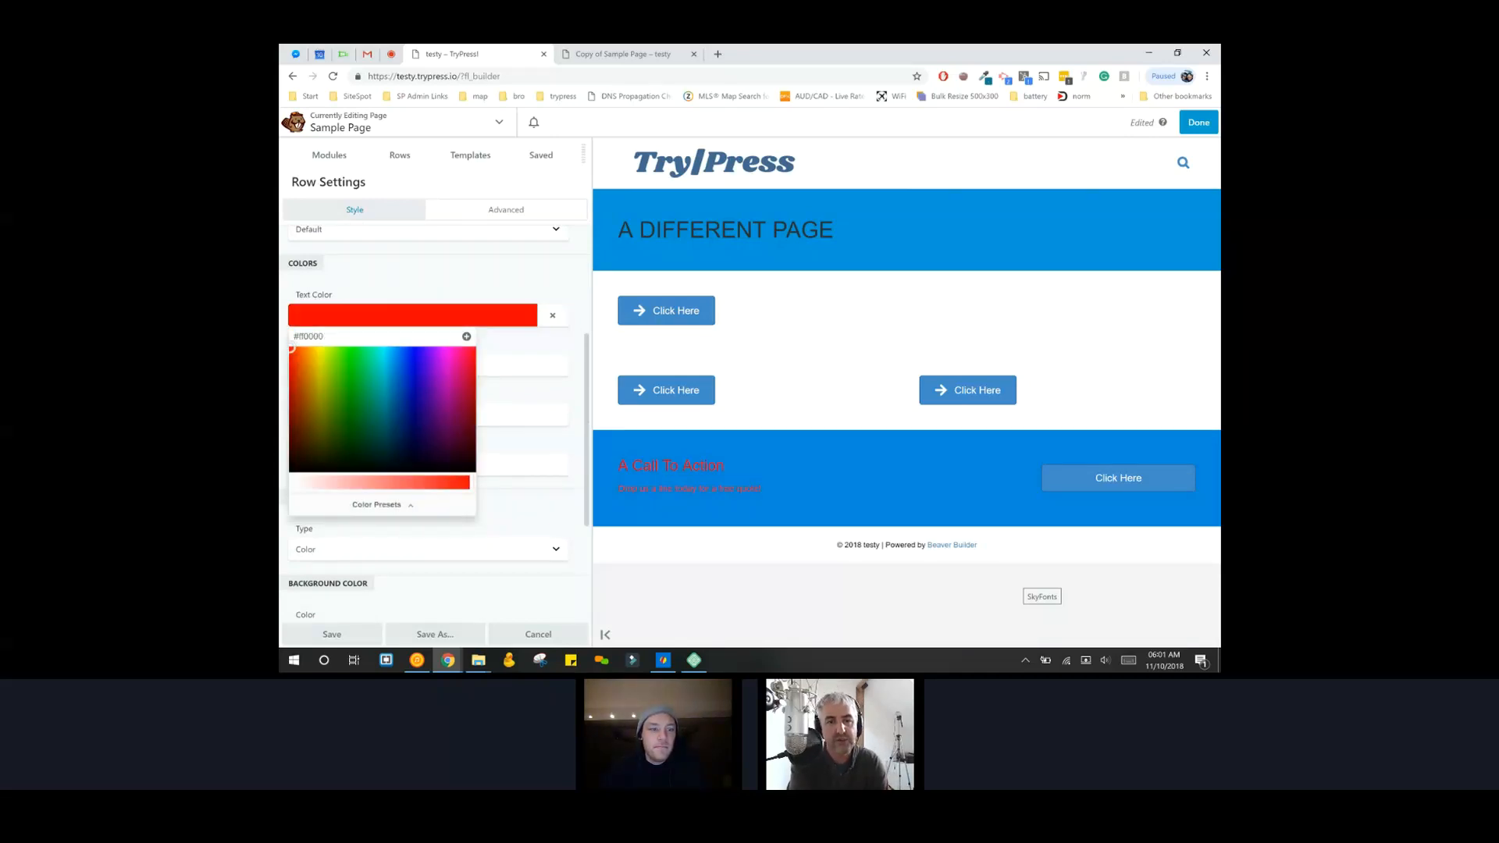
{"action": "key", "text": "ctrl+a"}
- Close the first four pinned browser tabs, keeping the last pinned one
{"action": "right_click", "coordinate": [300, 50]}
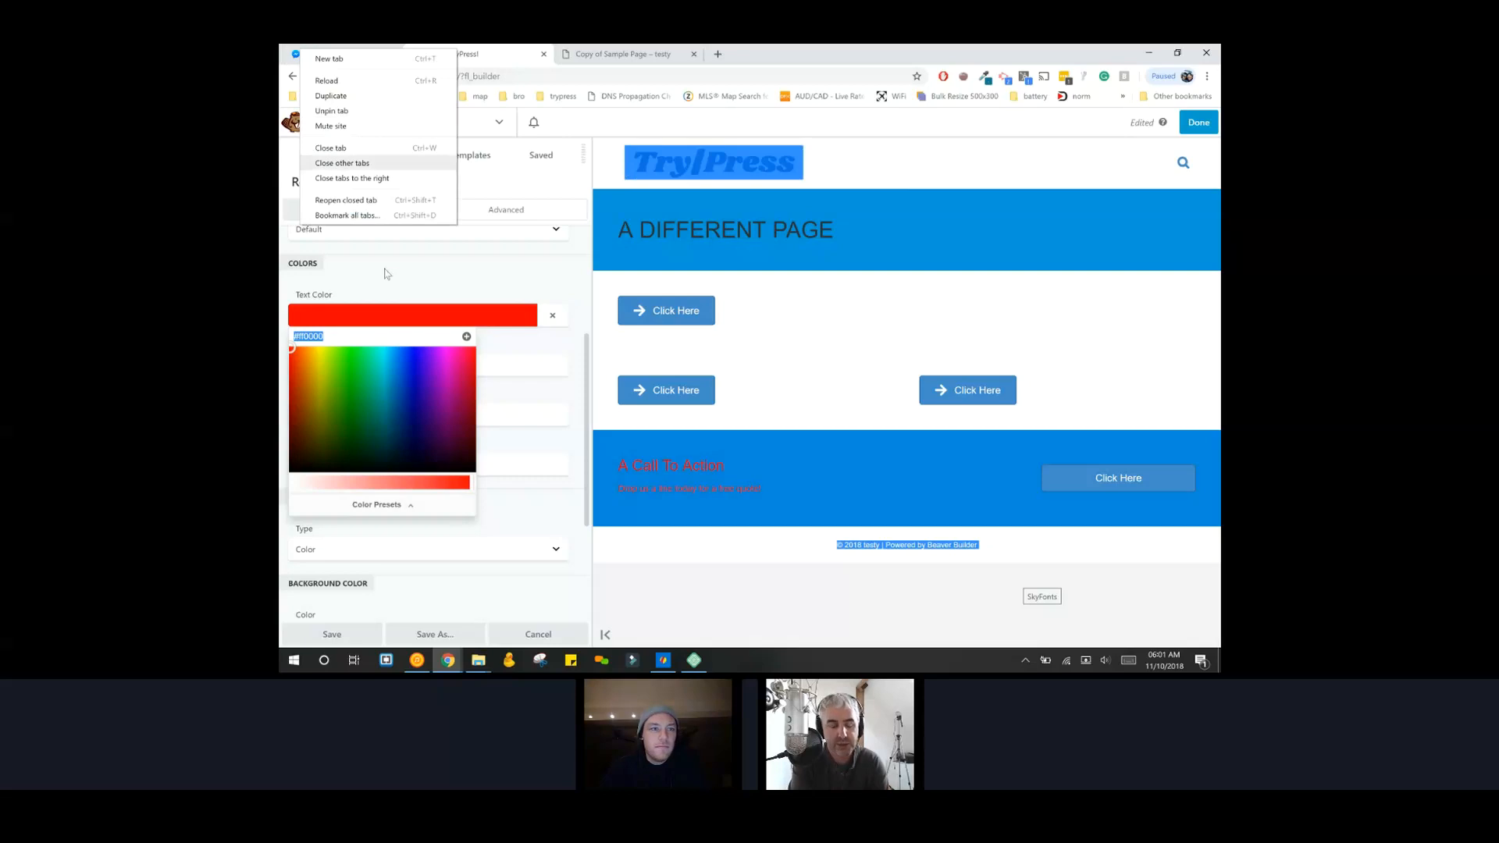
{"action": "left_click", "coordinate": [330, 148]}
{"action": "right_click", "coordinate": [295, 56]}
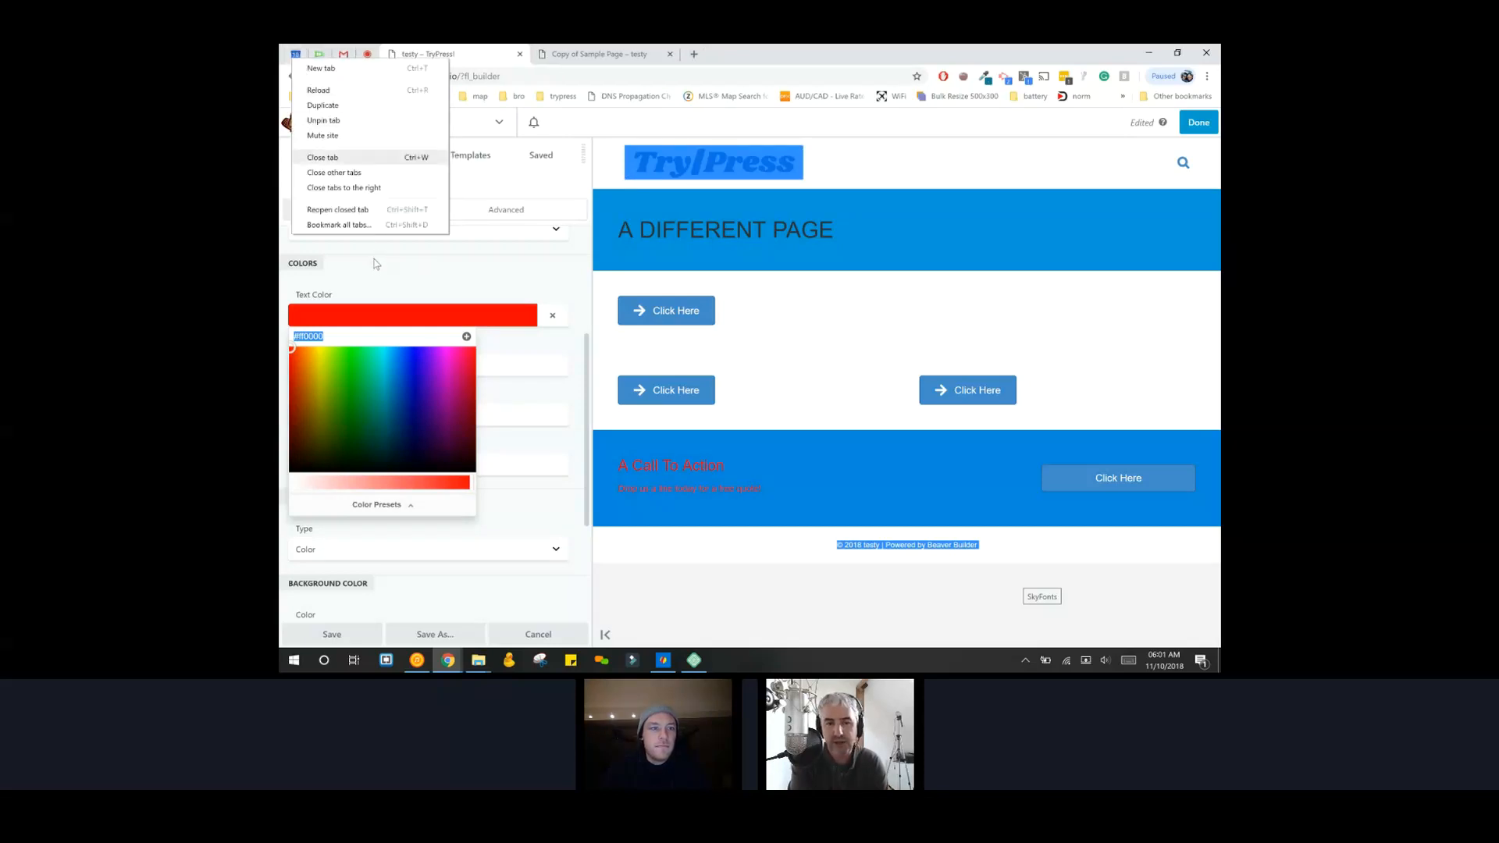
{"action": "left_click", "coordinate": [323, 156]}
{"action": "right_click", "coordinate": [295, 54]}
{"action": "left_click", "coordinate": [322, 157]}
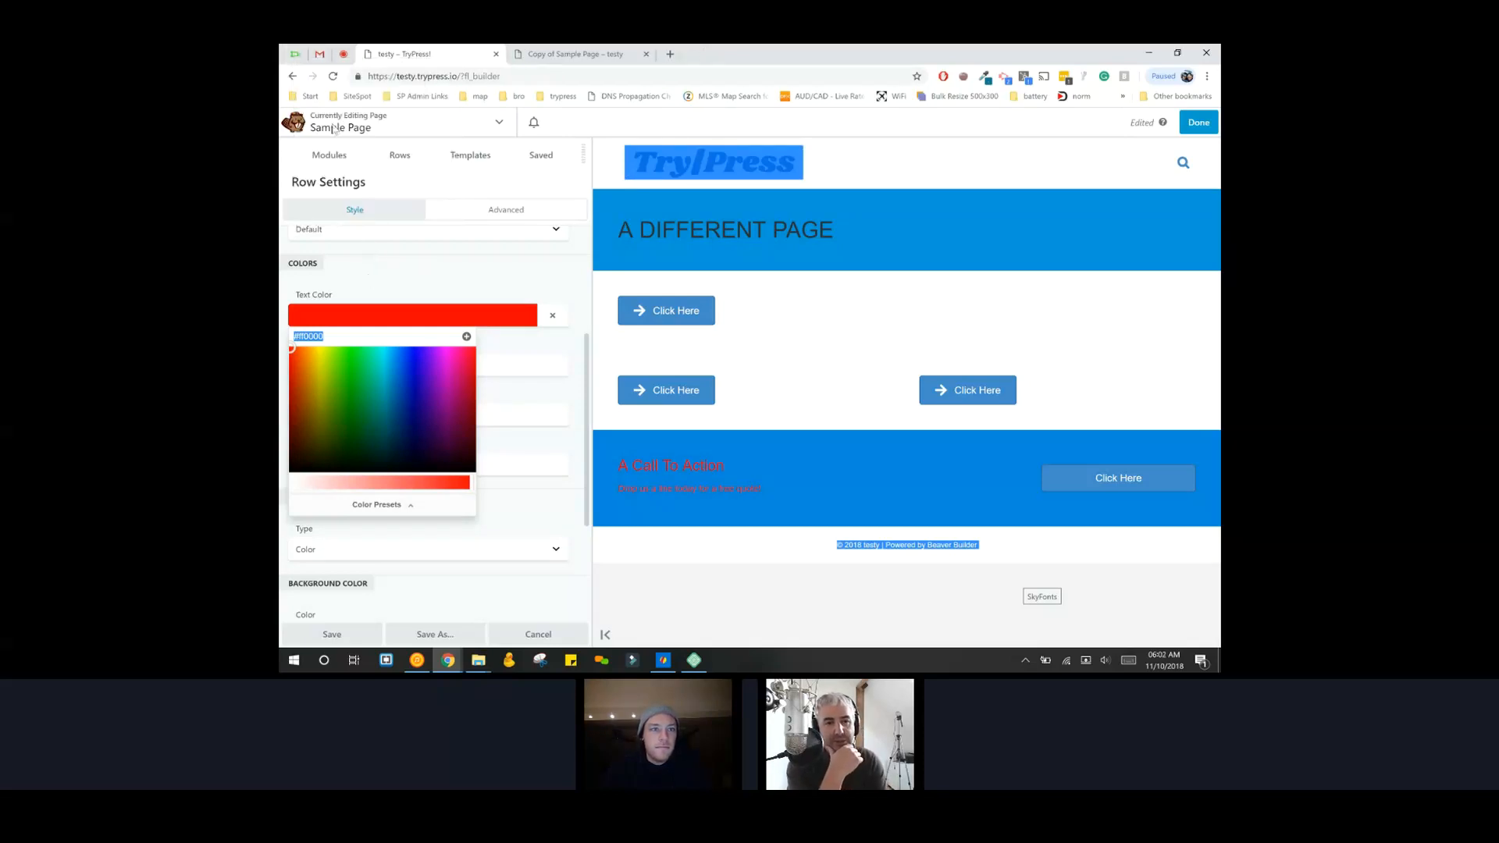
{"action": "right_click", "coordinate": [295, 54]}
{"action": "left_click", "coordinate": [322, 157]}
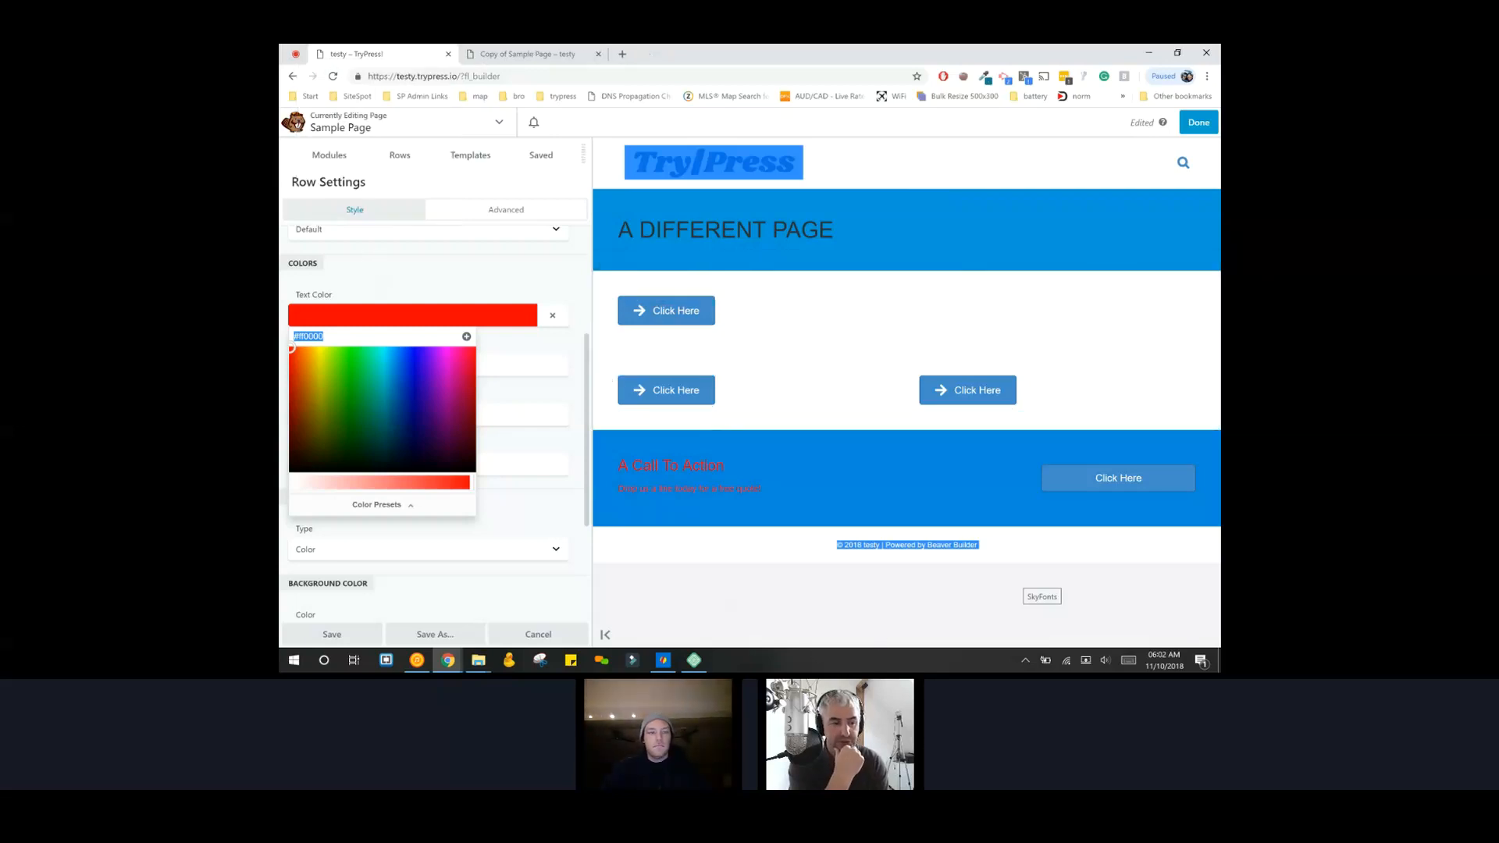
- Set the call to action row's text color to white and publish the page
{"action": "key", "text": "BackSpace"}
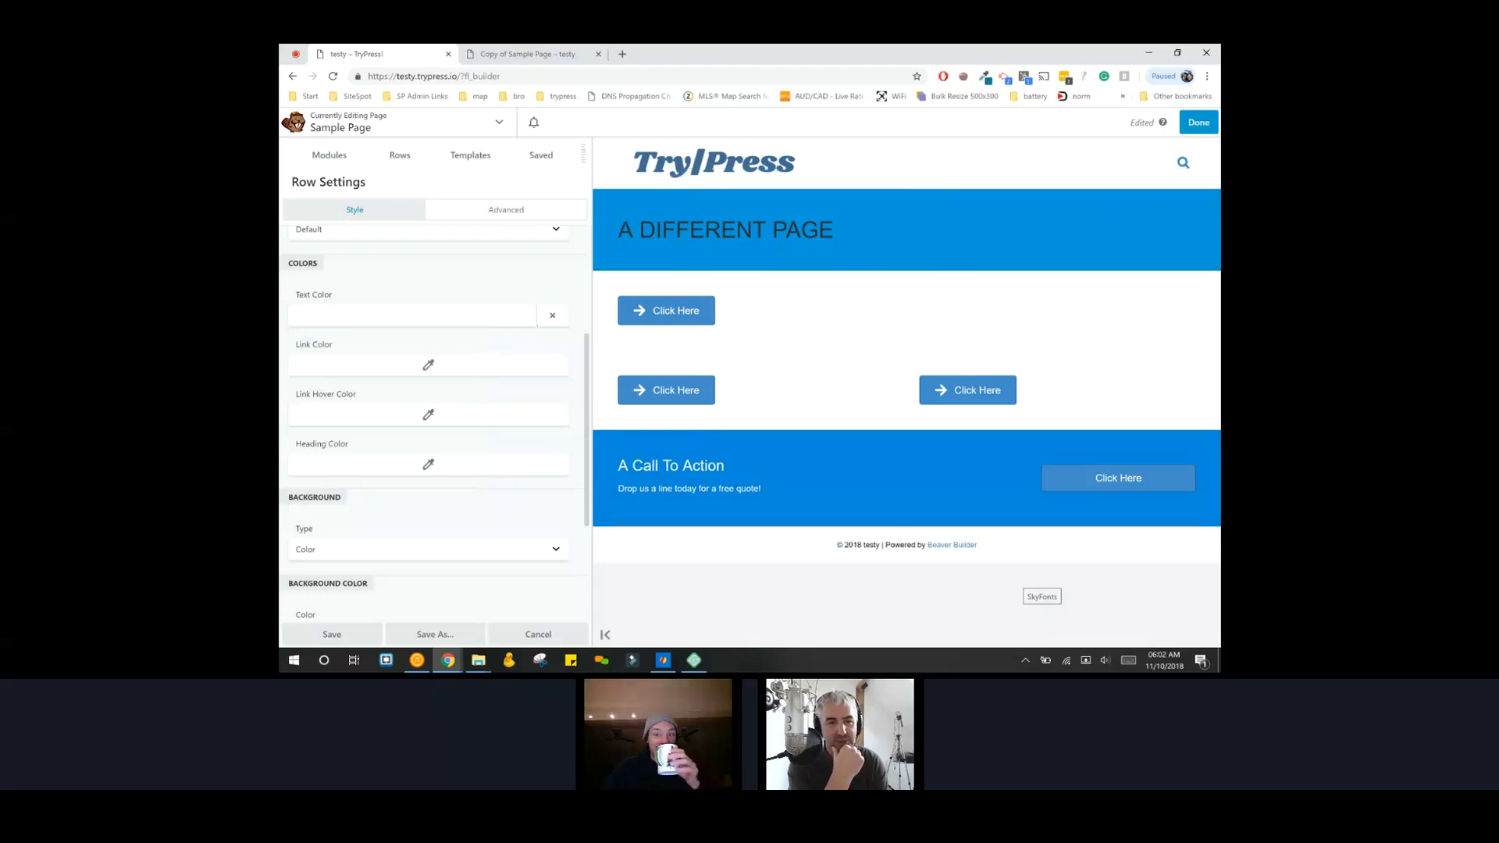
{"action": "left_click", "coordinate": [1198, 121]}
{"action": "left_click", "coordinate": [1140, 122]}
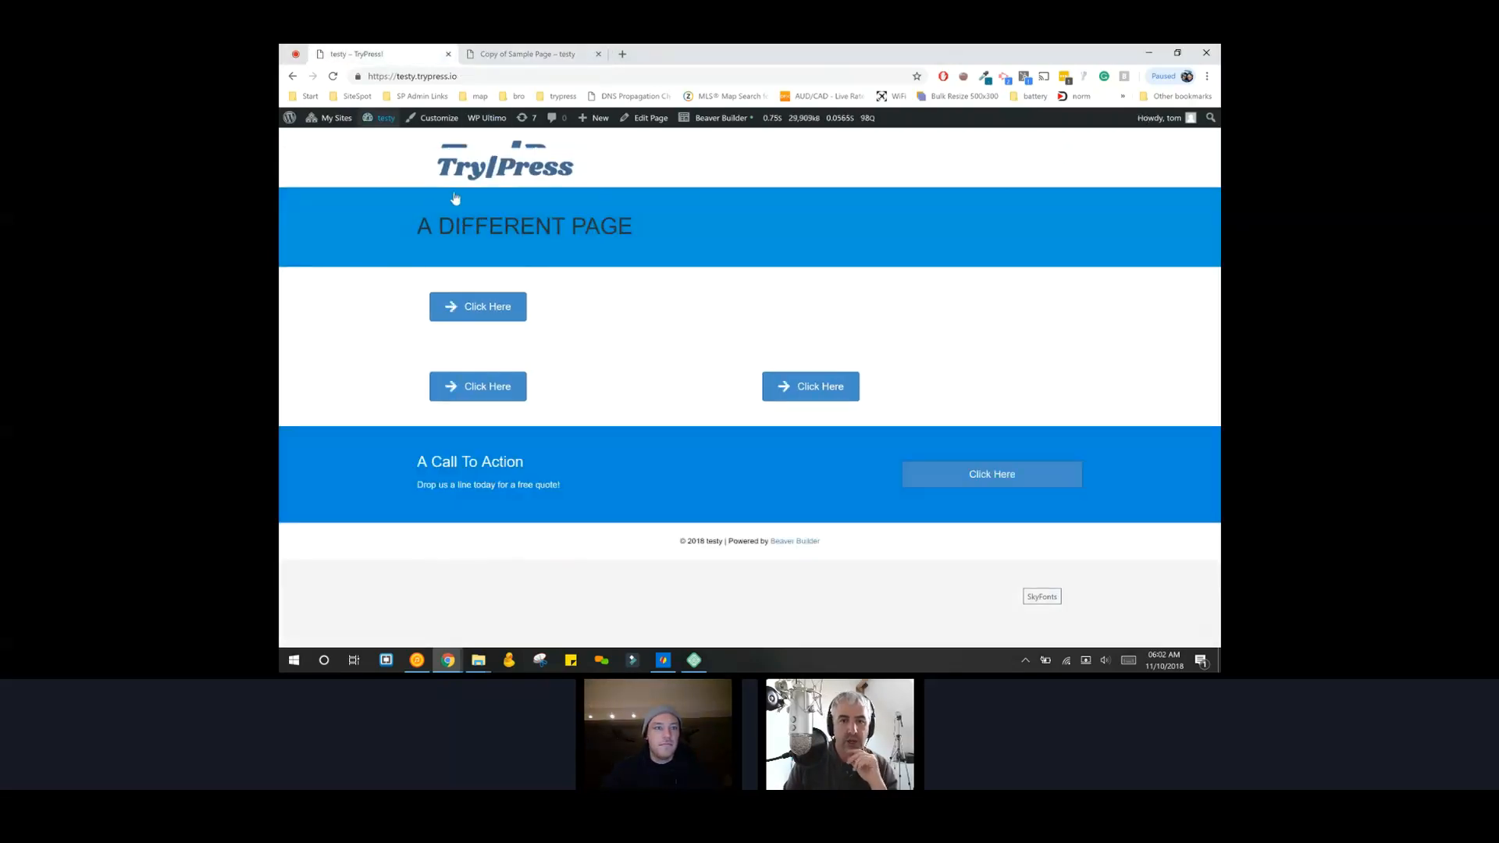
- Open the testy site's dashboard in a new browser tab and place that tab ahead of the two page tabs
{"action": "right_click", "coordinate": [387, 142]}
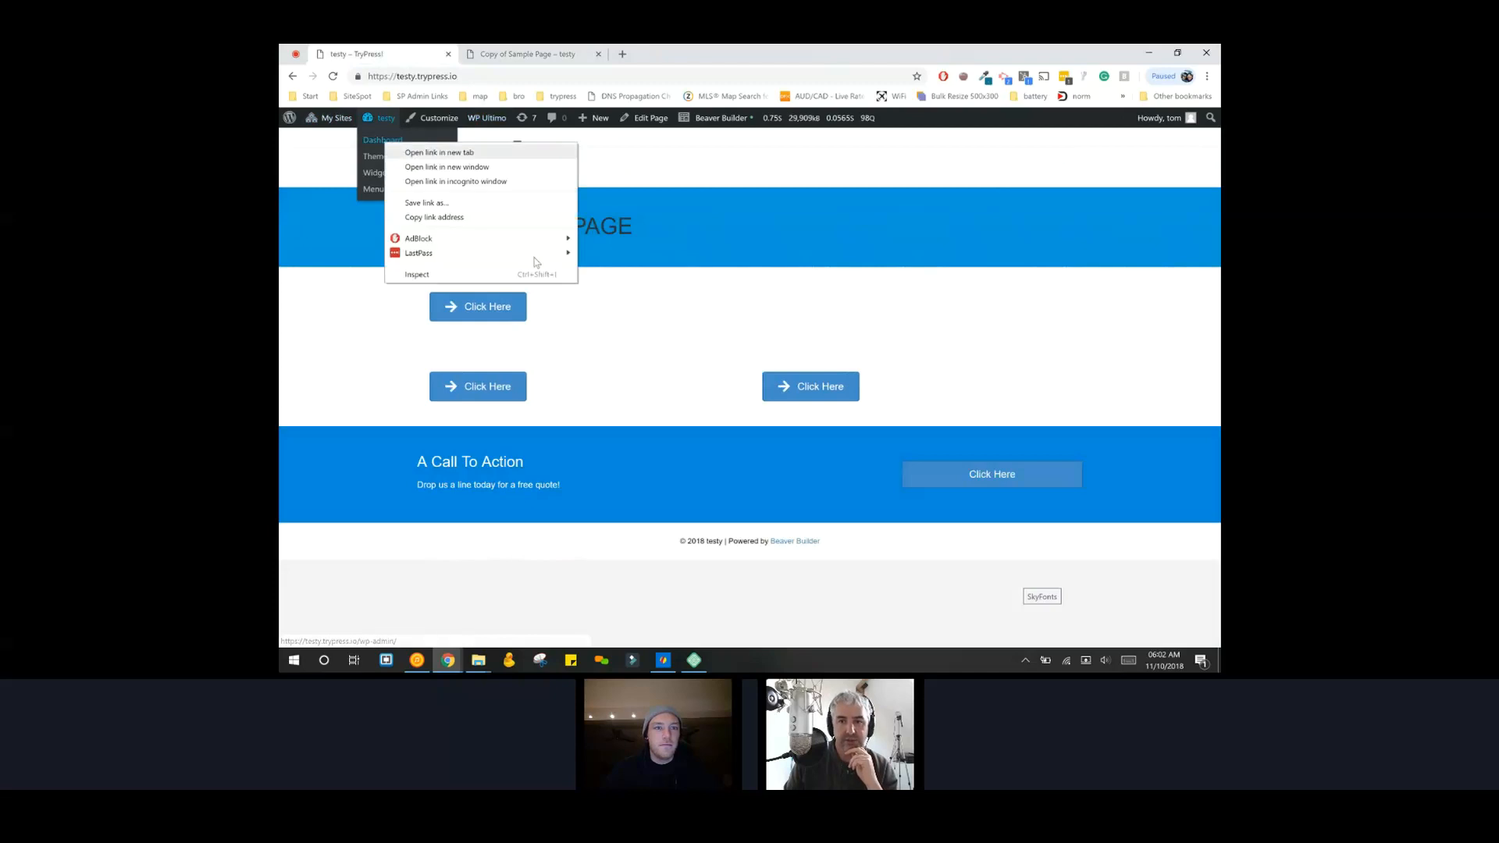
{"action": "left_click", "coordinate": [439, 152]}
{"action": "left_click_drag", "start_coordinate": [572, 50], "coordinate": [422, 50]}
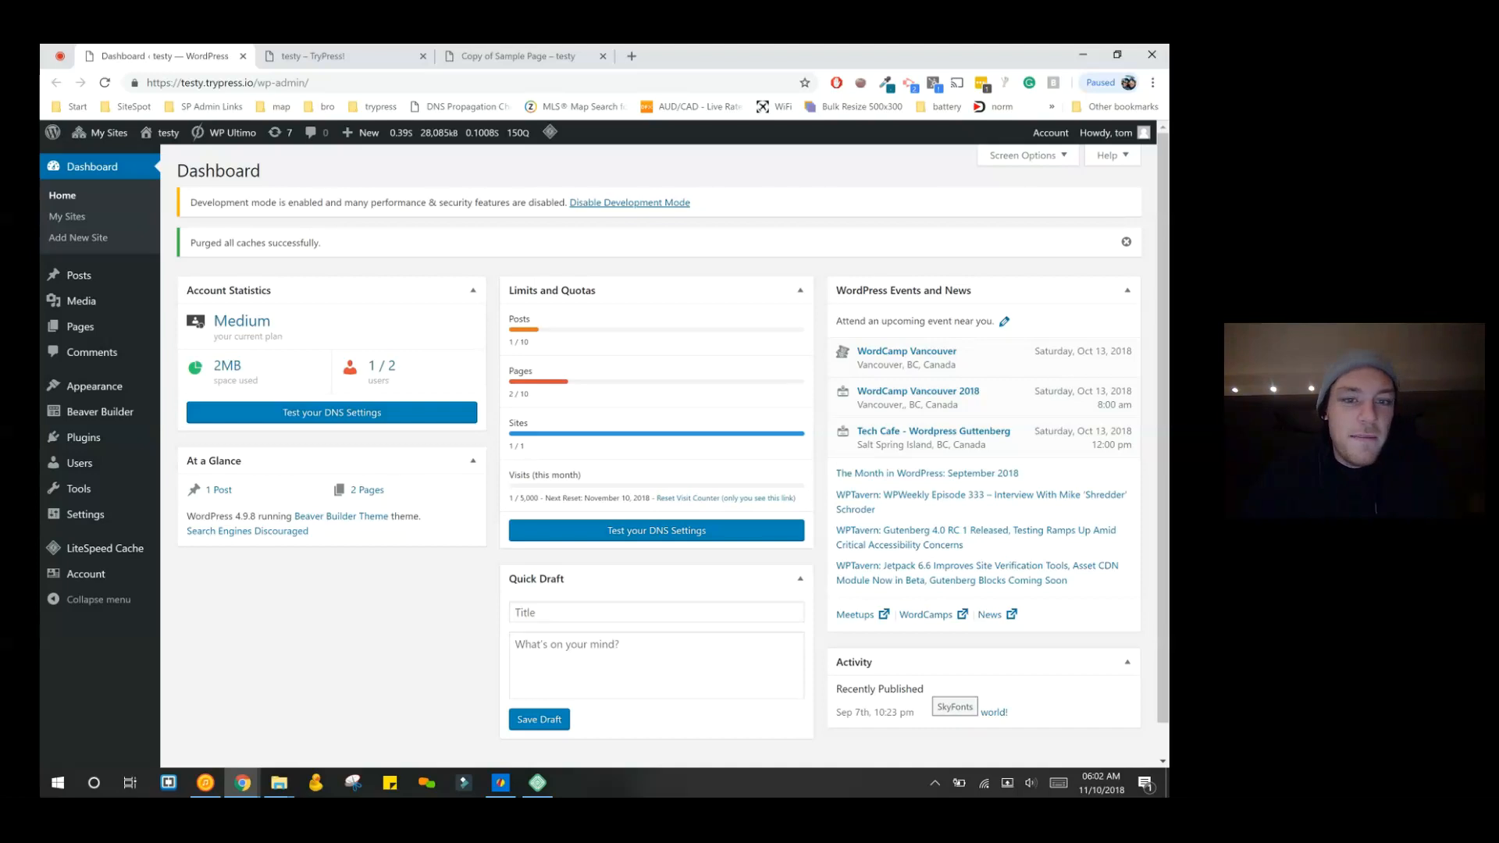
- Open the Developer section of the Beaver Builder settings
{"action": "mouse_move", "coordinate": [84, 515]}
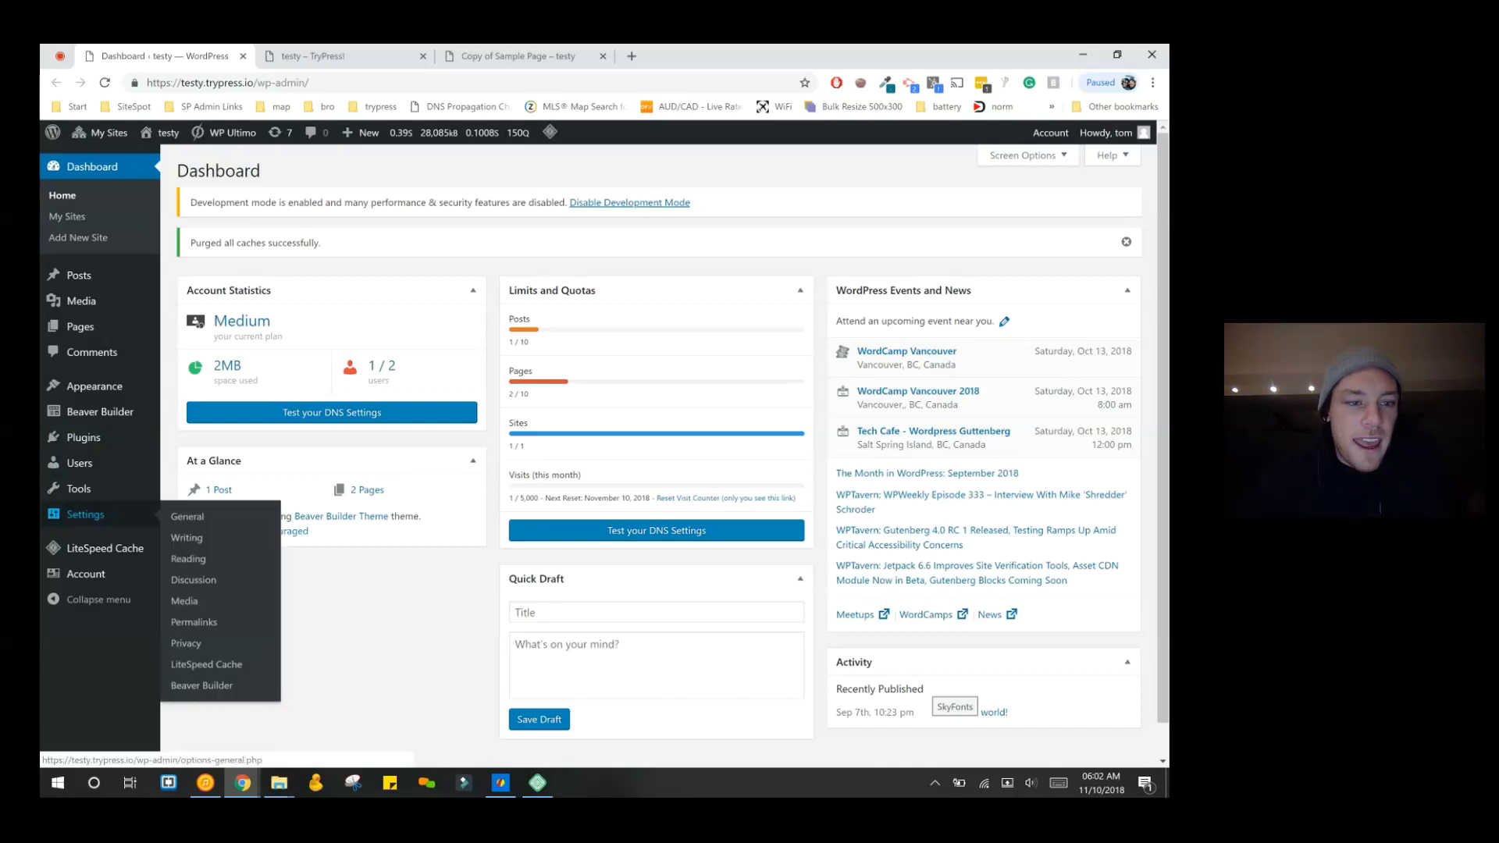
{"action": "left_click", "coordinate": [202, 685]}
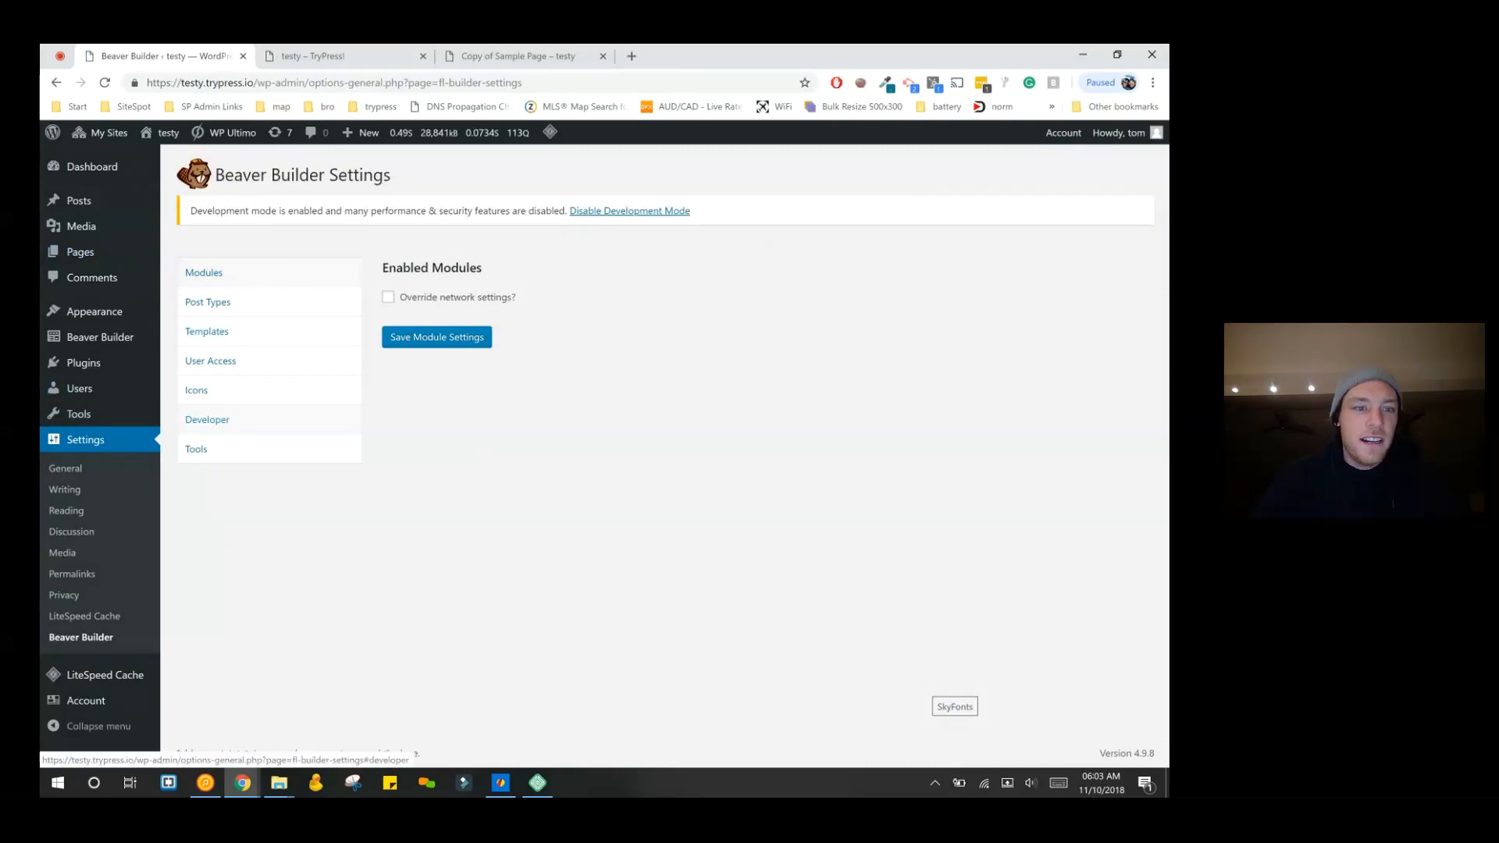
{"action": "left_click", "coordinate": [207, 420]}
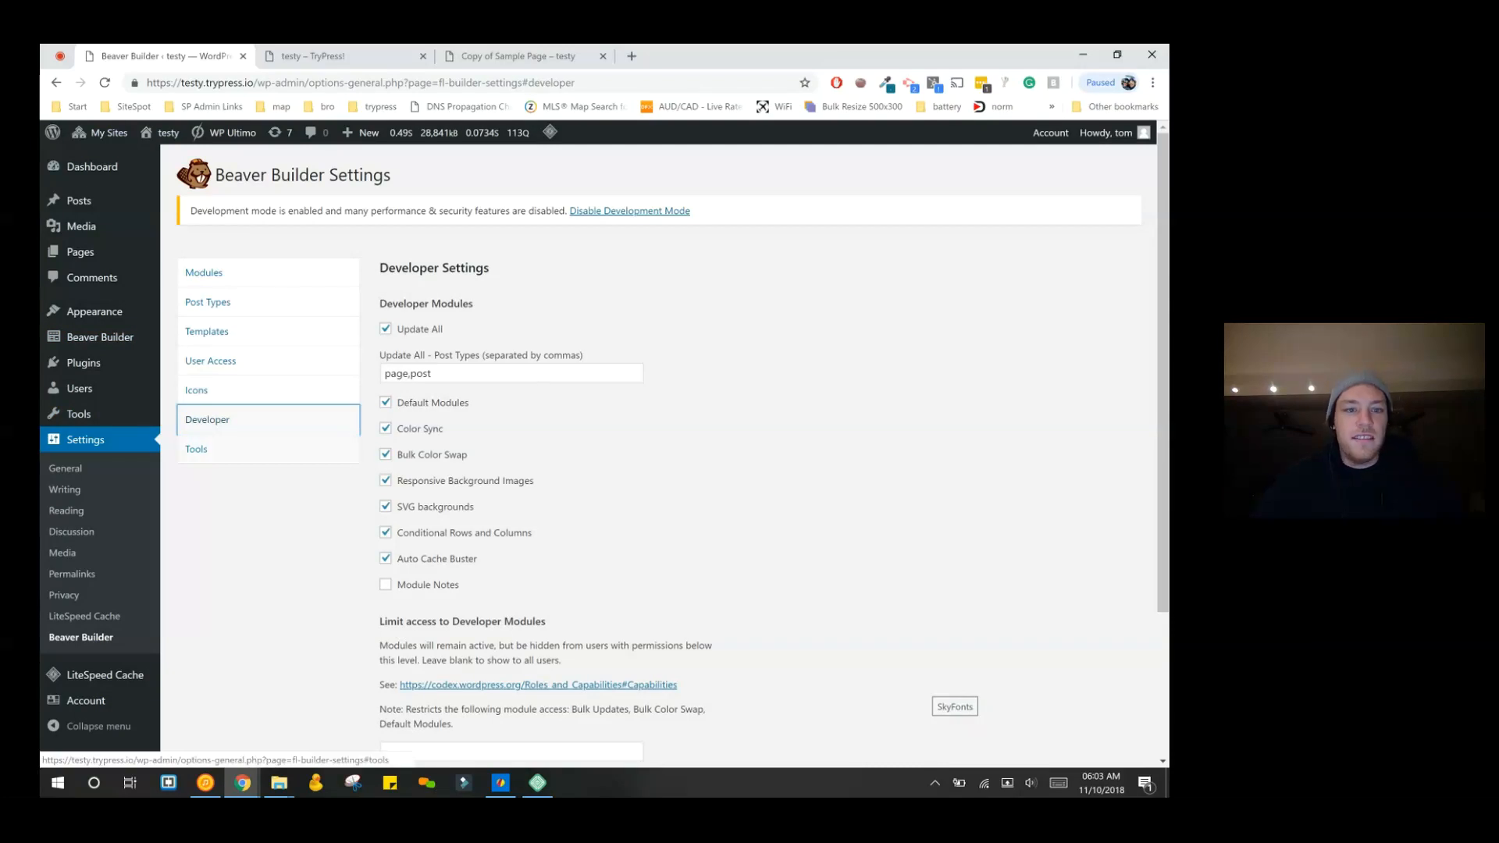
- Enable the Module Notes developer module and the Disable Beaver Builder Notifications Bell filter
{"action": "scroll", "coordinate": [1079, 539], "scroll_direction": "down", "scroll_amount": 3}
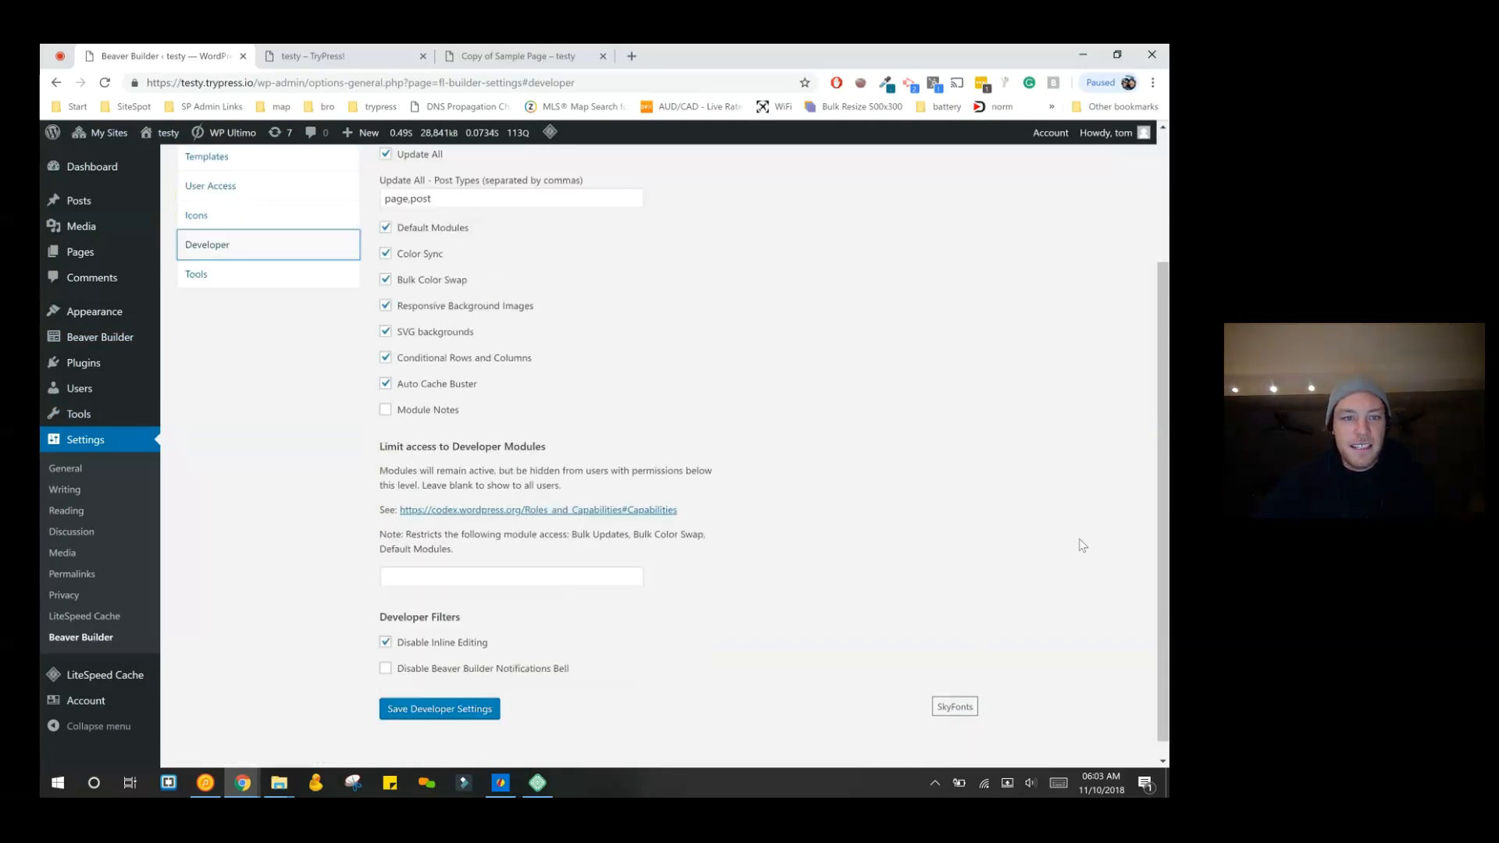
{"action": "scroll", "coordinate": [677, 572], "scroll_direction": "up", "scroll_amount": 3}
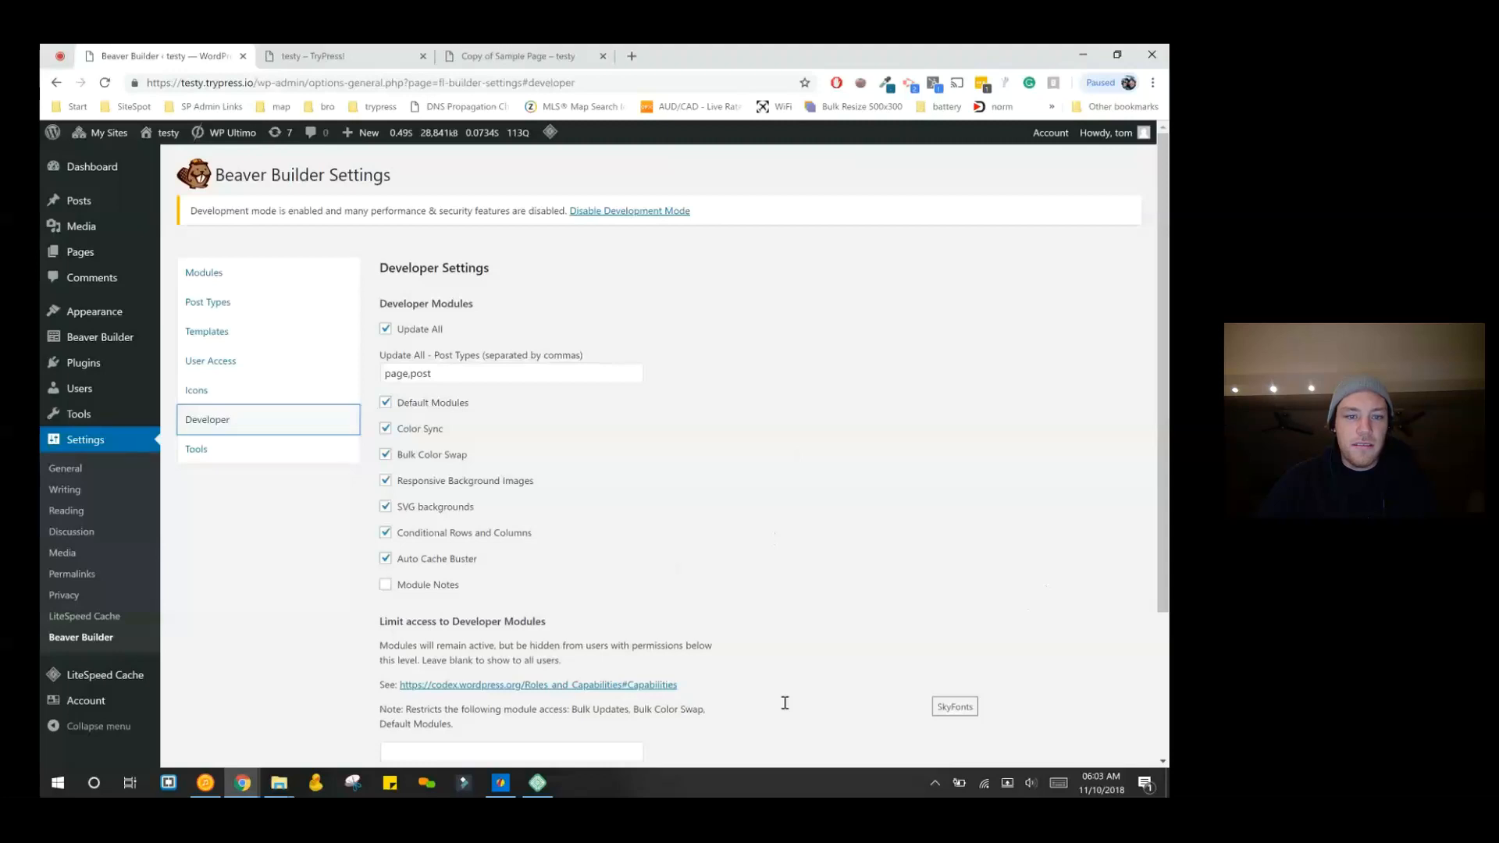
{"action": "scroll", "coordinate": [936, 699], "scroll_direction": "down", "scroll_amount": 3}
{"action": "left_click", "coordinate": [386, 394]}
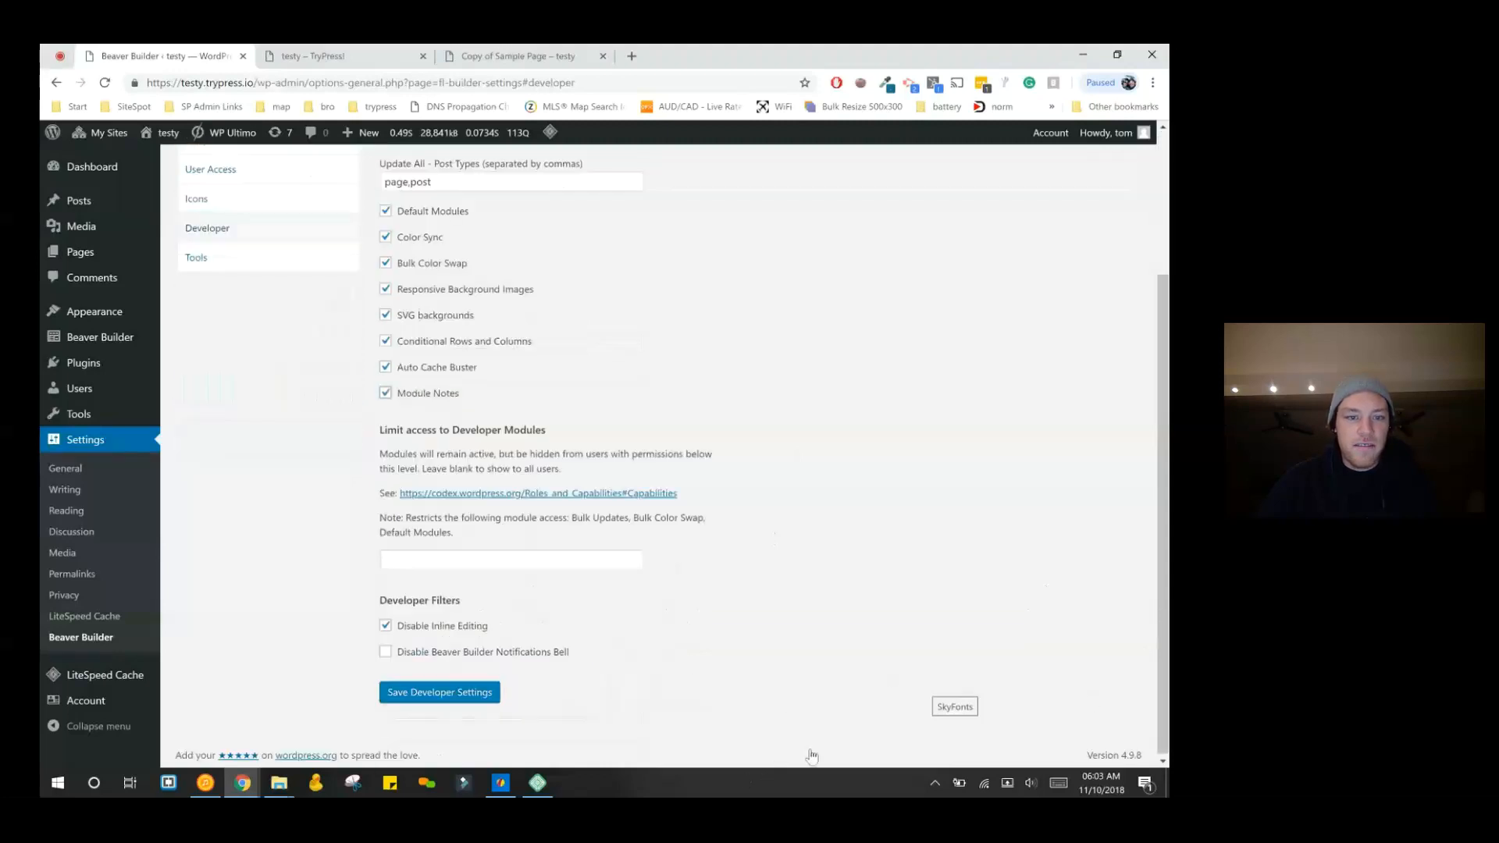
{"action": "left_click", "coordinate": [385, 651]}
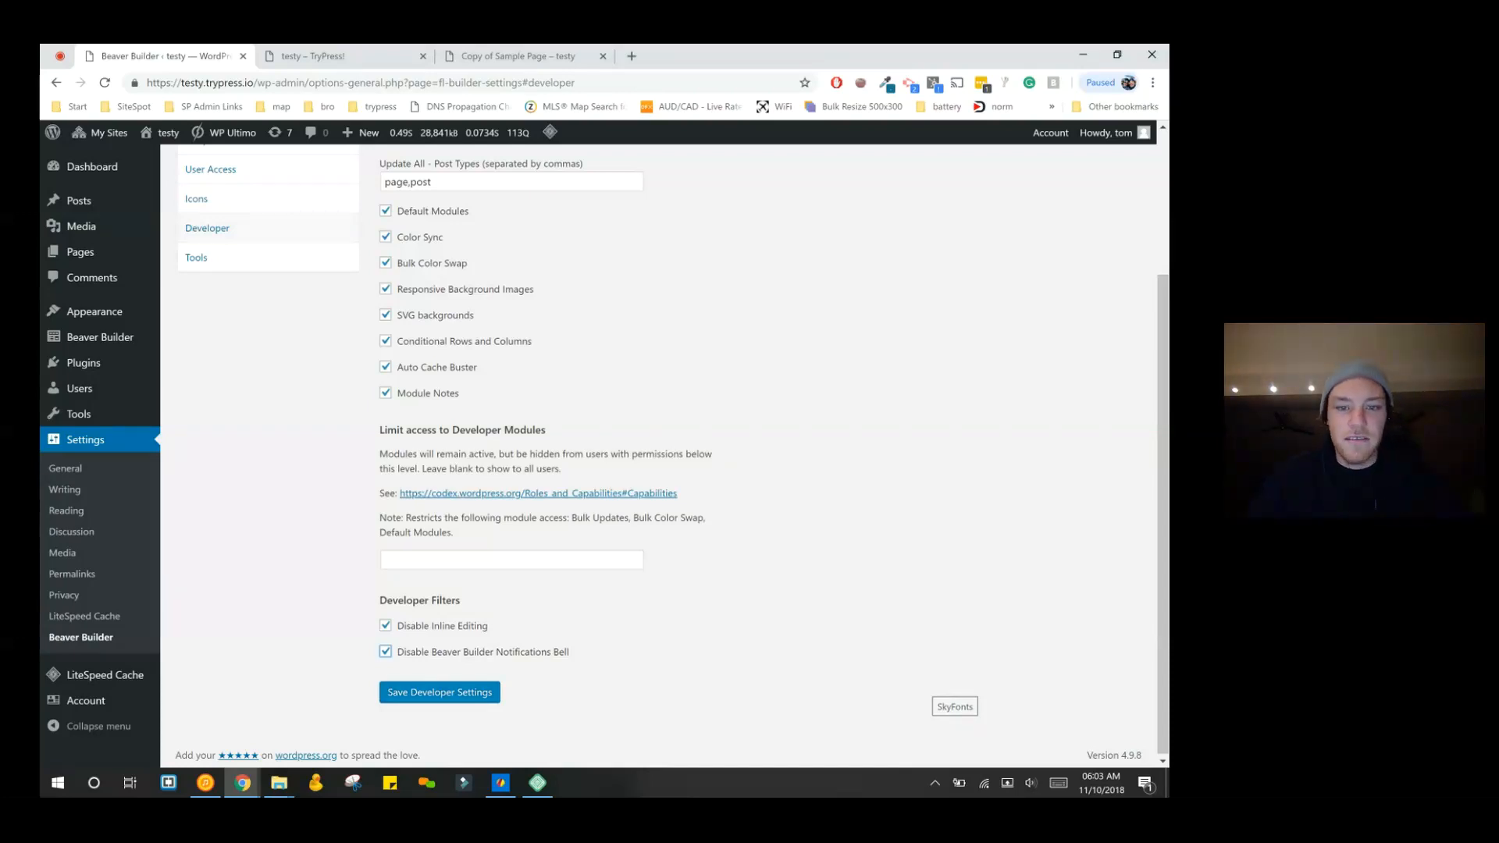
- Review the developer module options and compare the home page with Copy of Sample Page
{"action": "scroll", "coordinate": [664, 456], "scroll_direction": "up", "scroll_amount": 3}
{"action": "scroll", "coordinate": [664, 456], "scroll_direction": "down", "scroll_amount": 1}
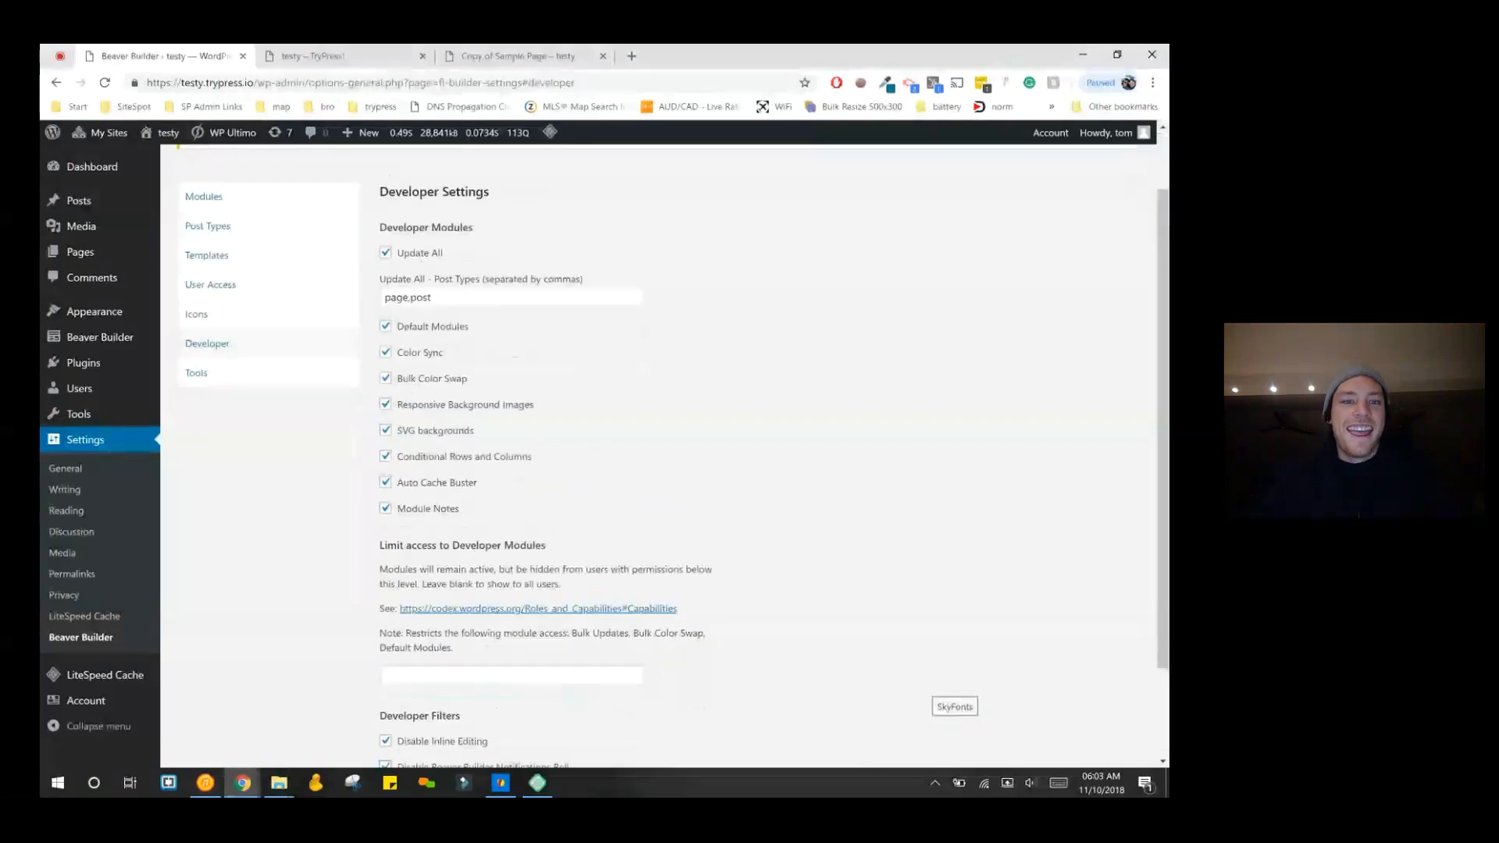
{"action": "scroll", "coordinate": [664, 456], "scroll_direction": "down", "scroll_amount": 1}
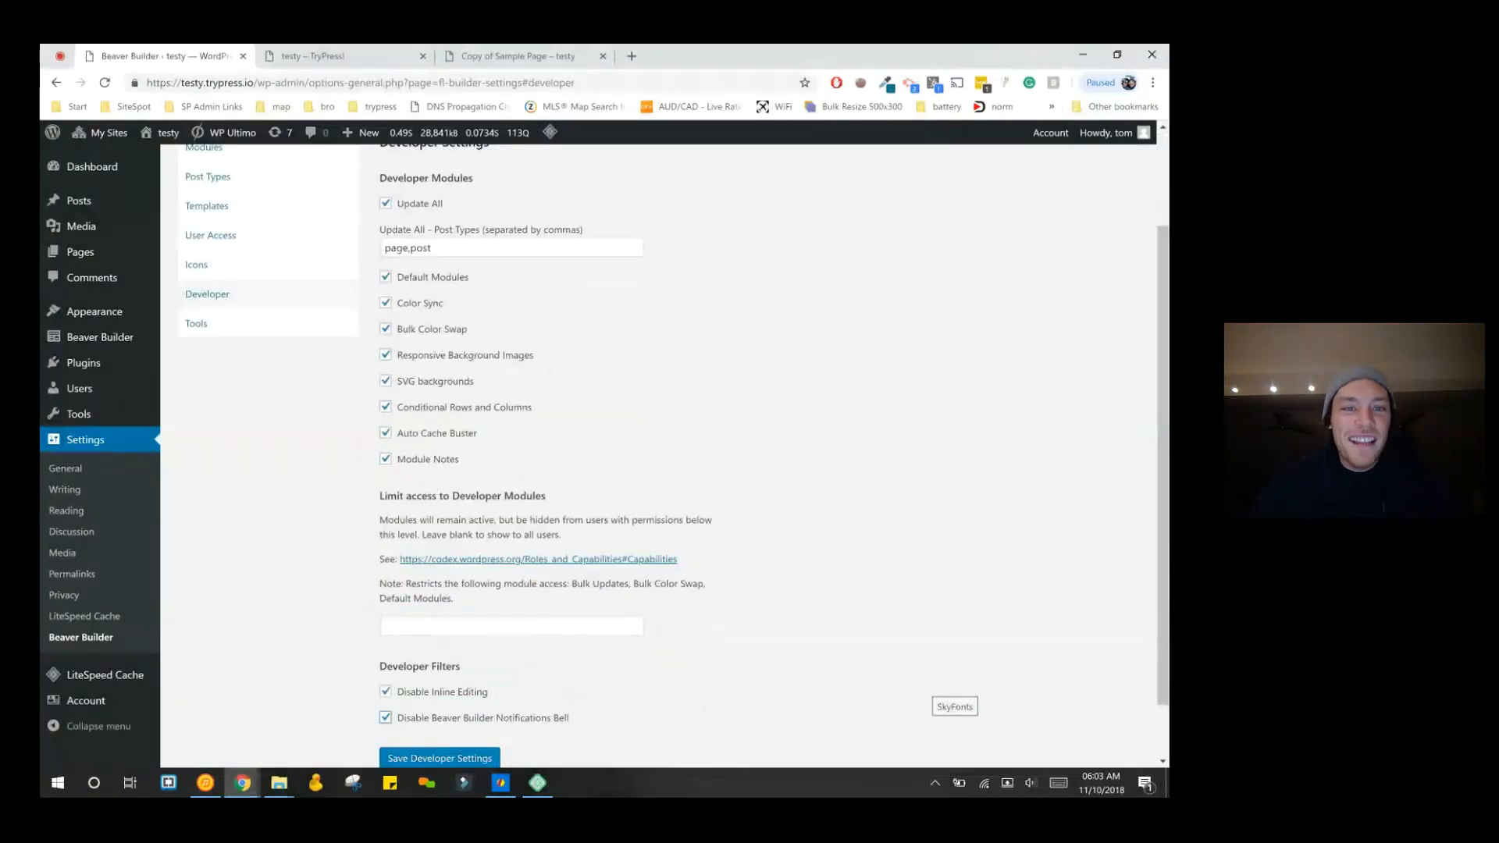
{"action": "scroll", "coordinate": [858, 466], "scroll_direction": "up", "scroll_amount": 1}
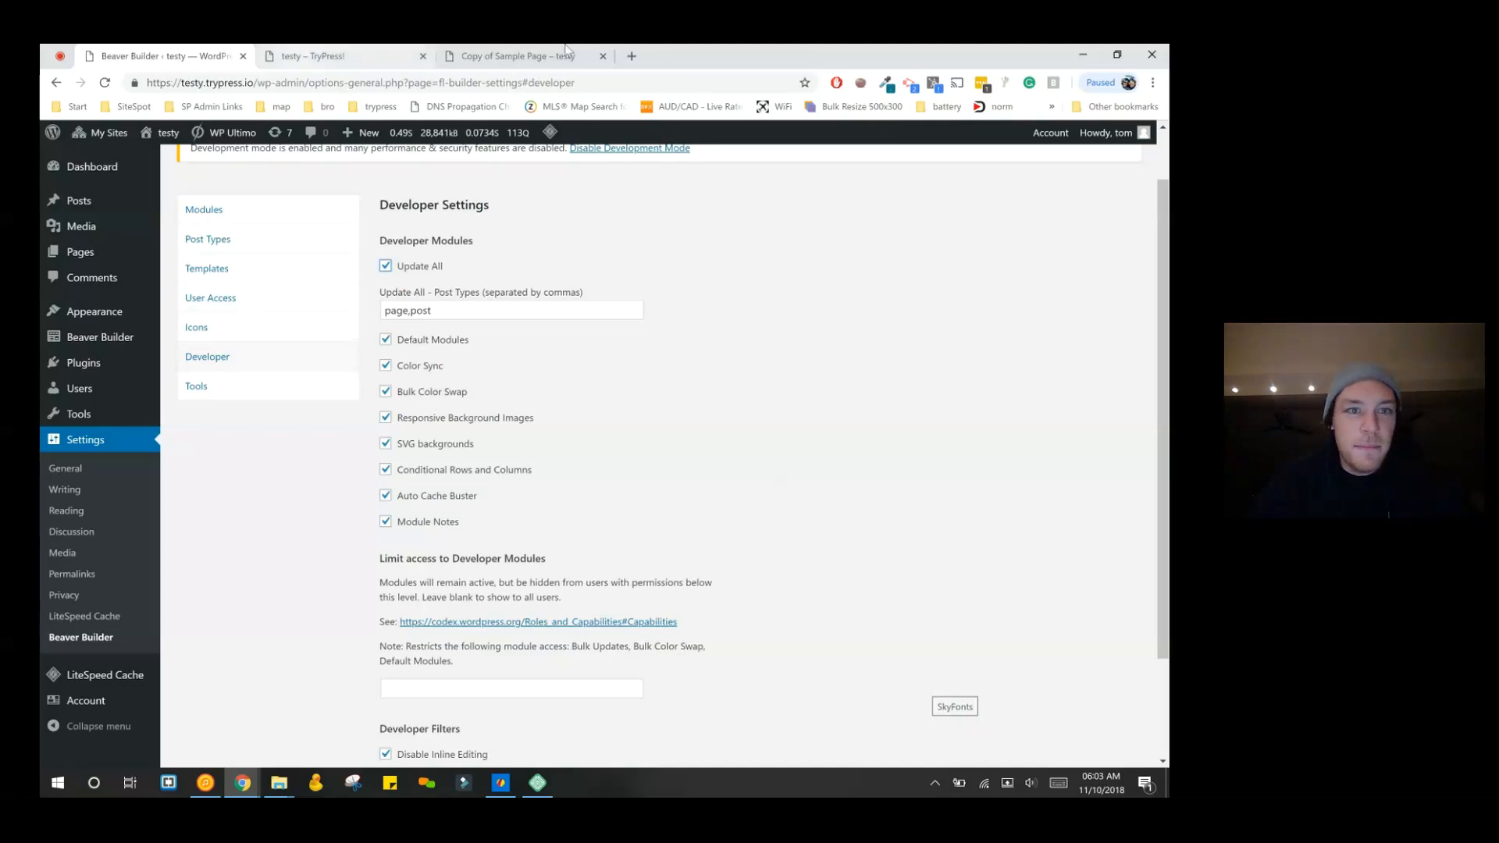
{"action": "left_click", "coordinate": [312, 53]}
{"action": "left_click", "coordinate": [492, 55]}
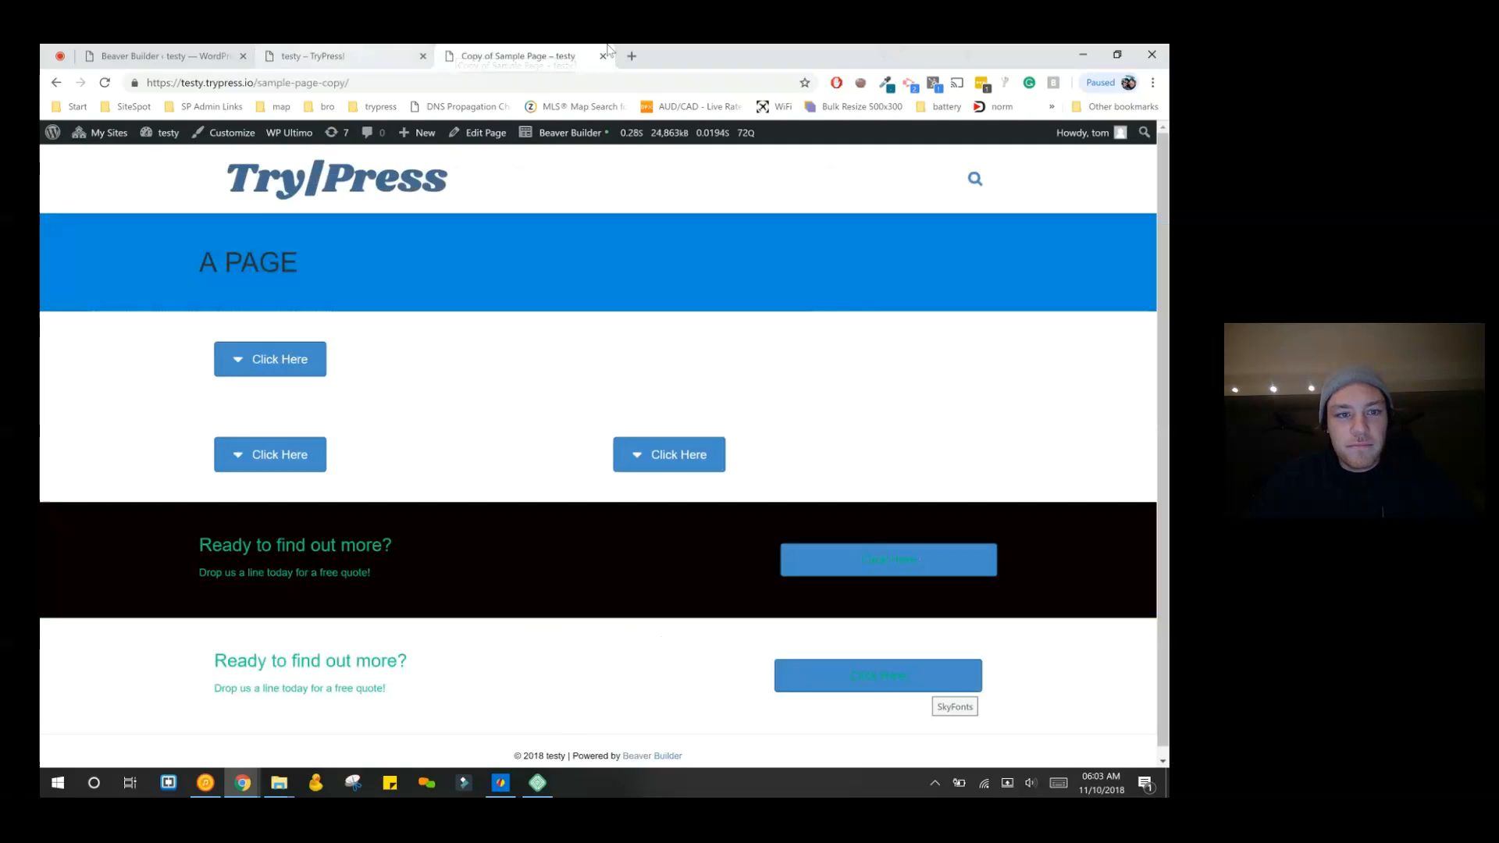
{"action": "left_click", "coordinate": [398, 58]}
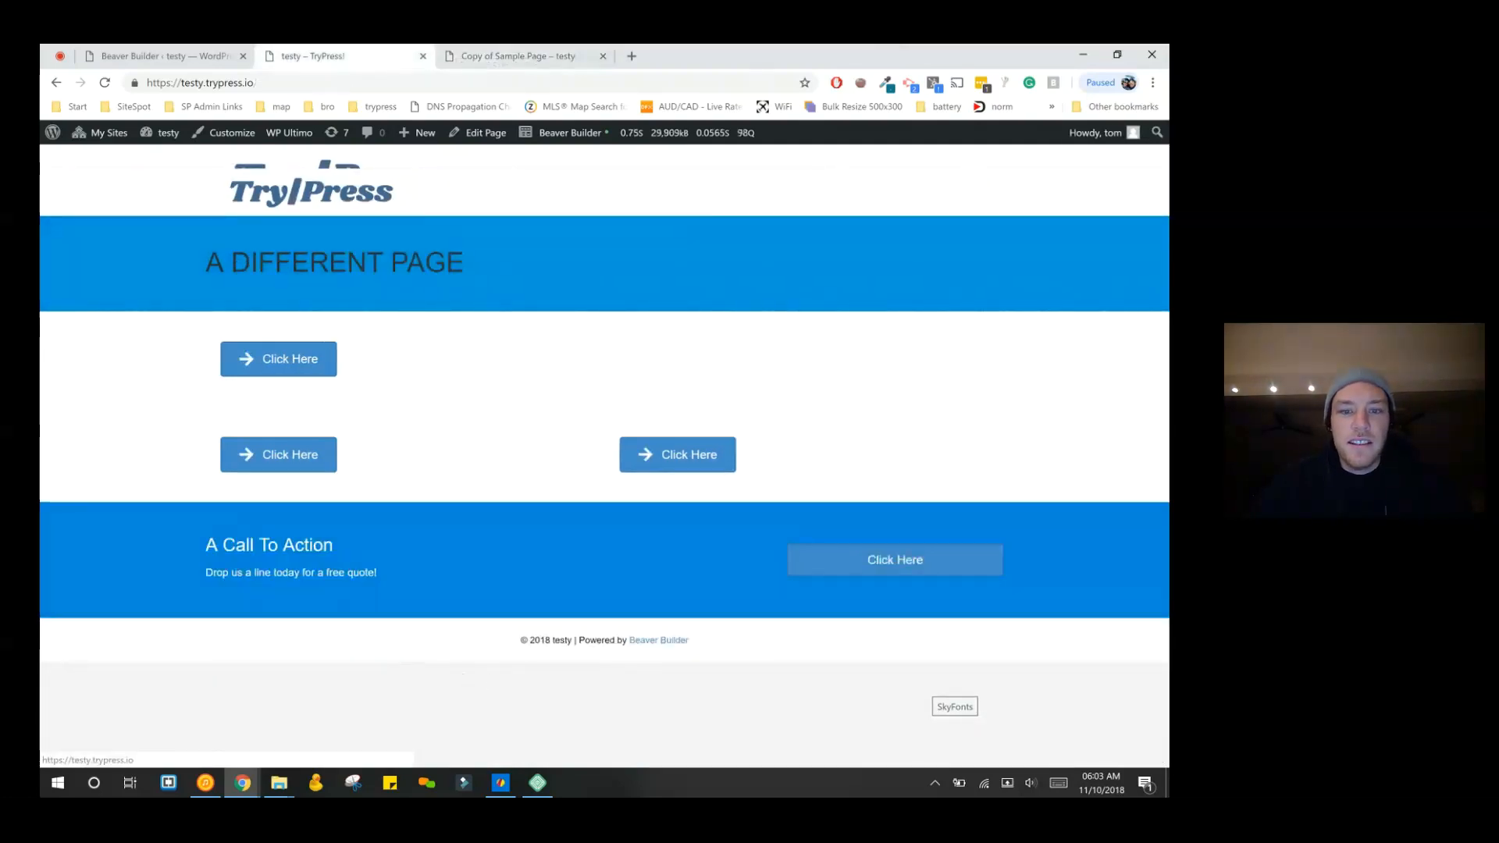
{"action": "left_click", "coordinate": [507, 55]}
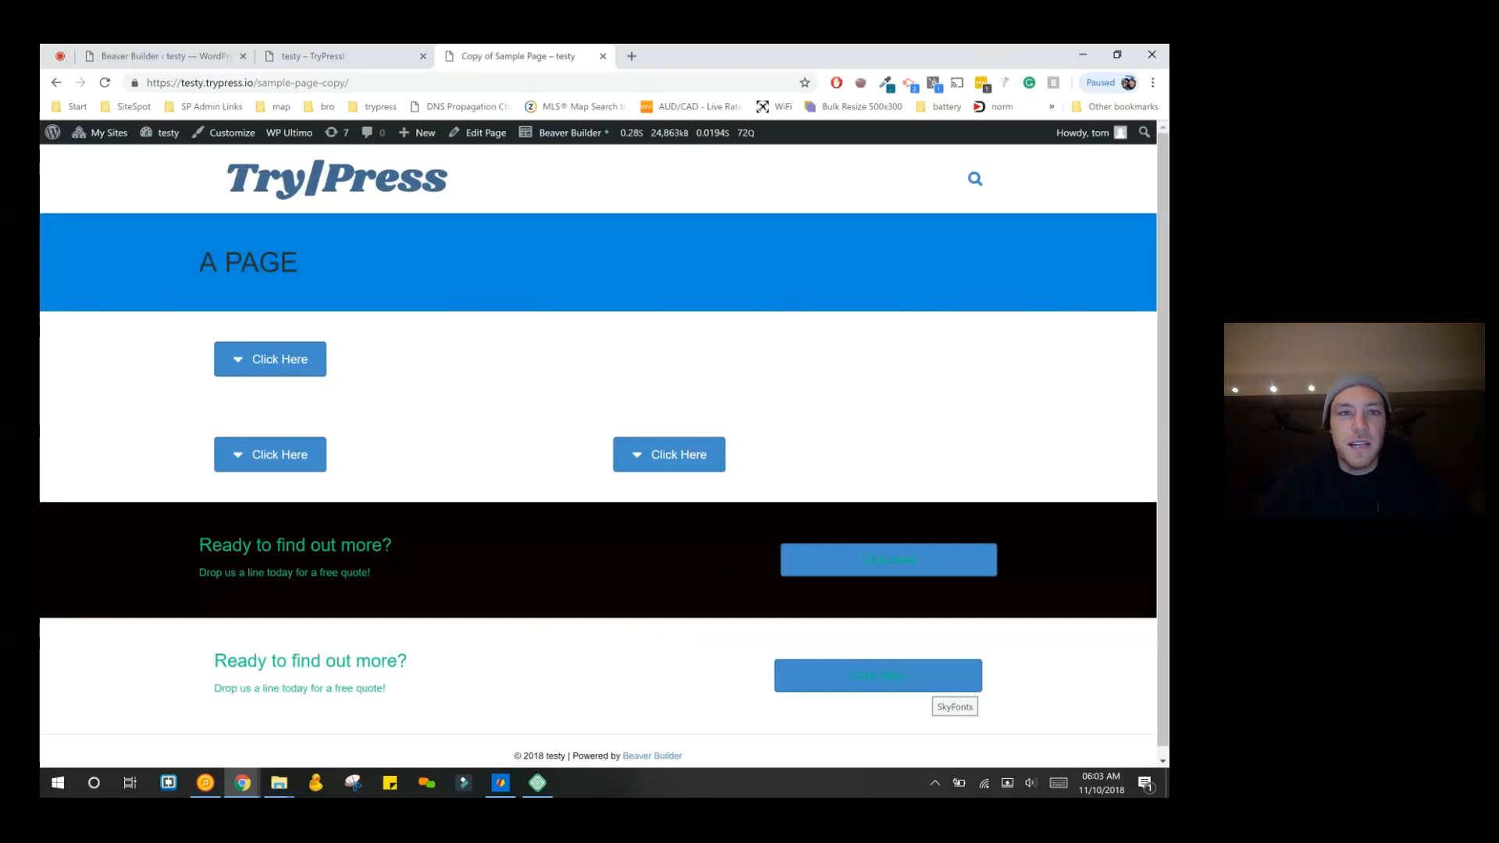
{"action": "left_click", "coordinate": [335, 56]}
{"action": "left_click", "coordinate": [164, 56]}
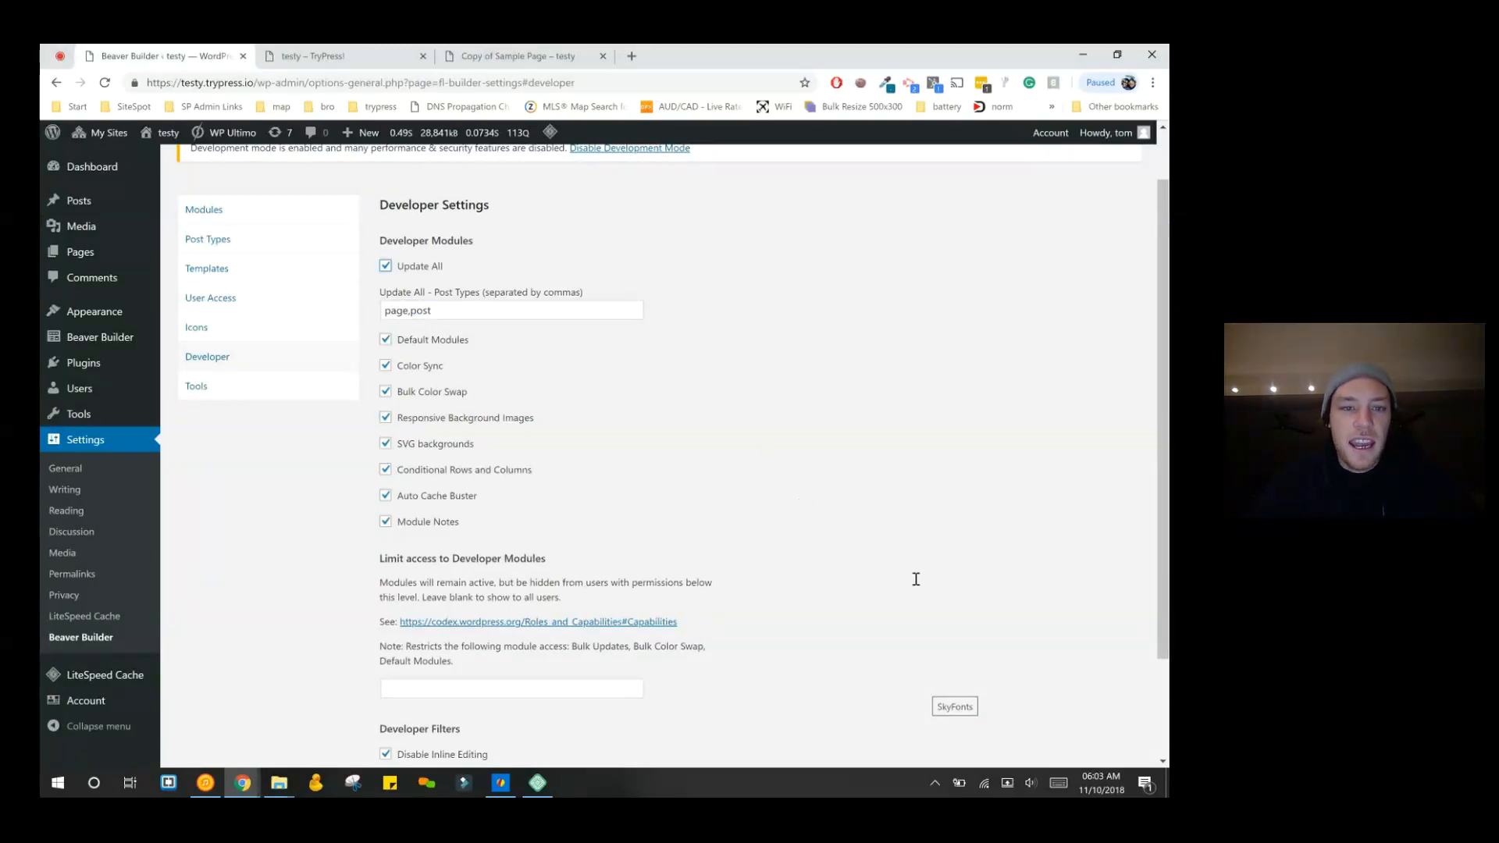
{"action": "triple_click", "coordinate": [477, 310]}
{"action": "left_click", "coordinate": [494, 310]}
{"action": "triple_click", "coordinate": [505, 309]}
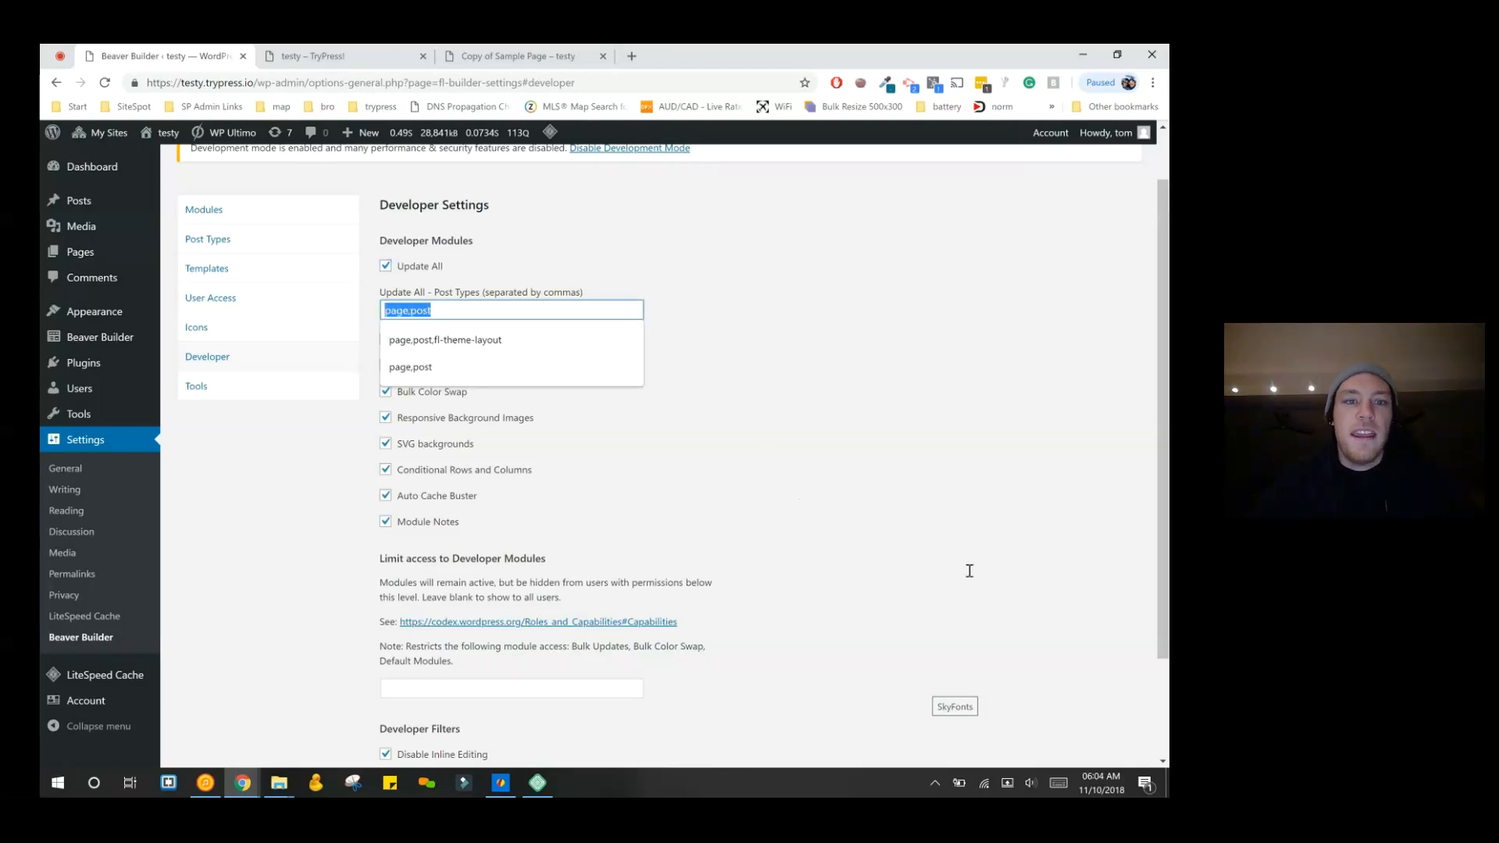
{"action": "left_click", "coordinate": [524, 309]}
{"action": "left_click", "coordinate": [749, 320]}
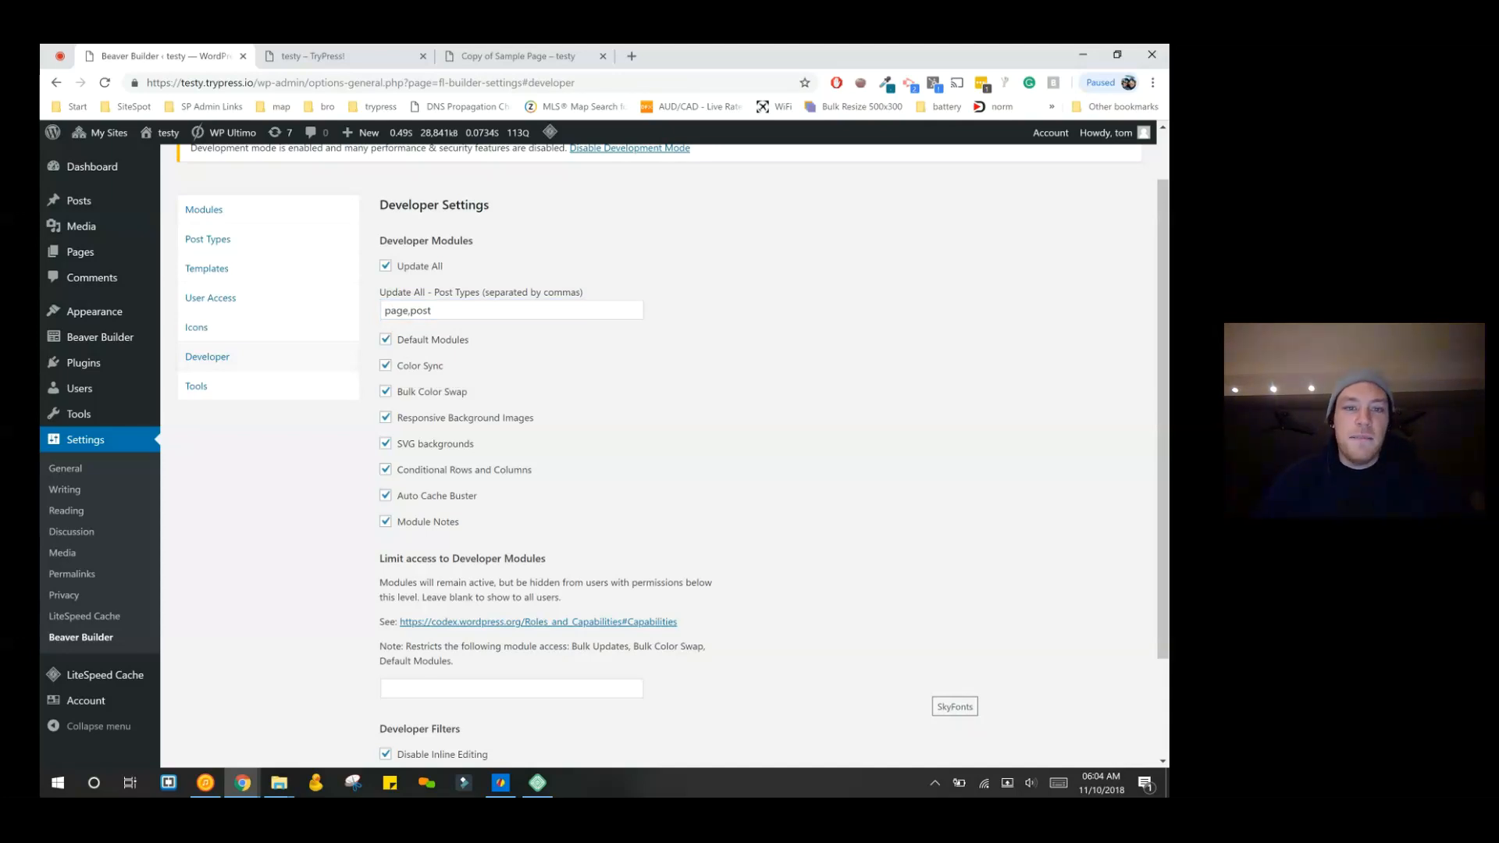
{"action": "double_click", "coordinate": [477, 312]}
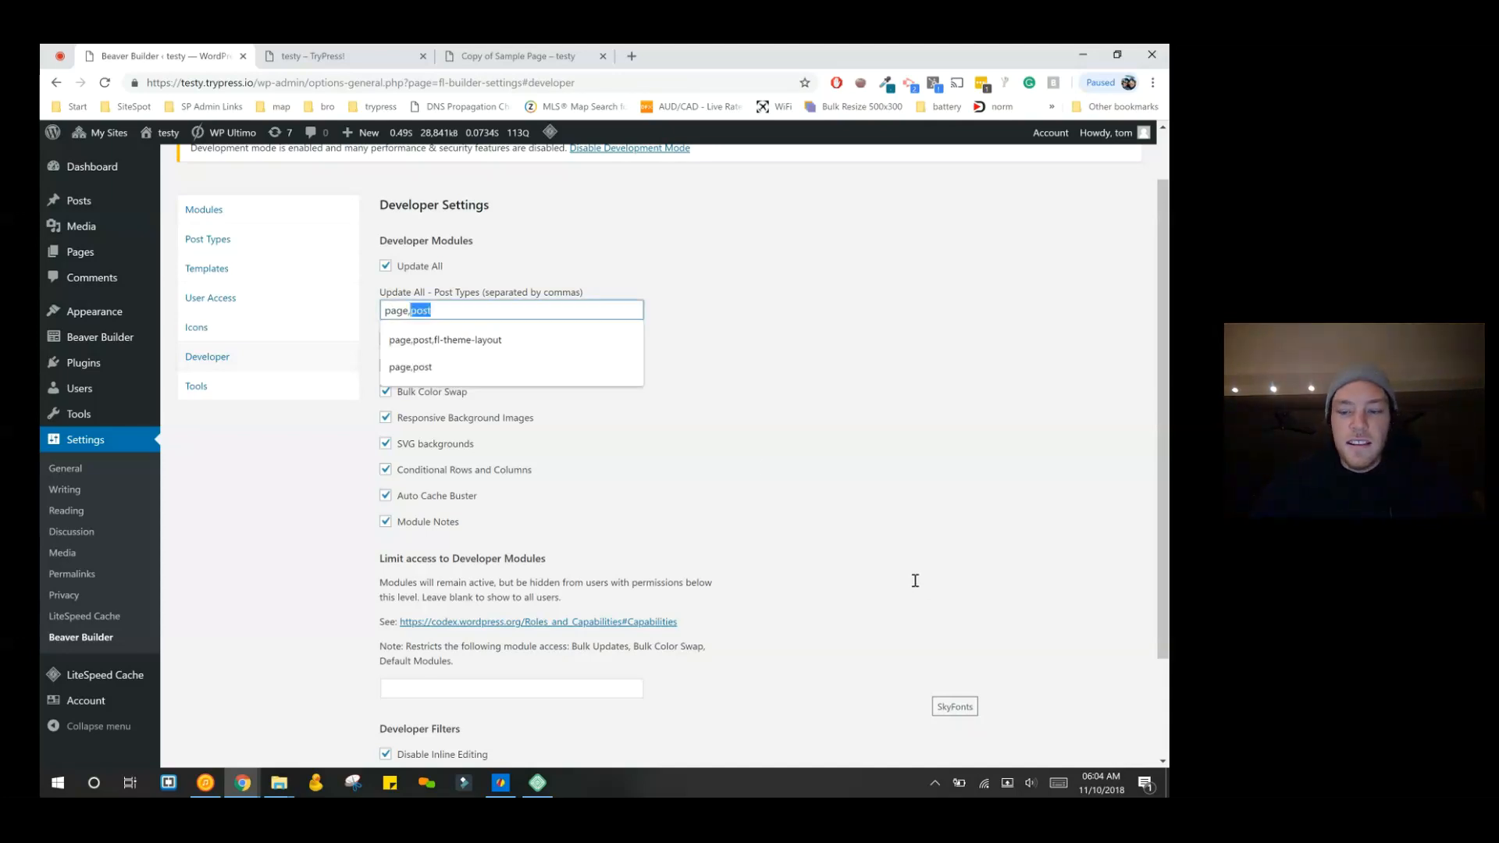
{"action": "left_click", "coordinate": [718, 336]}
- Set the Update All post types to page,post,fl-theme-layout
{"action": "left_click", "coordinate": [456, 315]}
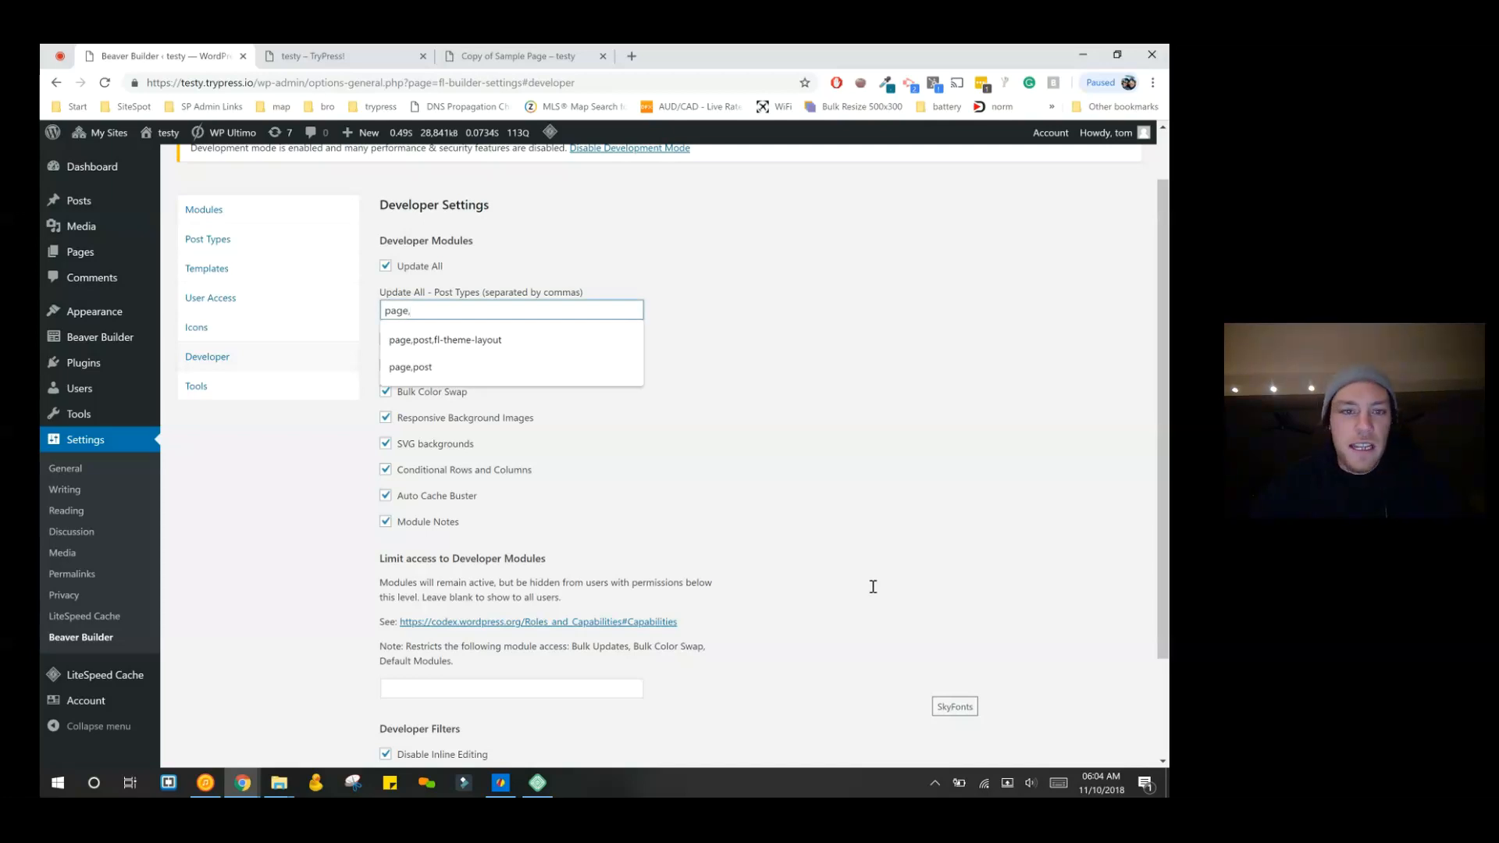
{"action": "key", "text": "Down"}
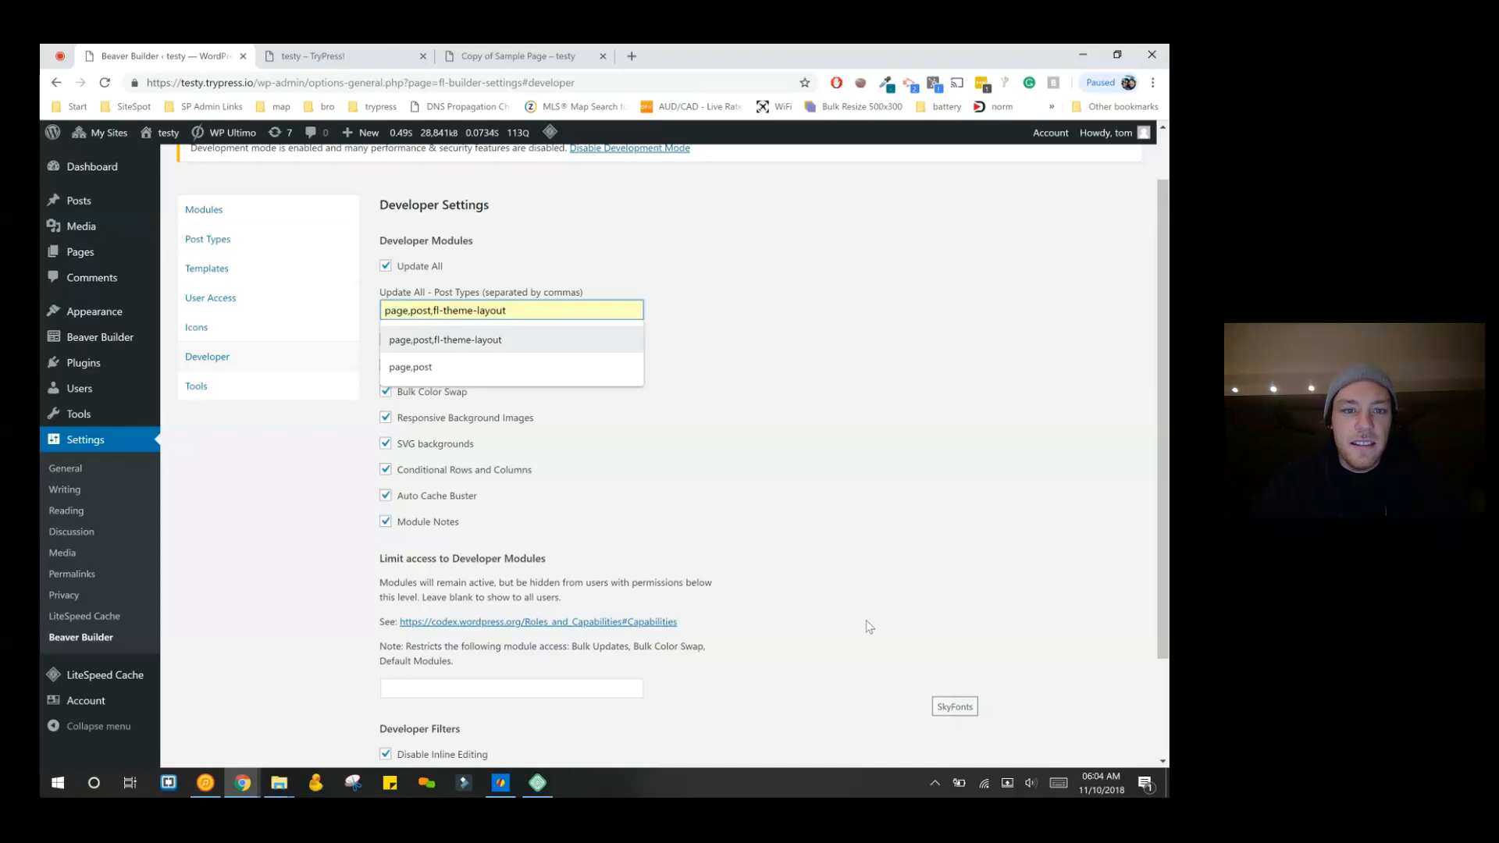
{"action": "key", "text": "Return"}
{"action": "key", "text": "Down"}
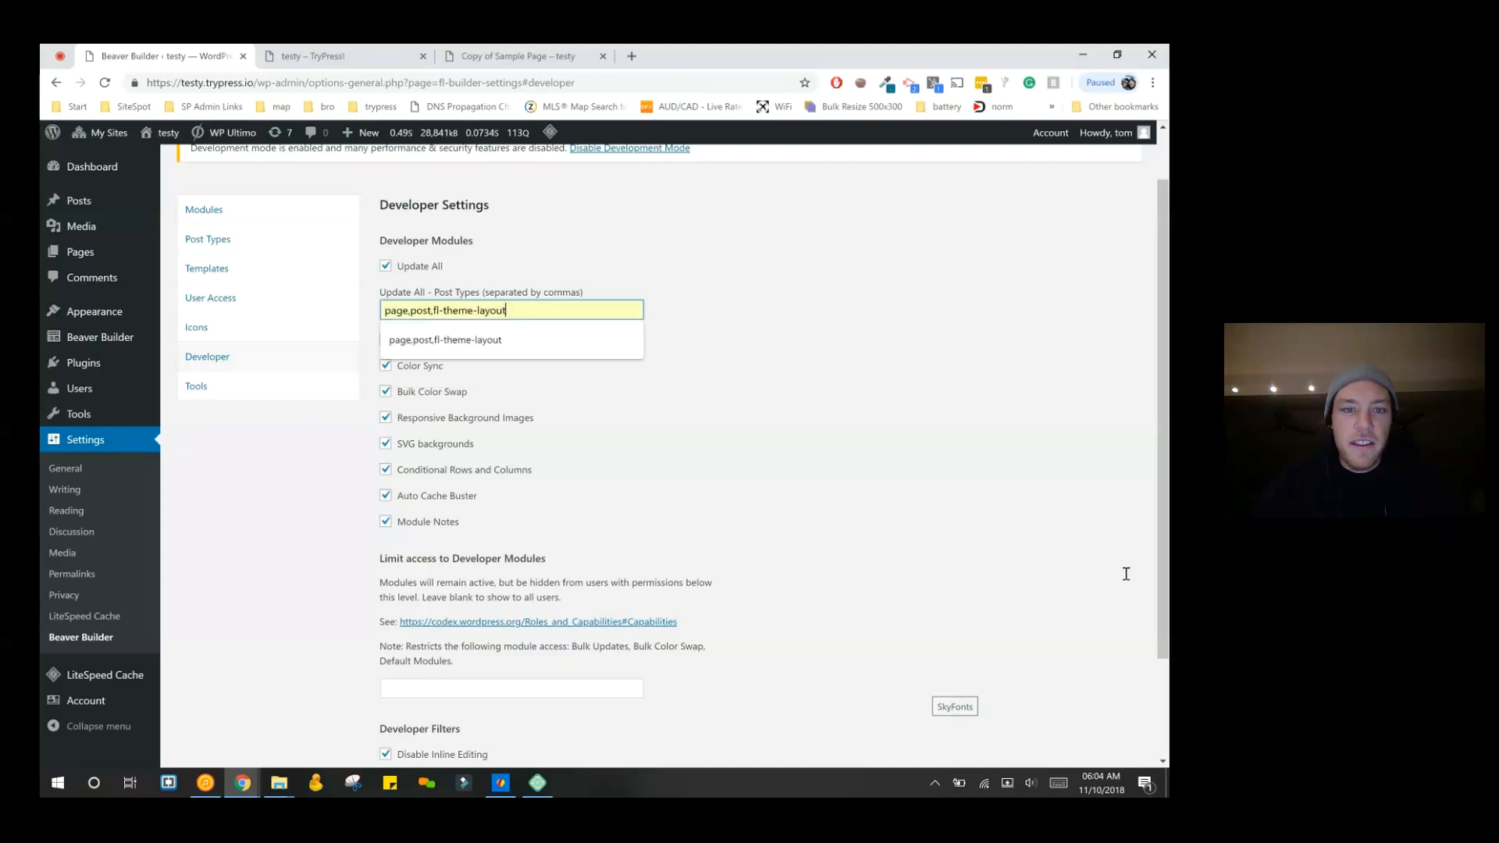
- Revert the Update All post types to page,post and save the developer settings
{"action": "left_click", "coordinate": [814, 548]}
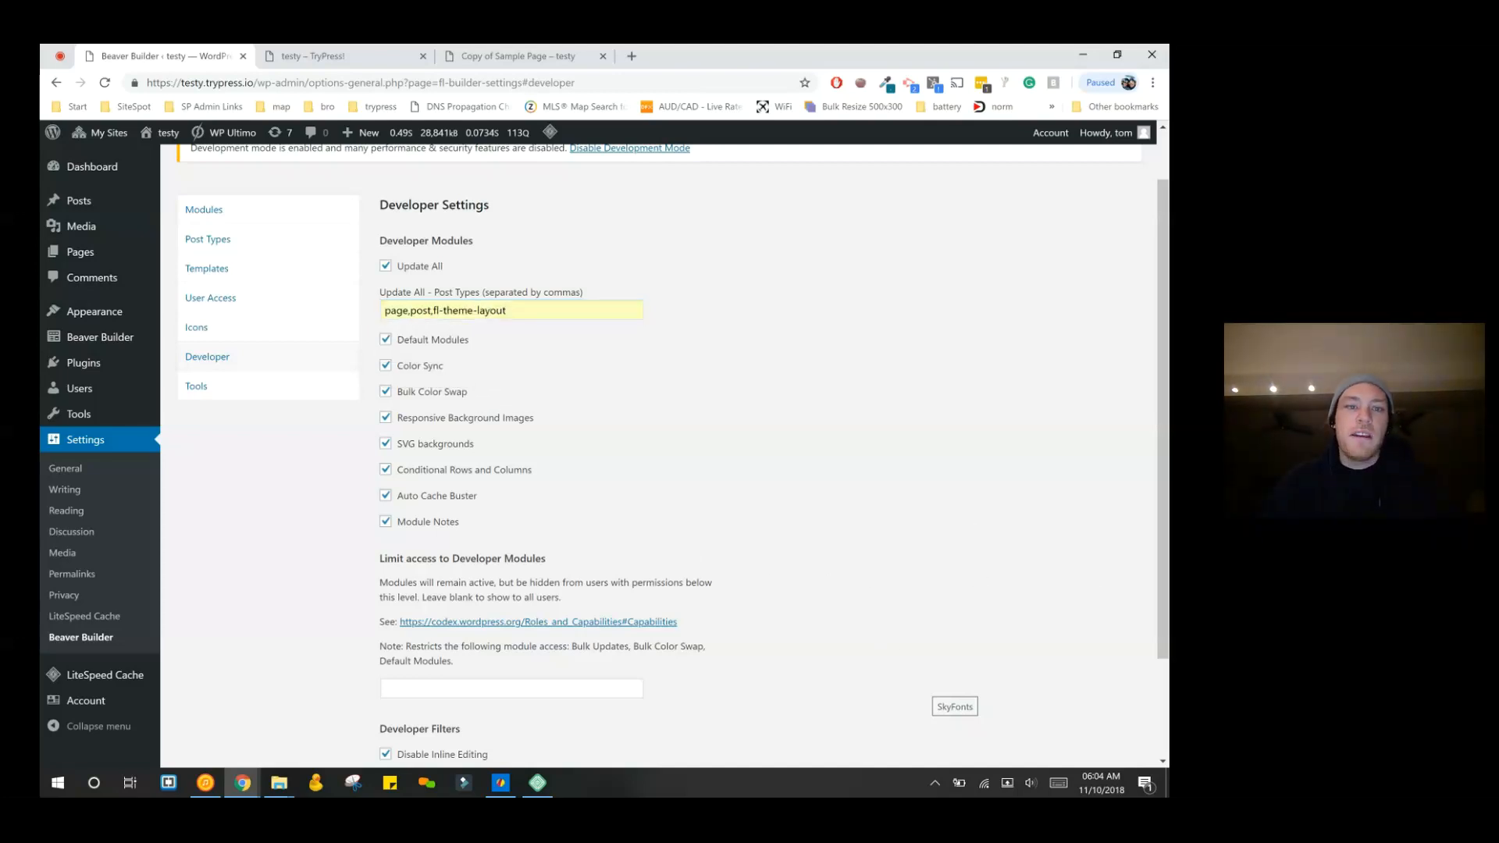
{"action": "key", "text": "ctrl+z"}
{"action": "key", "text": "ctrl+z"}
{"action": "key", "text": "ctrl+z"}
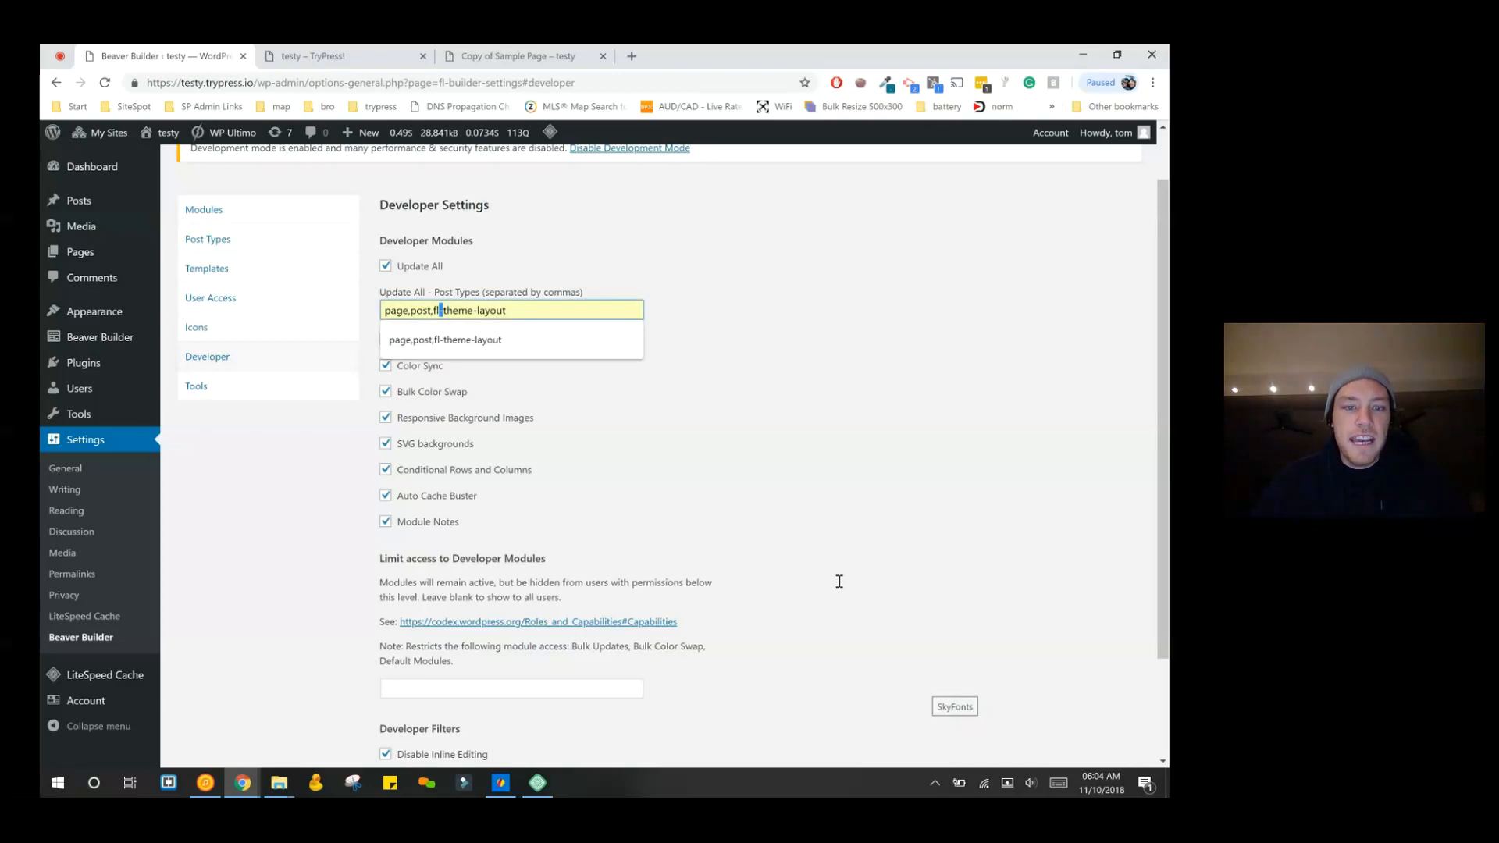
{"action": "key", "text": "ctrl+z"}
{"action": "key", "text": "ctrl+z"}
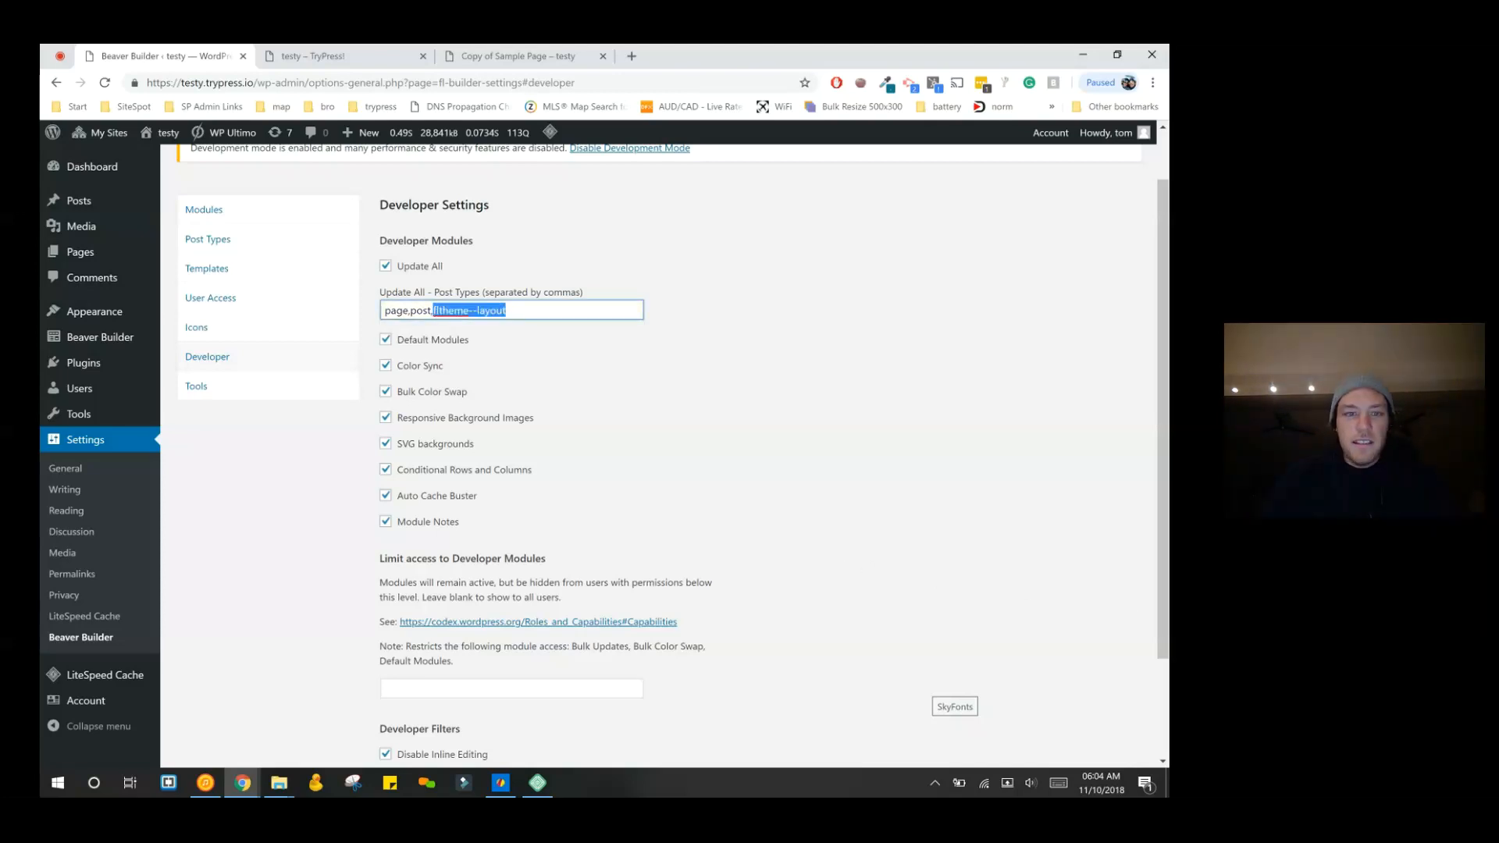
{"action": "key", "text": "ctrl+z"}
{"action": "left_click", "coordinate": [815, 548]}
{"action": "scroll", "coordinate": [815, 548], "scroll_direction": "down", "scroll_amount": 3}
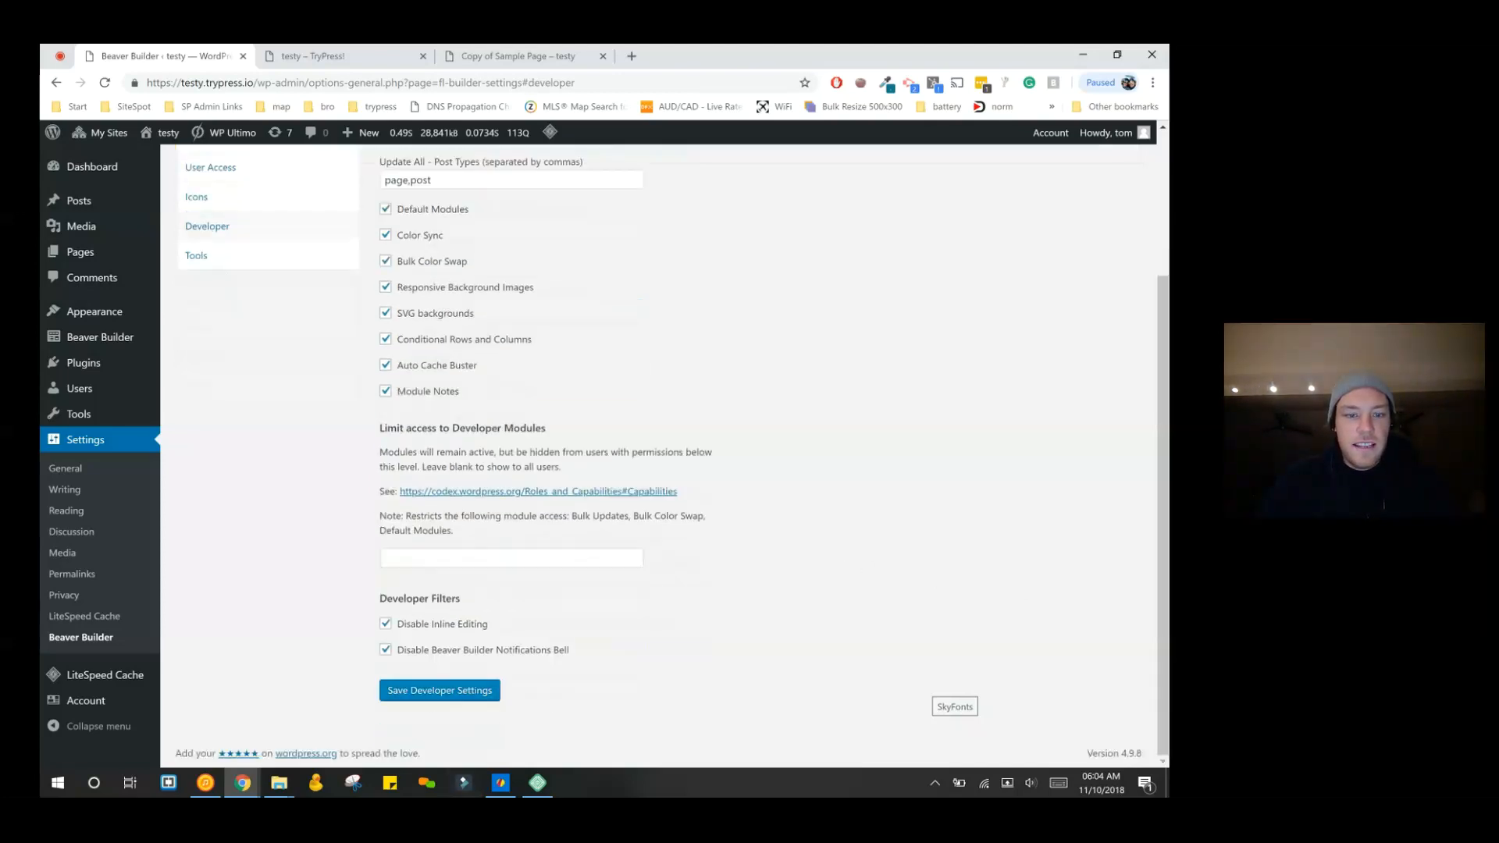
{"action": "left_click", "coordinate": [439, 690]}
{"action": "left_click", "coordinate": [344, 56]}
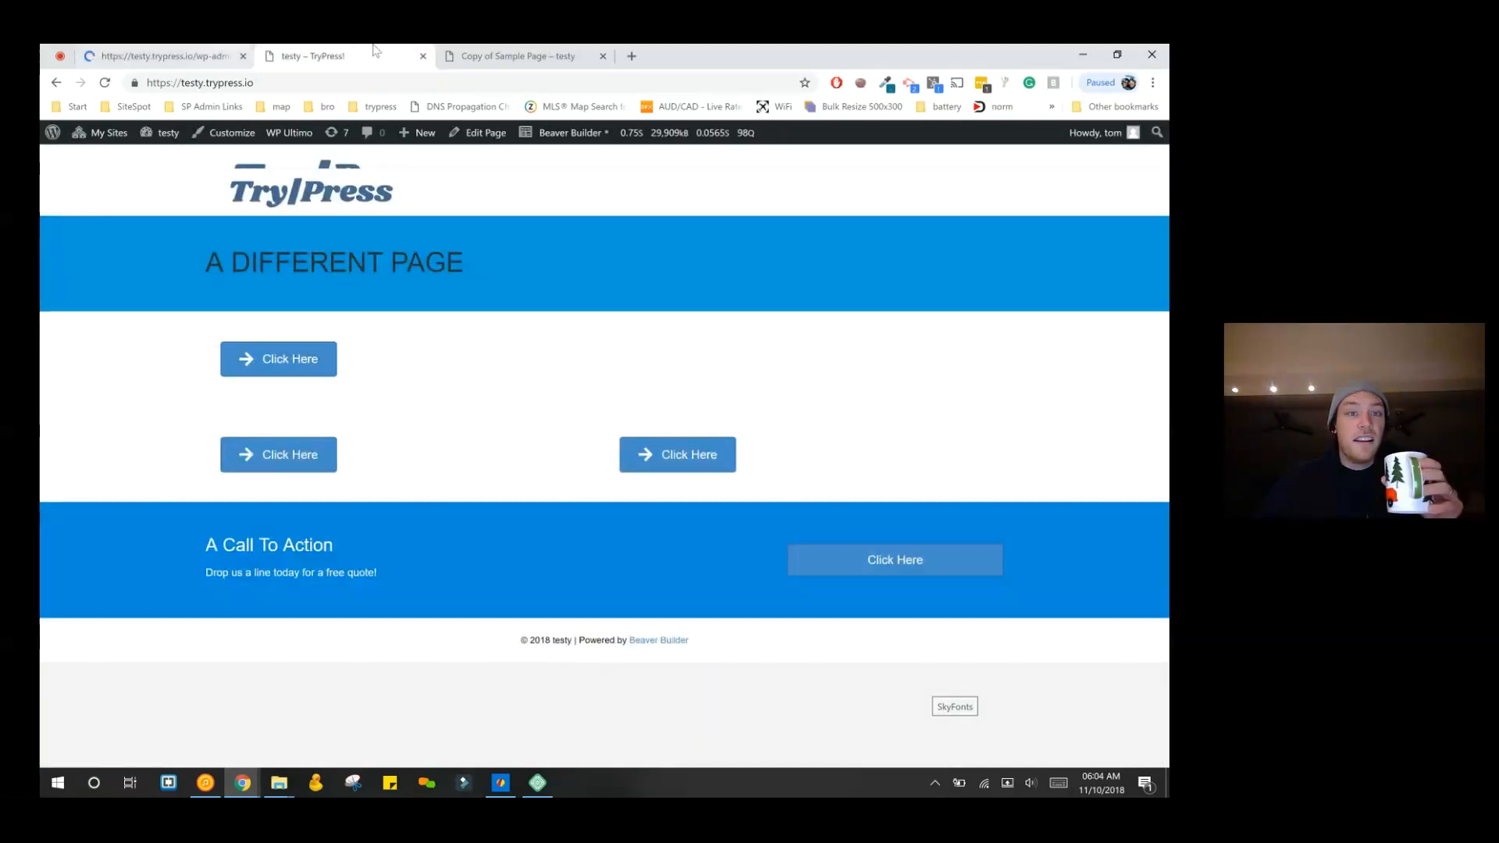
{"action": "left_click", "coordinate": [191, 54]}
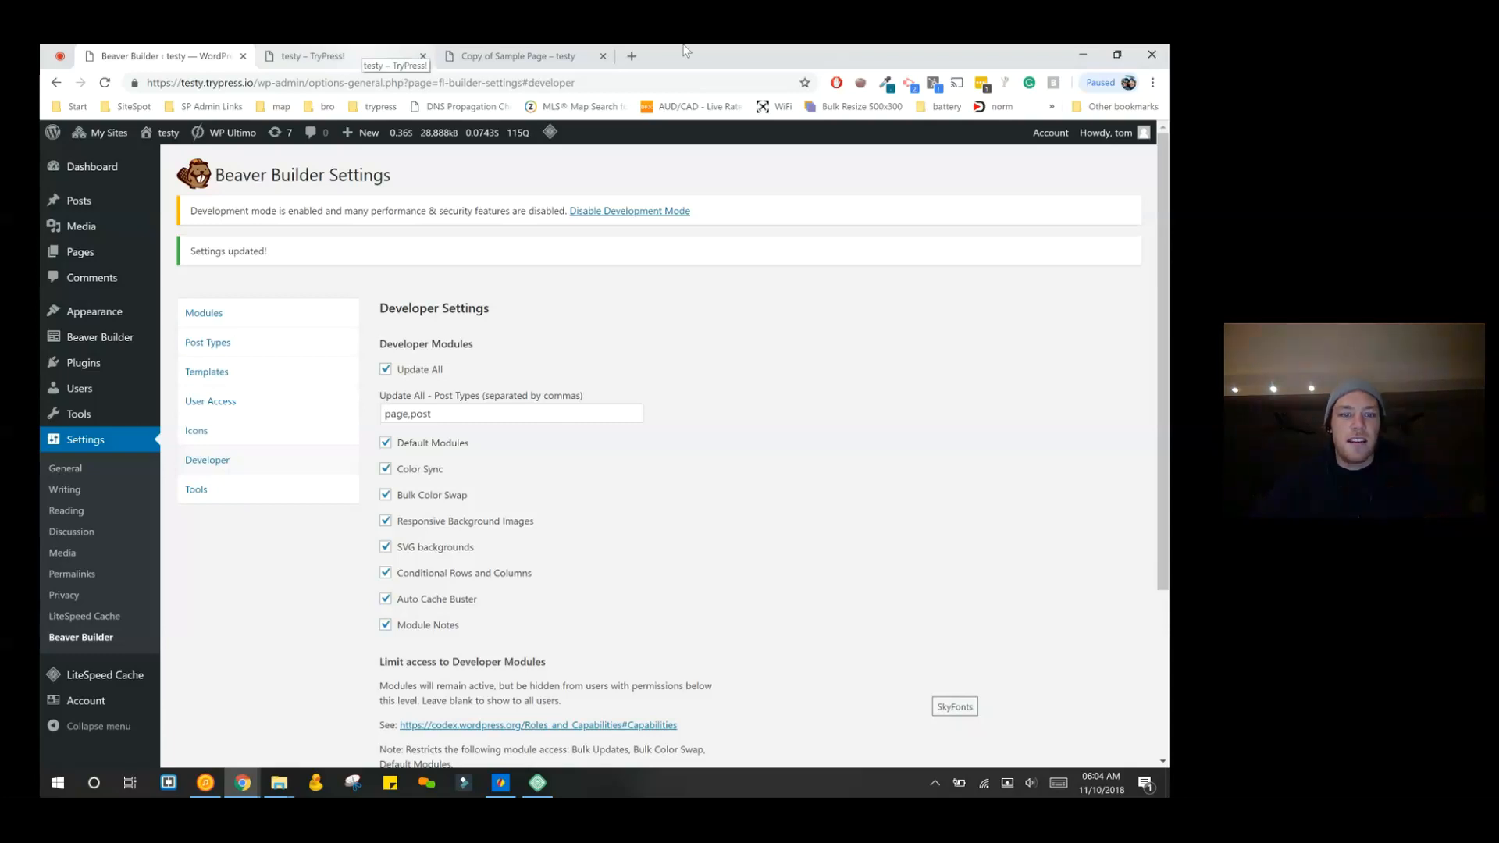
- Set the text color of the A DIFFERENT PAGE heading on Sample Page to light pink #ffcece
{"action": "key", "text": "ctrl+Tab"}
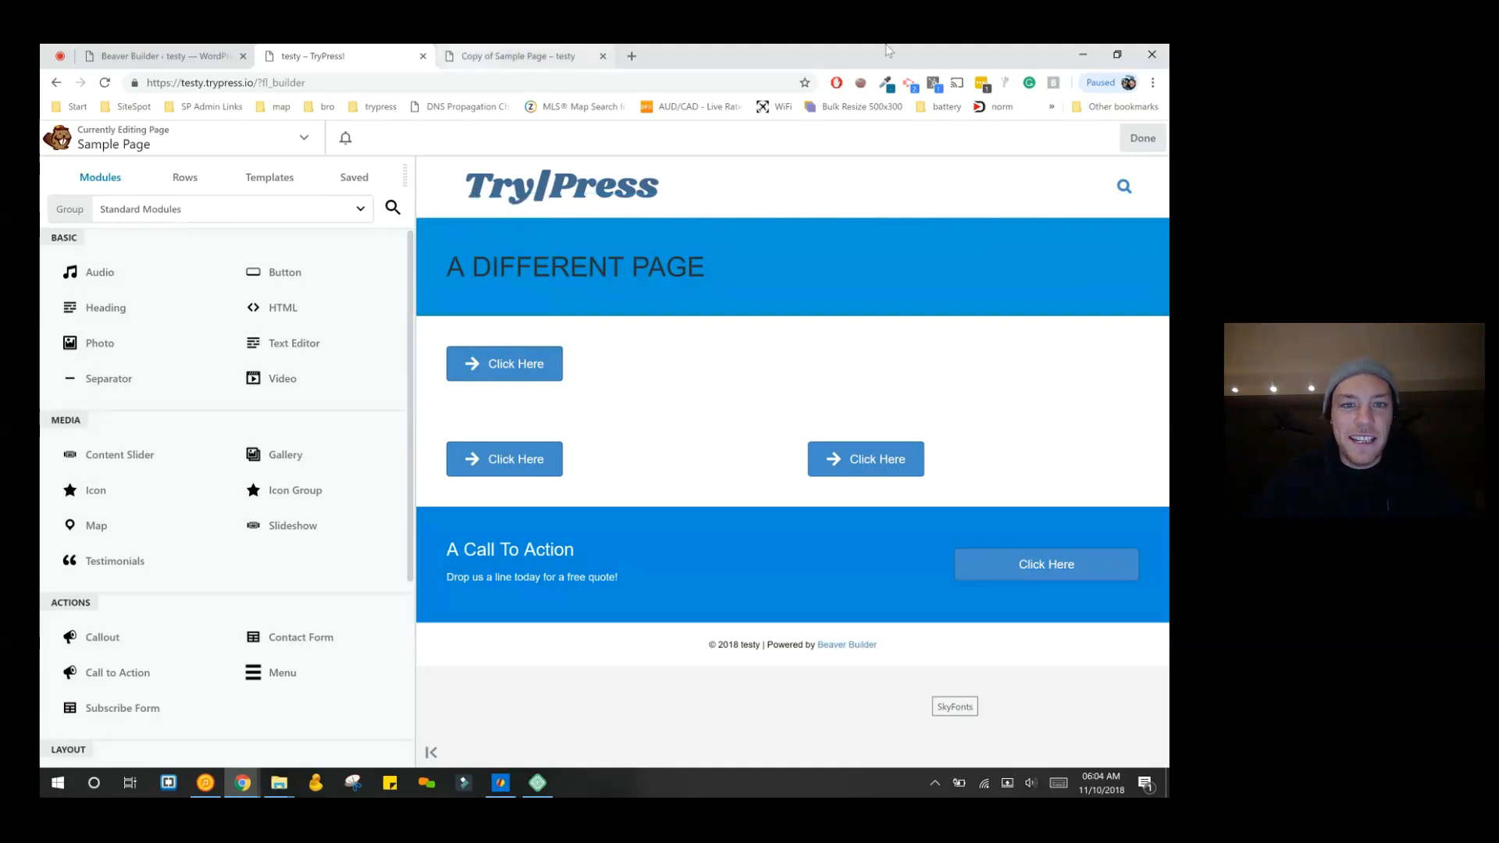
{"action": "left_click", "coordinate": [575, 268]}
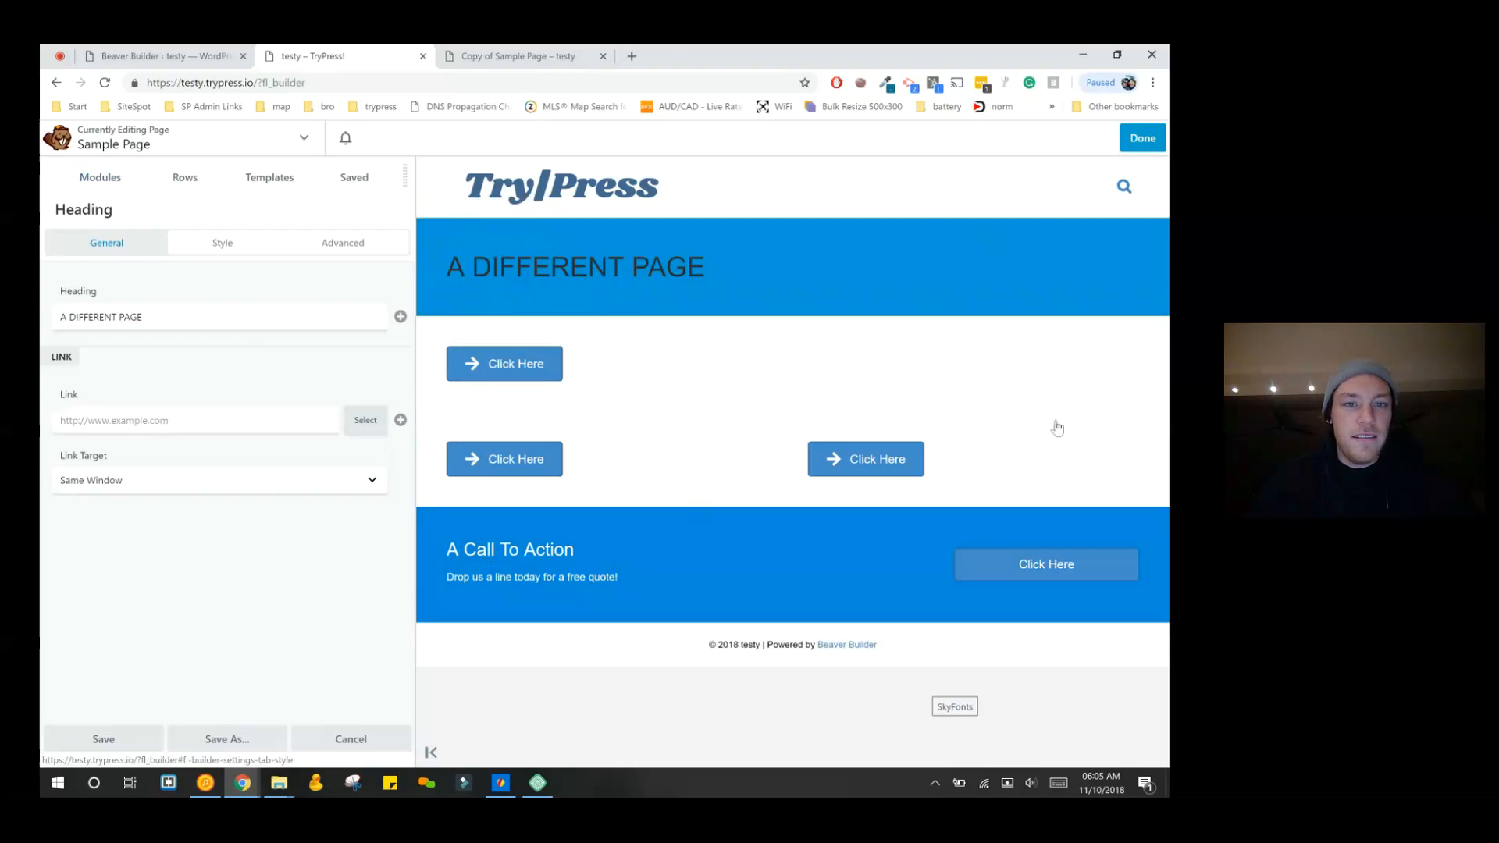
{"action": "left_click", "coordinate": [222, 242]}
{"action": "scroll", "coordinate": [343, 686], "scroll_direction": "down", "scroll_amount": 1}
{"action": "scroll", "coordinate": [343, 686], "scroll_direction": "down", "scroll_amount": 2}
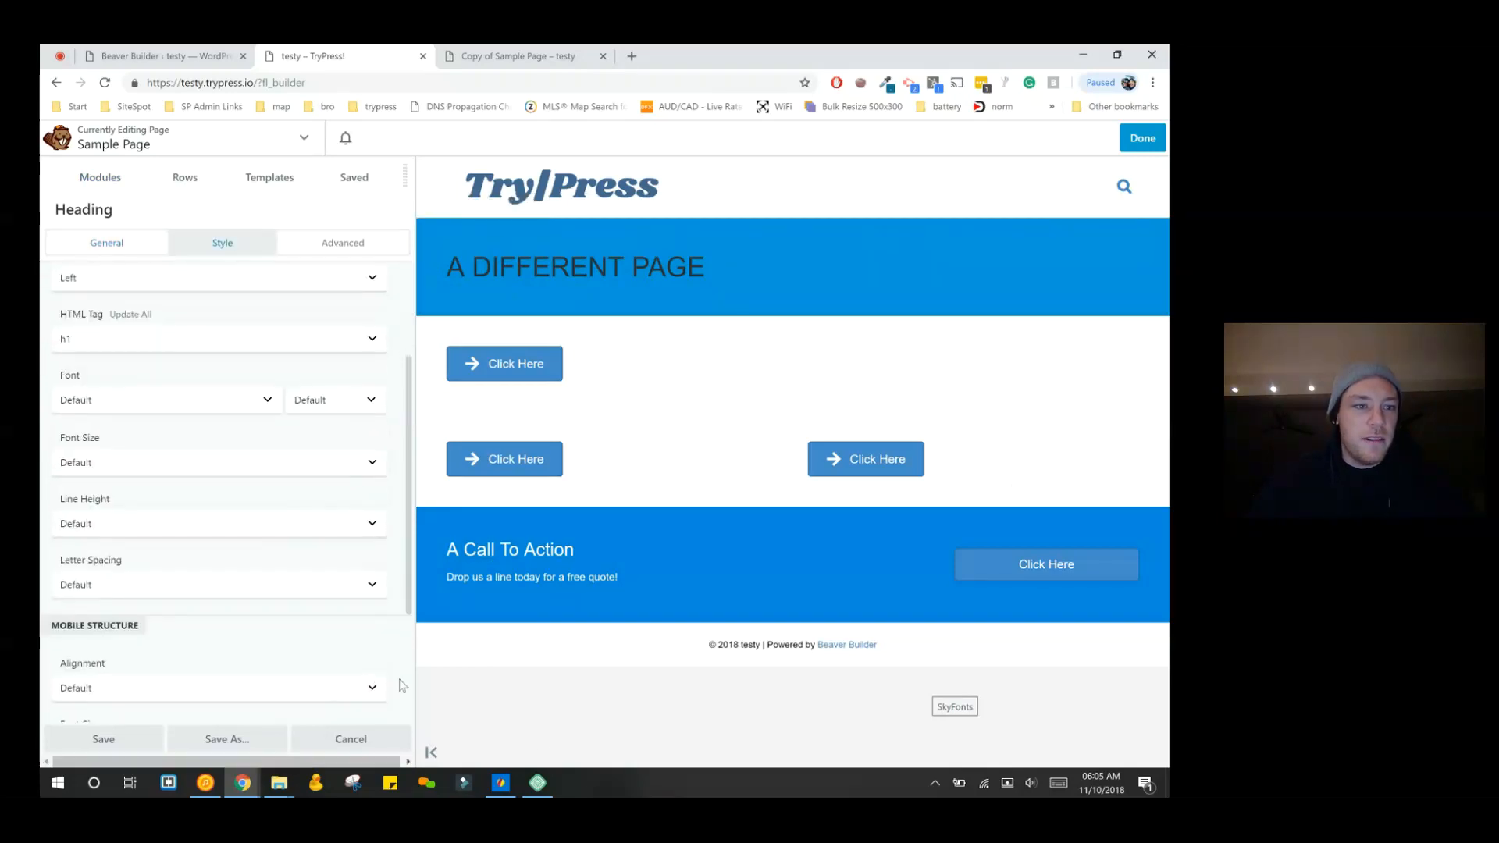
{"action": "scroll", "coordinate": [344, 686], "scroll_direction": "down", "scroll_amount": 1}
{"action": "scroll", "coordinate": [313, 657], "scroll_direction": "down", "scroll_amount": 1}
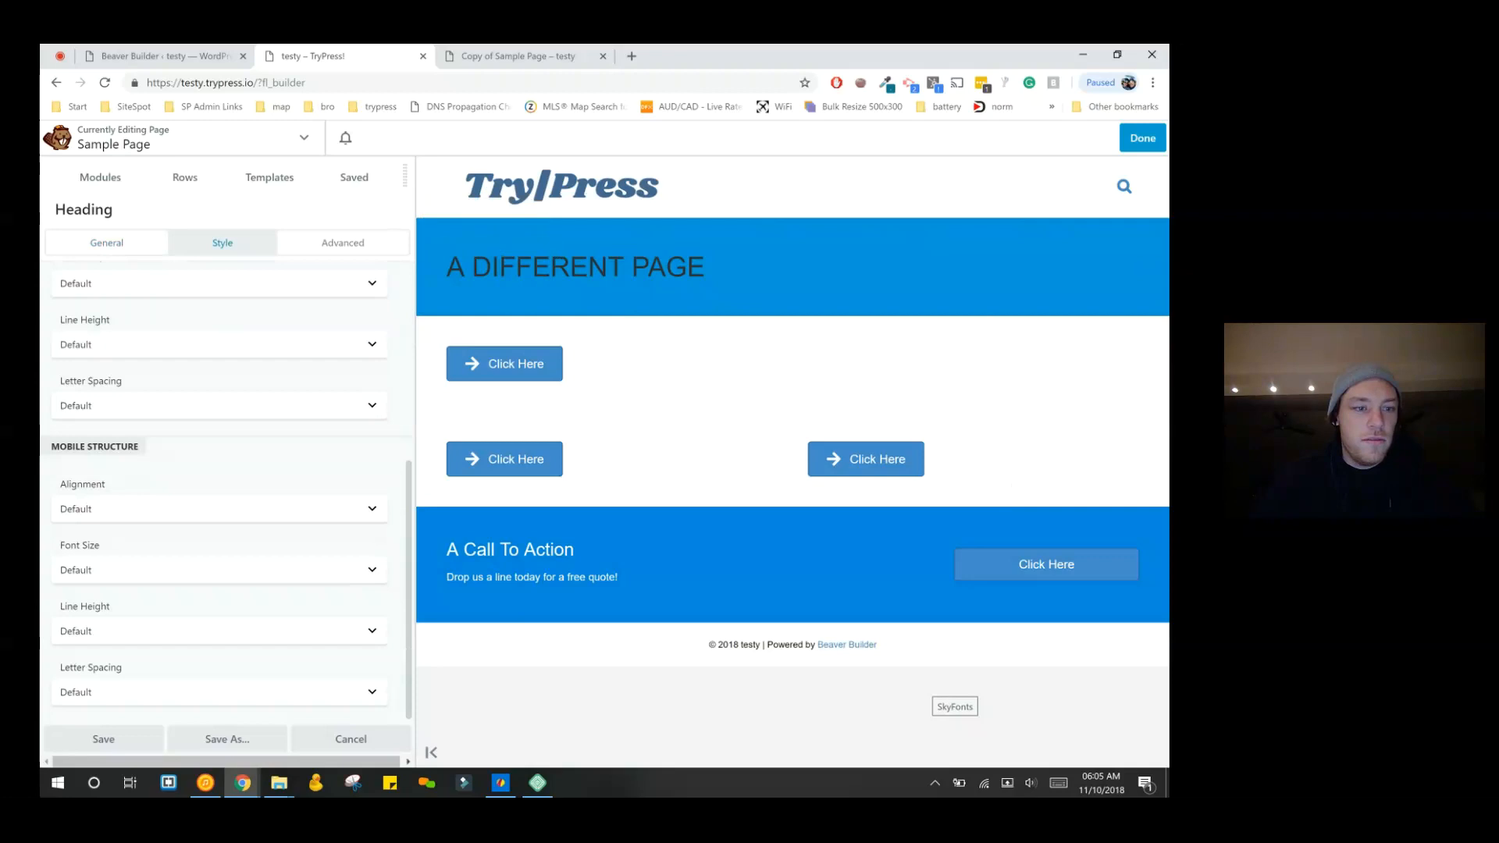
{"action": "scroll", "coordinate": [313, 656], "scroll_direction": "up", "scroll_amount": 5}
{"action": "key", "text": "Tab"}
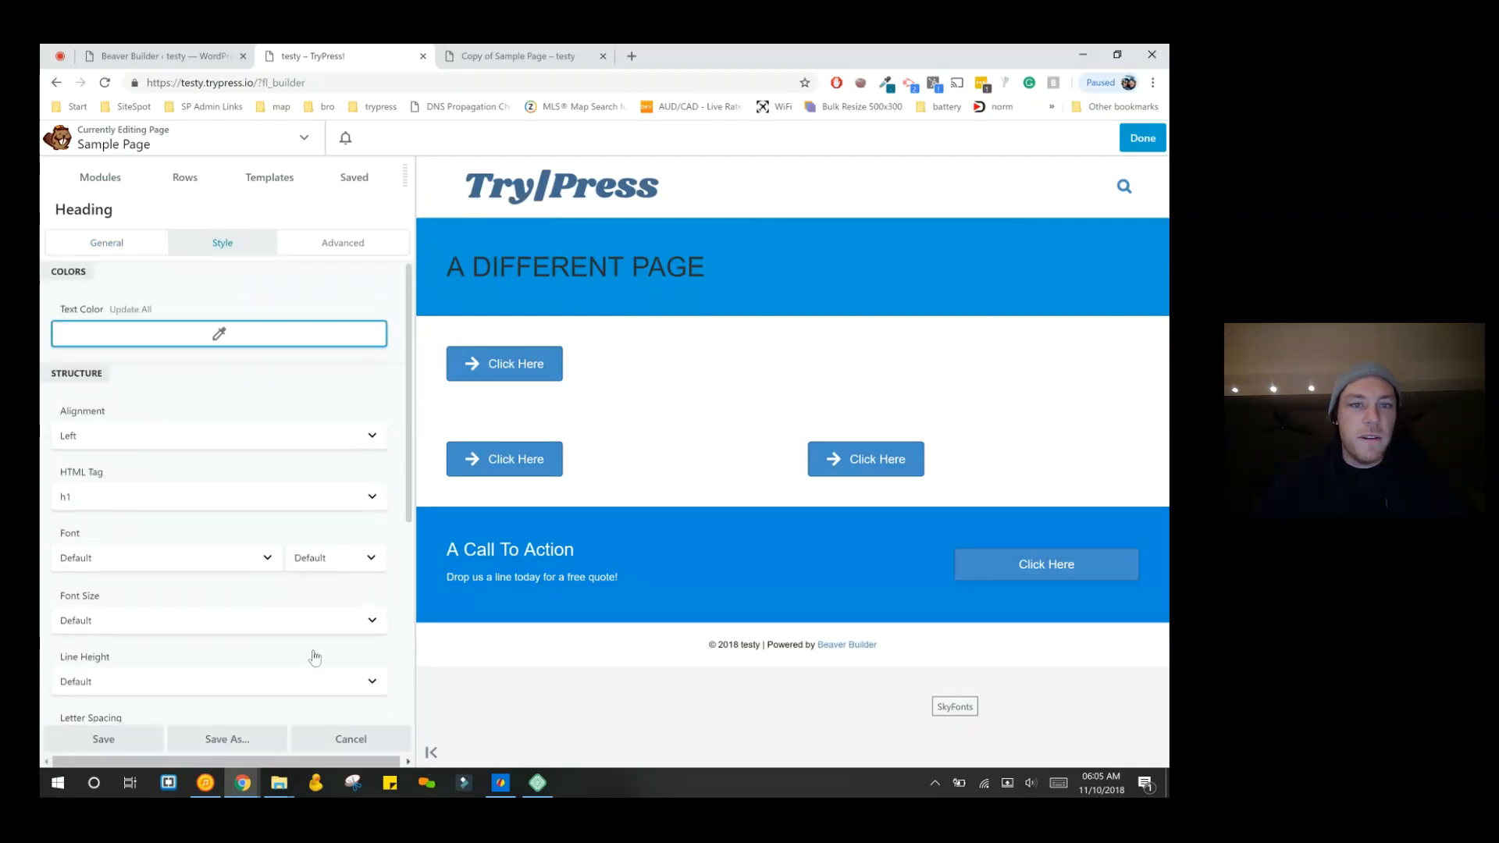
{"action": "key", "text": "Return"}
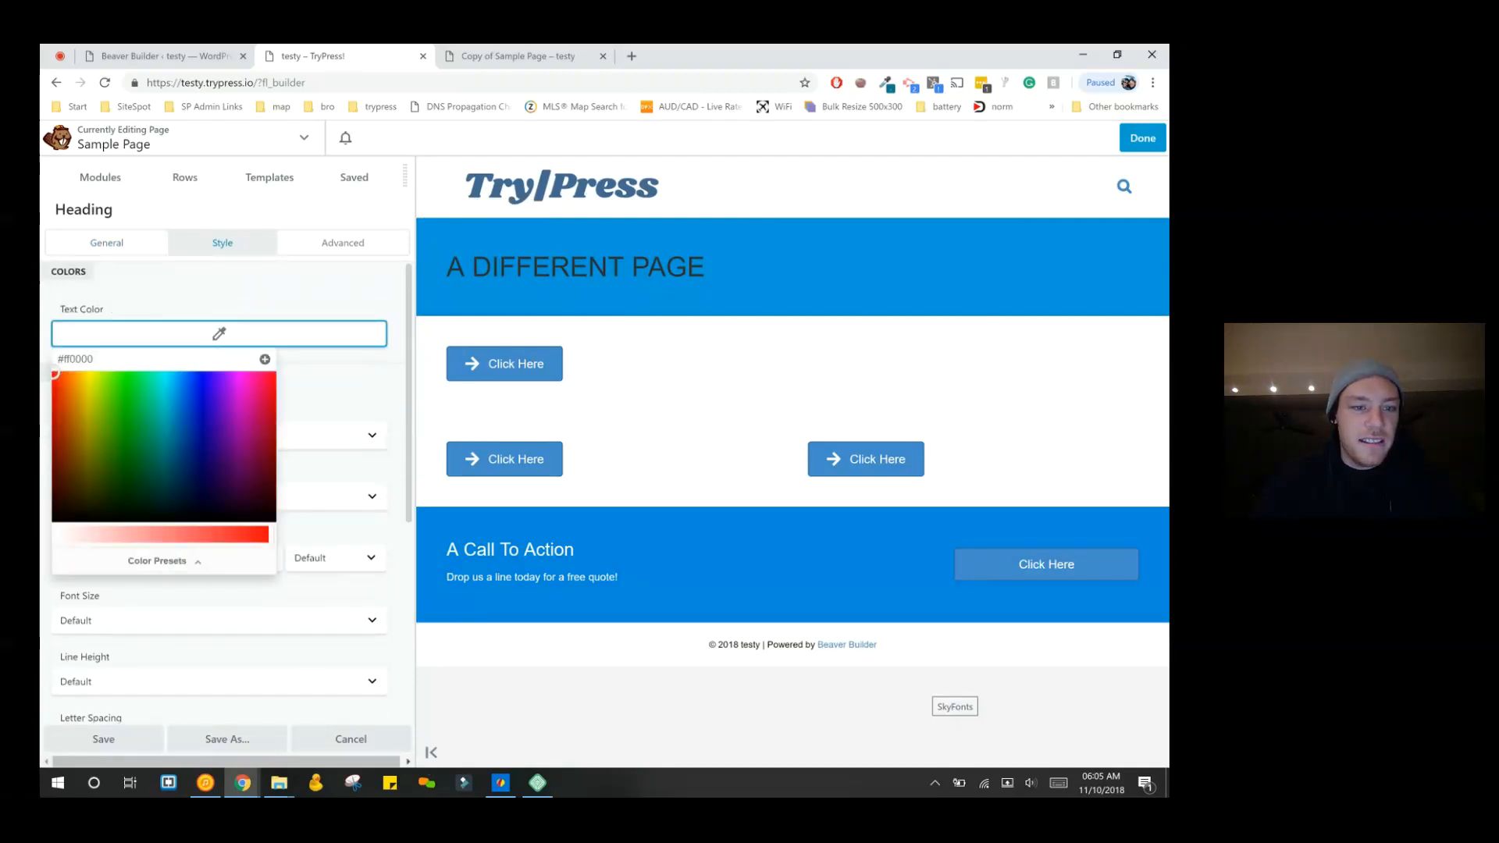
{"action": "left_click_drag", "start_coordinate": [272, 534], "coordinate": [99, 534]}
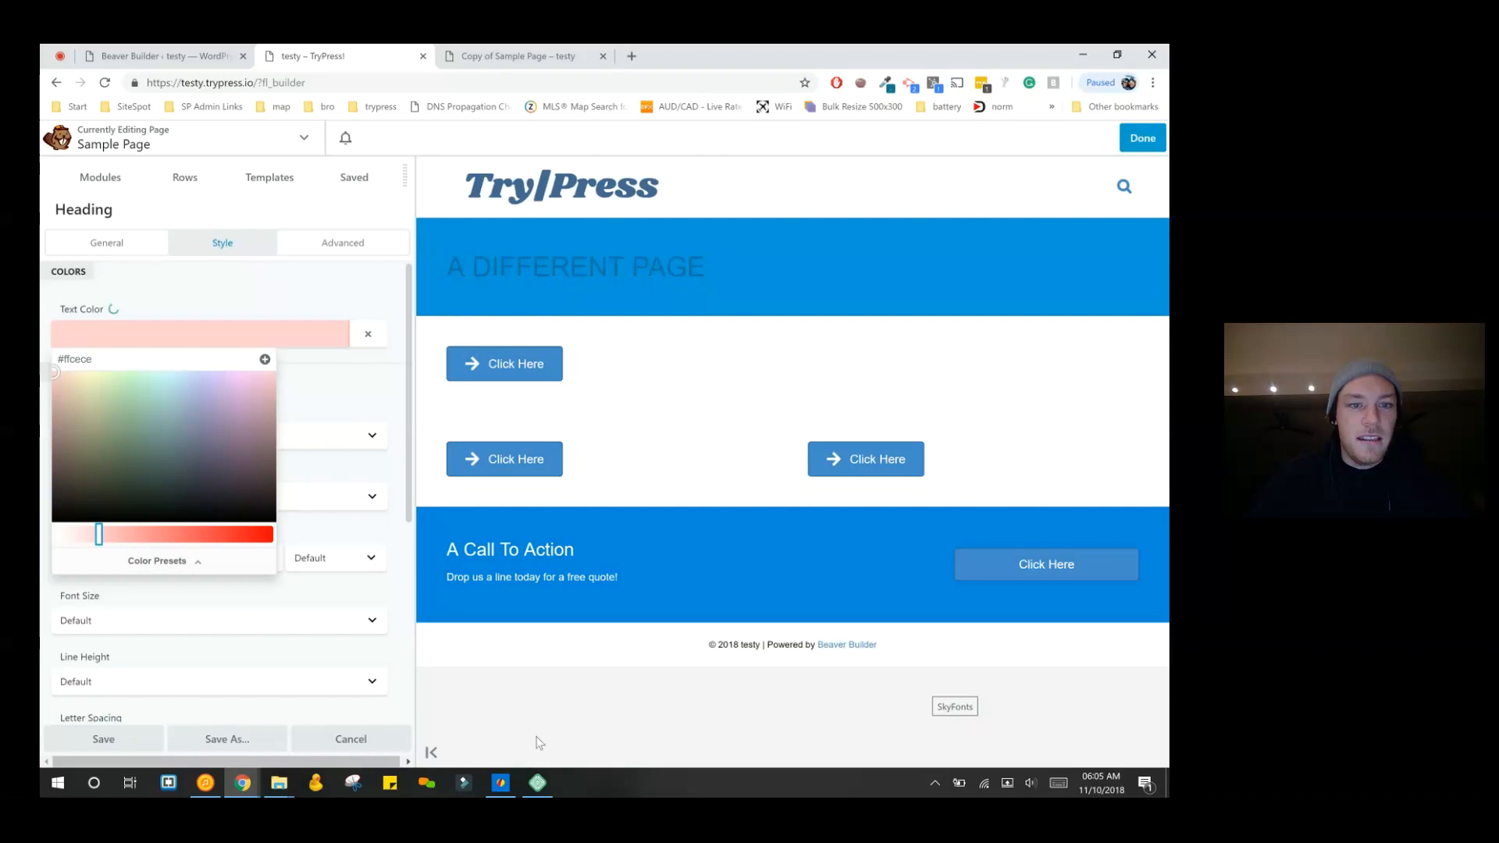
{"action": "left_click", "coordinate": [615, 719]}
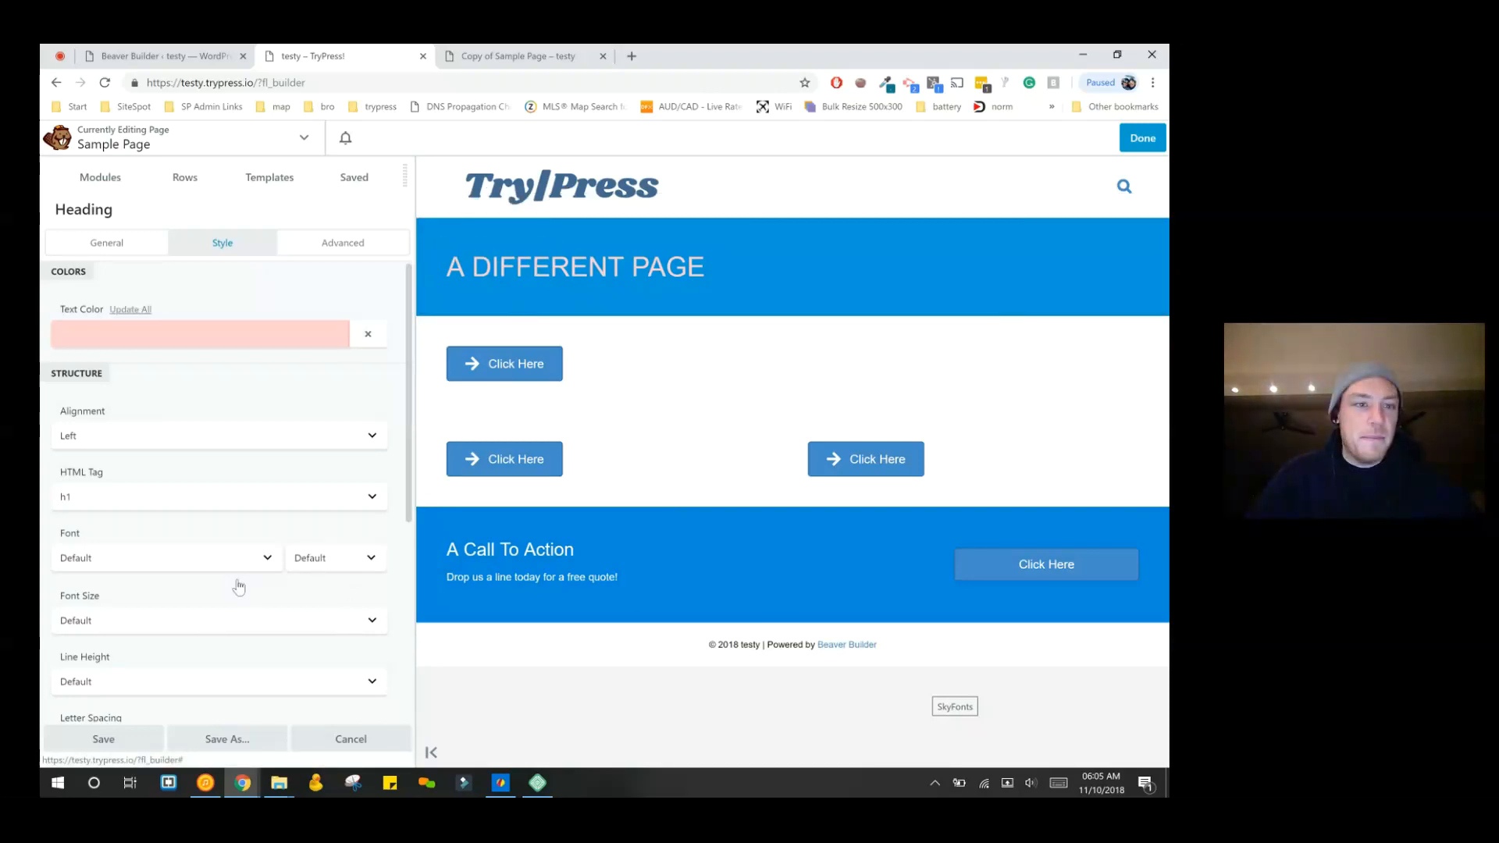
- Open Update All for the heading's text color and examine the available Conditional options
{"action": "left_click", "coordinate": [136, 310]}
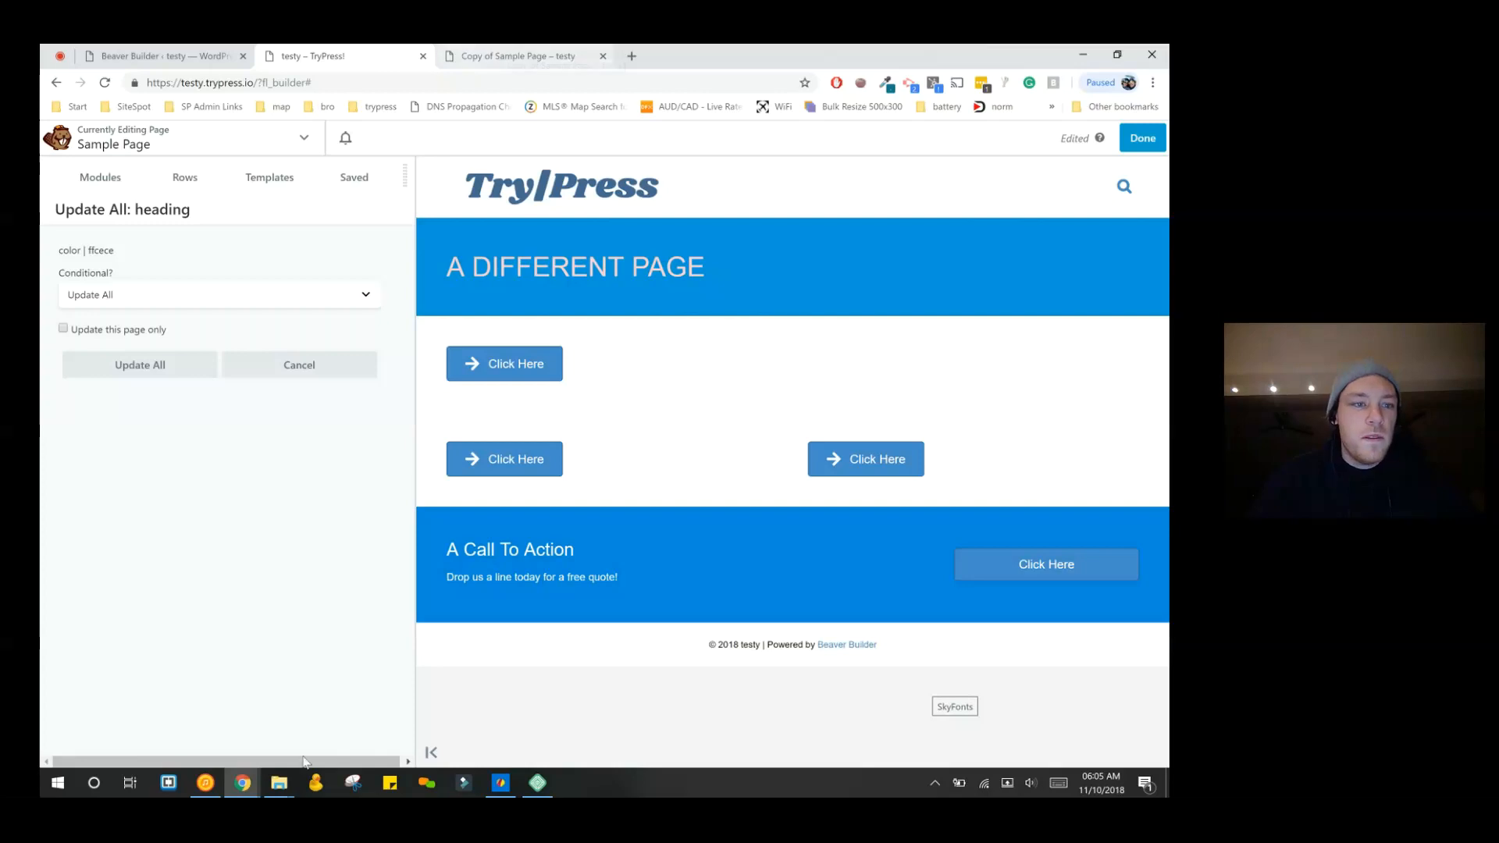
{"action": "key", "text": "Tab"}
{"action": "key", "text": "alt+Down"}
{"action": "key", "text": "Down"}
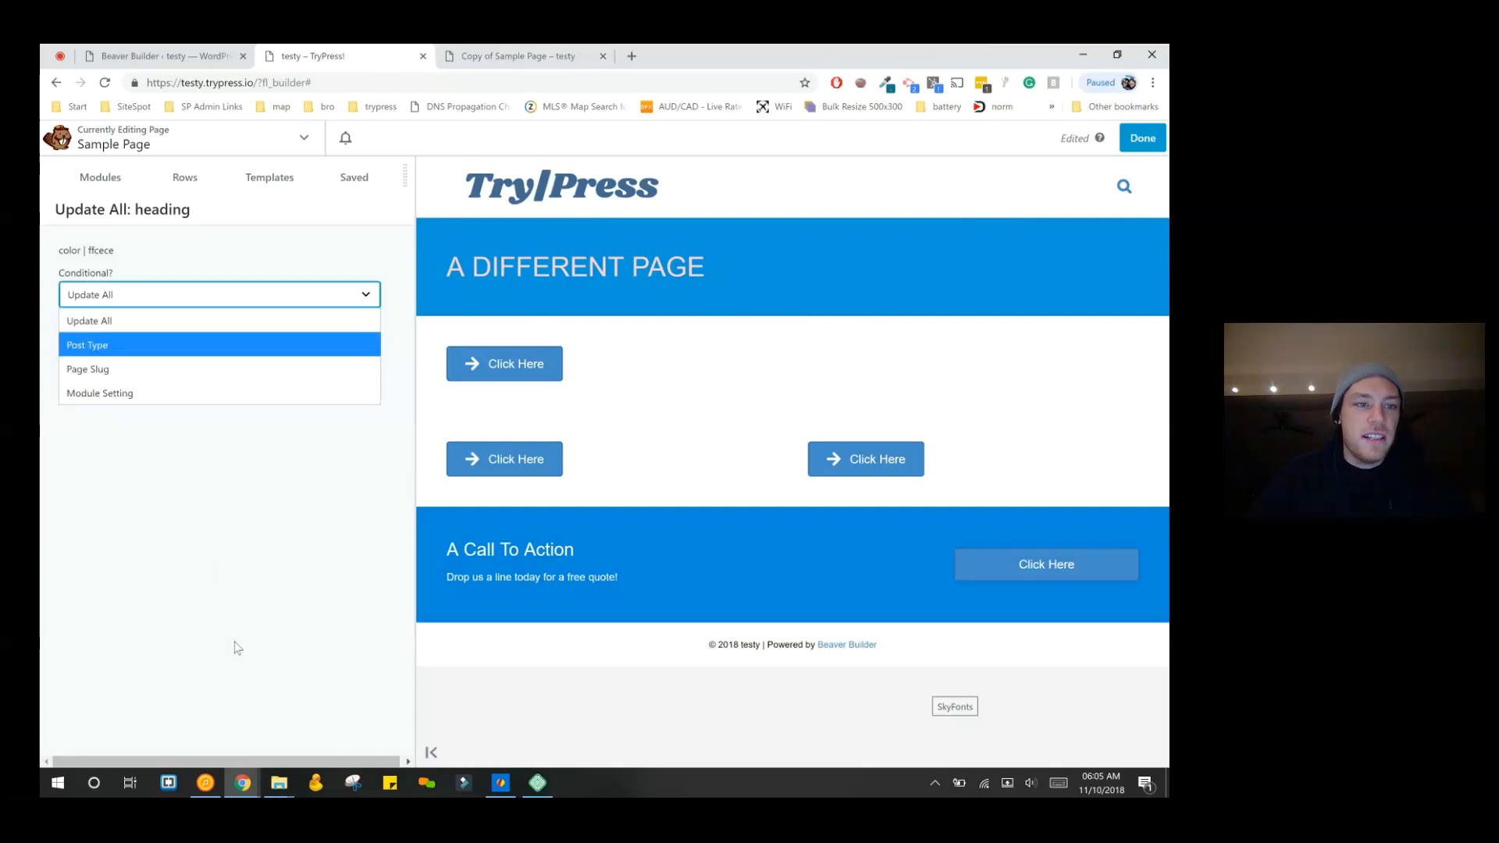
{"action": "key", "text": "Up"}
{"action": "key", "text": "Down"}
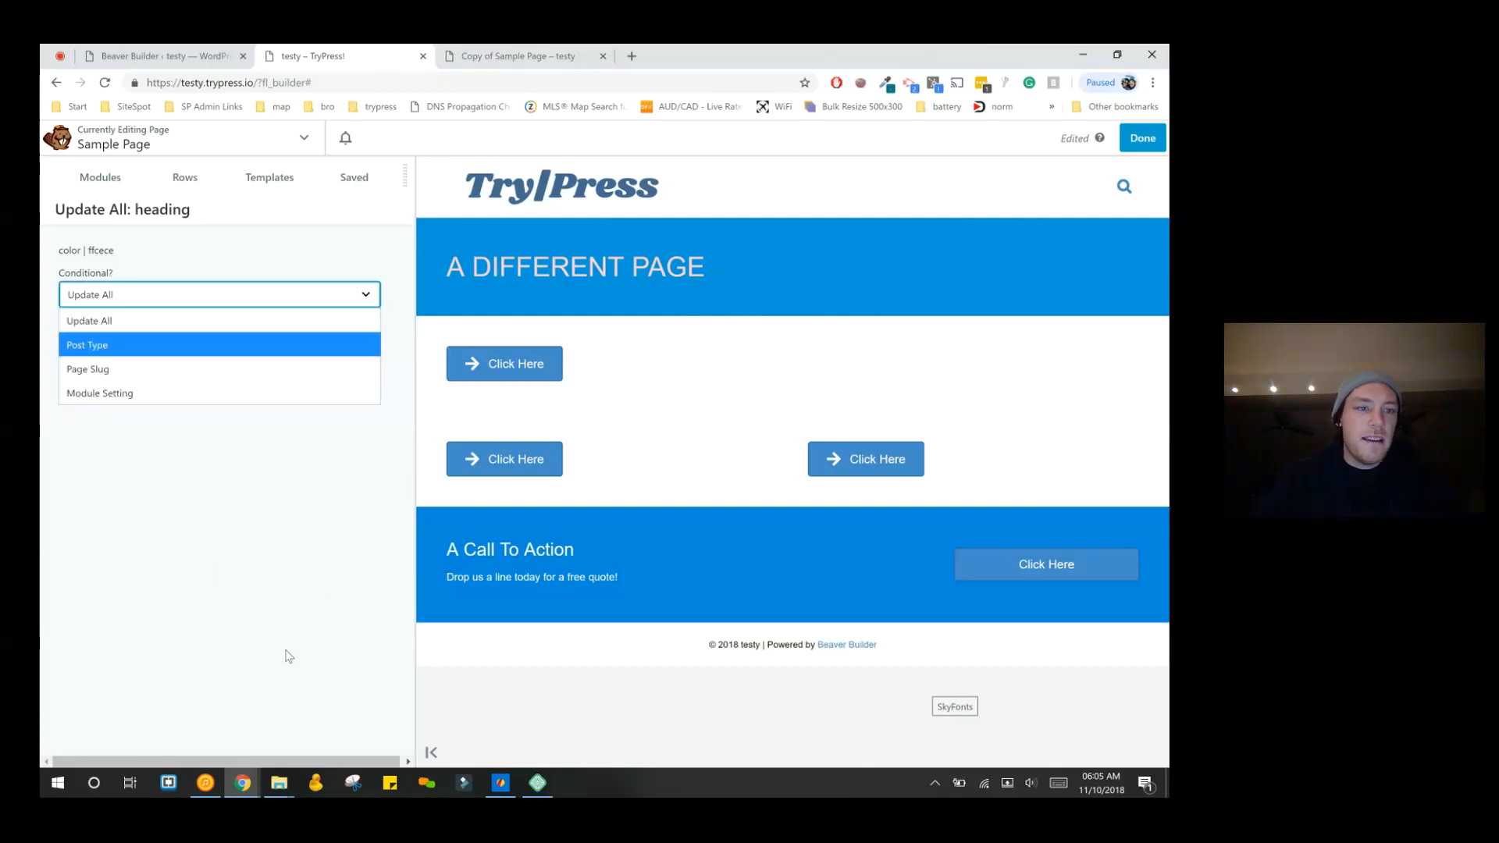
{"action": "key", "text": "Down"}
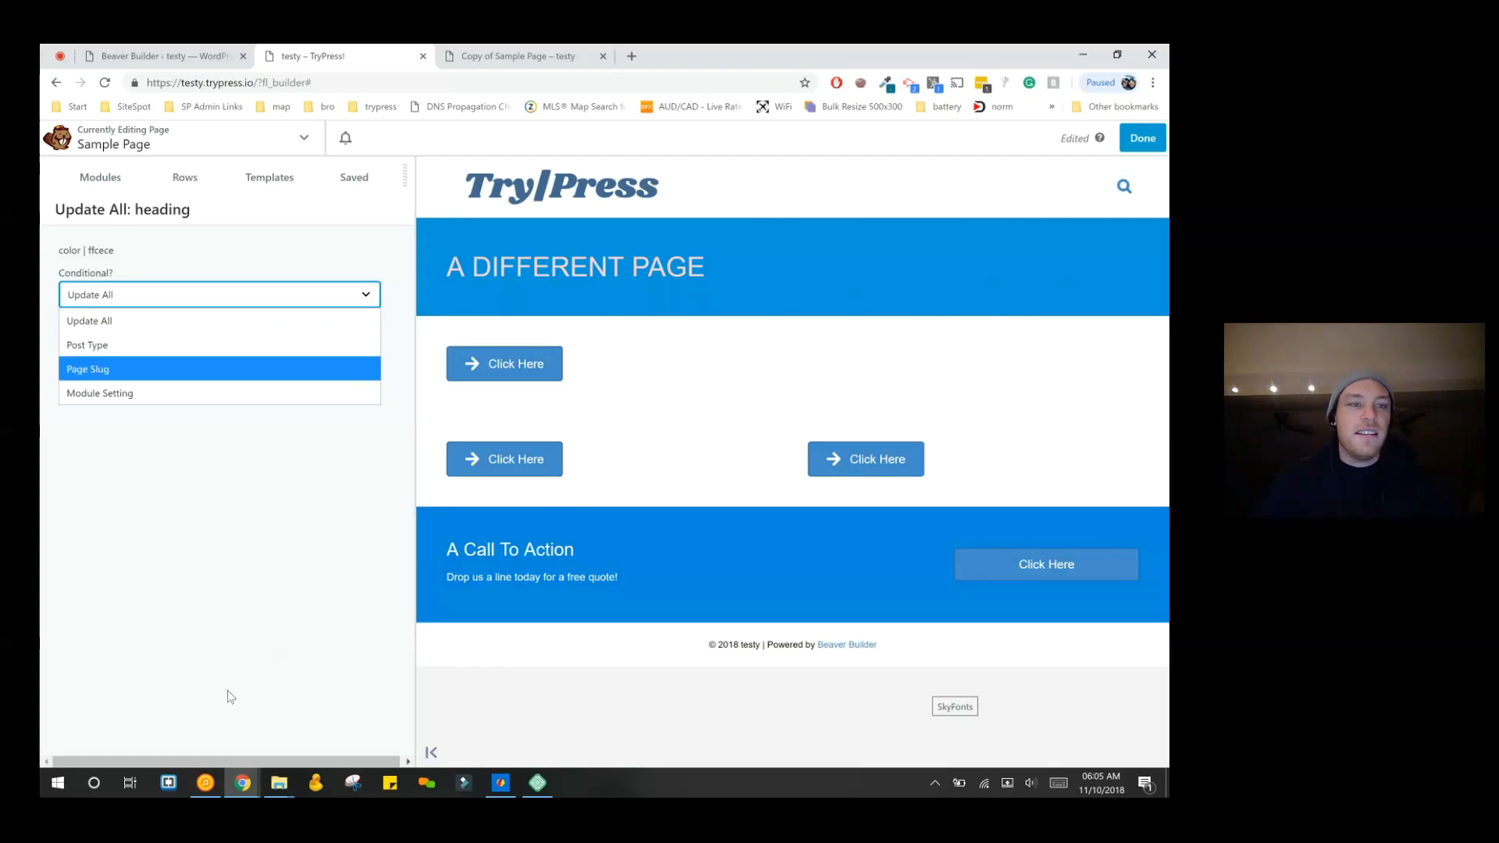
{"action": "key", "text": "Down"}
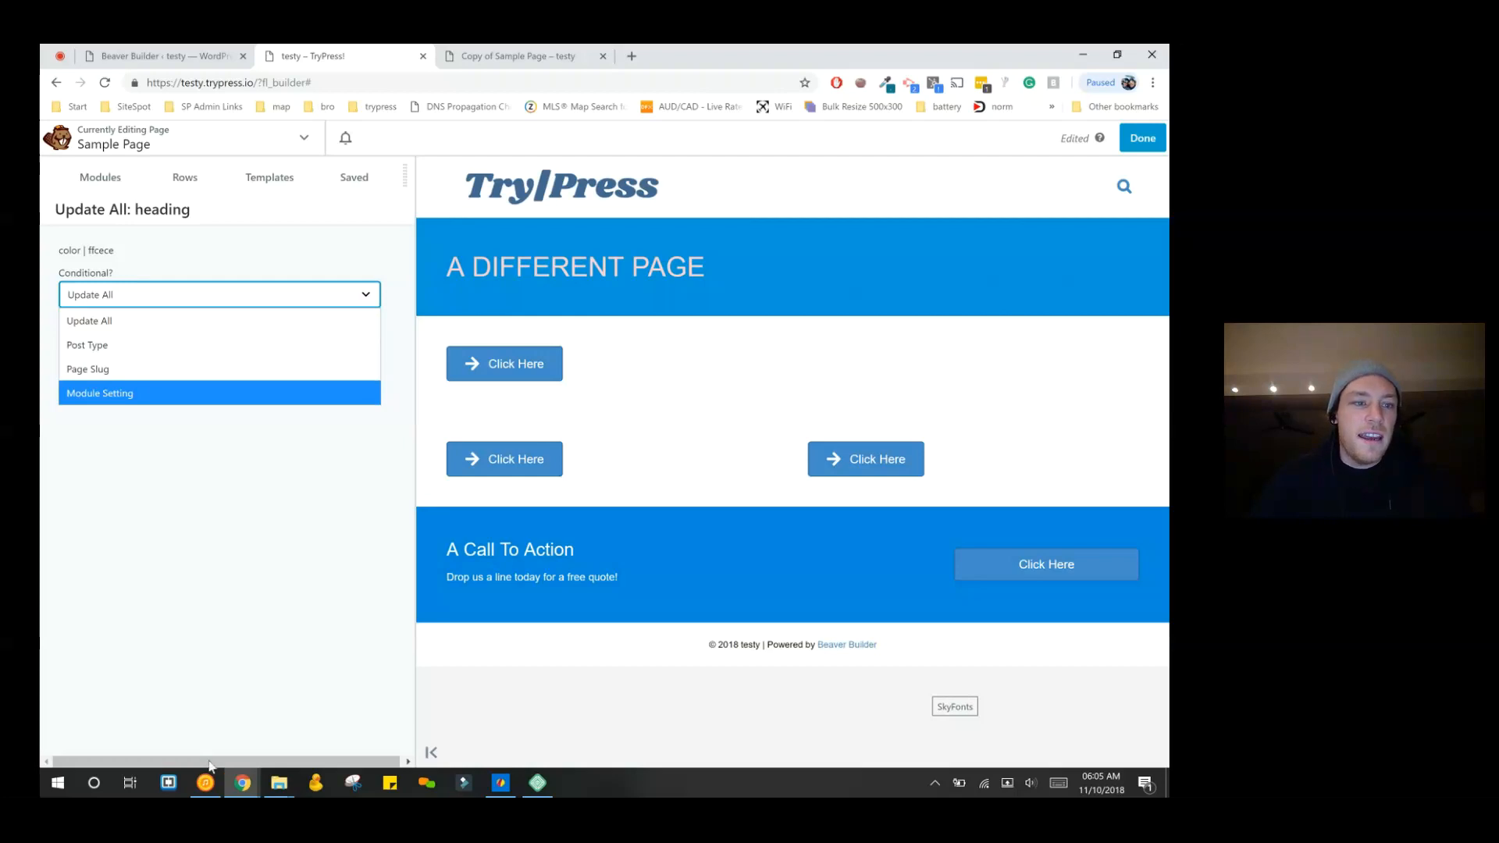
{"action": "key", "text": "Up"}
{"action": "key", "text": "Down"}
{"action": "key", "text": "Up"}
{"action": "key", "text": "Down"}
{"action": "key", "text": "Up"}
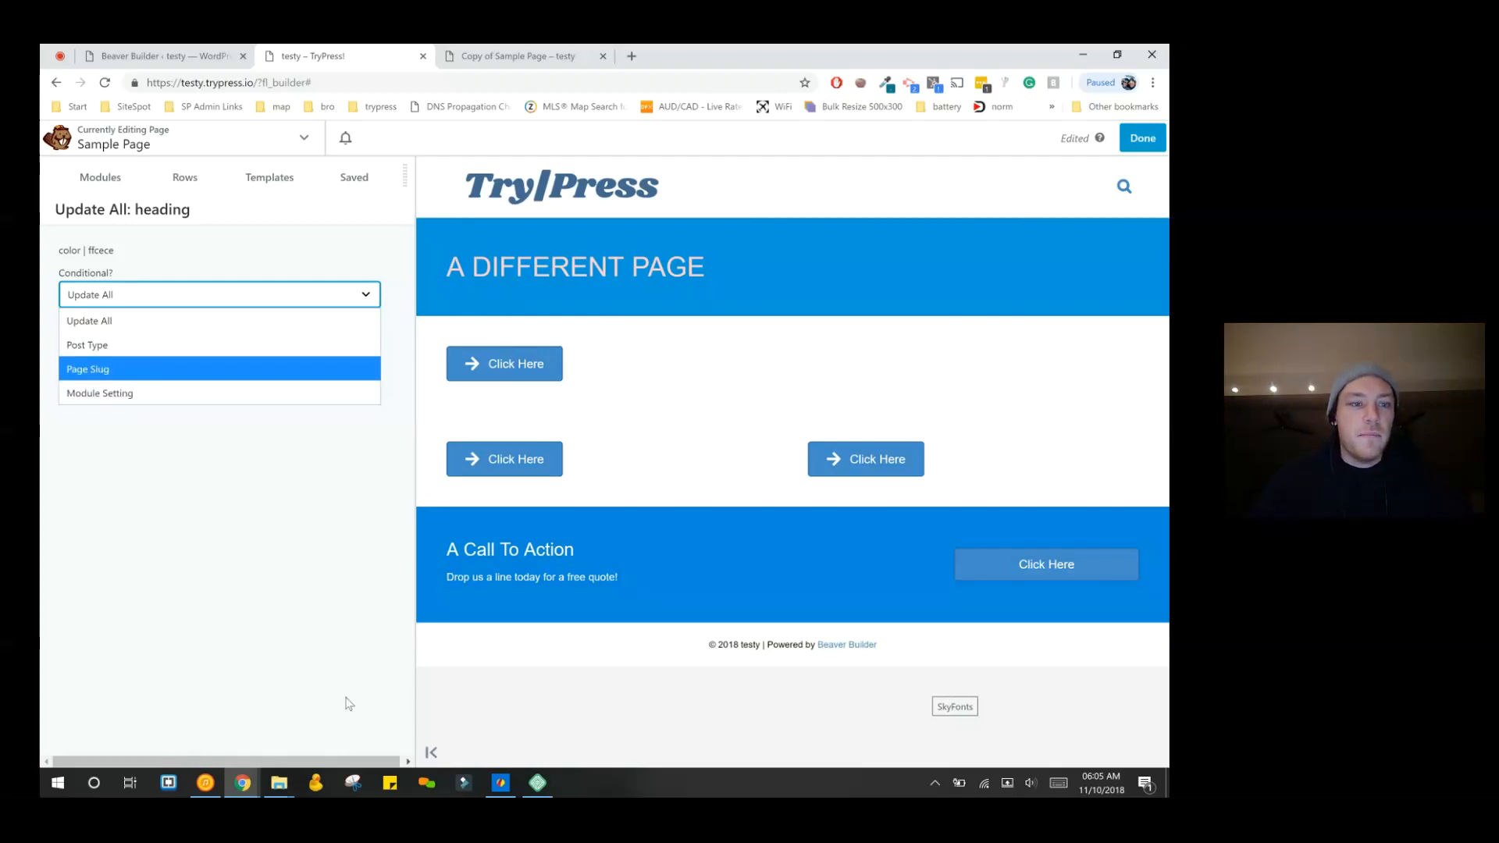
{"action": "key", "text": "Down"}
{"action": "key", "text": "Escape"}
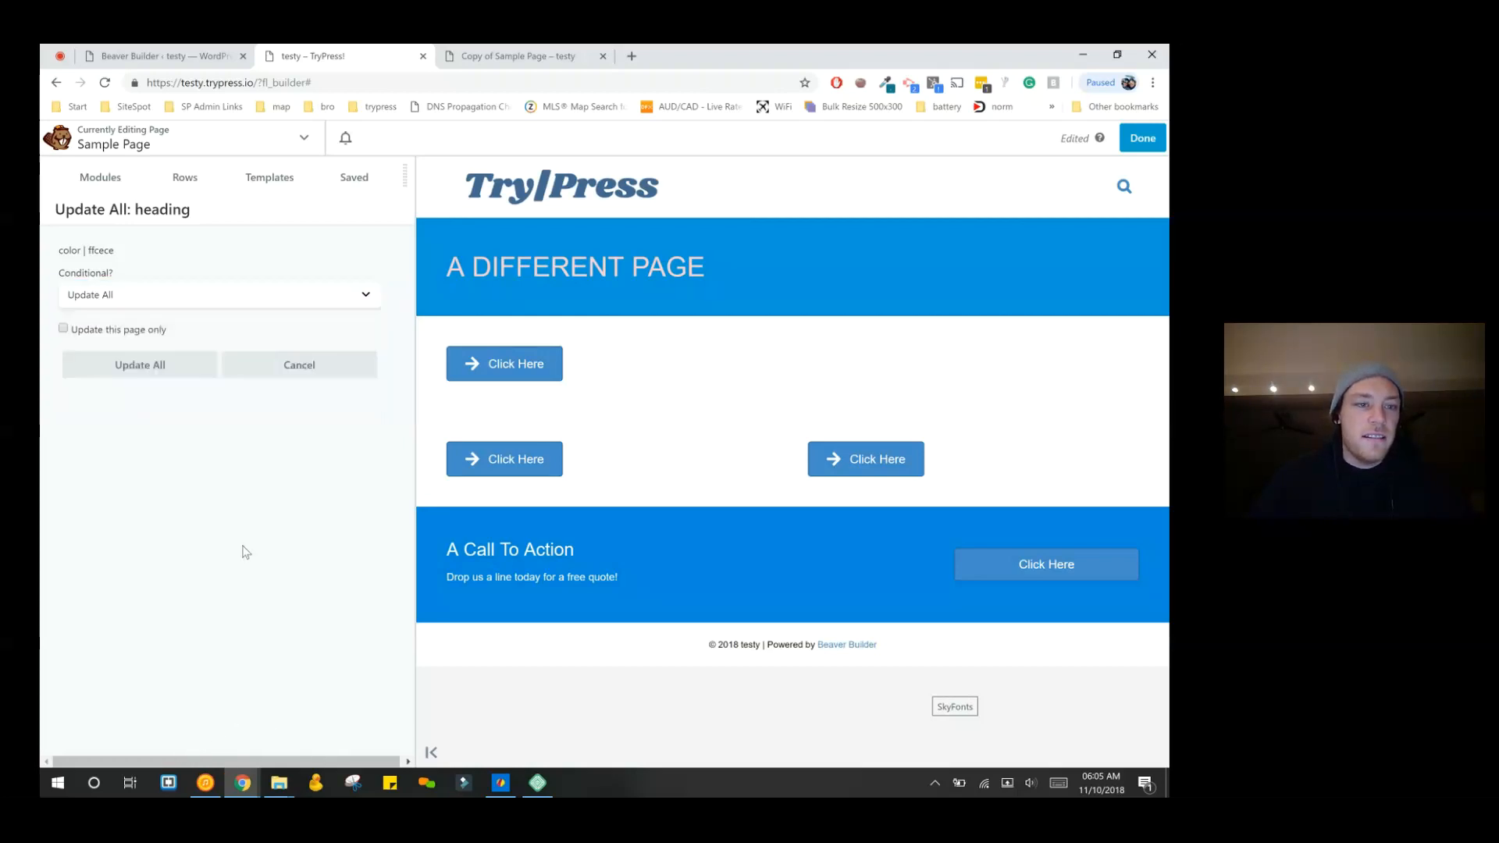
- Apply the heading text color ffcece to all heading modules without a condition or page restriction
{"action": "key", "text": "Tab"}
{"action": "key", "text": "Tab"}
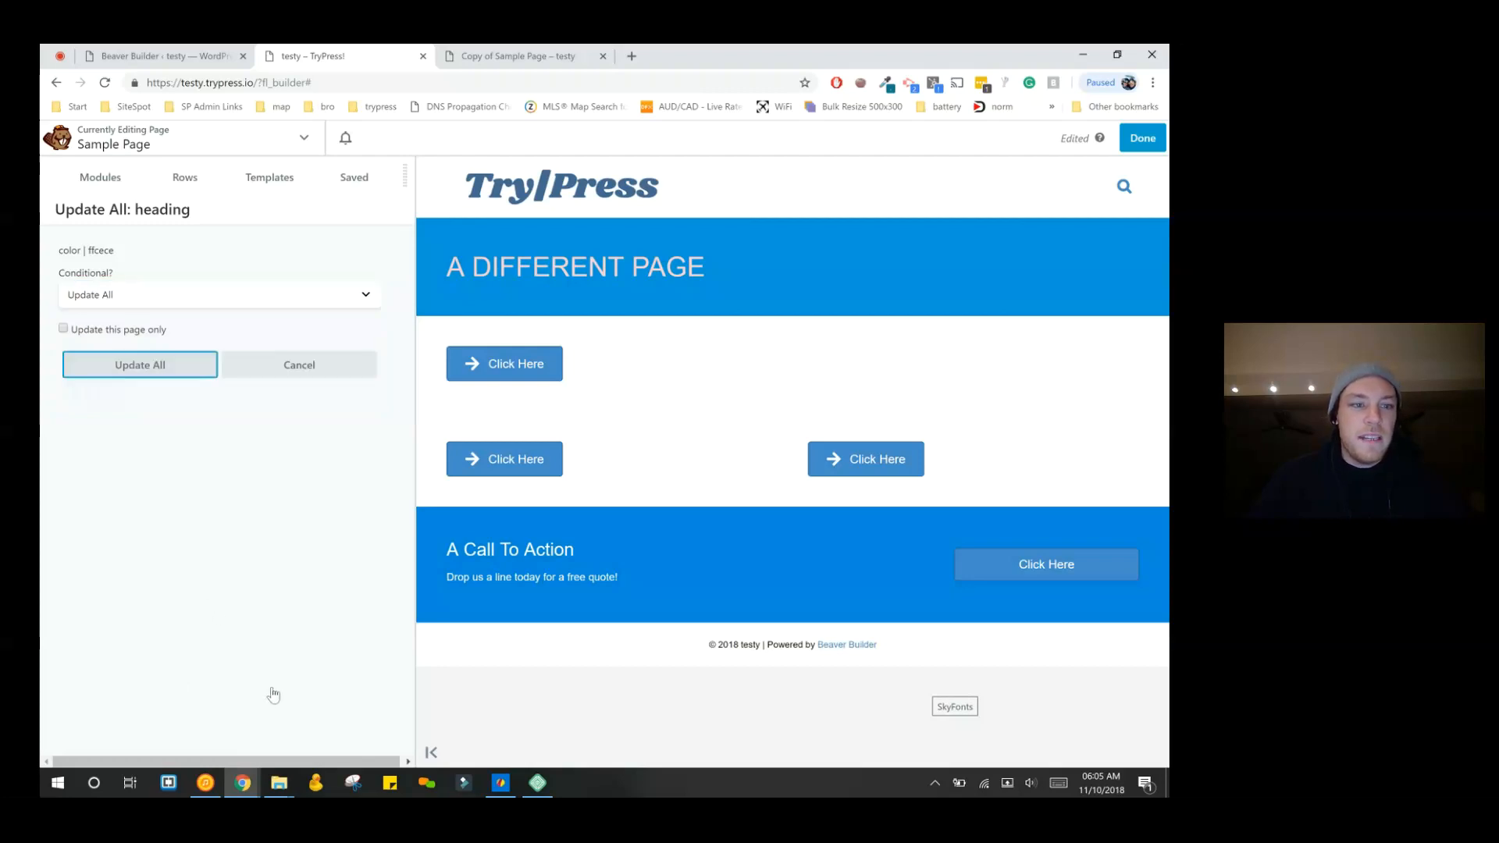
{"action": "key", "text": "Return"}
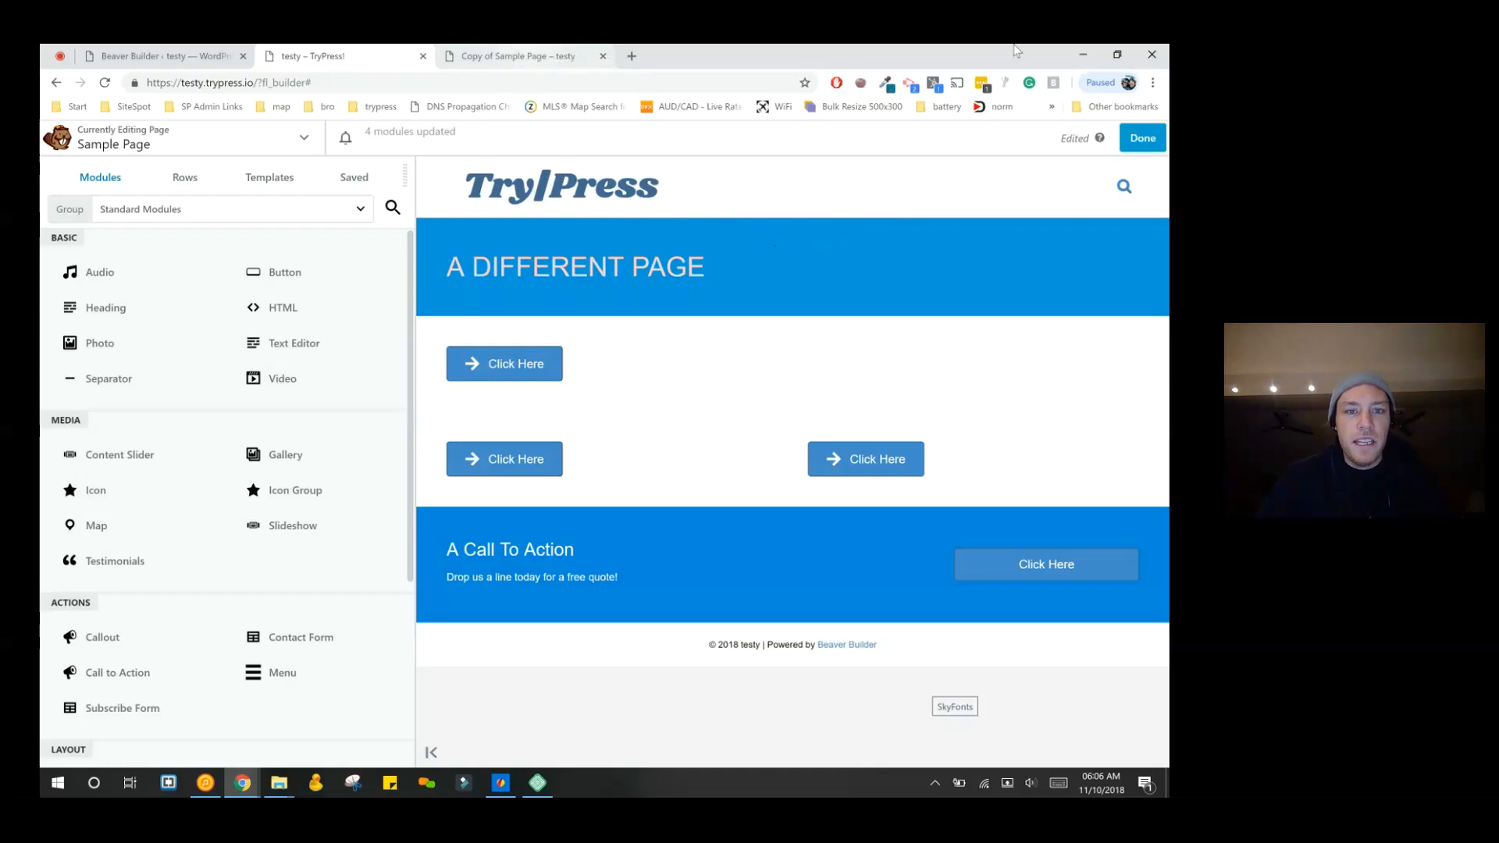
- Hard-reload Copy of Sample Page with the developer tools open to check its heading color
{"action": "key", "text": "ctrl+Tab"}
{"action": "key", "text": "F5"}
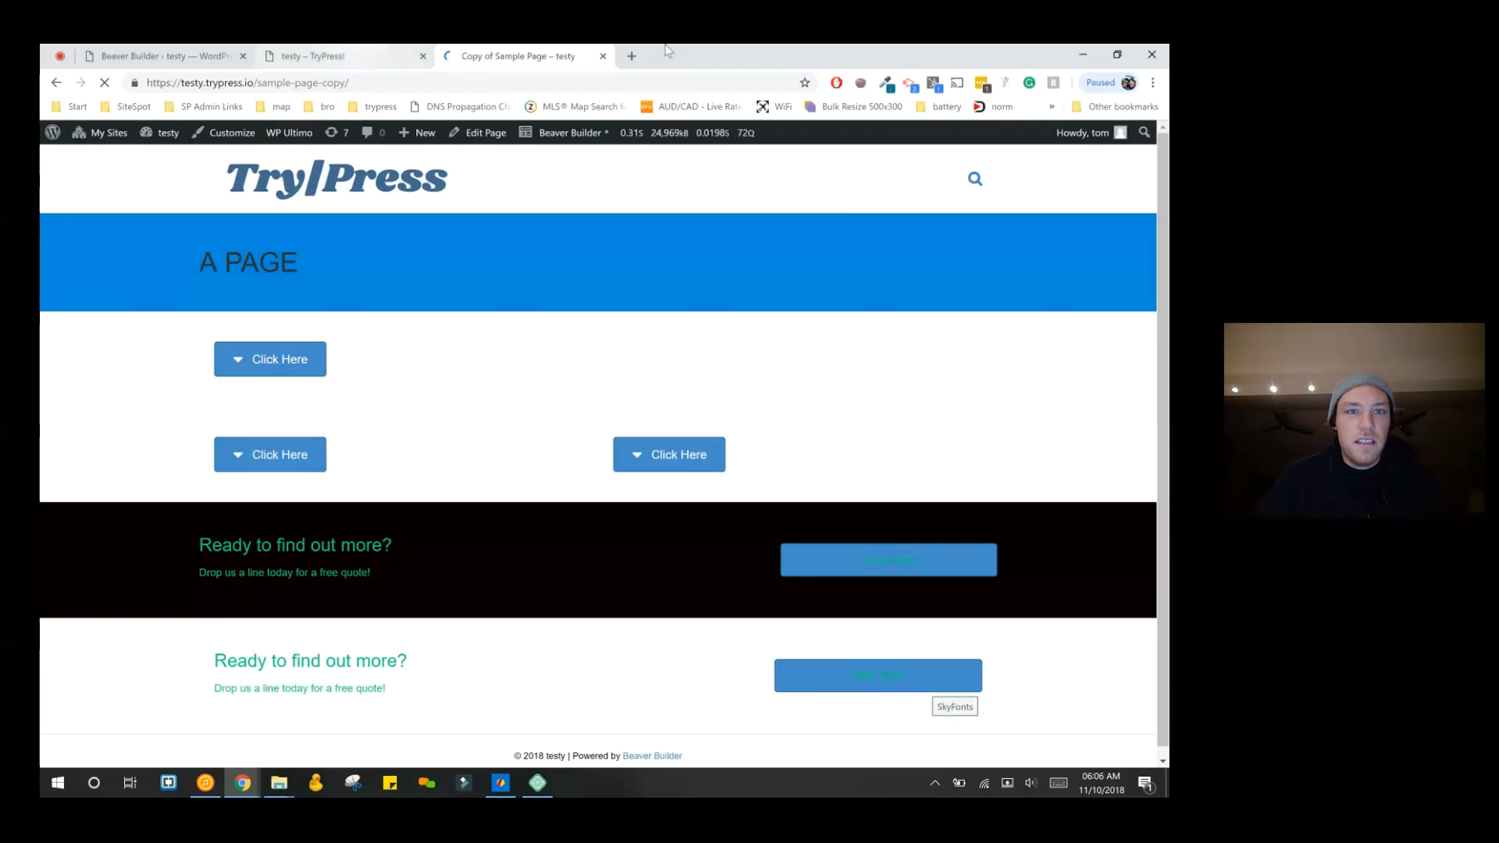
{"action": "right_click", "coordinate": [556, 317]}
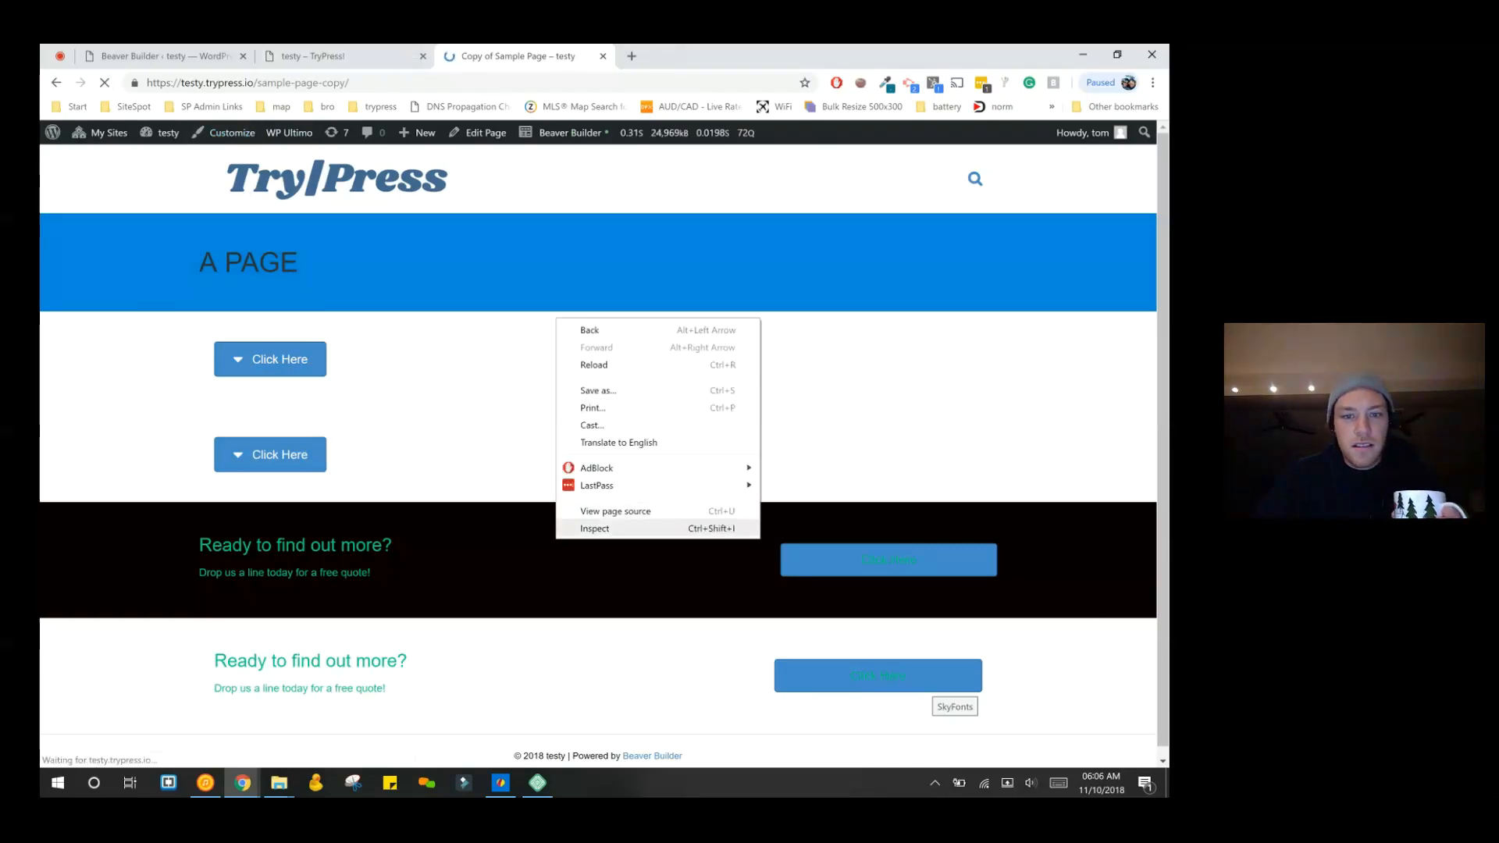
{"action": "left_click", "coordinate": [597, 528]}
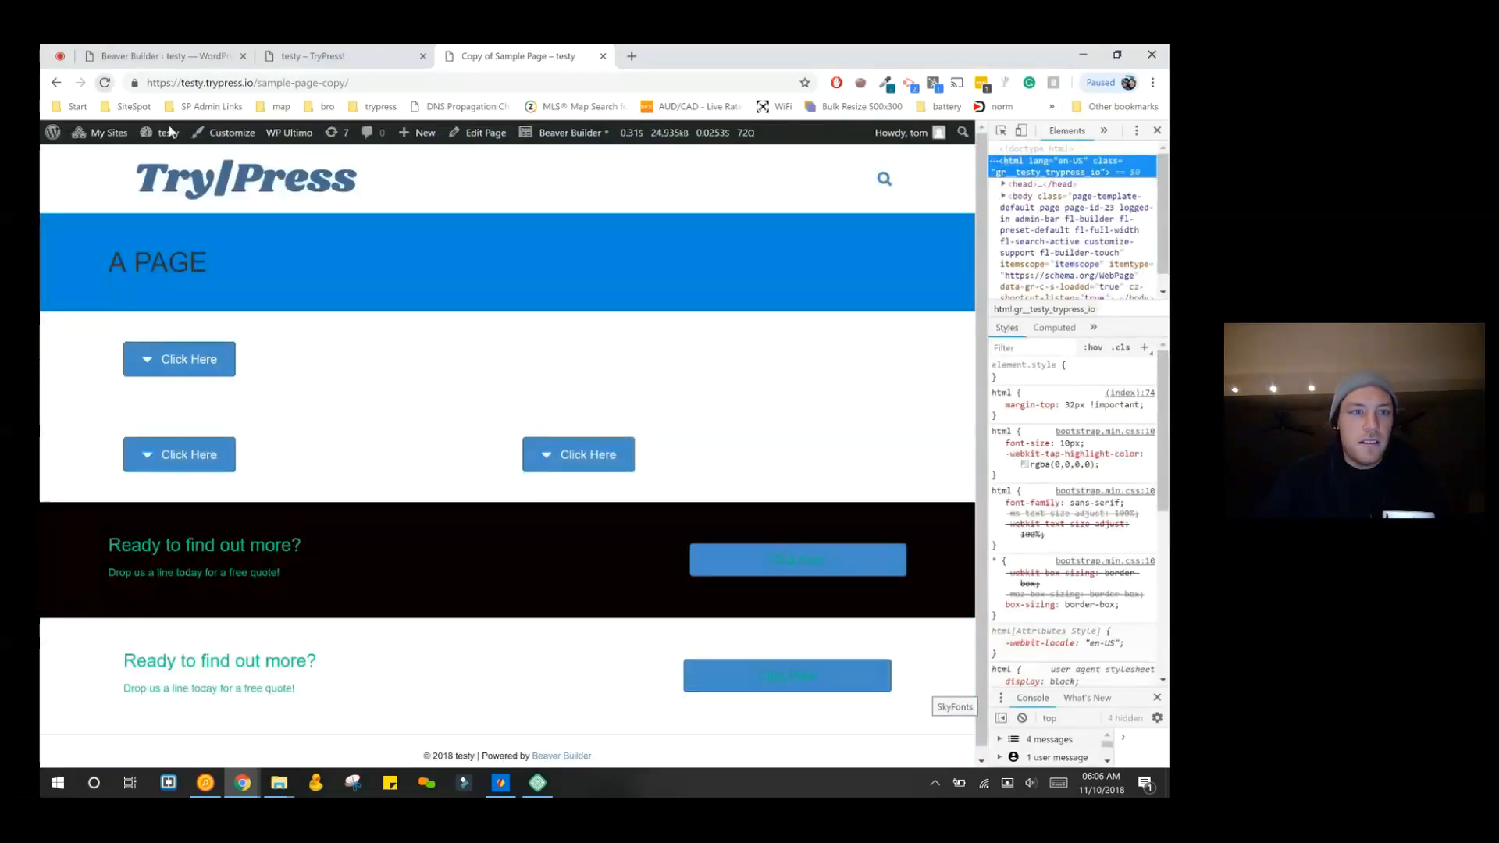
{"action": "right_click", "coordinate": [104, 82]}
{"action": "left_click", "coordinate": [169, 125]}
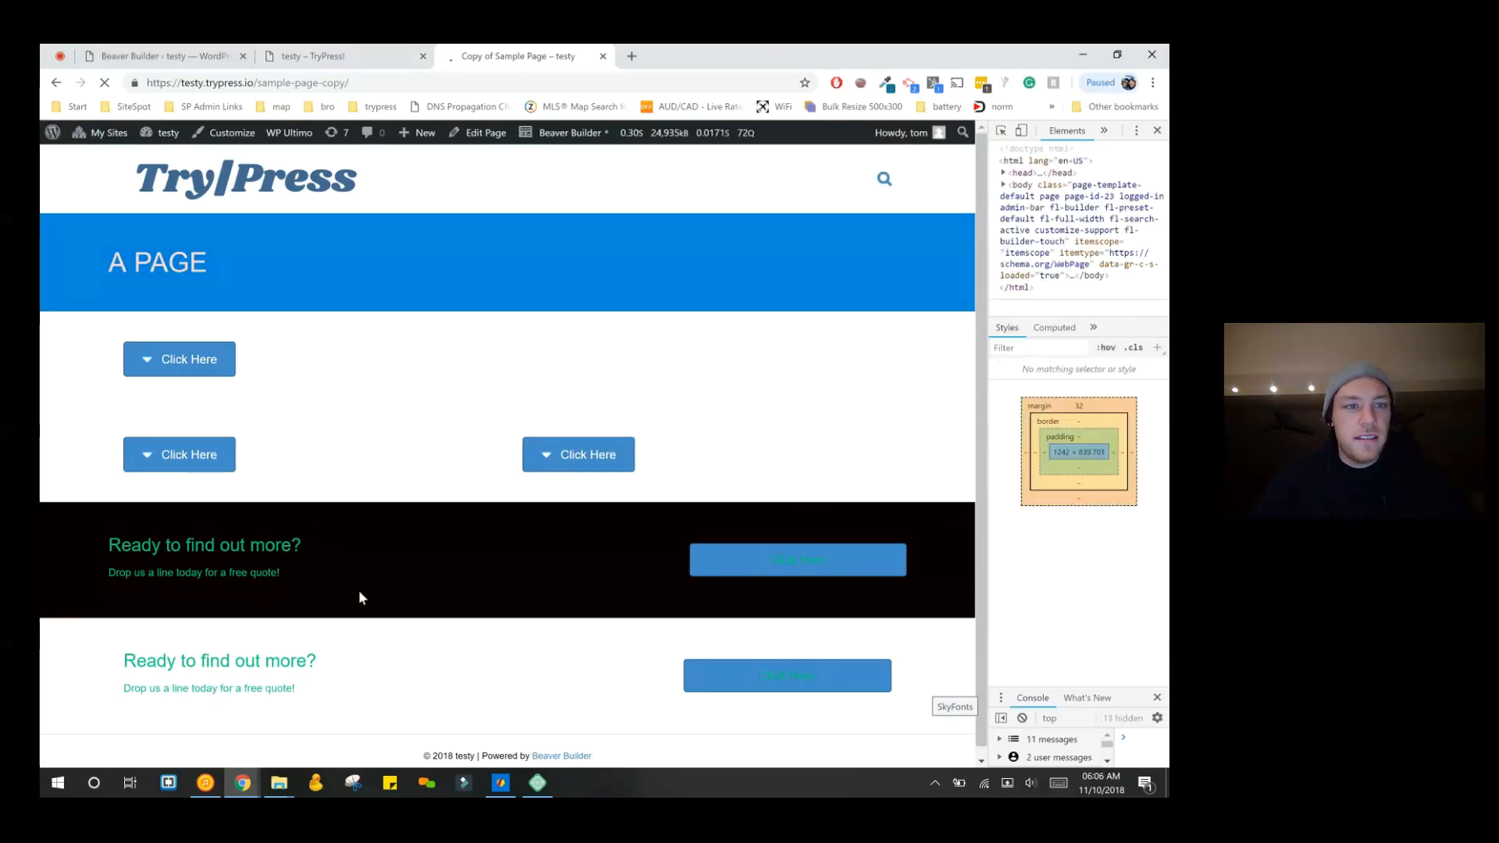
- Duplicate the A DIFFERENT PAGE heading on Sample Page and set the lower heading's text color to pale yellow-green #ebf4c6
{"action": "left_click", "coordinate": [312, 56]}
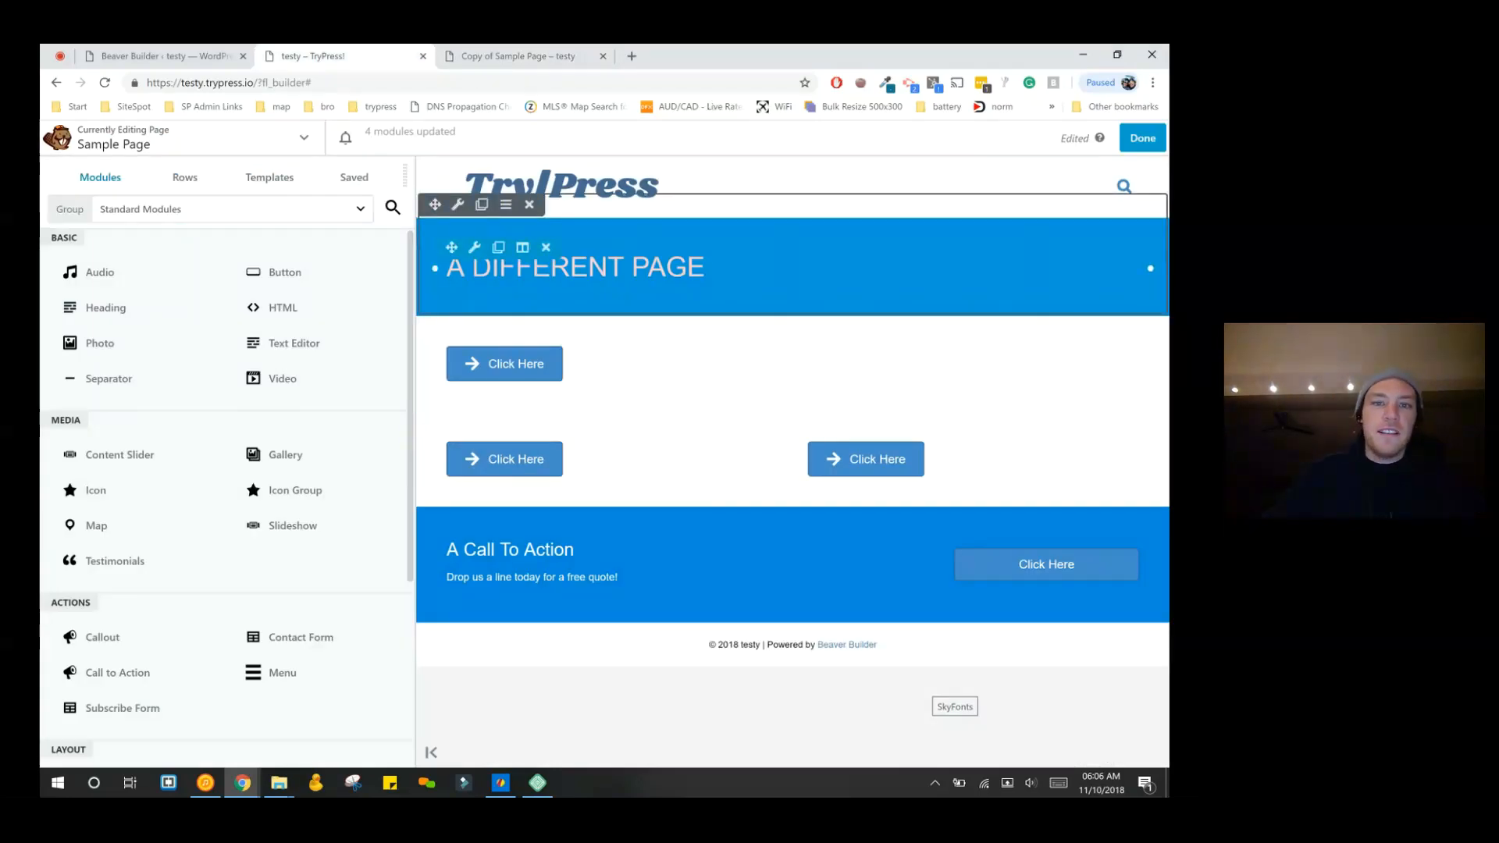
{"action": "left_click", "coordinate": [575, 267]}
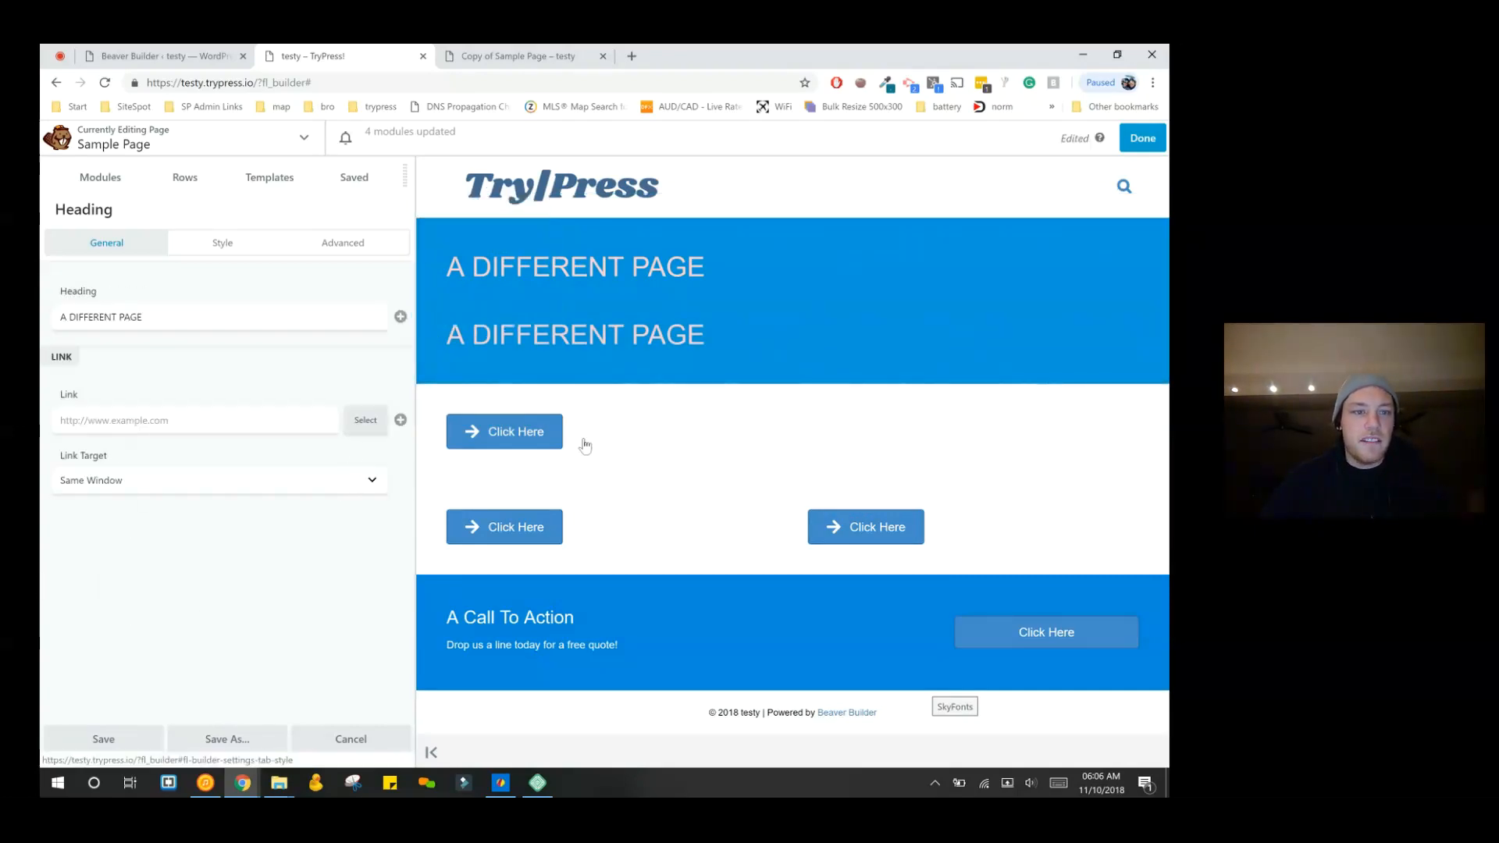
{"action": "left_click", "coordinate": [222, 243]}
{"action": "left_click", "coordinate": [200, 334]}
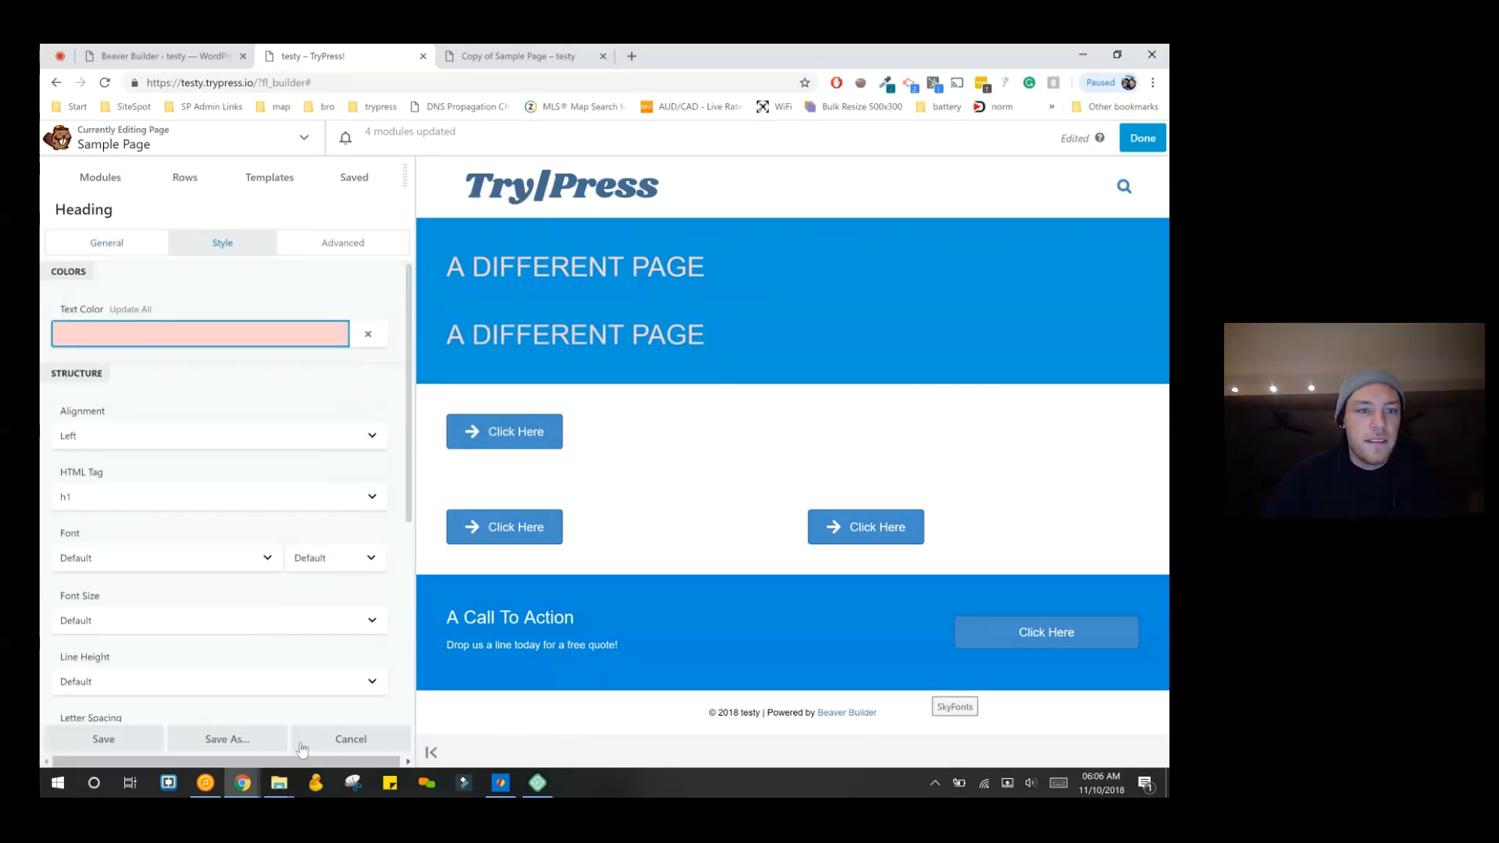
{"action": "left_click_drag", "start_coordinate": [120, 373], "coordinate": [97, 378]}
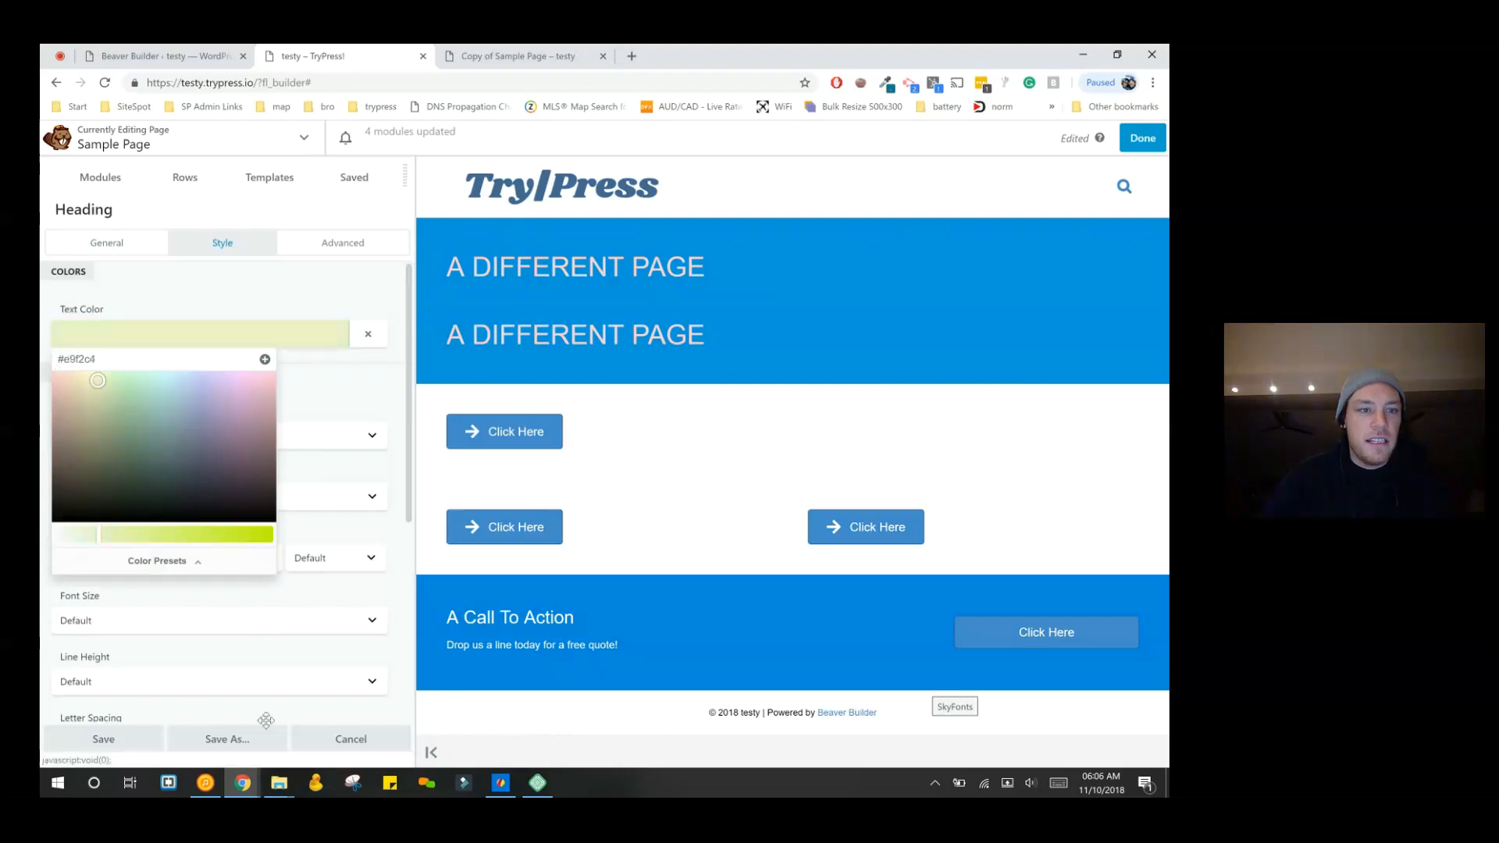
{"action": "left_click", "coordinate": [571, 705]}
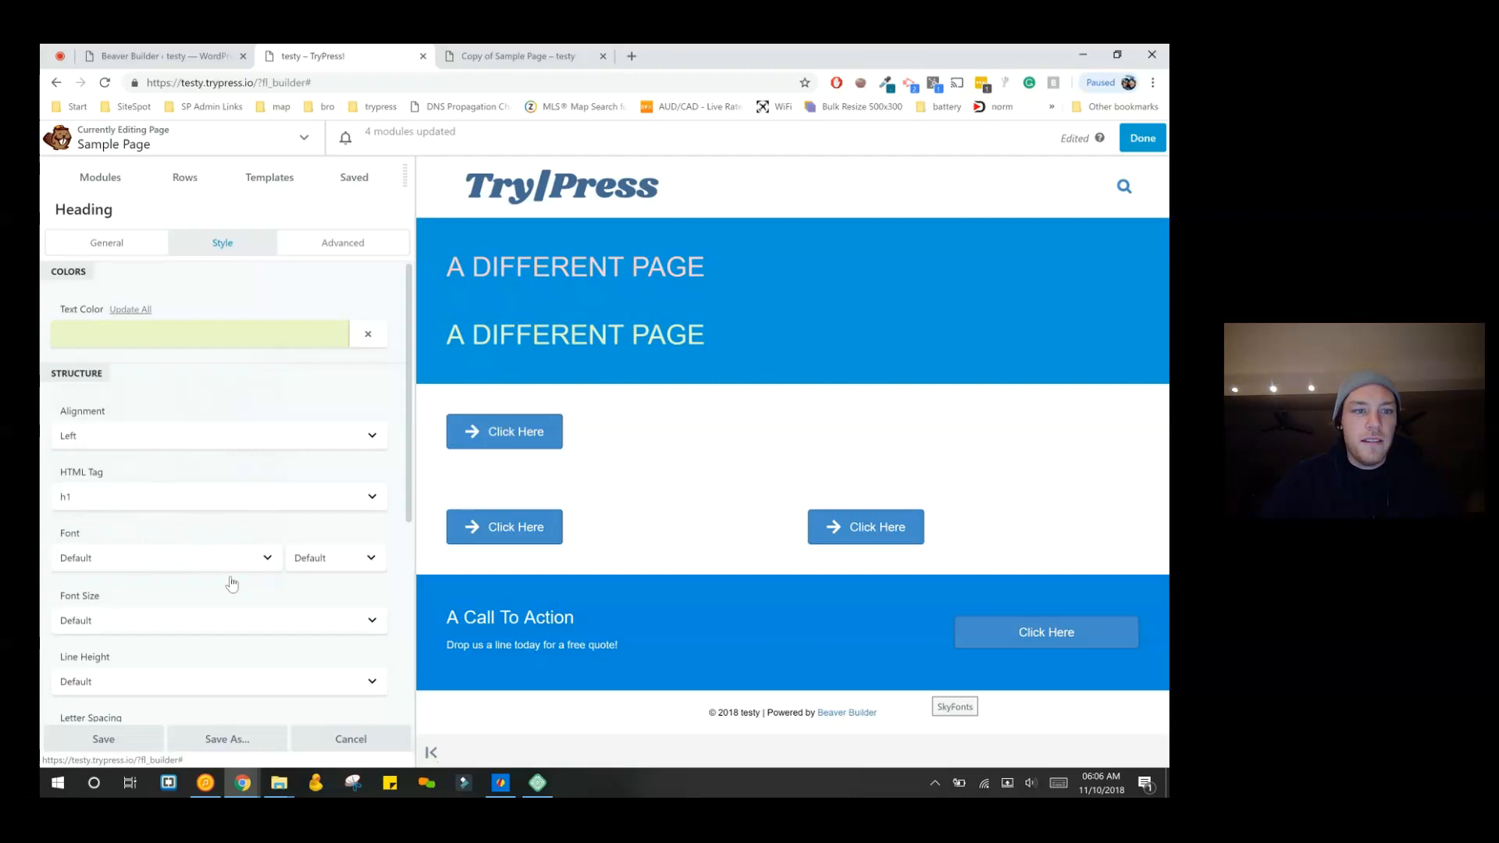
- Apply the text color ebf4c6 to all headings on this page only, and check Copy of Sample Page for comparison
{"action": "left_click", "coordinate": [130, 310]}
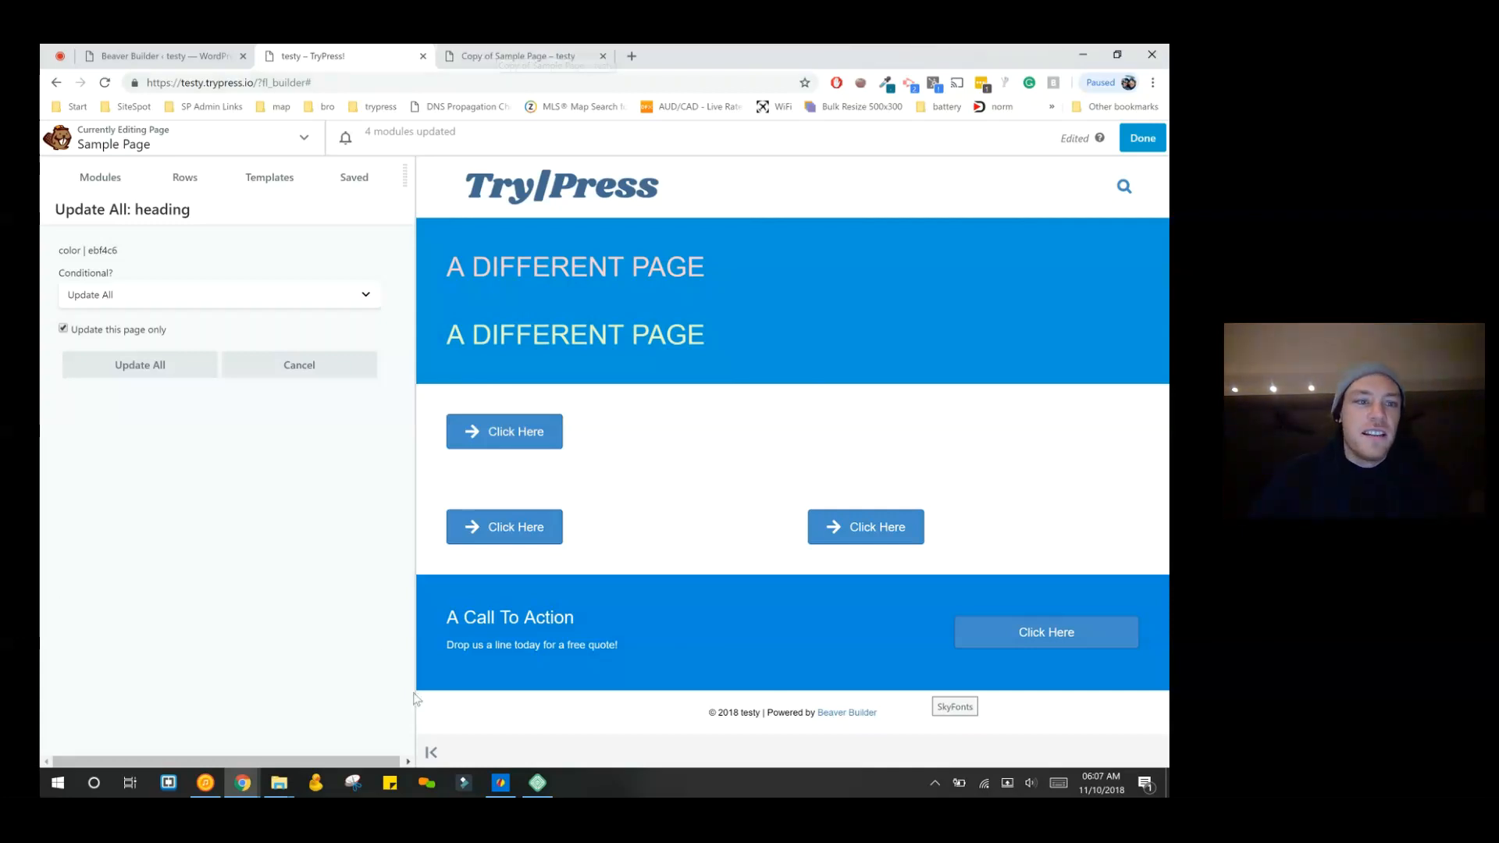
{"action": "left_click", "coordinate": [140, 365]}
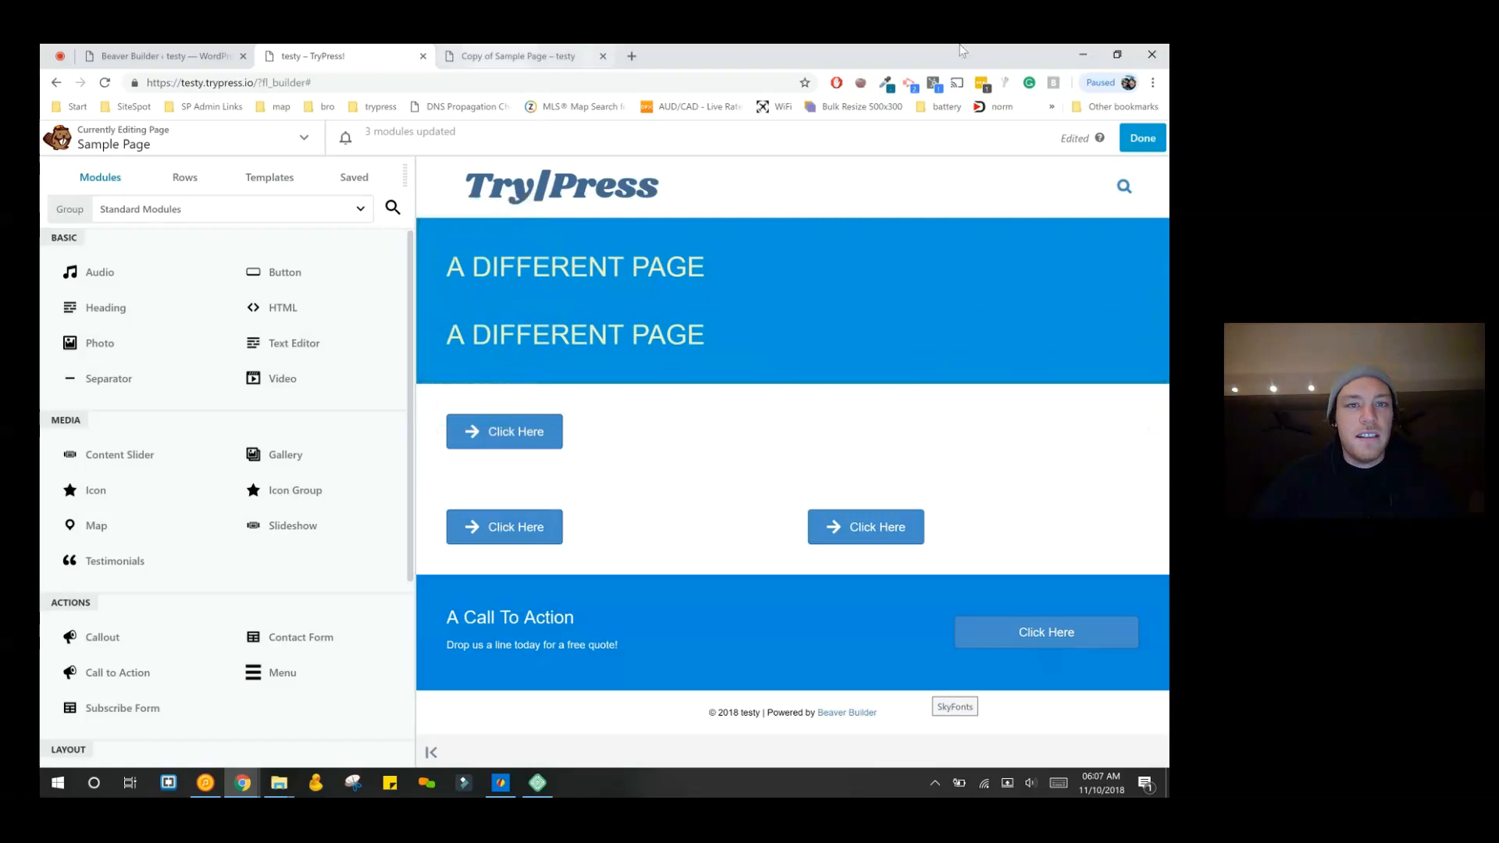
{"action": "key", "text": "ctrl+Tab"}
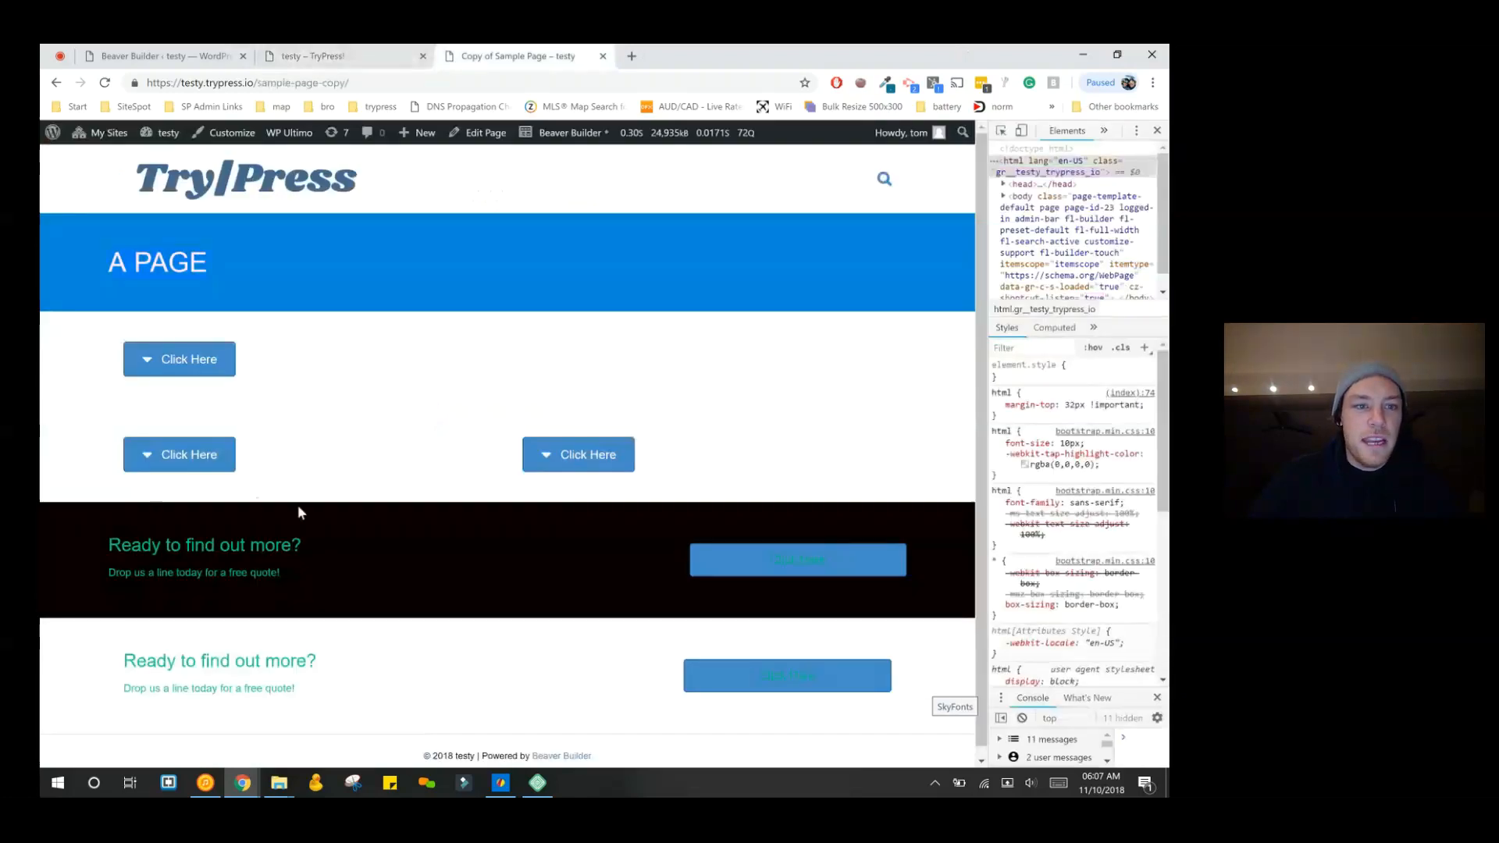
- On Sample Page, open the lower A DIFFERENT PAGE heading's advanced settings and move the heading between the two rows of buttons
{"action": "left_click", "coordinate": [359, 56]}
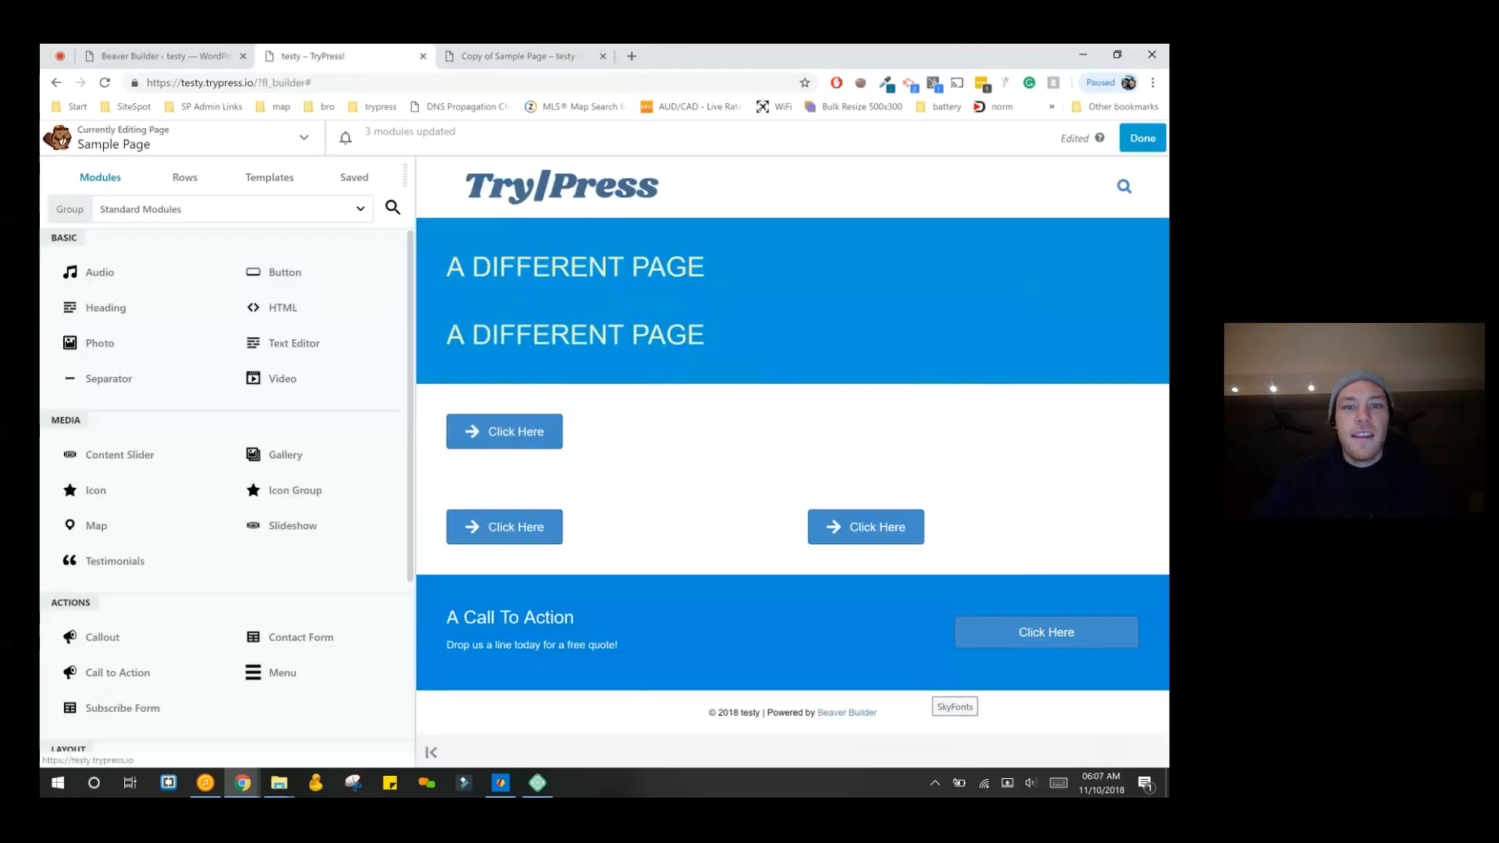
{"action": "left_click", "coordinate": [640, 335]}
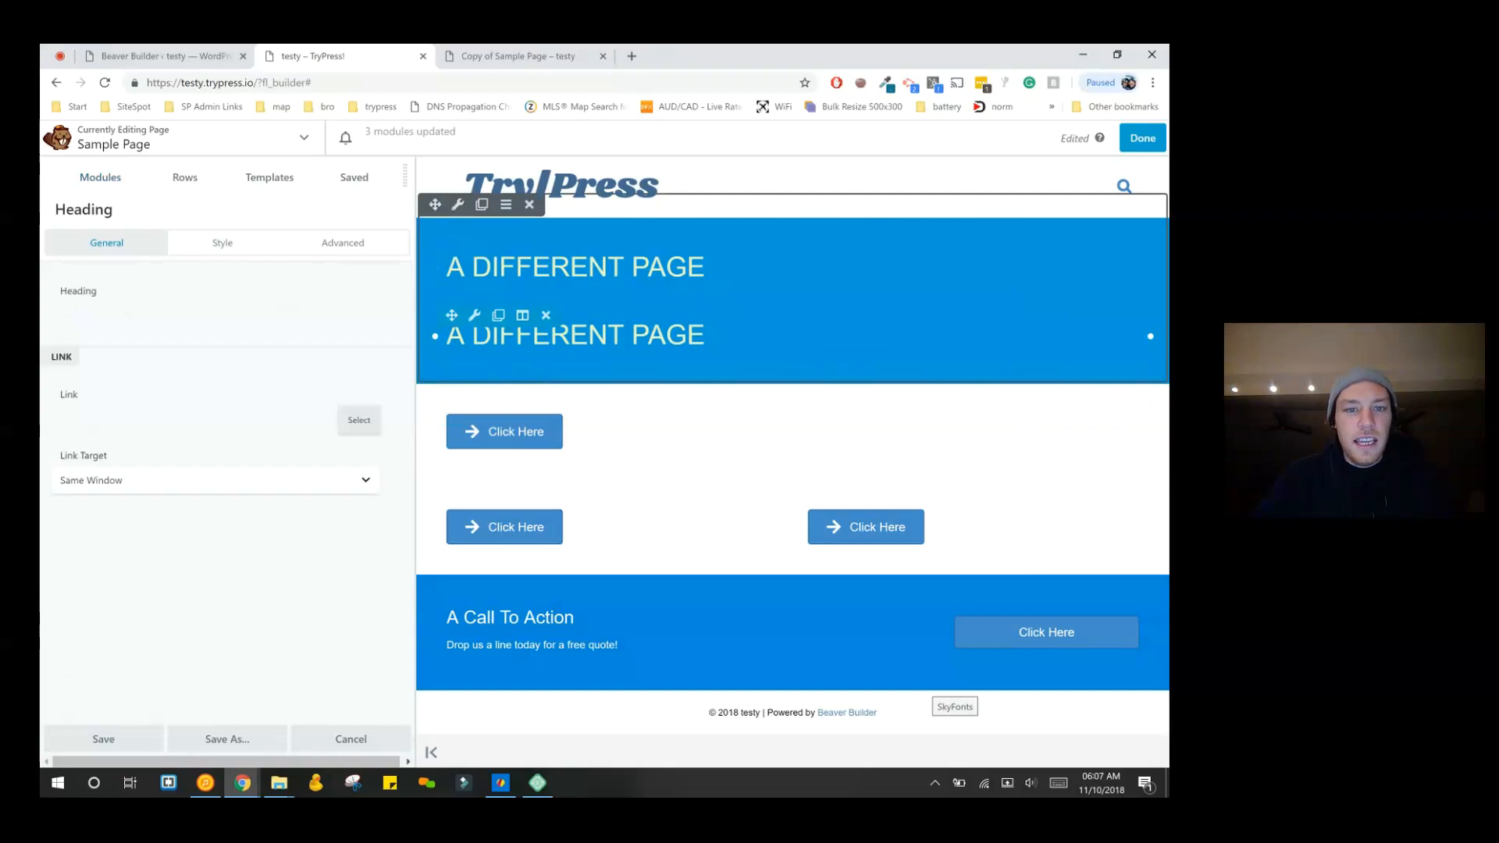
{"action": "left_click", "coordinate": [342, 243]}
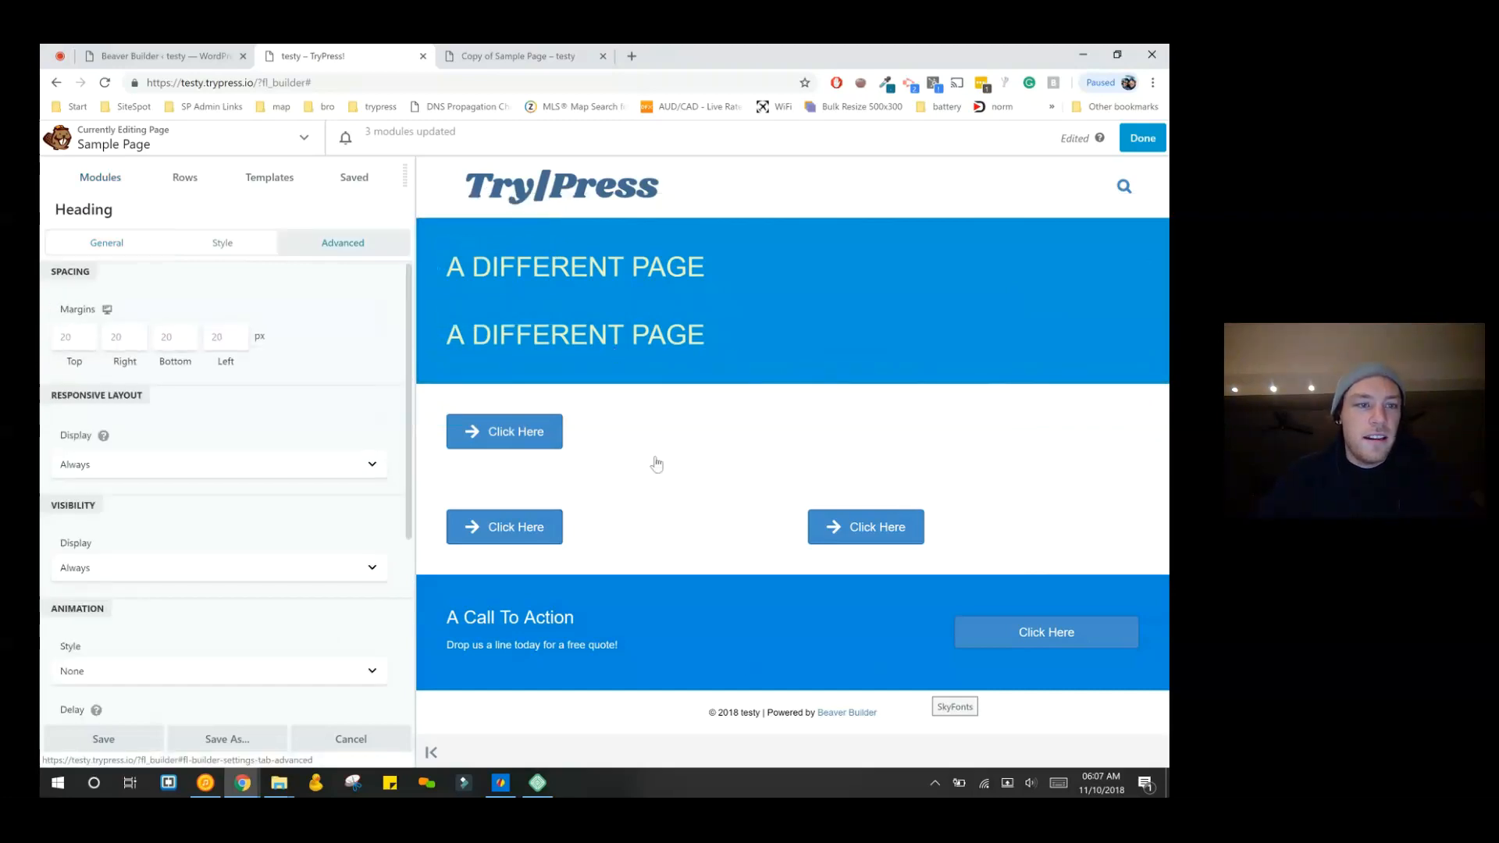
{"action": "scroll", "coordinate": [188, 515], "scroll_direction": "down", "scroll_amount": 4}
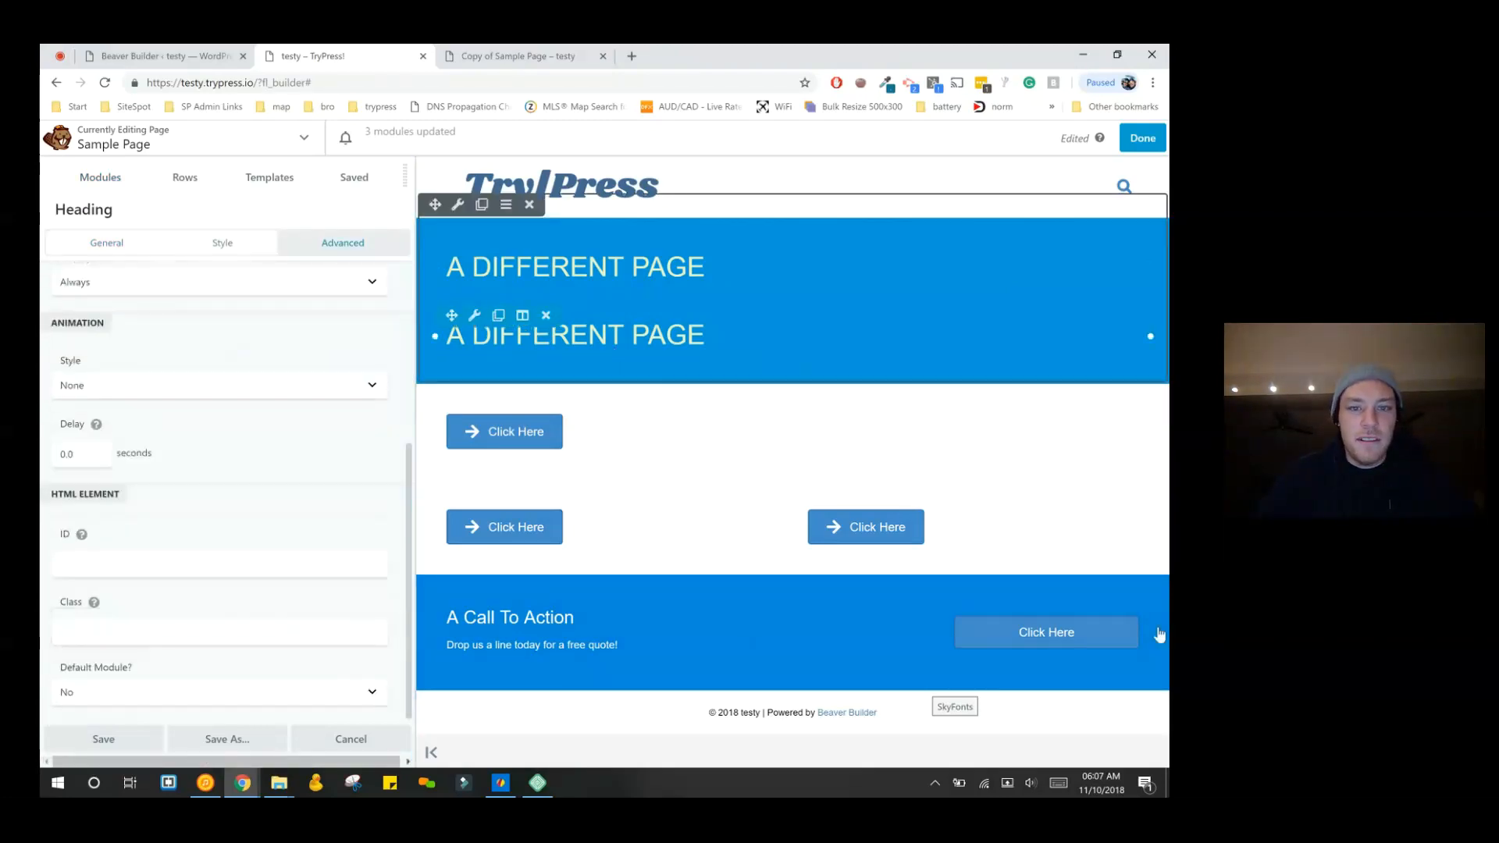
{"action": "left_click_drag", "start_coordinate": [451, 314], "coordinate": [566, 574]}
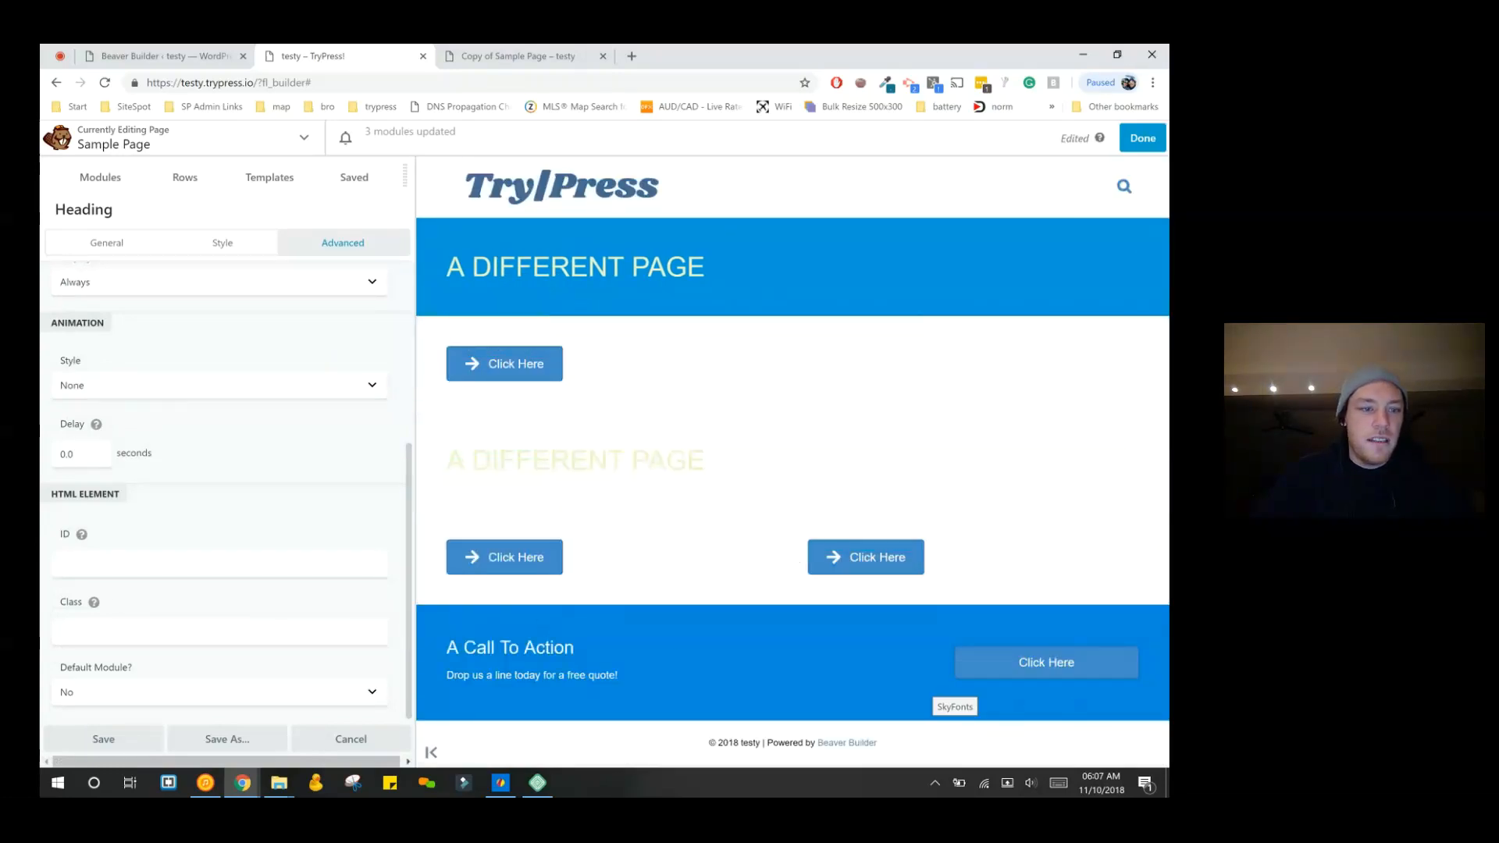
- Assign the existing class test-class to the moved A DIFFERENT PAGE heading
{"action": "left_click", "coordinate": [132, 632]}
{"action": "left_click", "coordinate": [577, 462]}
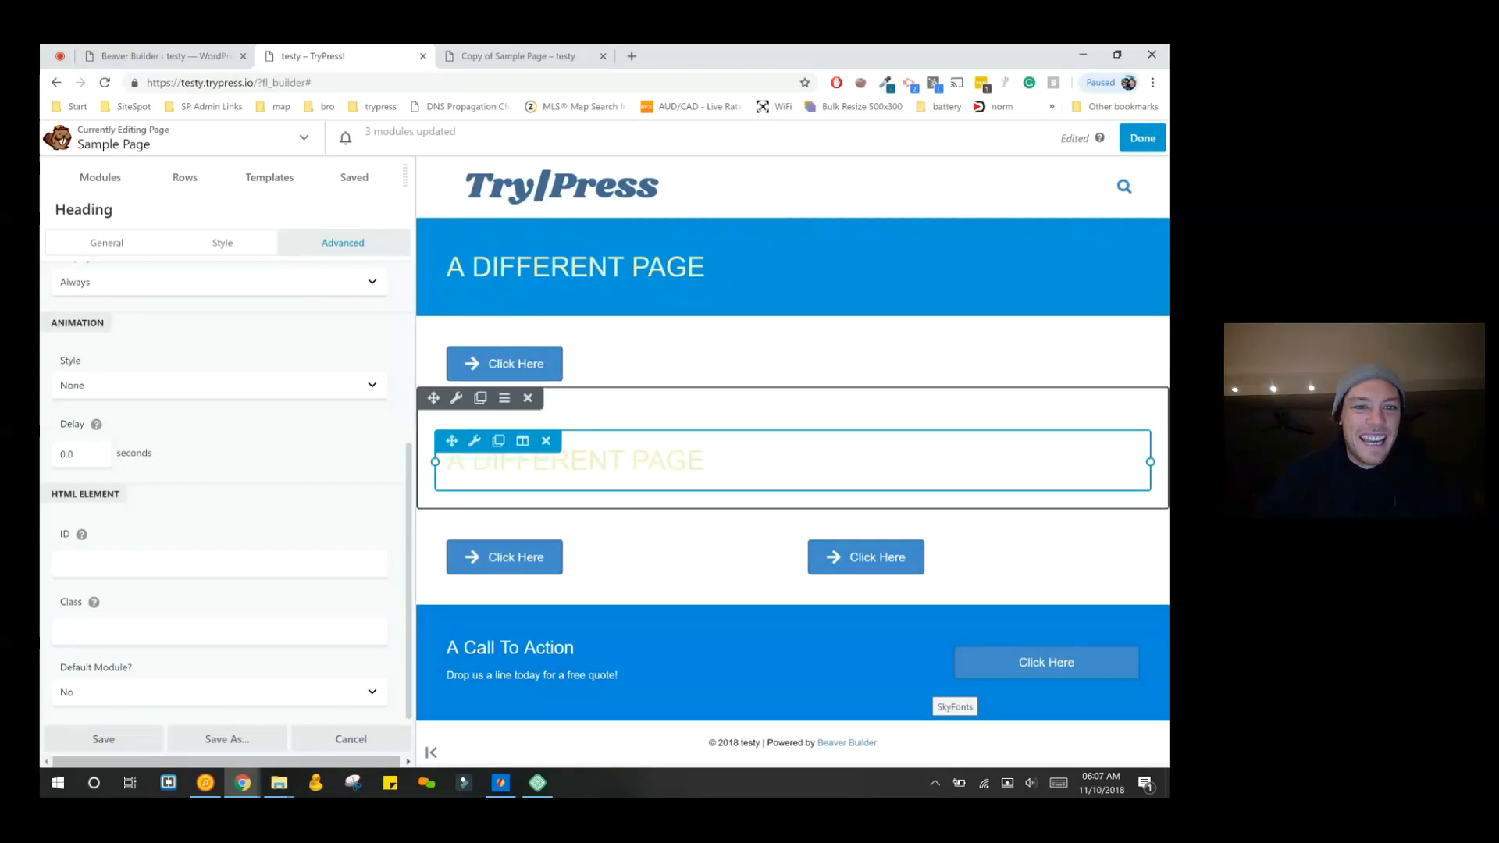
{"action": "left_click", "coordinate": [187, 631]}
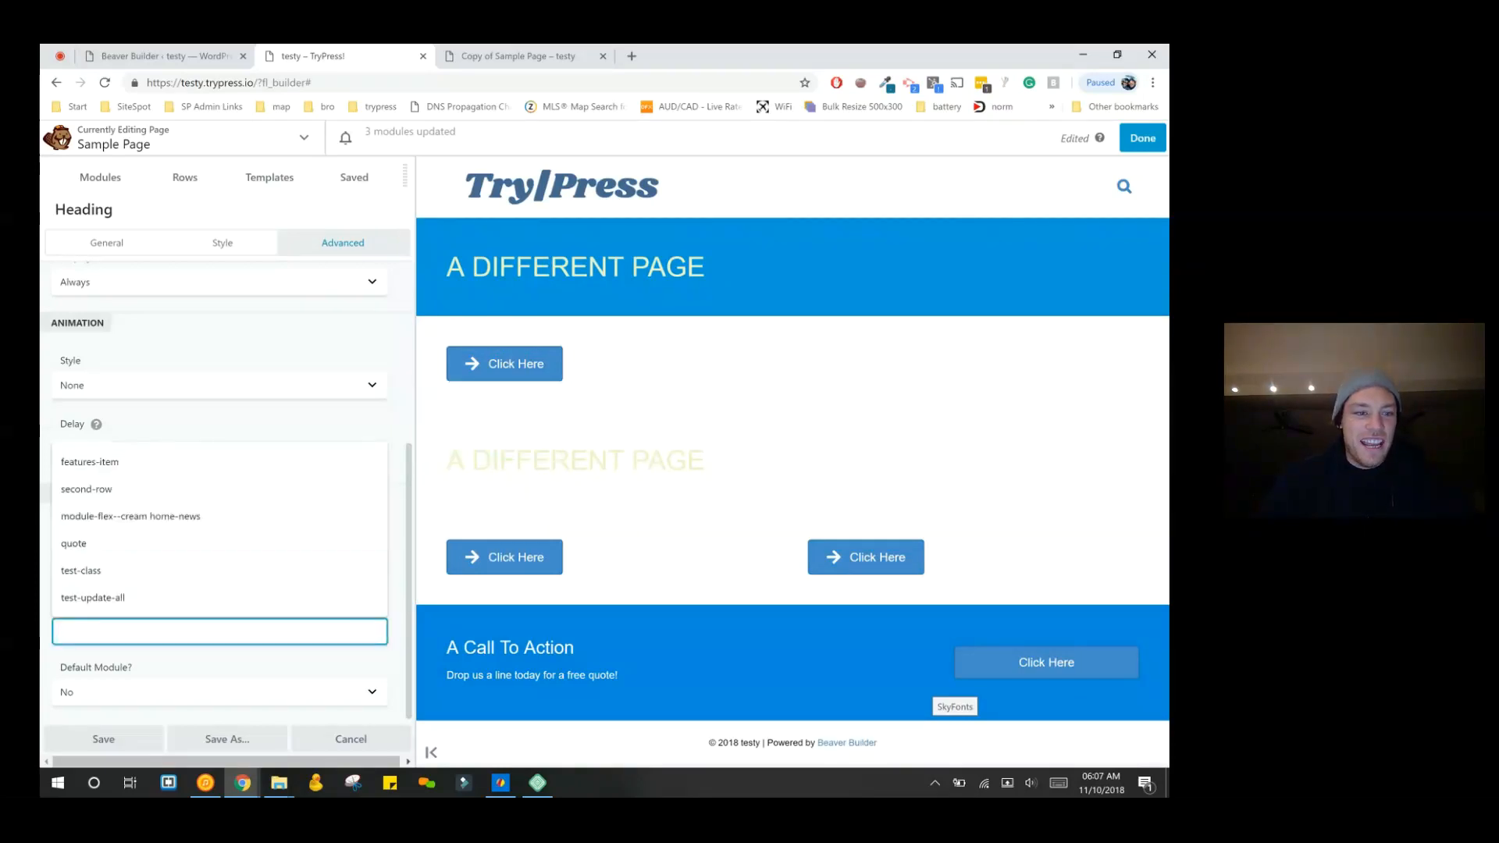
{"action": "key", "text": "Up"}
{"action": "key", "text": "Up"}
{"action": "key", "text": "Return"}
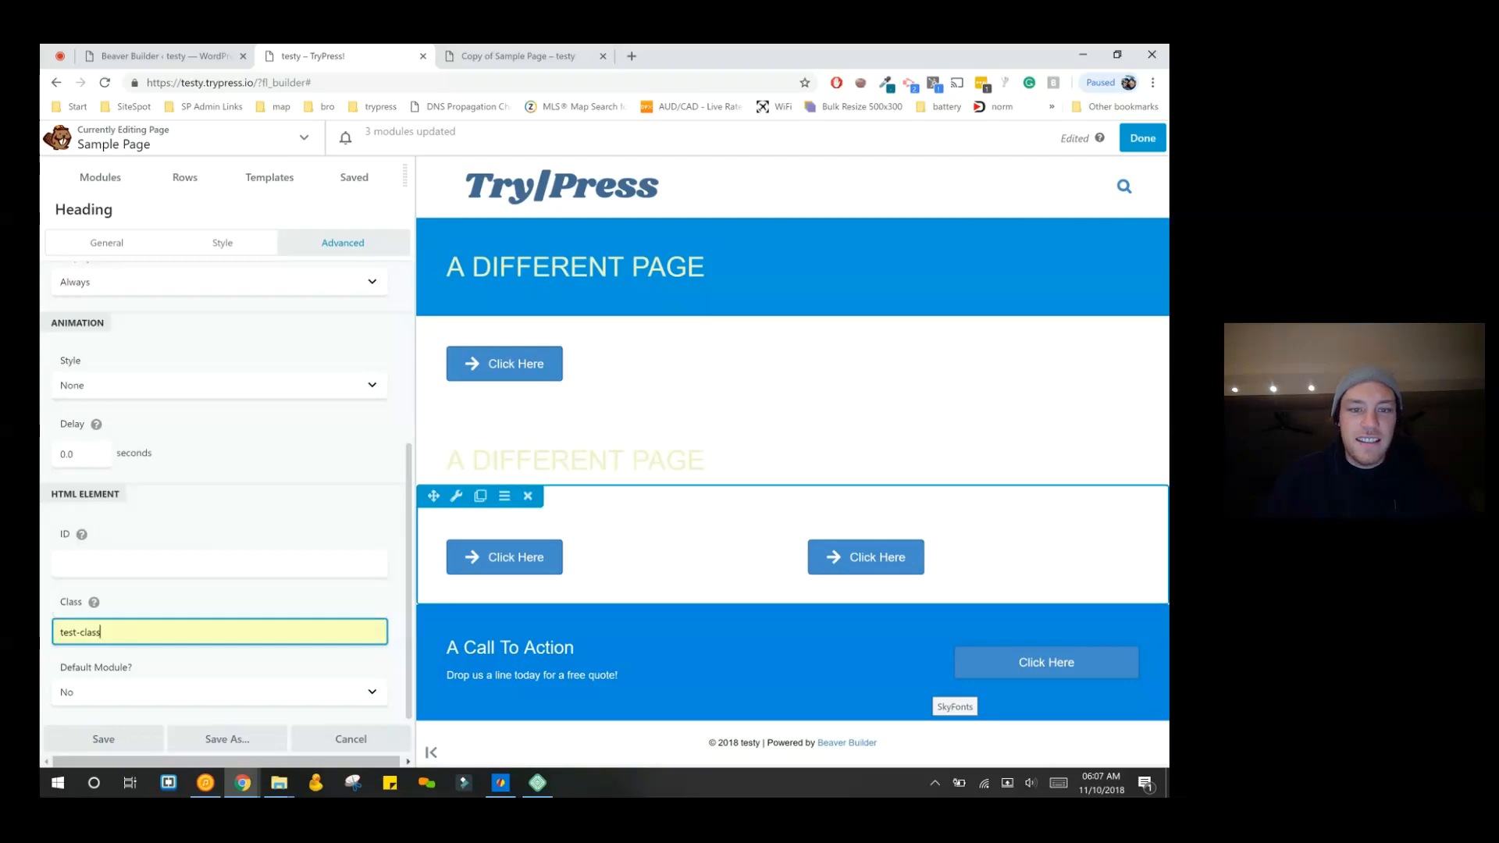
{"action": "triple_click", "coordinate": [90, 632]}
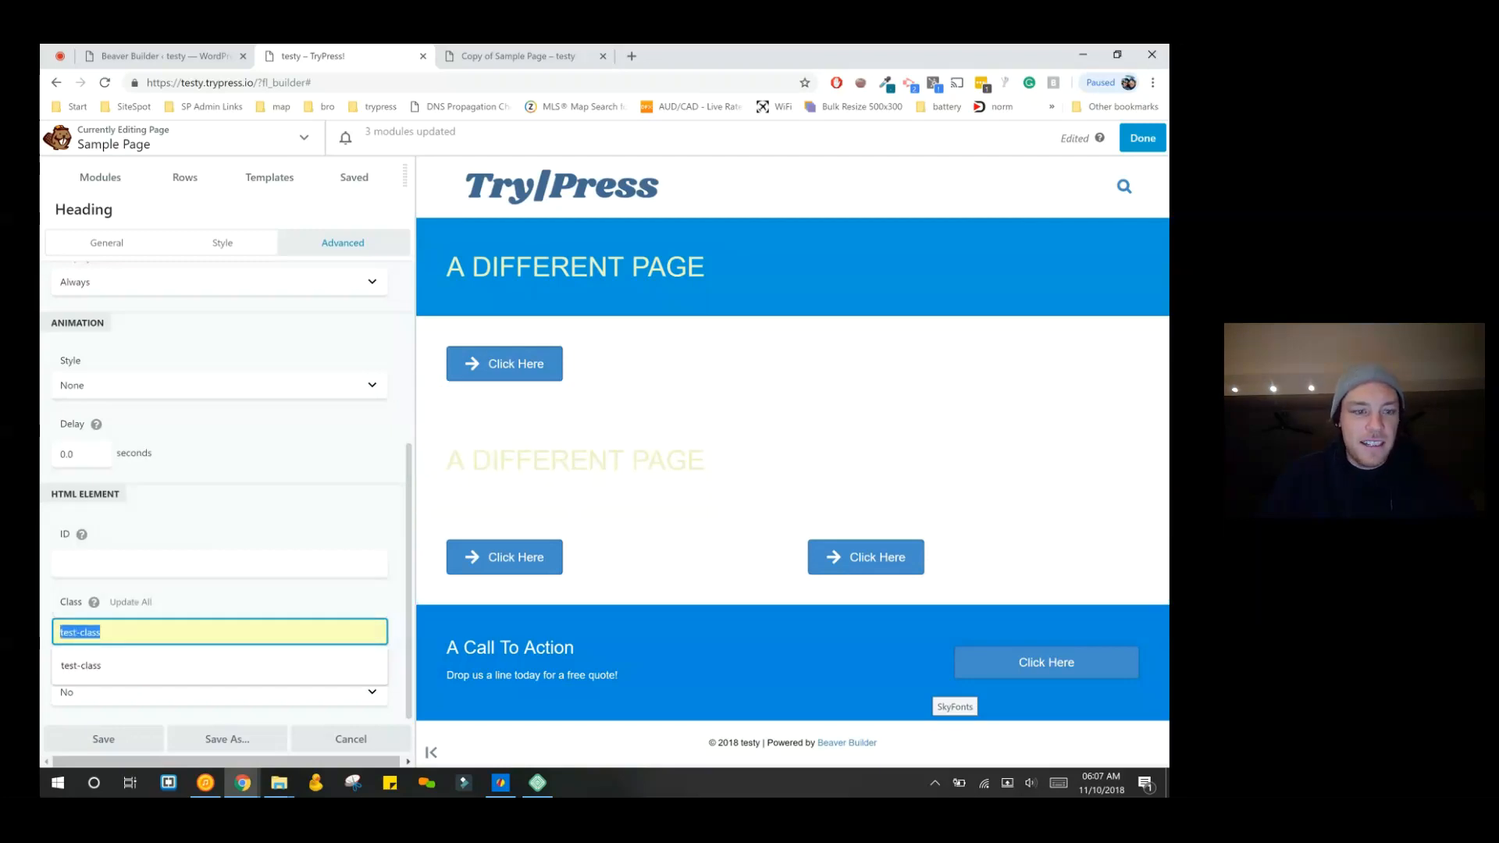
{"action": "left_click", "coordinate": [248, 601]}
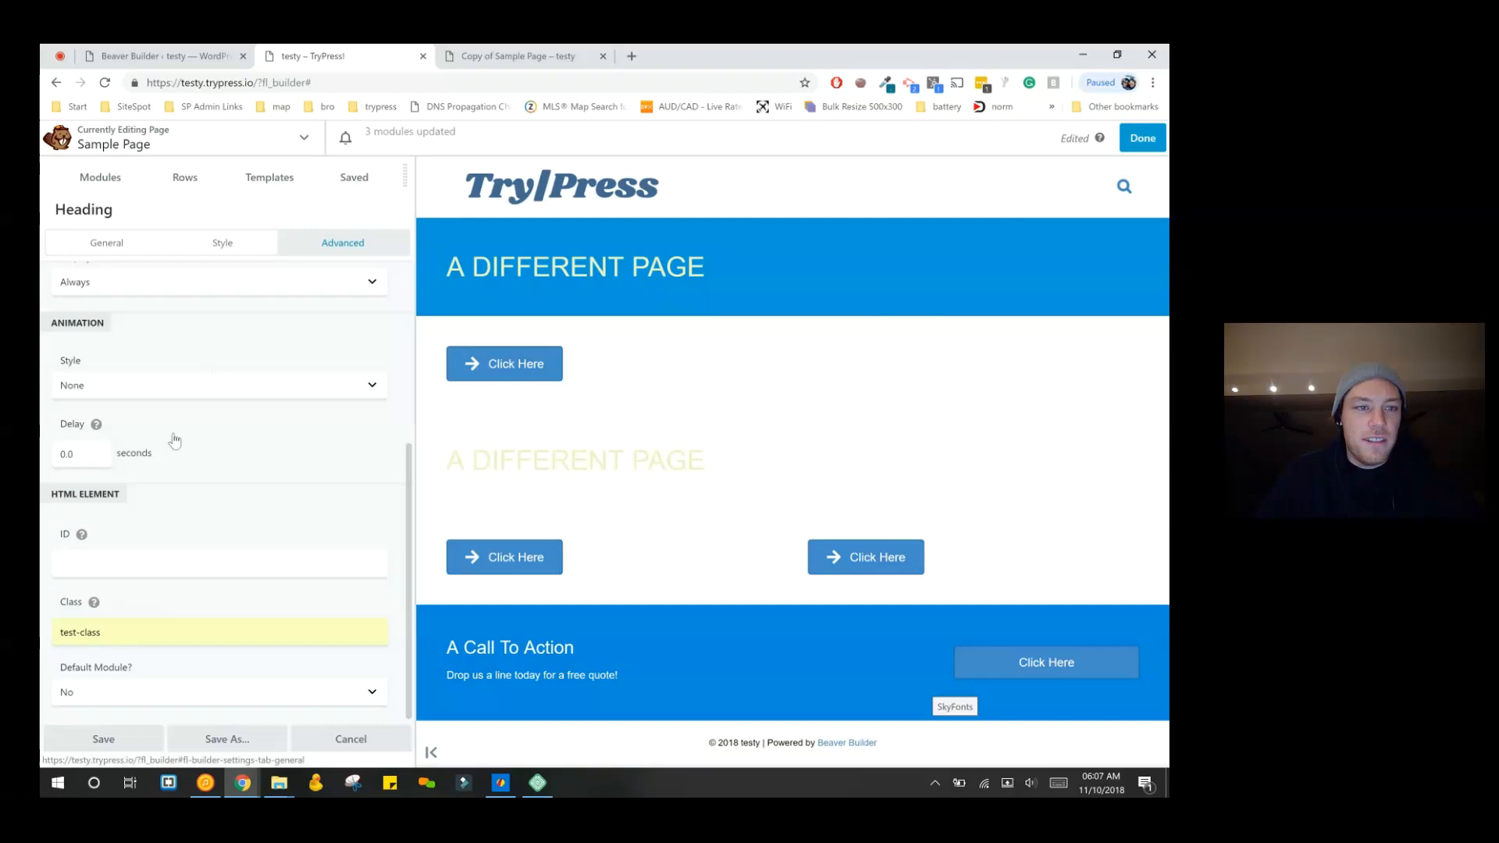
- Set the moved heading's text color to dark brown #774f4f
{"action": "left_click", "coordinate": [107, 243]}
{"action": "left_click", "coordinate": [222, 243]}
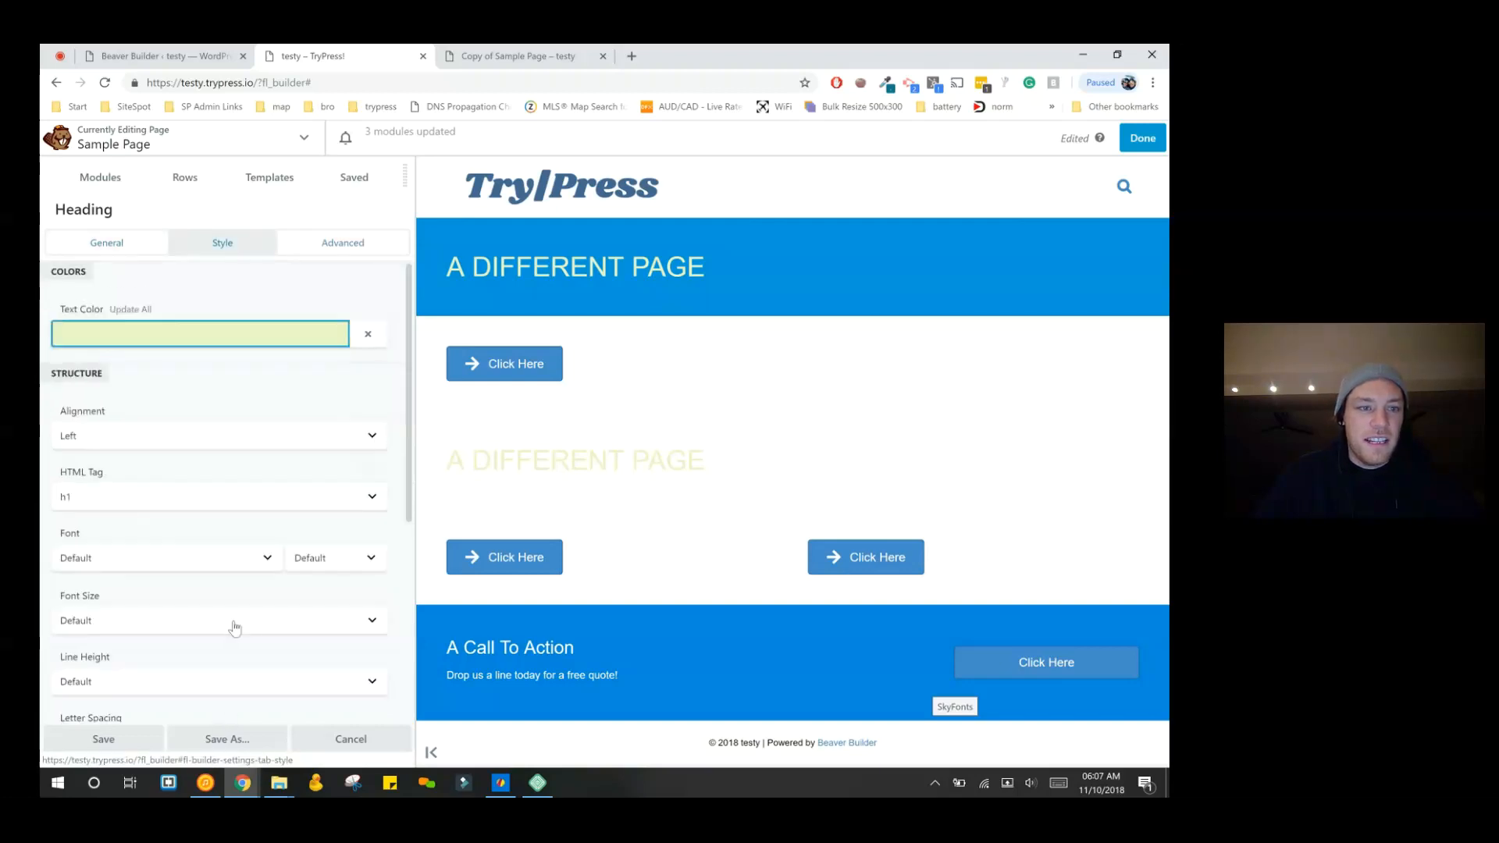
{"action": "left_click", "coordinate": [200, 334]}
{"action": "left_click_drag", "start_coordinate": [151, 429], "coordinate": [54, 451]}
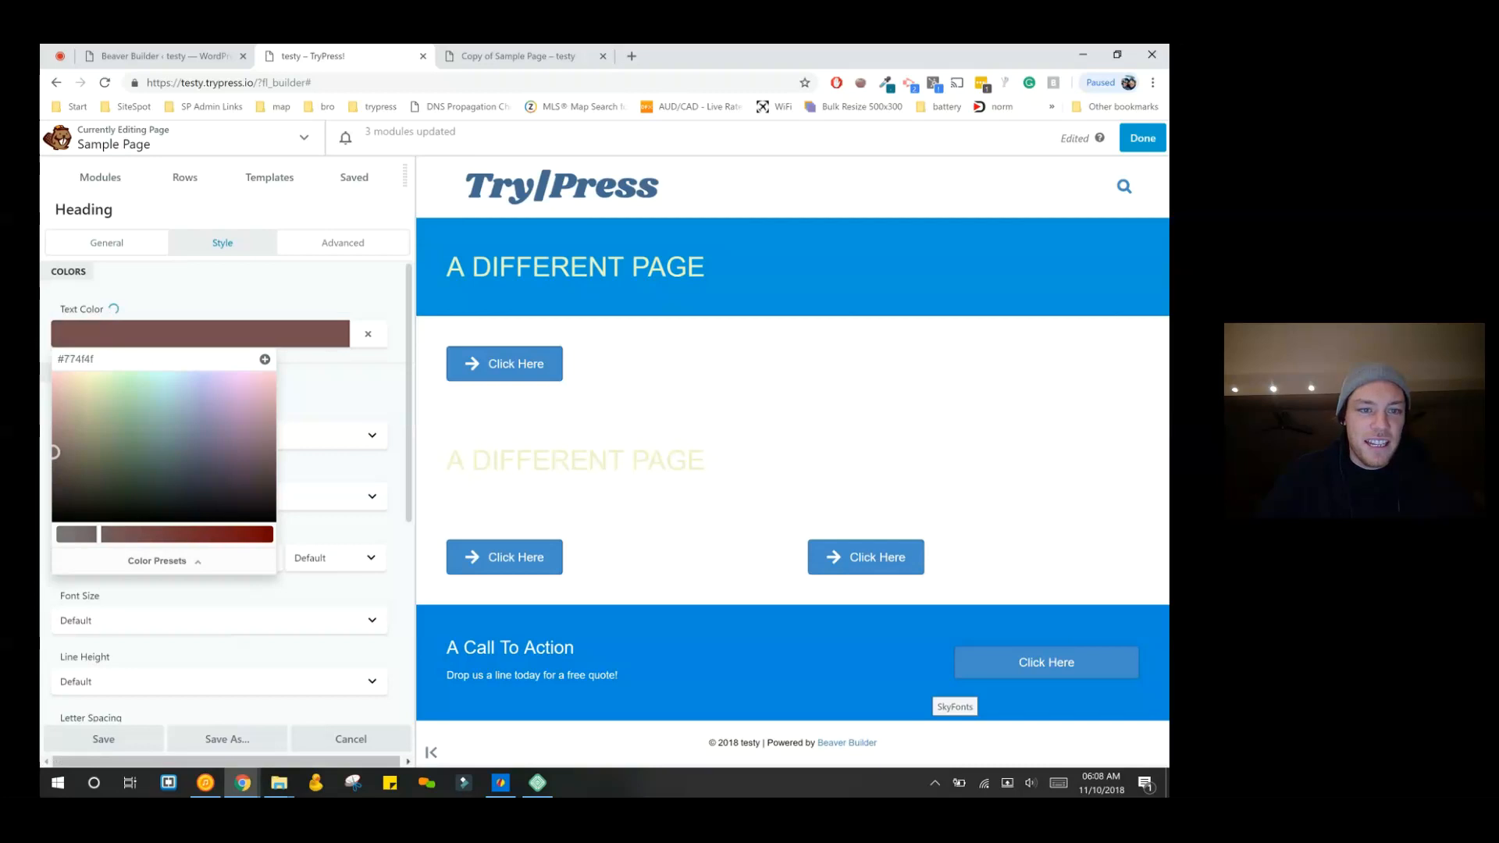
{"action": "left_click", "coordinate": [638, 755]}
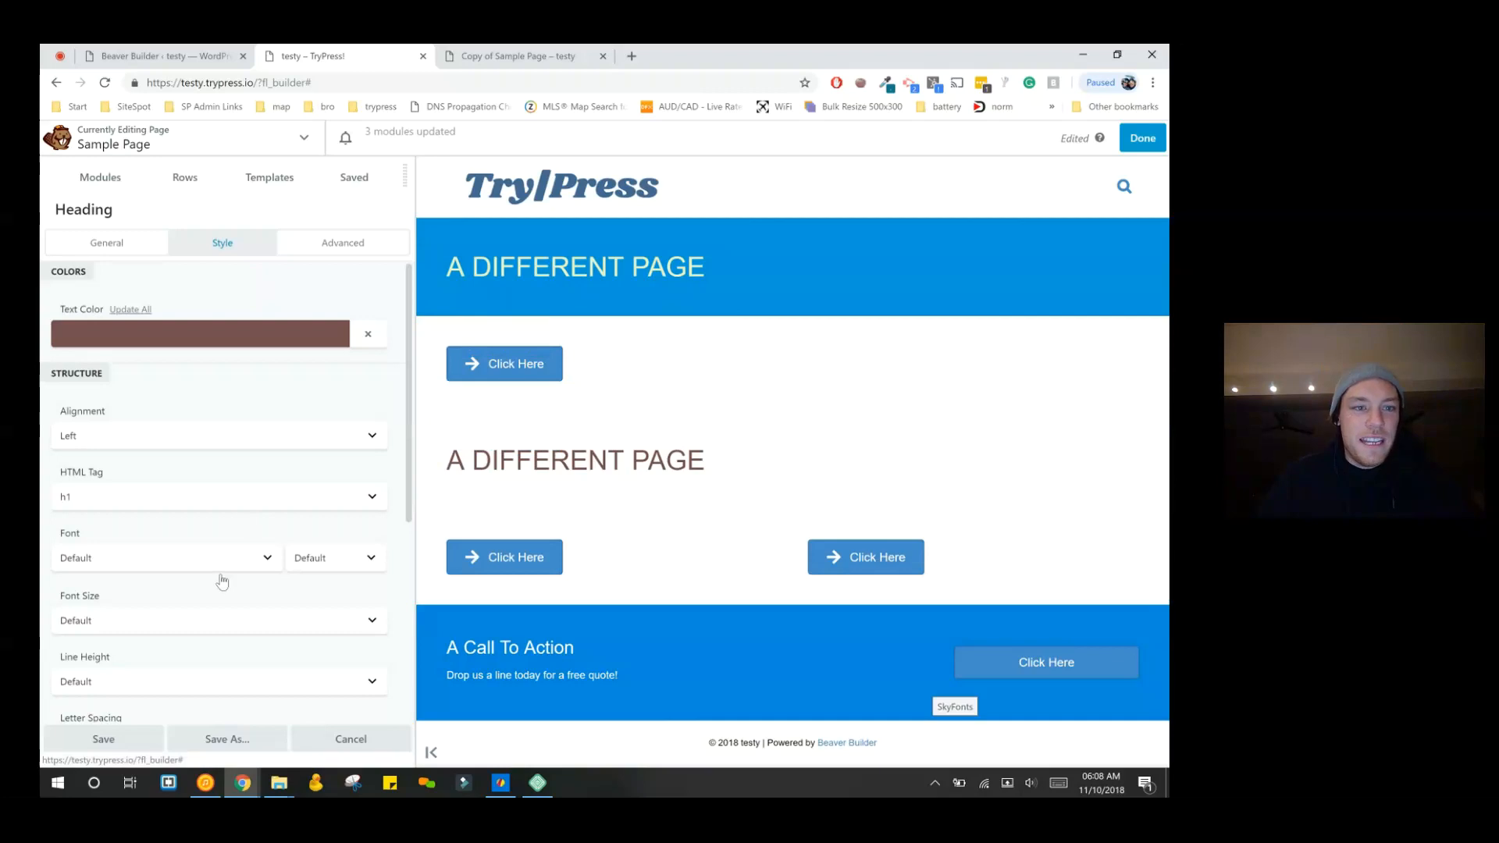
- Apply the text color 774f4f with Update All to heading modules whose Class module setting equals test-class, without the page restriction
{"action": "left_click", "coordinate": [130, 309]}
{"action": "left_click", "coordinate": [161, 295]}
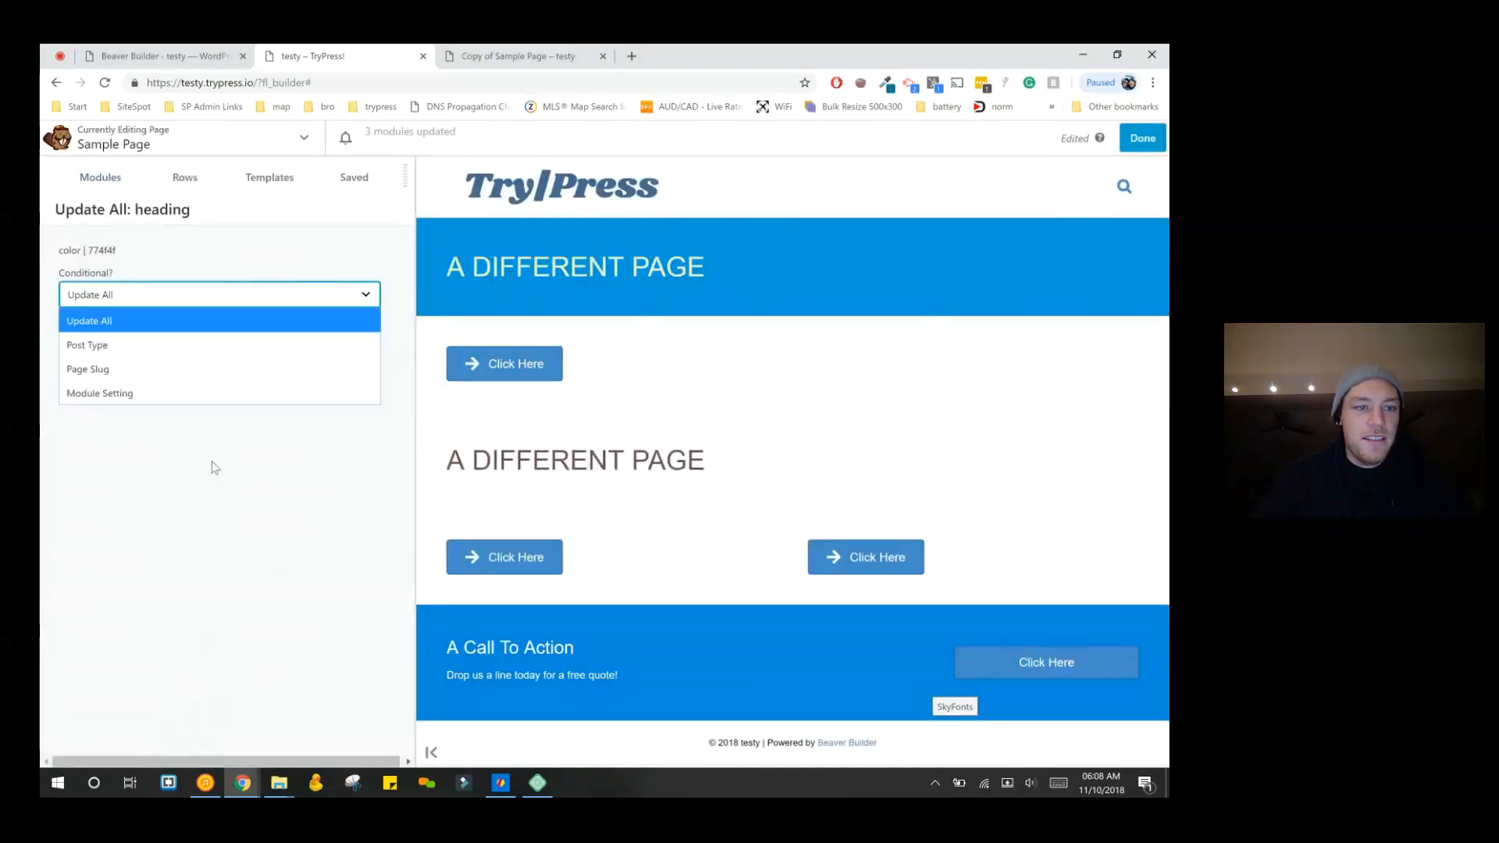
{"action": "left_click", "coordinate": [106, 392]}
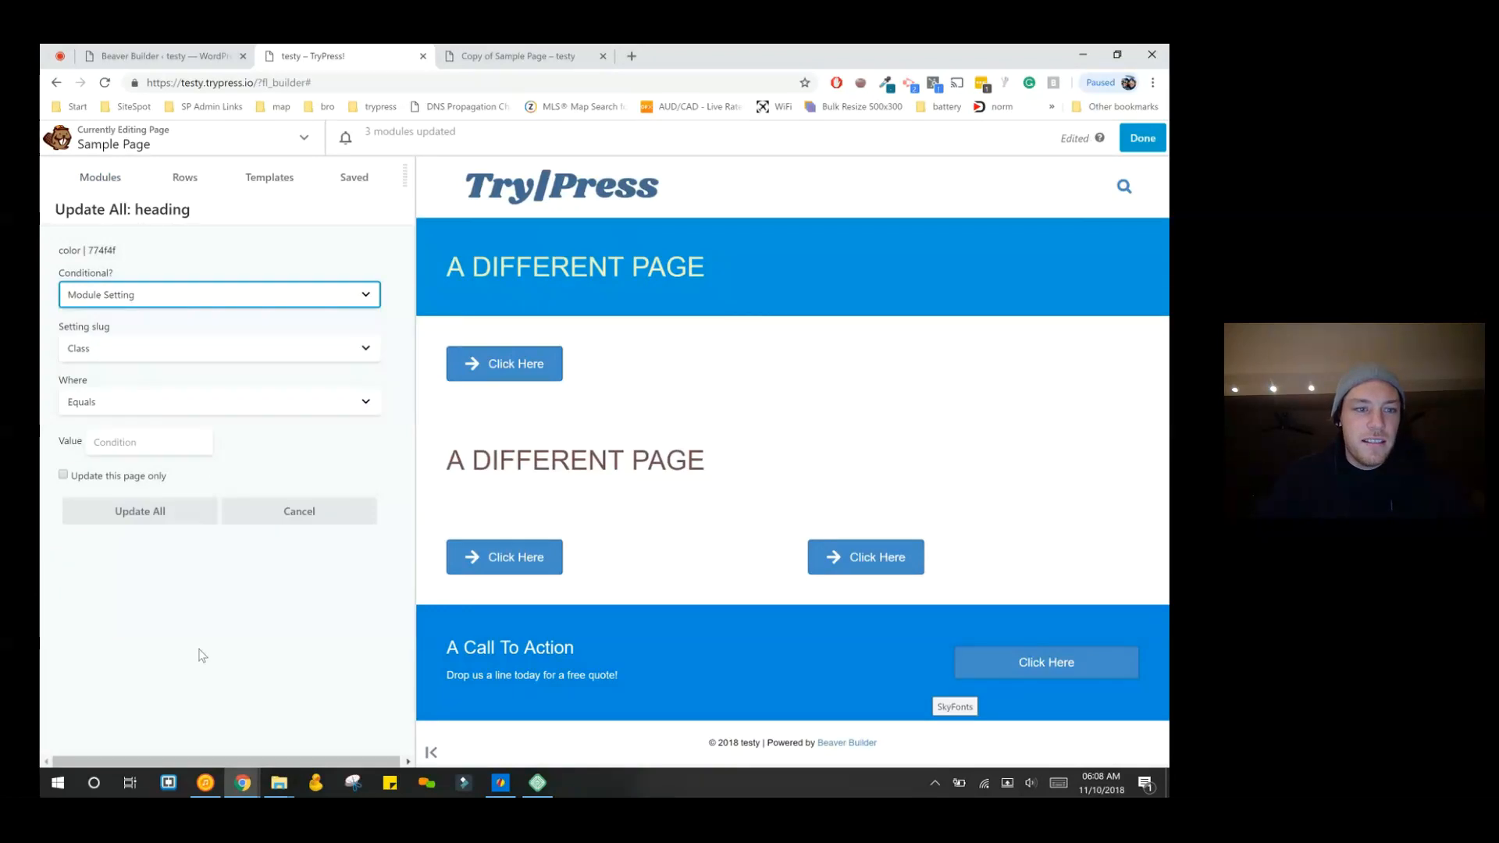
{"action": "left_click", "coordinate": [168, 348]}
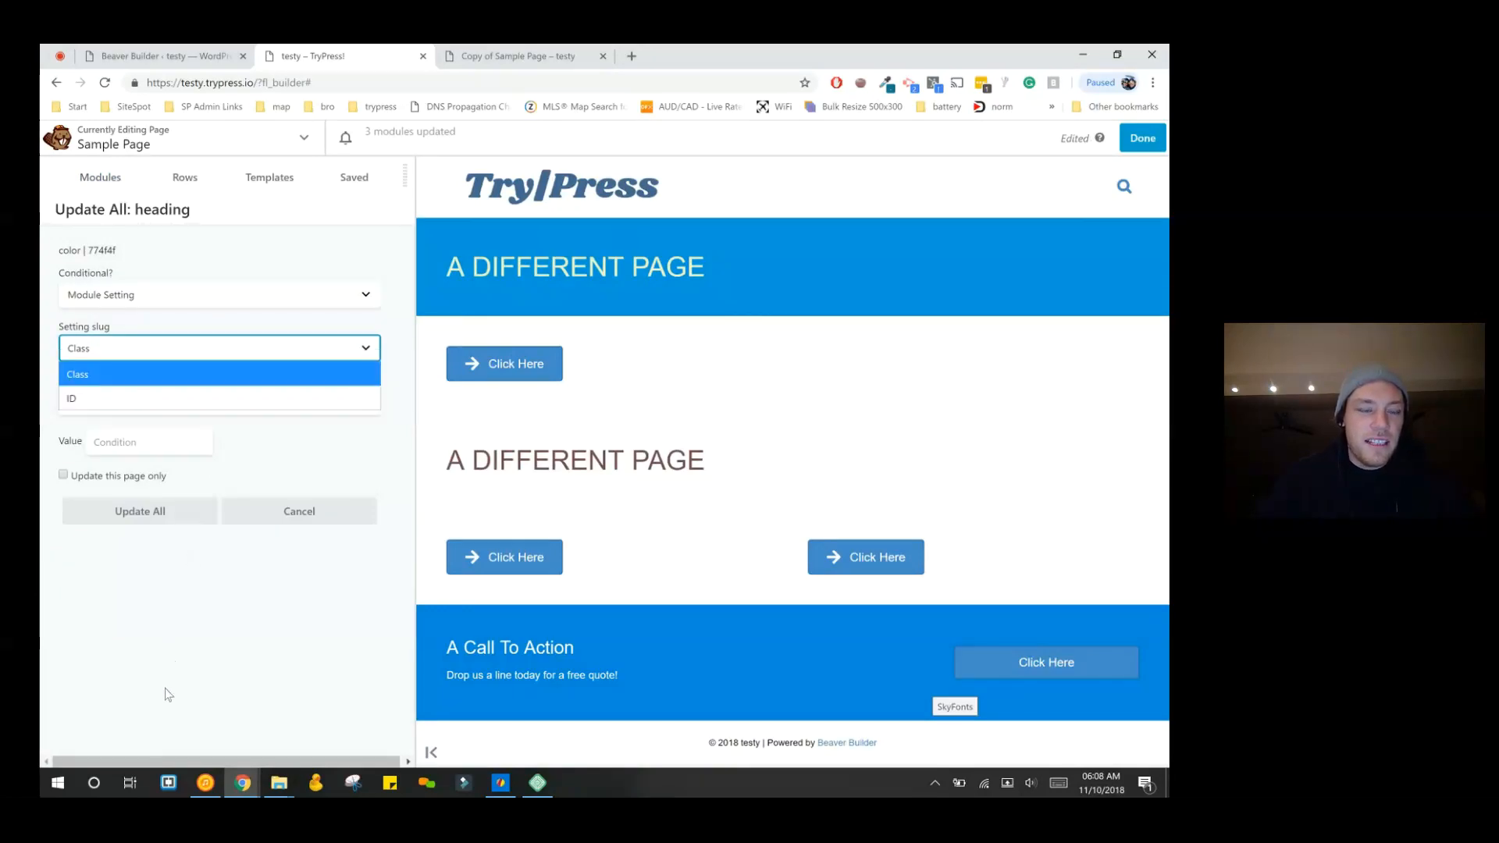
{"action": "left_click", "coordinate": [166, 712]}
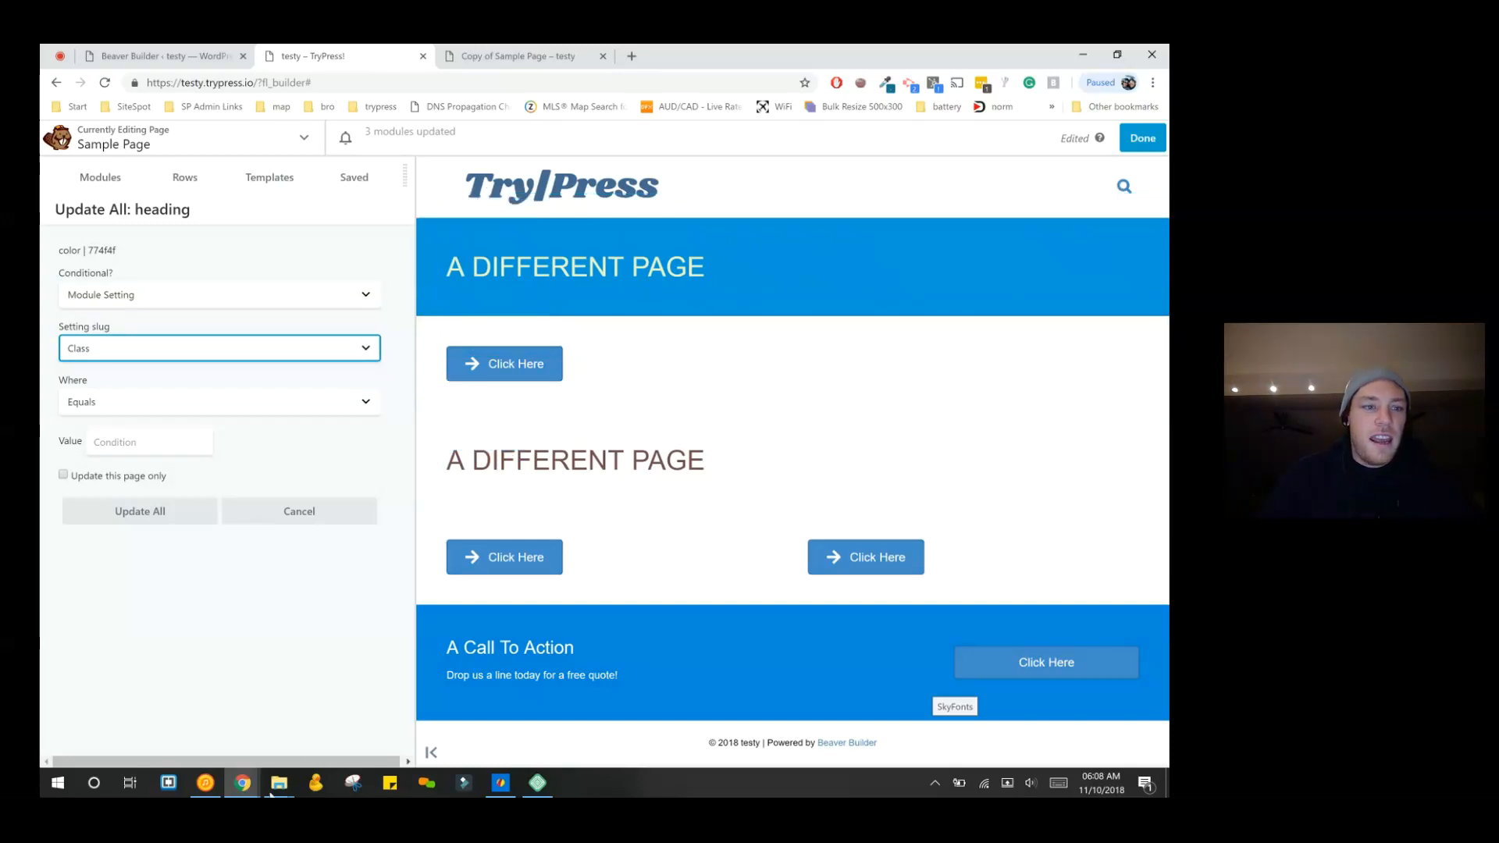
{"action": "left_click", "coordinate": [149, 442]}
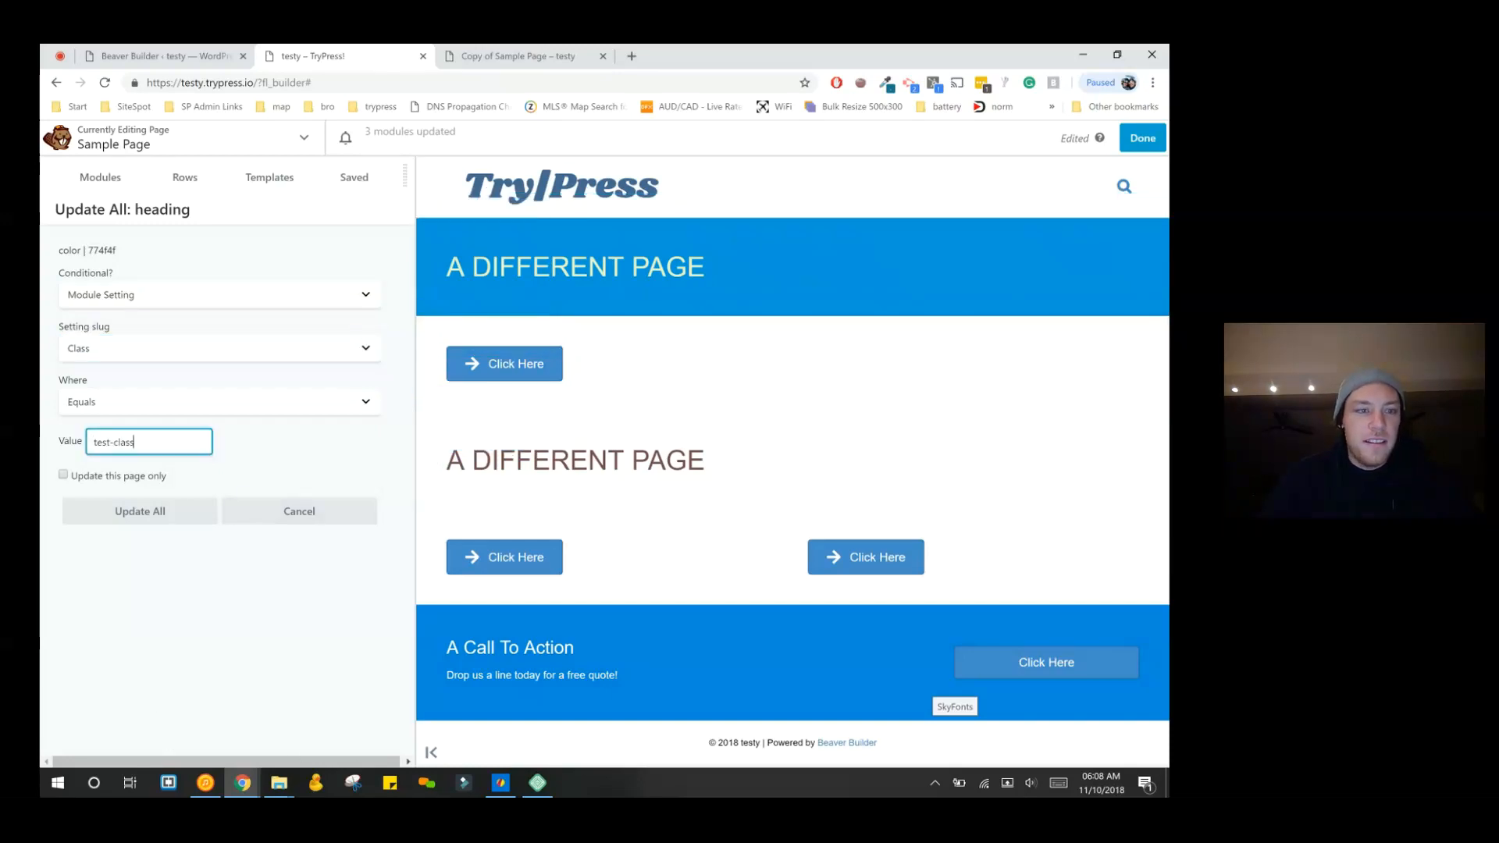
{"action": "left_click", "coordinate": [223, 595]}
{"action": "left_click", "coordinate": [140, 511]}
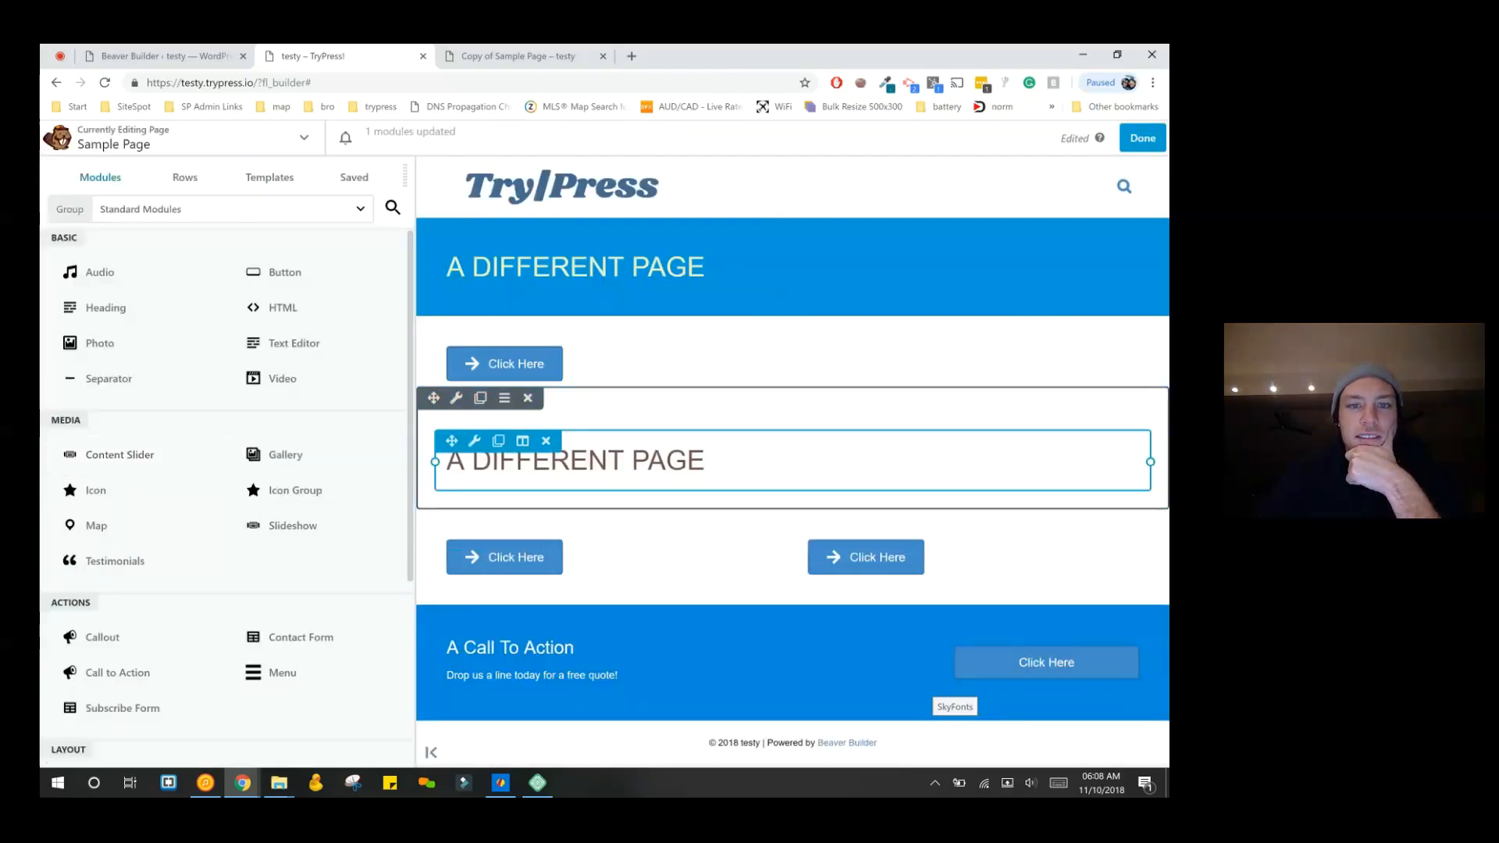
- Open the lower heading's settings on Sample Page, and reload Copy of Sample Page to check its heading
{"action": "left_click", "coordinate": [575, 266]}
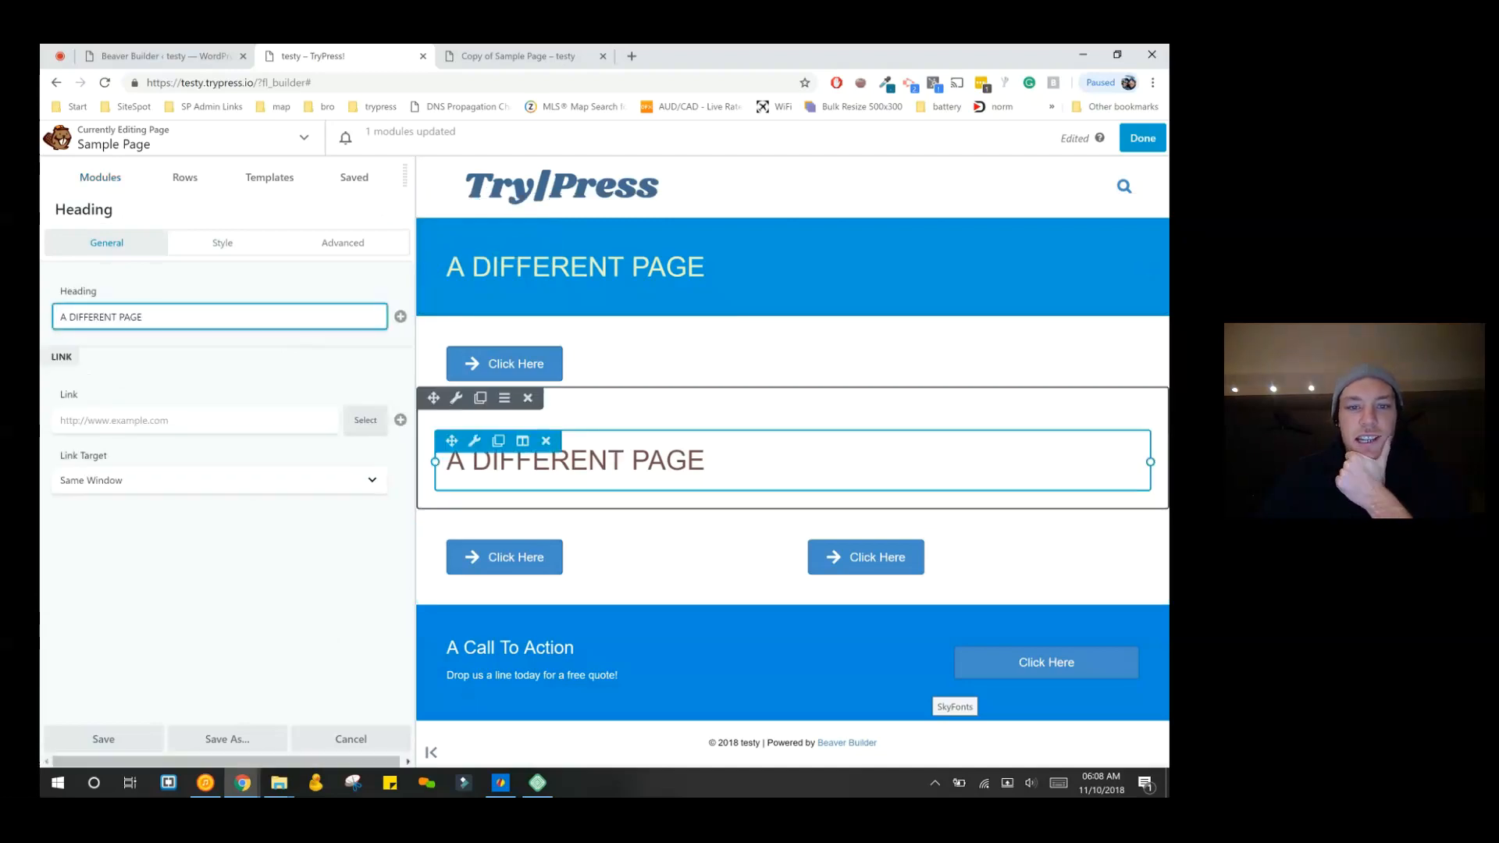
{"action": "left_click", "coordinate": [575, 460]}
{"action": "left_click", "coordinate": [517, 56]}
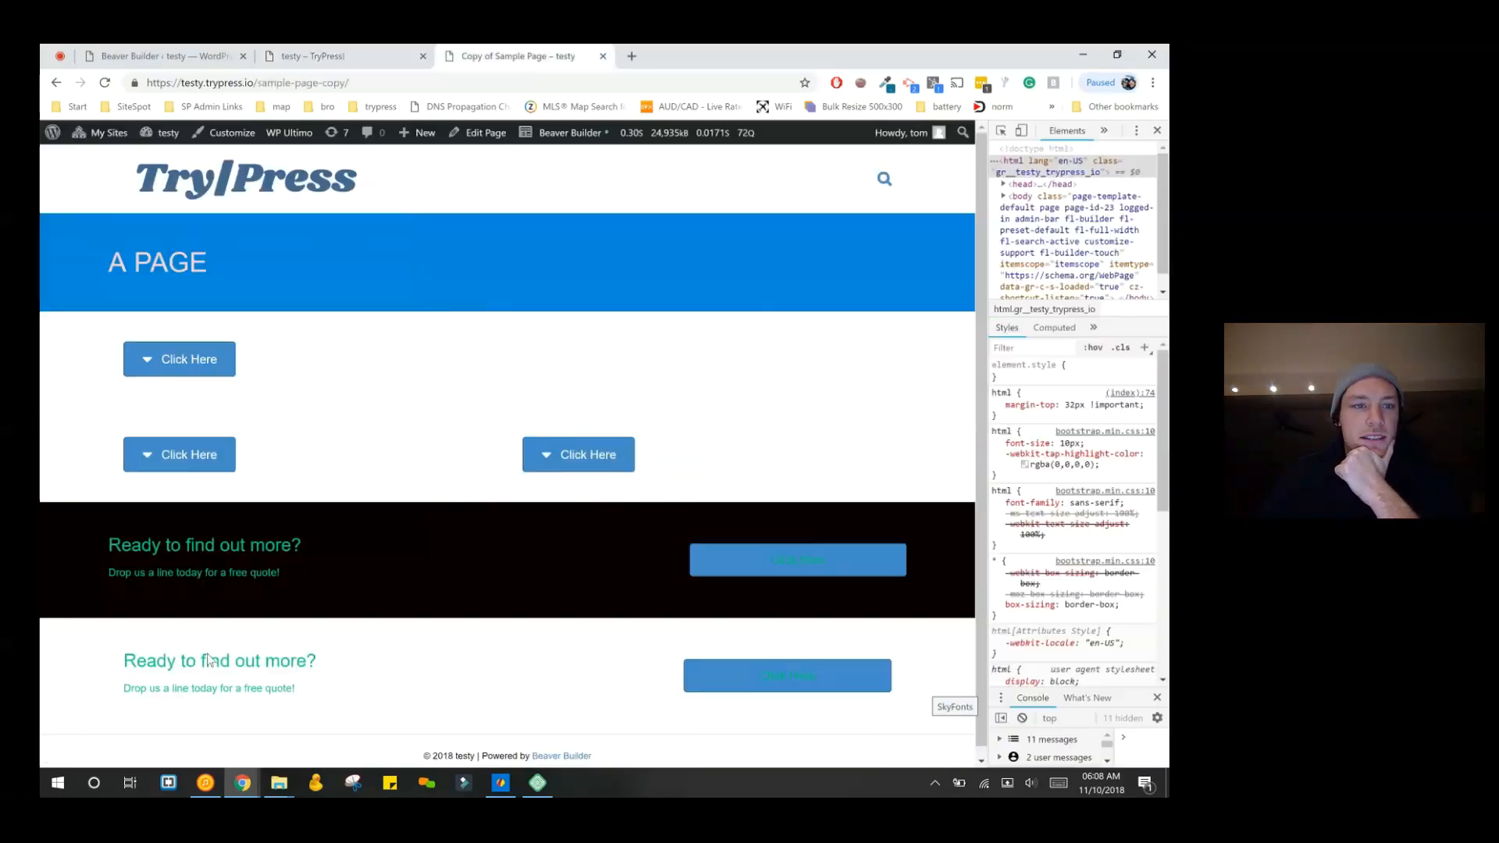
{"action": "key", "text": "F5"}
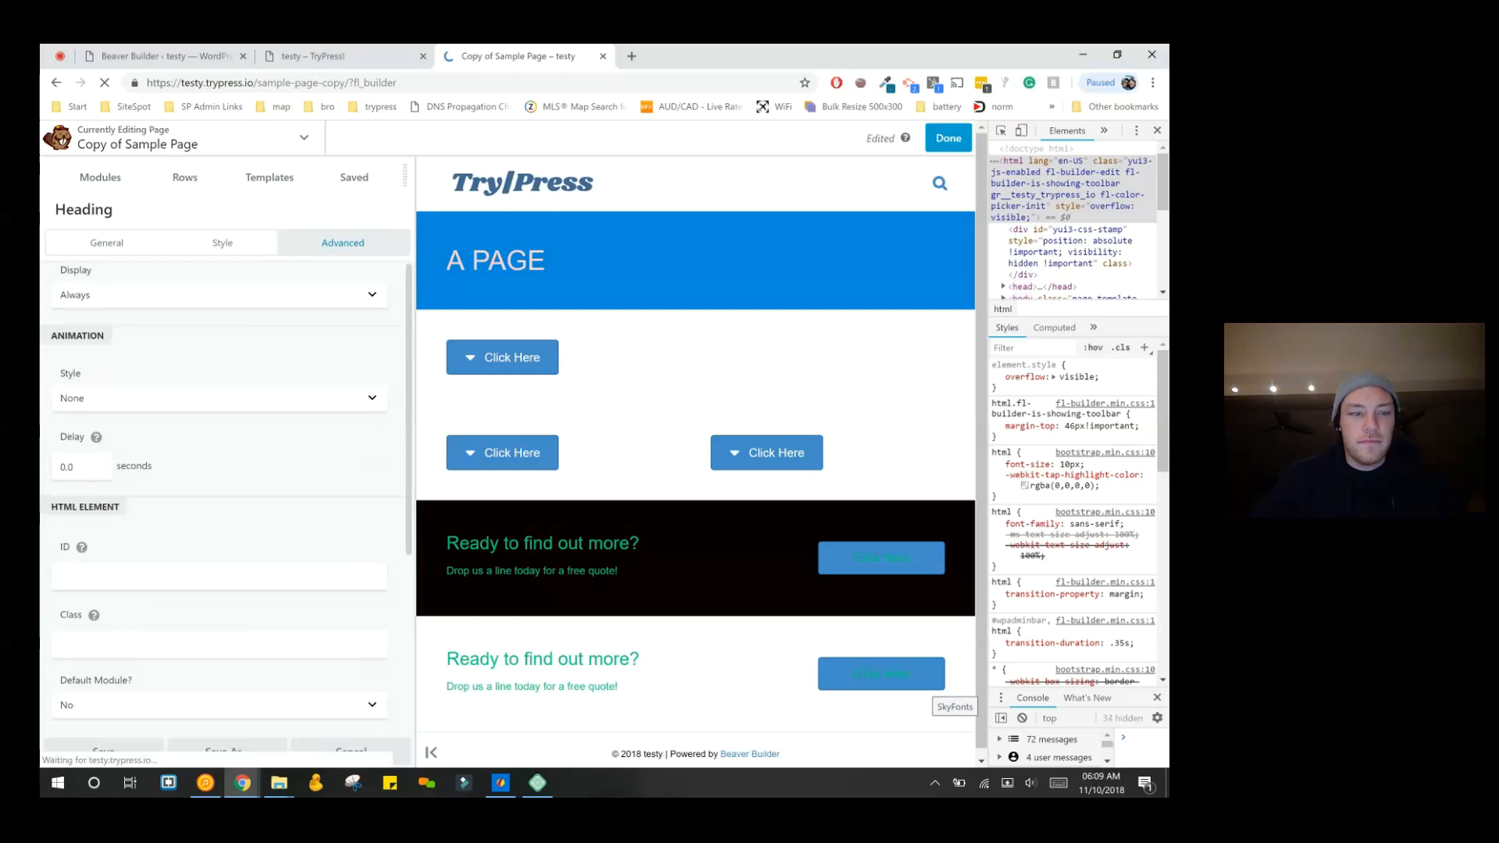
- Assign the class test-class to the A PAGE heading on Copy of Sample Page, save the module and publish the page
{"action": "left_click", "coordinate": [218, 644]}
{"action": "left_click", "coordinate": [81, 583]}
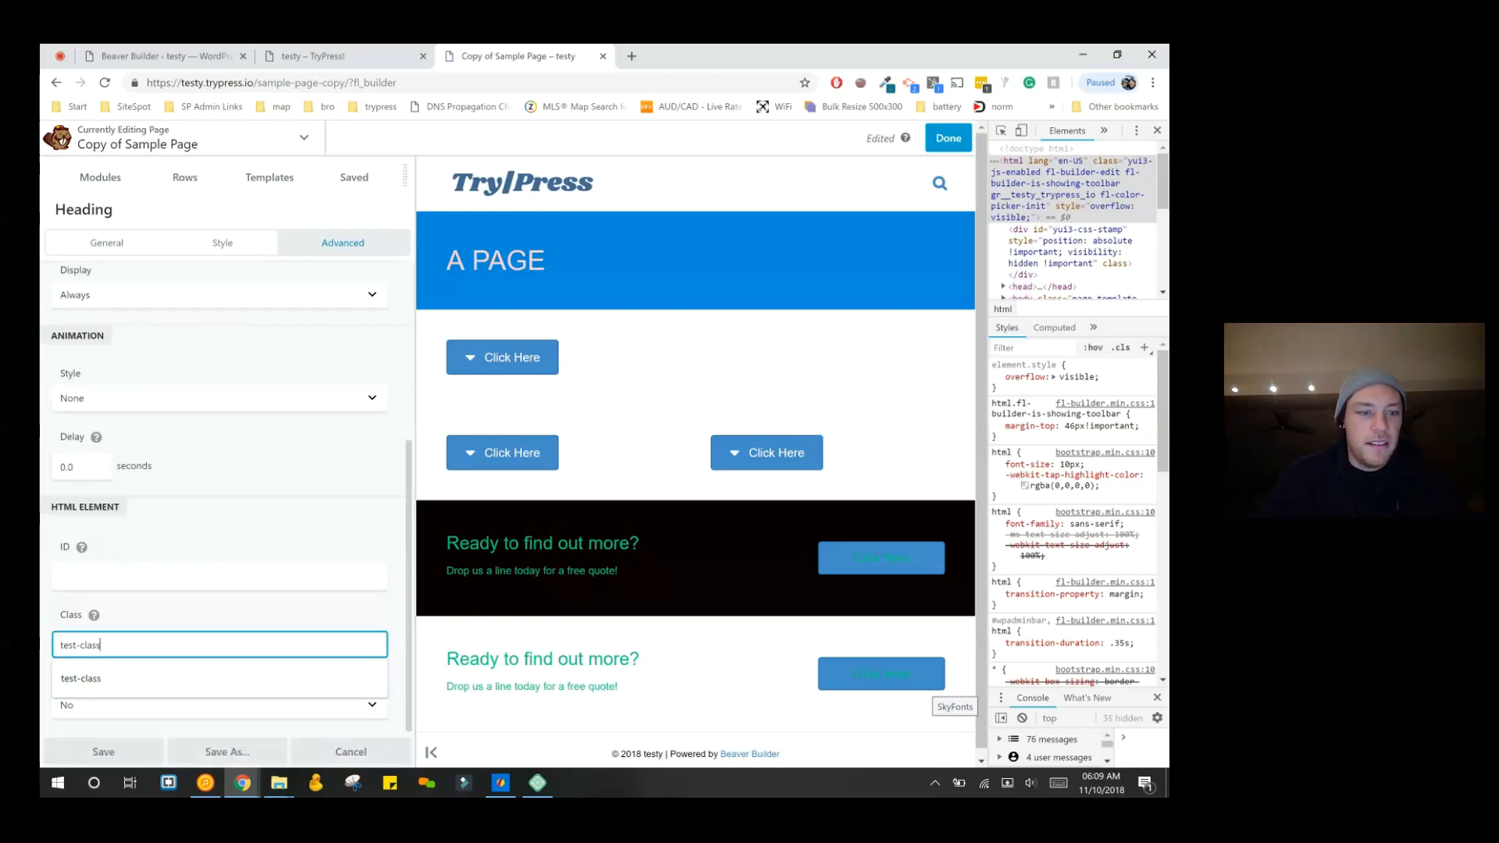
{"action": "left_click", "coordinate": [103, 752]}
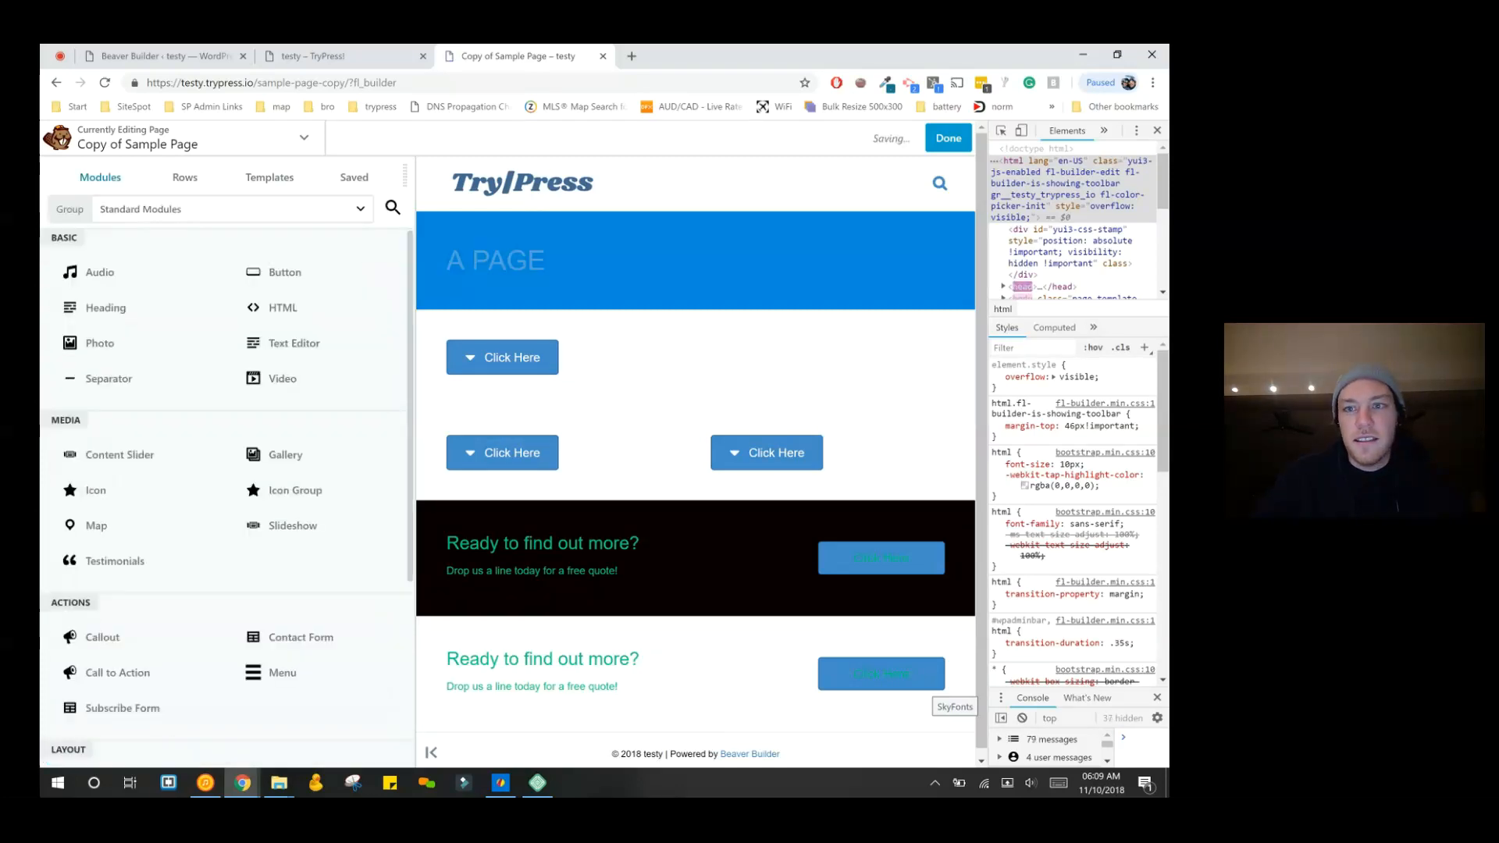
{"action": "left_click", "coordinate": [948, 138]}
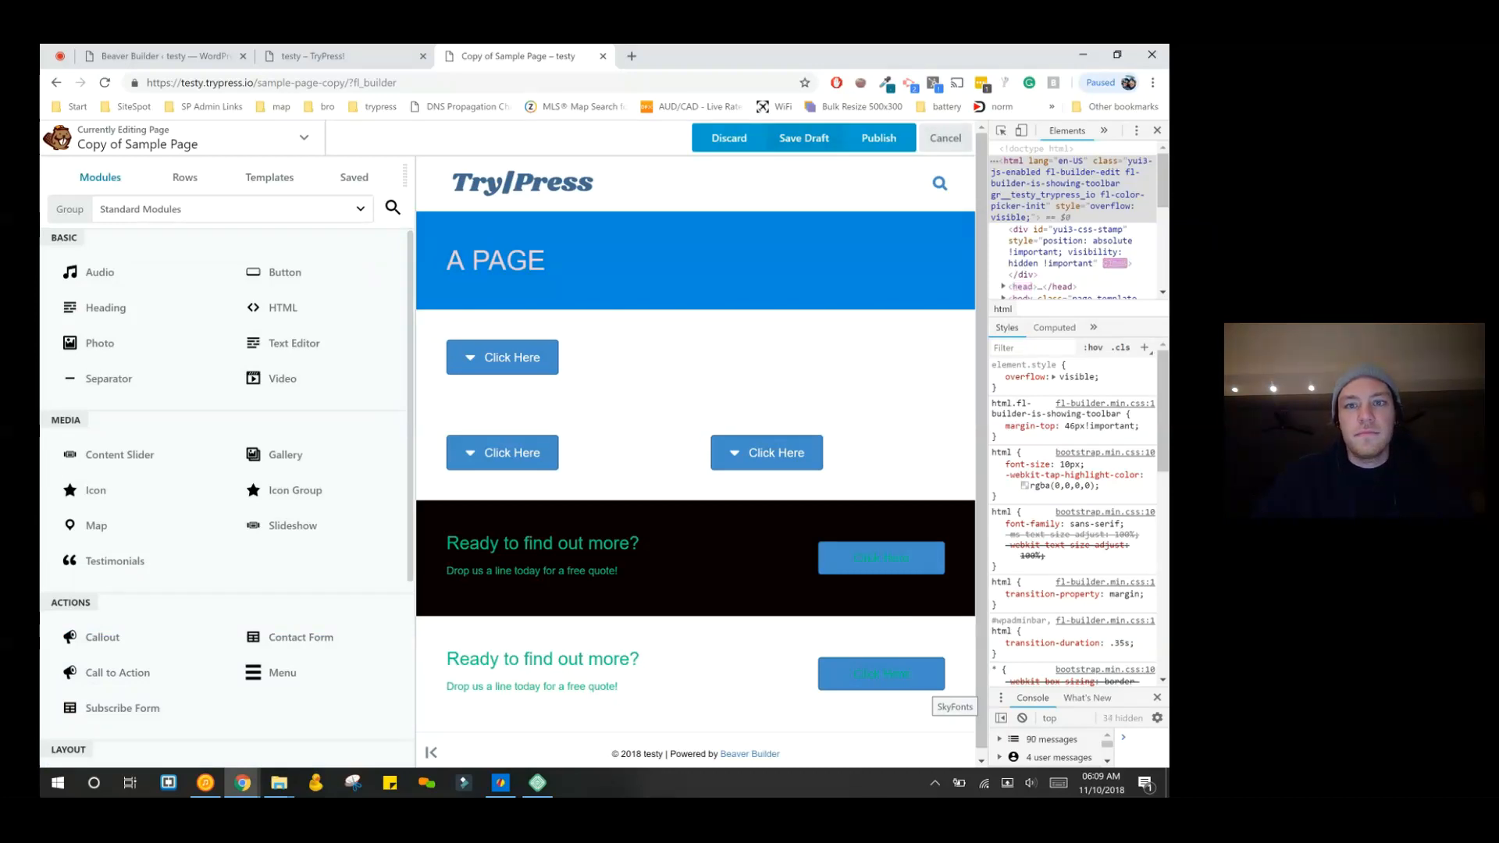
{"action": "left_click", "coordinate": [878, 137]}
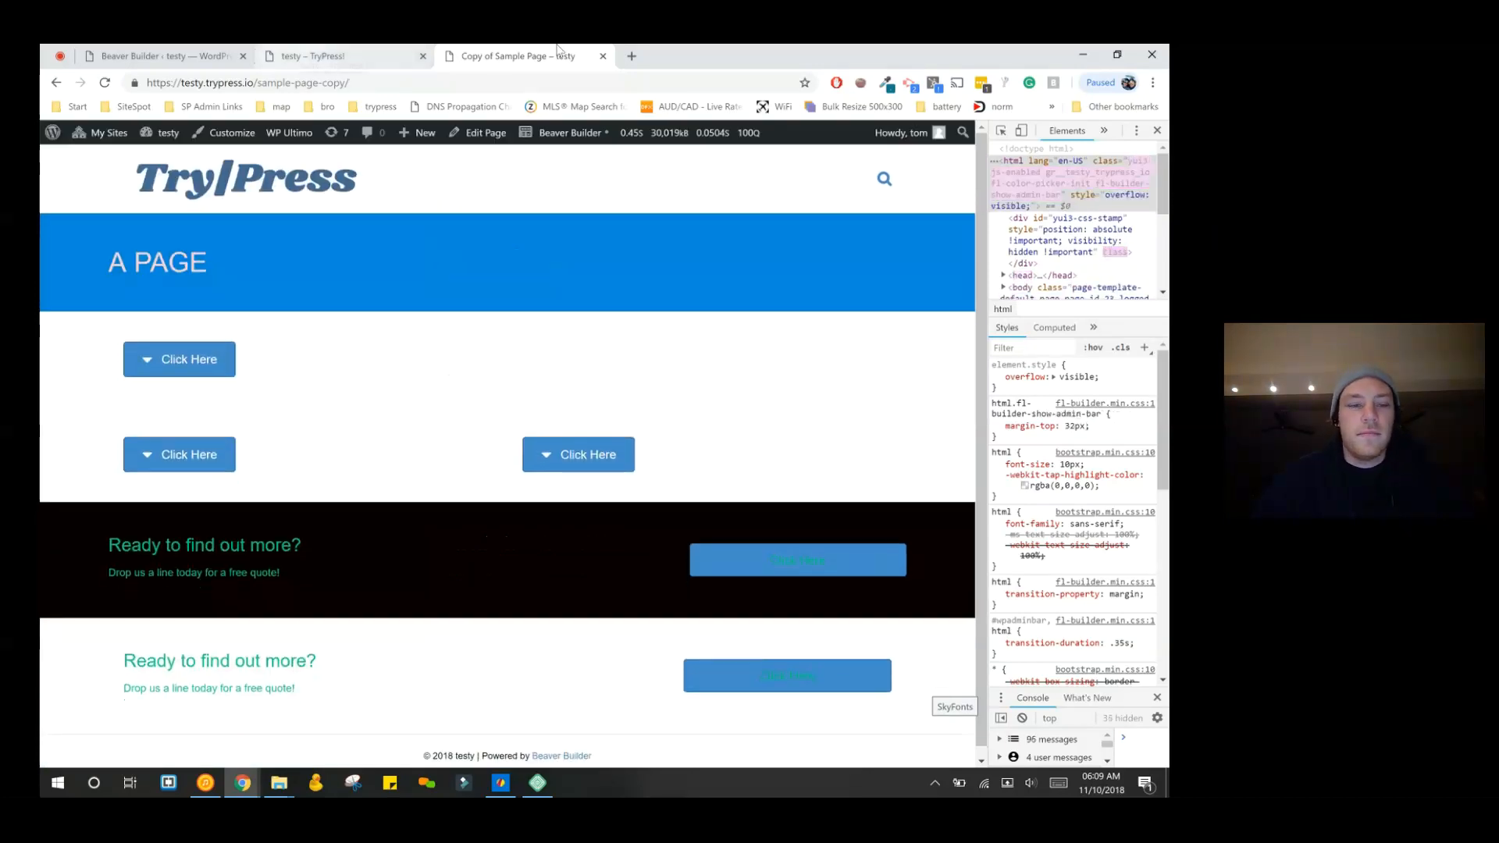
- From Sample Page, apply the heading text A DIFFERENT PAGE with Update All, using the Module Setting condition with Class and Equals
{"action": "key", "text": "ctrl+shift+Tab"}
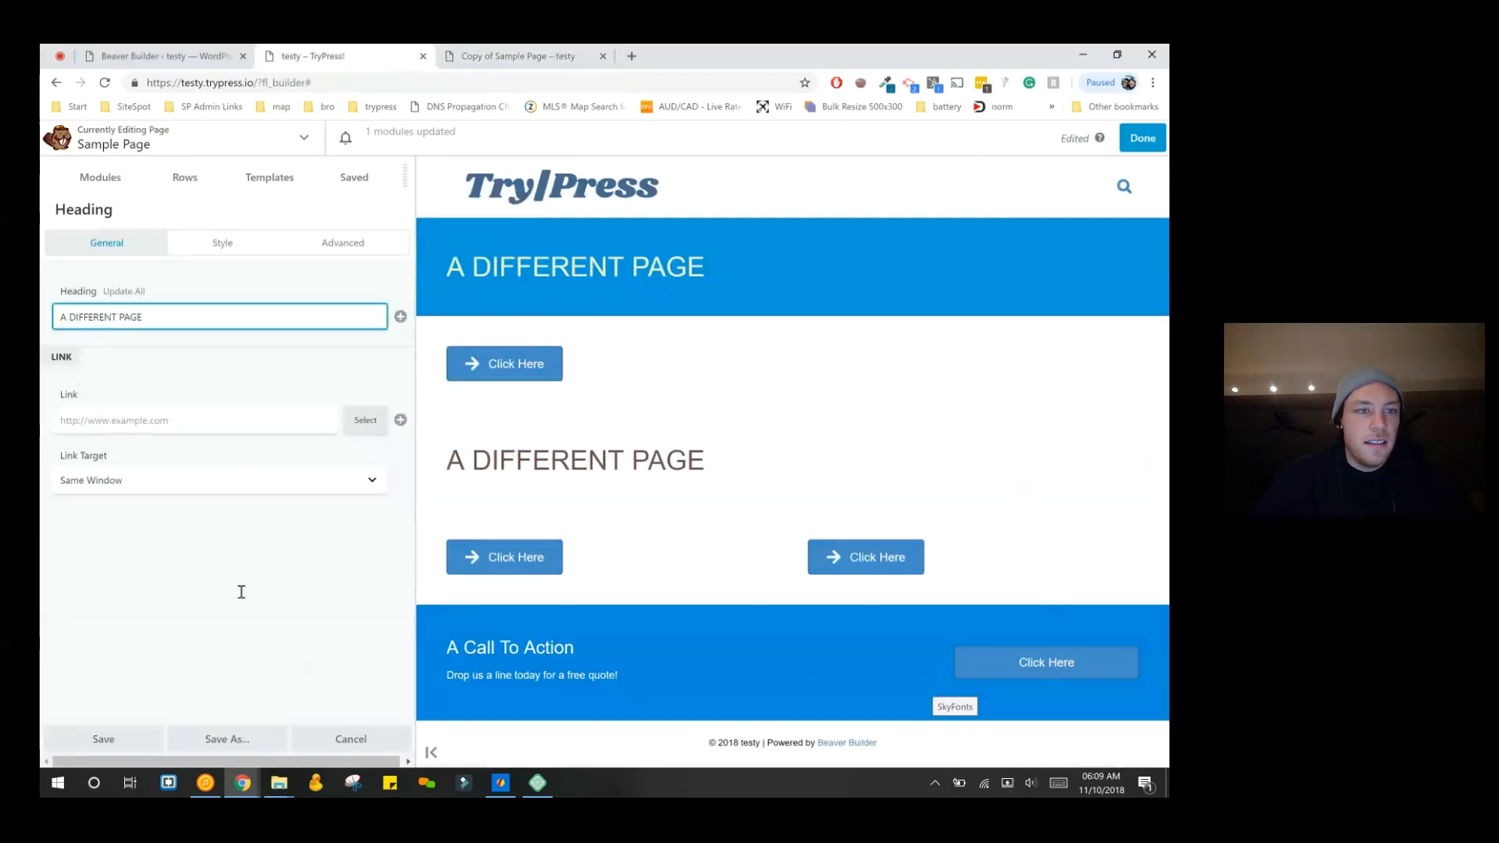
{"action": "left_click", "coordinate": [103, 738]}
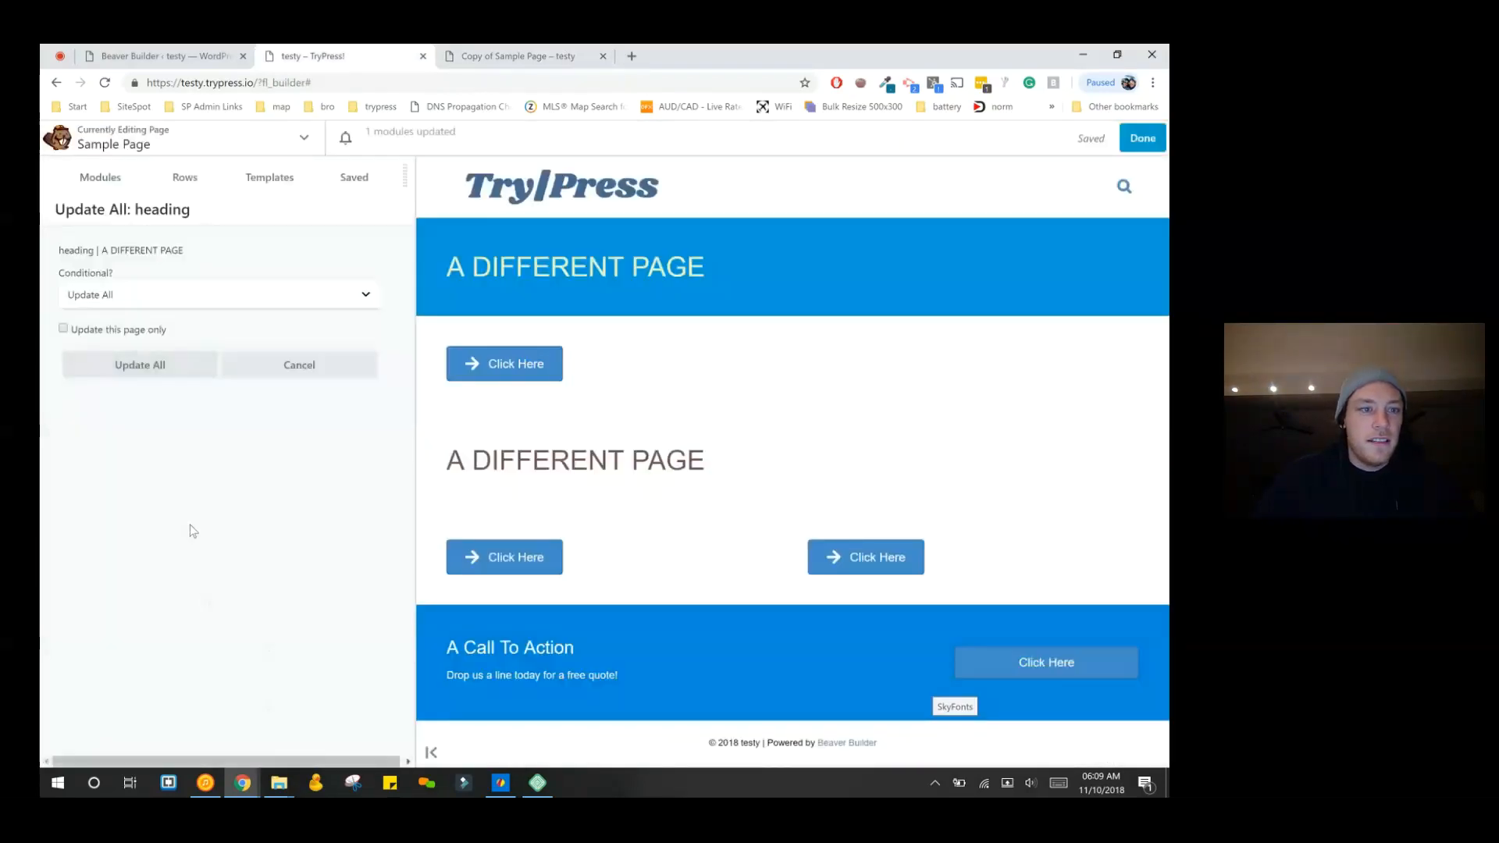
{"action": "key", "text": "alt+Down"}
{"action": "key", "text": "Down"}
{"action": "key", "text": "Down"}
{"action": "key", "text": "Down"}
{"action": "key", "text": "Return"}
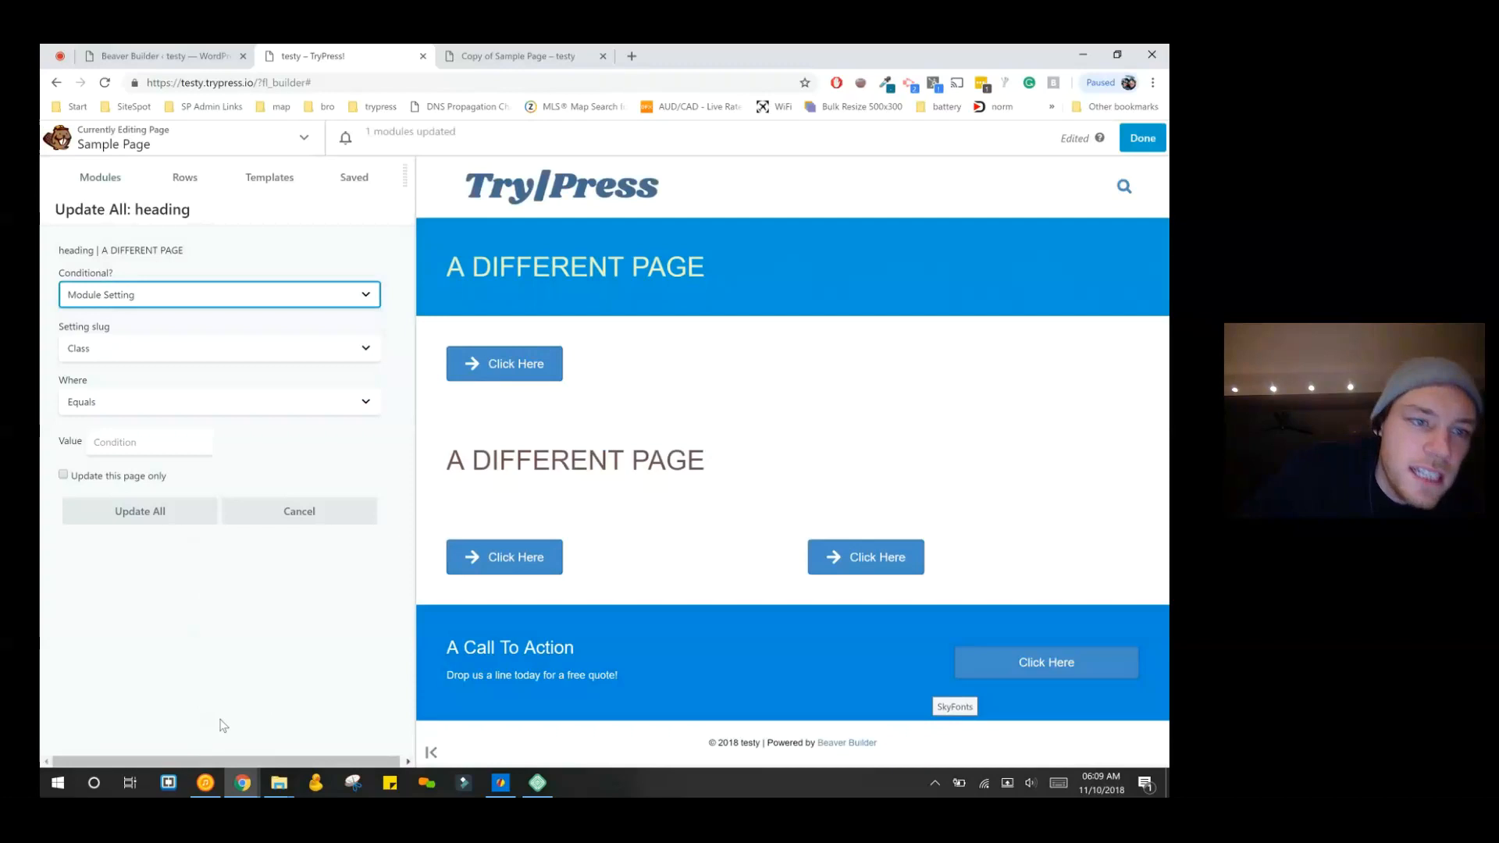
{"action": "left_click", "coordinate": [148, 441]}
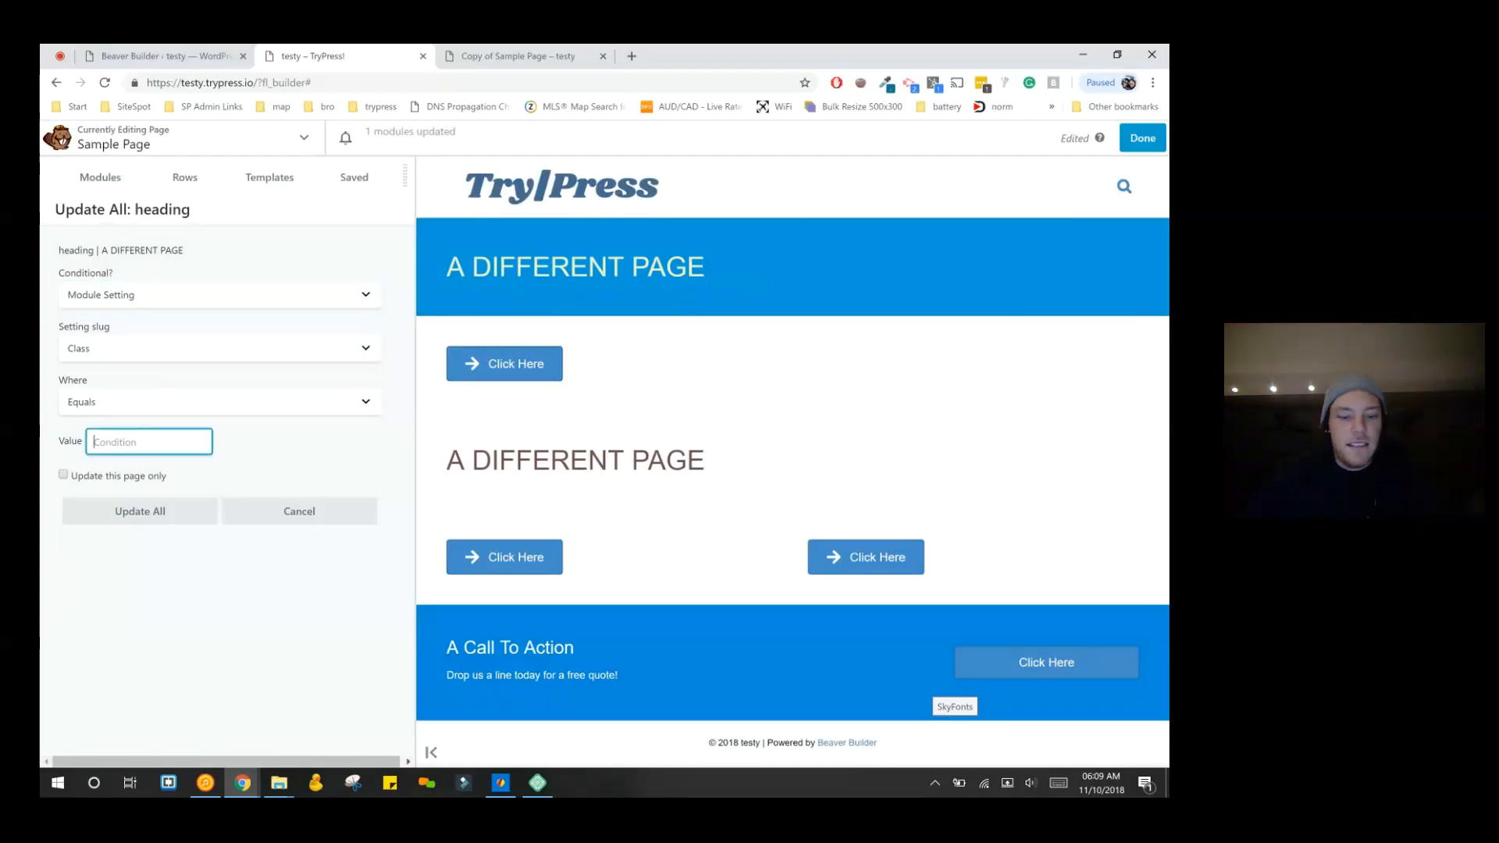
{"action": "key", "text": "Return"}
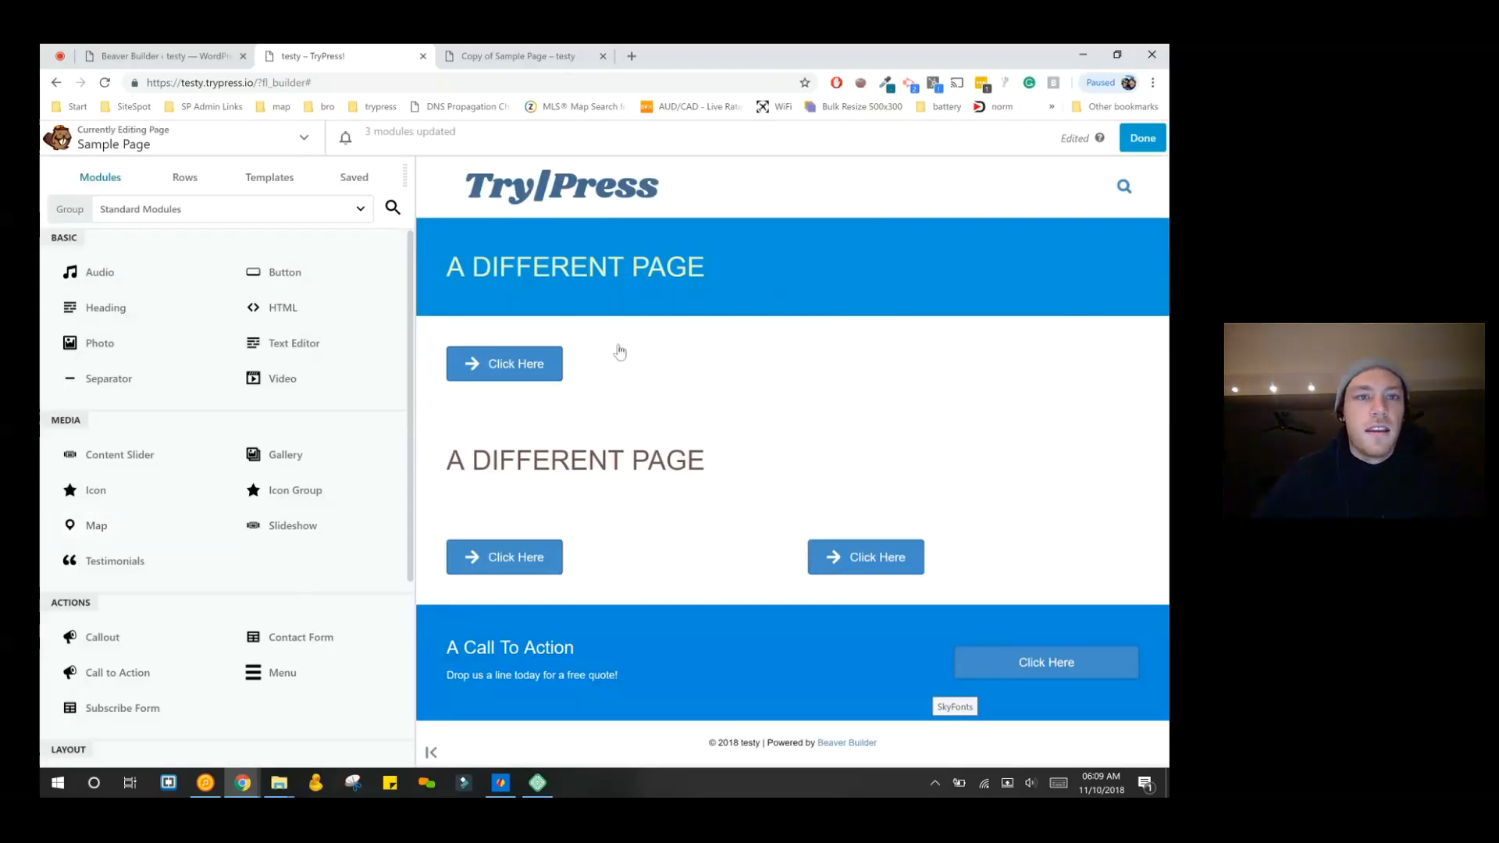
- Empty the cache and hard-reload Copy of Sample Page to check its heading text and color
{"action": "key", "text": "ctrl+Tab"}
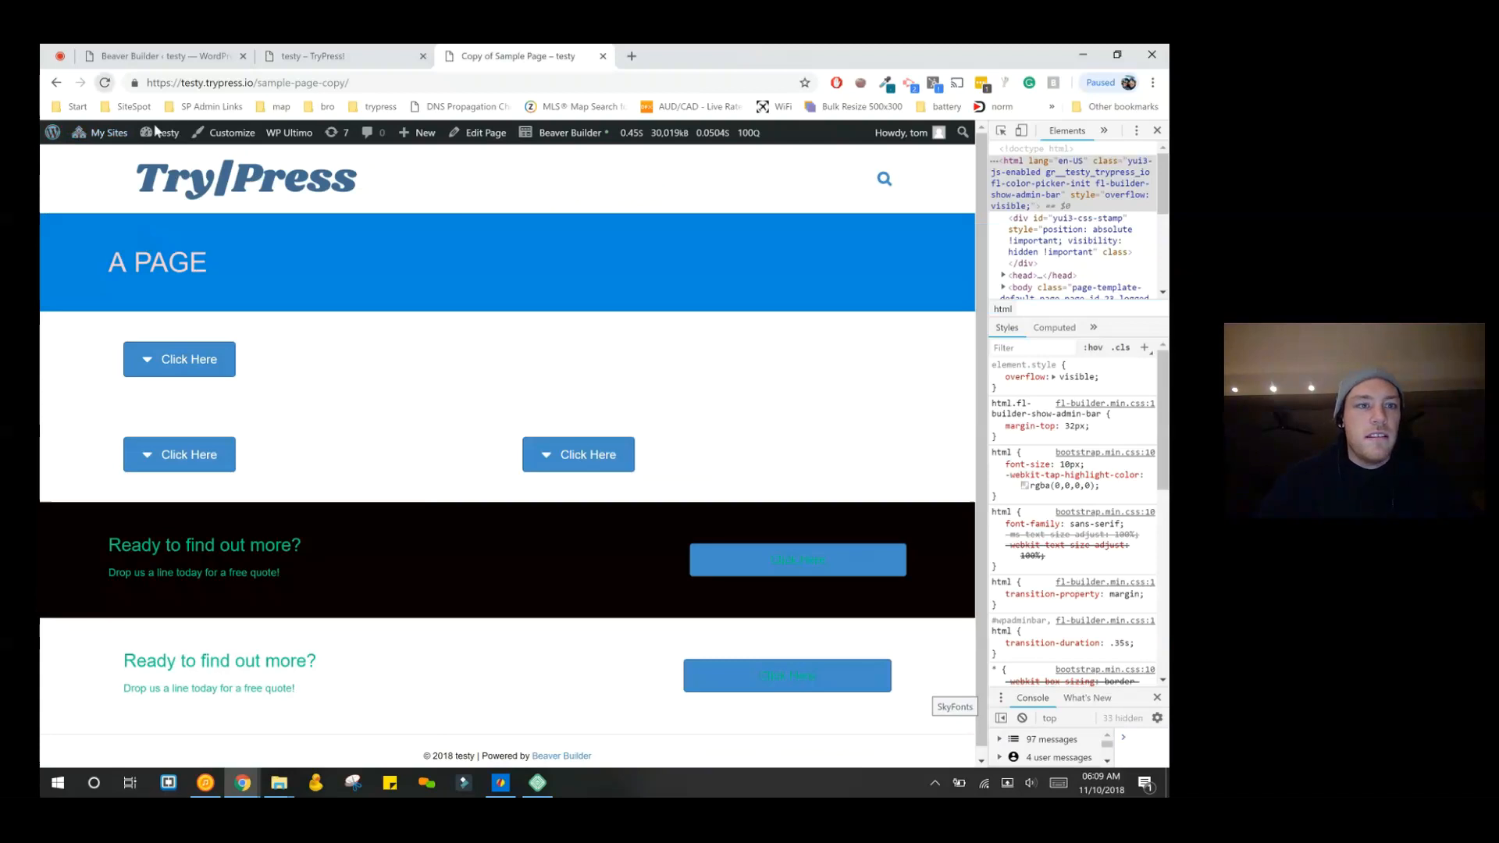
{"action": "right_click", "coordinate": [105, 83]}
{"action": "left_click", "coordinate": [140, 140]}
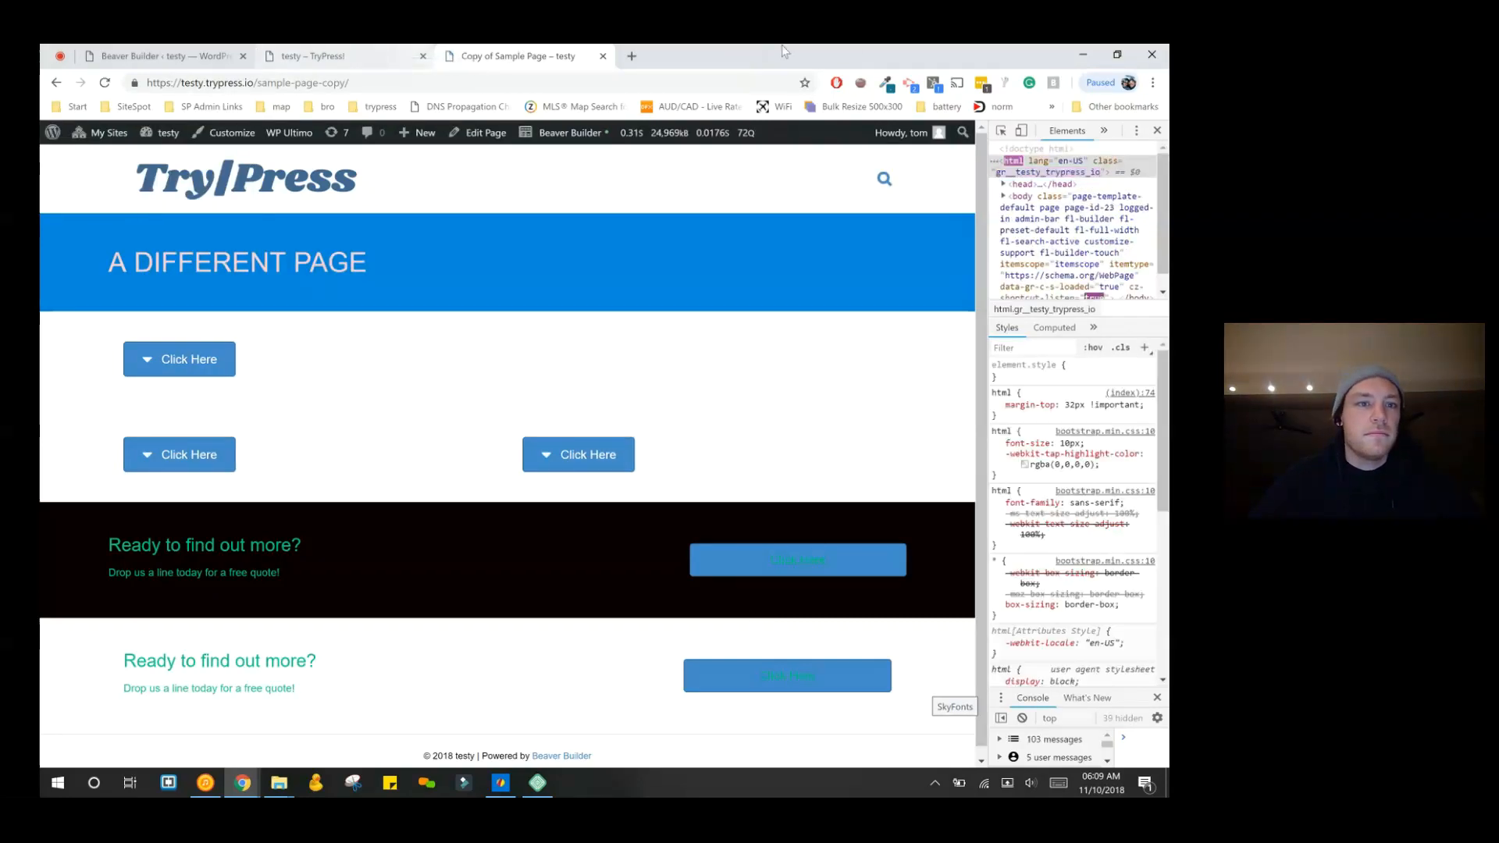
{"action": "right_click", "coordinate": [105, 82]}
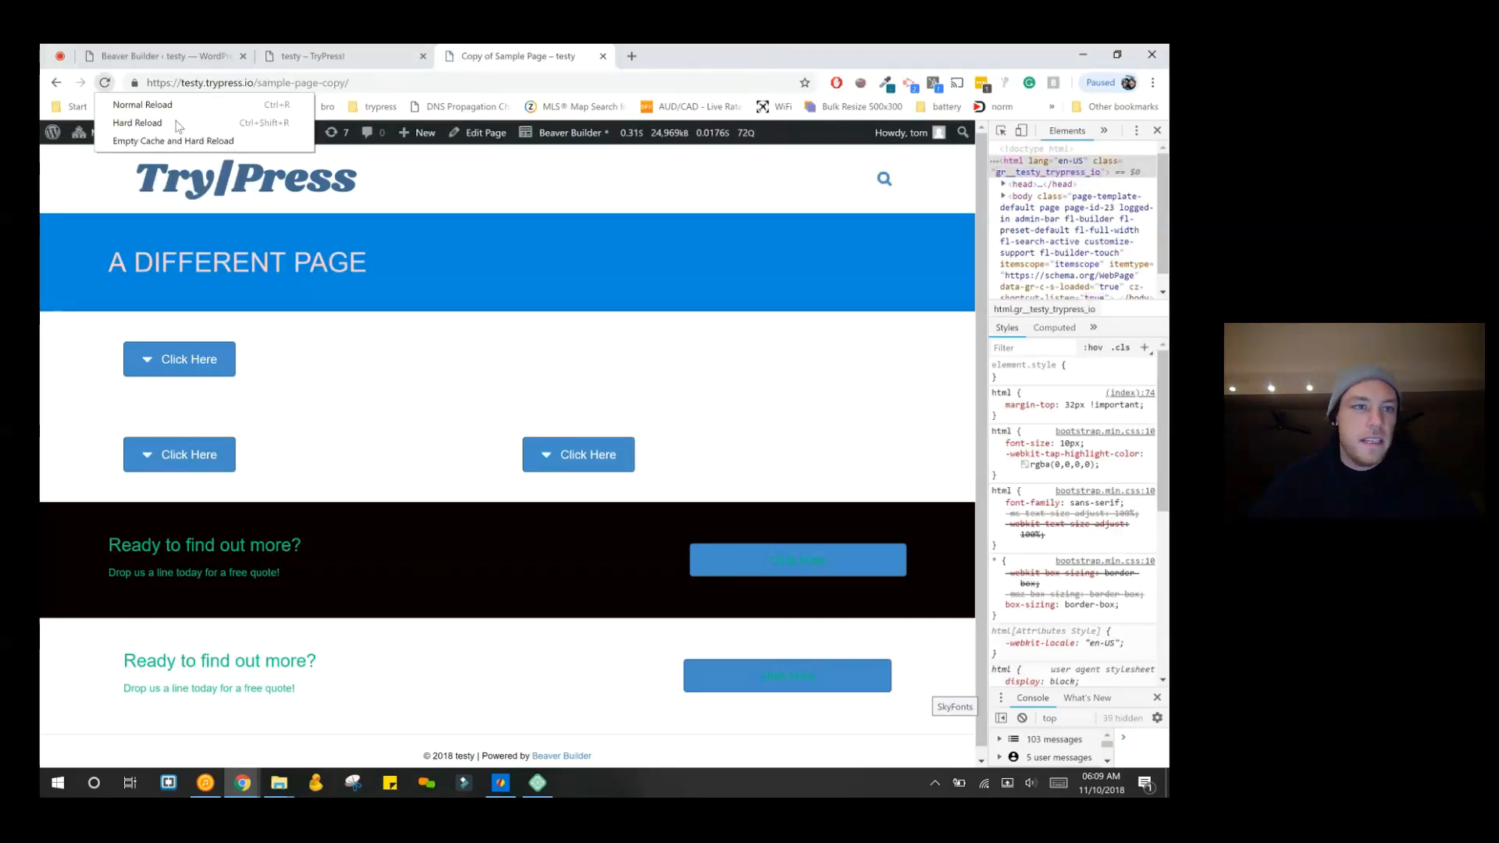
{"action": "left_click", "coordinate": [156, 140]}
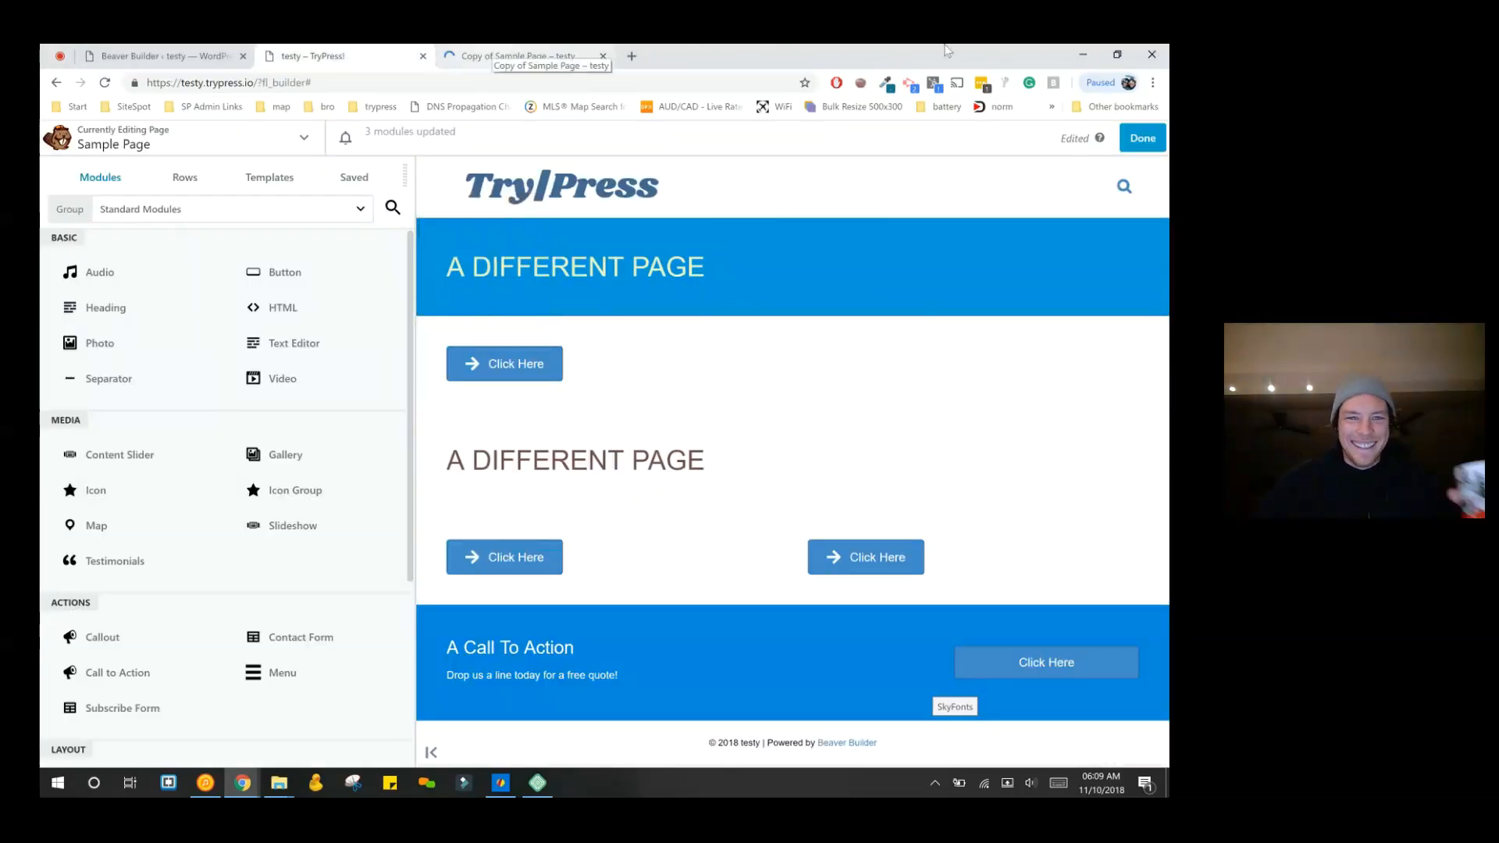
- Check the reloaded Copy of Sample Page for the updated heading, and return to the Sample Page builder
{"action": "left_click", "coordinate": [517, 56]}
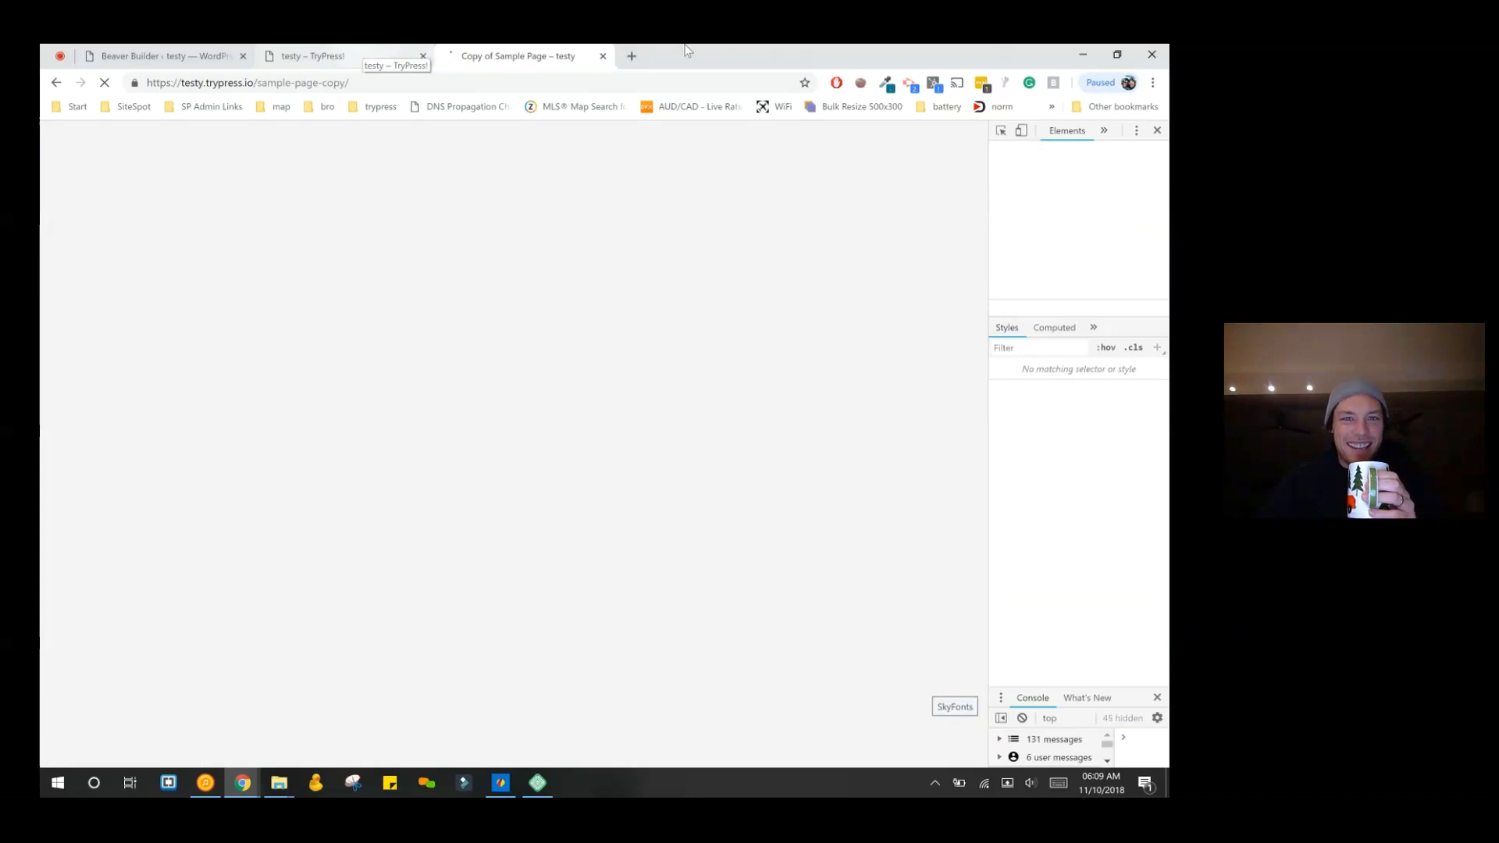
{"action": "key", "text": "ctrl+shift+Tab"}
{"action": "key", "text": "ctrl+Tab"}
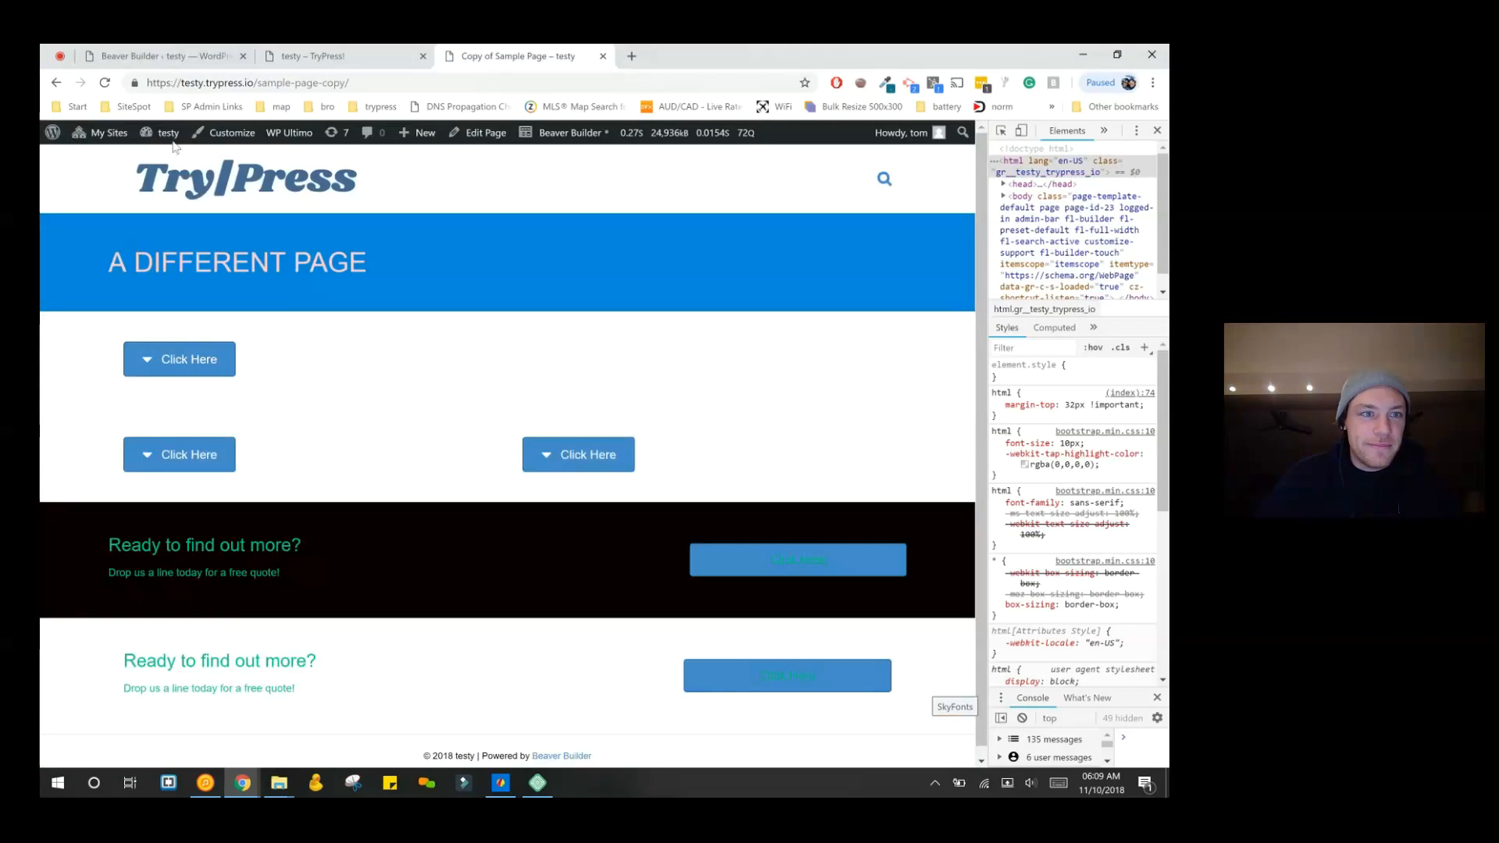
{"action": "key", "text": "ctrl+shift+Tab"}
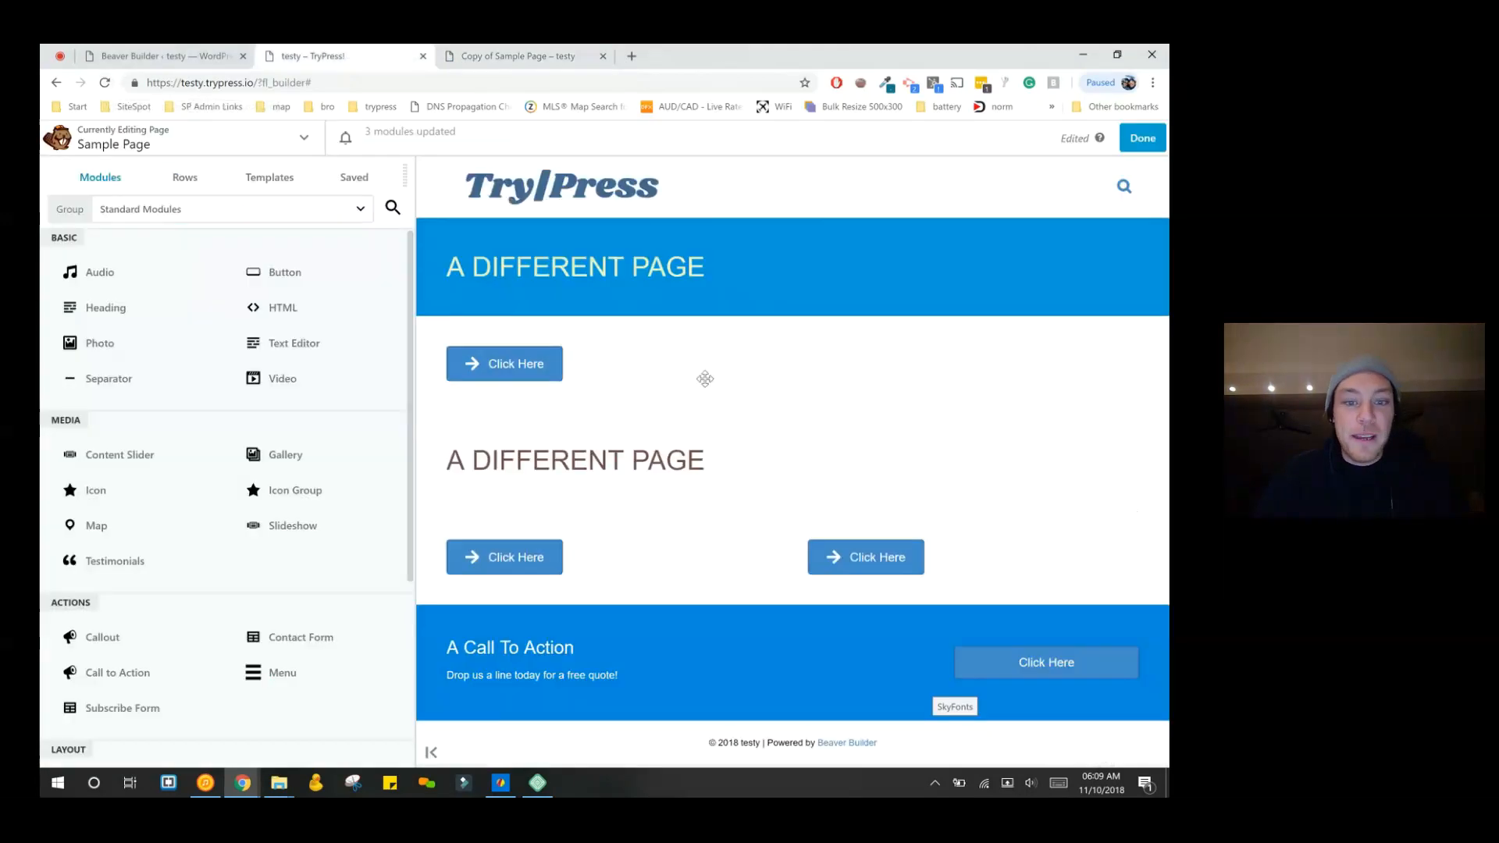
- Open the lower heading's settings on Sample Page and look through its Advanced options
{"action": "left_click", "coordinate": [664, 462]}
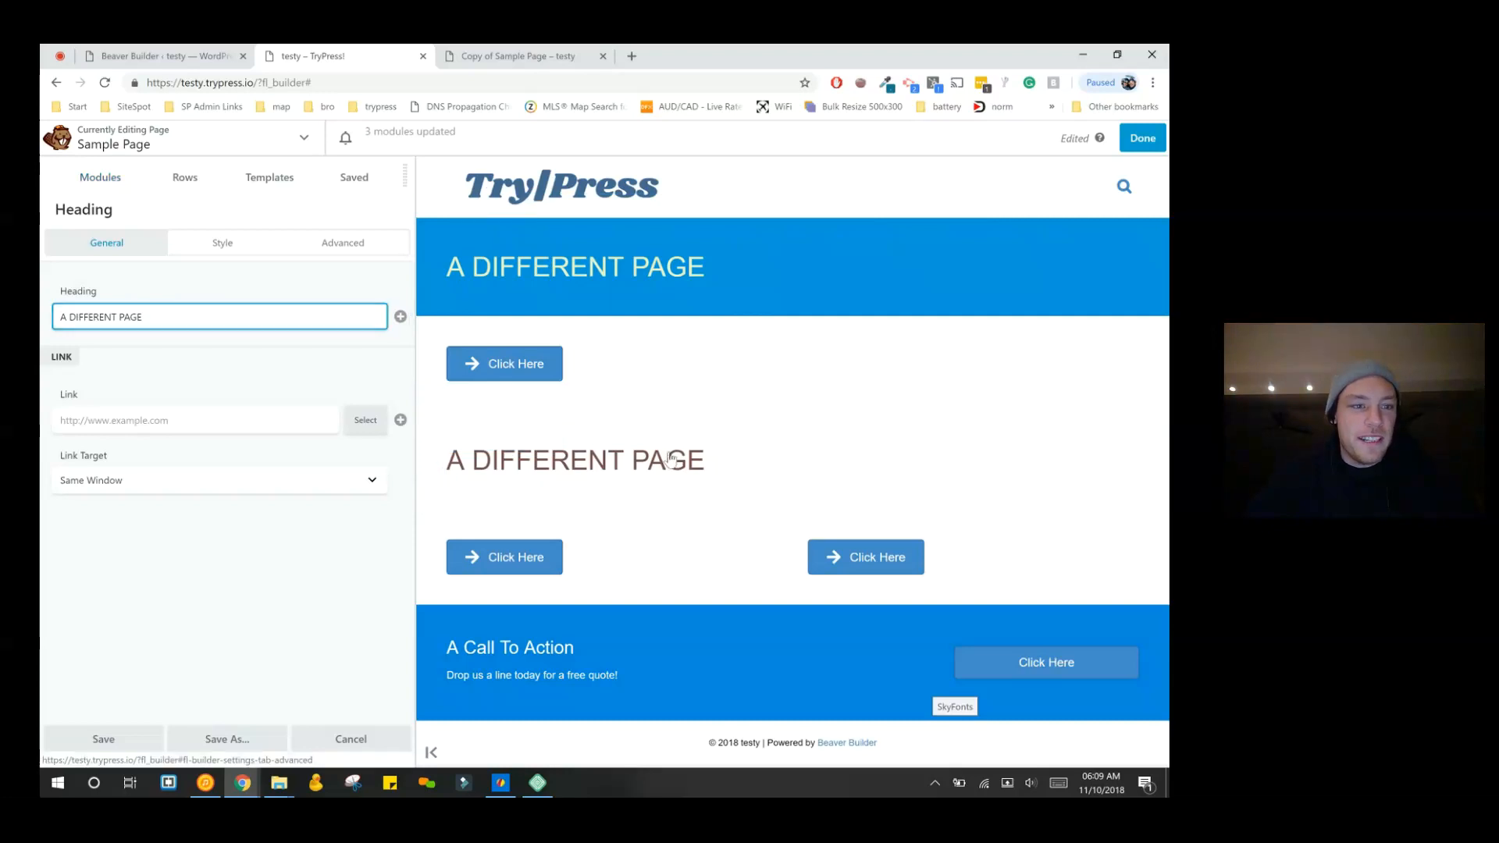
{"action": "left_click", "coordinate": [343, 242]}
{"action": "scroll", "coordinate": [348, 435], "scroll_direction": "down", "scroll_amount": 4}
{"action": "scroll", "coordinate": [348, 435], "scroll_direction": "up", "scroll_amount": 4}
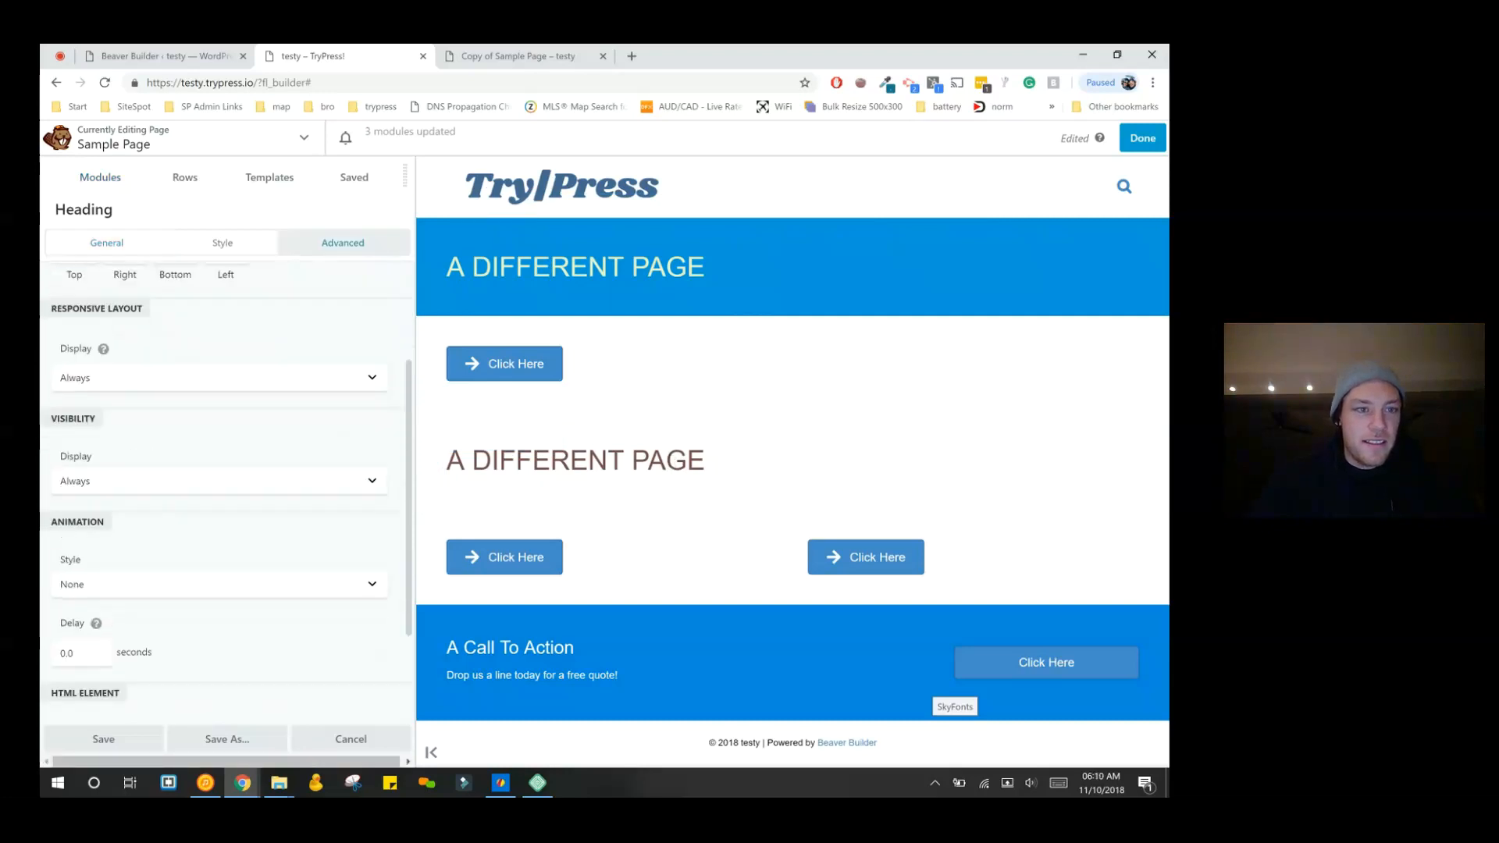
{"action": "left_click", "coordinate": [594, 460]}
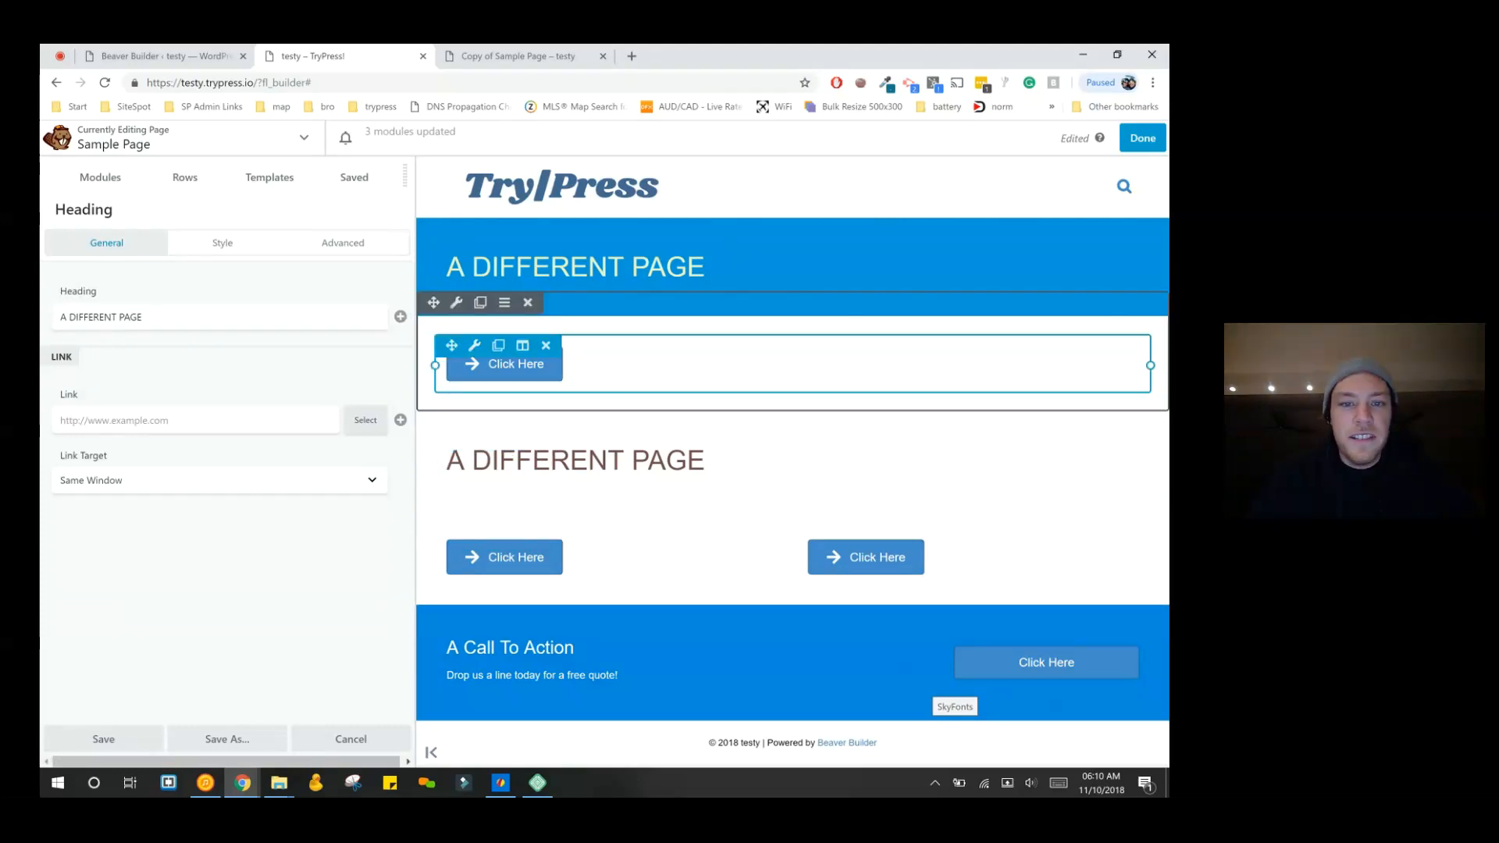
- Replace the arrow icon of the upper Click Here button with a tree icon and apply it with Update All
{"action": "left_click", "coordinate": [515, 365]}
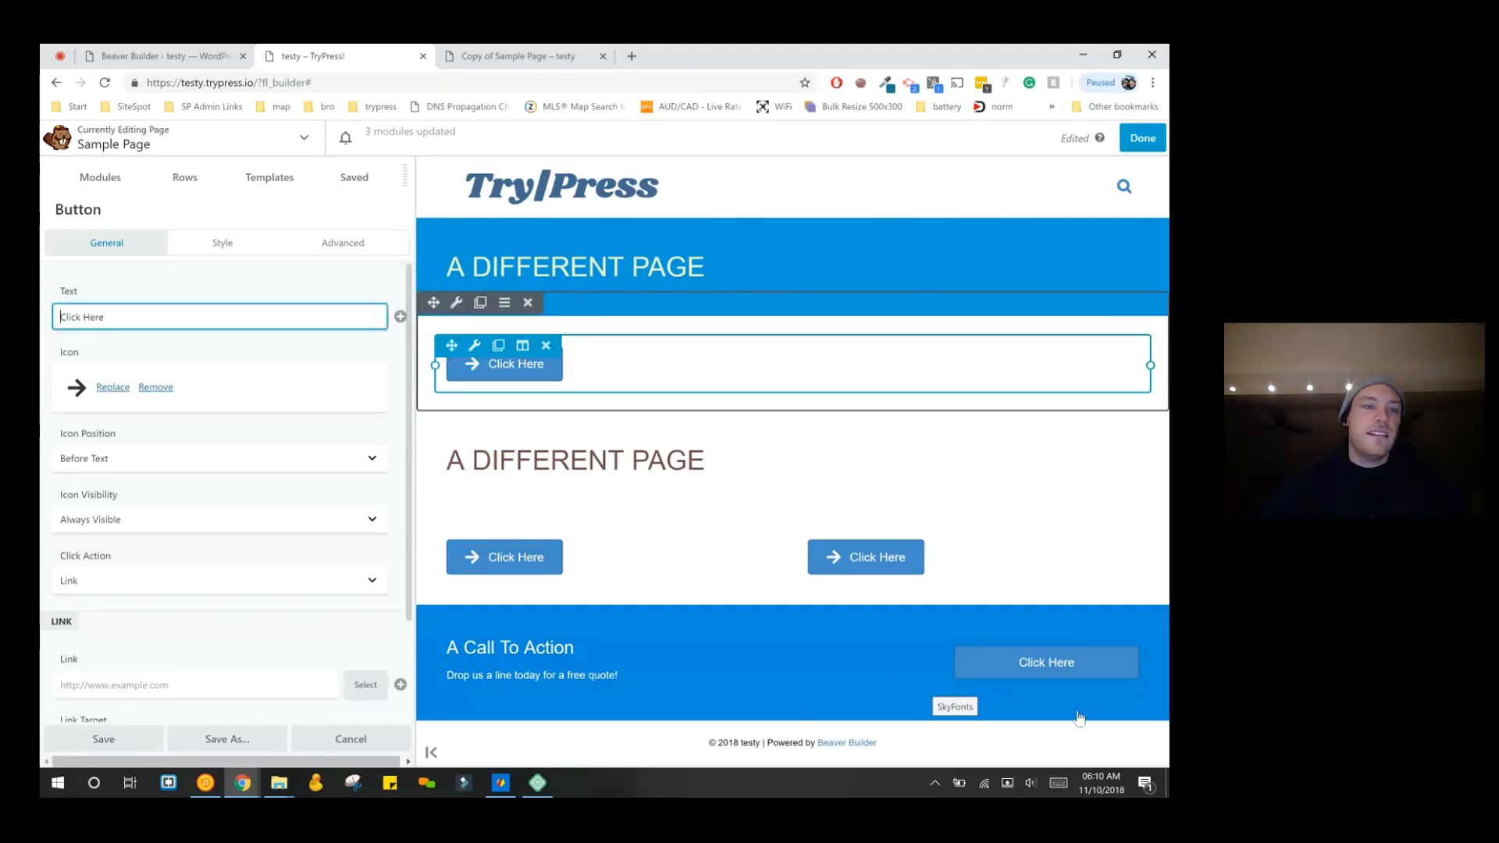
{"action": "left_click", "coordinate": [191, 740]}
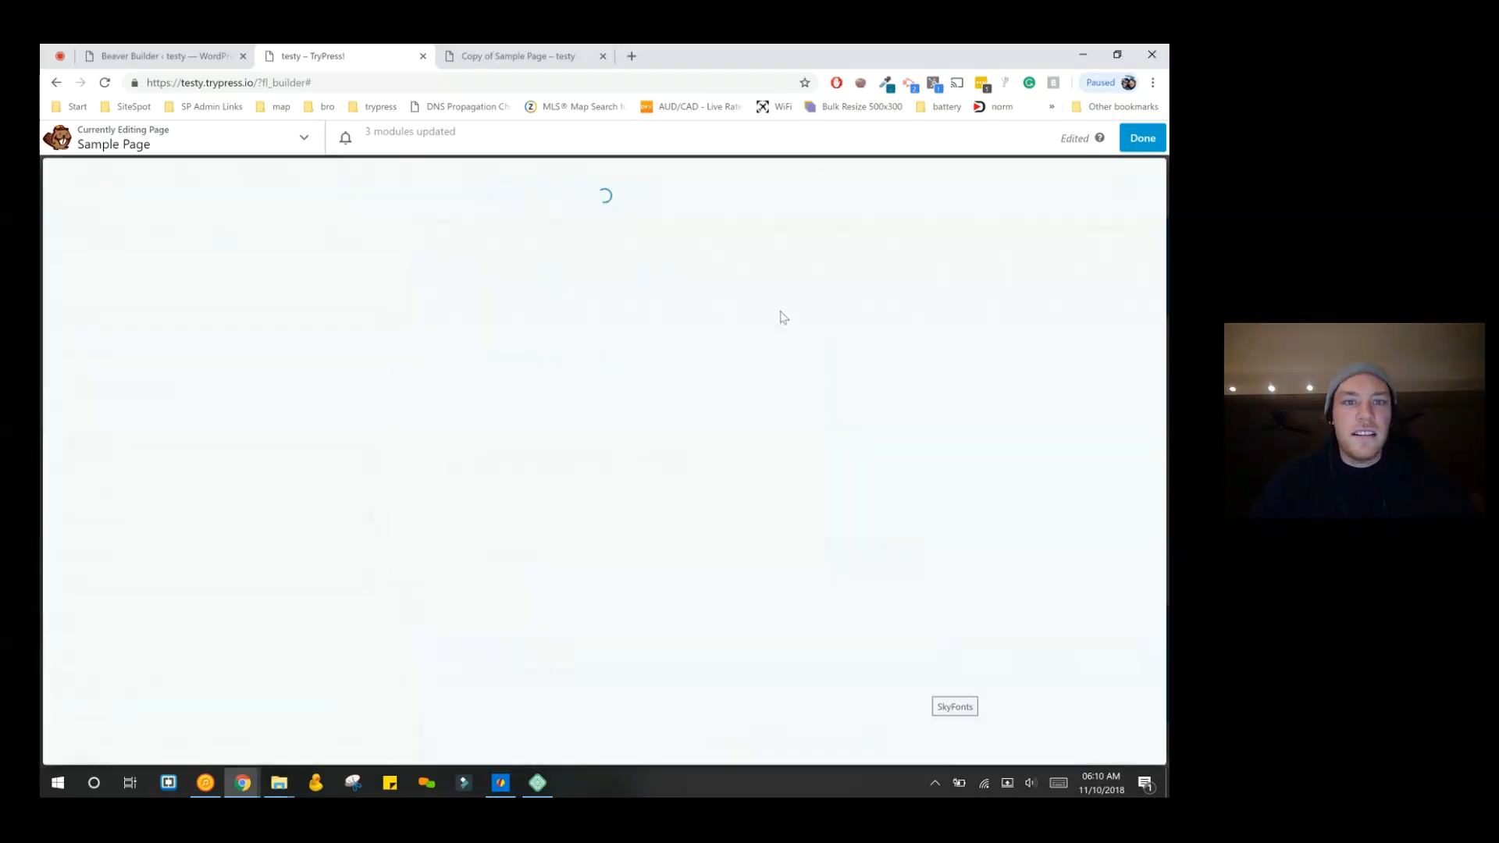
{"action": "left_click", "coordinate": [366, 286]}
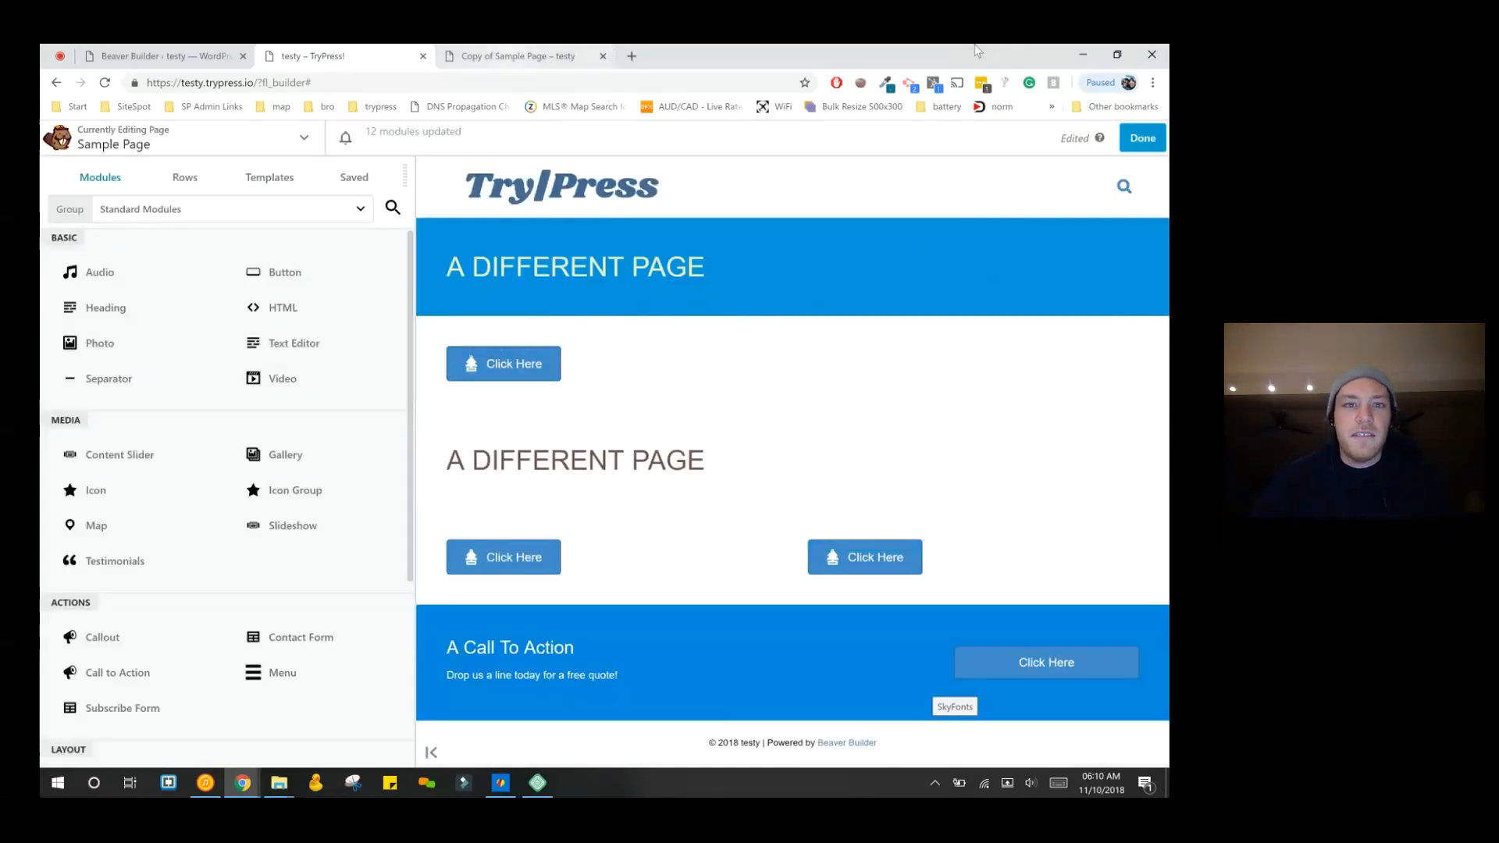
- Reload Copy of Sample Page to check its button icons, and return to Sample Page
{"action": "left_click", "coordinate": [518, 57]}
{"action": "key", "text": "ctrl+r"}
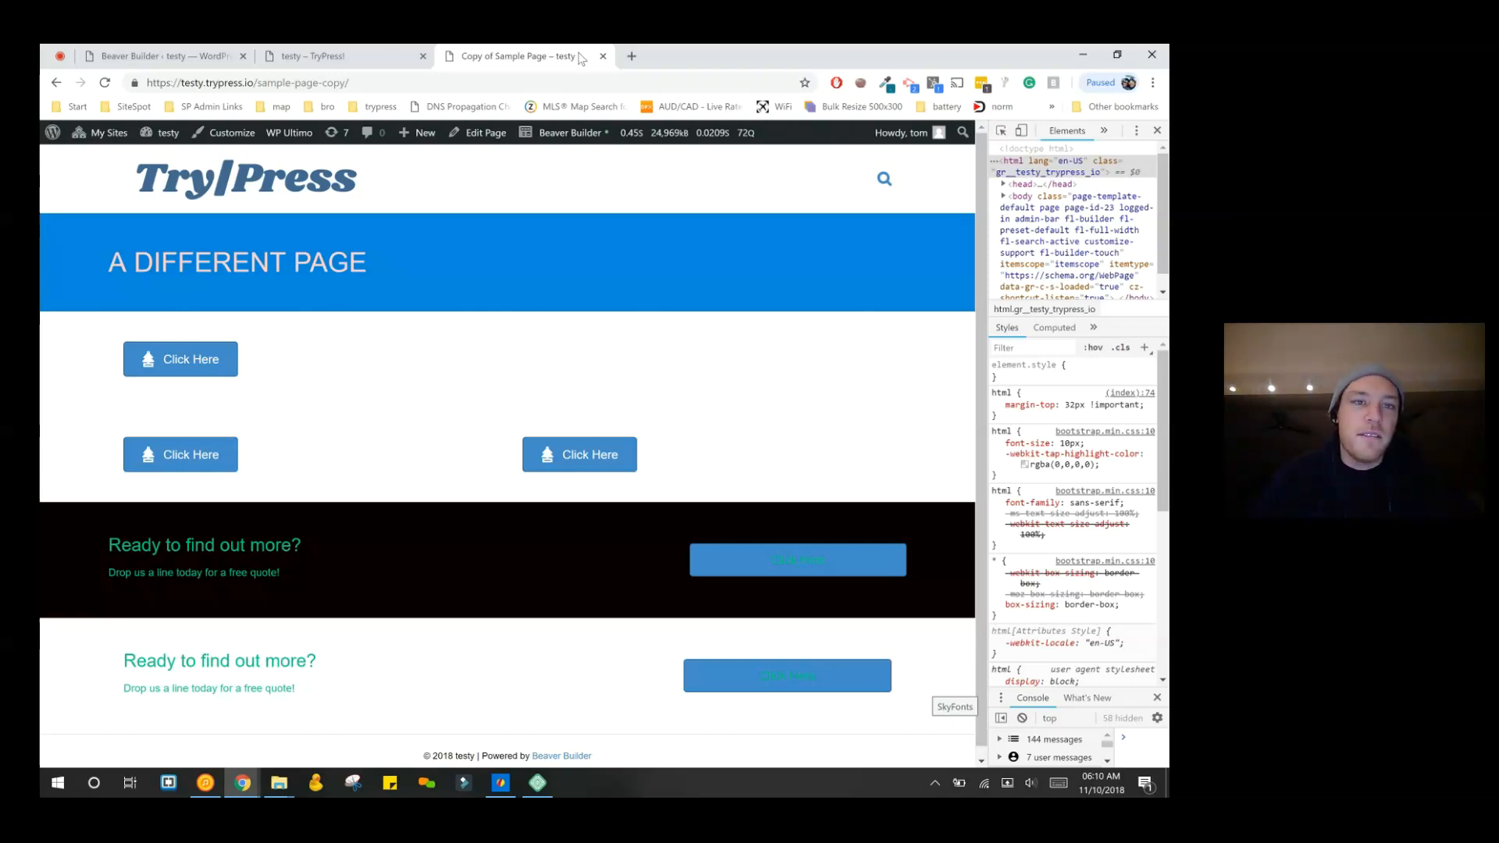
{"action": "left_click", "coordinate": [343, 56]}
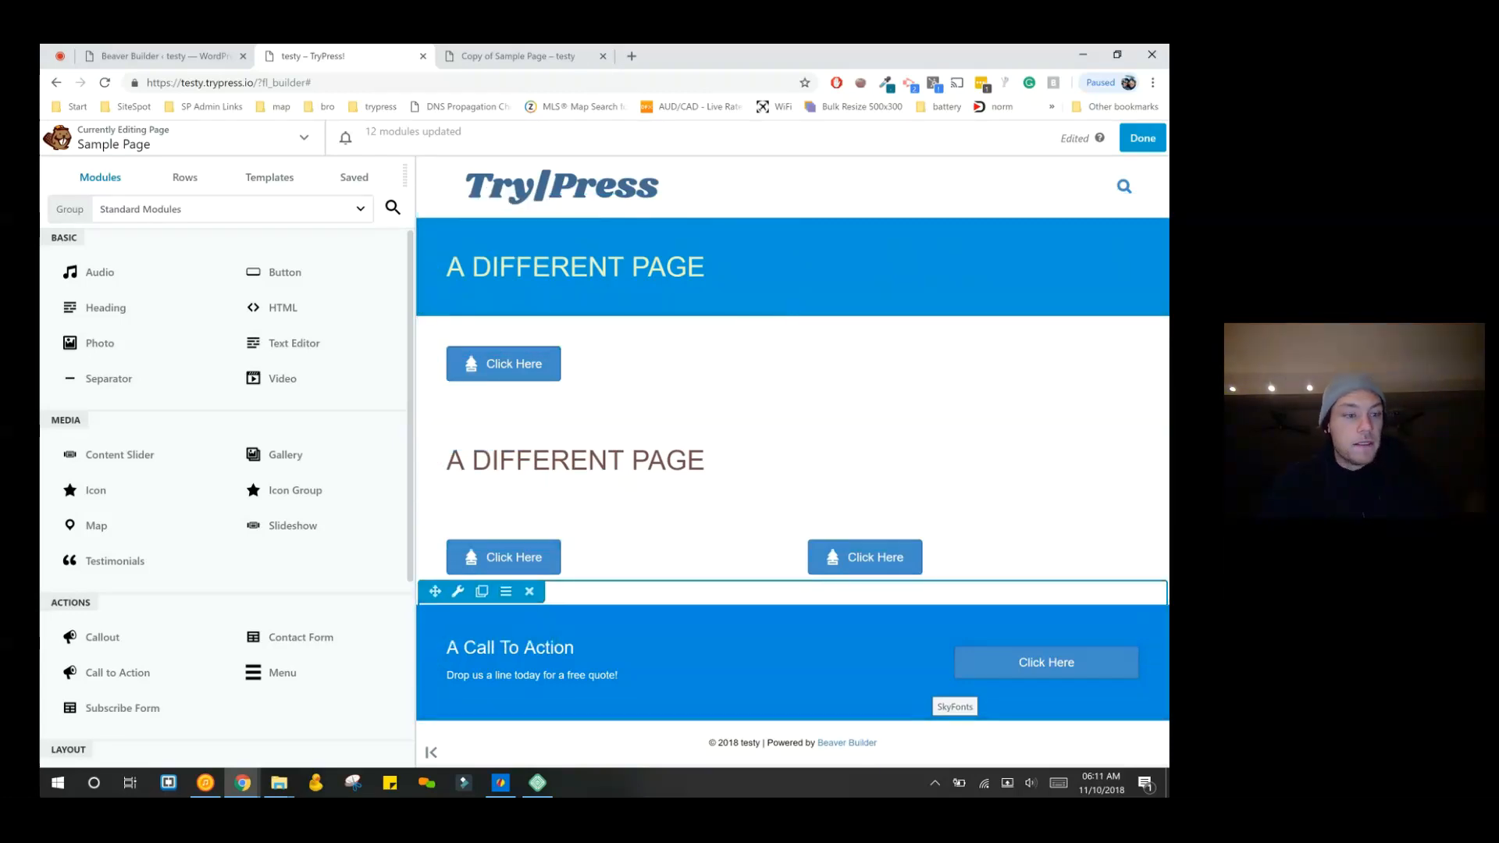
- Open the row settings of the blue call-to-action row and inspect its background color code
{"action": "left_click", "coordinate": [457, 590]}
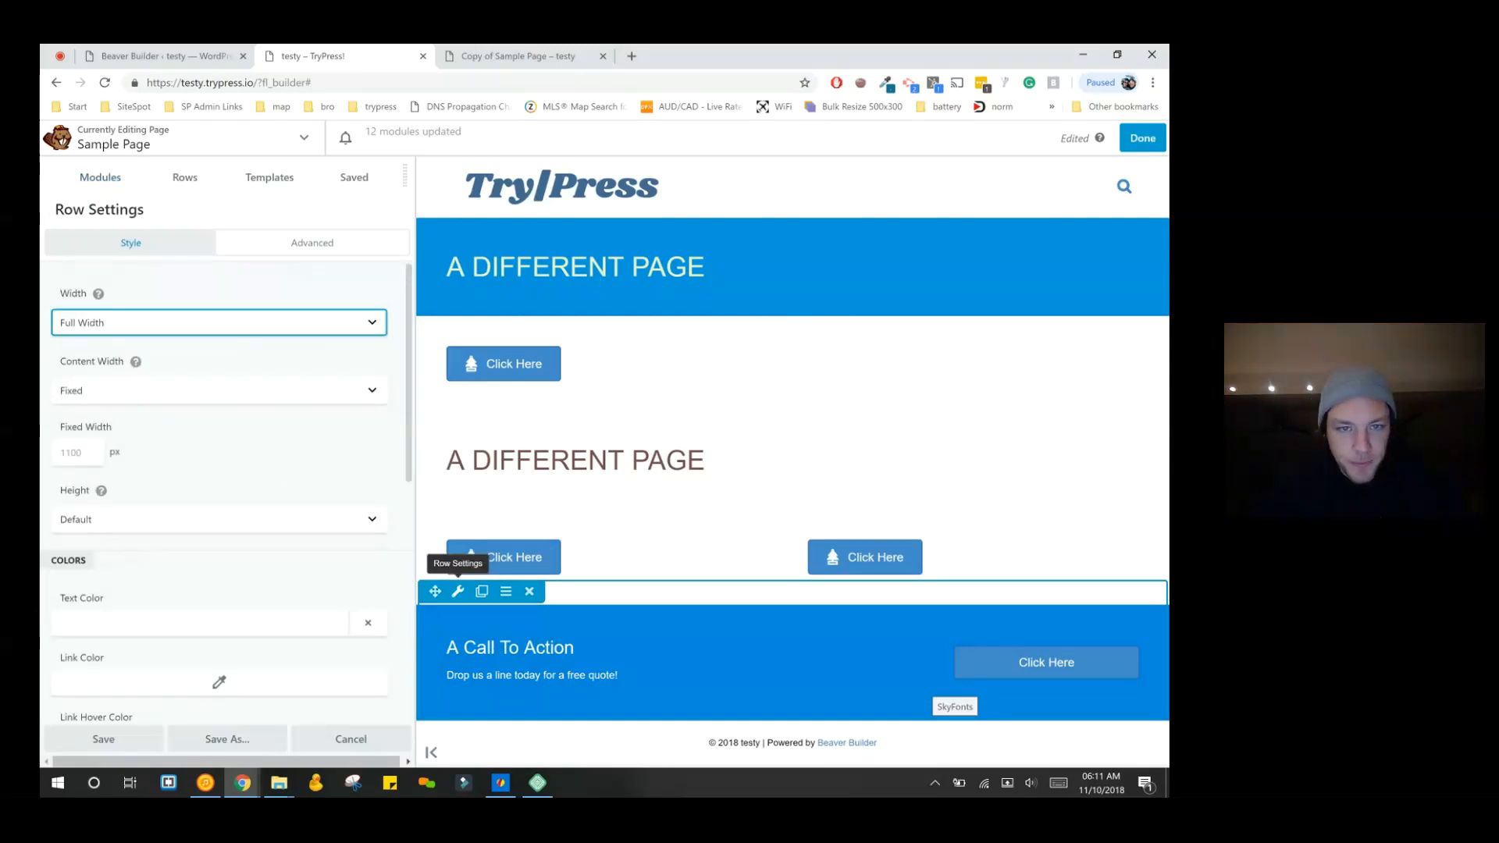
{"action": "scroll", "coordinate": [219, 499], "scroll_direction": "down", "scroll_amount": 6}
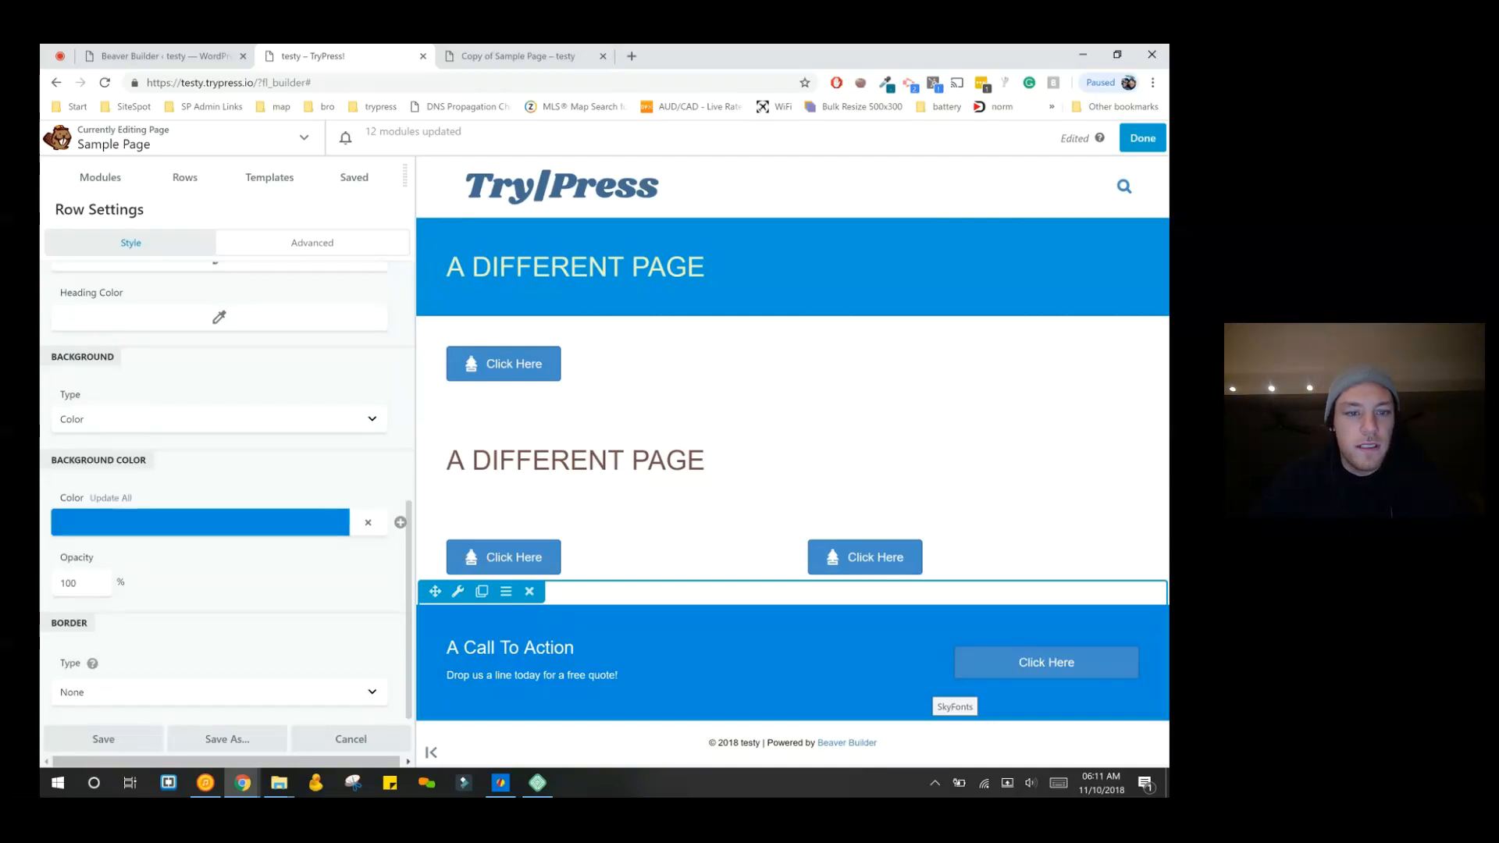
{"action": "left_click", "coordinate": [200, 522]}
{"action": "double_click", "coordinate": [81, 548]}
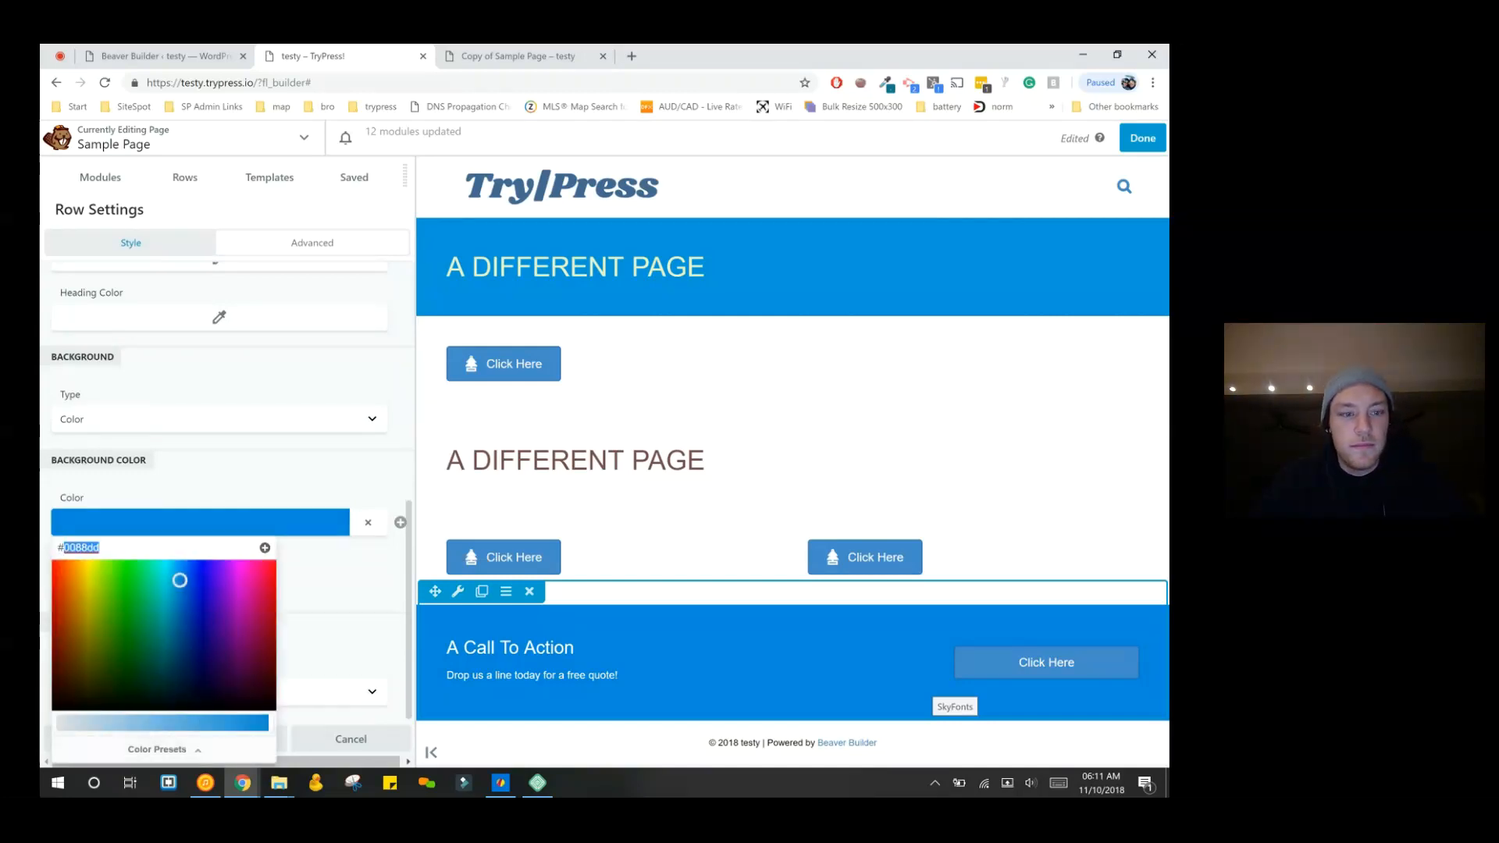
{"action": "left_click", "coordinate": [273, 468]}
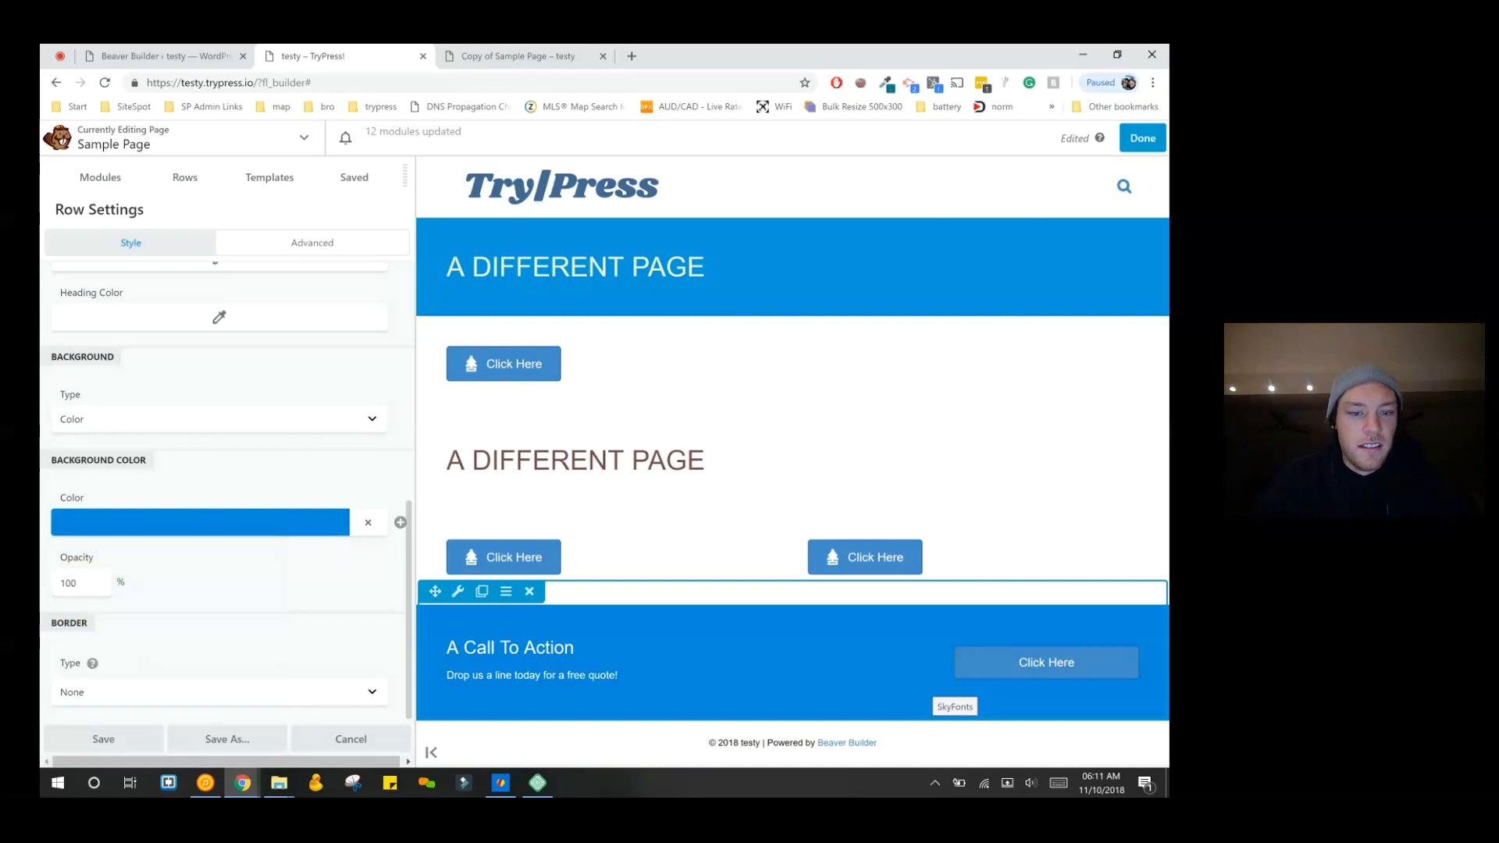
- Reload Copy of Sample Page, look at Beaver Builder's Developer Settings, and return to the Sample Page builder
{"action": "left_click", "coordinate": [518, 56]}
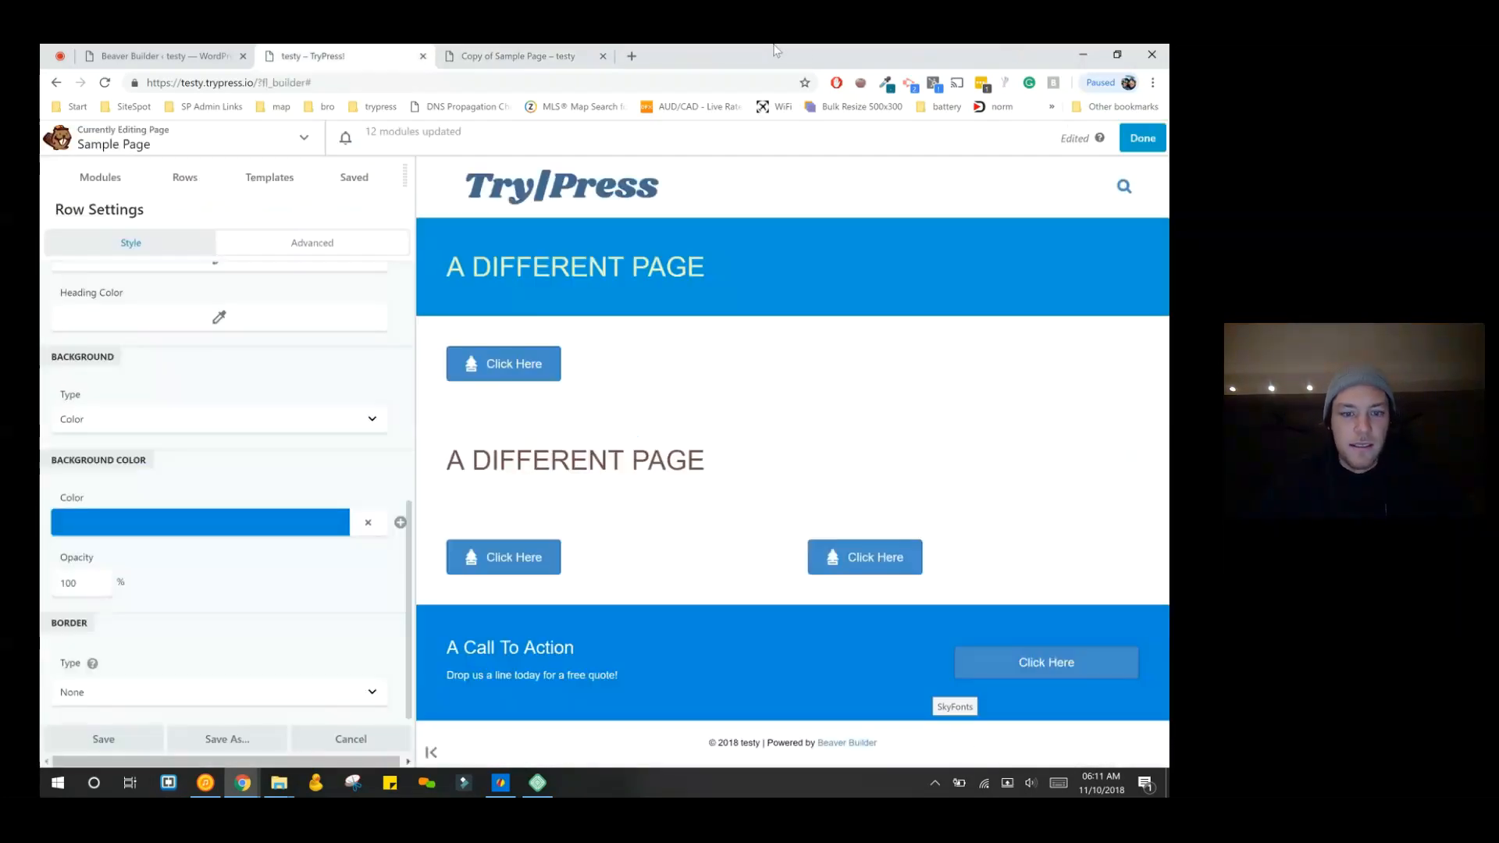
{"action": "left_click", "coordinate": [343, 56]}
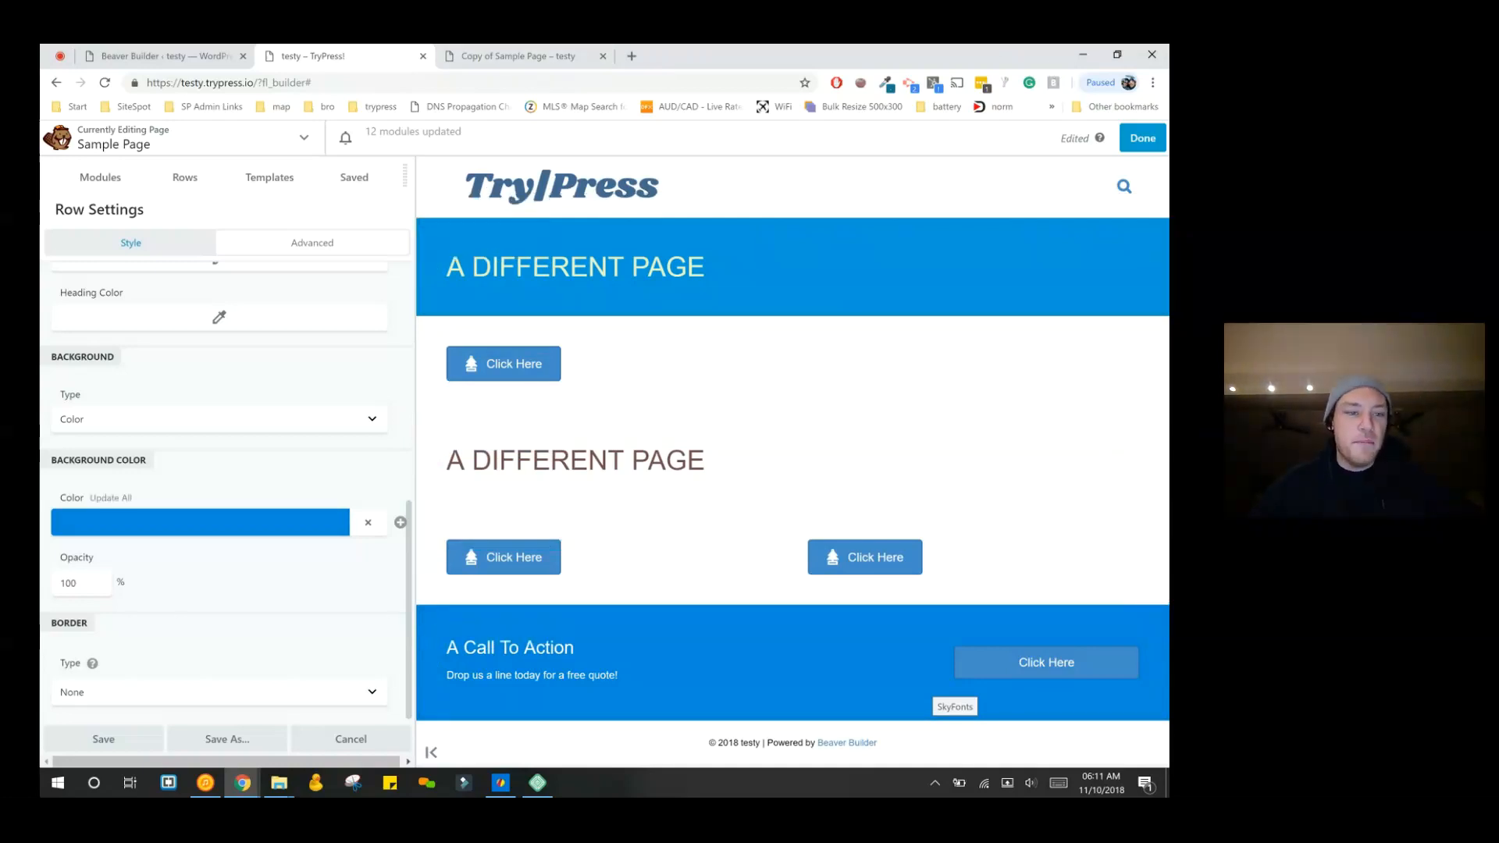
{"action": "left_click", "coordinate": [515, 56]}
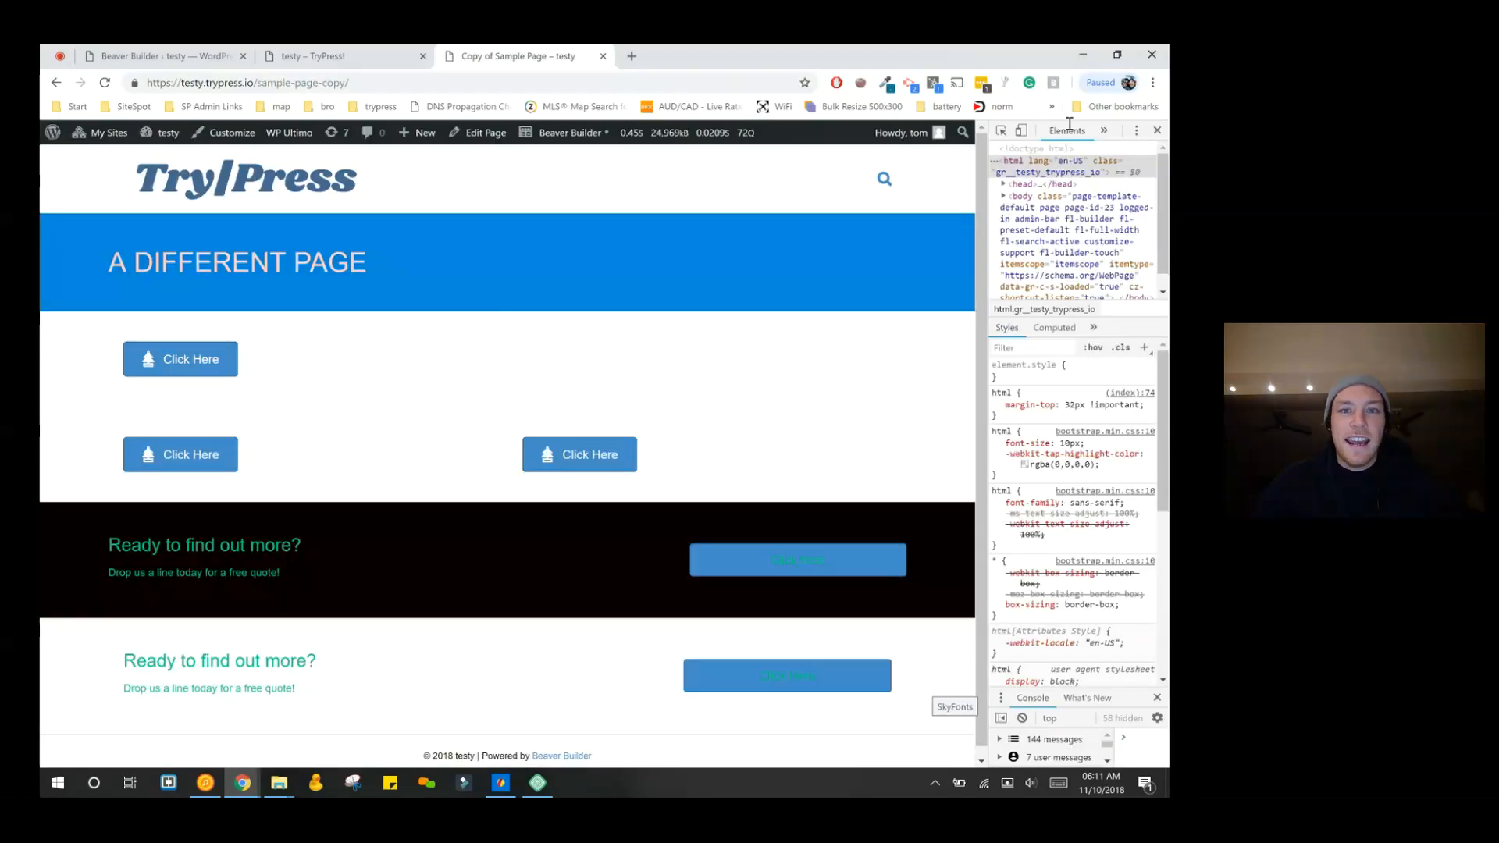
{"action": "key", "text": "F5"}
{"action": "left_click", "coordinate": [343, 56]}
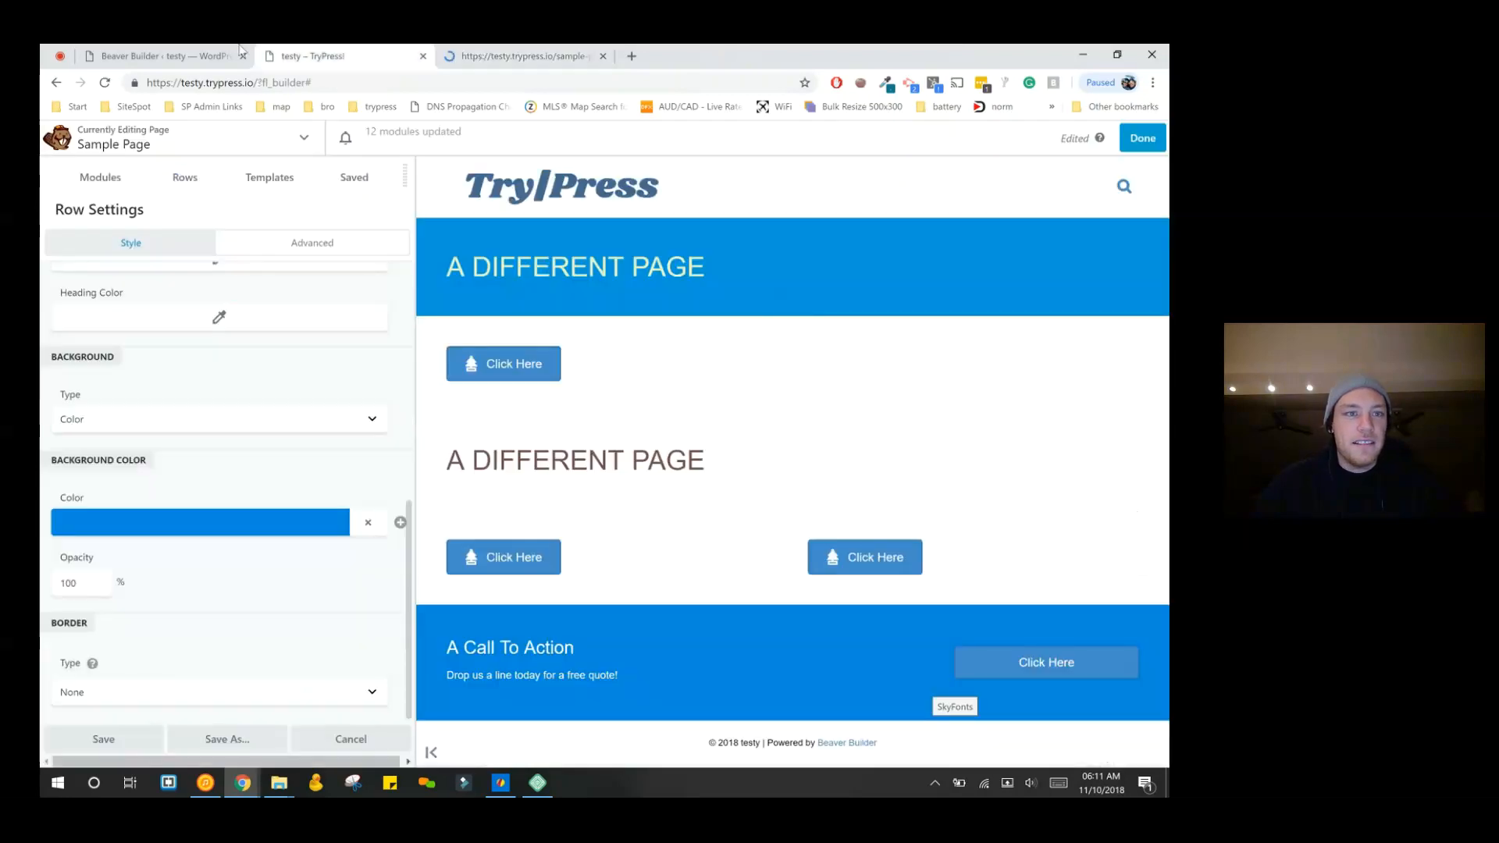
{"action": "left_click", "coordinate": [196, 55]}
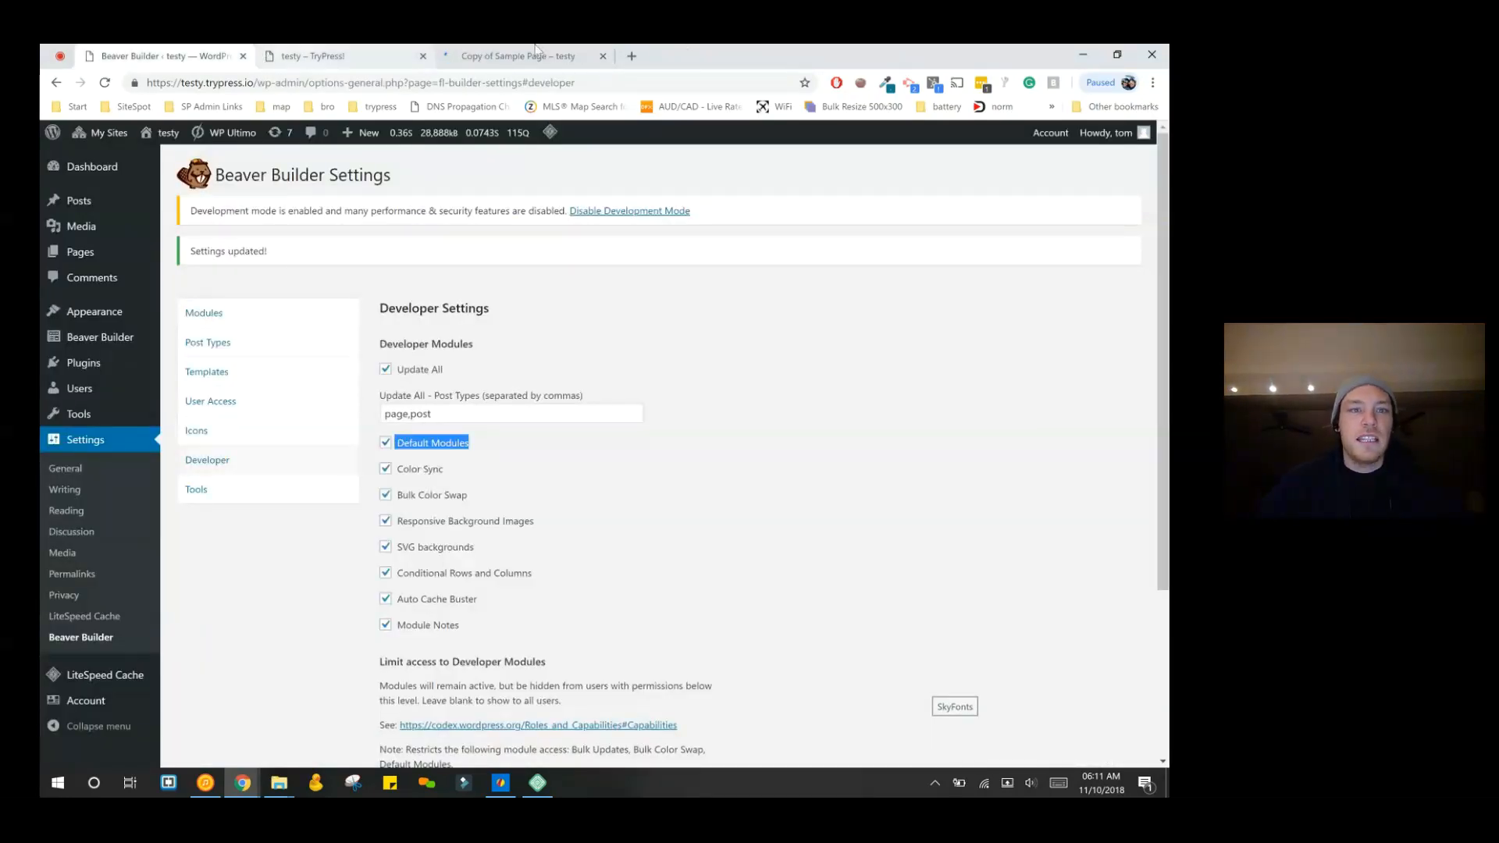
{"action": "left_click", "coordinate": [343, 55]}
{"action": "scroll", "coordinate": [226, 427], "scroll_direction": "up", "scroll_amount": 6}
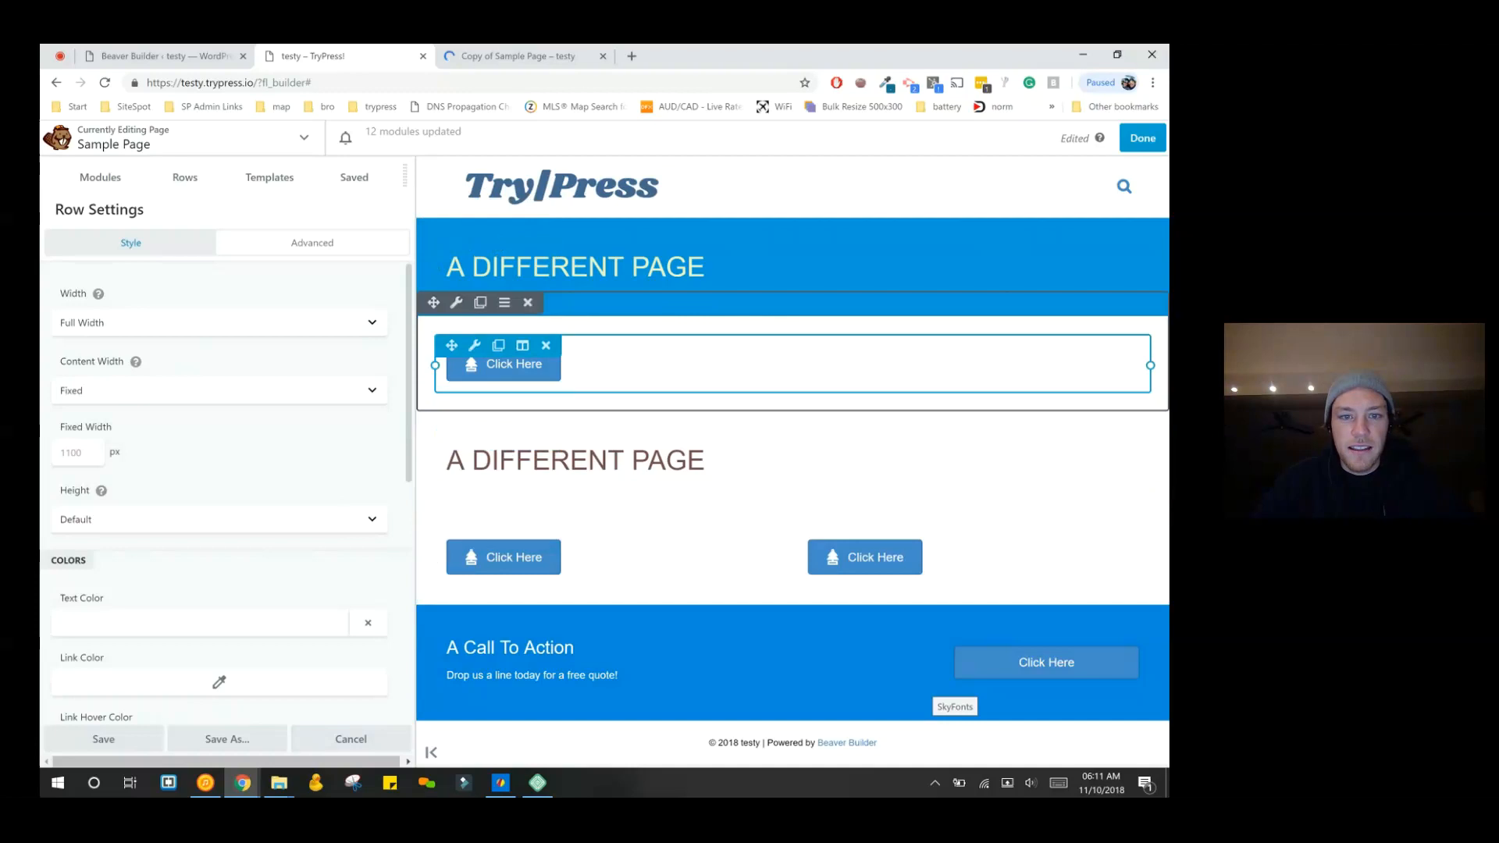
- Set the text of the upper Click Here button on Sample Page to Merry Christmas
{"action": "left_click", "coordinate": [514, 365]}
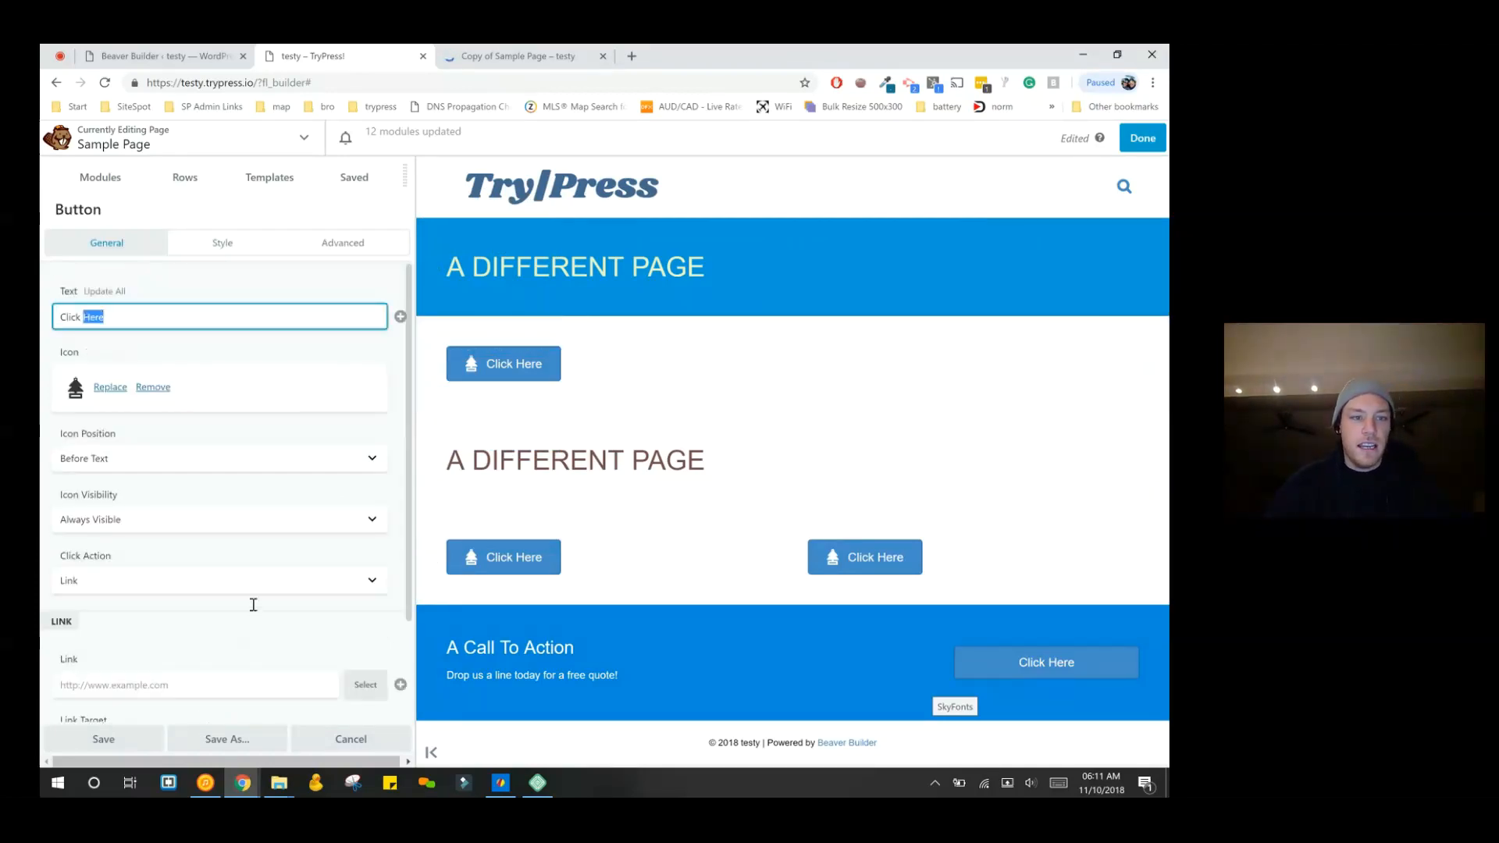
{"action": "key", "text": "ctrl+a"}
{"action": "type", "text": "Mer"}
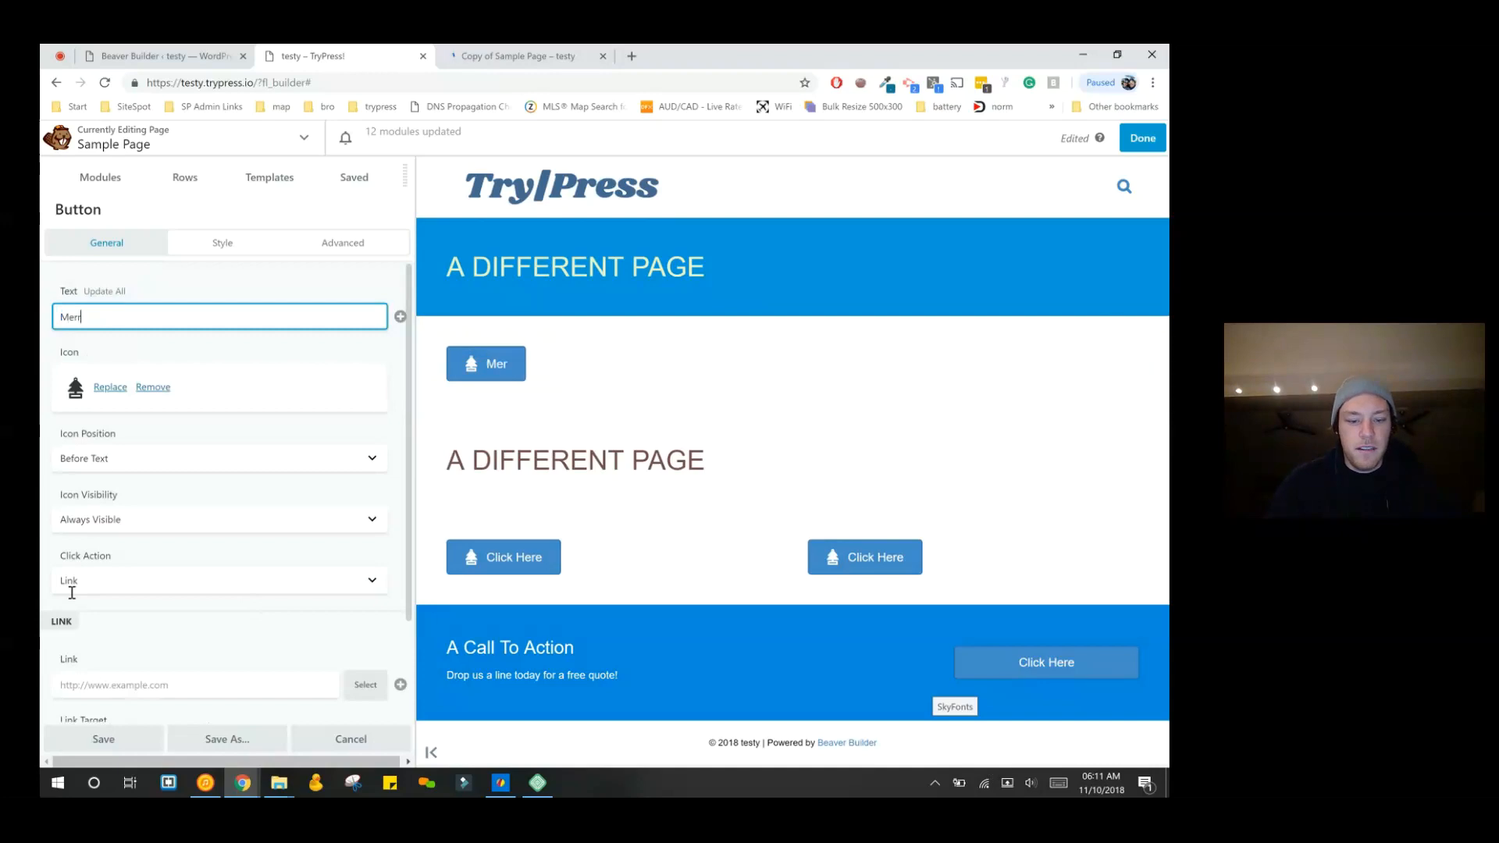
{"action": "type", "text": "ry Christmas"}
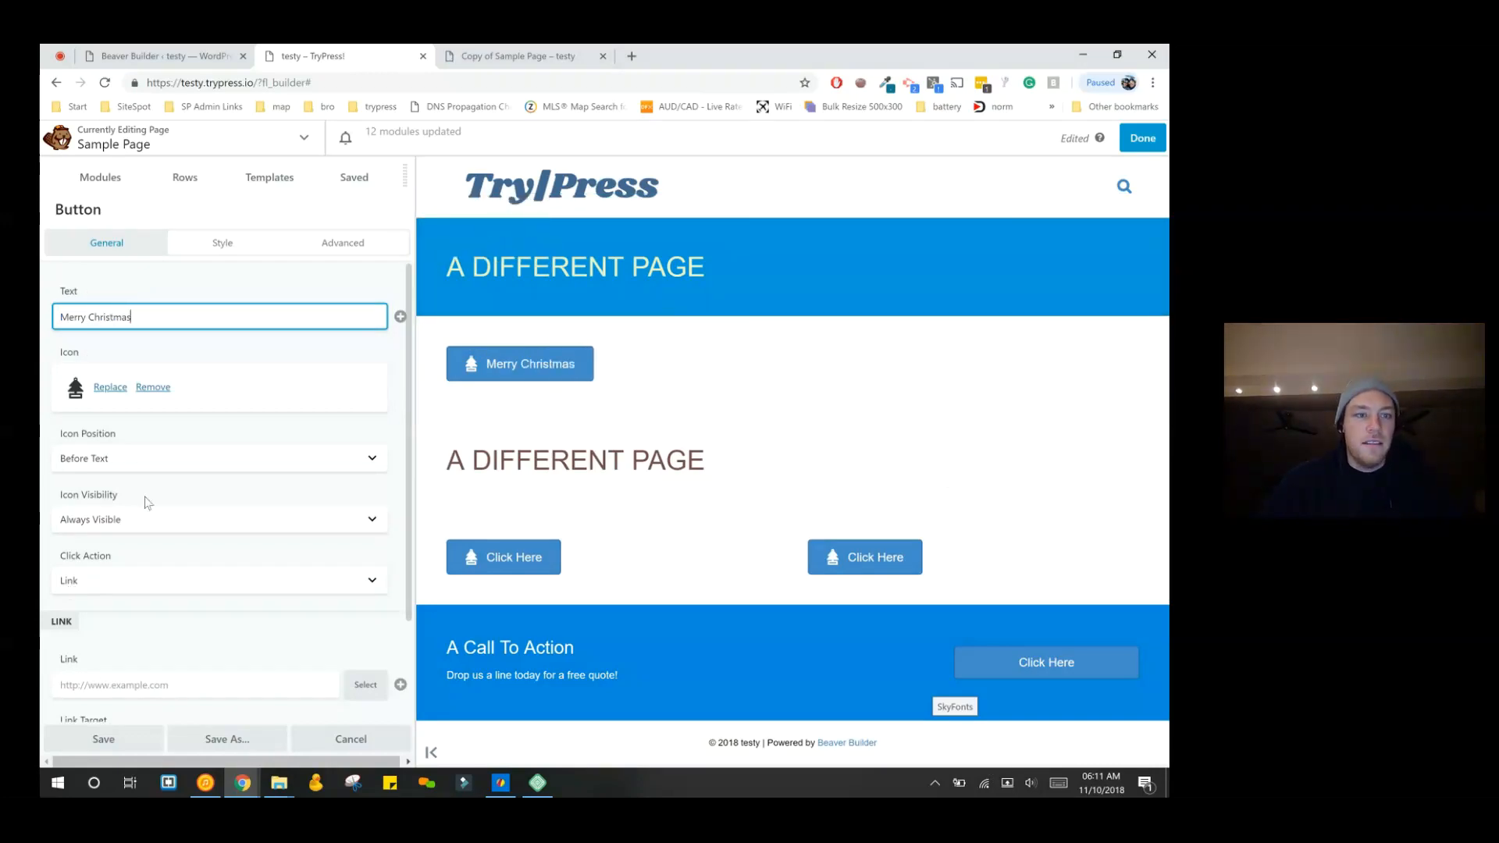
{"action": "scroll", "coordinate": [227, 492], "scroll_direction": "down", "scroll_amount": 1}
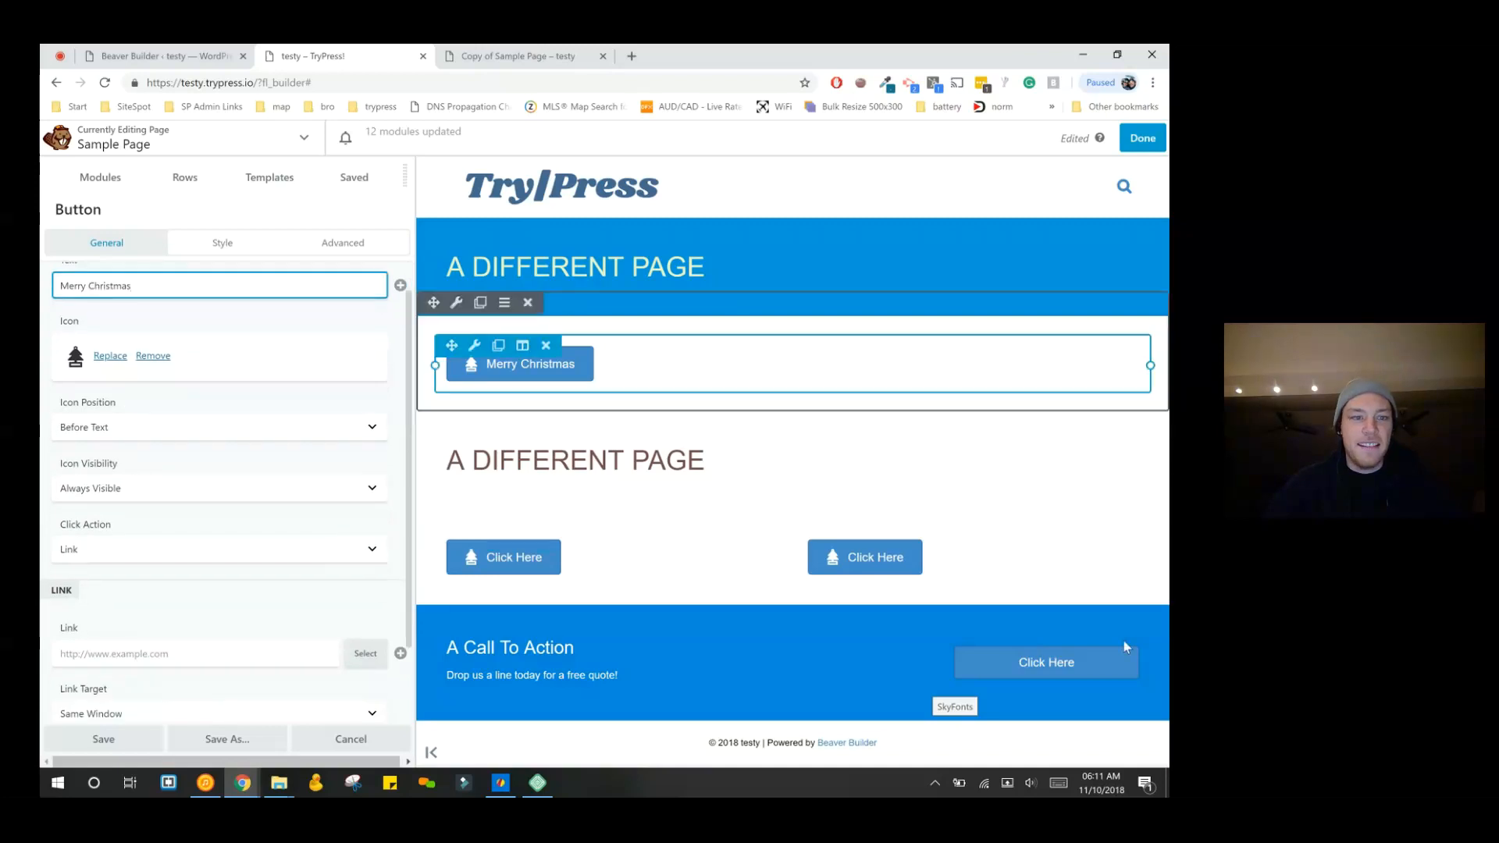
- Set the Merry Christmas button's background color to dark green #007a02 and save the module
{"action": "left_click", "coordinate": [222, 243]}
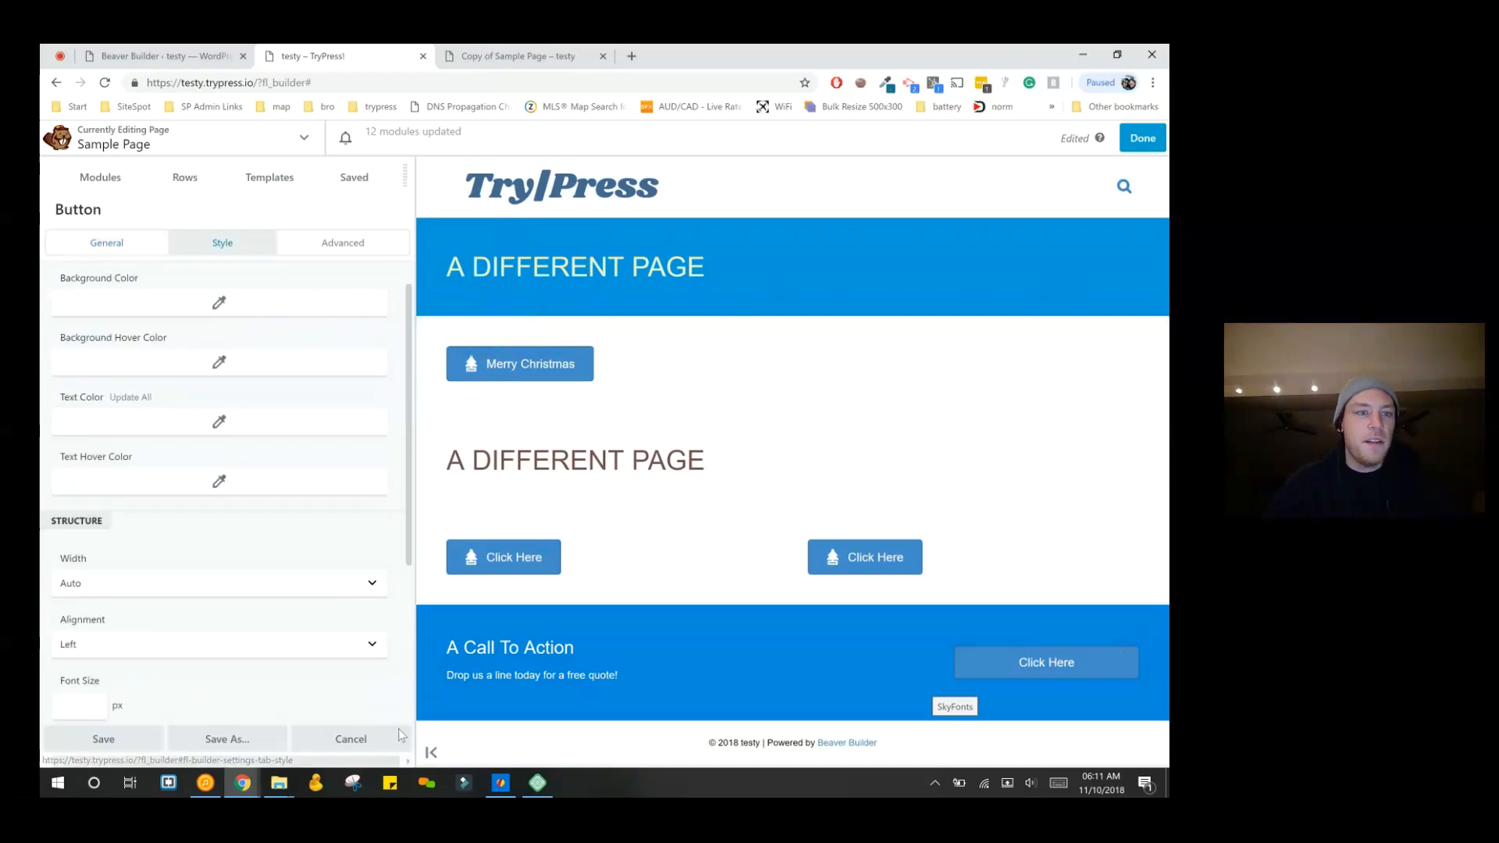
{"action": "left_click", "coordinate": [219, 302]}
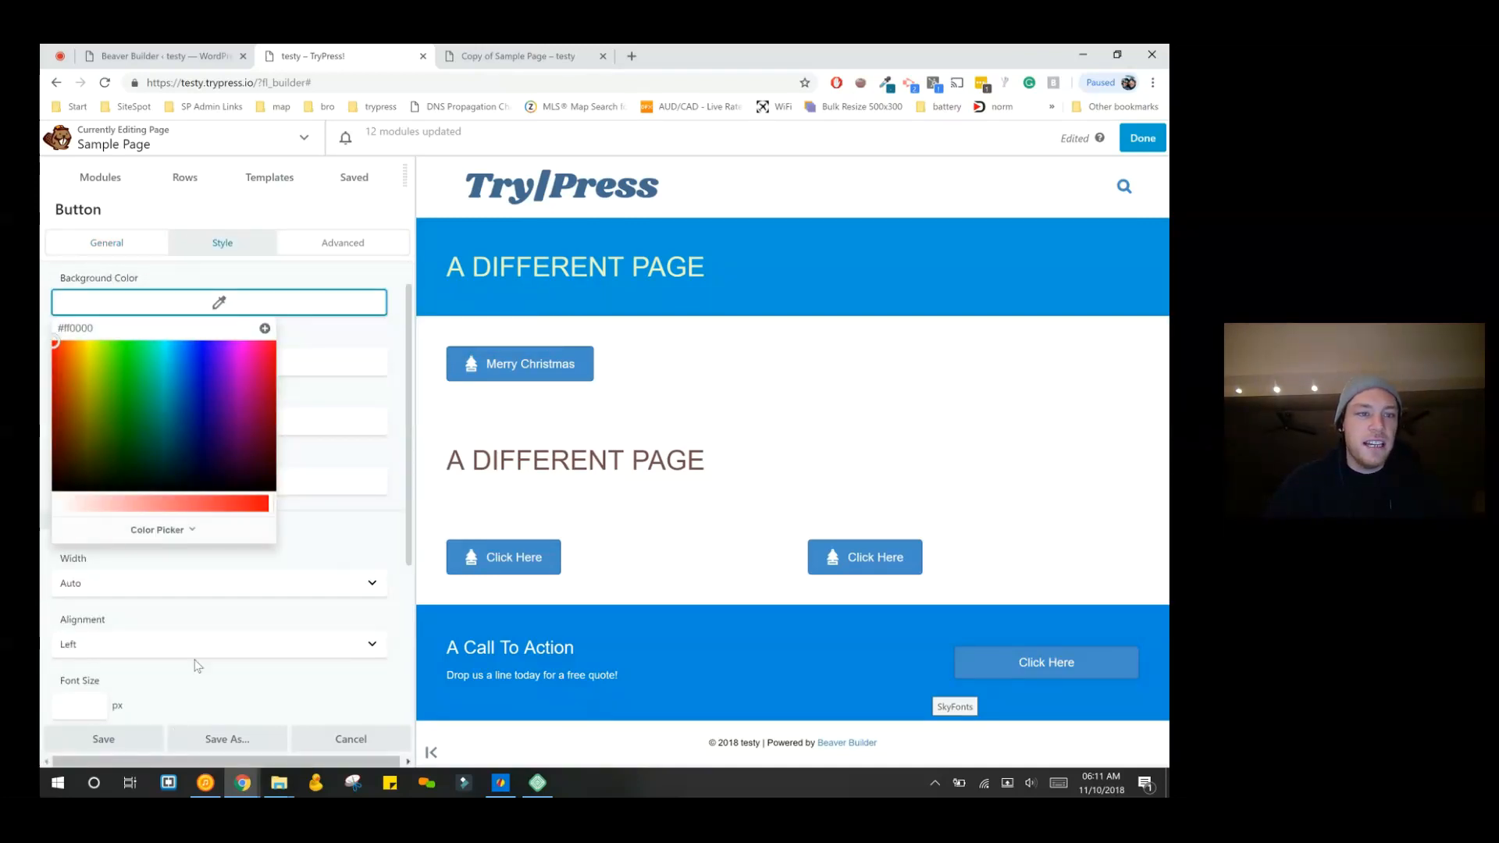
{"action": "left_click_drag", "start_coordinate": [117, 367], "coordinate": [133, 341]}
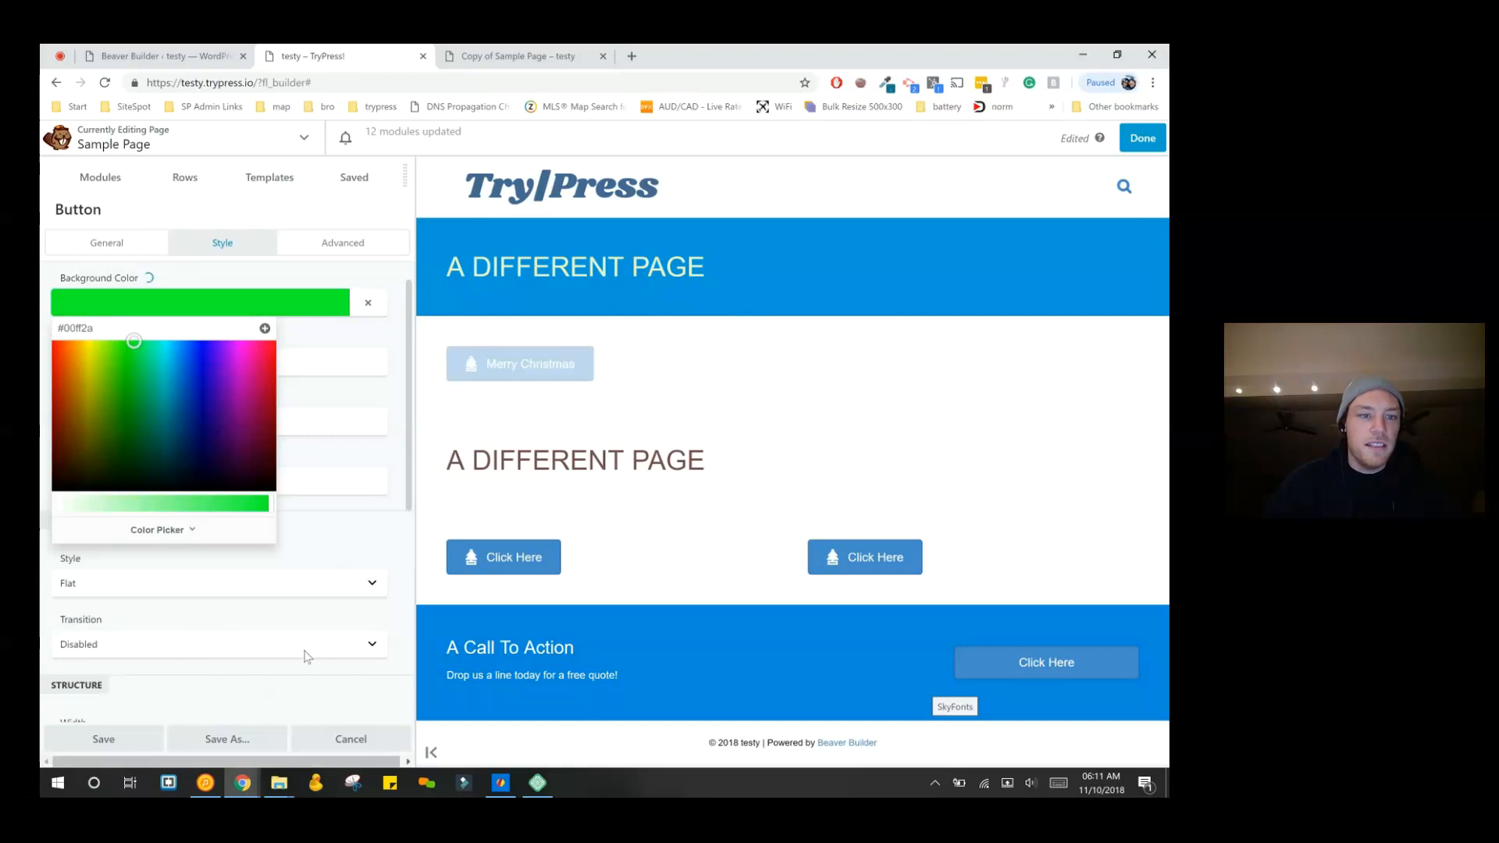
{"action": "left_click_drag", "start_coordinate": [134, 341], "coordinate": [129, 418]}
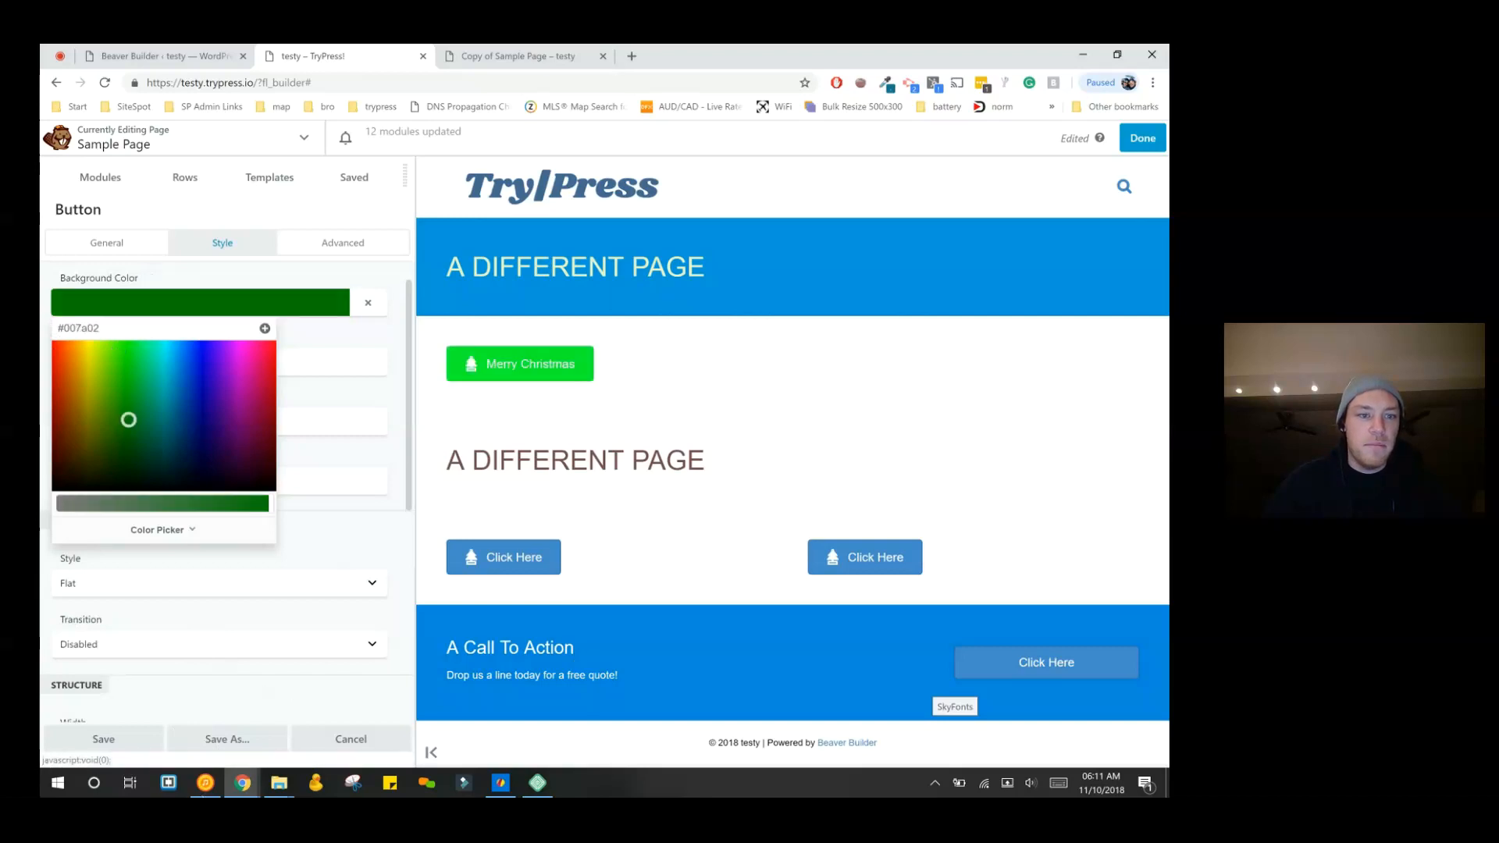
{"action": "left_click", "coordinate": [635, 625]}
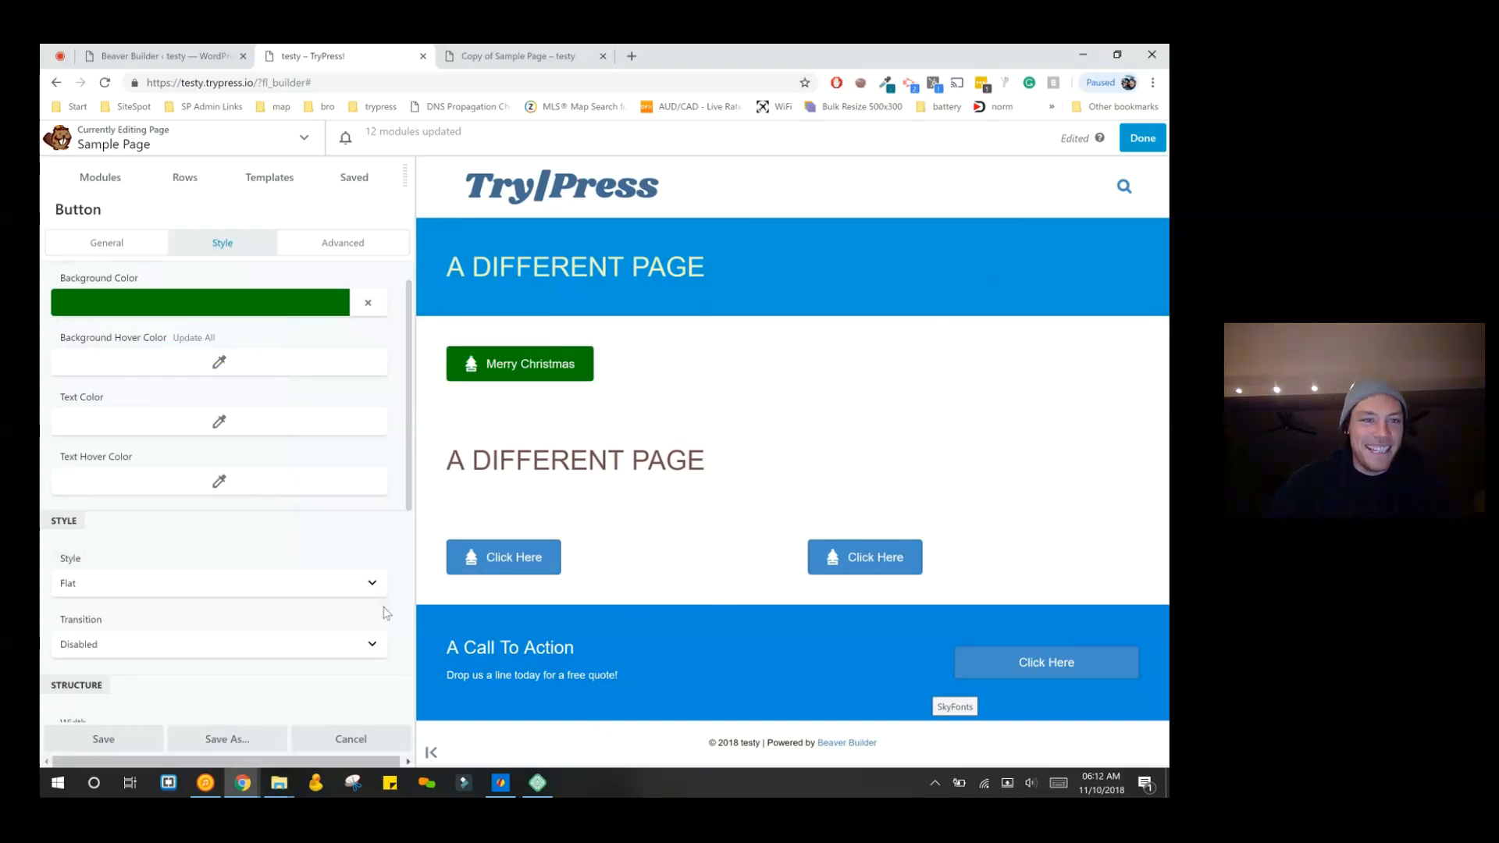
{"action": "scroll", "coordinate": [301, 676], "scroll_direction": "down", "scroll_amount": 5}
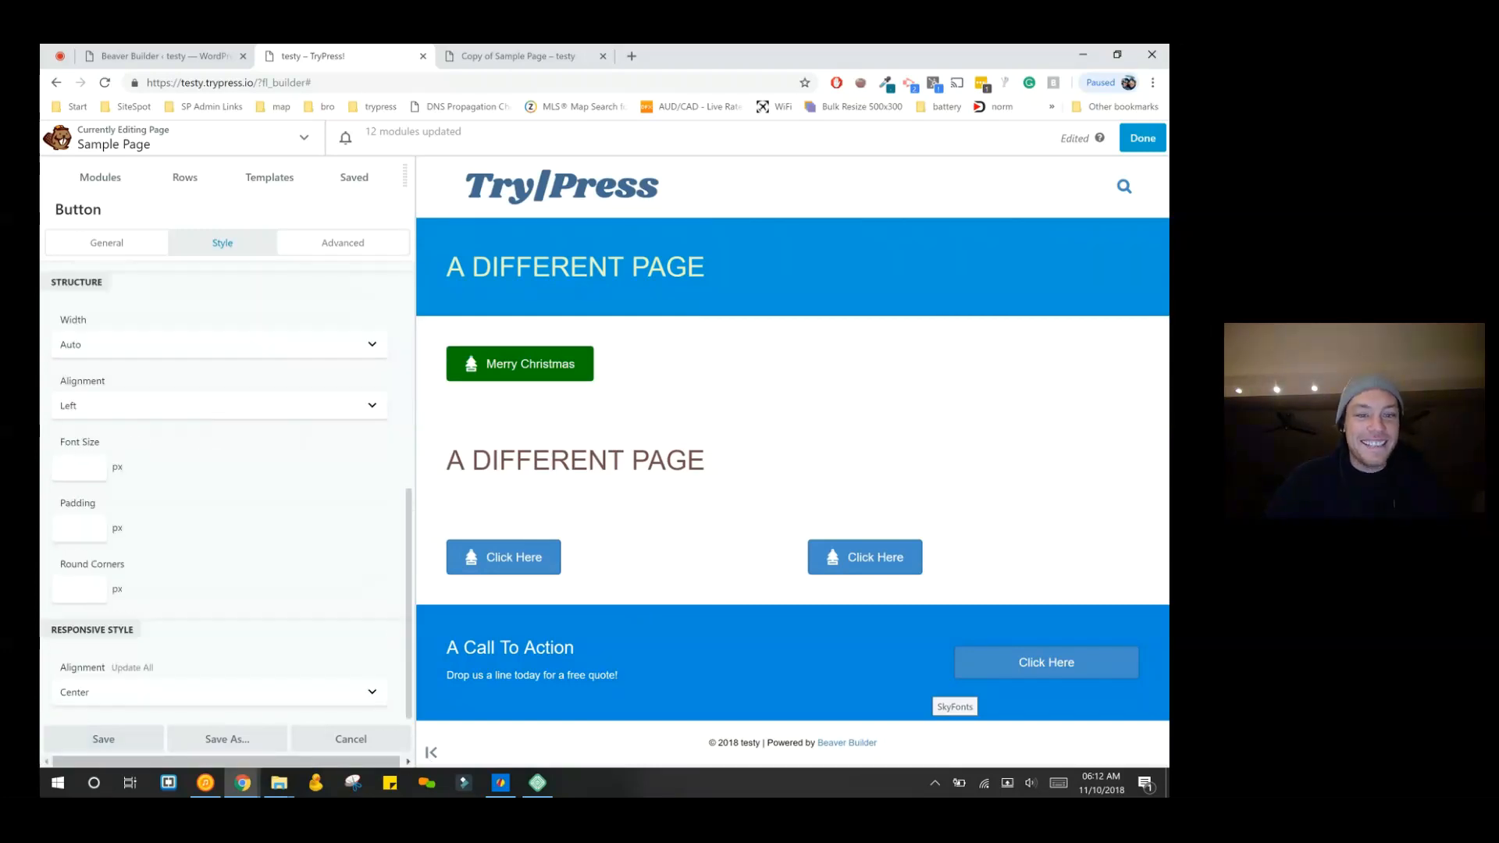
{"action": "scroll", "coordinate": [182, 273], "scroll_direction": "up", "scroll_amount": 5}
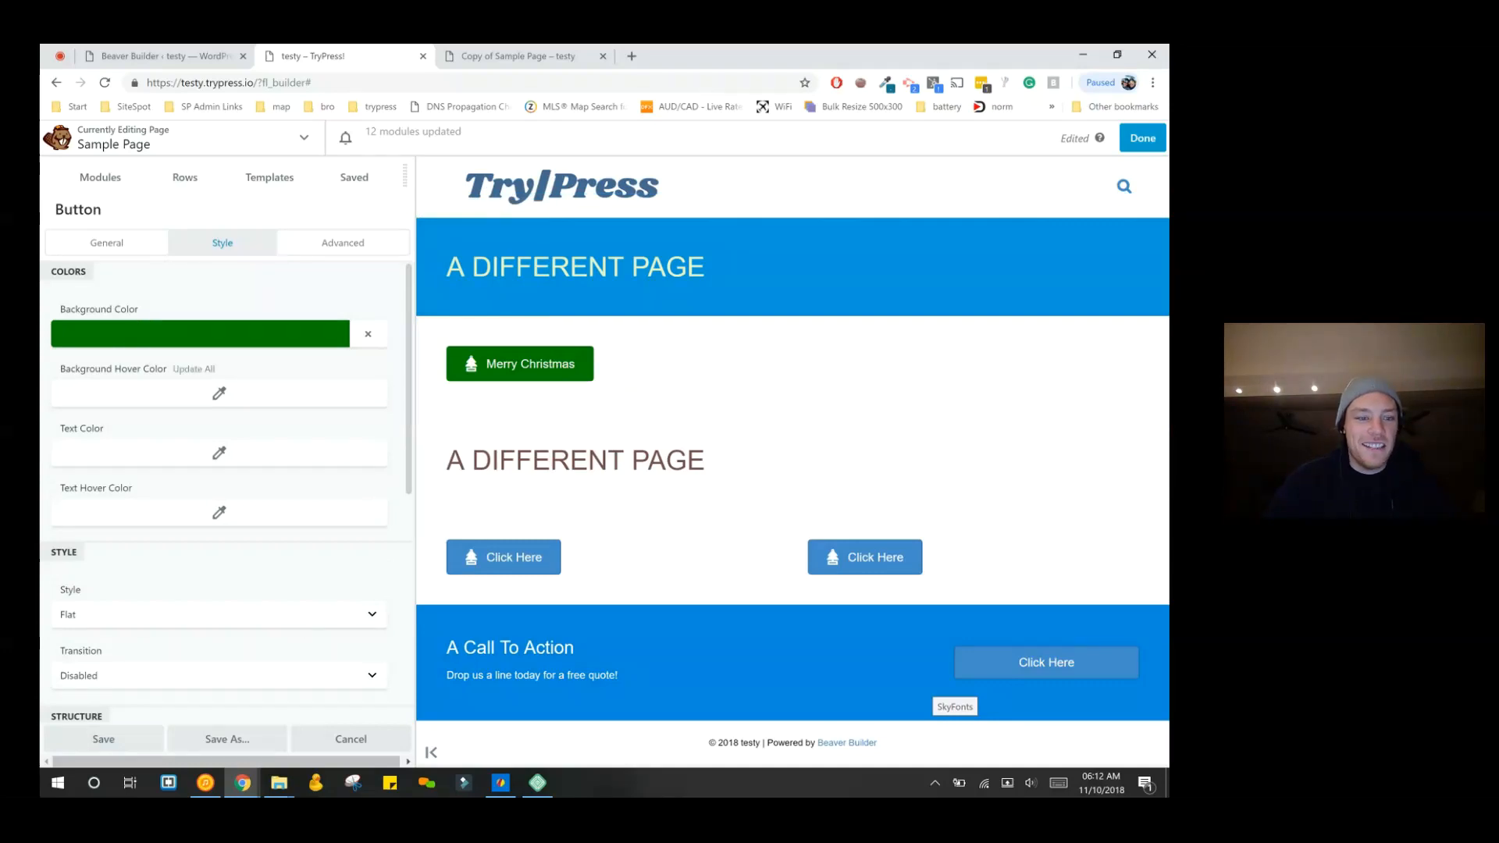
{"action": "left_click", "coordinate": [136, 738]}
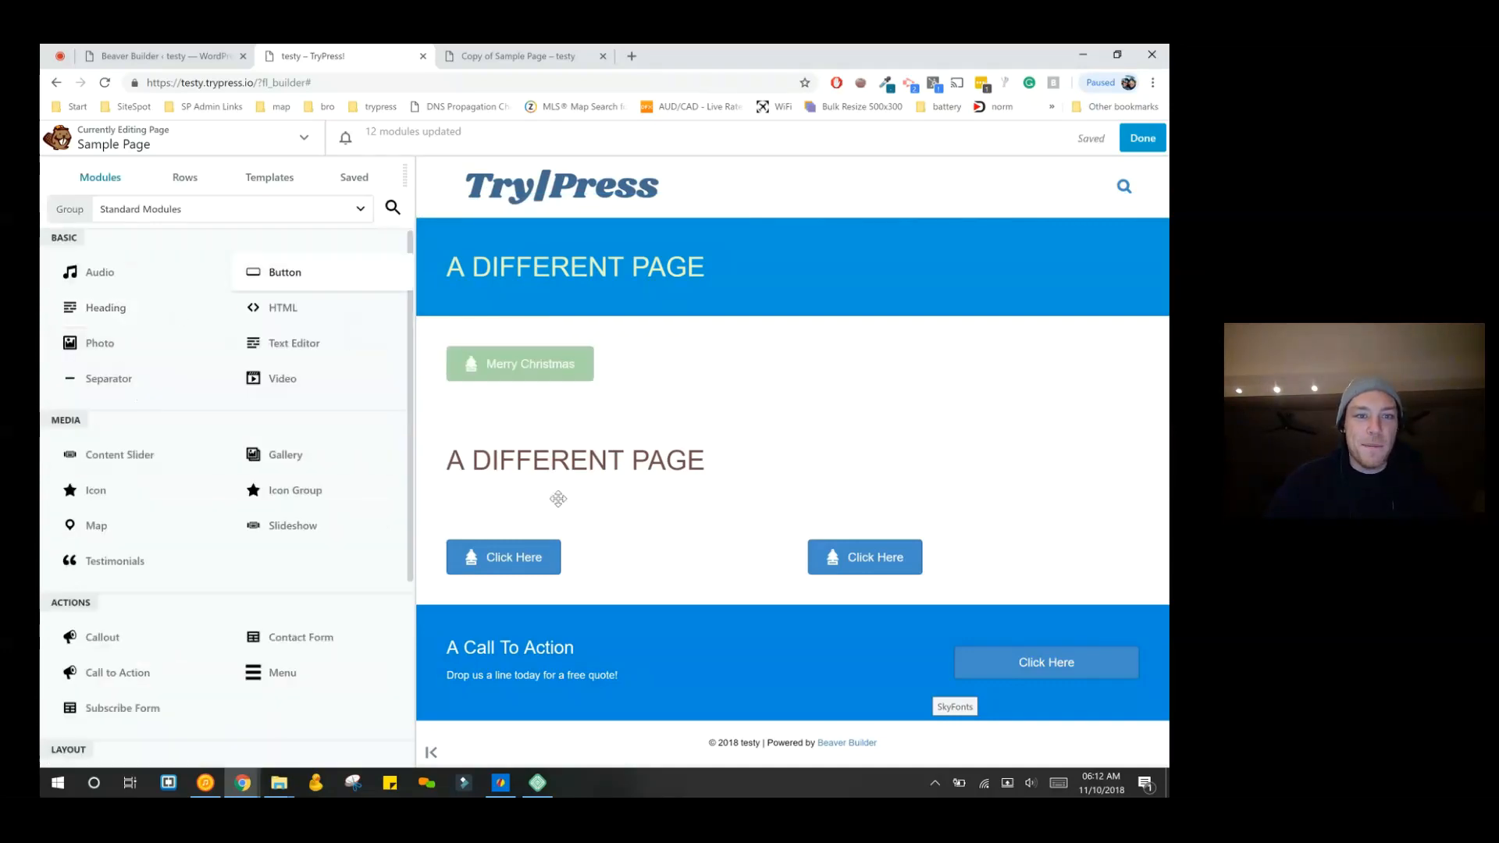
- Add a new Button module above the Merry Christmas button on Sample Page, and delete it again
{"action": "left_click_drag", "start_coordinate": [570, 515], "coordinate": [625, 459]}
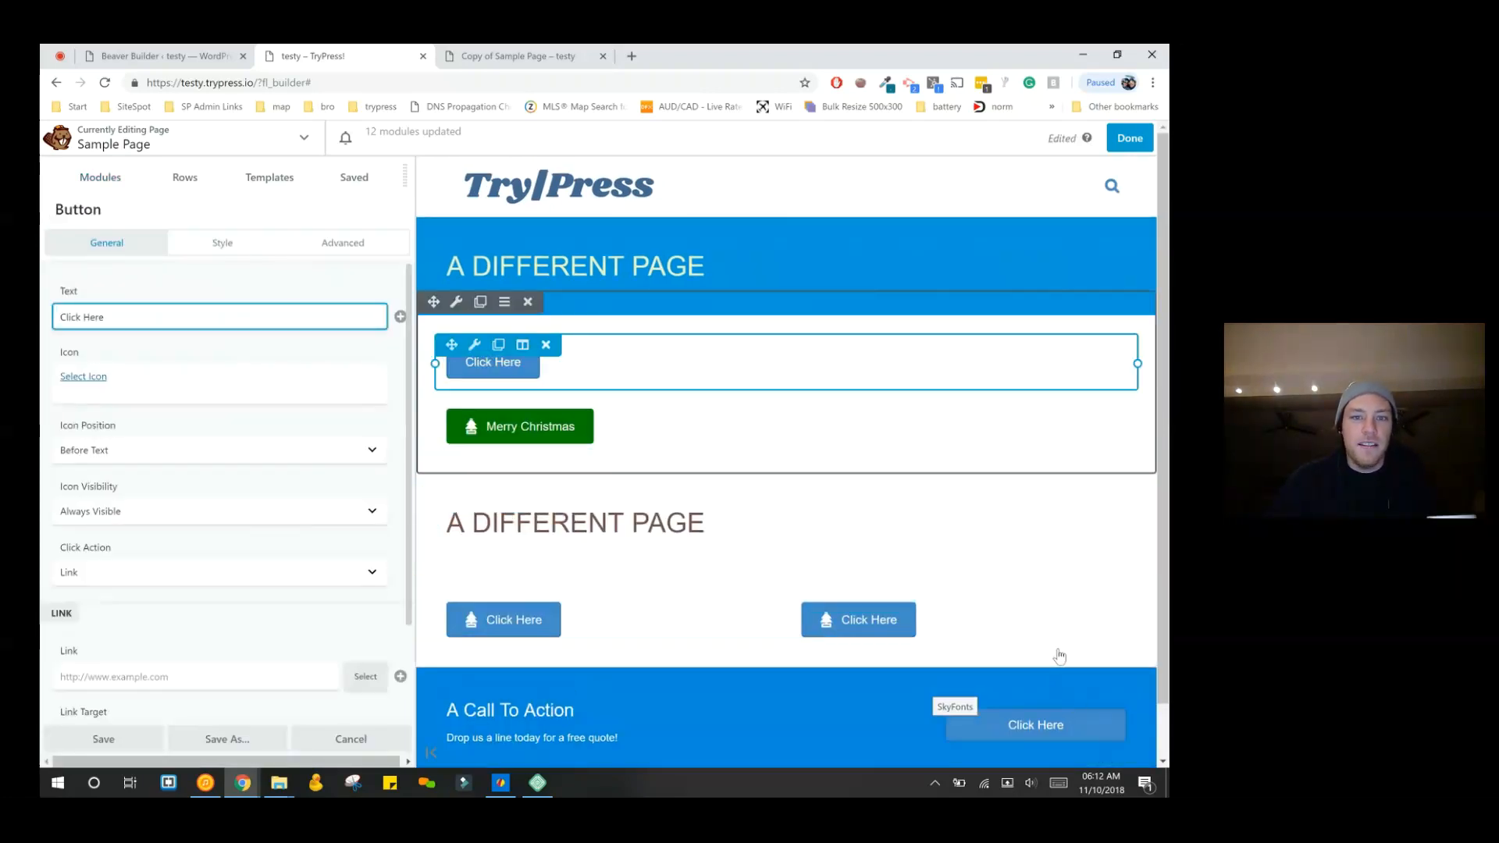
{"action": "left_click", "coordinate": [546, 344]}
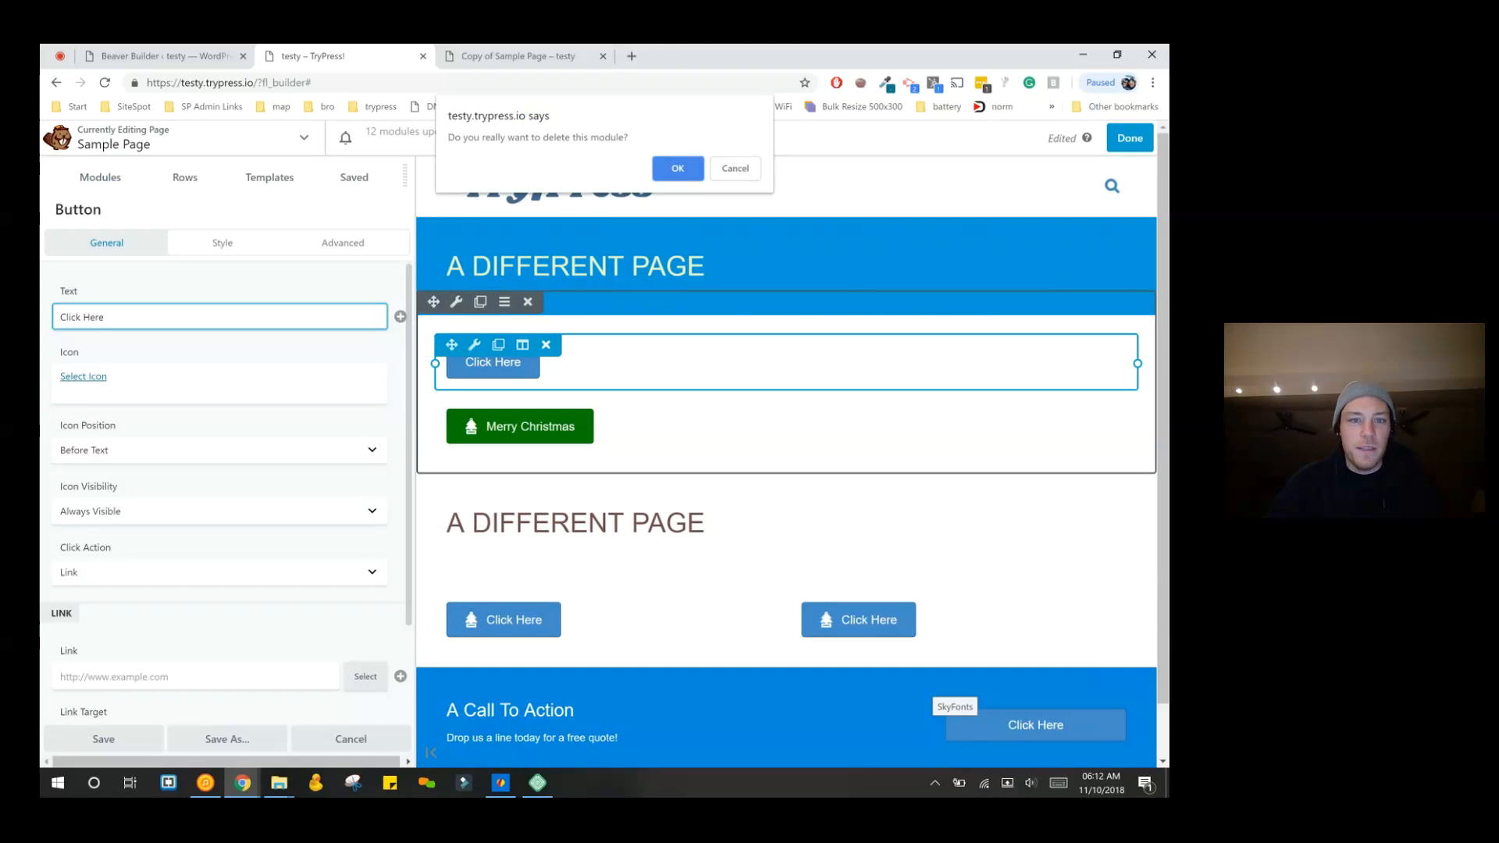
{"action": "key", "text": "Return"}
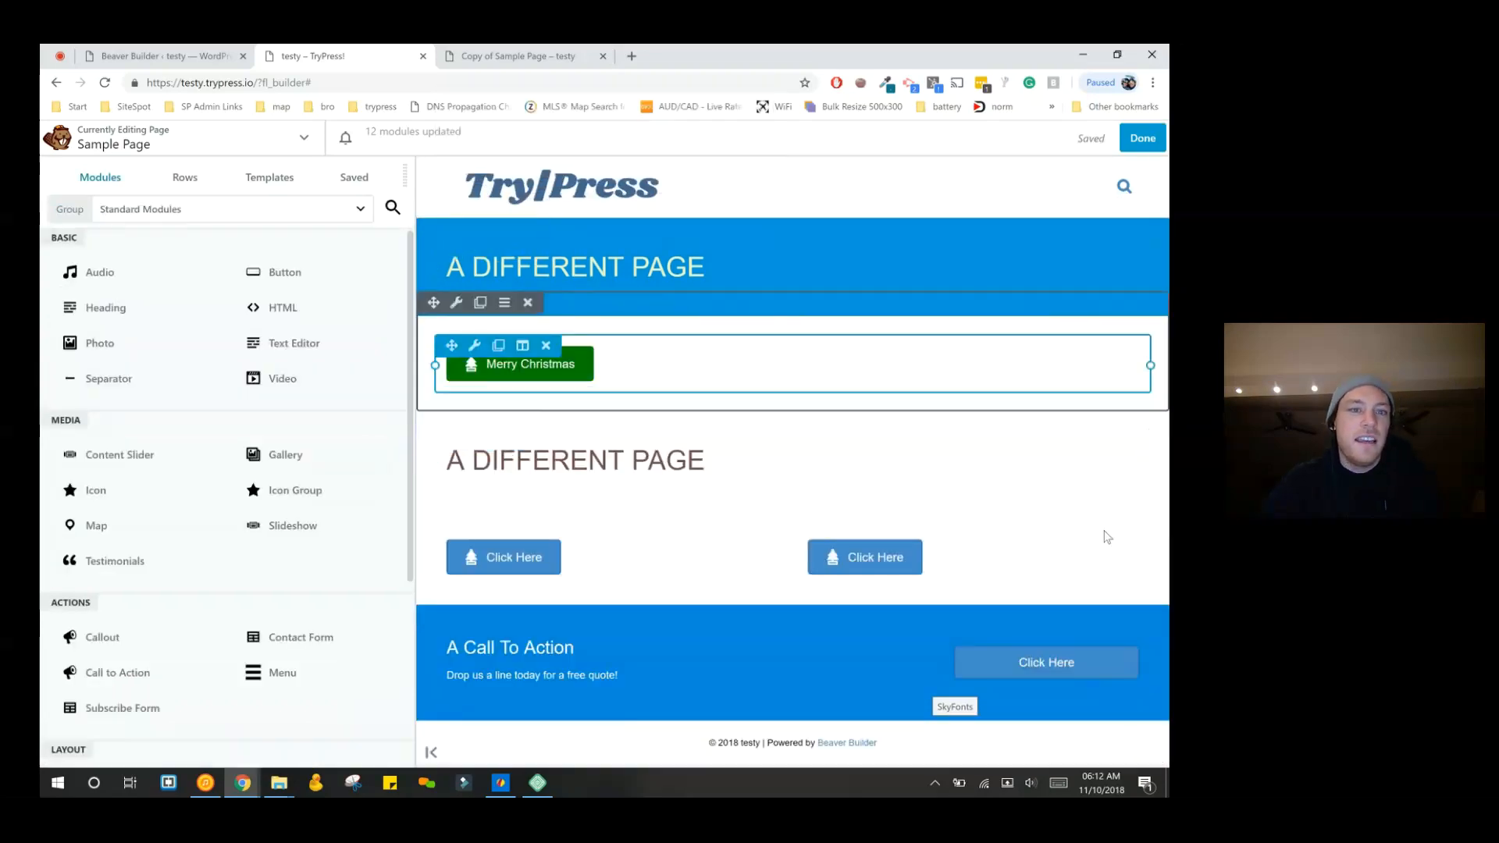
- Make the Merry Christmas button's styling the default for Button modules in its advanced settings, and save the module
{"action": "left_click", "coordinate": [515, 366]}
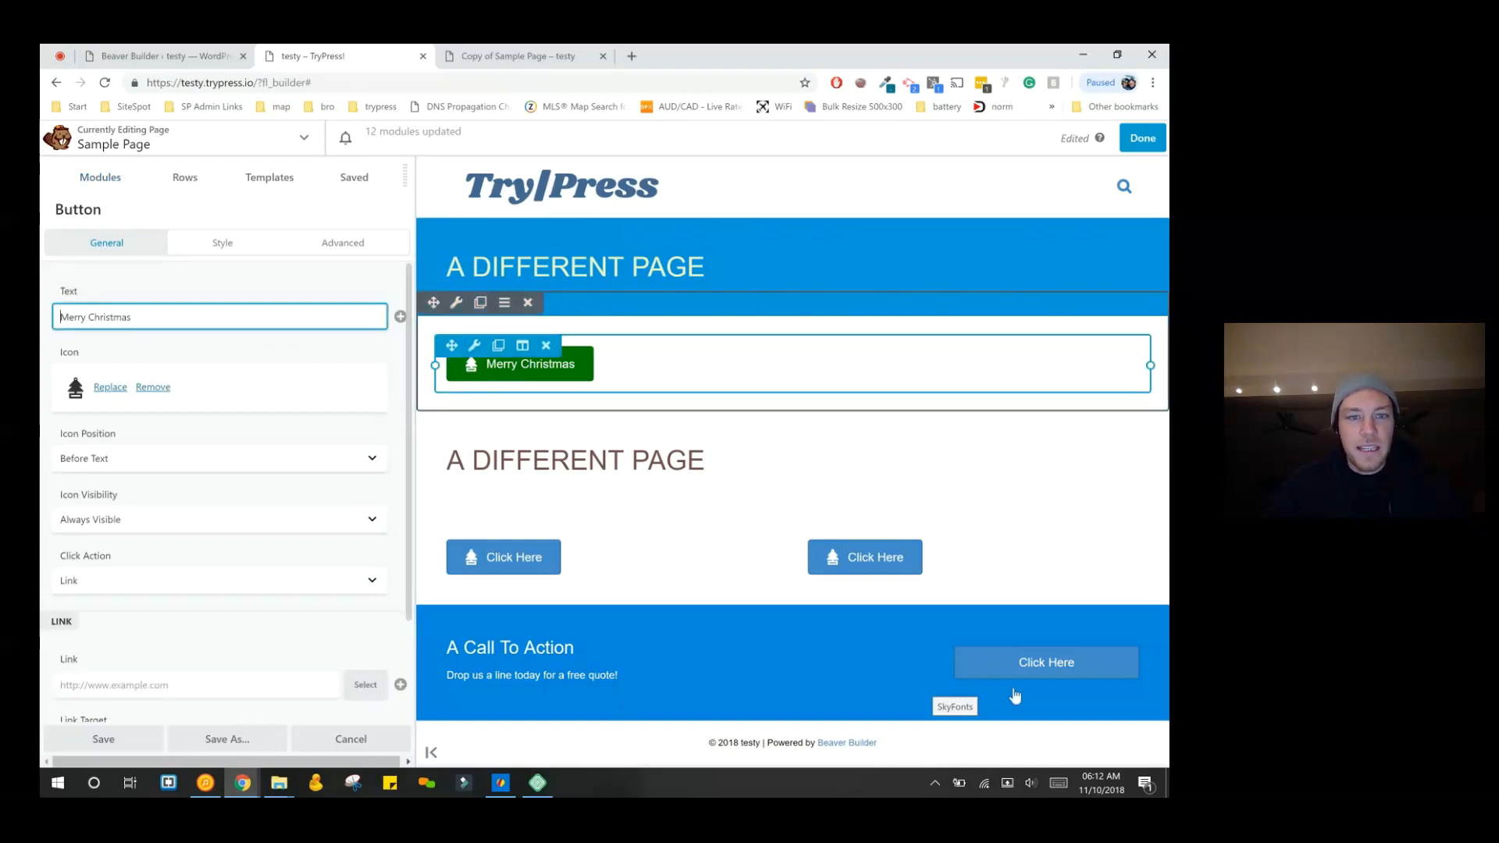
{"action": "left_click", "coordinate": [343, 242]}
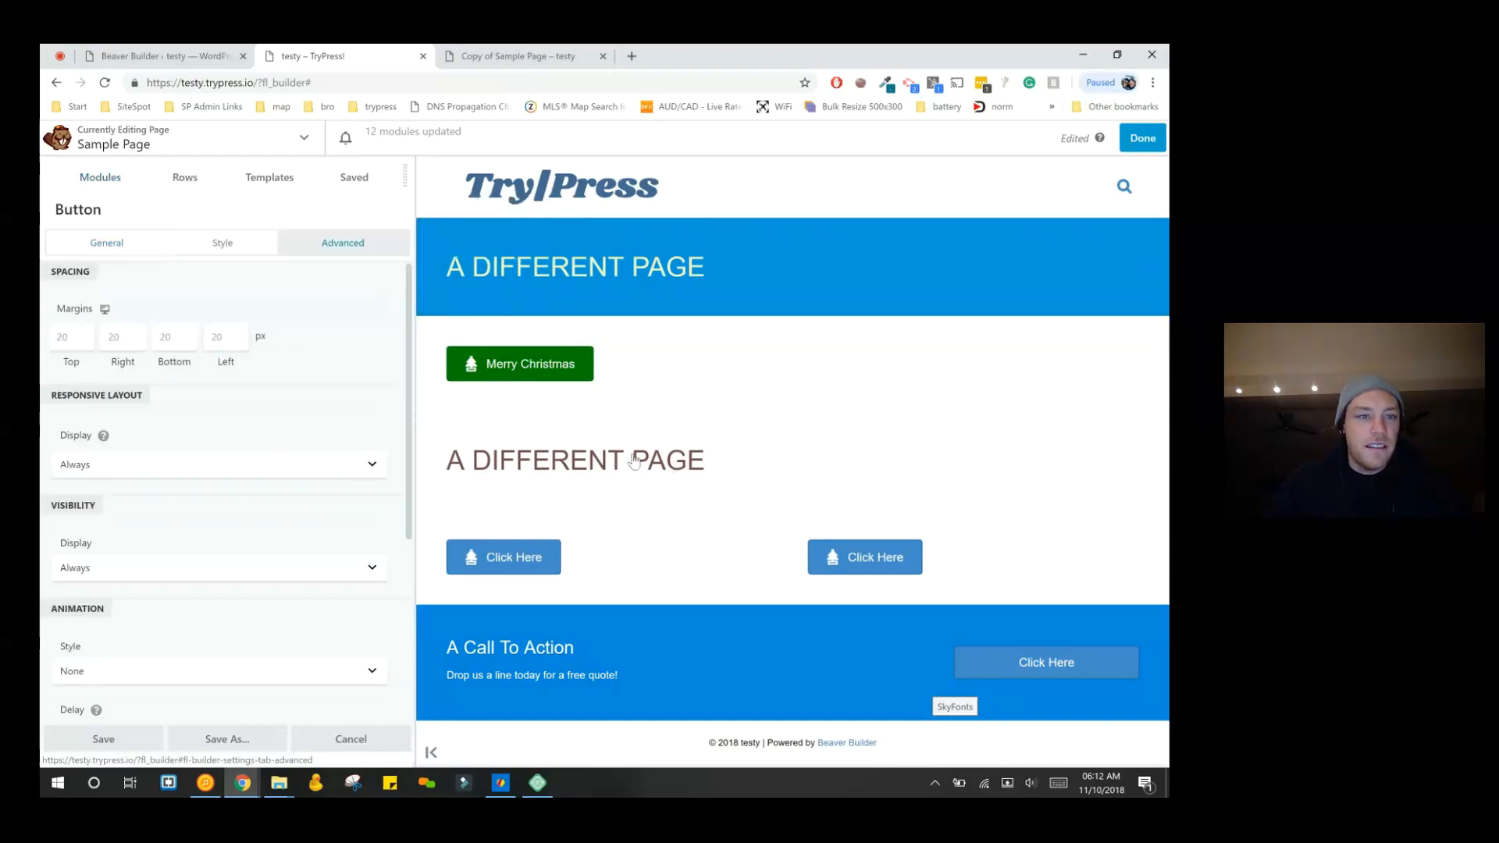
{"action": "scroll", "coordinate": [219, 508], "scroll_direction": "down", "scroll_amount": 5}
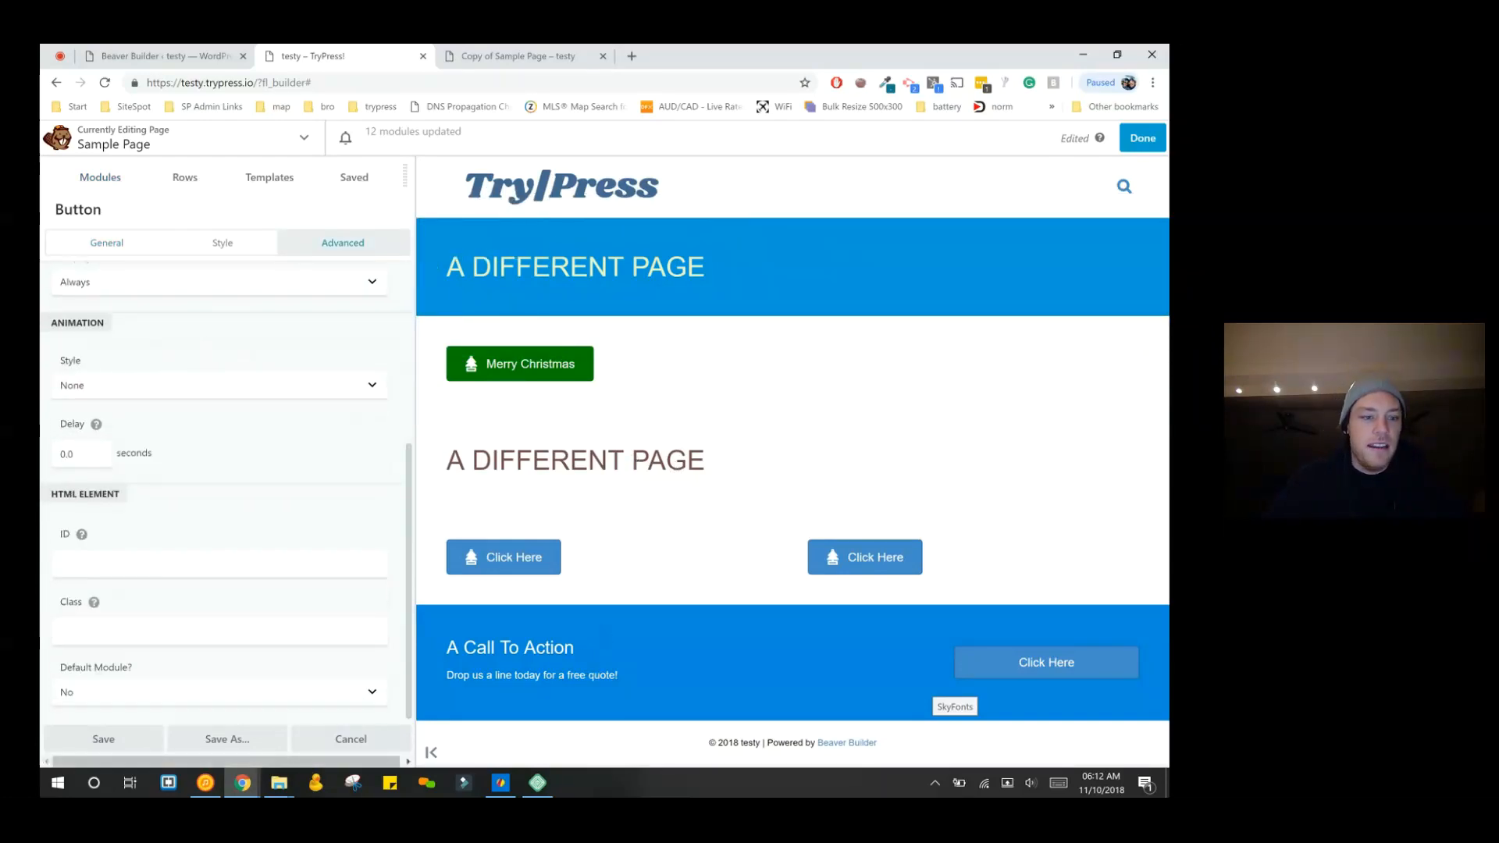
{"action": "left_click", "coordinate": [219, 691]}
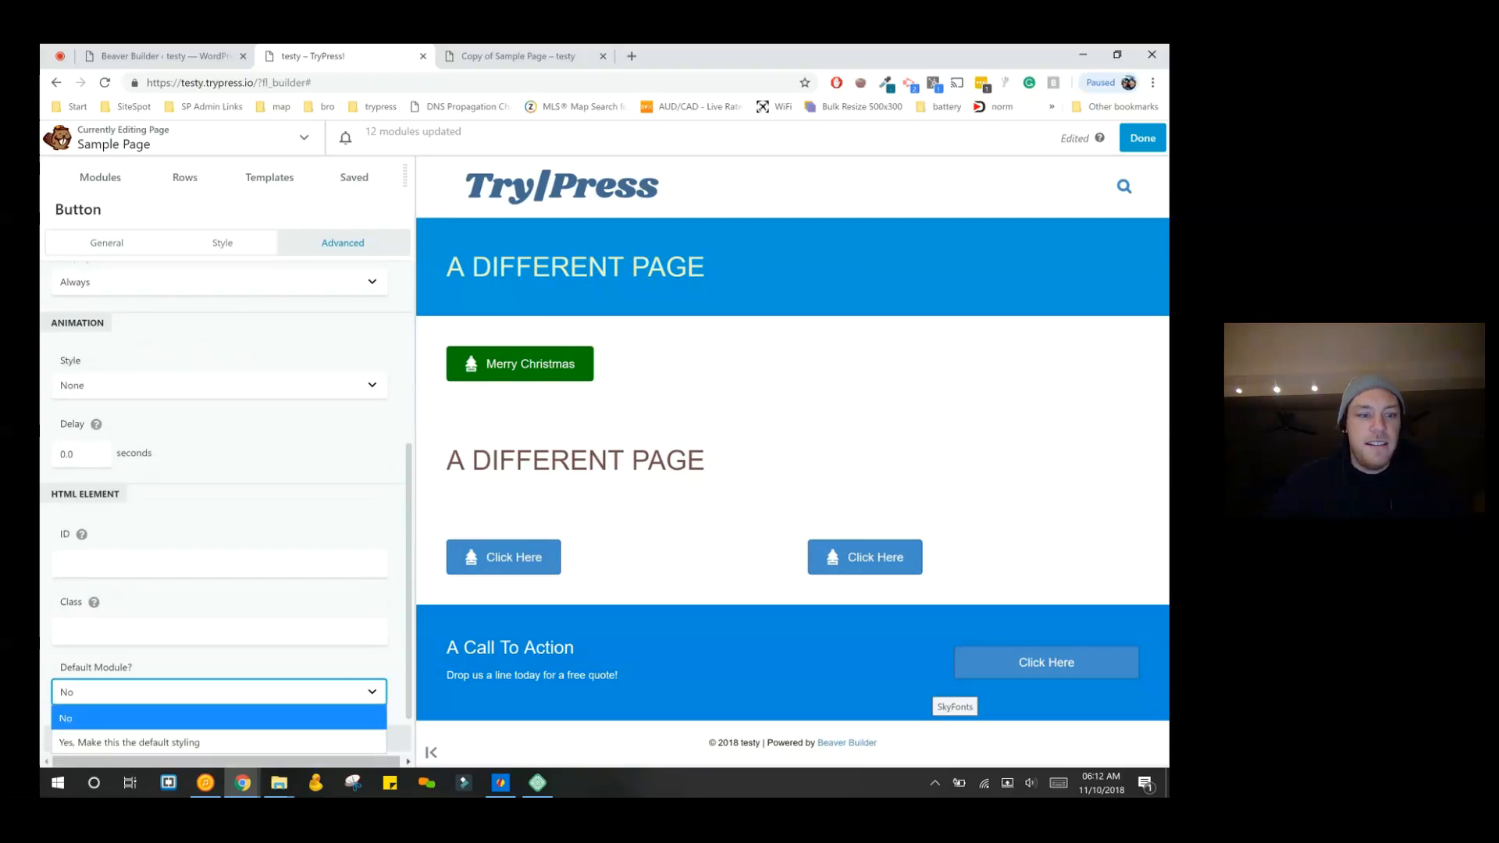
{"action": "left_click", "coordinate": [156, 741]}
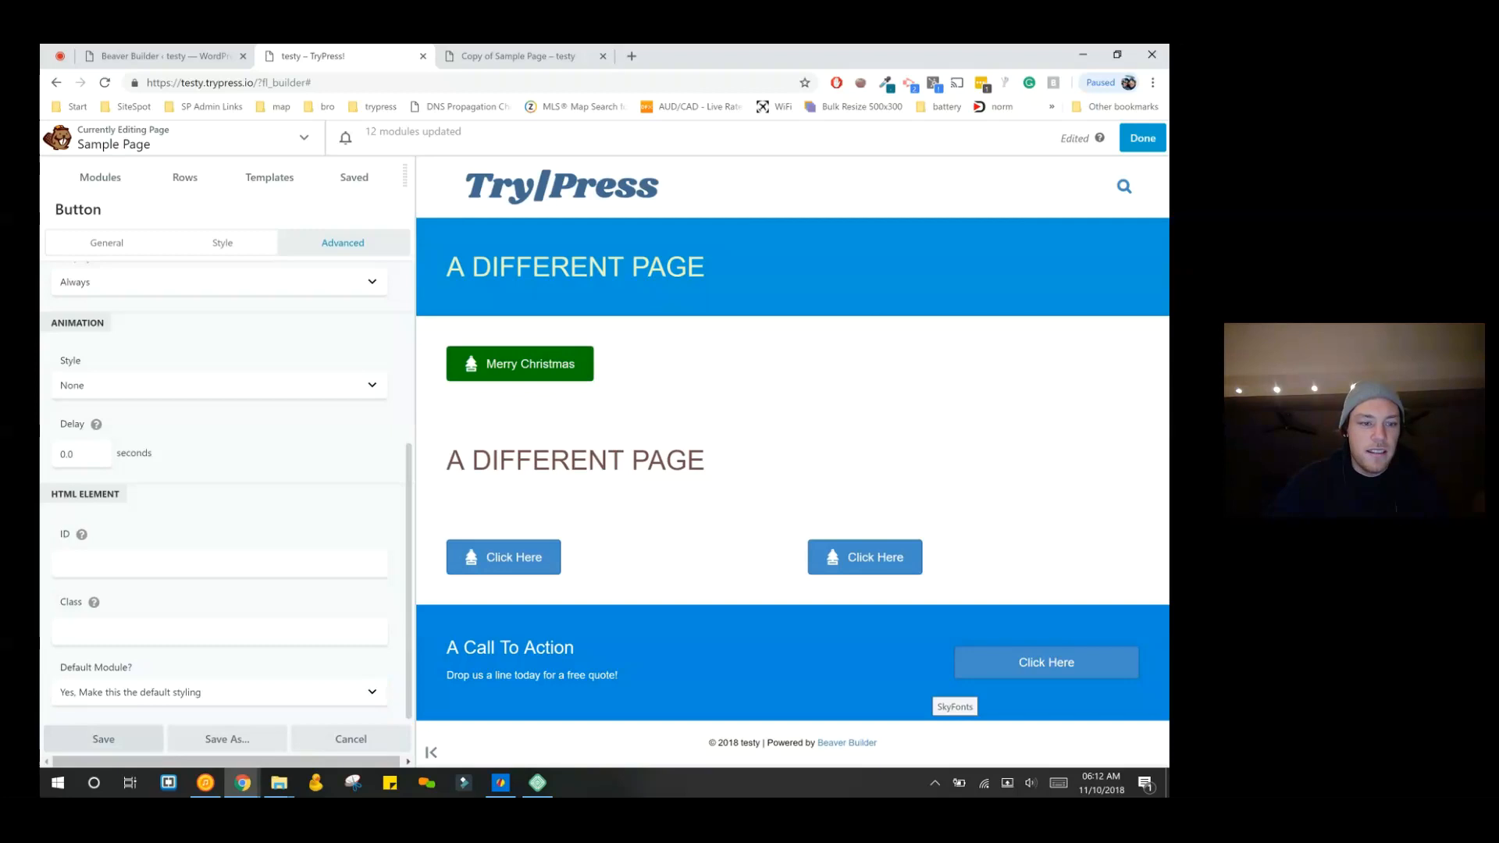
{"action": "left_click", "coordinate": [103, 738]}
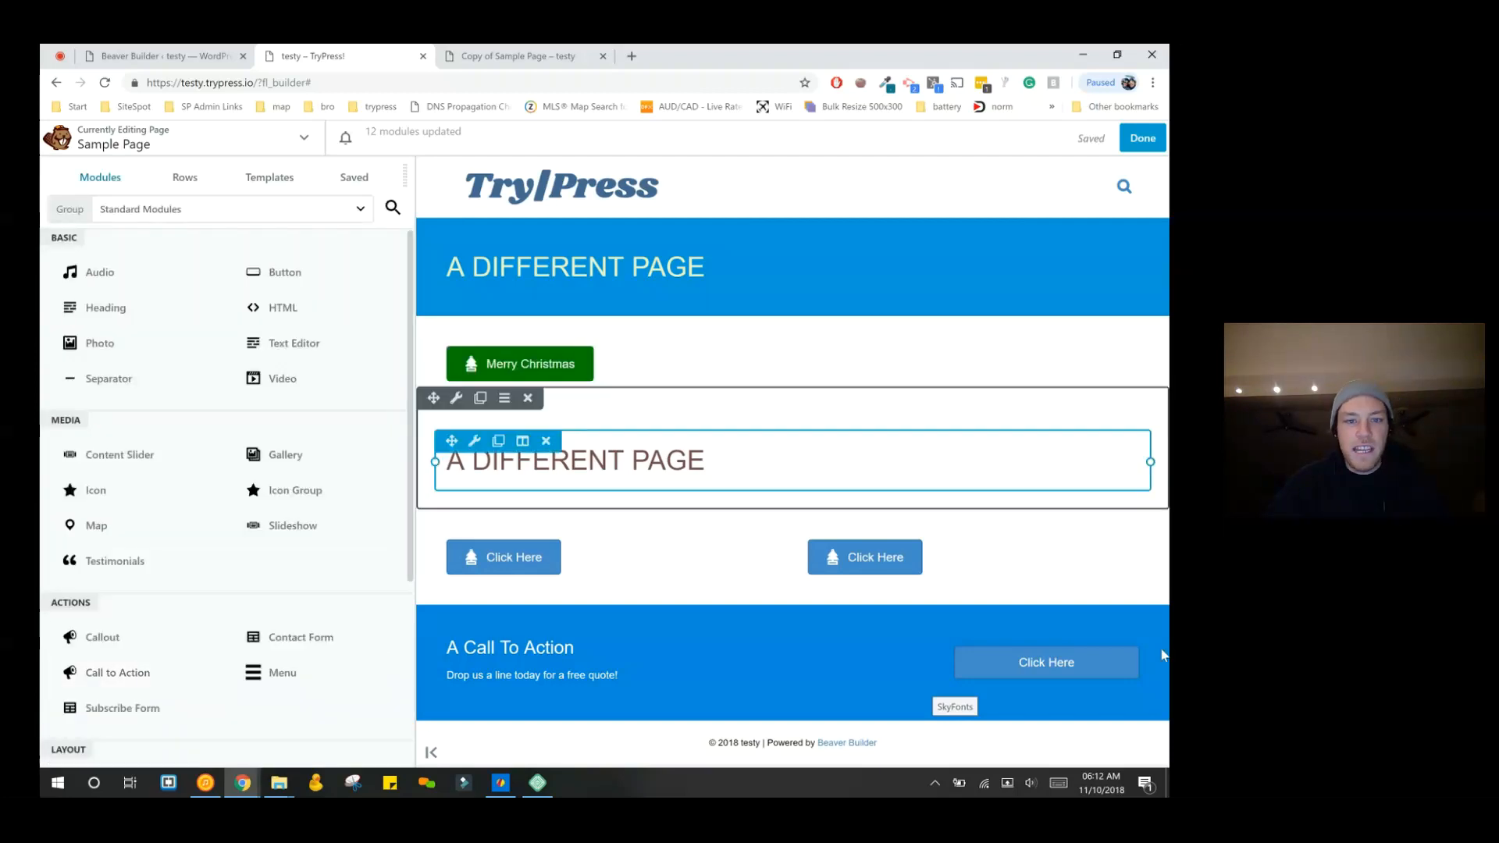
- Publish Sample Page and hard reload it with an emptied cache
{"action": "left_click", "coordinate": [1142, 139]}
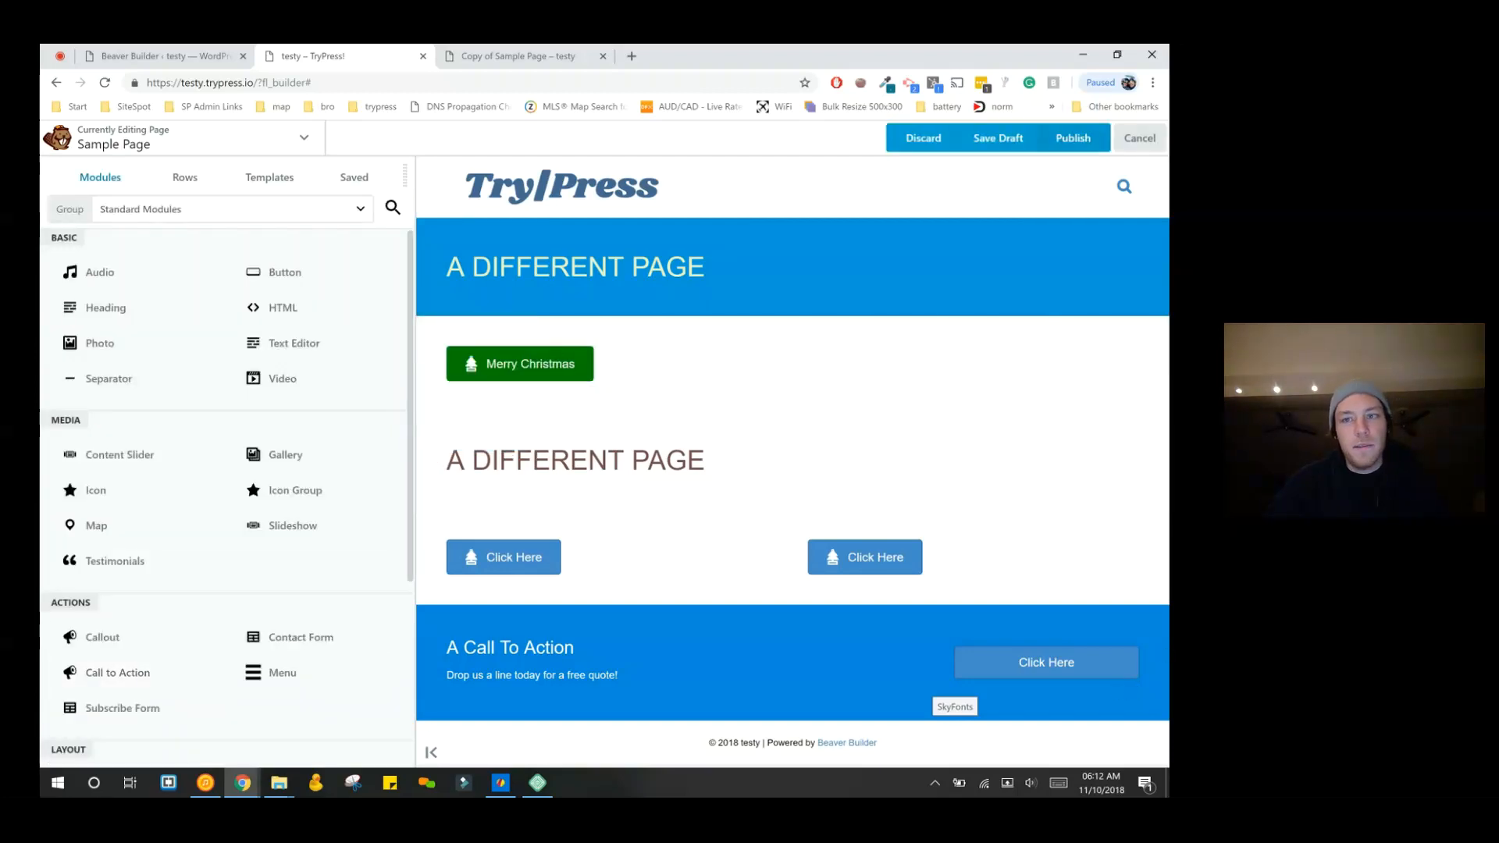
{"action": "left_click", "coordinate": [1077, 138]}
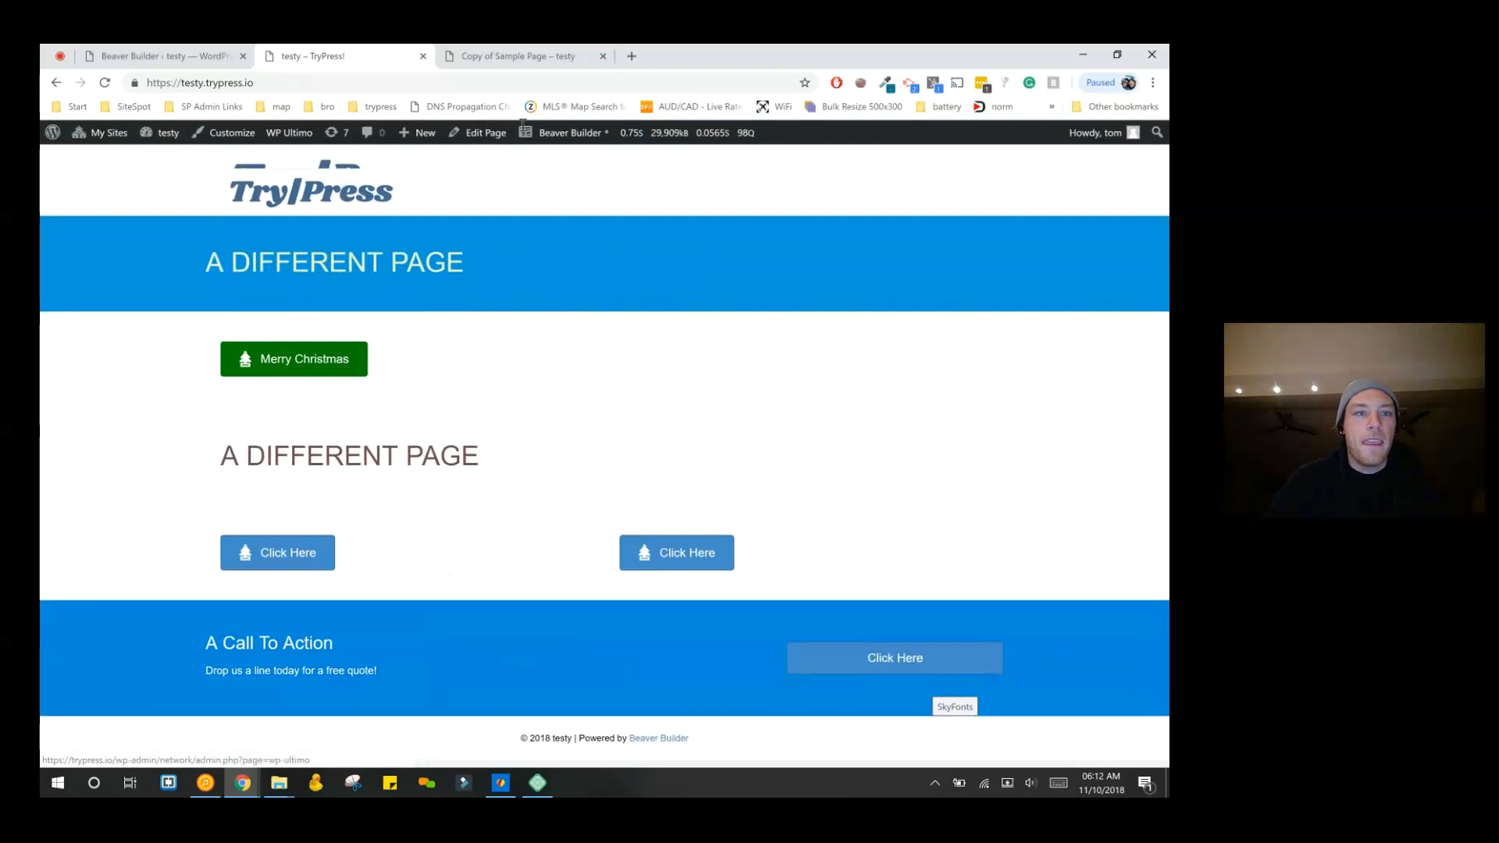
{"action": "right_click", "coordinate": [110, 366]}
{"action": "left_click", "coordinate": [68, 314]}
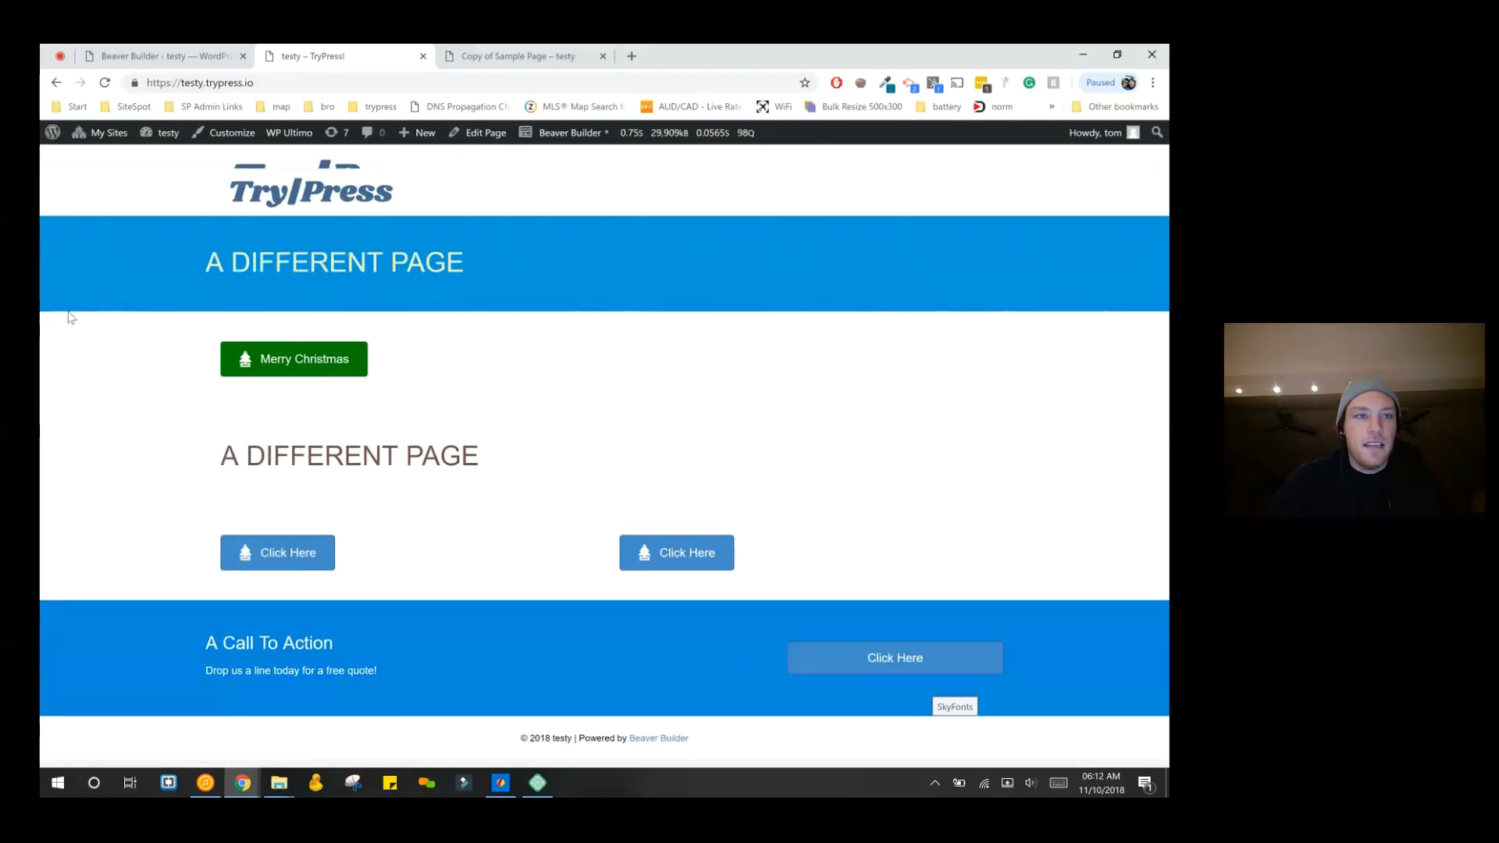
{"action": "right_click", "coordinate": [105, 81]}
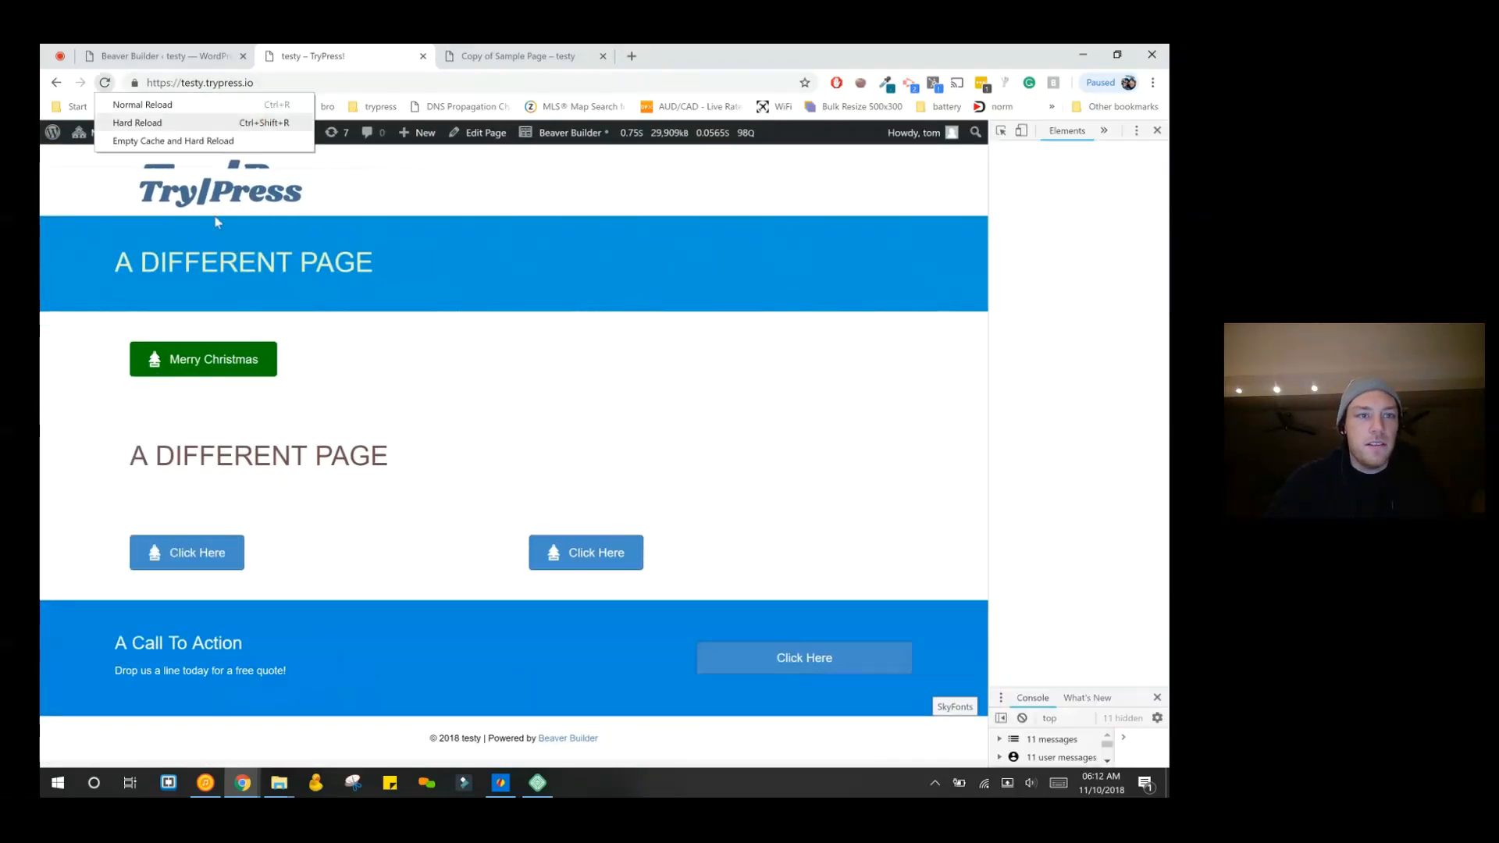
{"action": "left_click", "coordinate": [179, 142]}
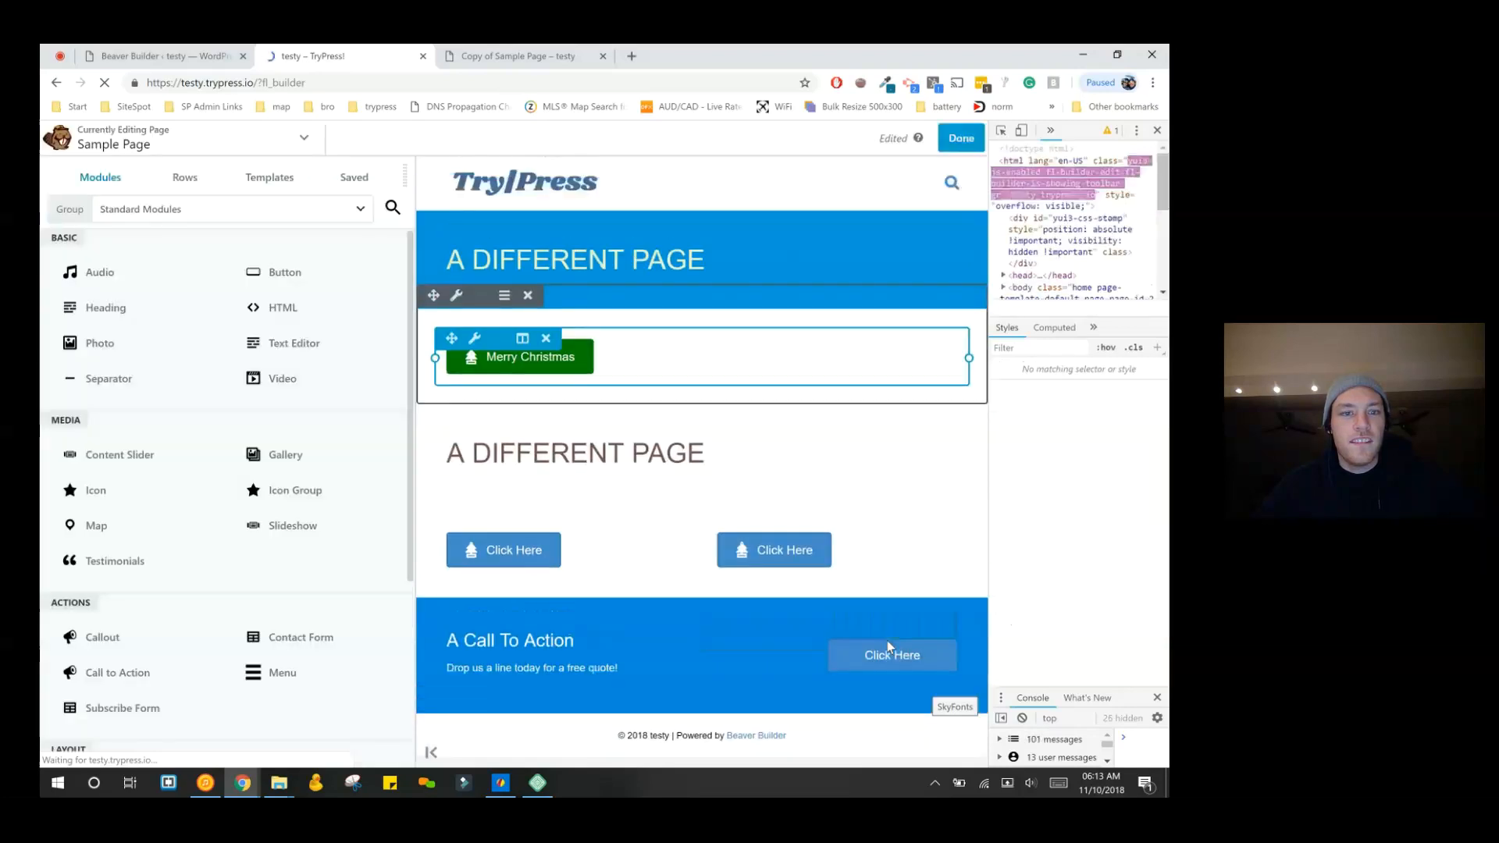
- Add a new Button module below the Merry Christmas button on Sample Page, and reload Copy of Sample Page
{"action": "left_click_drag", "start_coordinate": [561, 498], "coordinate": [596, 435]}
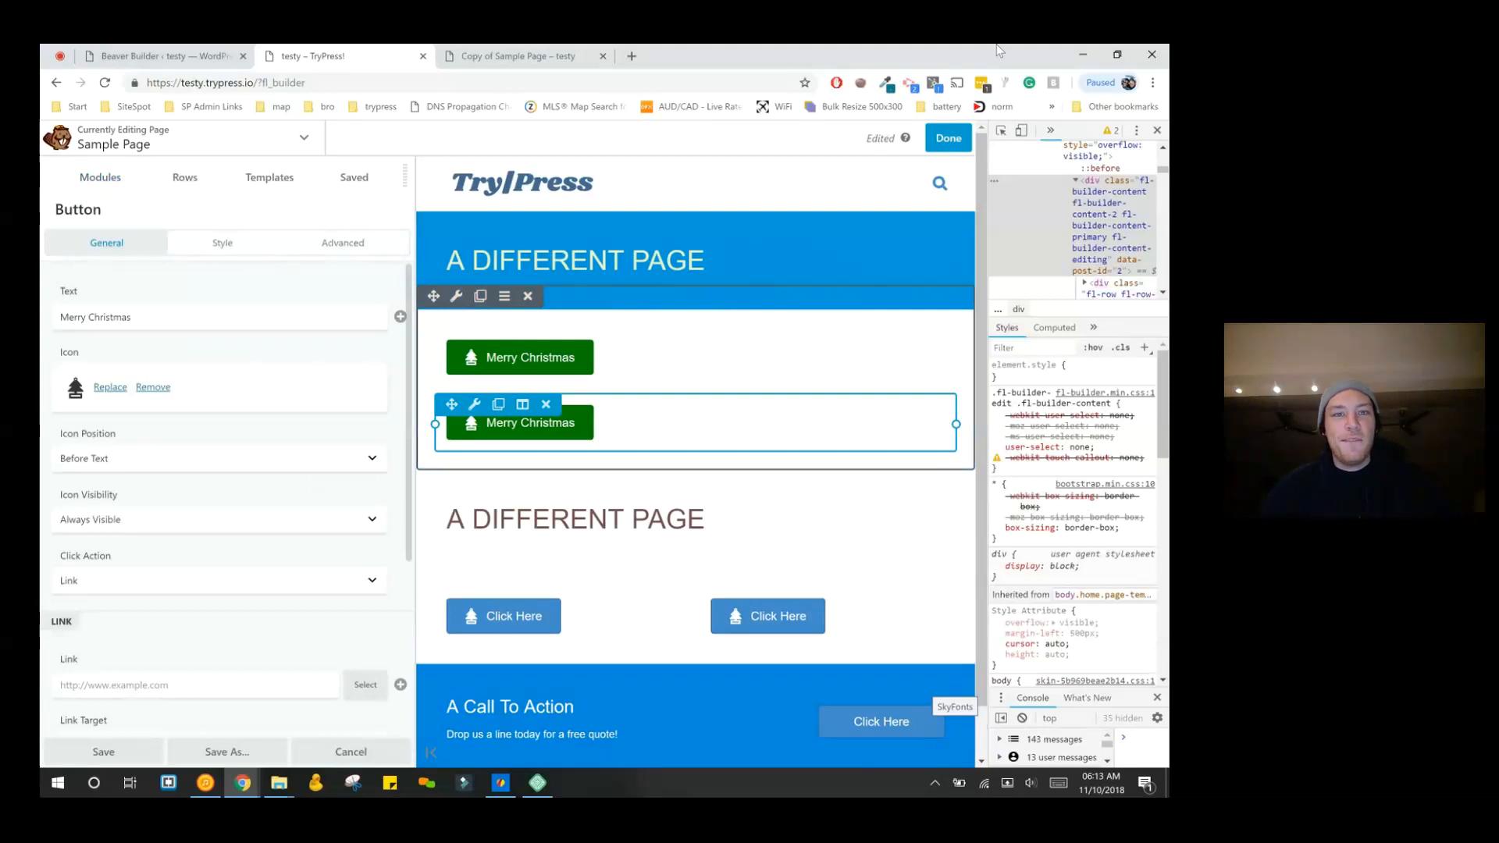
{"action": "key", "text": "ctrl+Tab"}
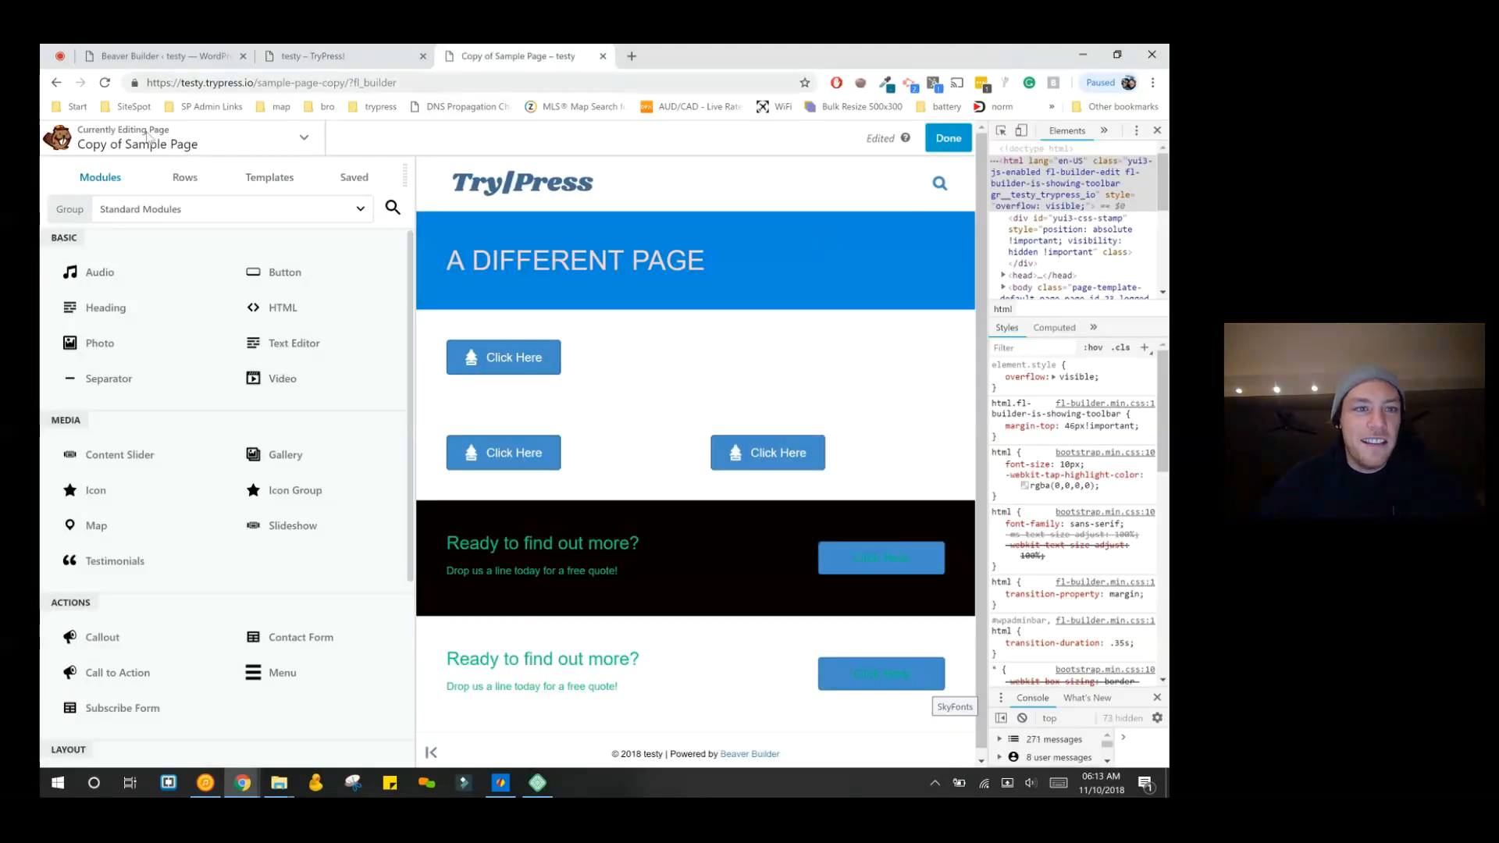
{"action": "left_click", "coordinate": [104, 82]}
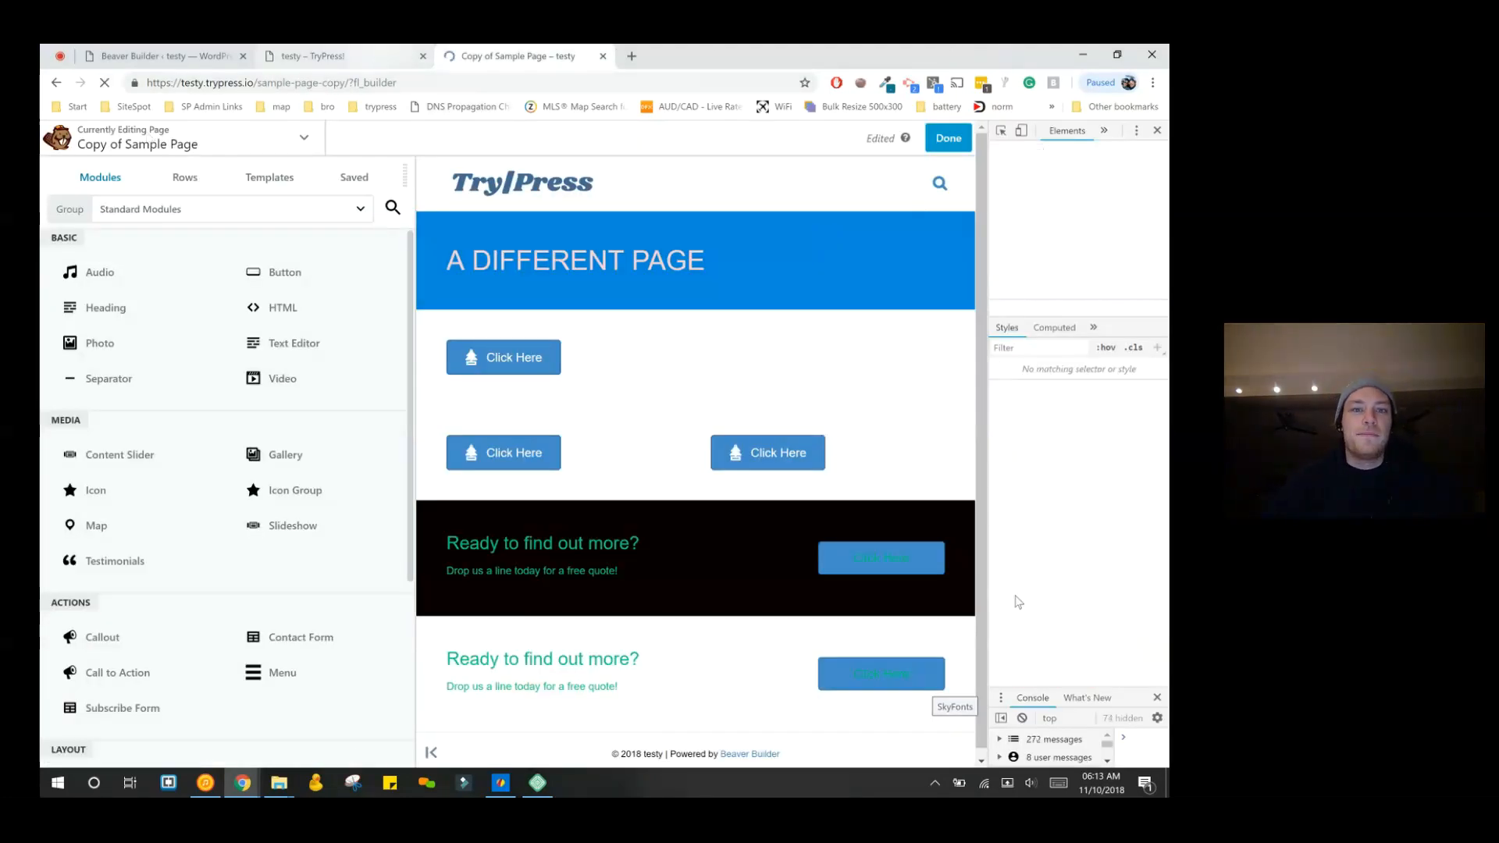
{"action": "key", "text": "ctrl+shift+Tab"}
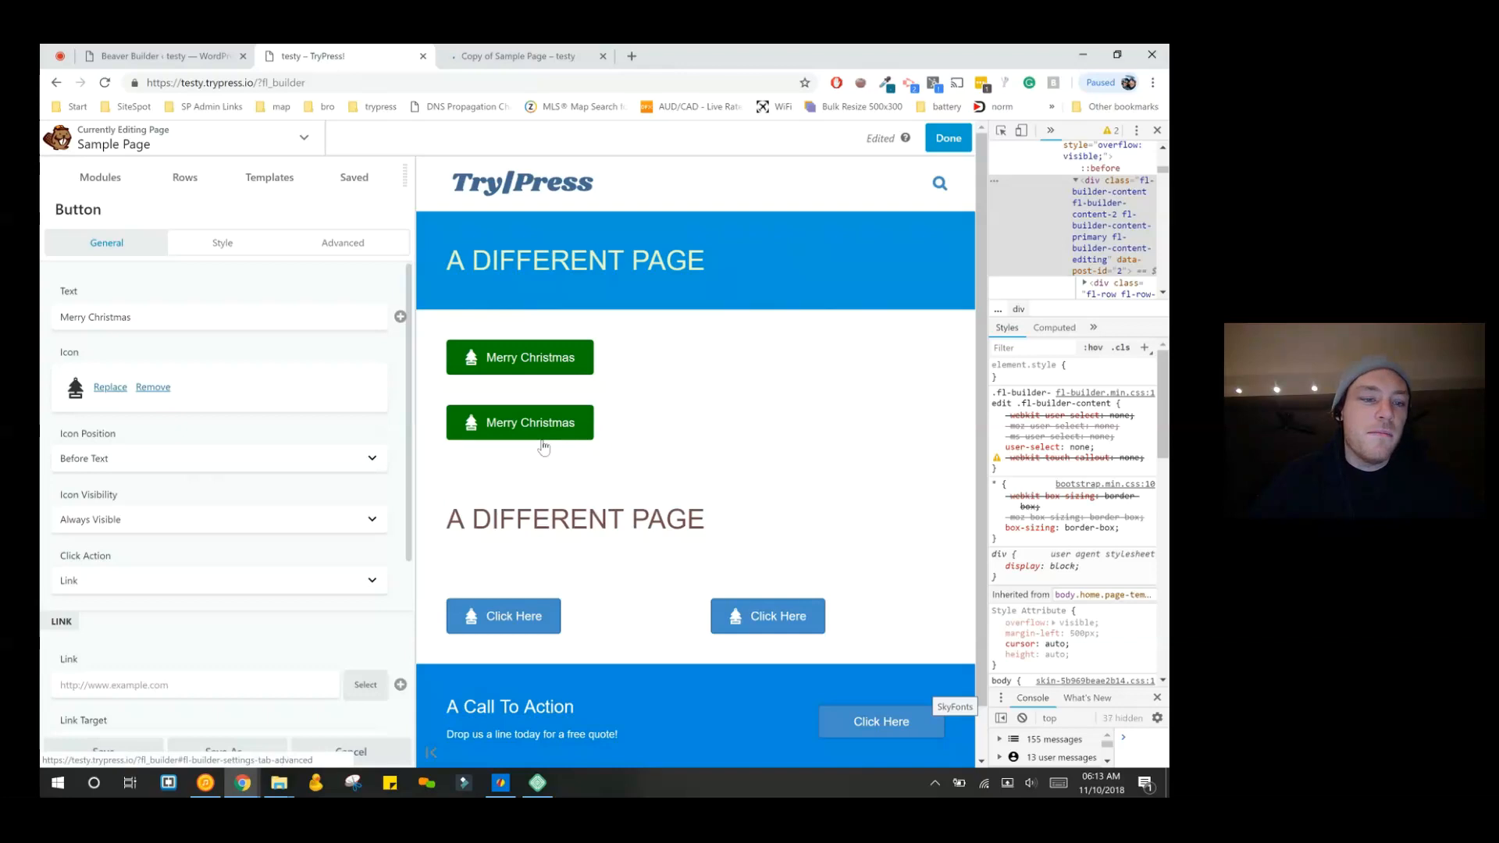
- Look through the new button's settings, including its Link field, without entering a link
{"action": "left_click", "coordinate": [222, 243]}
{"action": "scroll", "coordinate": [226, 499], "scroll_direction": "down", "scroll_amount": 6}
{"action": "scroll", "coordinate": [227, 511], "scroll_direction": "up", "scroll_amount": 6}
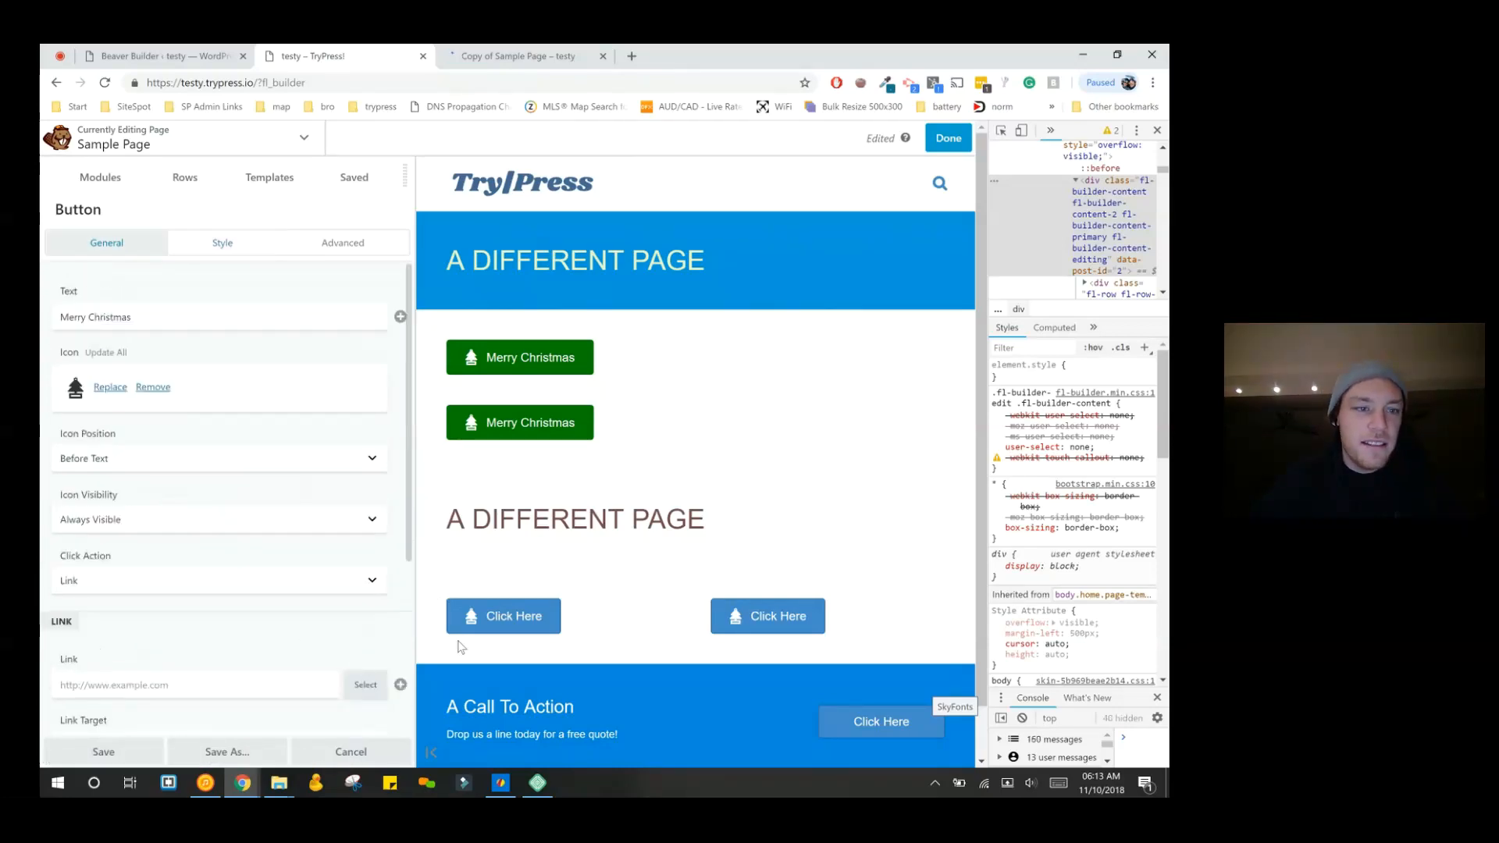
{"action": "scroll", "coordinate": [227, 500], "scroll_direction": "down", "scroll_amount": 3}
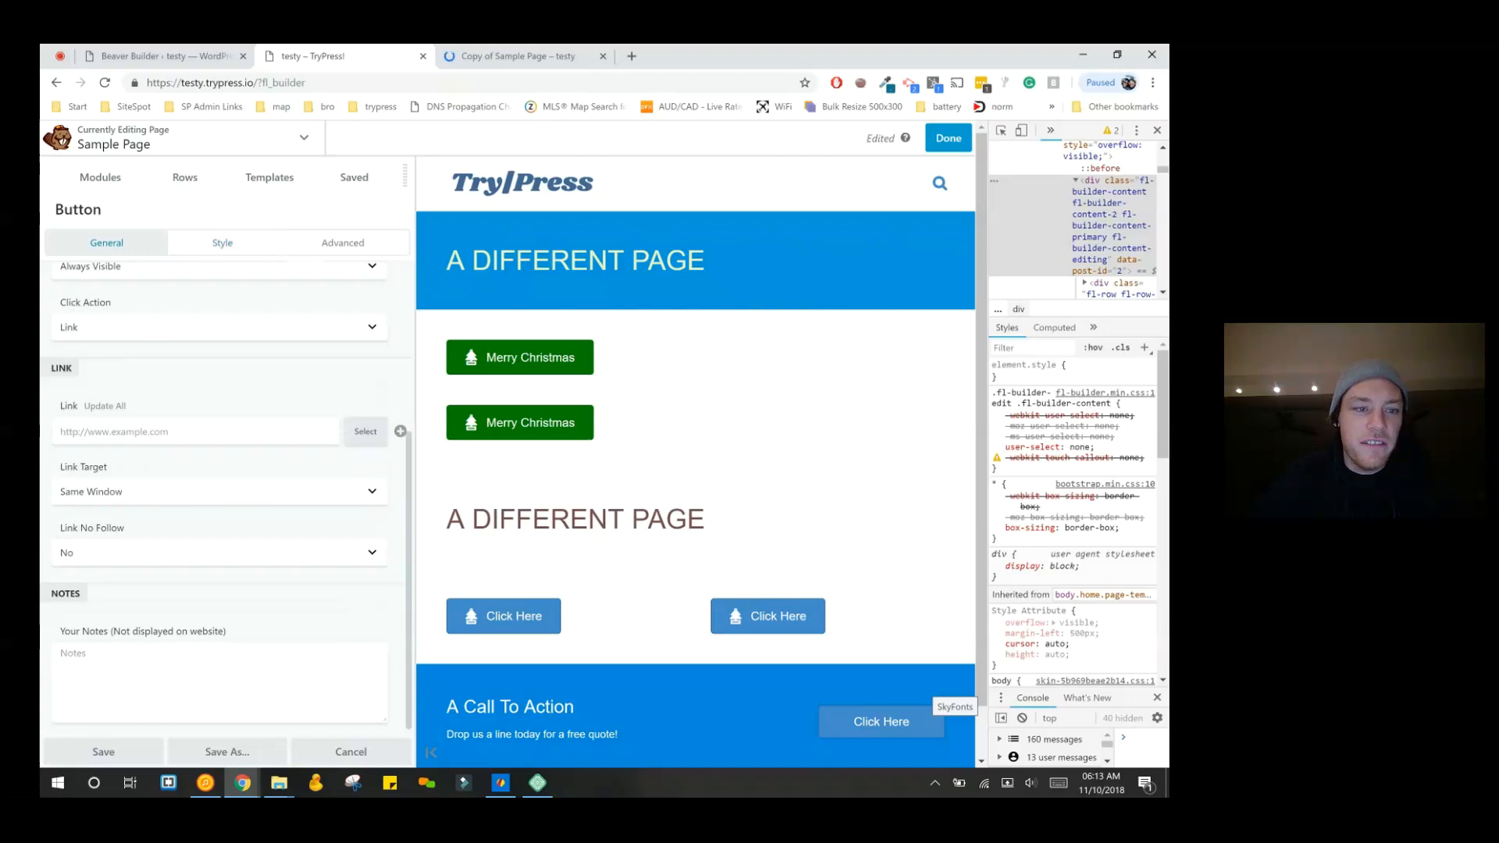
{"action": "left_click", "coordinate": [195, 432]}
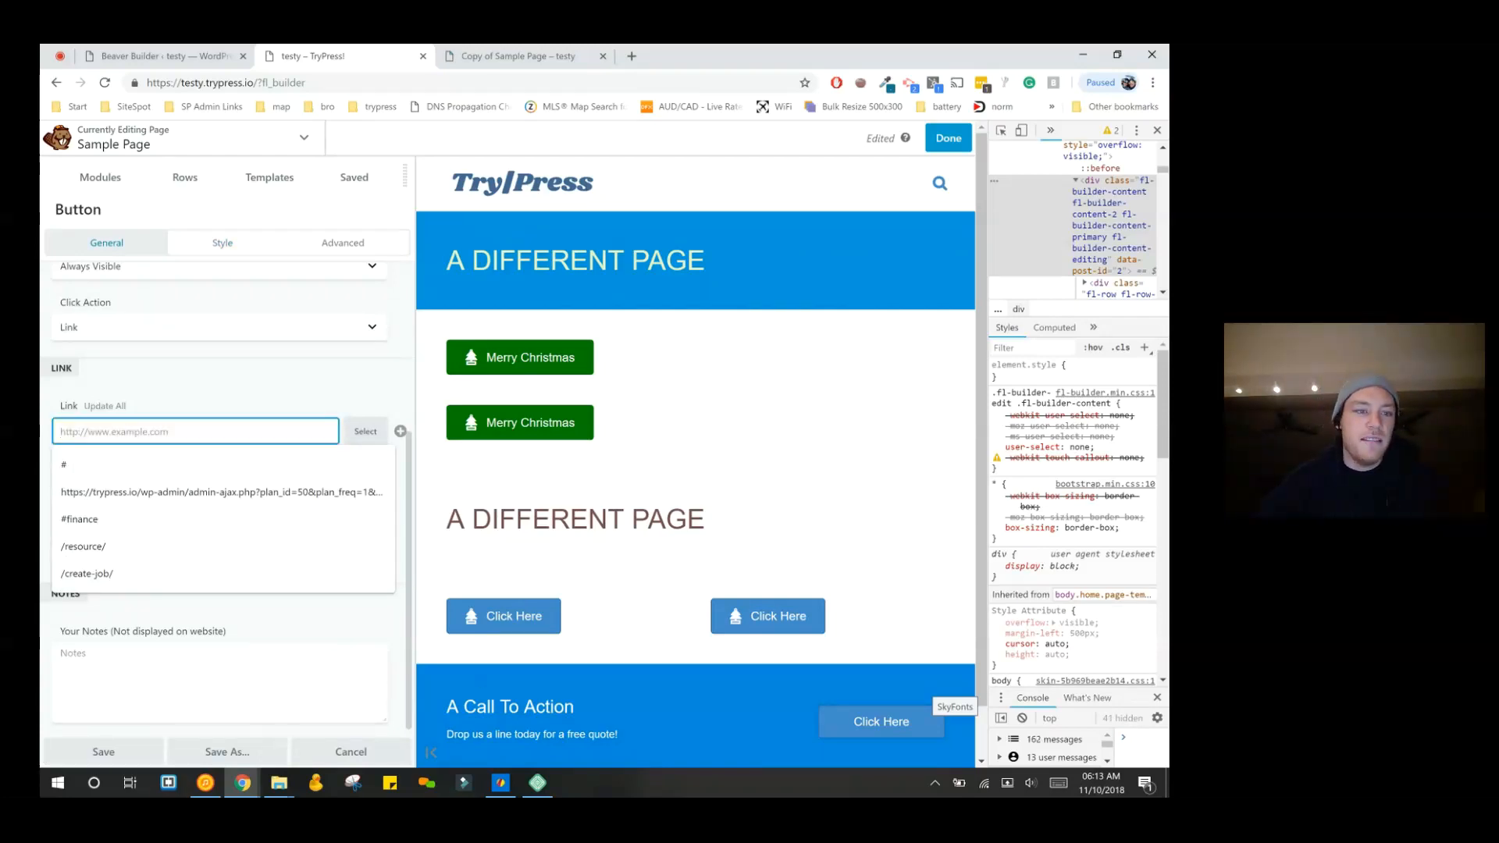
{"action": "left_click", "coordinate": [526, 755]}
{"action": "left_click", "coordinate": [195, 431]}
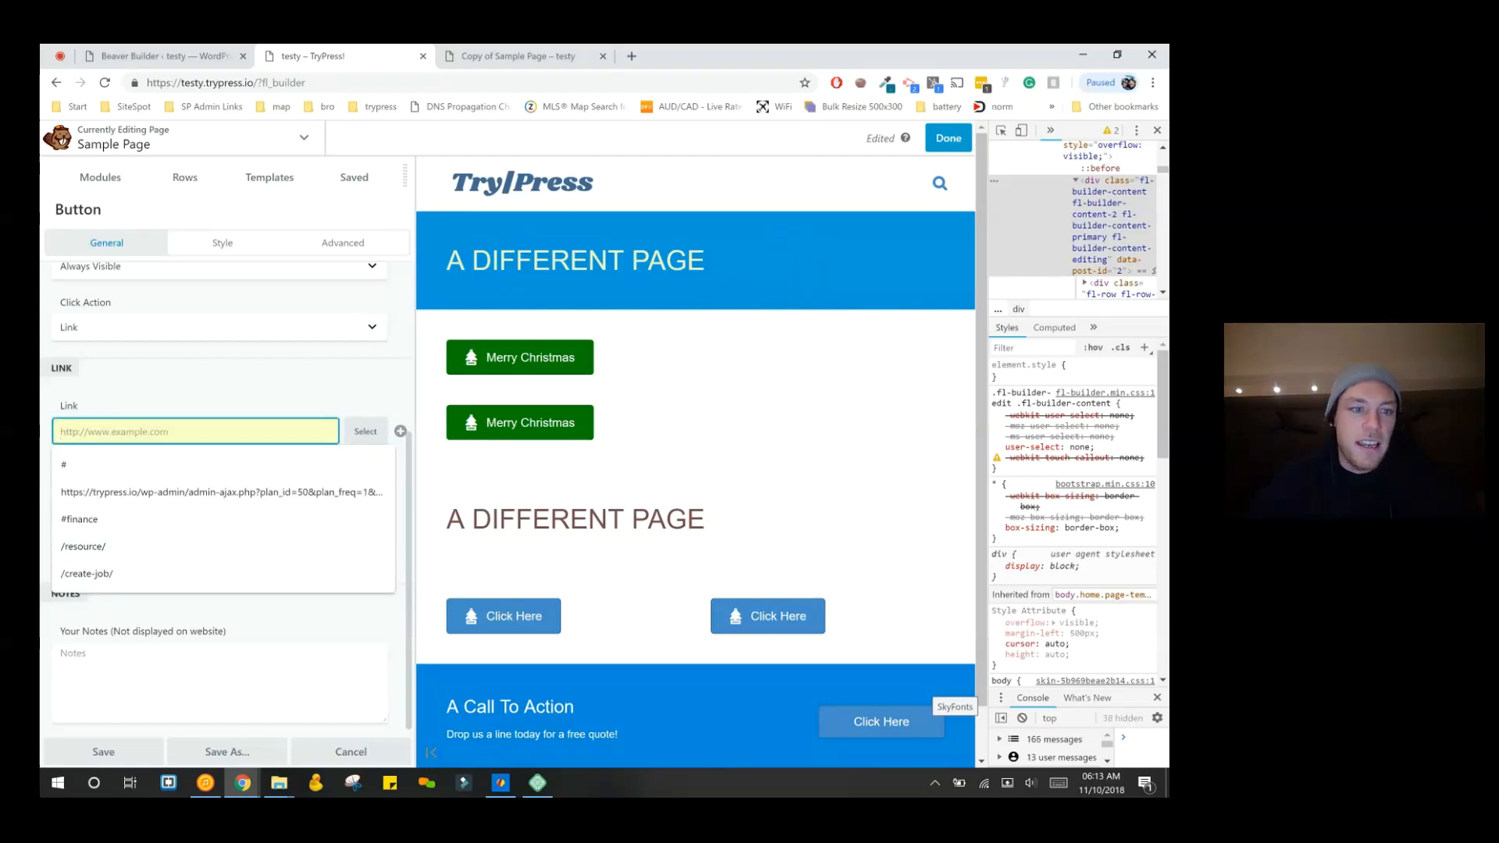
{"action": "left_click", "coordinate": [546, 714]}
{"action": "left_click", "coordinate": [305, 598]}
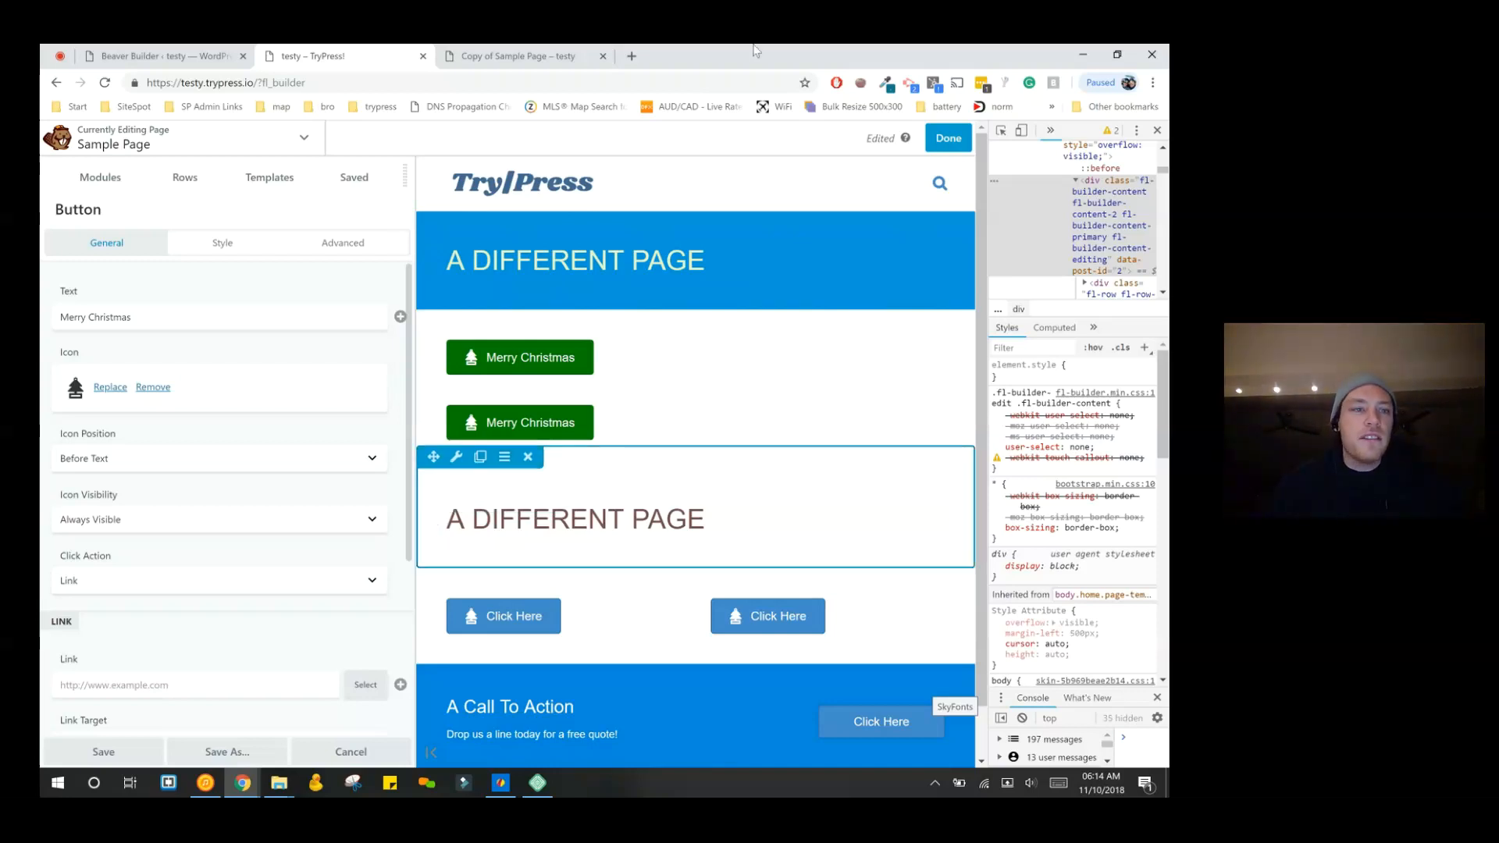
- Look through the list of standard modules and view Beaver Builder's Developer Settings, returning to the Sample Page builder
{"action": "left_click", "coordinate": [100, 177]}
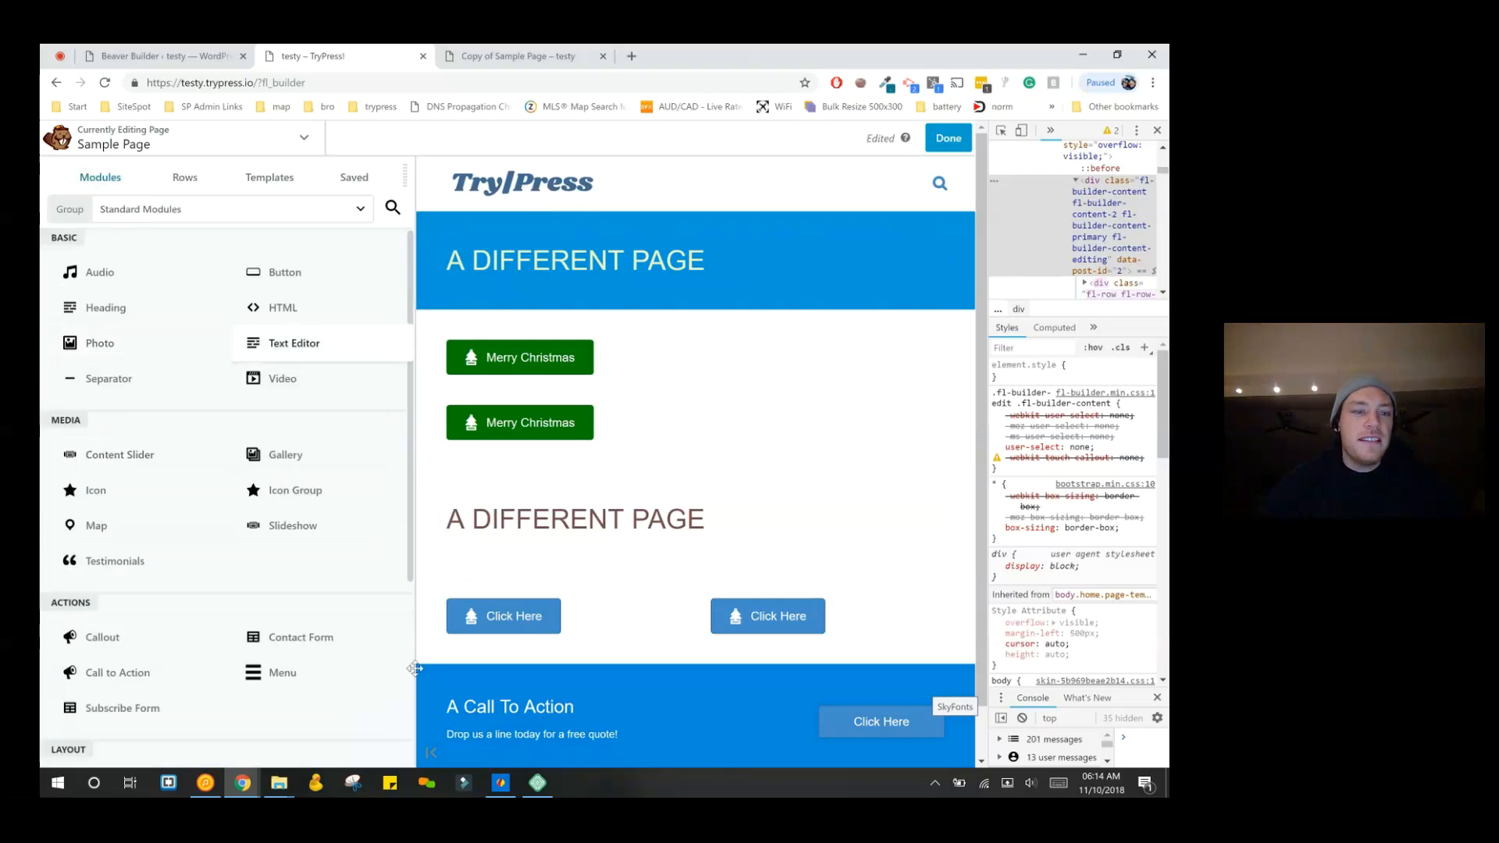
{"action": "scroll", "coordinate": [221, 730], "scroll_direction": "down", "scroll_amount": 5}
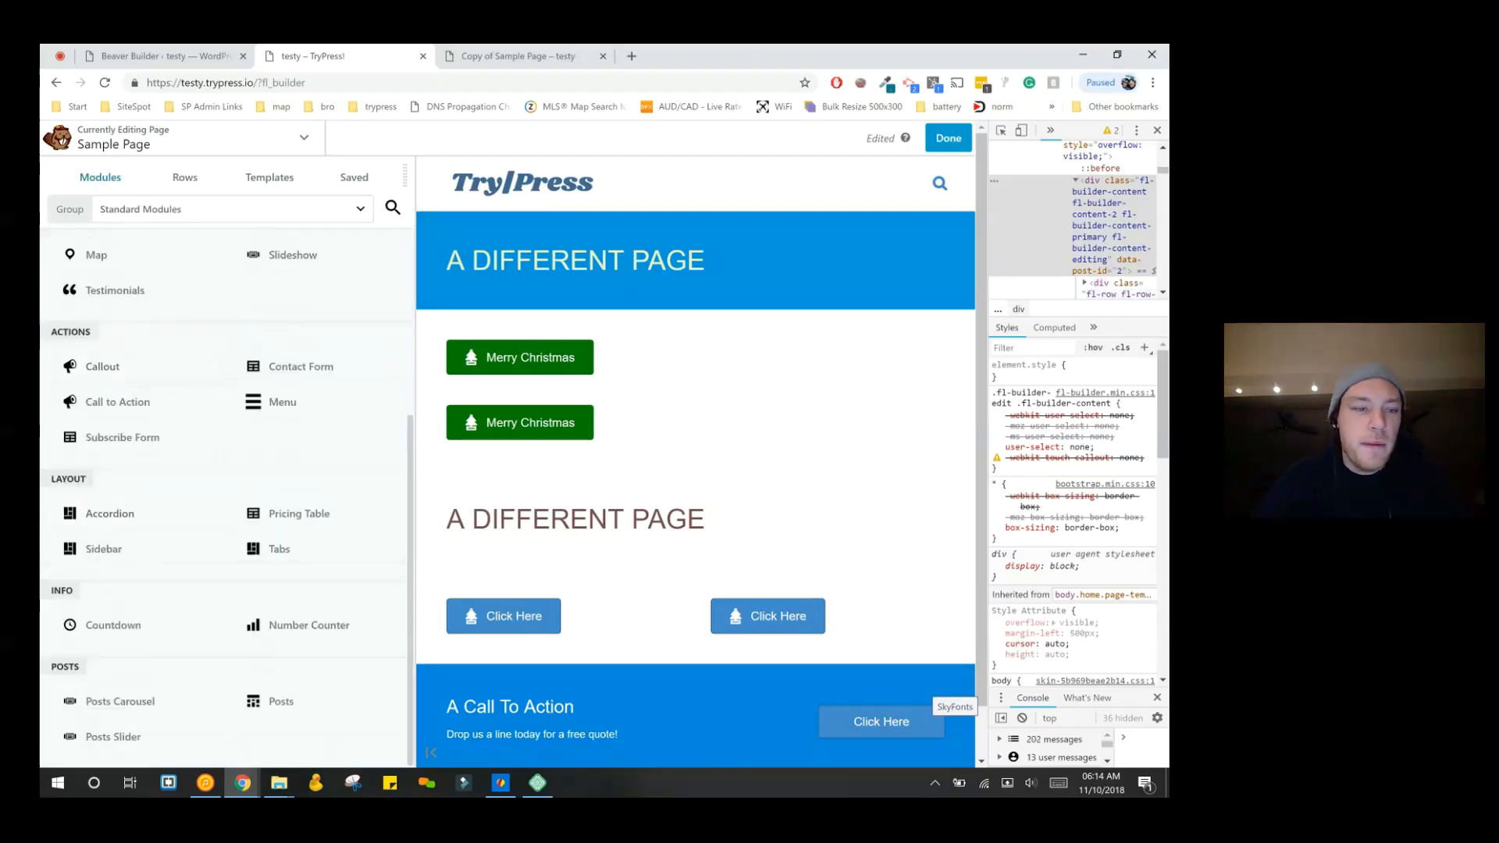
{"action": "scroll", "coordinate": [329, 710], "scroll_direction": "up", "scroll_amount": 4}
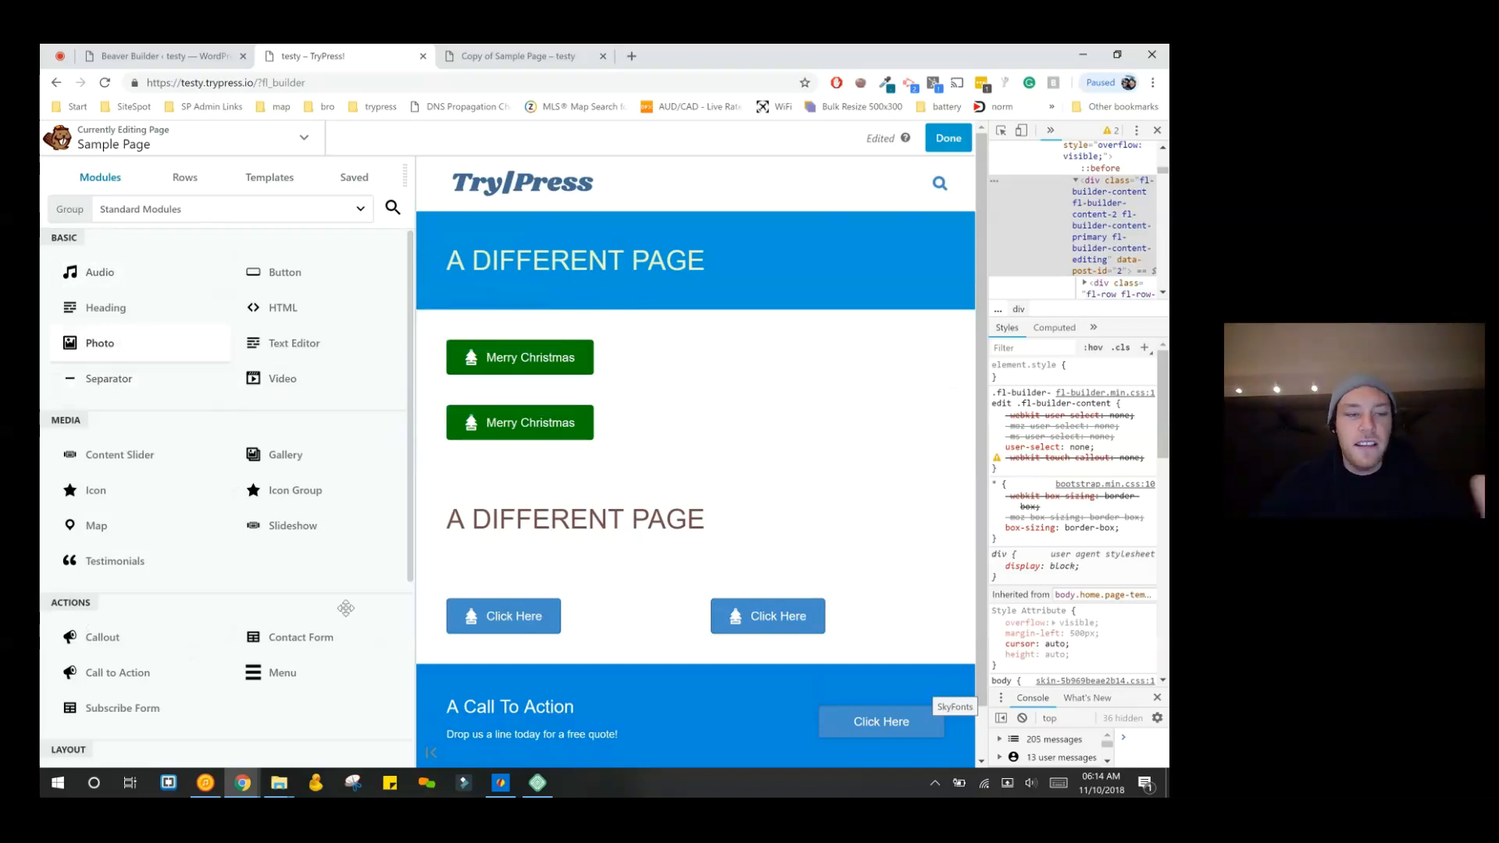
{"action": "scroll", "coordinate": [334, 607], "scroll_direction": "down", "scroll_amount": 3}
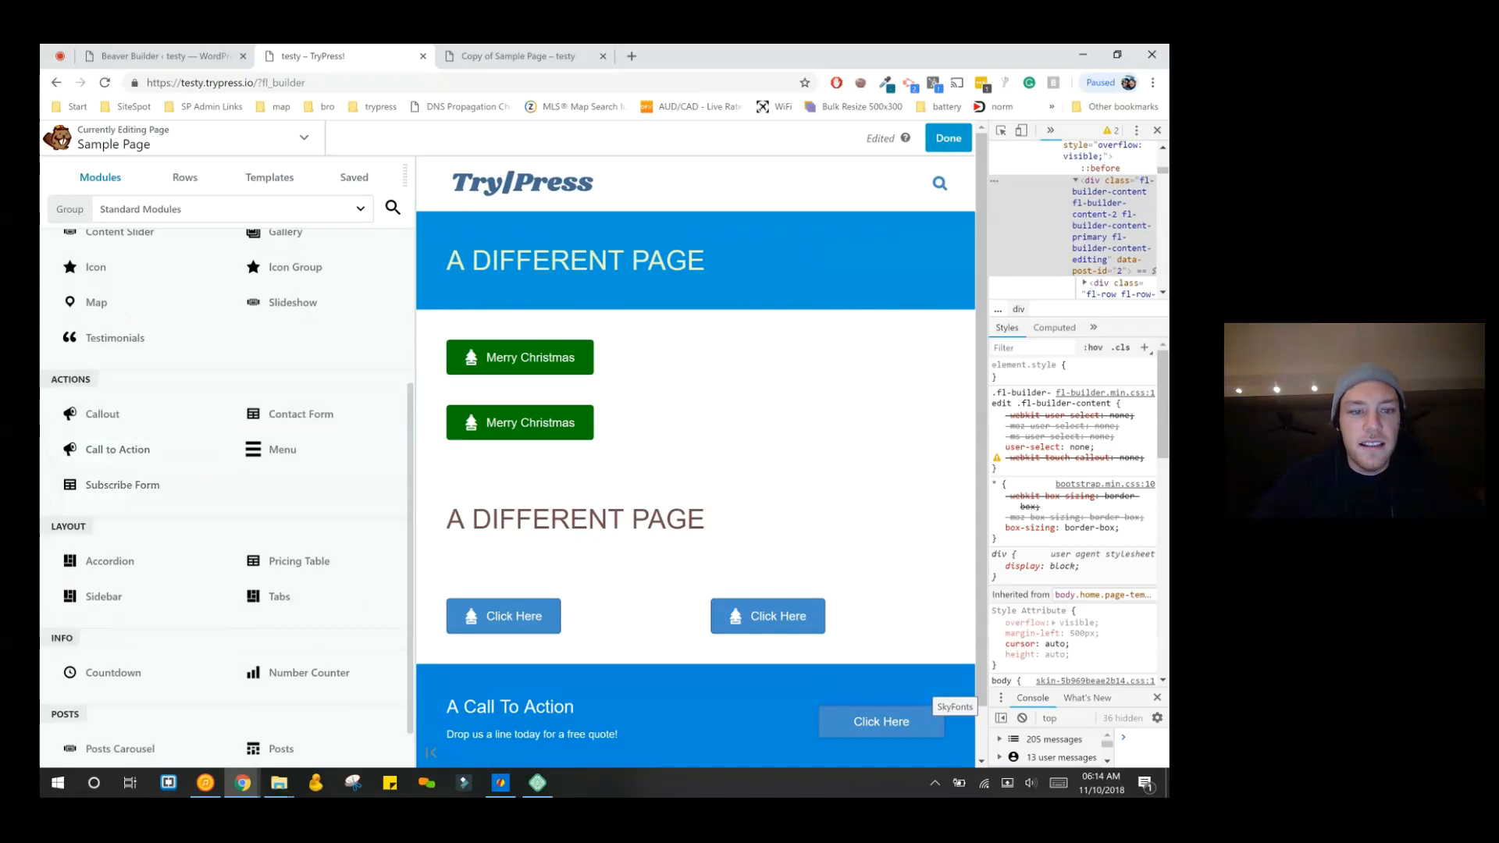
{"action": "scroll", "coordinate": [405, 664], "scroll_direction": "up", "scroll_amount": 2}
{"action": "scroll", "coordinate": [405, 664], "scroll_direction": "down", "scroll_amount": 2}
{"action": "scroll", "coordinate": [405, 663], "scroll_direction": "up", "scroll_amount": 4}
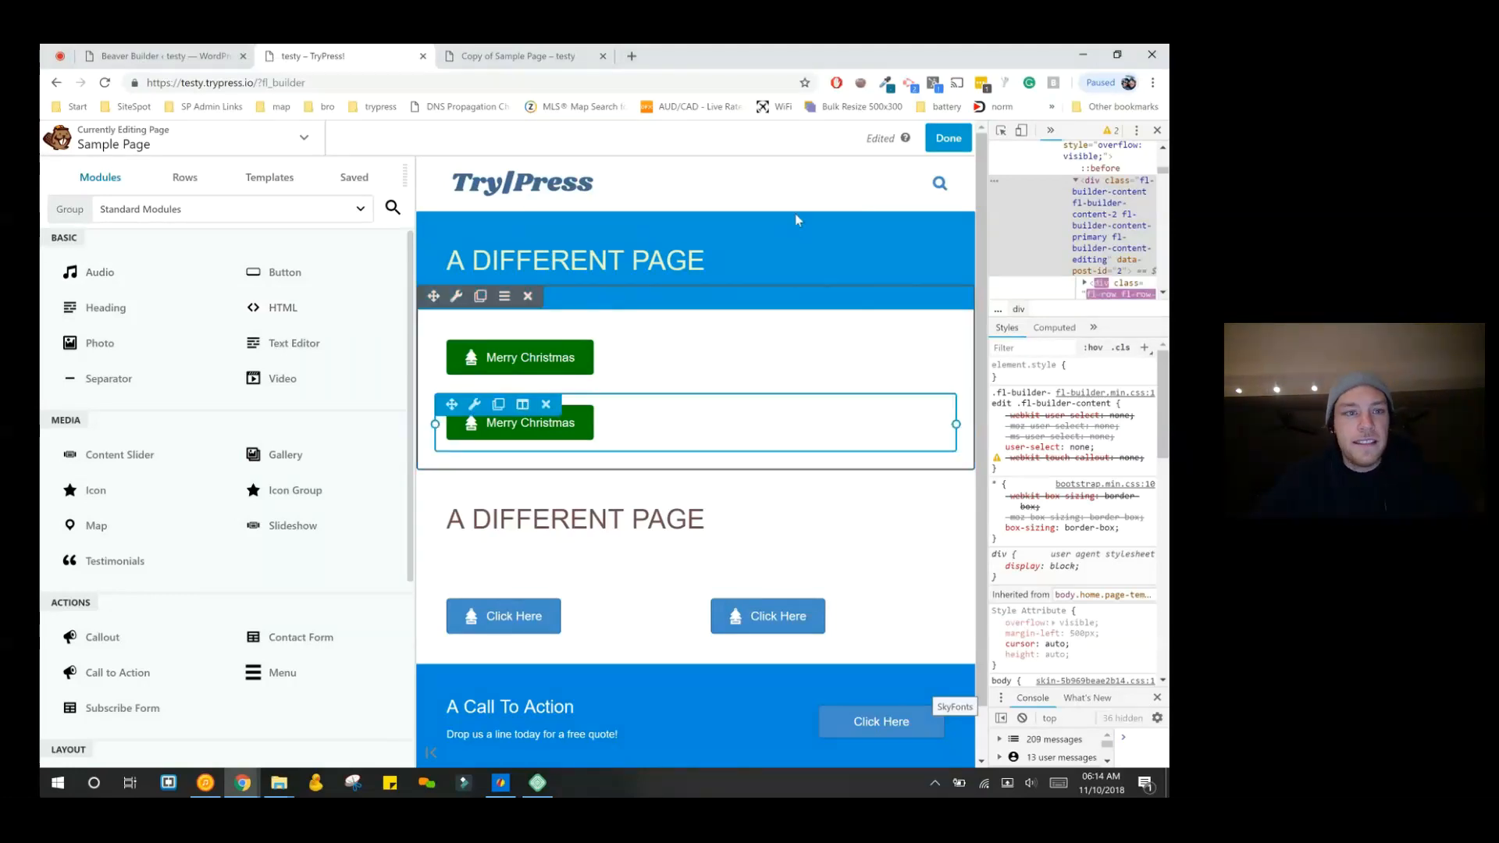
{"action": "left_click", "coordinate": [233, 50]}
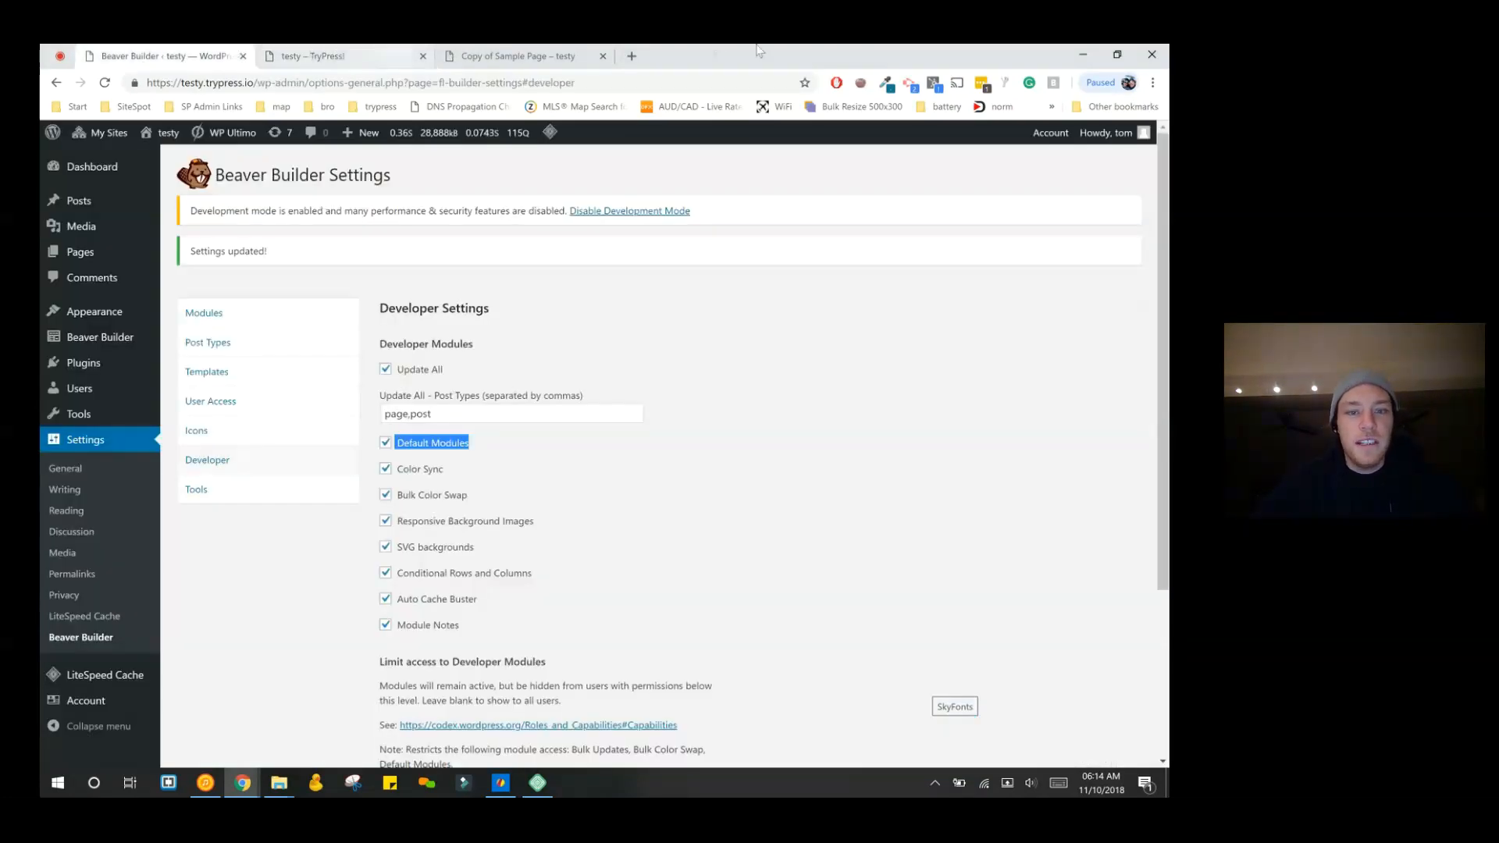
{"action": "left_click", "coordinate": [312, 56]}
- Replace the lower Merry Christmas button's tree icon with the Font Awesome 5 Solid prohibition icon and save the module
{"action": "left_click", "coordinate": [529, 423]}
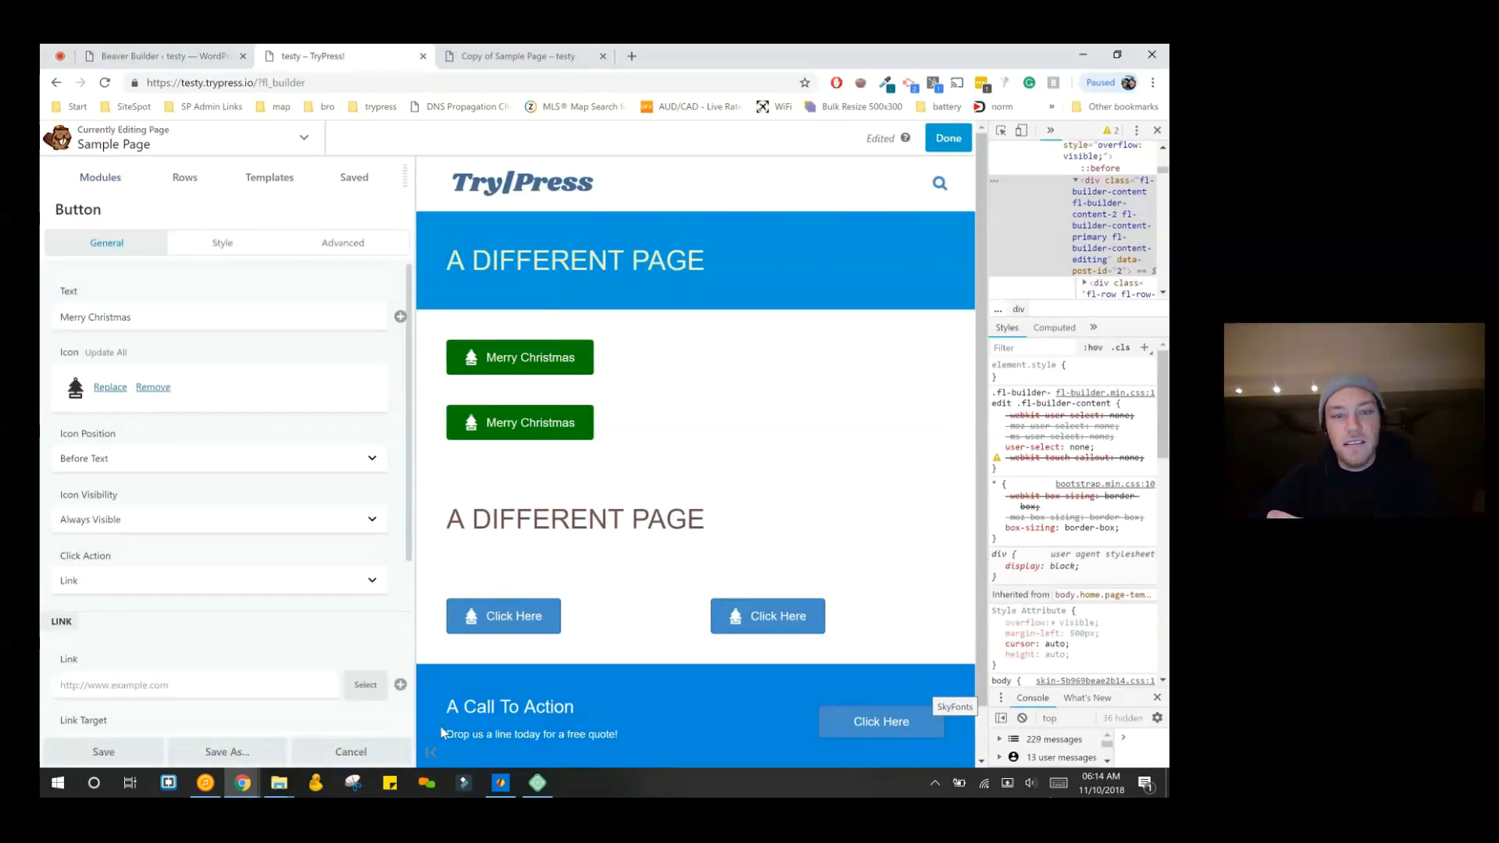
{"action": "scroll", "coordinate": [223, 515], "scroll_direction": "down", "scroll_amount": 3}
{"action": "scroll", "coordinate": [222, 558], "scroll_direction": "up", "scroll_amount": 3}
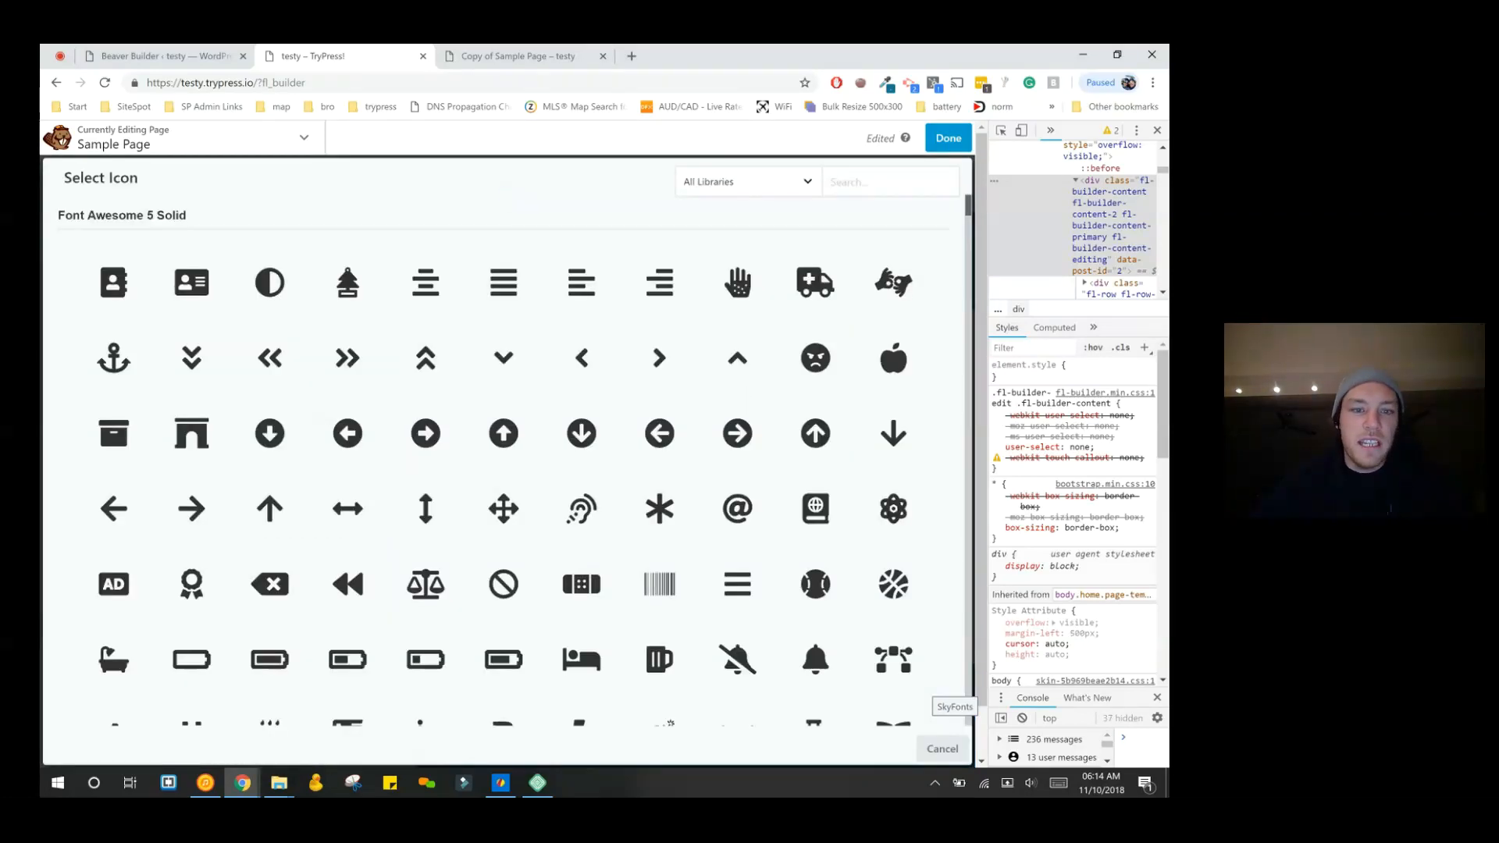
{"action": "left_click", "coordinate": [500, 582]}
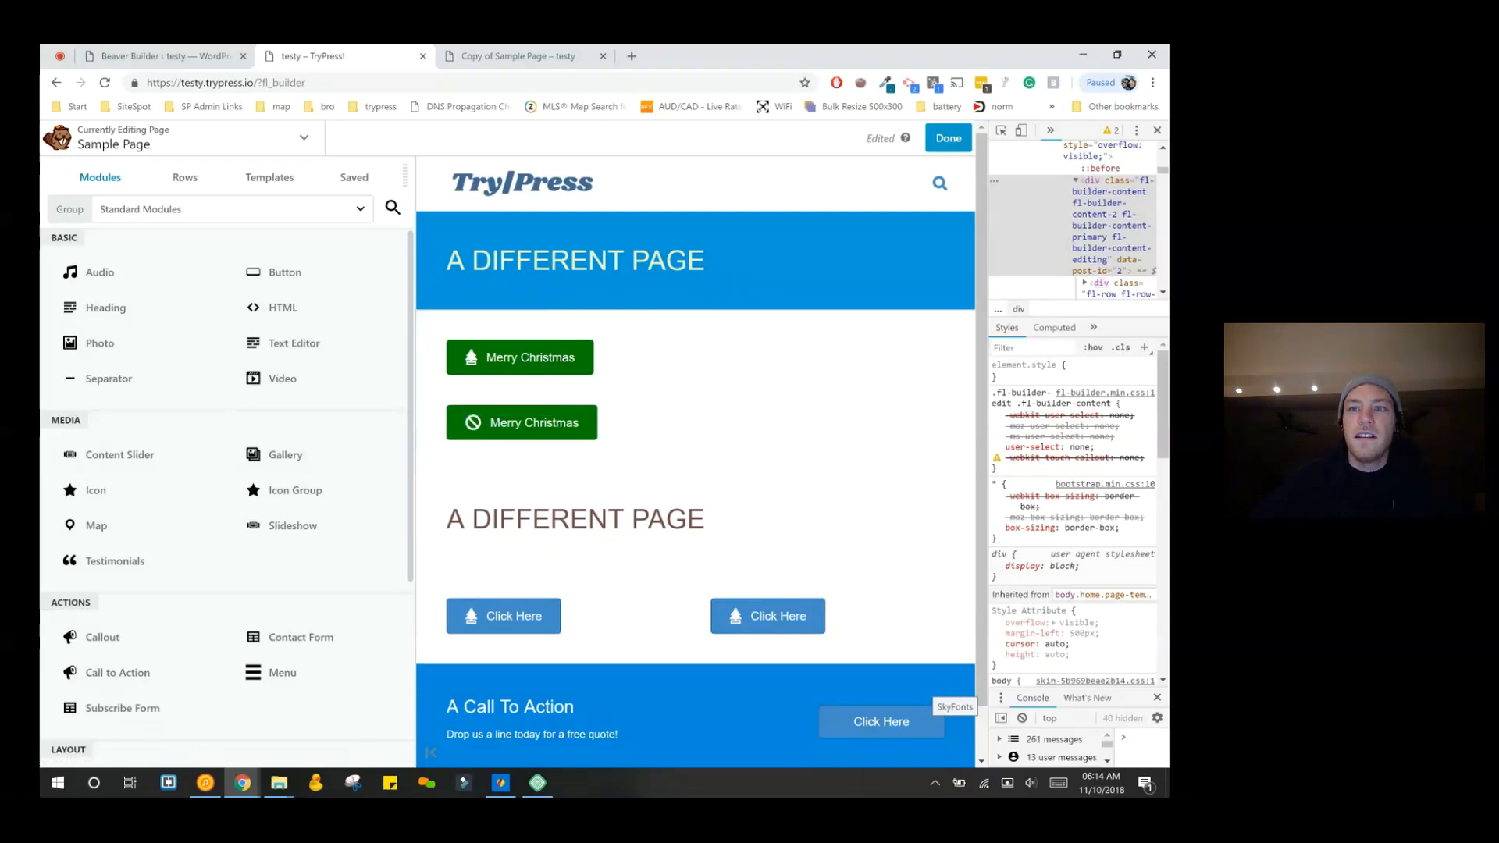
- Publish Sample Page and open the site's WordPress dashboard at /wp-admin
{"action": "left_click", "coordinate": [947, 137]}
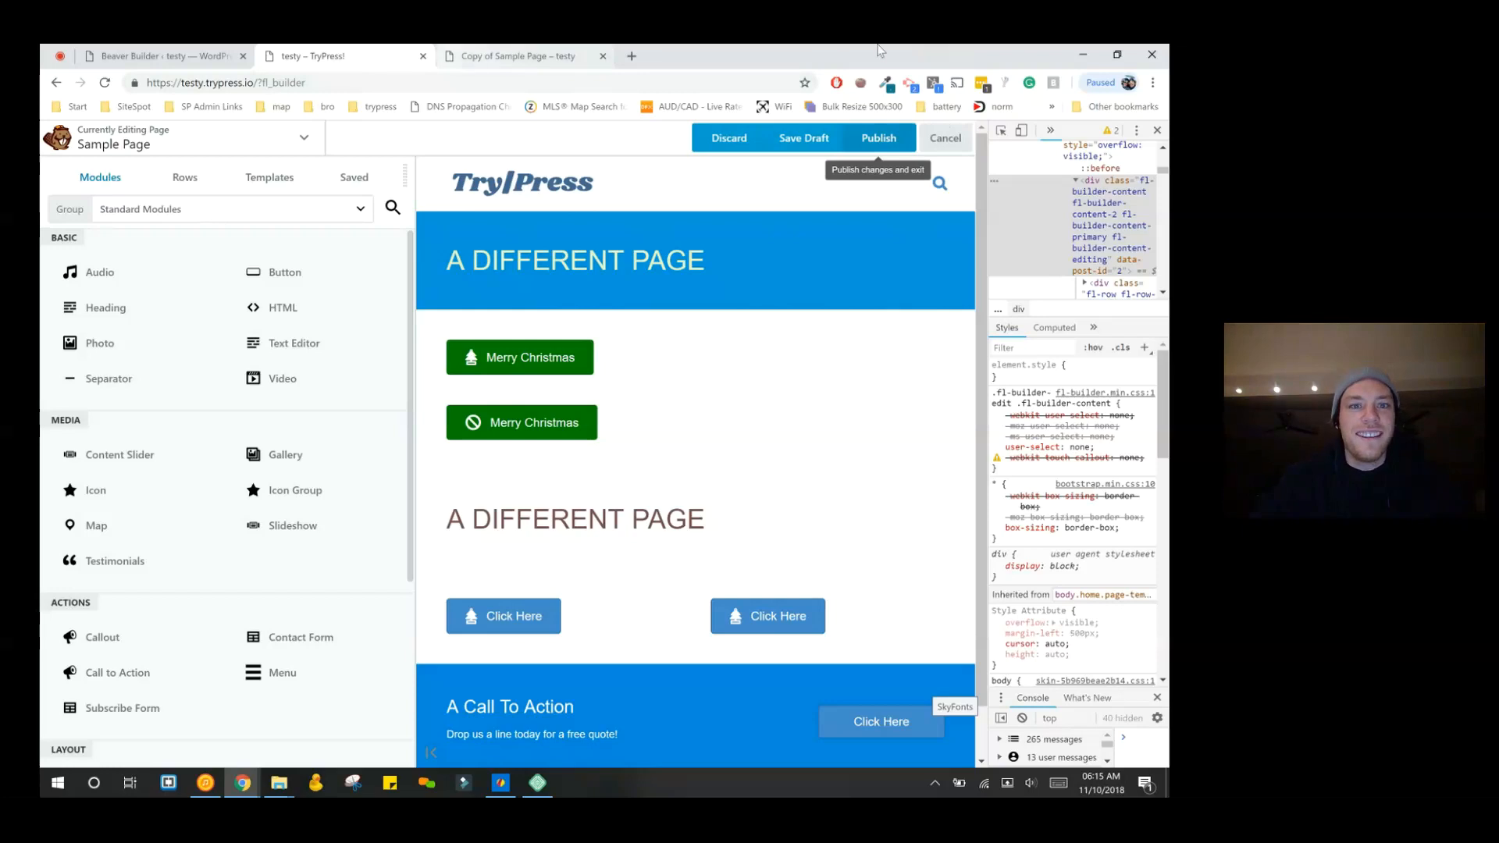
{"action": "left_click", "coordinate": [879, 137]}
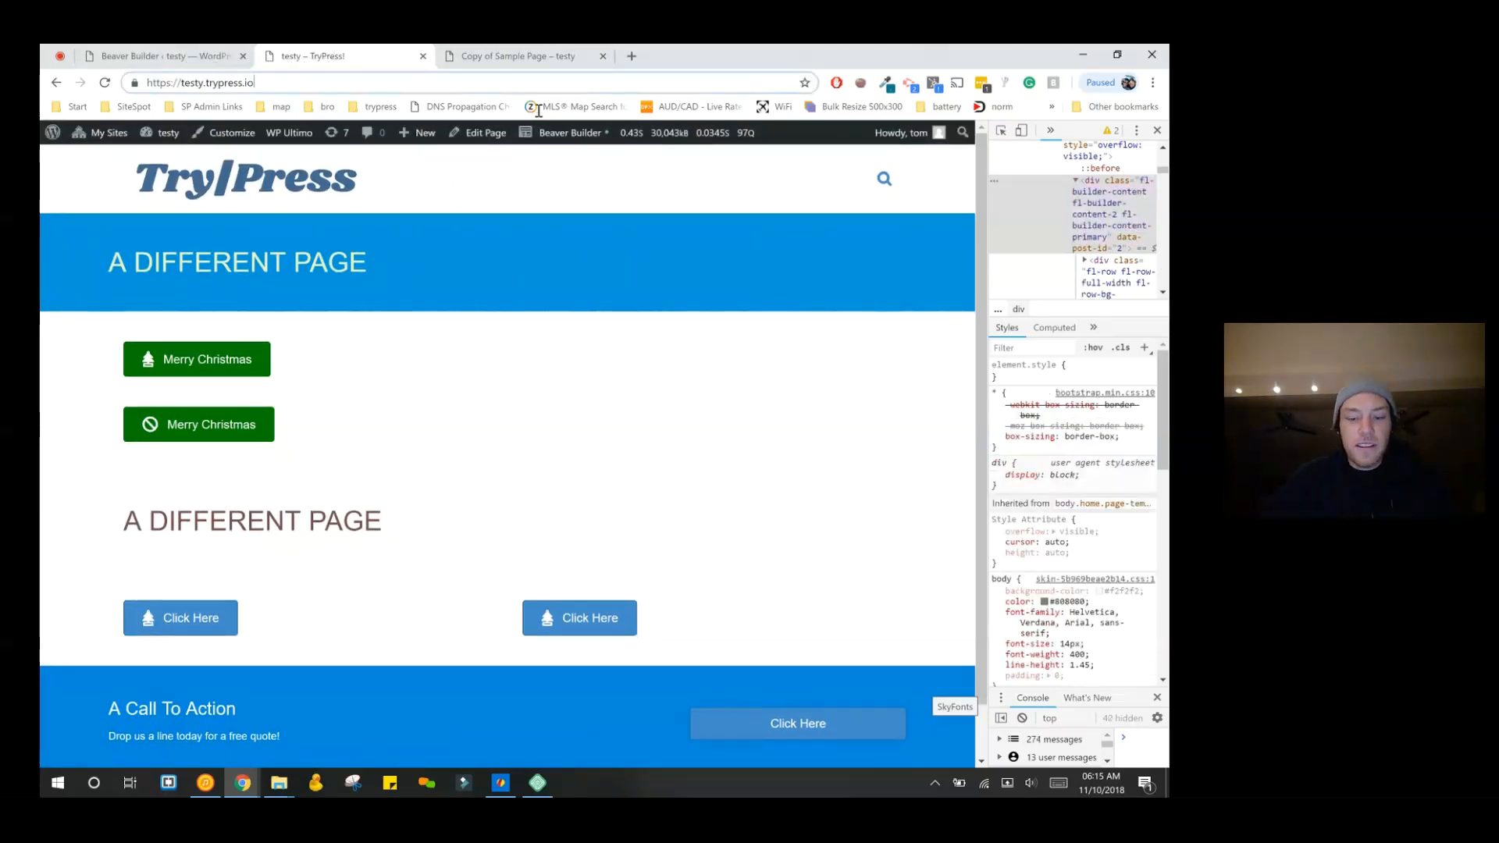
{"action": "type", "text": "/wp-admin"}
{"action": "key", "text": "Return"}
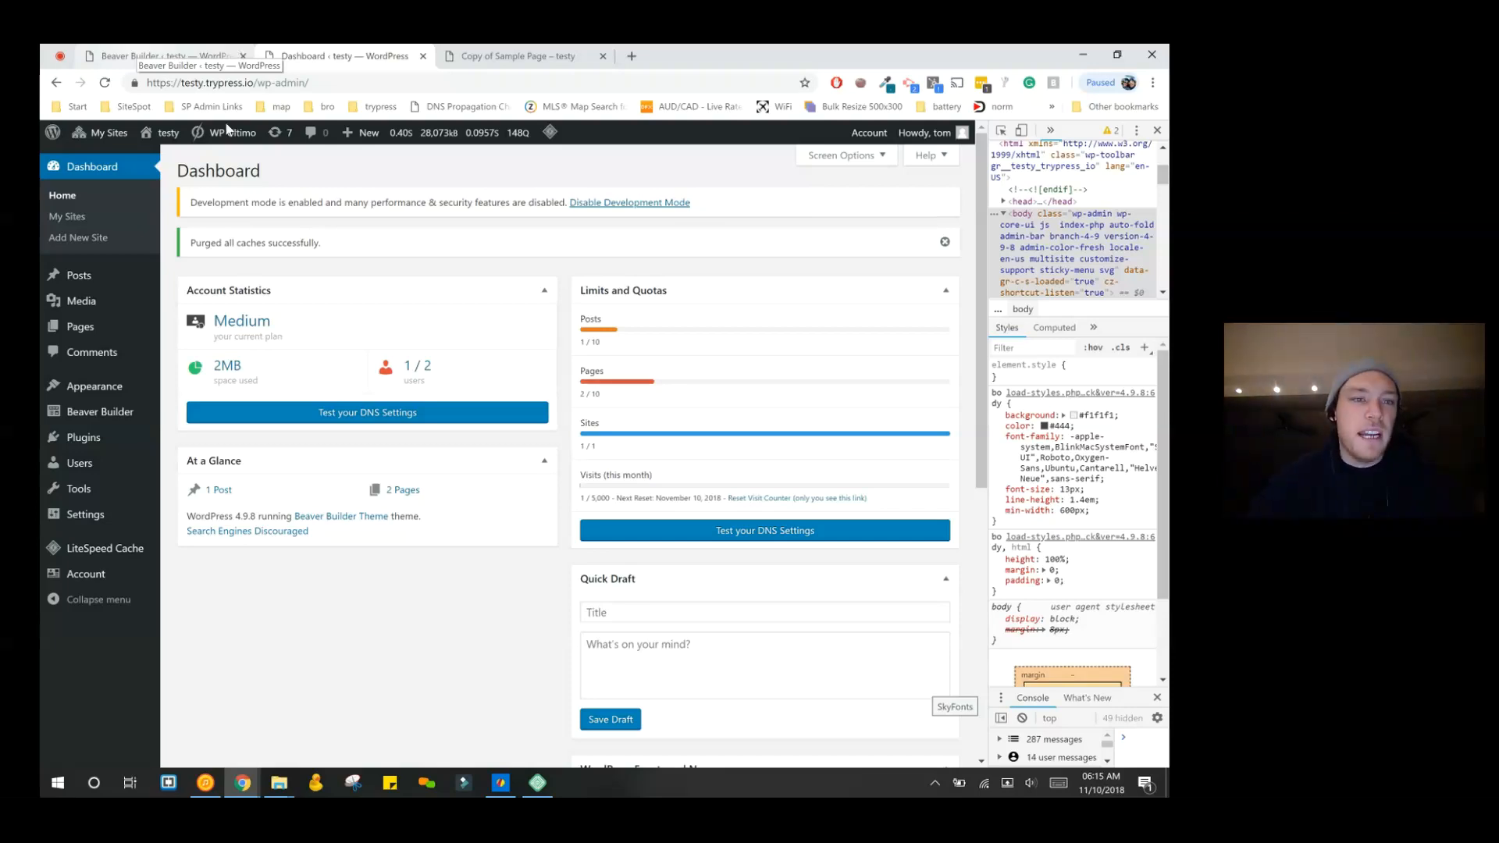
- Review the Default Modules and Color Sync options in Beaver Builder's Developer Settings
{"action": "left_click", "coordinate": [229, 50]}
{"action": "left_click", "coordinate": [500, 443]}
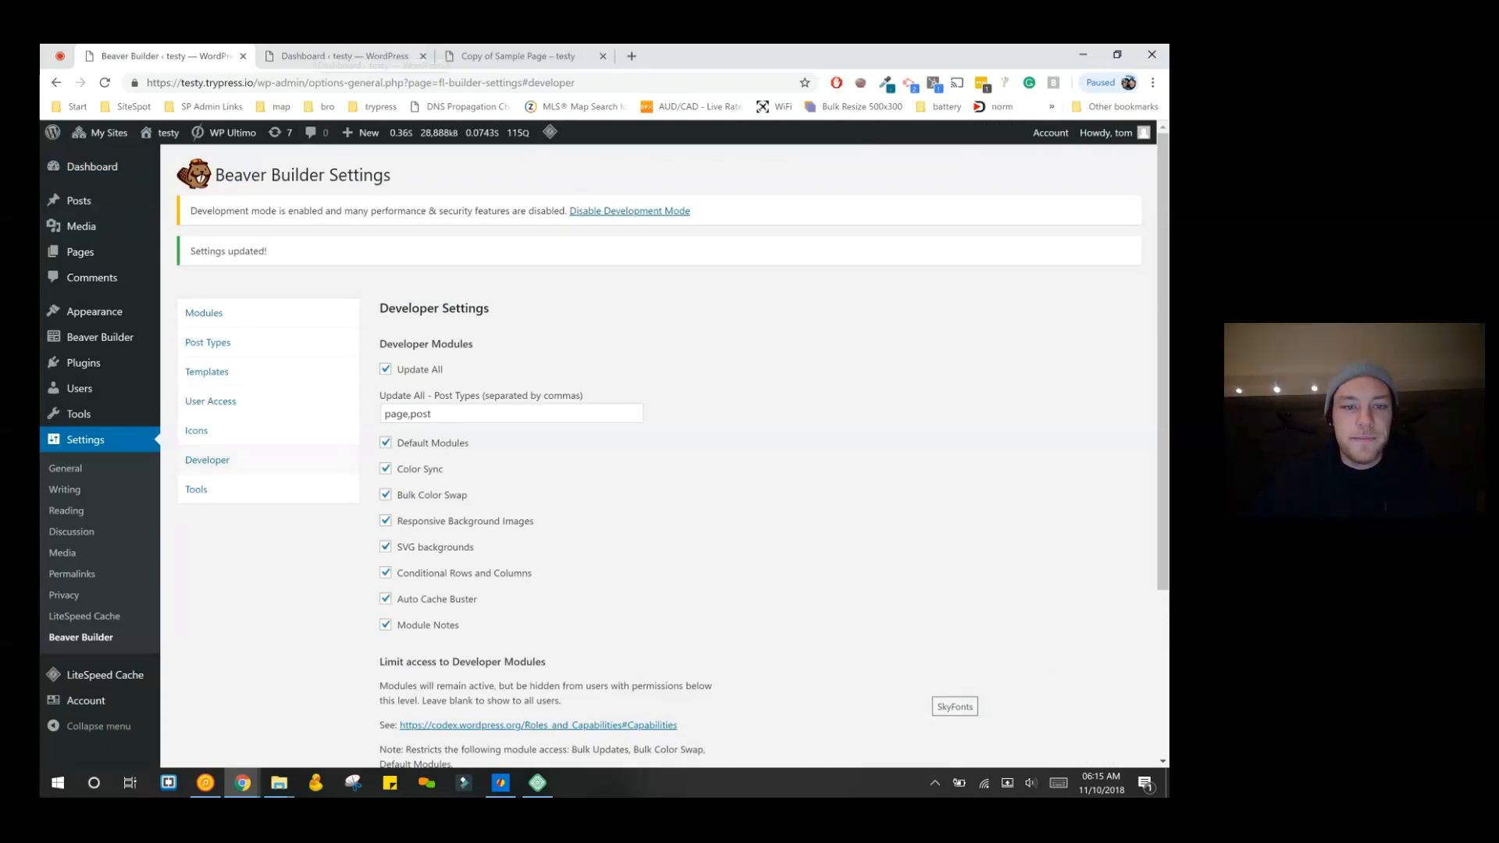
{"action": "left_click_drag", "start_coordinate": [397, 443], "coordinate": [473, 443]}
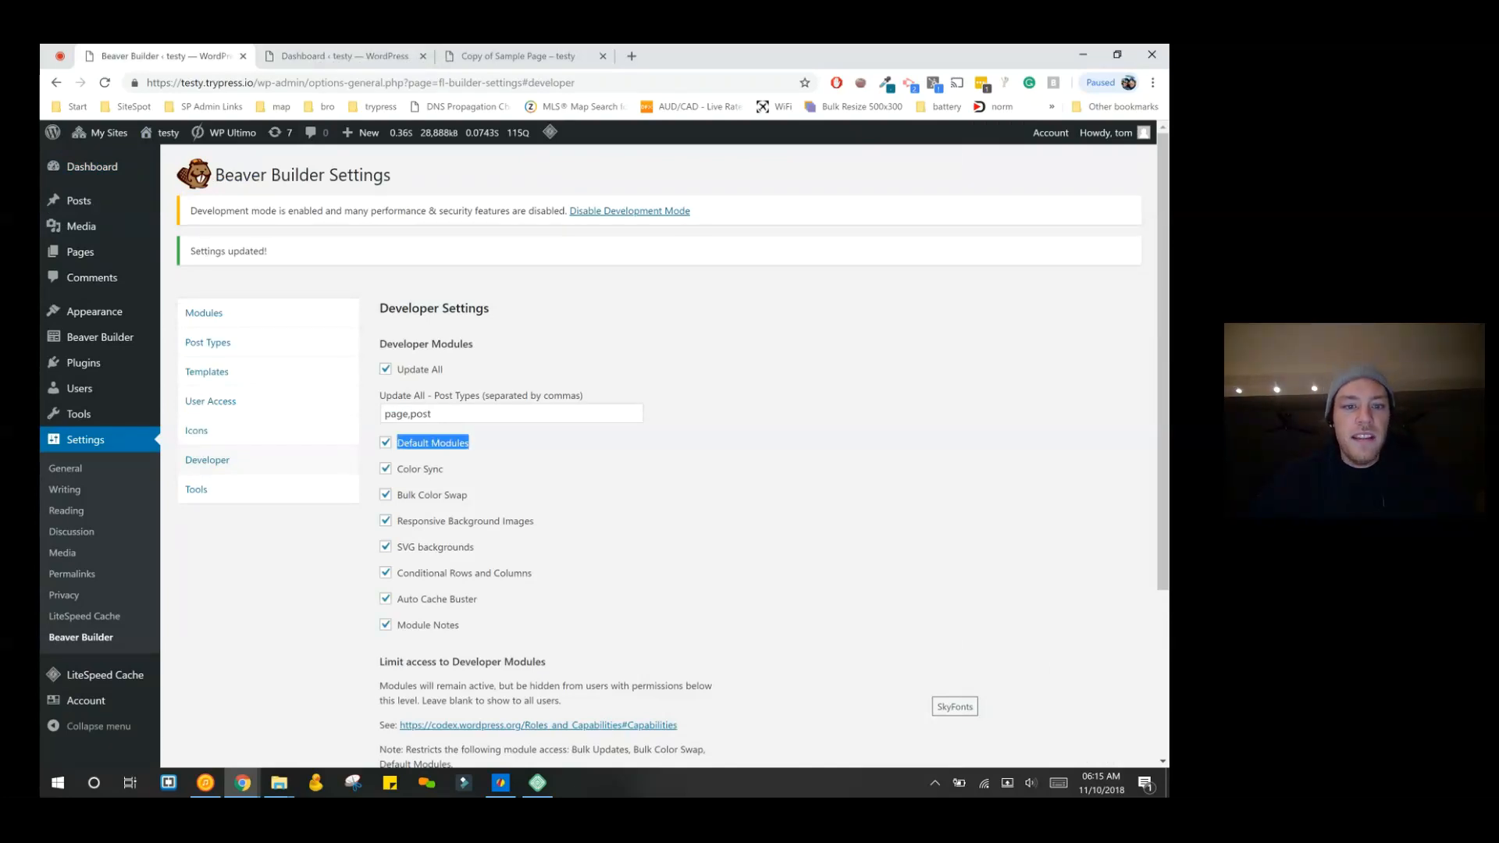
{"action": "left_click", "coordinate": [500, 444]}
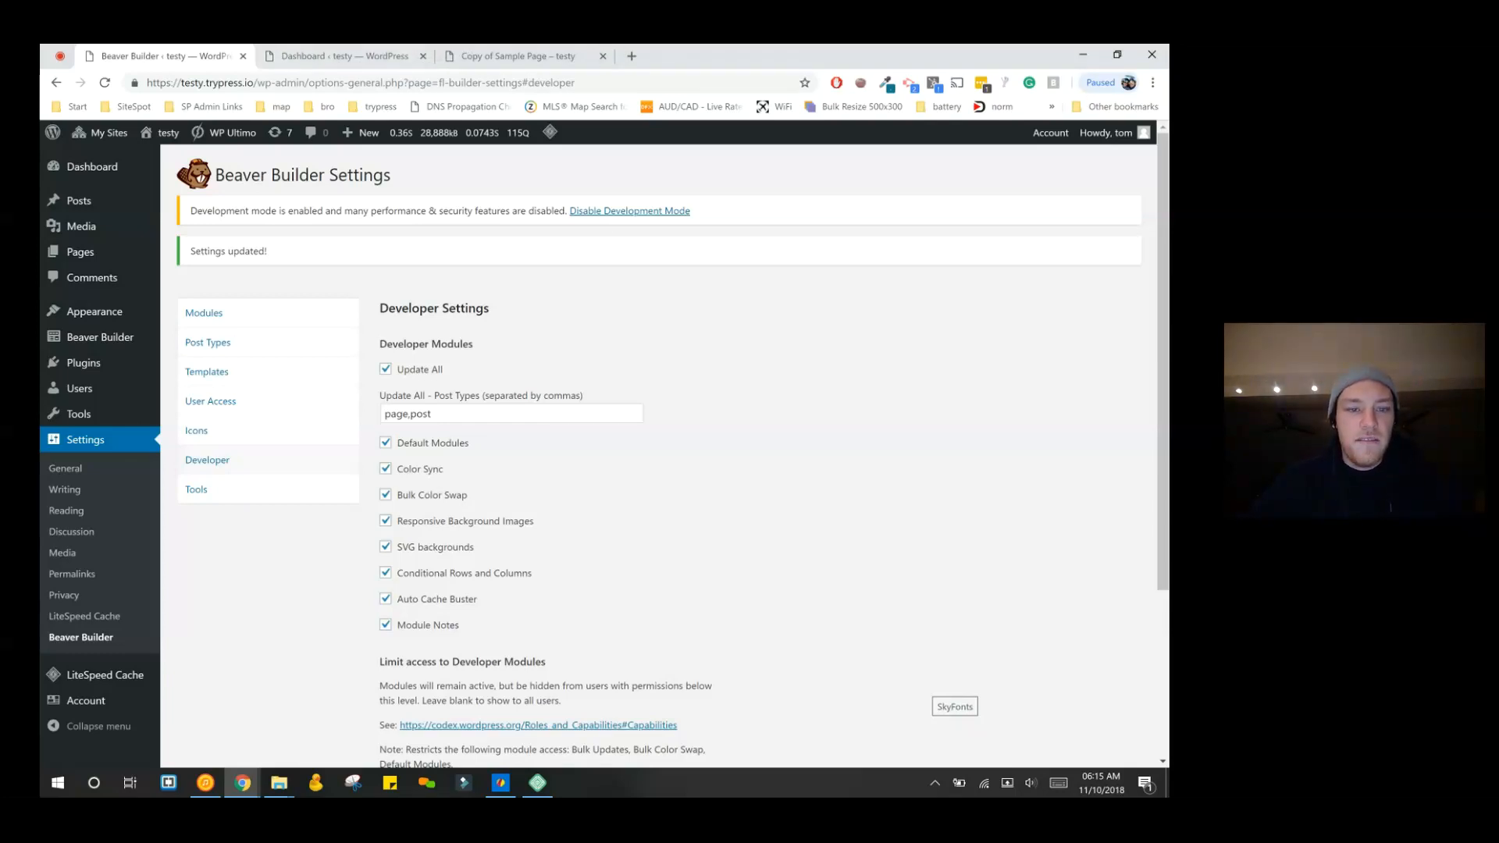
{"action": "left_click_drag", "start_coordinate": [444, 468], "coordinate": [397, 469]}
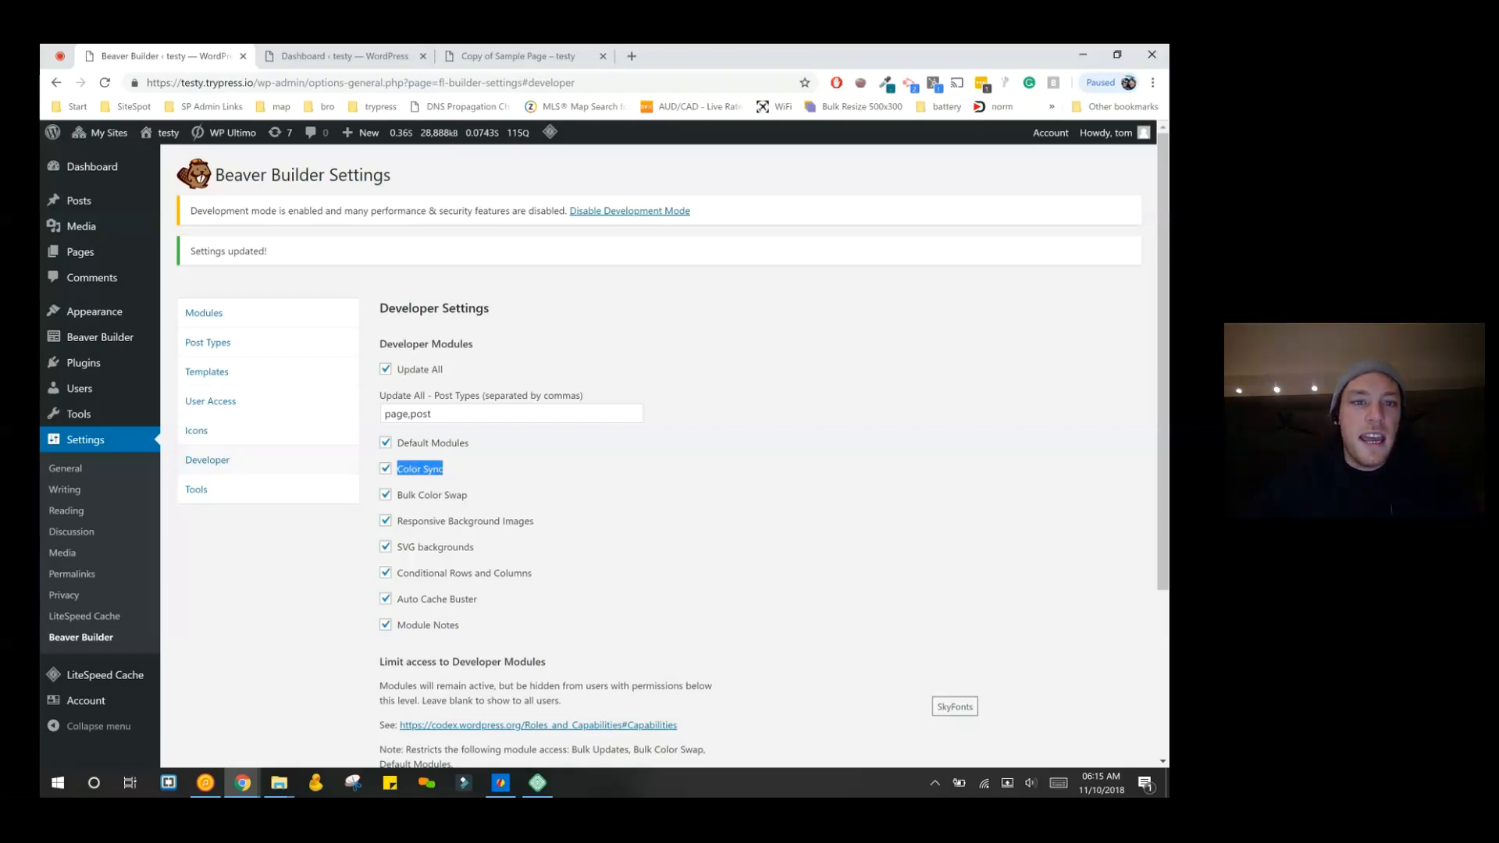
- In the Copy of Sample Page builder, set the "A DIFFERENT PAGE" row's background type to Color
{"action": "left_click", "coordinate": [343, 56]}
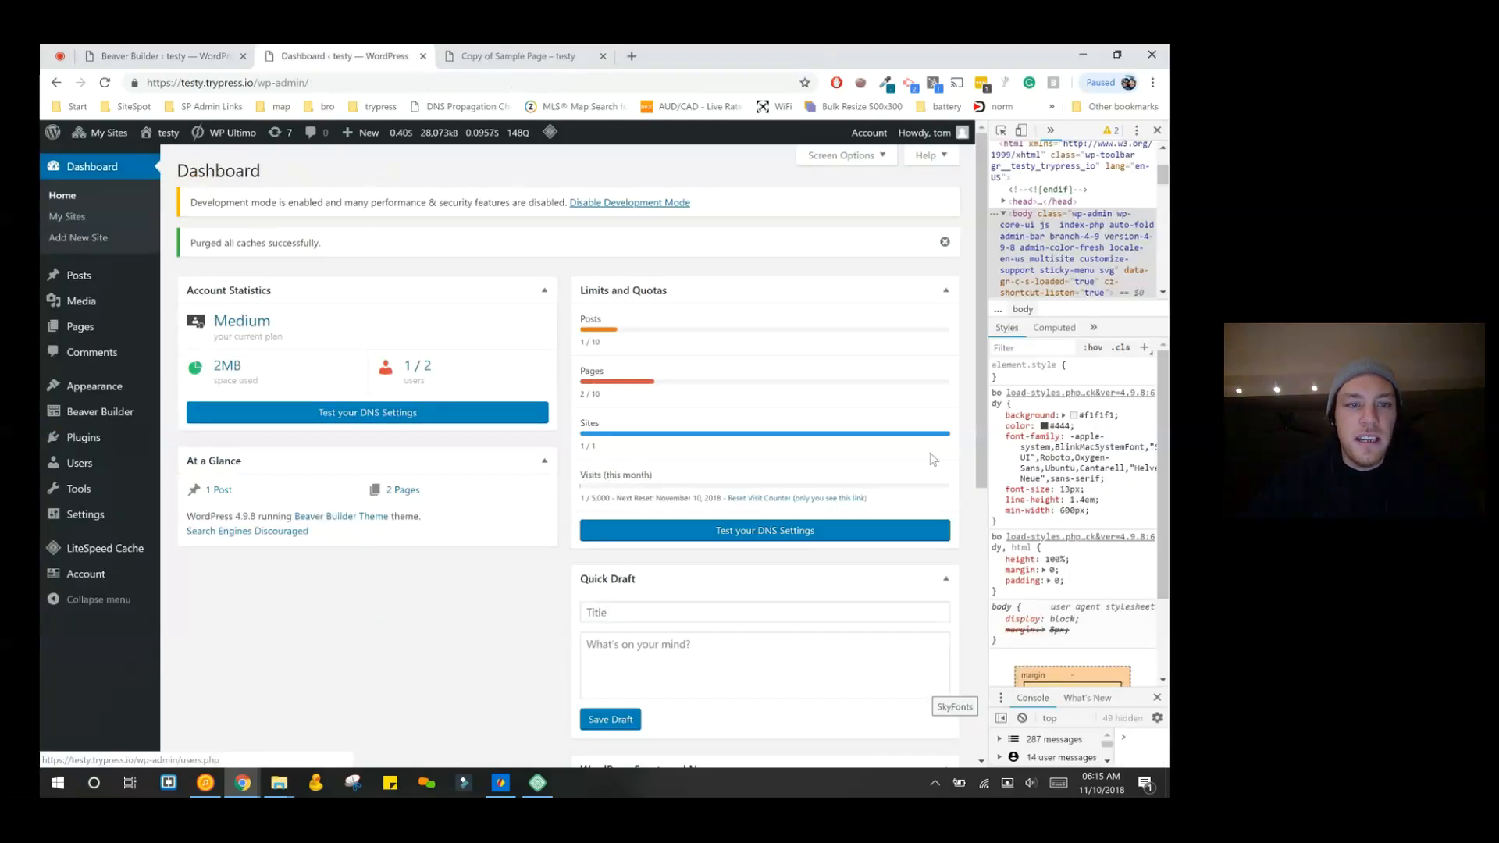
{"action": "left_click", "coordinate": [515, 56]}
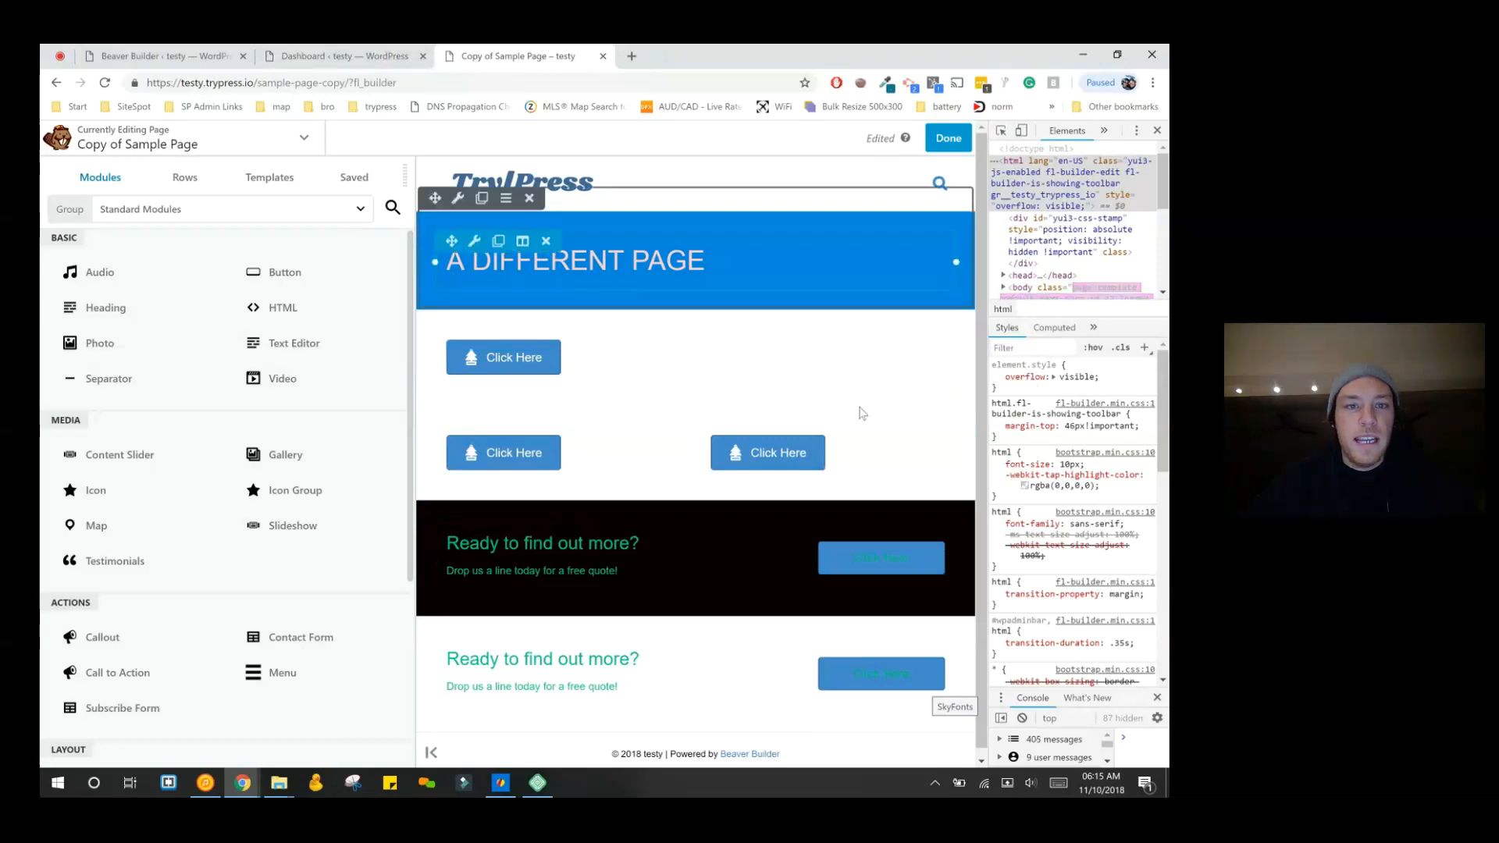
{"action": "left_click", "coordinate": [968, 421]}
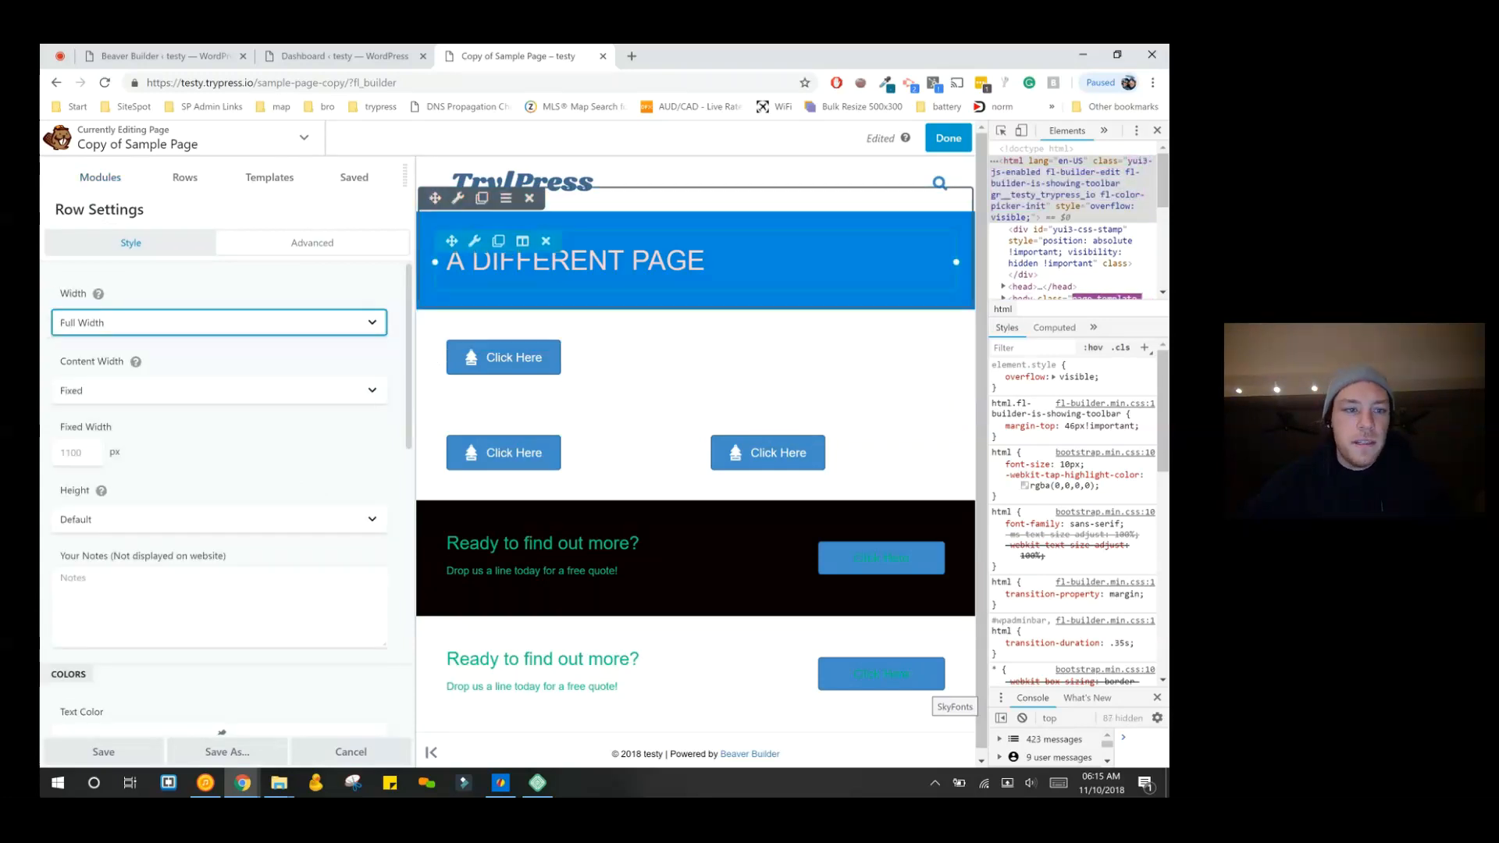
{"action": "scroll", "coordinate": [221, 702], "scroll_direction": "down", "scroll_amount": 6}
{"action": "scroll", "coordinate": [227, 500], "scroll_direction": "down", "scroll_amount": 1}
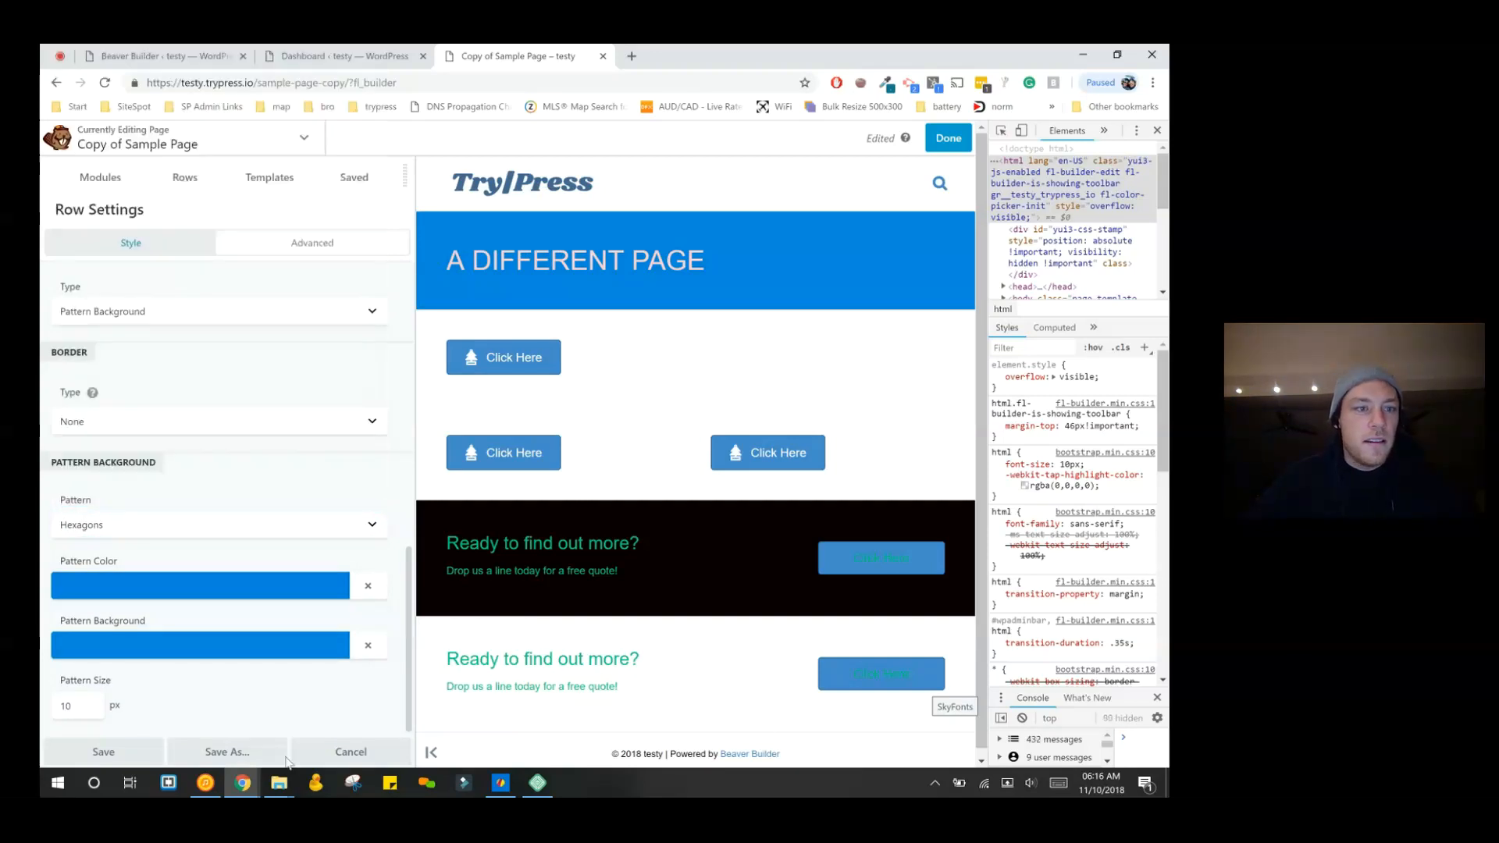
{"action": "left_click", "coordinate": [157, 312]}
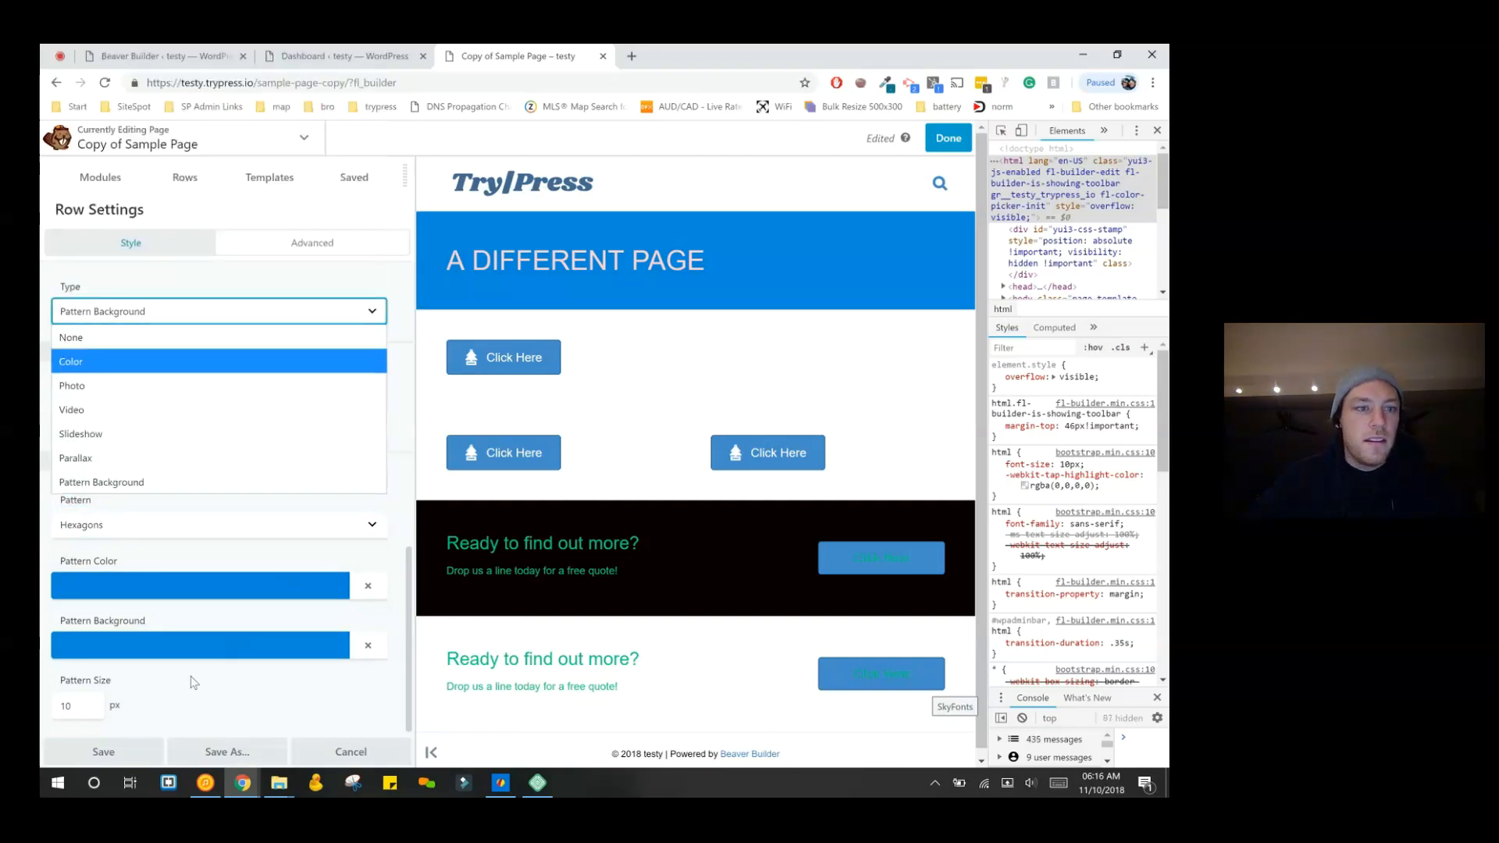
{"action": "key", "text": "Return"}
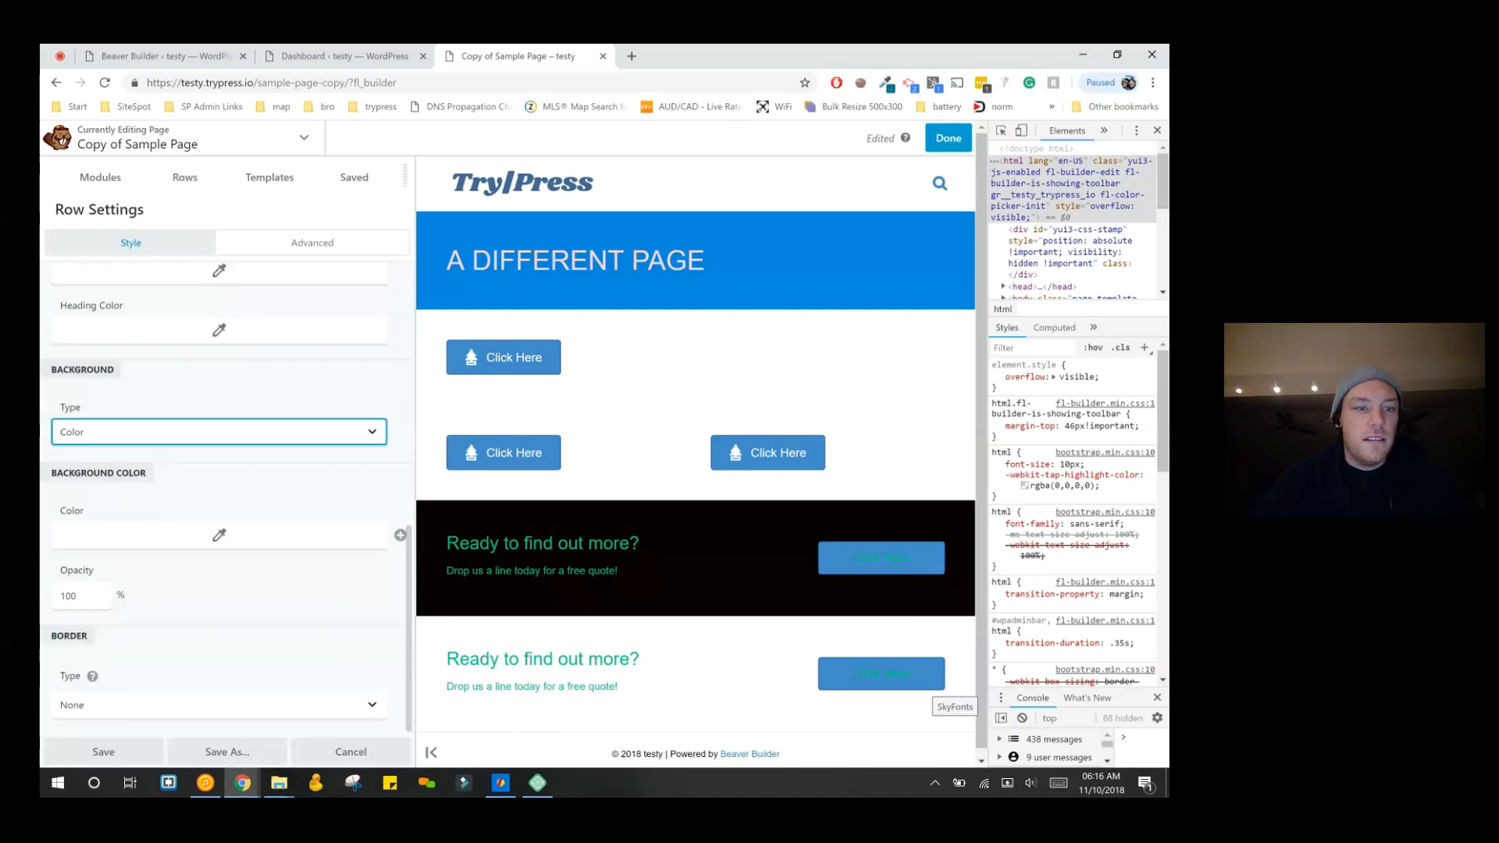
- Set the row's background color to #0088dd and try to add it to the color presets
{"action": "left_click", "coordinate": [220, 536]}
{"action": "left_click", "coordinate": [167, 537]}
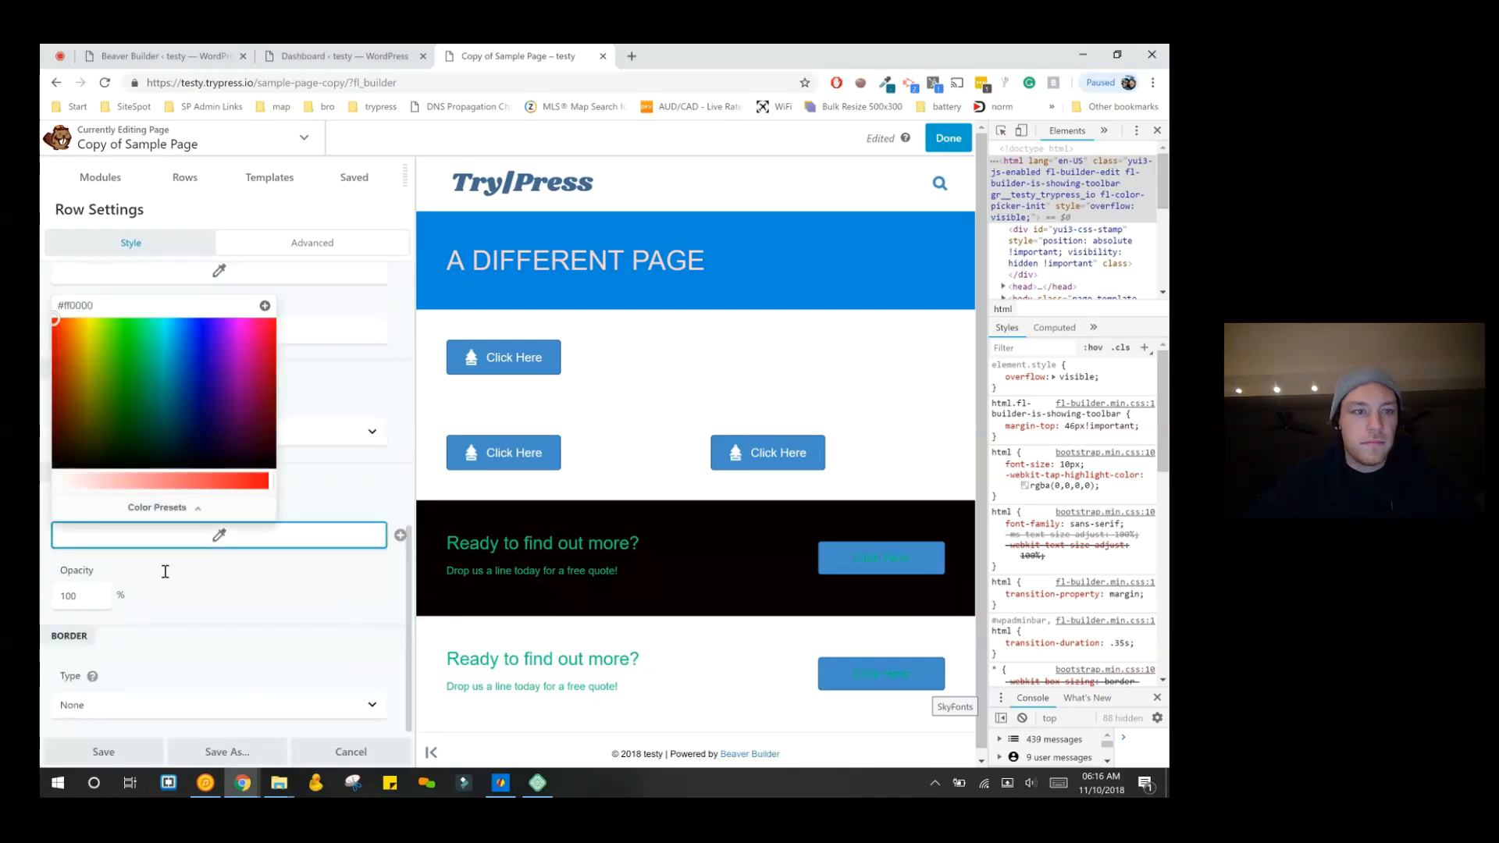
{"action": "type", "text": "#0088dd"}
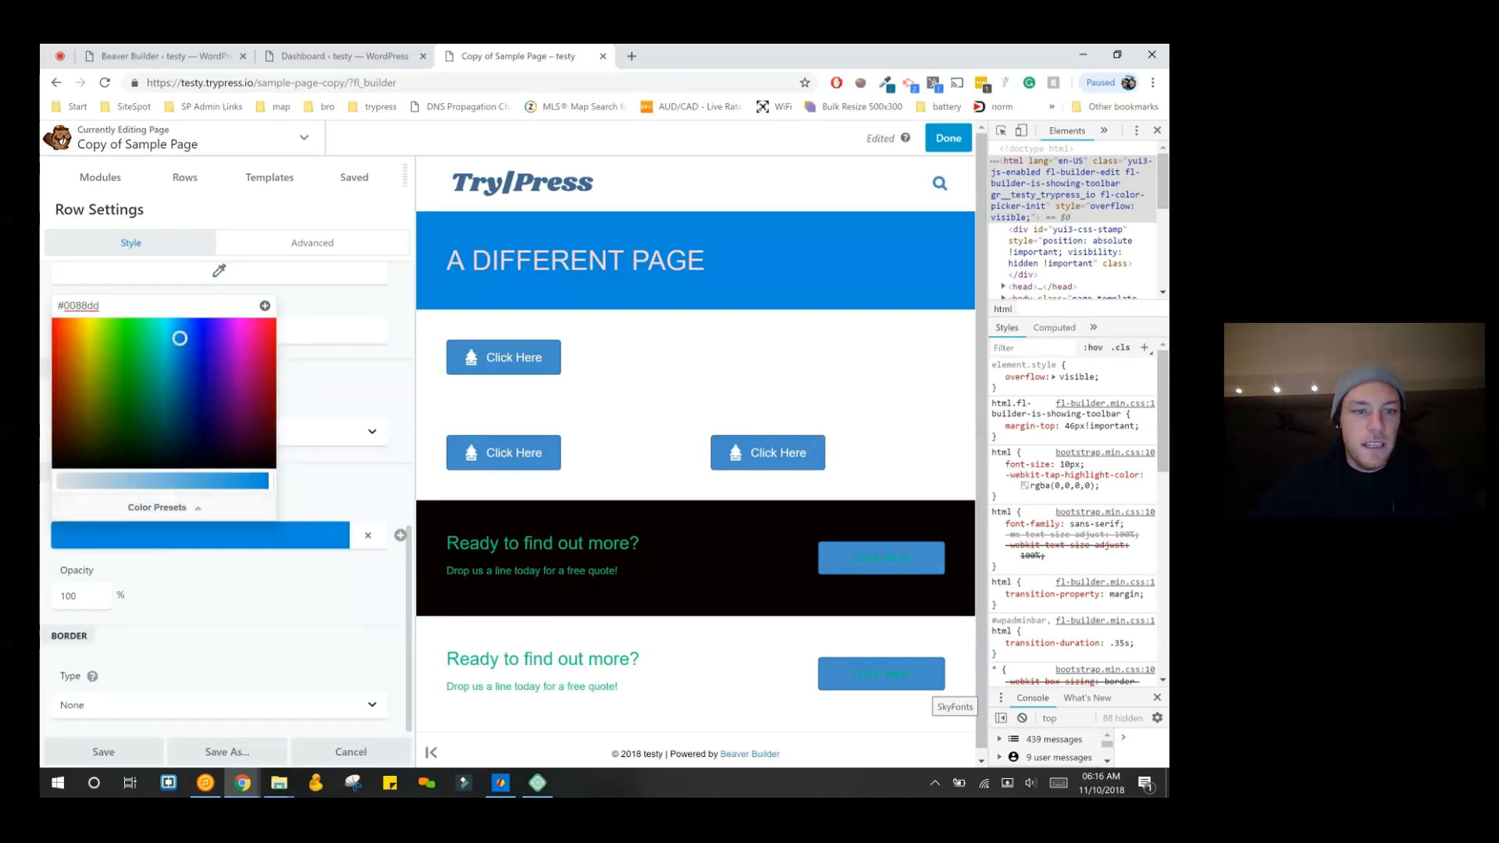
{"action": "key", "text": "Return"}
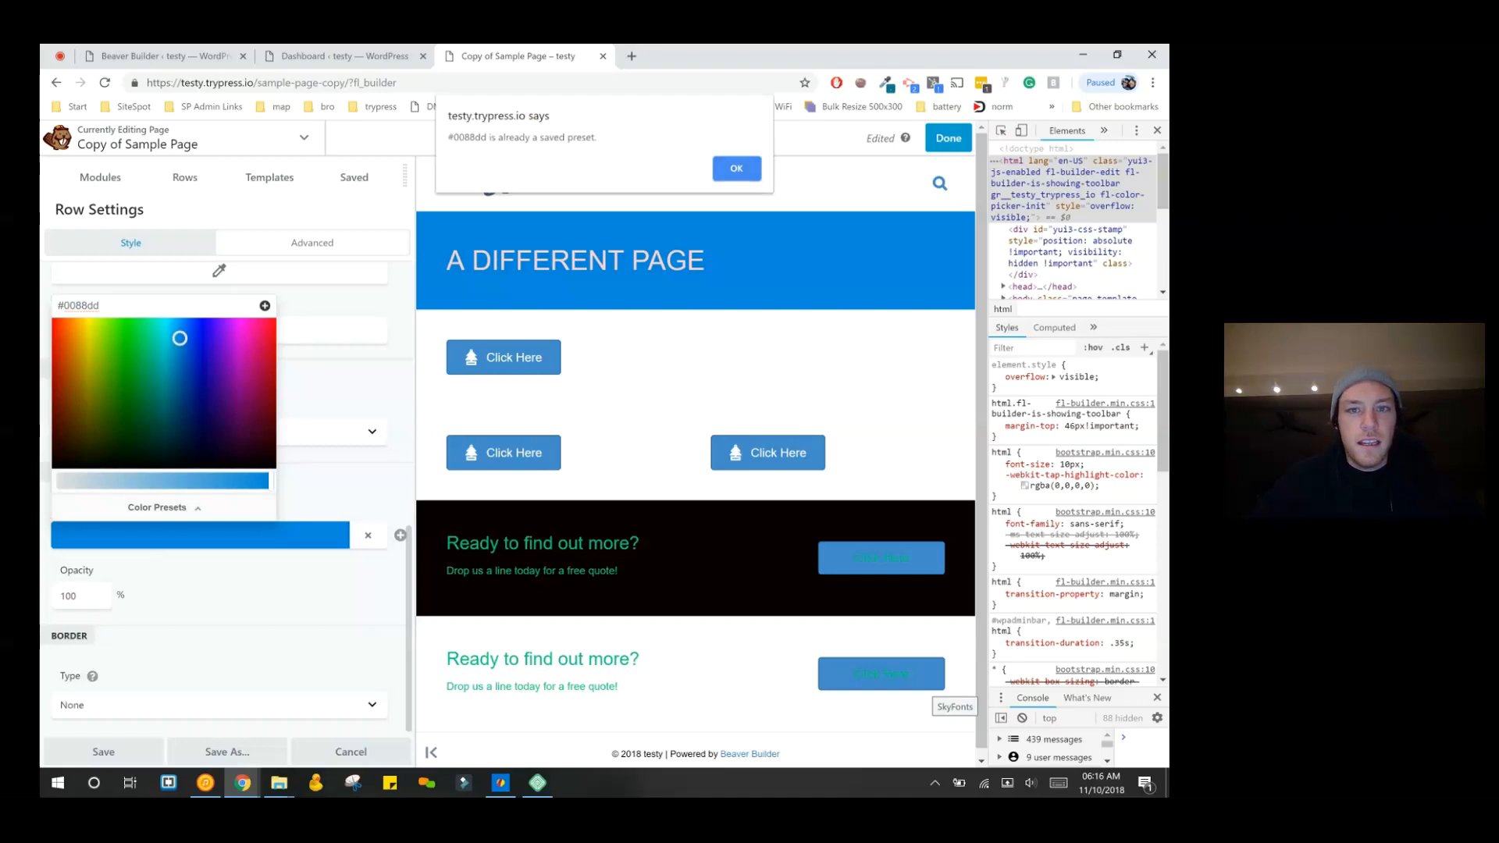
{"action": "key", "text": "Return"}
- Look through the saved color presets for the row's background color
{"action": "left_click", "coordinate": [160, 508]}
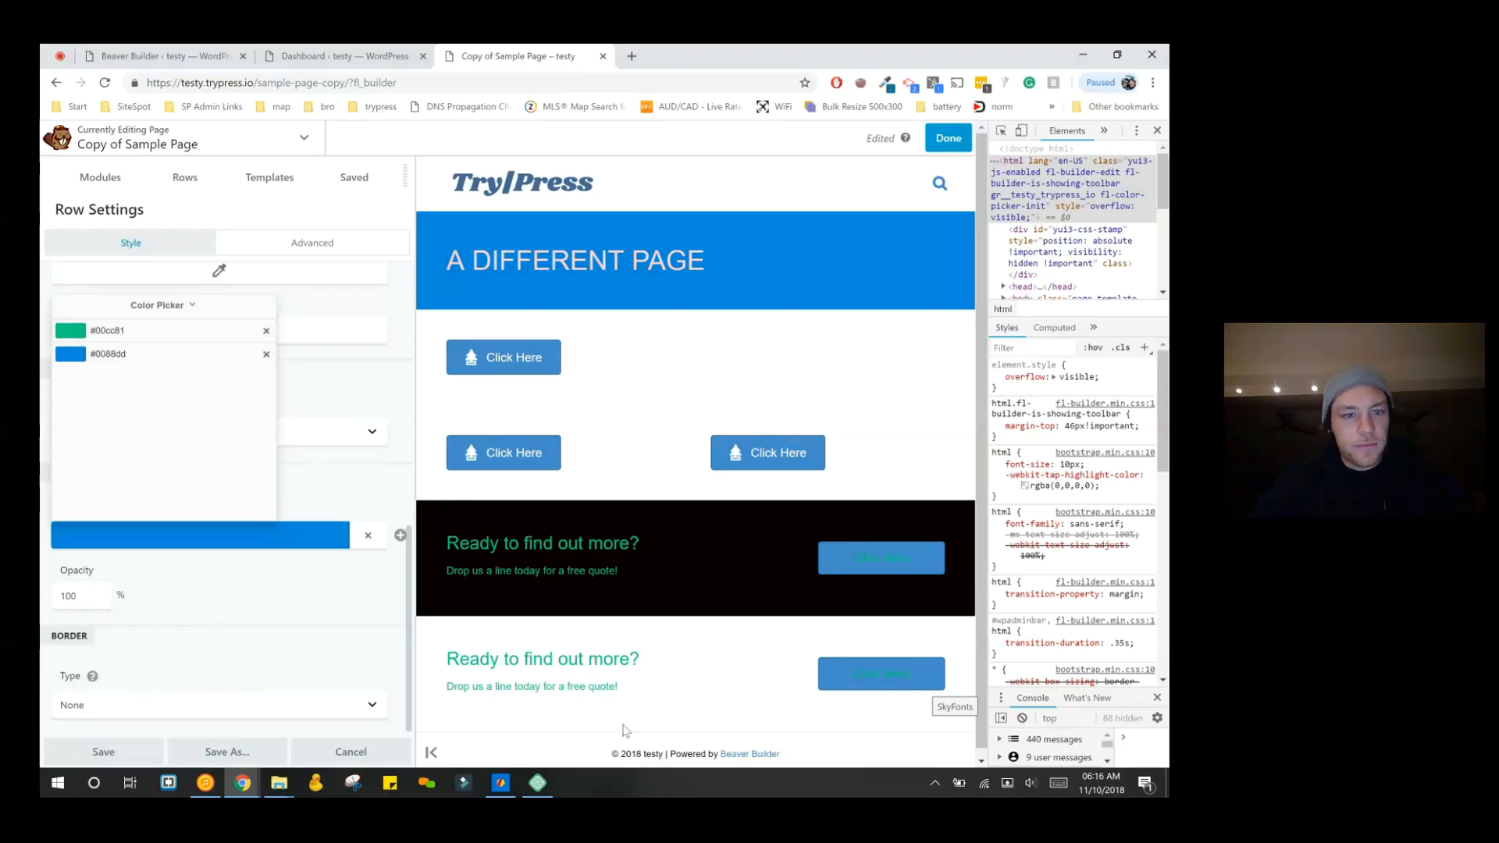
{"action": "left_click", "coordinate": [246, 675]}
{"action": "left_click", "coordinate": [146, 536]}
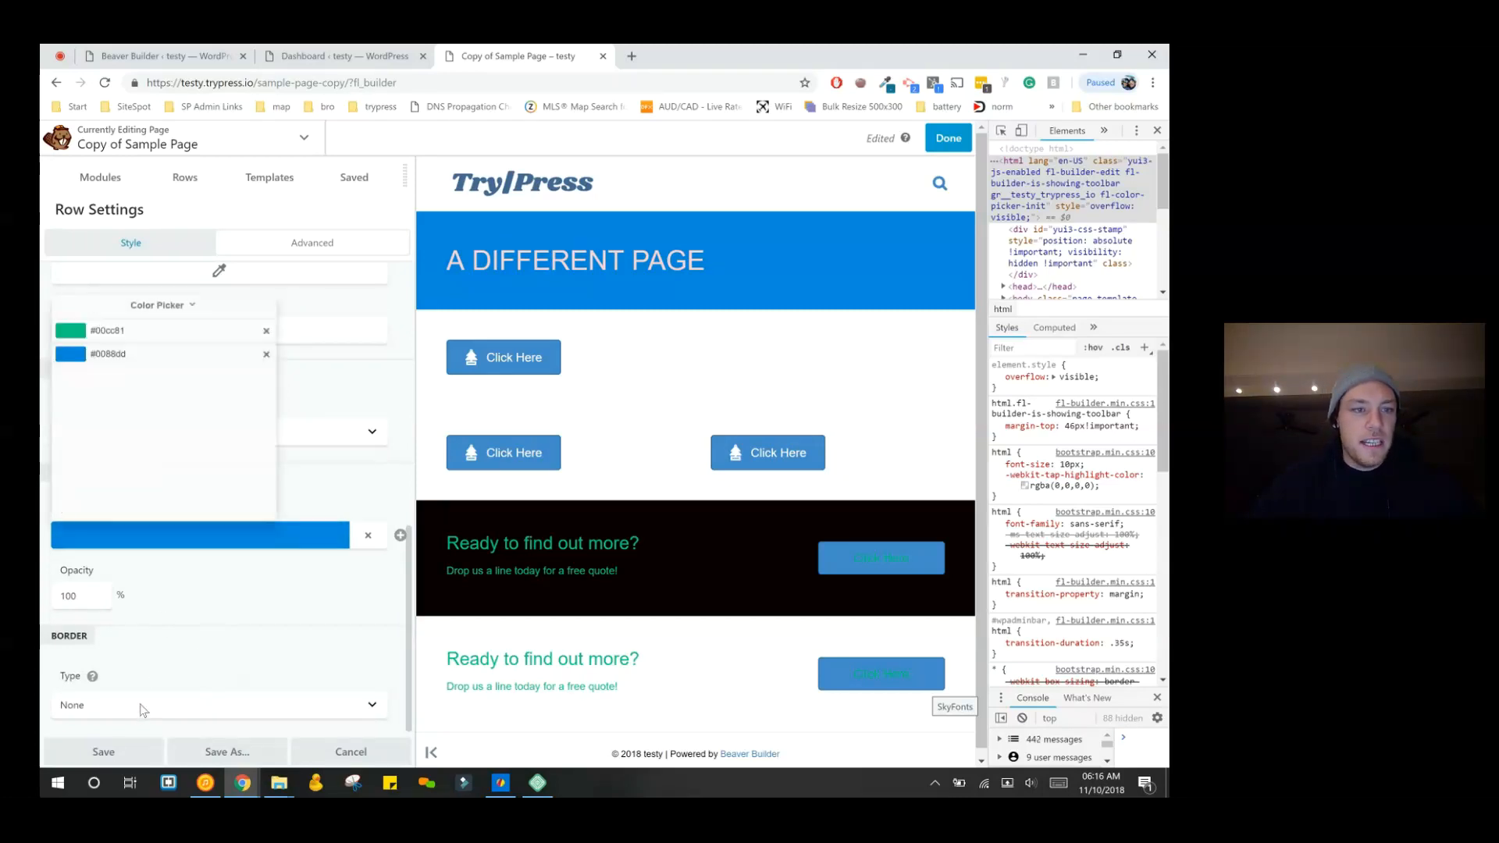
- Pick olive #707000 as the row's background color and add it to the color presets
{"action": "left_click", "coordinate": [164, 306]}
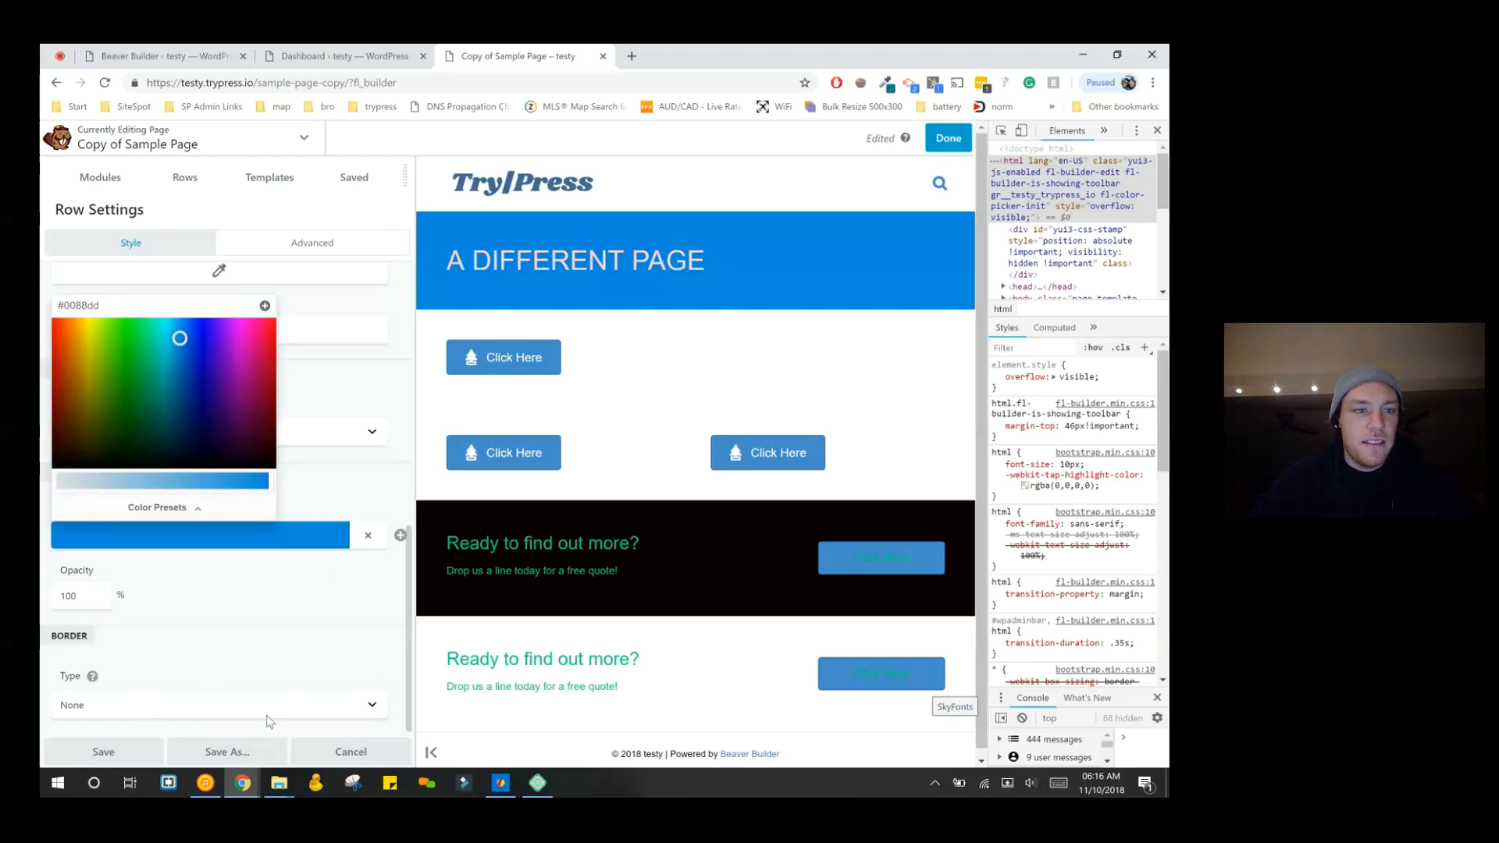
{"action": "left_click_drag", "start_coordinate": [153, 381], "coordinate": [90, 405]}
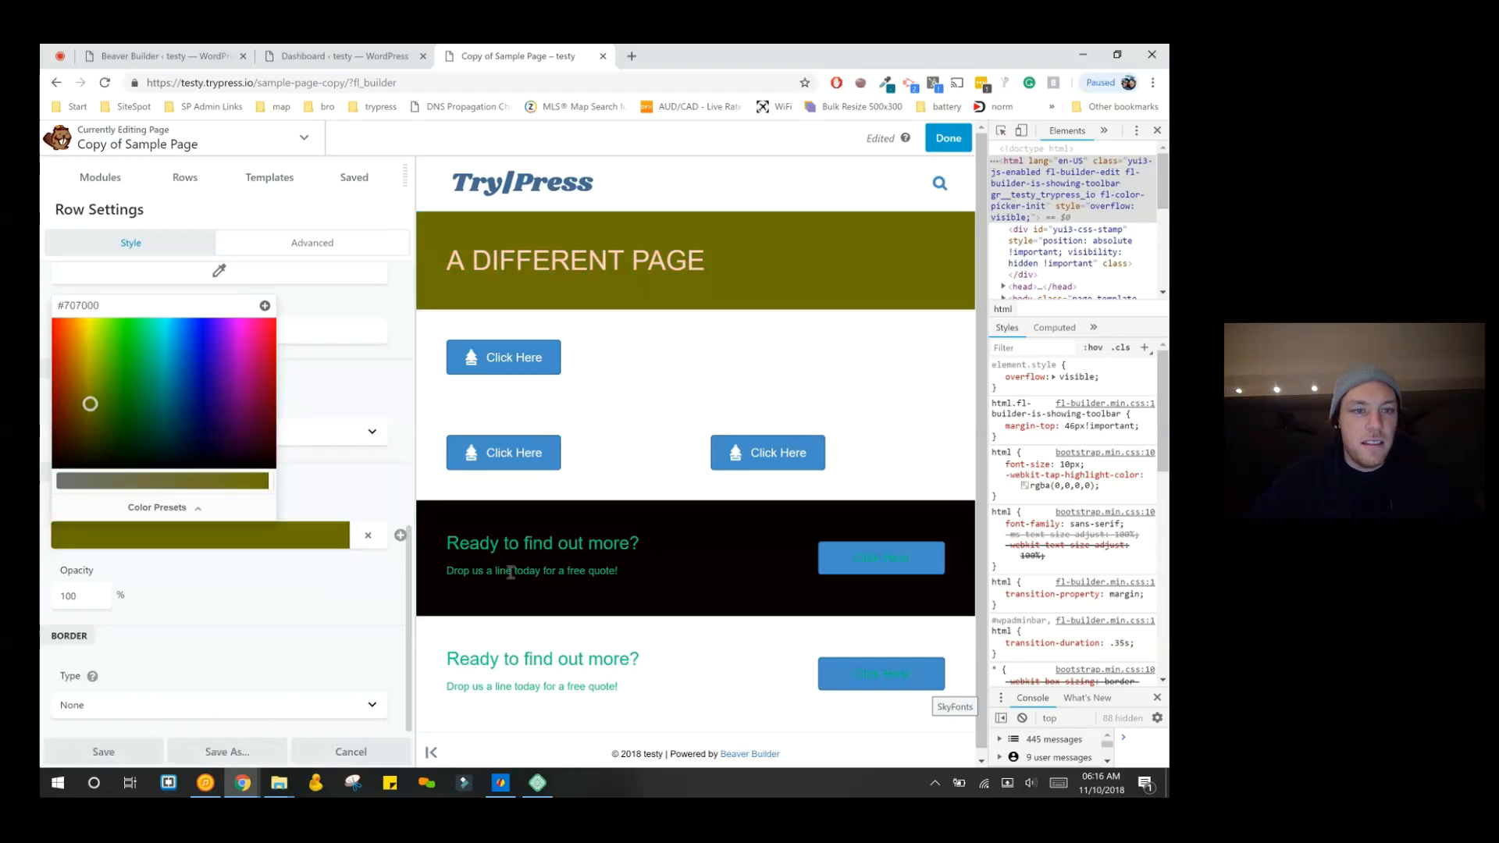
{"action": "left_click", "coordinate": [264, 305]}
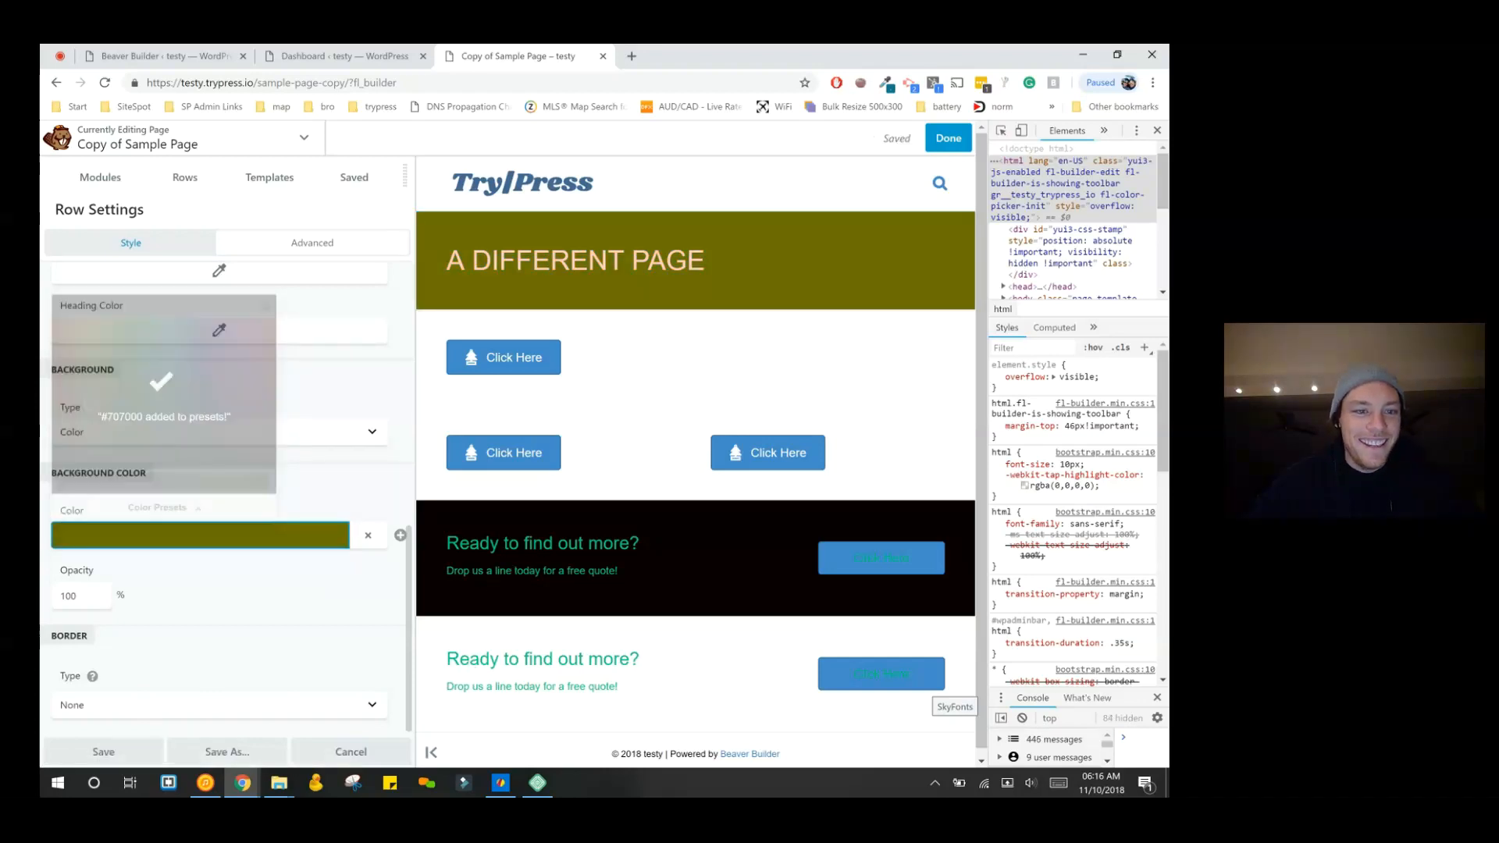
{"action": "left_click", "coordinate": [679, 763]}
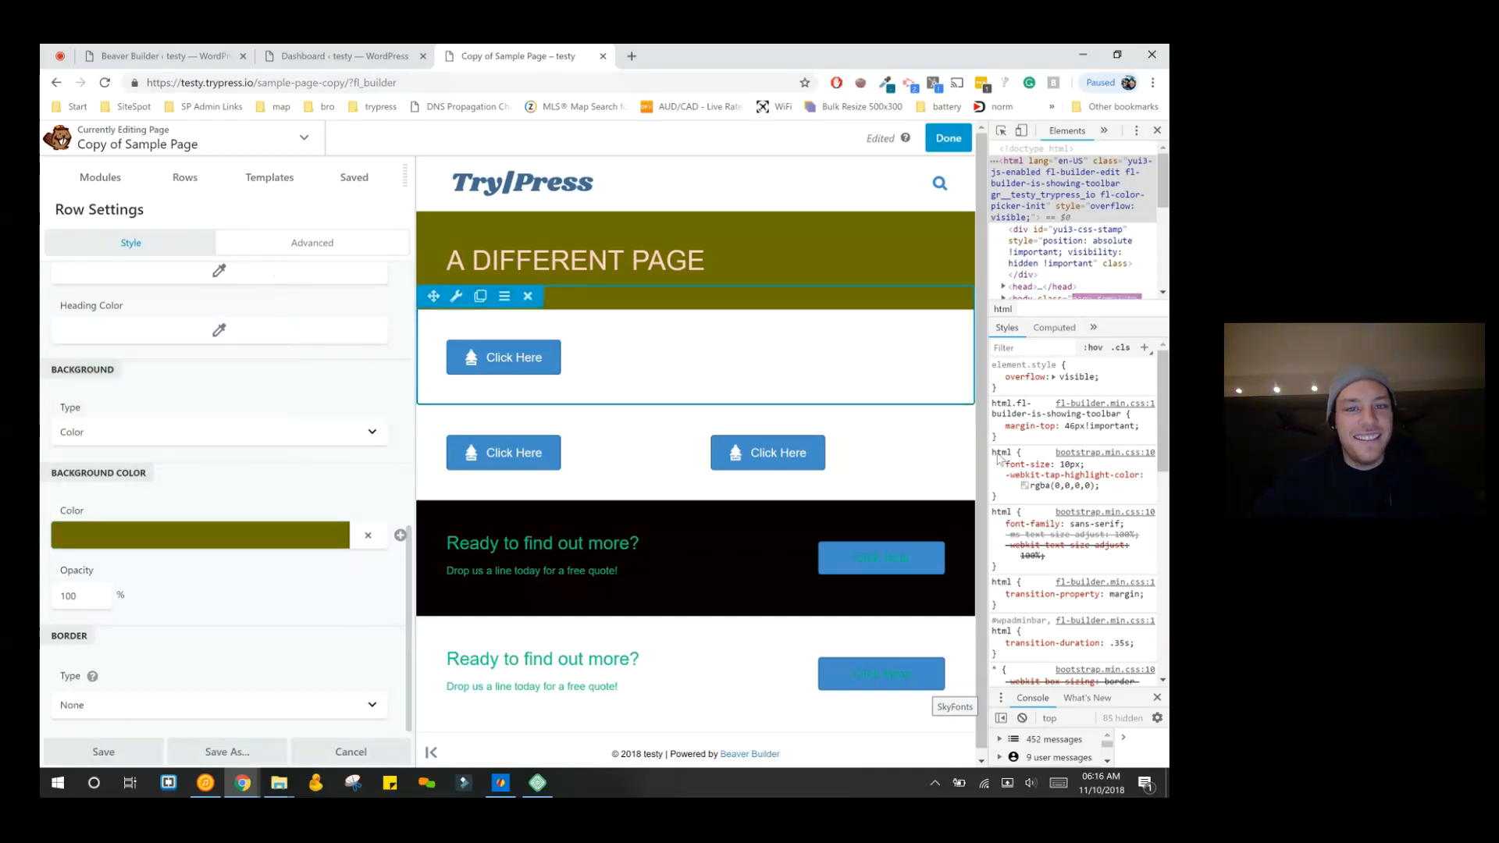
- Open the theme Customizer, set the header's Top Bar Style background color to #eaeaea and publish the change
{"action": "key", "text": "u"}
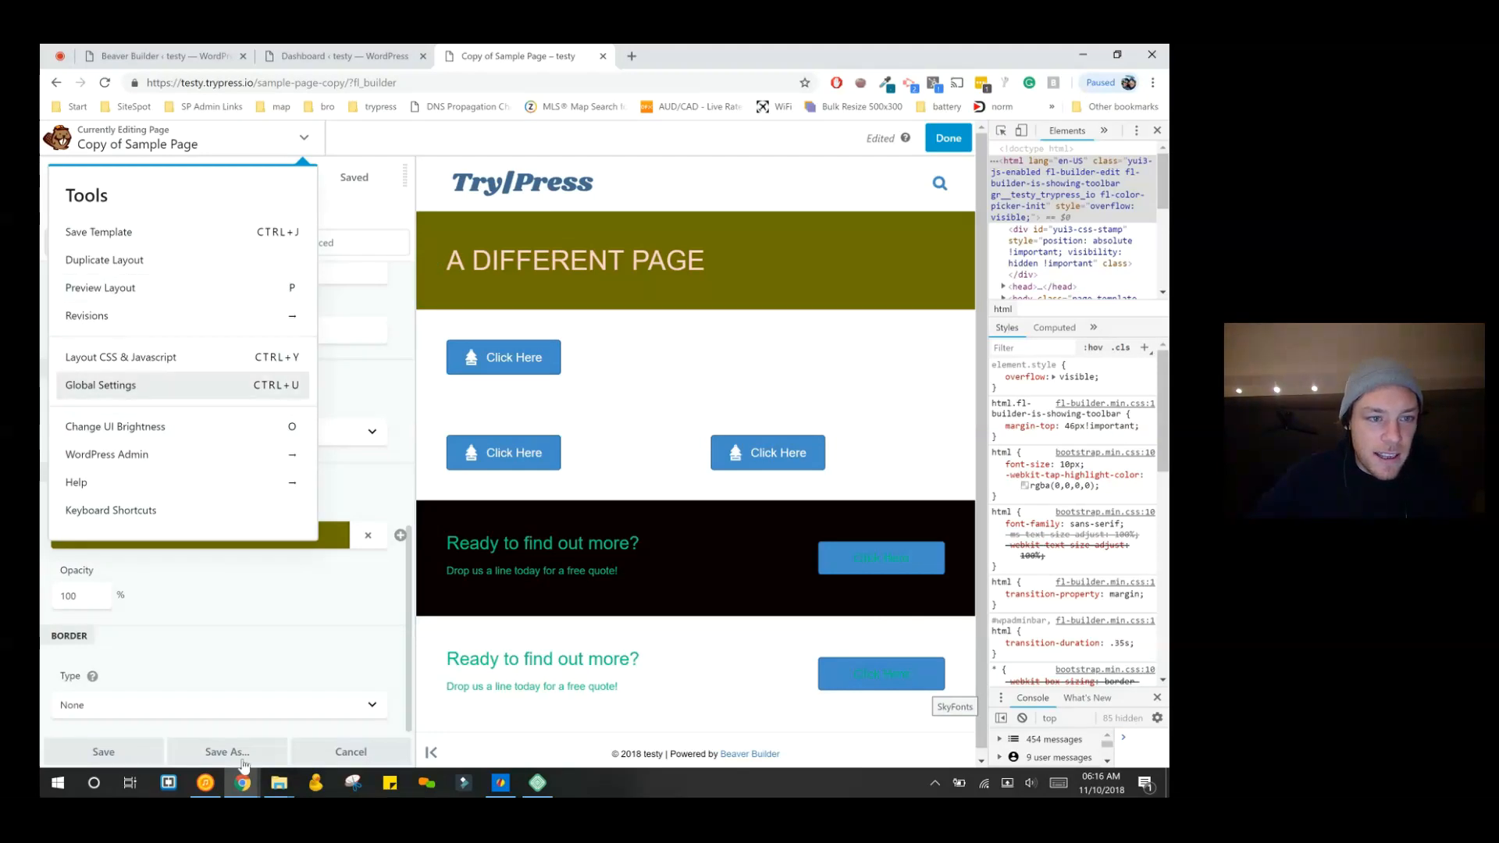
{"action": "left_click", "coordinate": [210, 454]}
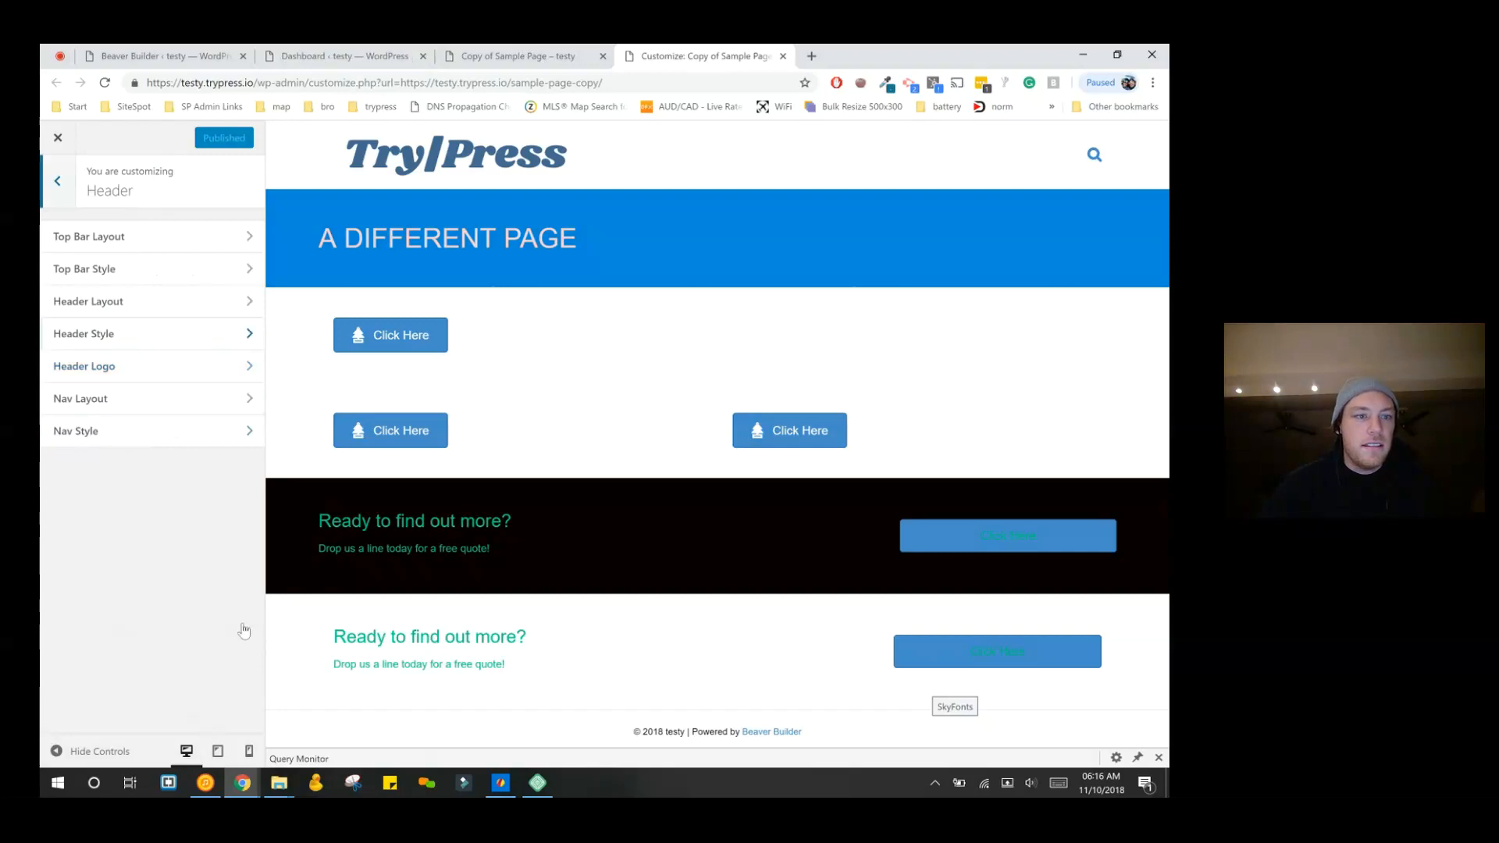
{"action": "left_click", "coordinate": [129, 269]}
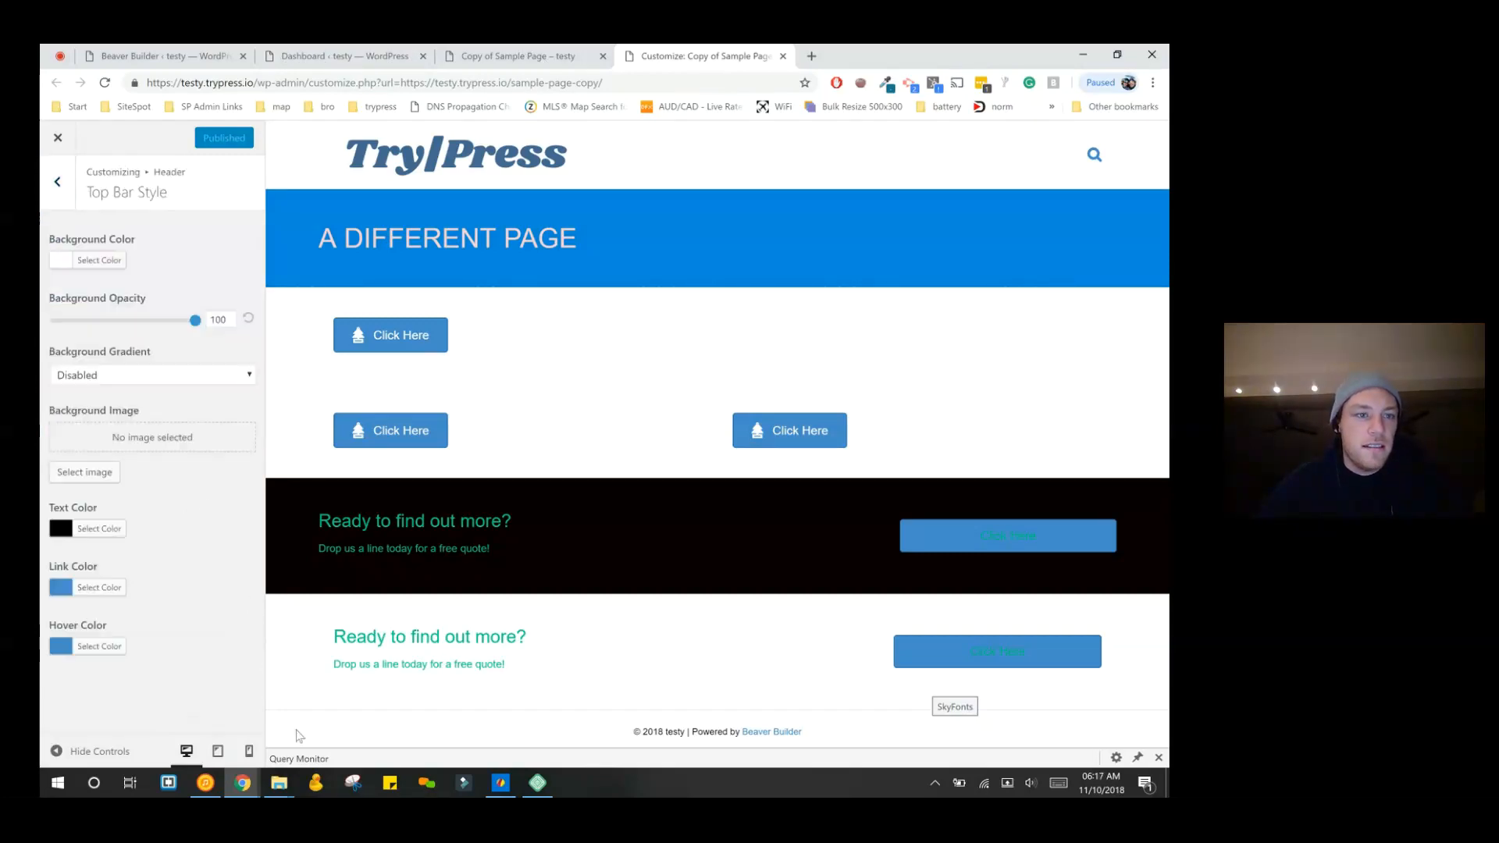
{"action": "left_click", "coordinate": [99, 260]}
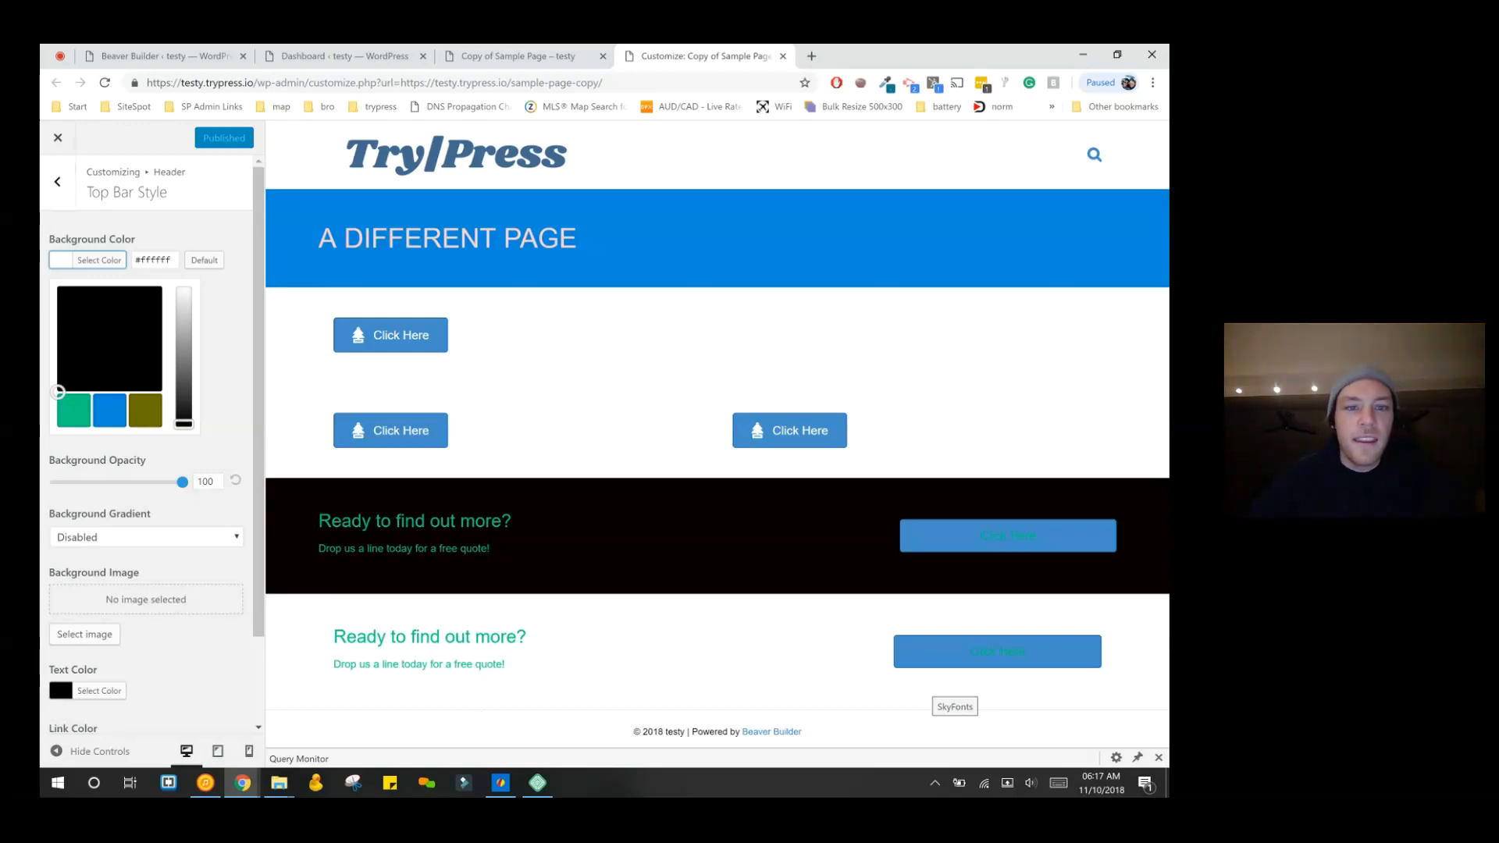
{"action": "left_click", "coordinate": [118, 312]}
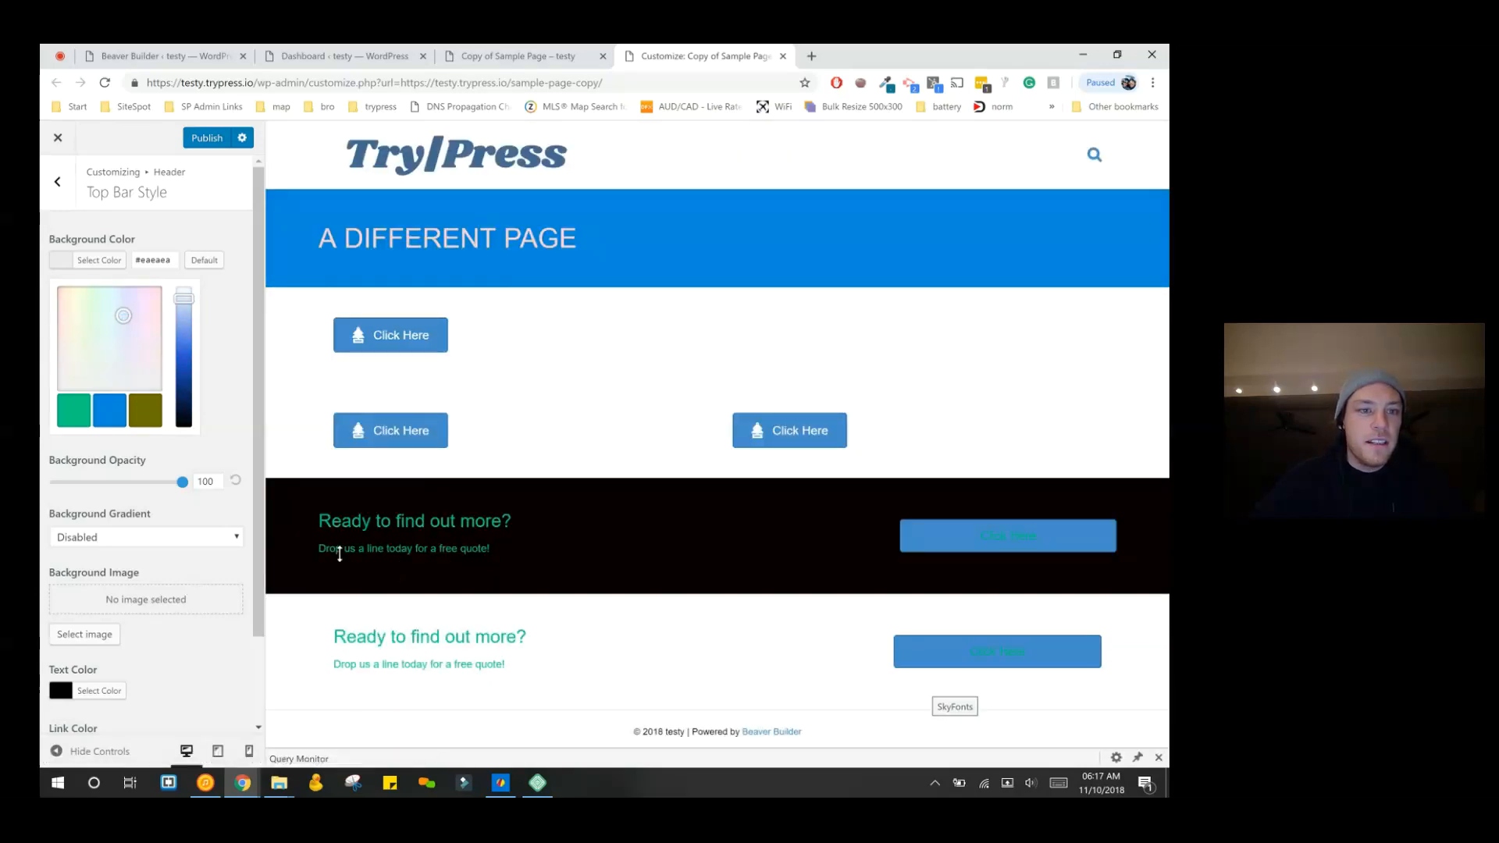
{"action": "left_click", "coordinate": [370, 230]}
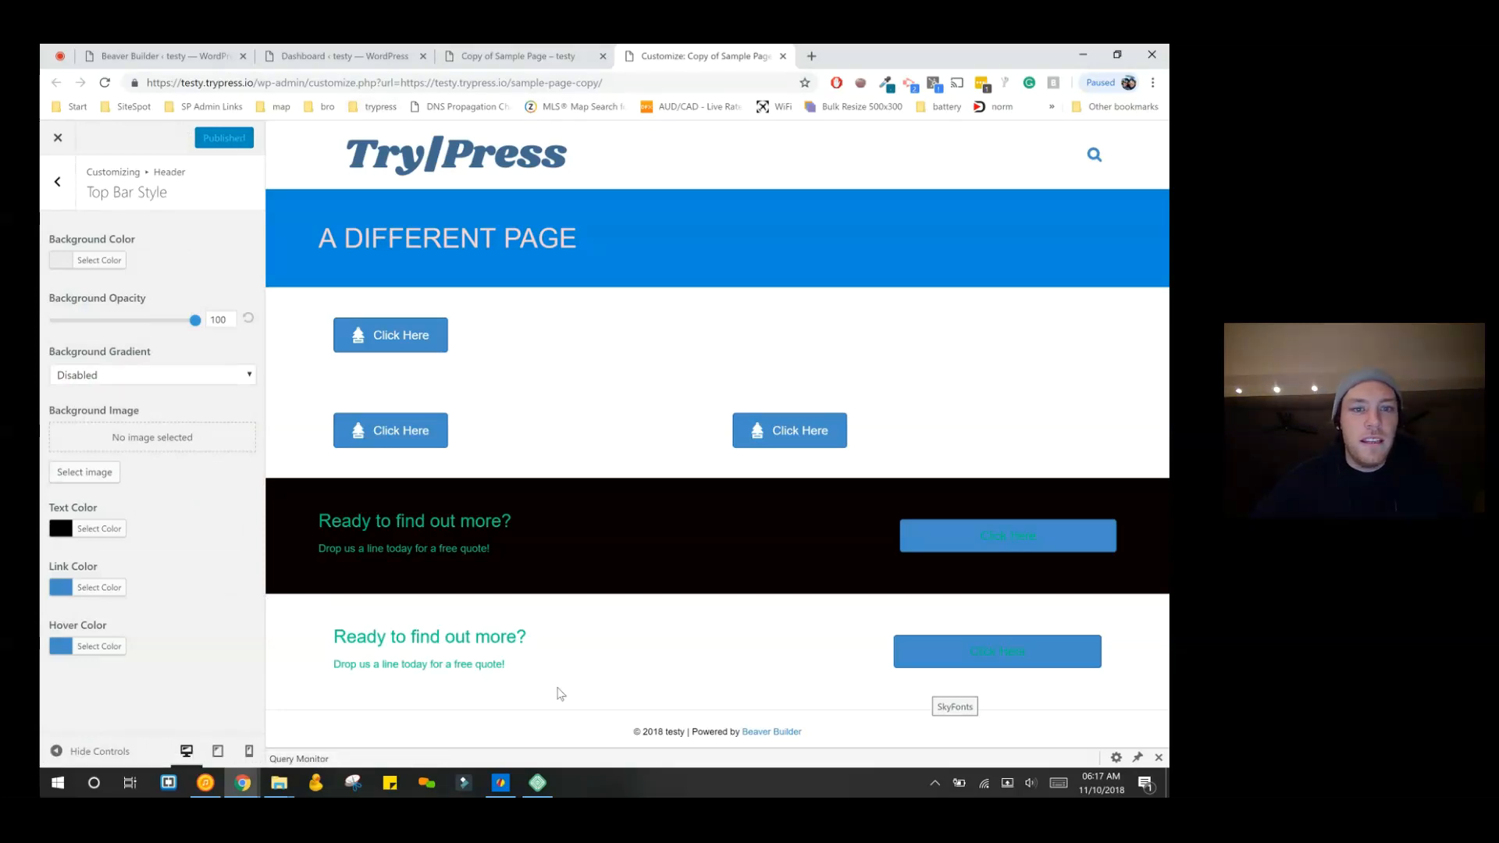
{"action": "left_click", "coordinate": [515, 56]}
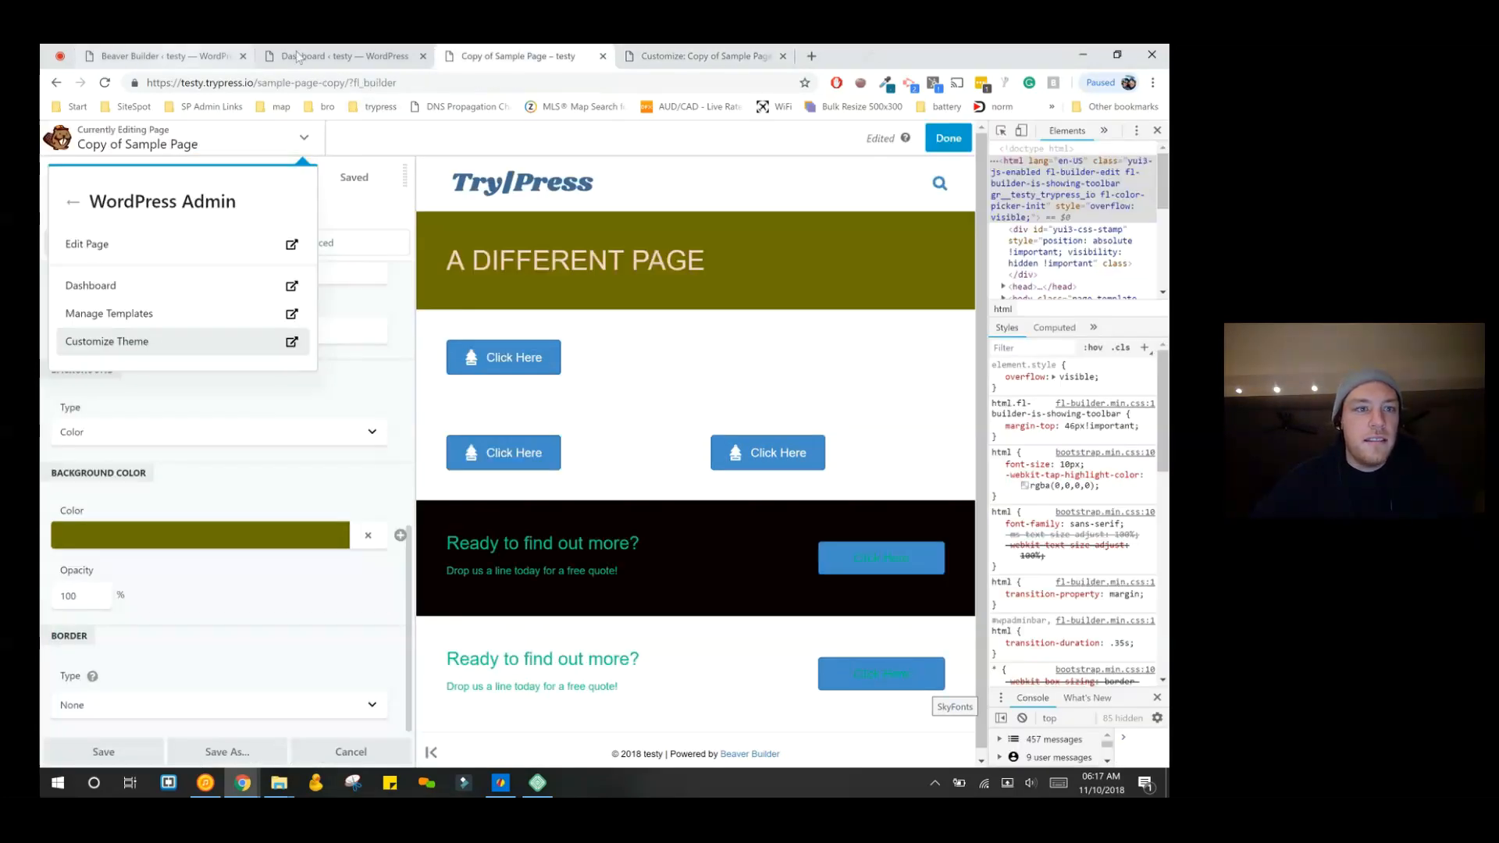
{"action": "left_click", "coordinate": [104, 82]}
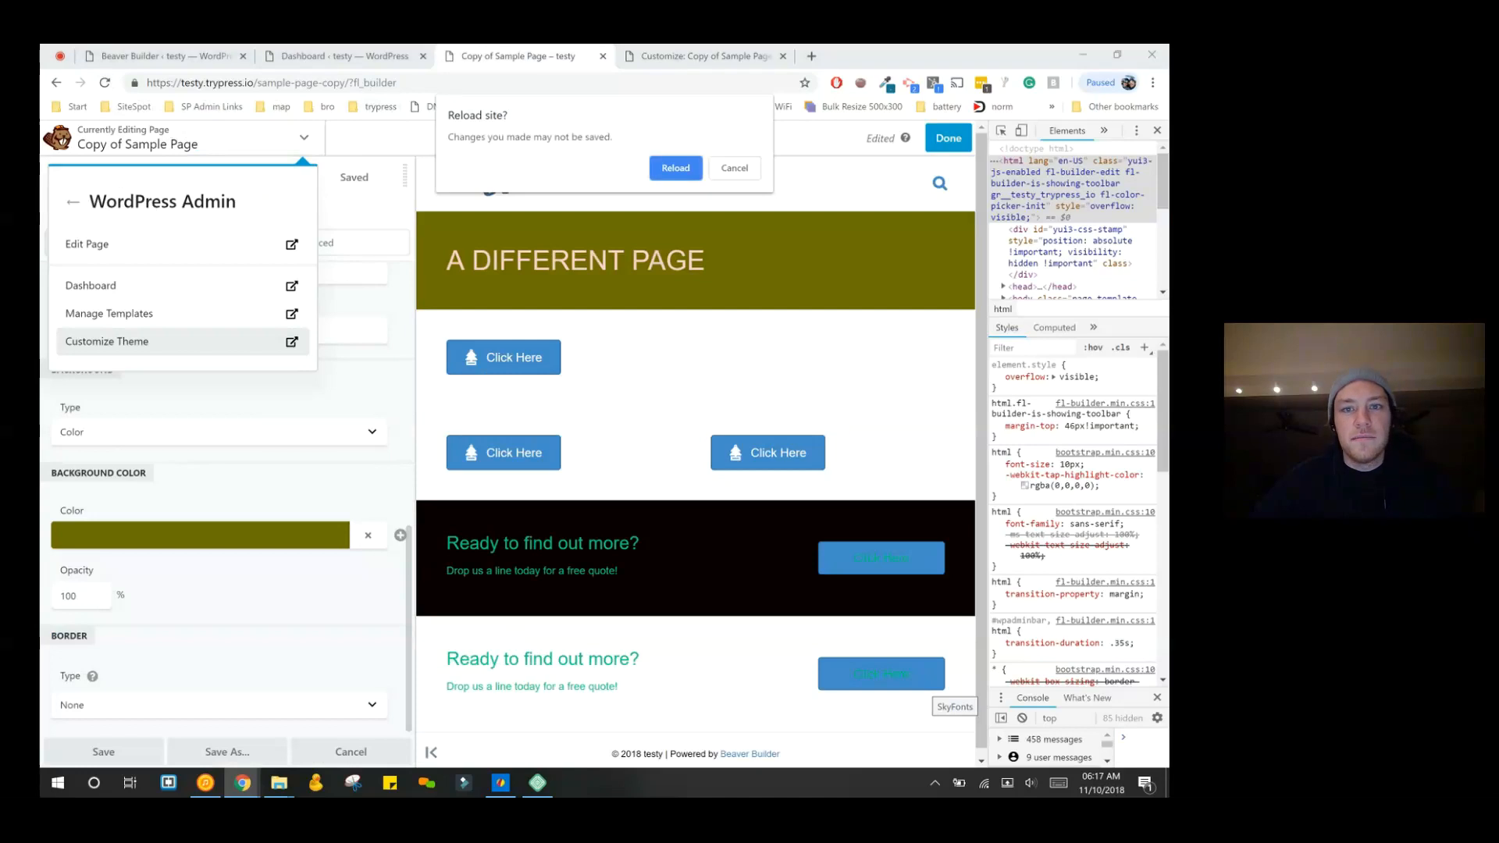
{"action": "key", "text": "Return"}
{"action": "key", "text": "ctrl+Tab"}
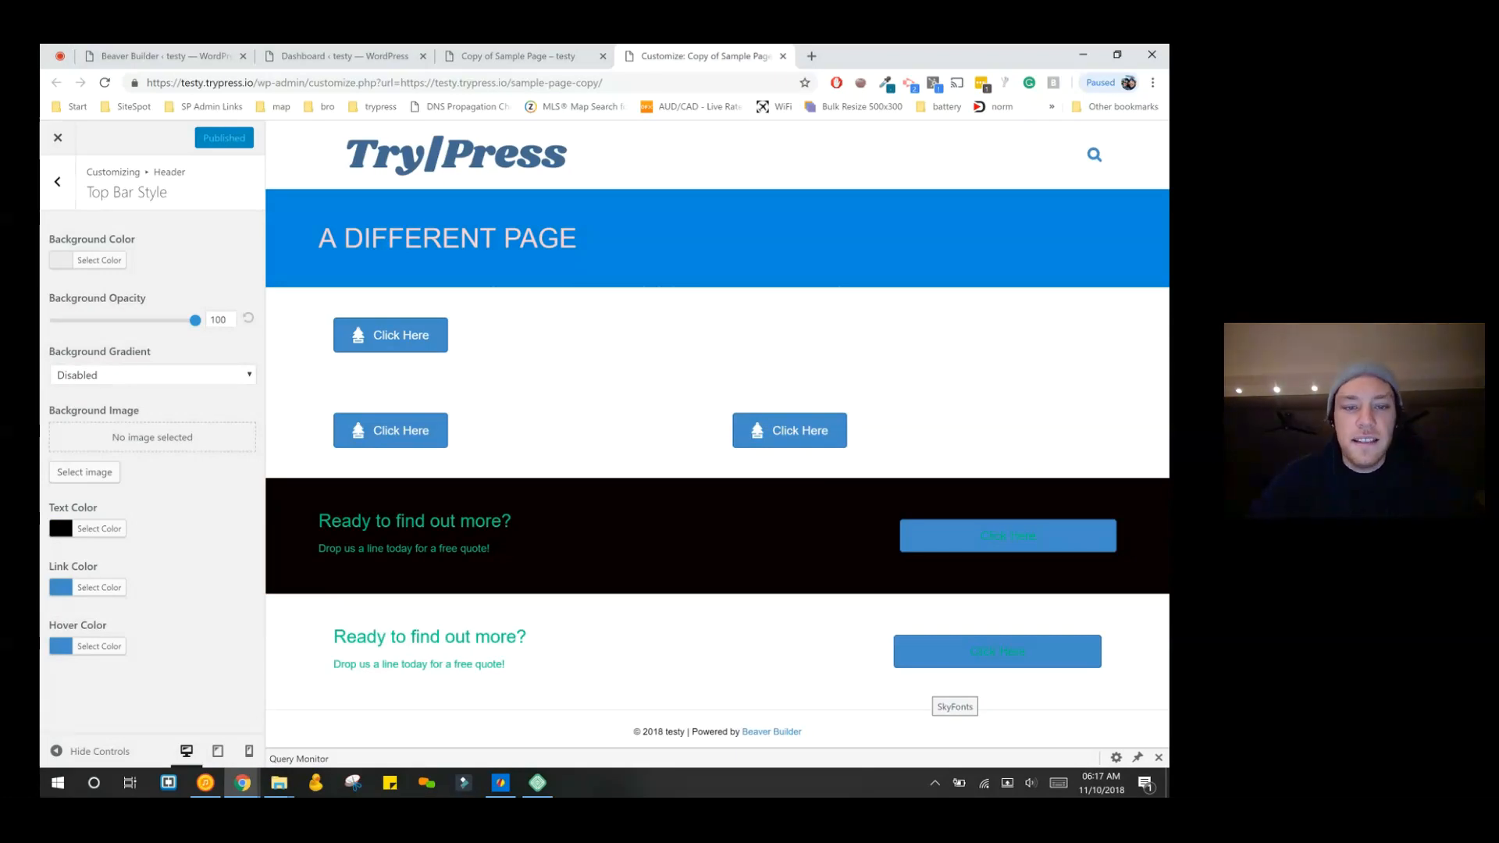
- Set the Top Bar Style background color to #999999 and keep the Customizer open without publishing
{"action": "left_click", "coordinate": [87, 260]}
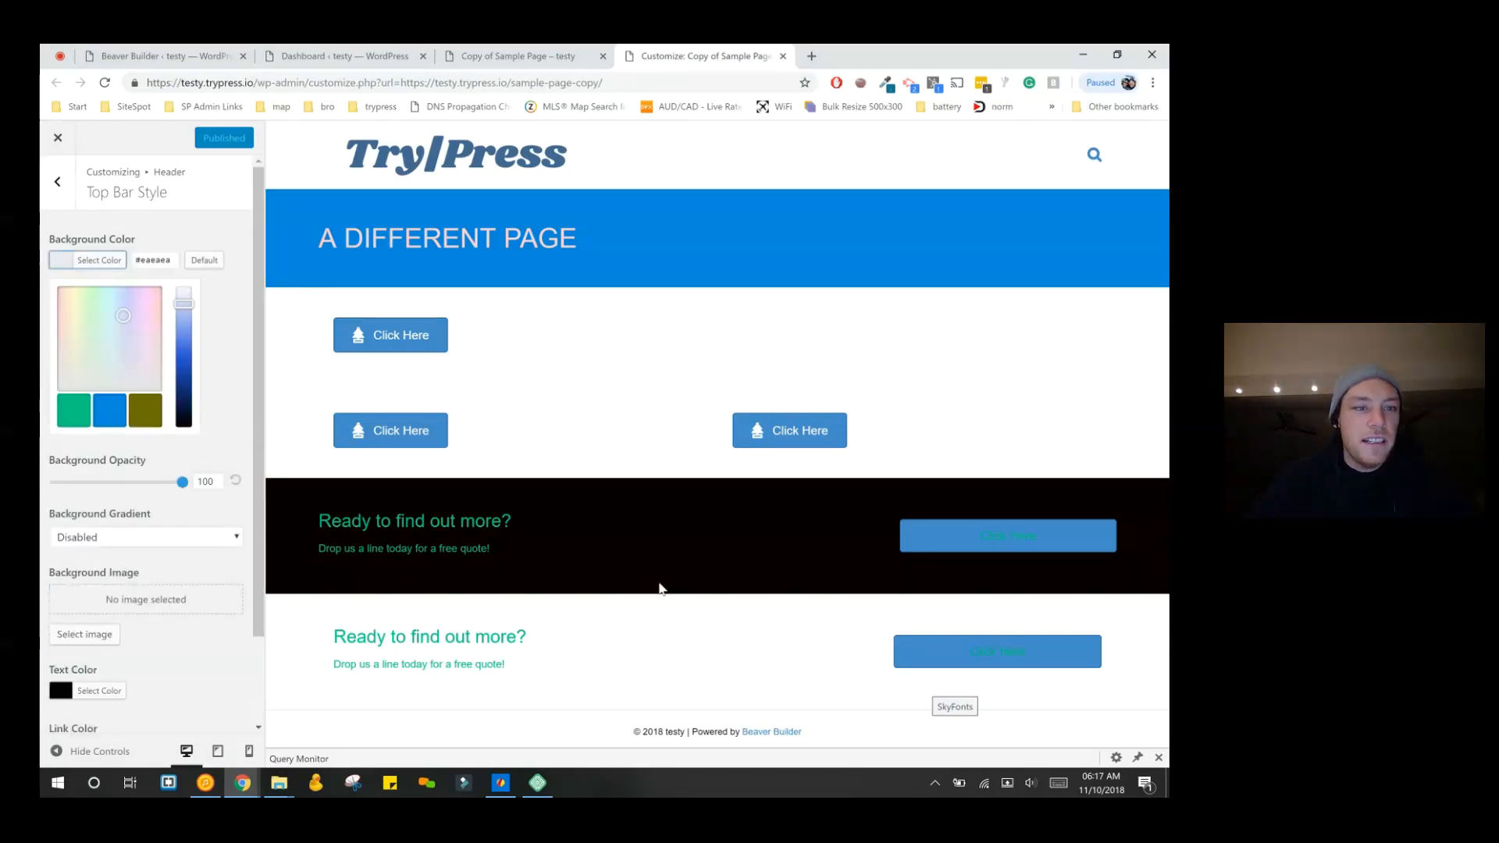
{"action": "left_click", "coordinate": [99, 335]}
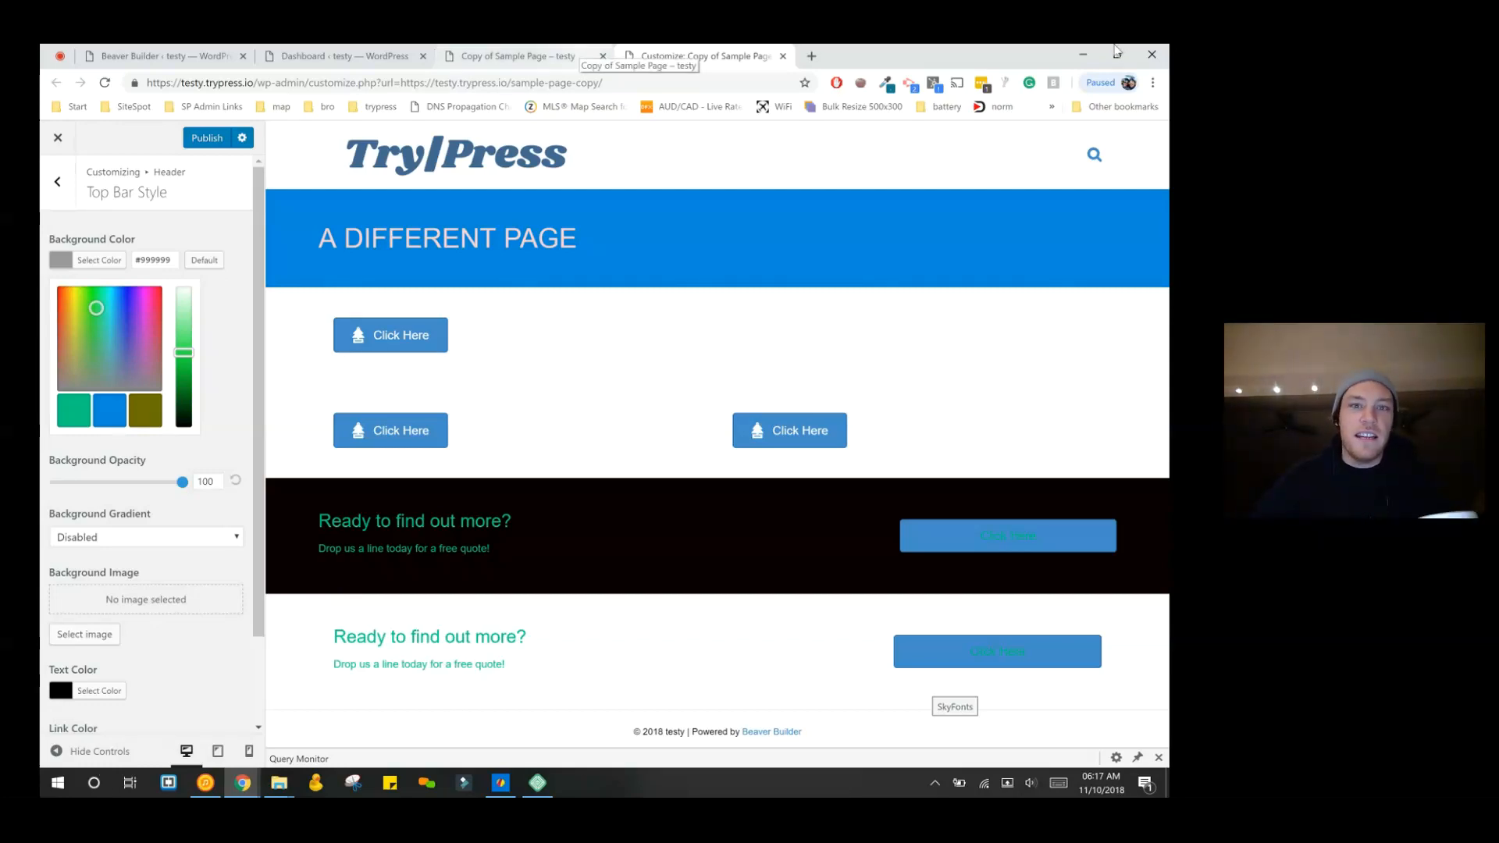
{"action": "left_click", "coordinate": [515, 55]}
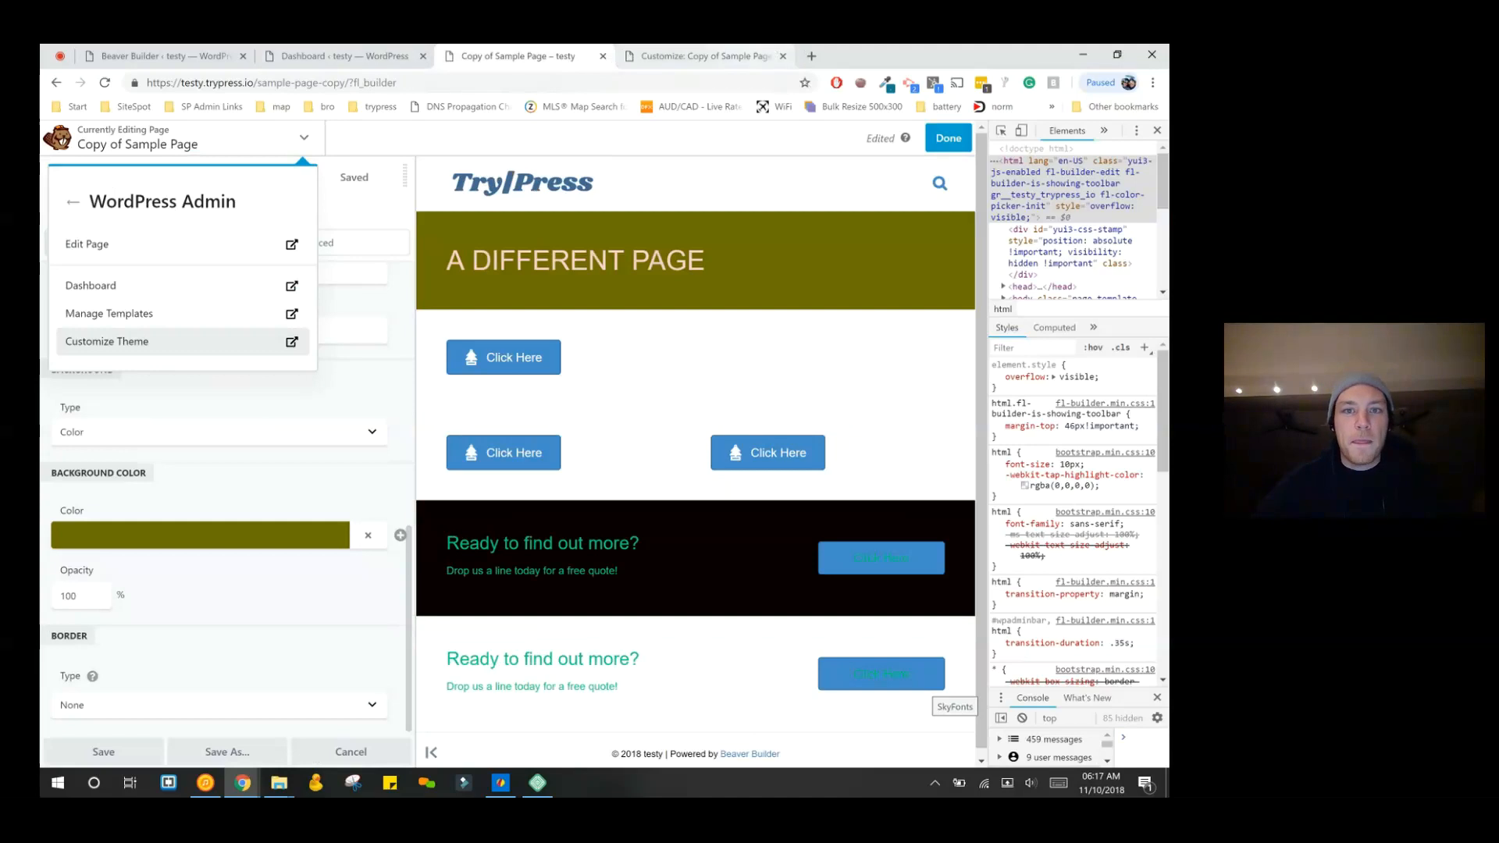
{"action": "left_click", "coordinate": [702, 55]}
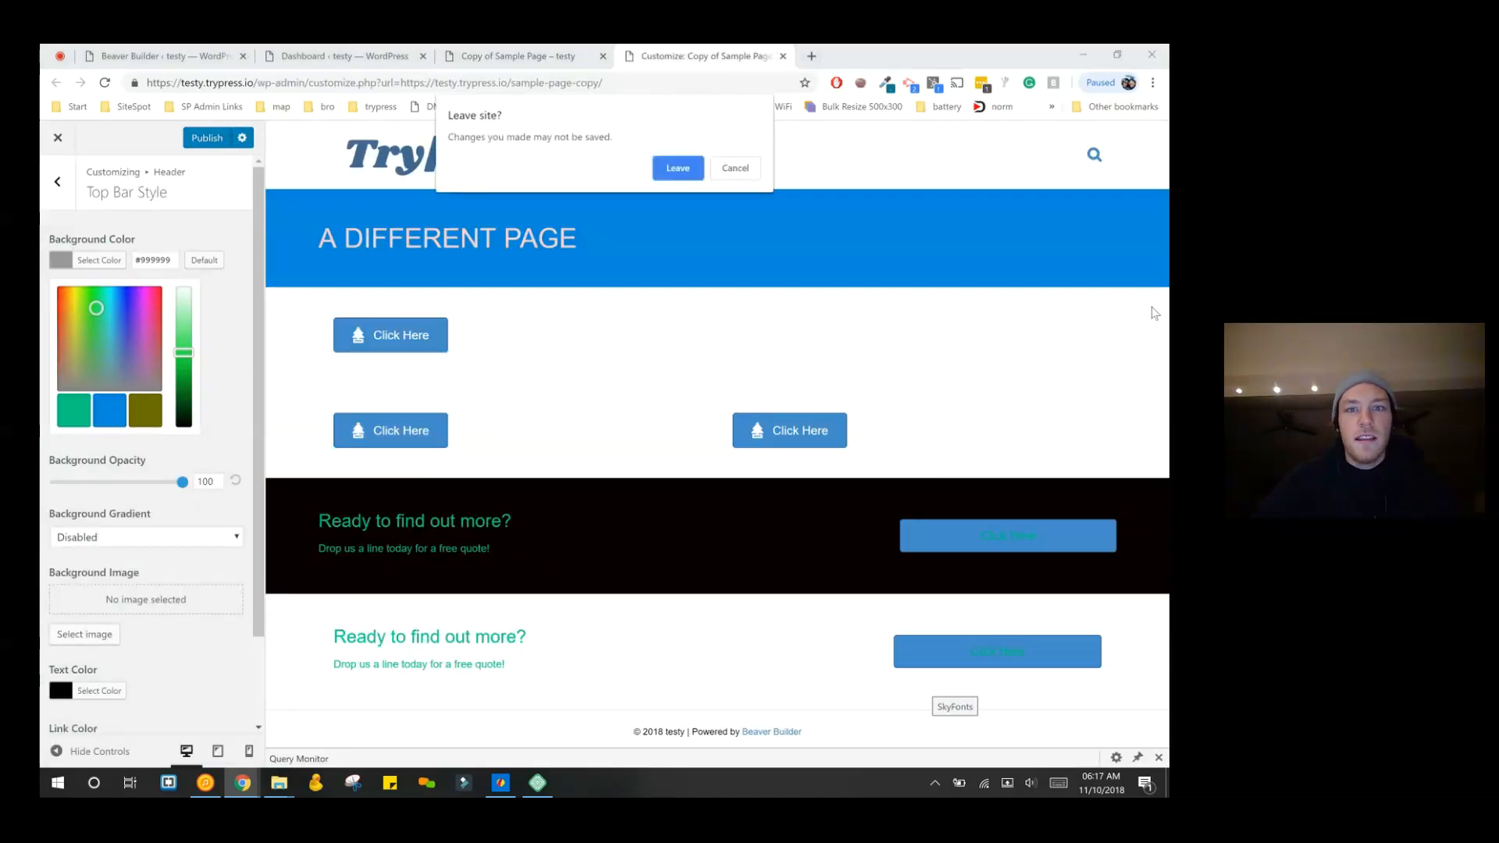
{"action": "key", "text": "Escape"}
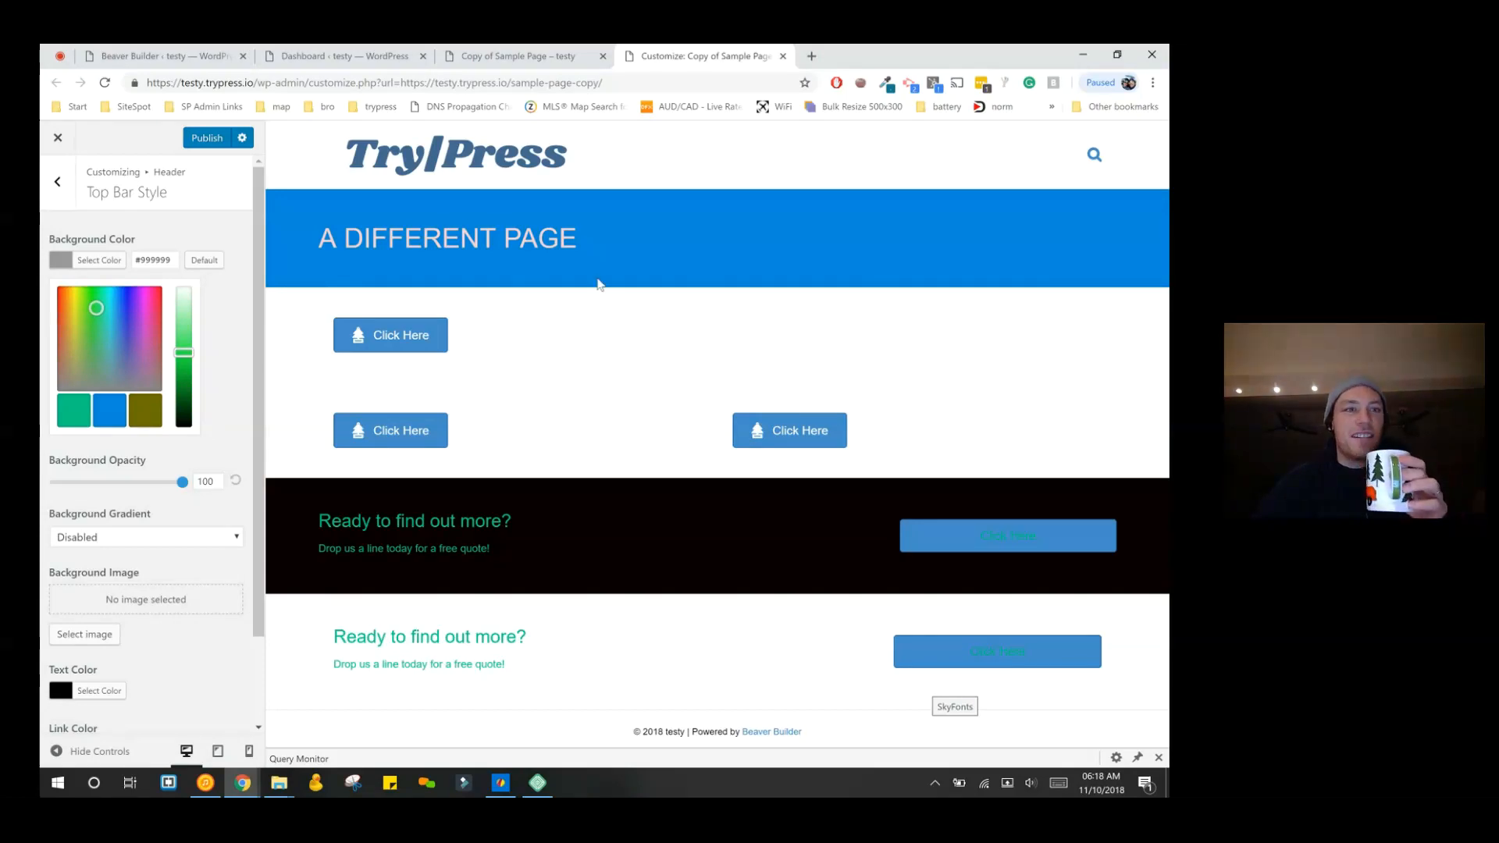
- View the BigMarker webinar room and return to the Copy of Sample Page builder
{"action": "left_click", "coordinate": [56, 82]}
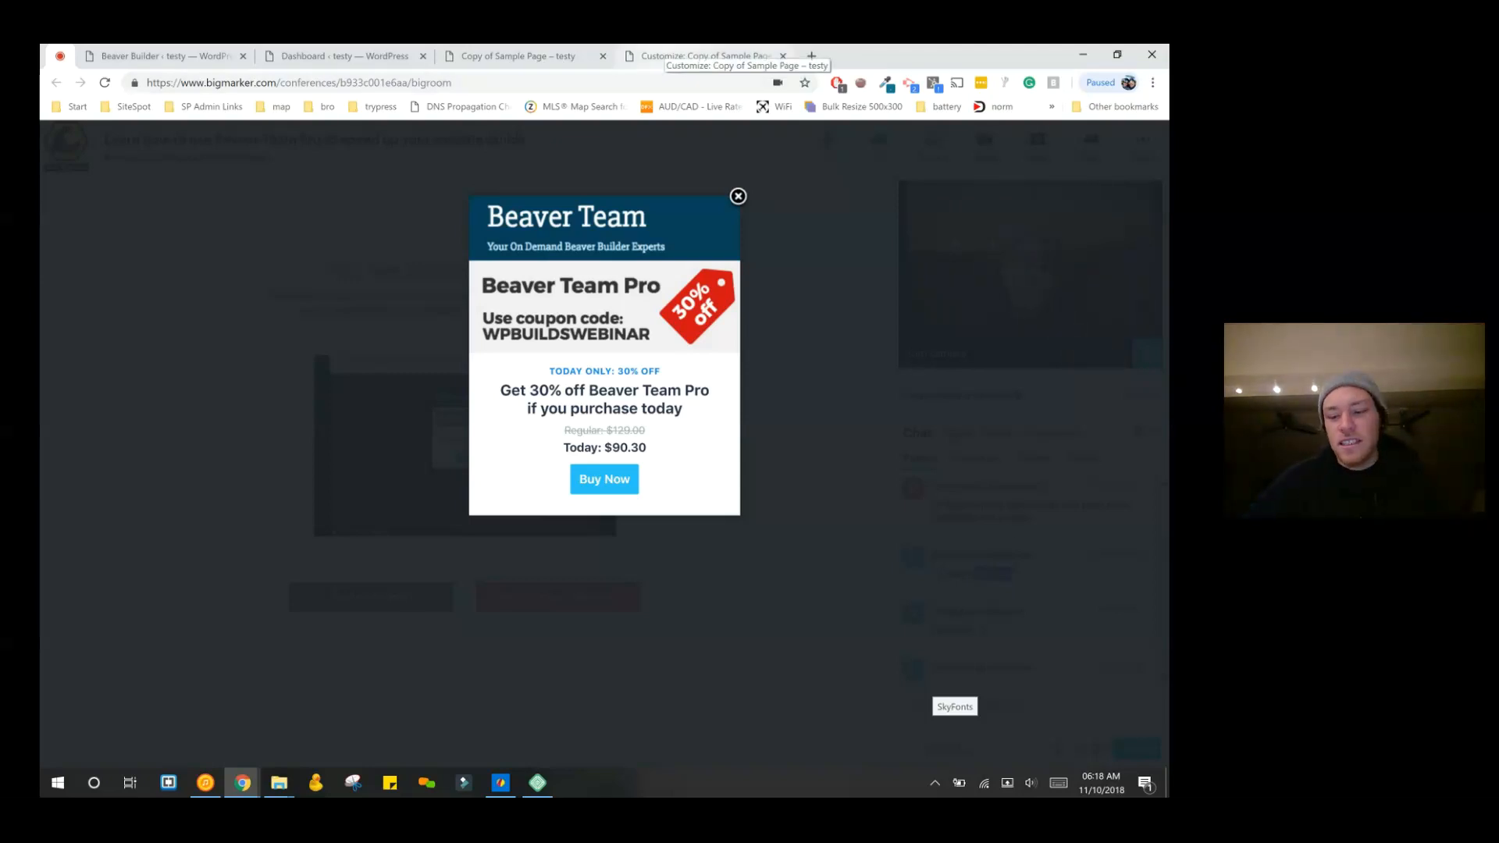
{"action": "left_click", "coordinate": [579, 55]}
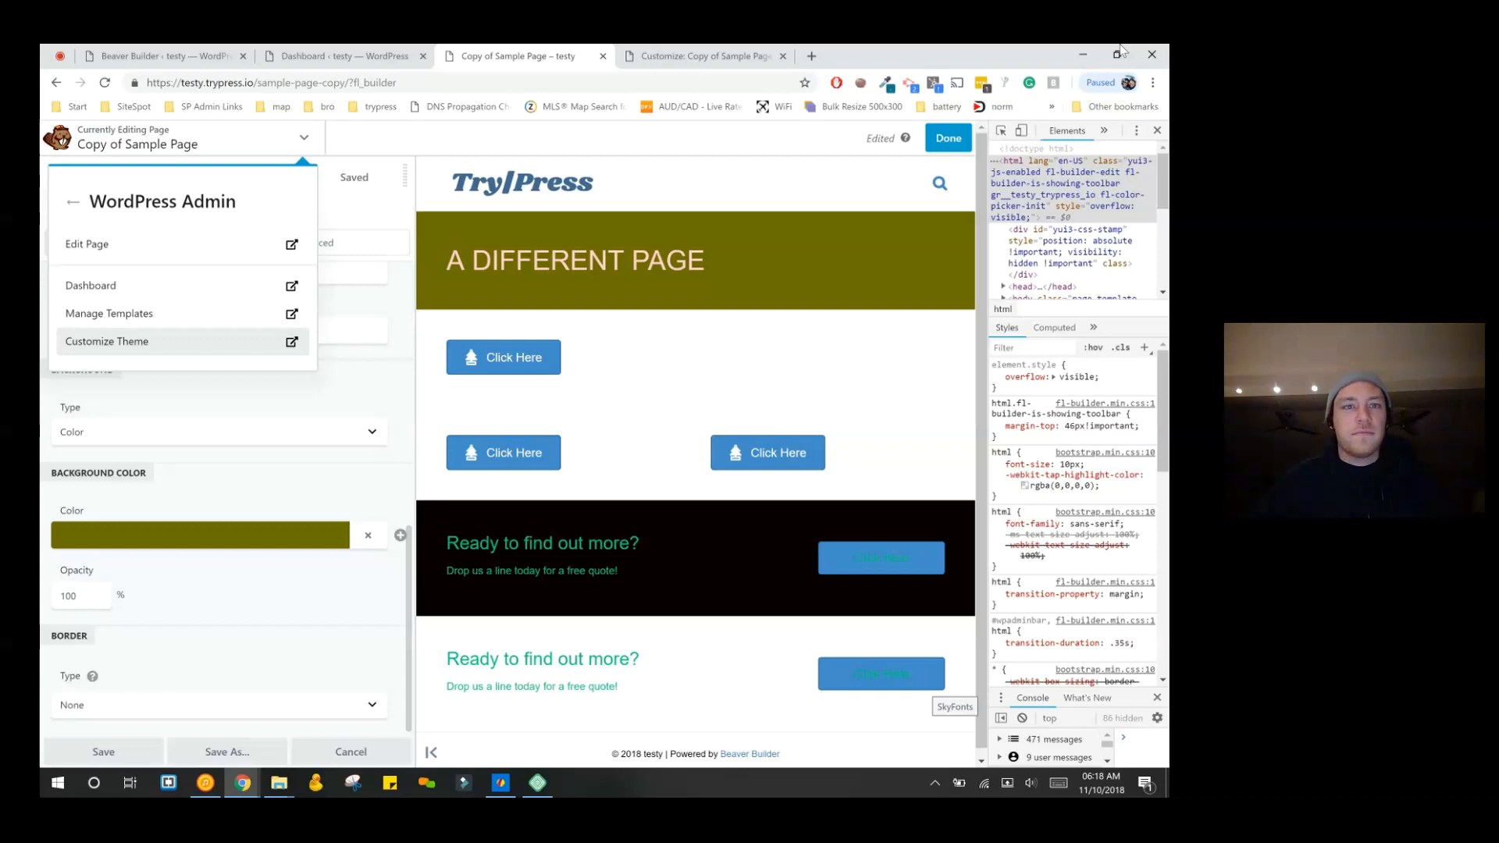
- Compare the Customizer's Top Bar Style color presets with the Copy of Sample Page builder and close the builder's WordPress Admin menu
{"action": "left_click", "coordinate": [676, 56]}
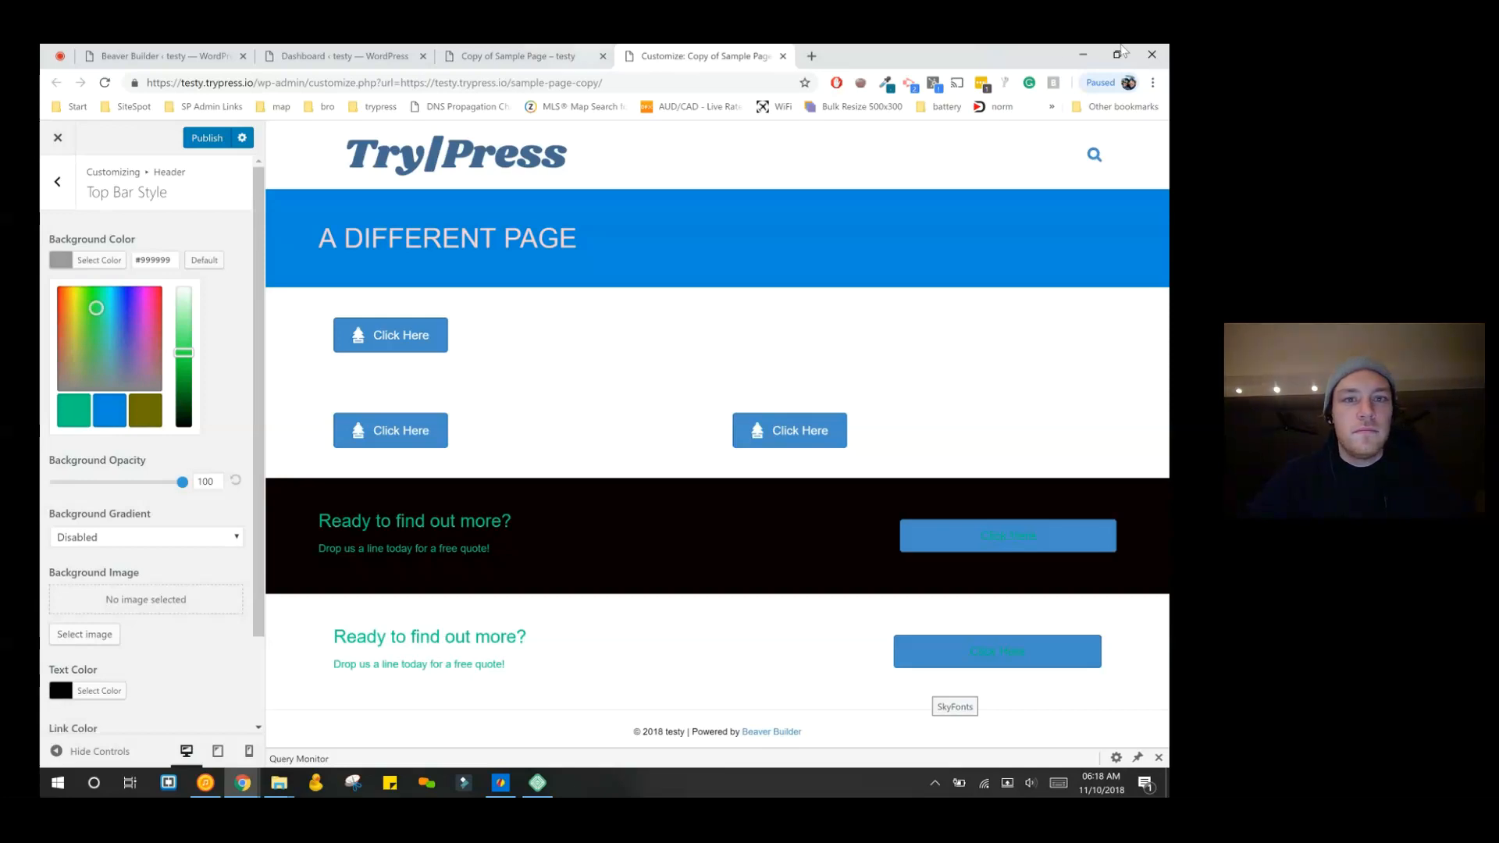
{"action": "left_click", "coordinate": [517, 55]}
{"action": "left_click", "coordinate": [703, 56]}
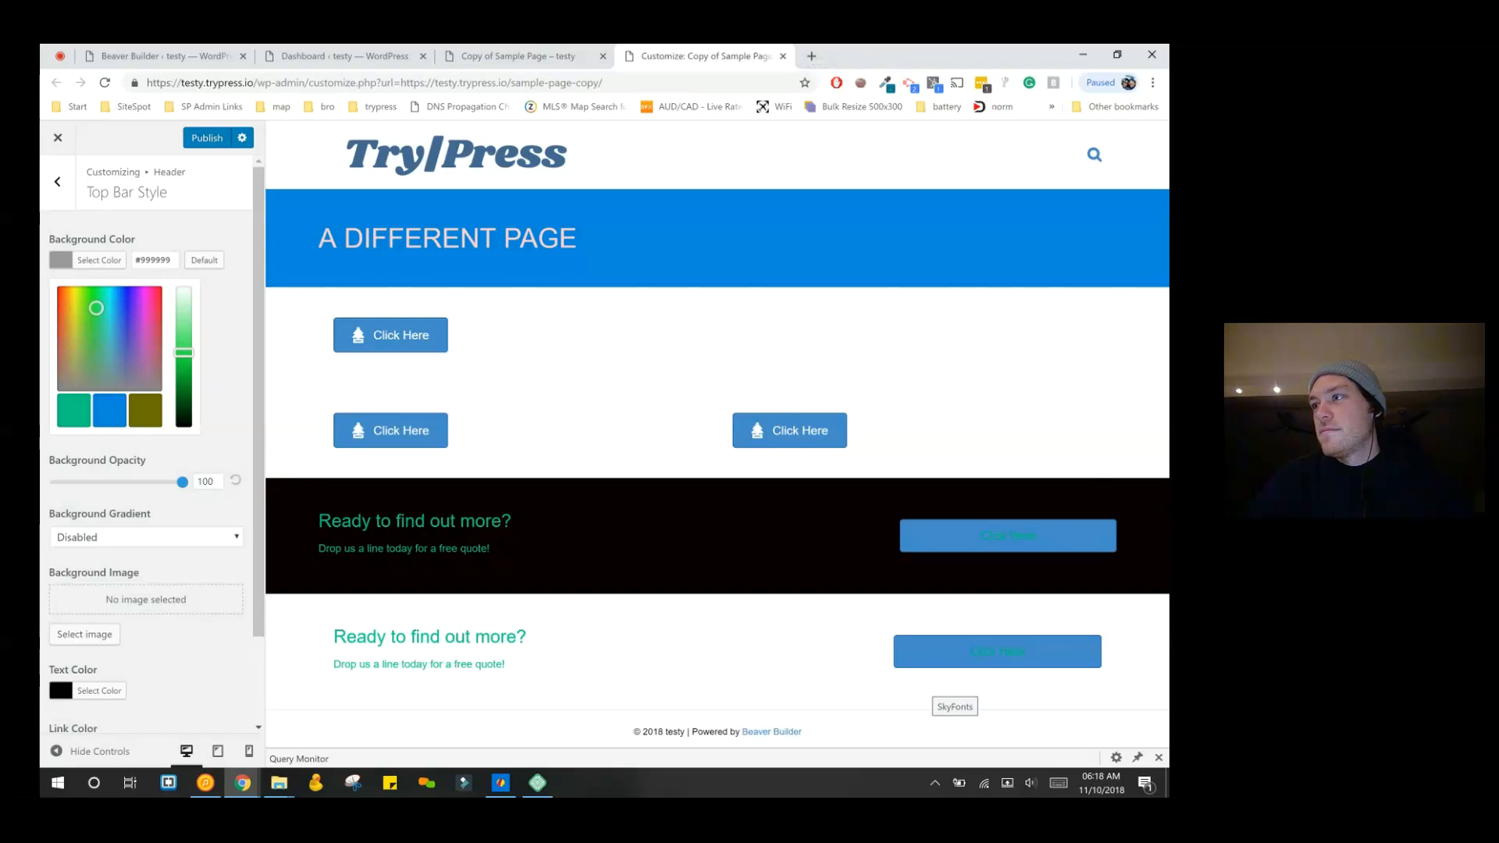
{"action": "left_click", "coordinate": [518, 56]}
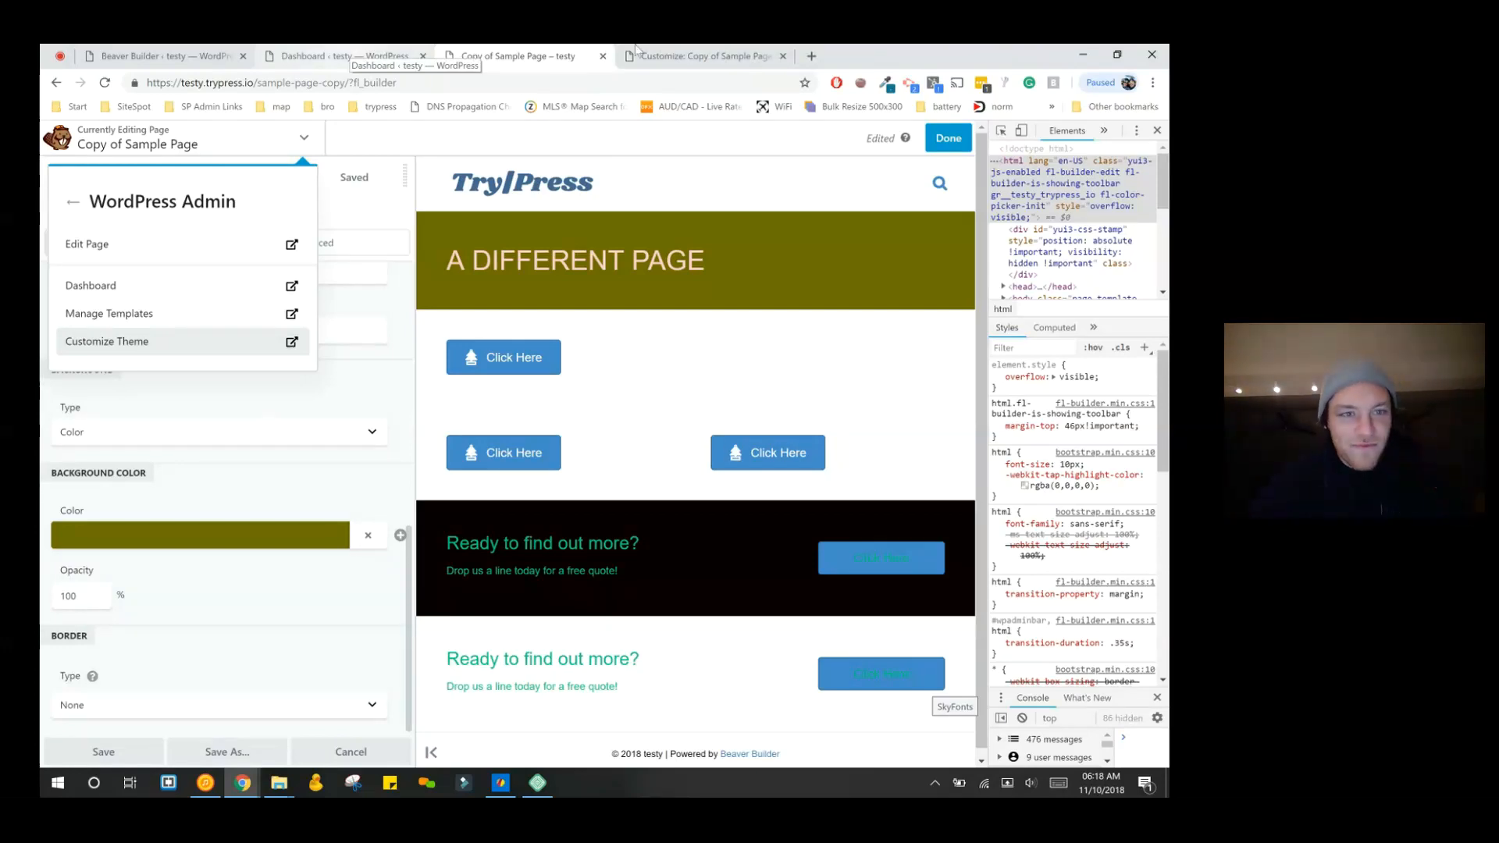
{"action": "left_click", "coordinate": [652, 383]}
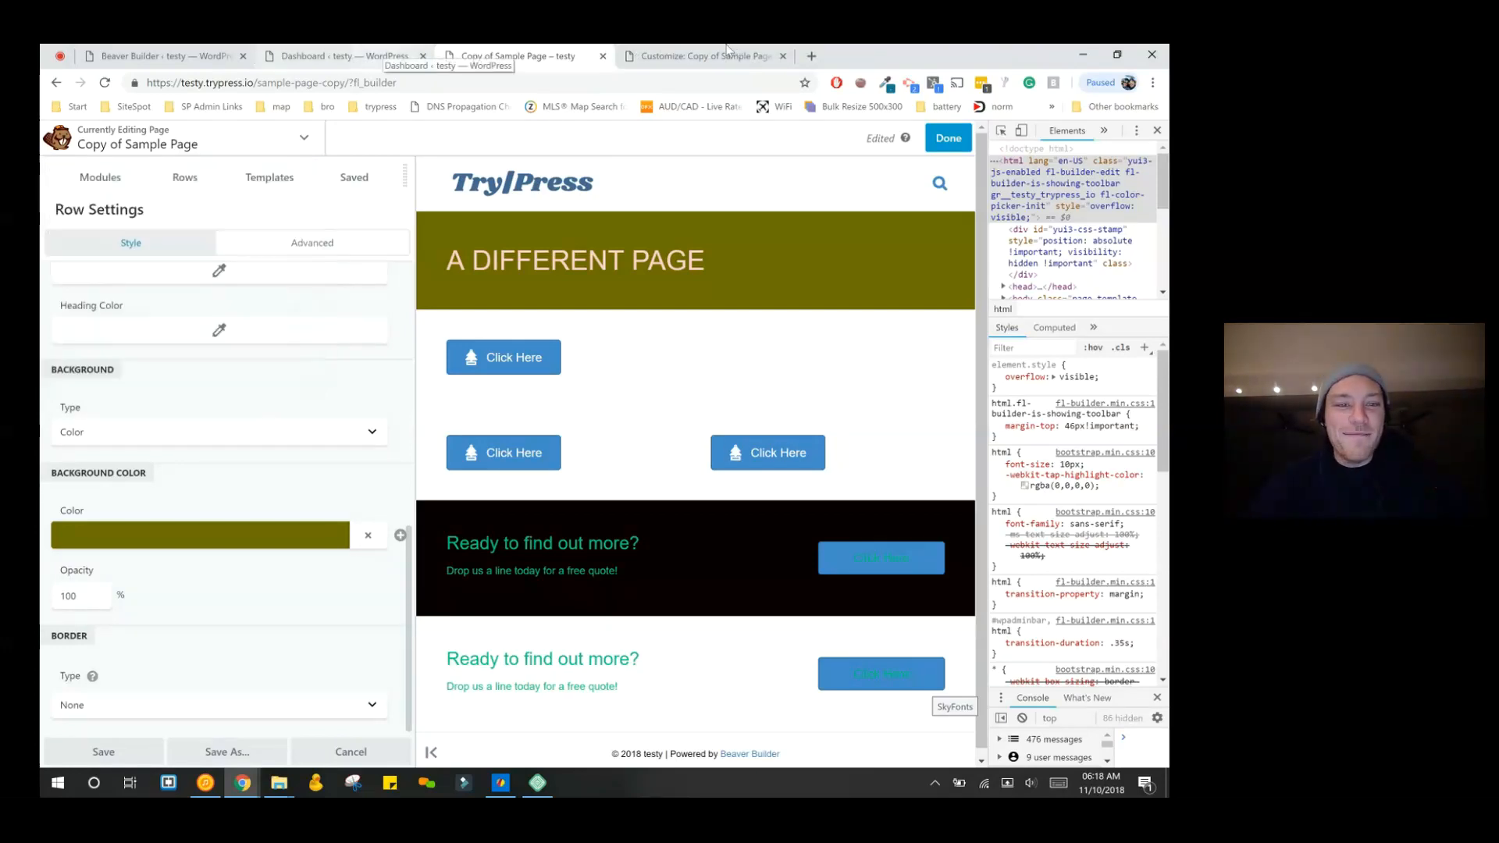
- Return to the Beaver Builder developer settings and highlight the Bulk Color Swap module name
{"action": "key", "text": "ctrl+shift+Tab"}
{"action": "key", "text": "ctrl+shift+Tab"}
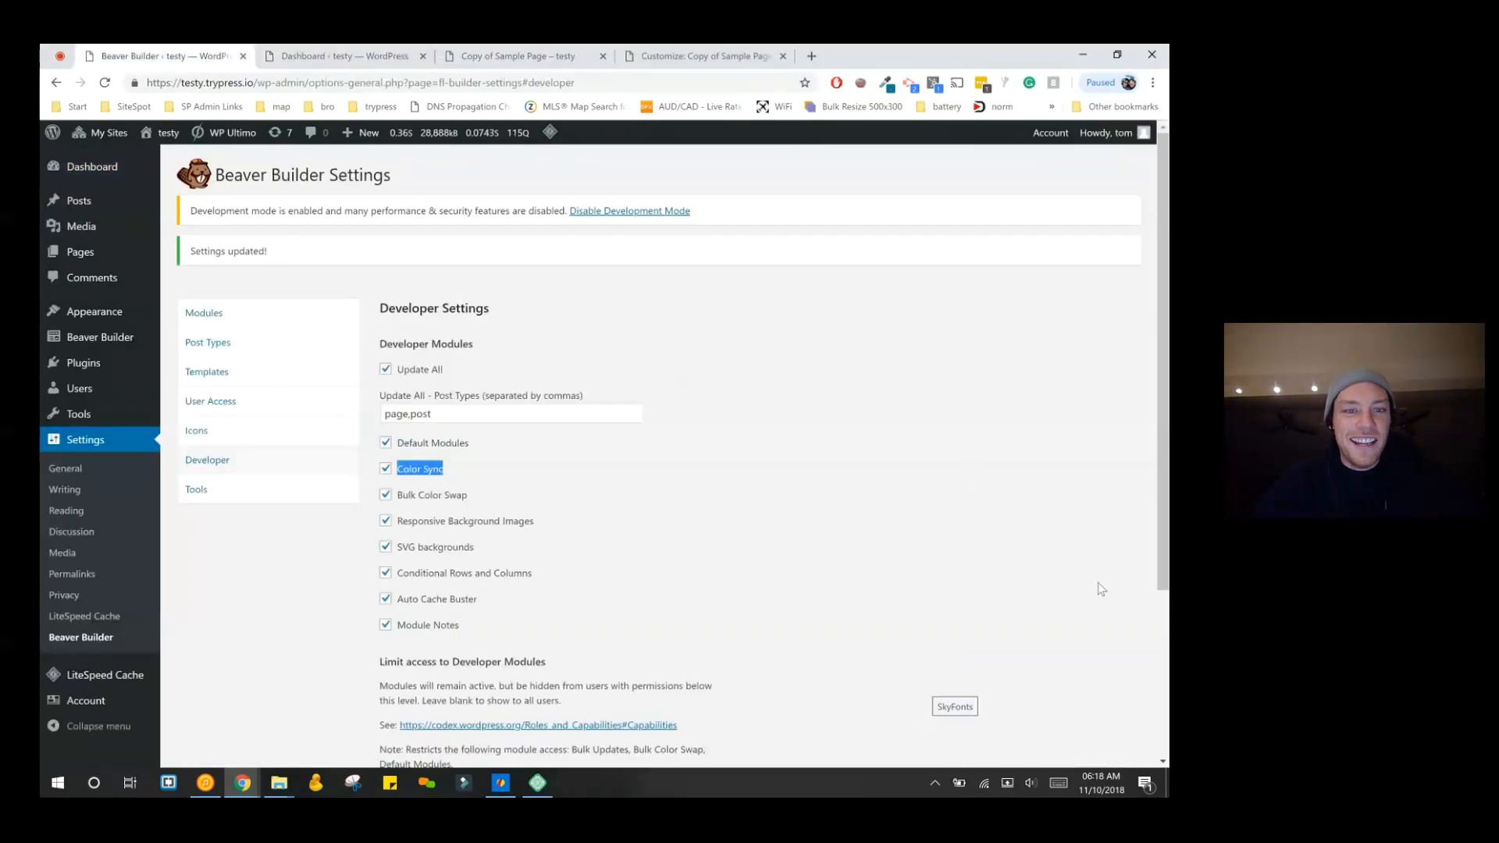
{"action": "left_click_drag", "start_coordinate": [468, 495], "coordinate": [403, 495]}
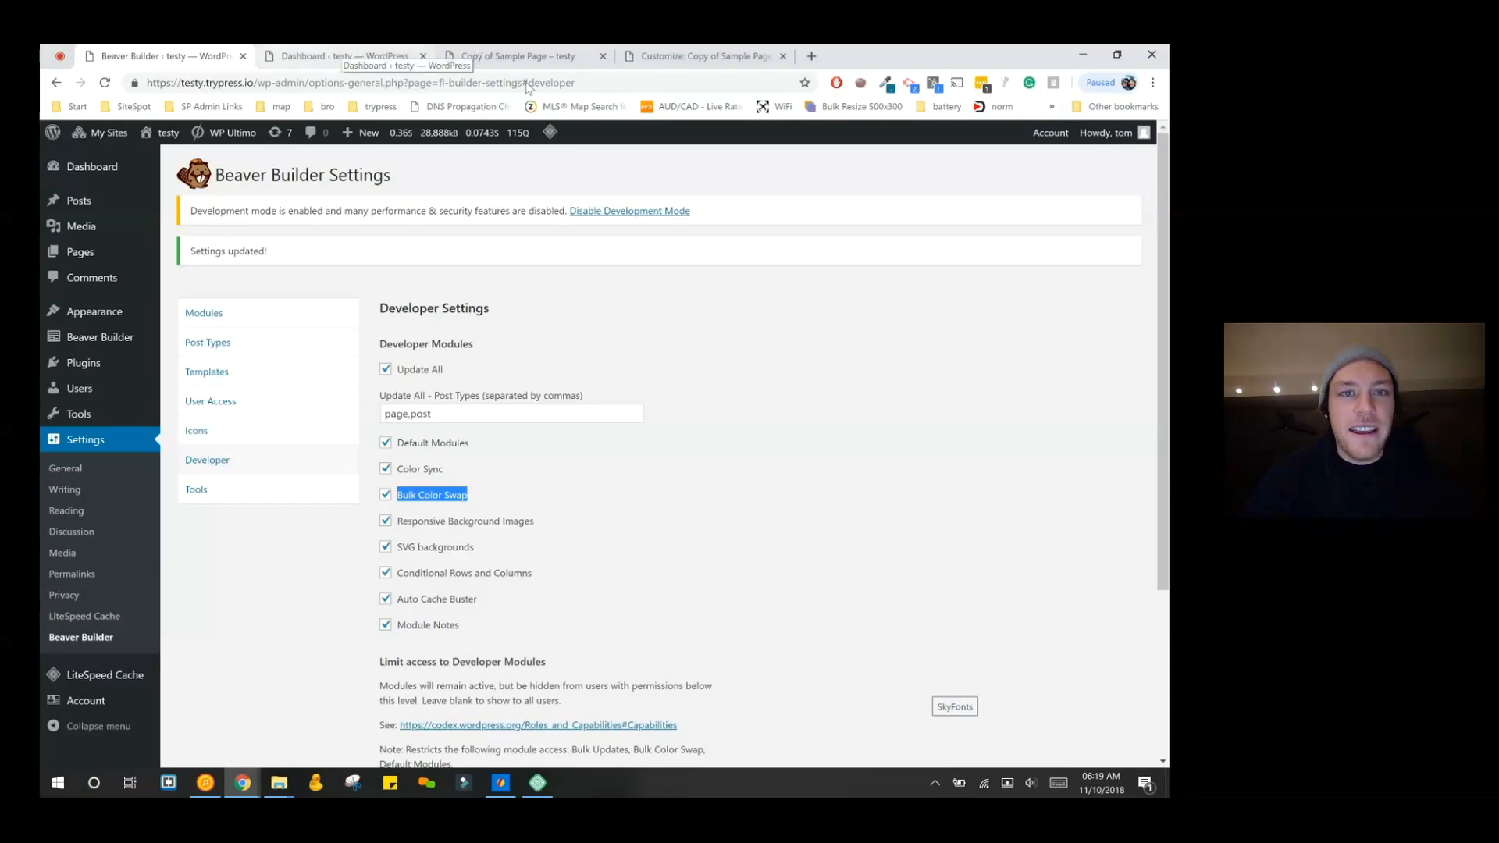
- Close the theme Customizer without publishing its pending changes and return to the Copy of Sample Page builder
{"action": "key", "text": "ctrl+Tab"}
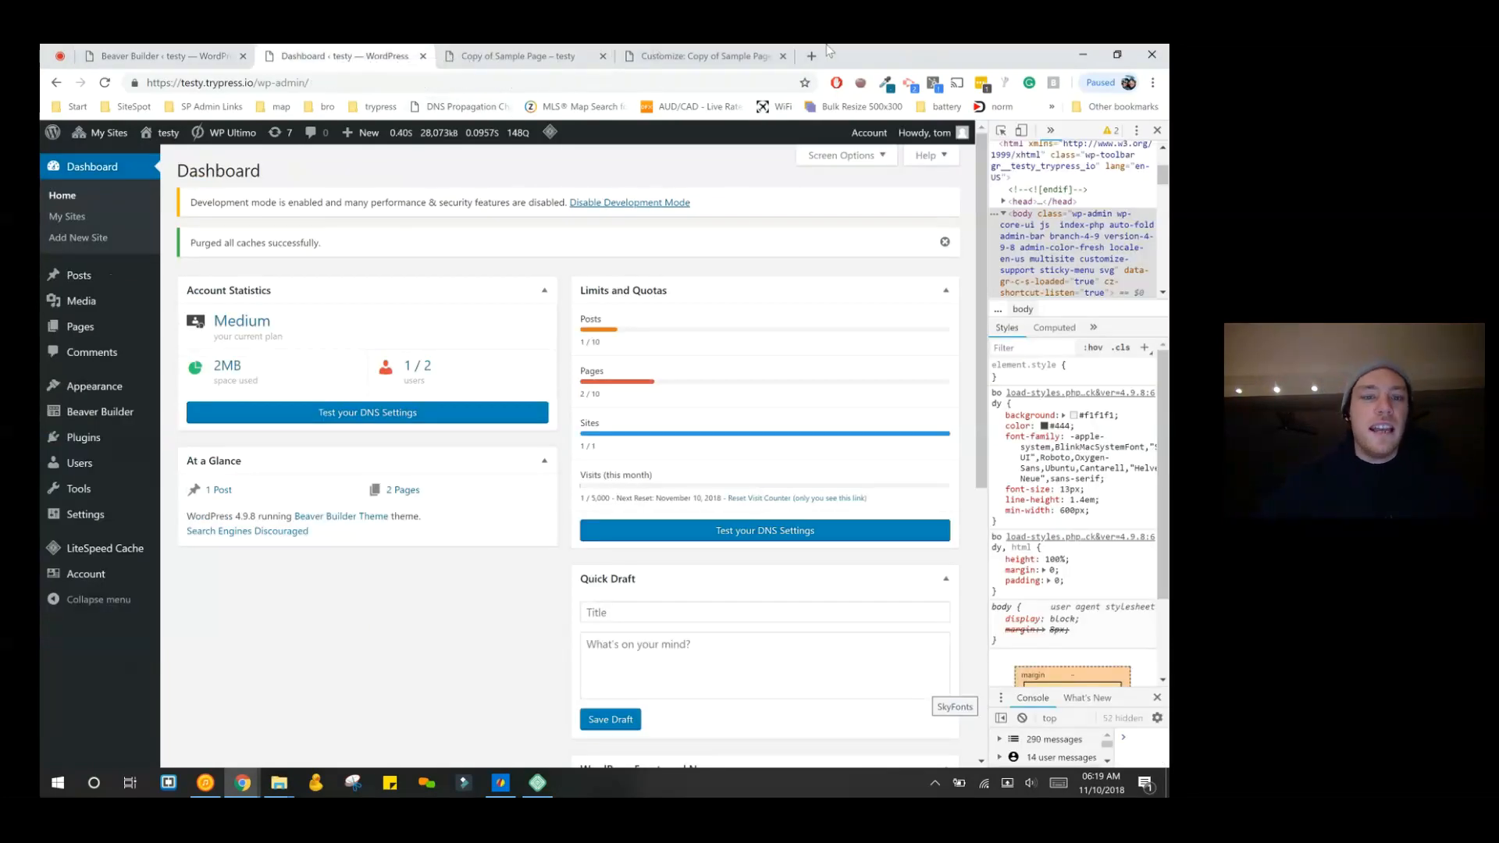
{"action": "key", "text": "ctrl+Tab"}
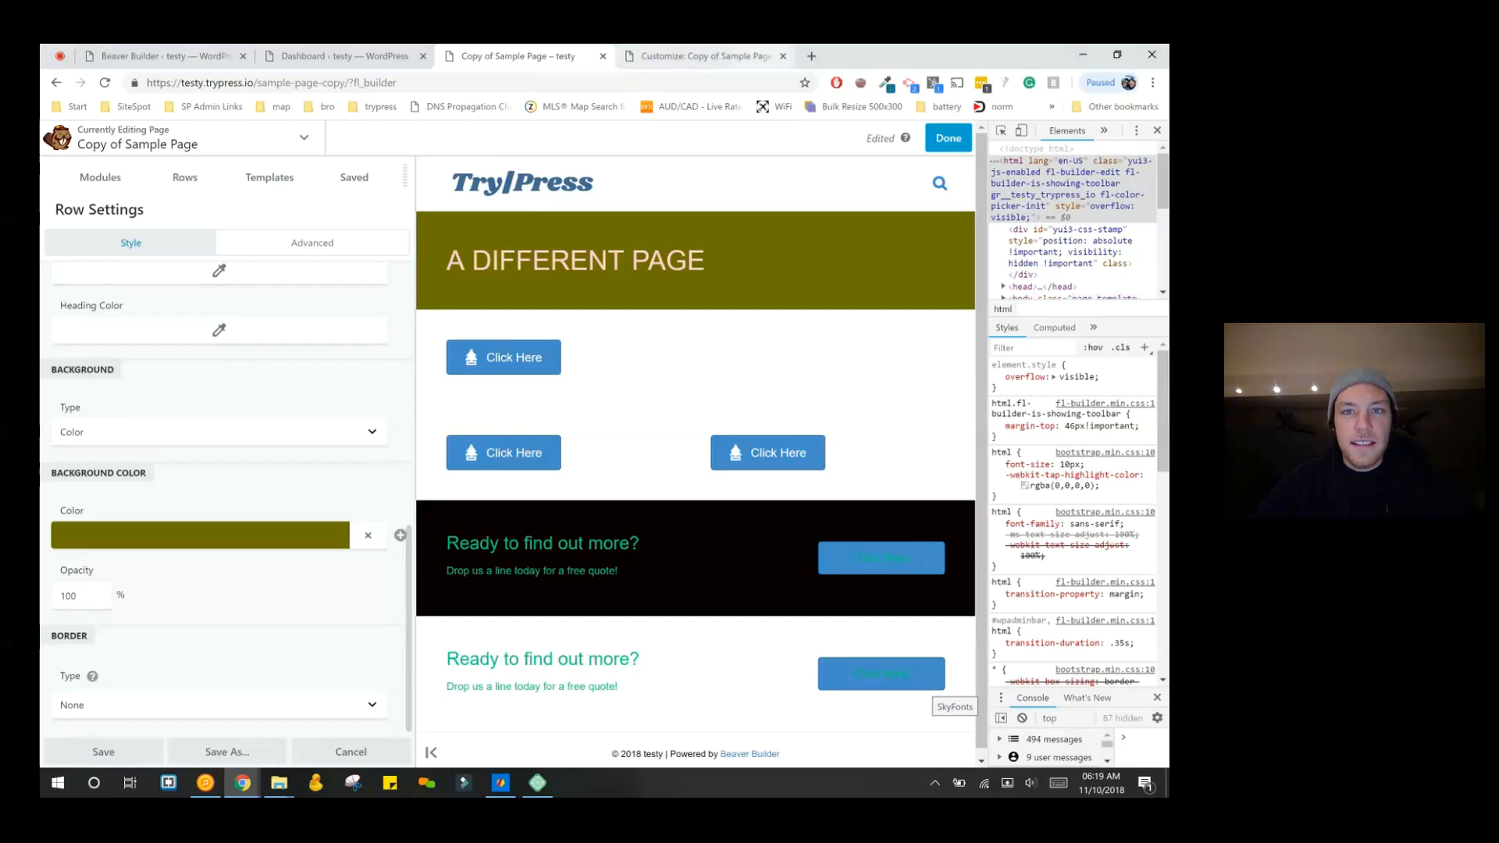
{"action": "key", "text": "ctrl+Tab"}
{"action": "key", "text": "Return"}
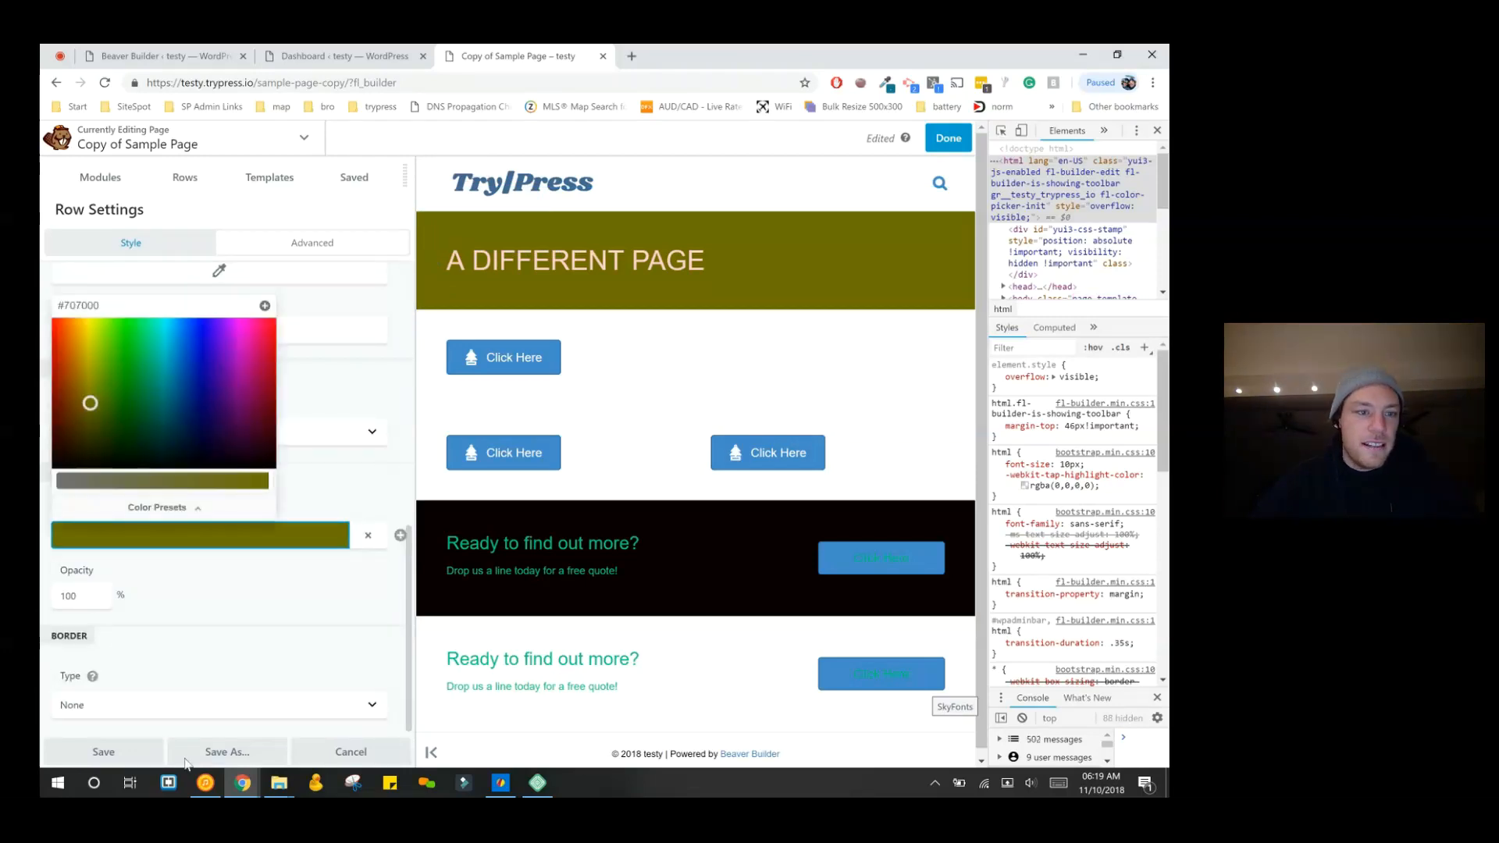
- Set the background color of the "A DIFFERENT PAGE" row to #7c7400 and save the row settings
{"action": "mouse_move", "coordinate": [90, 403]}
{"action": "left_mouse_down"}
{"action": "mouse_move", "coordinate": [117, 357]}
{"action": "mouse_move", "coordinate": [88, 397]}
{"action": "left_mouse_up"}
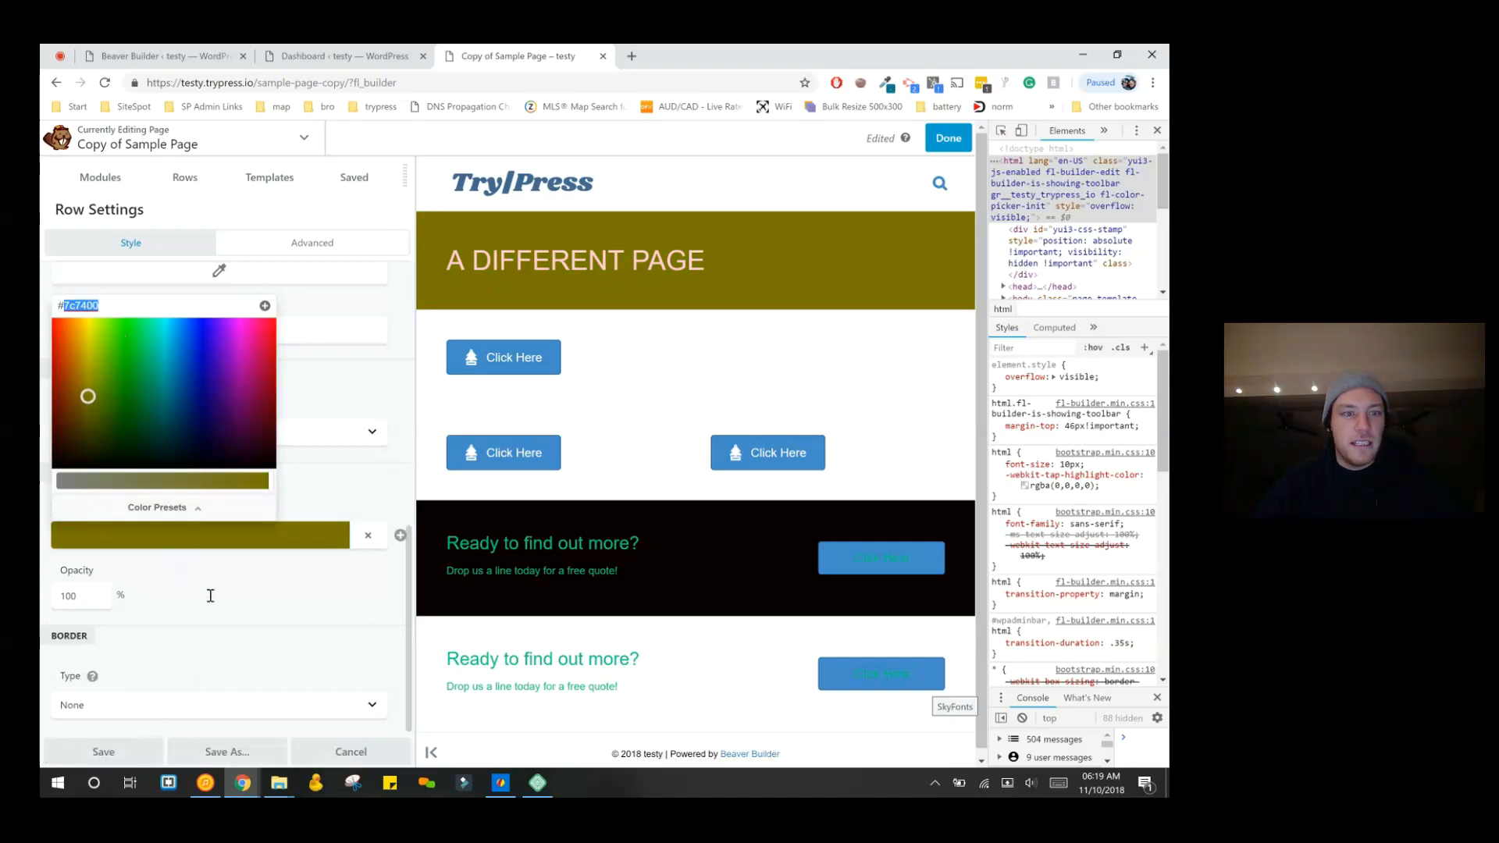
{"action": "left_click", "coordinate": [679, 568]}
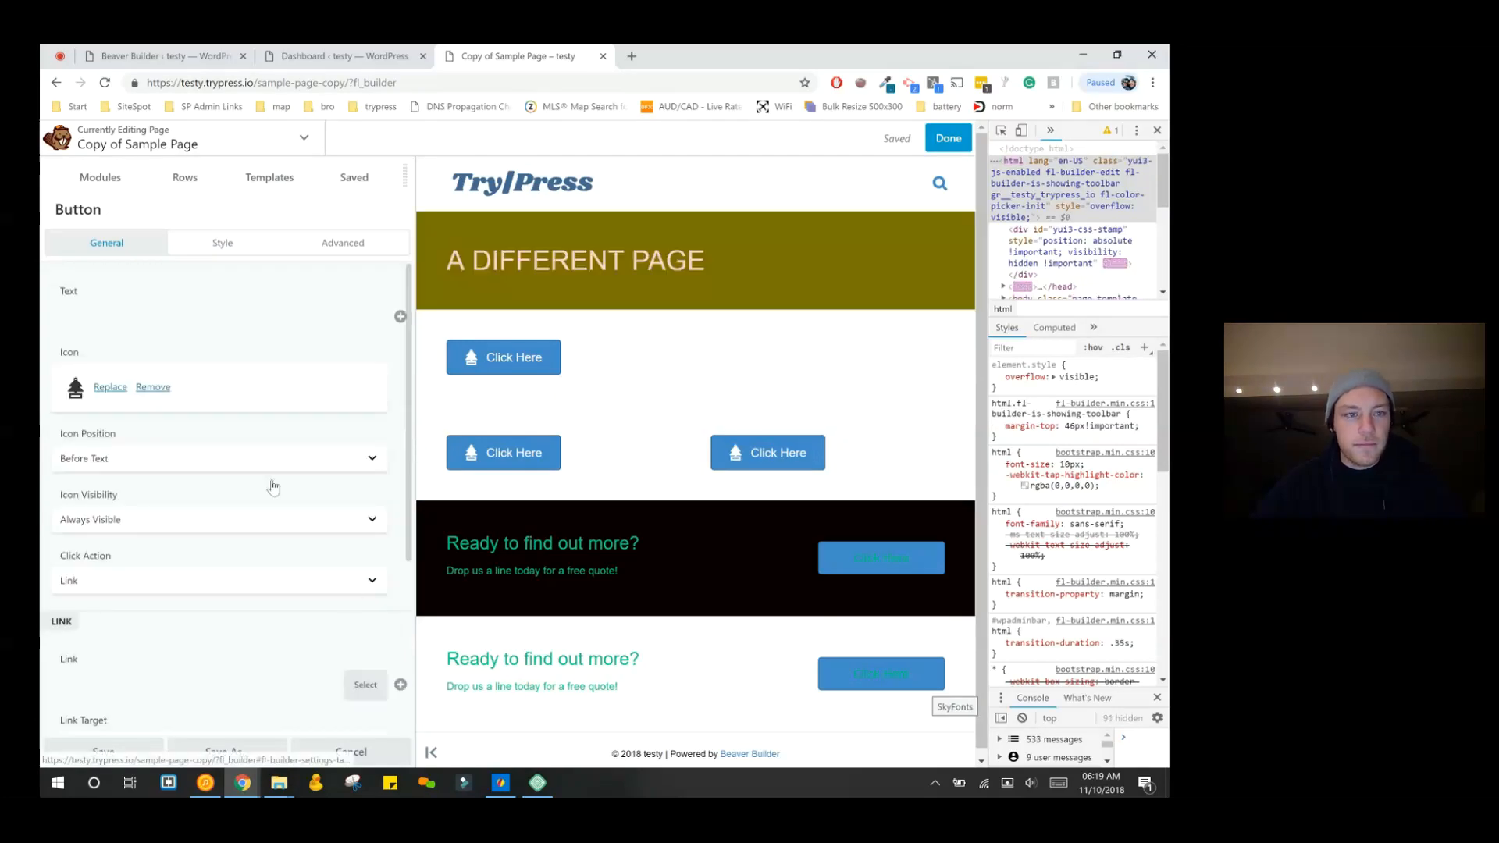
- Apply the #707000 color preset as the background color of the second button in the two-button row and save the button
{"action": "left_click", "coordinate": [222, 243]}
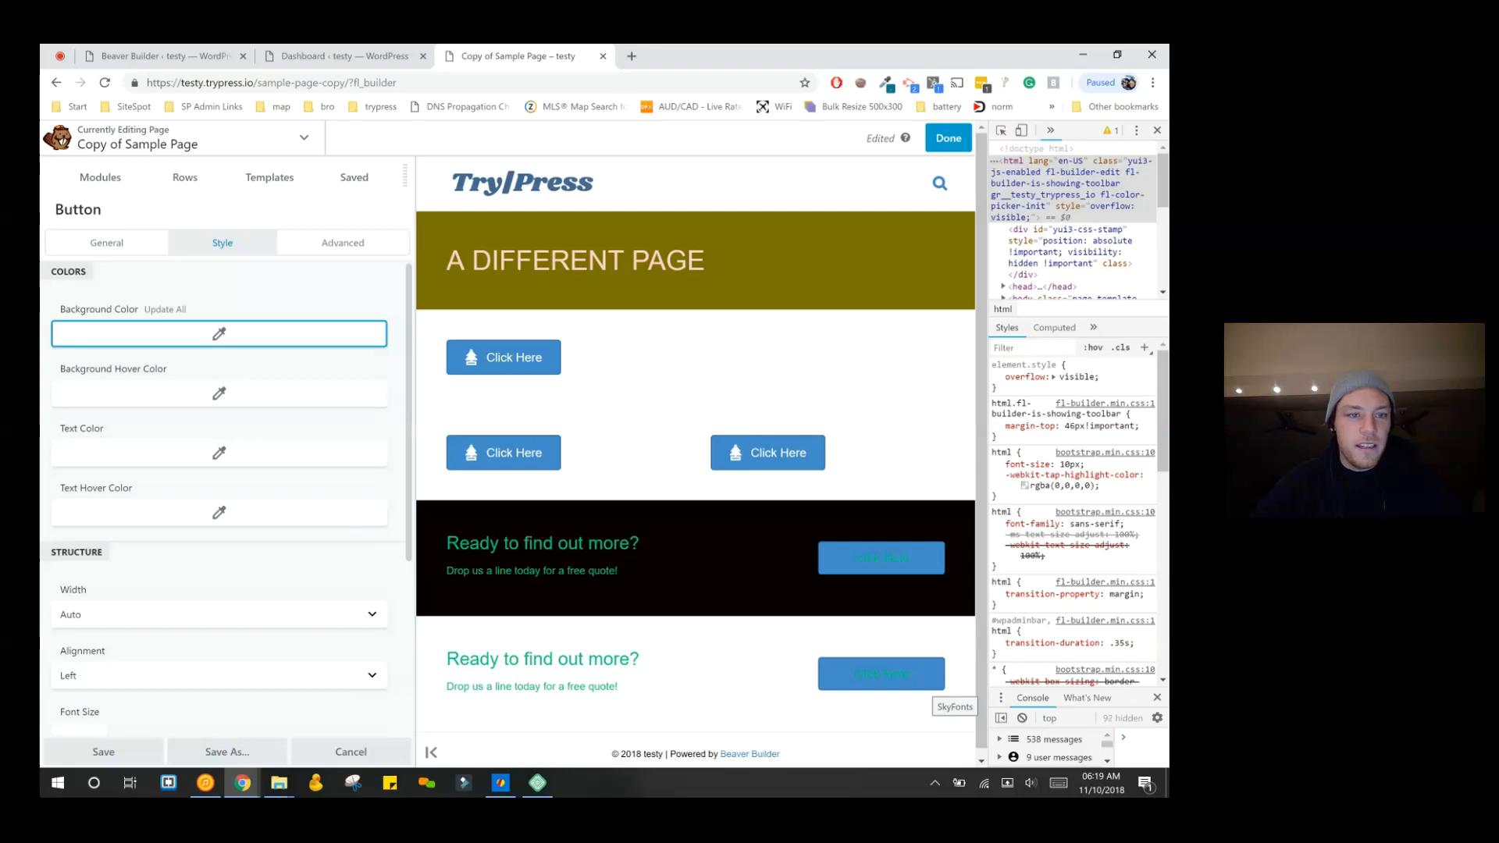
{"action": "left_click", "coordinate": [219, 334]}
{"action": "left_click", "coordinate": [160, 561]}
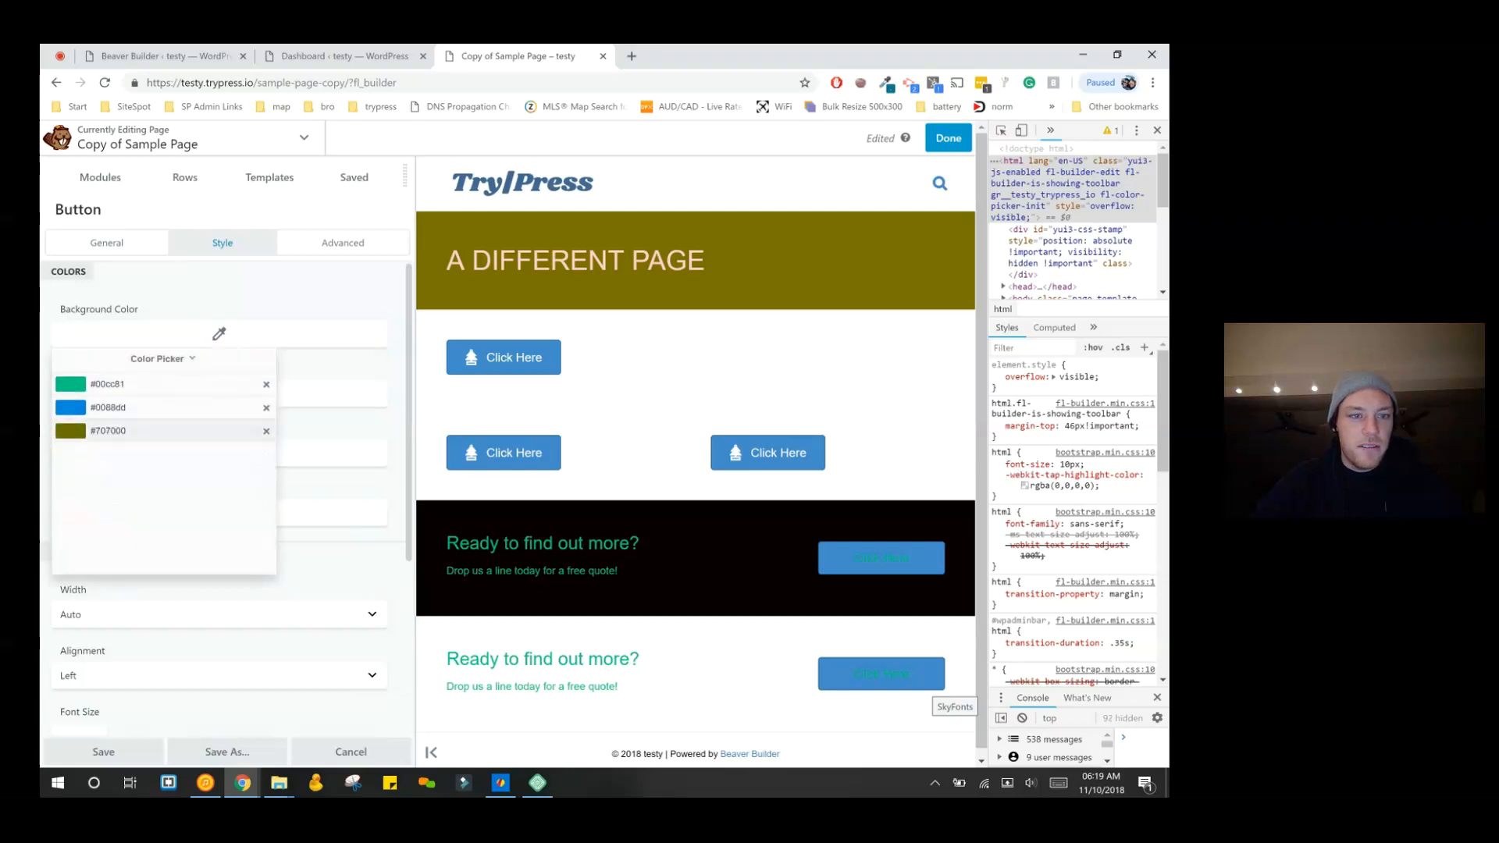
{"action": "left_click", "coordinate": [108, 431]}
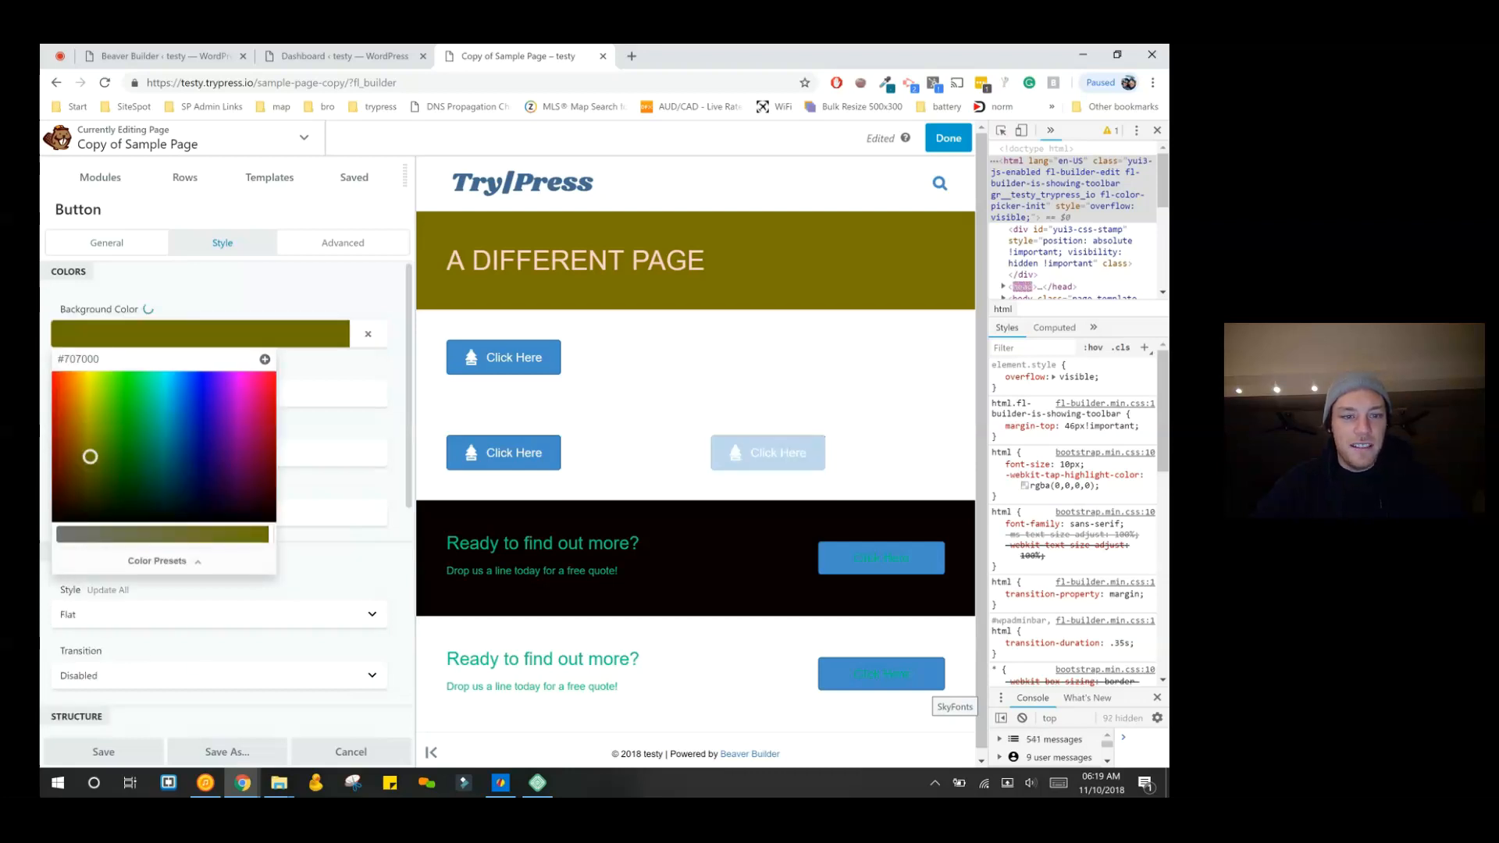
{"action": "left_click", "coordinate": [569, 751]}
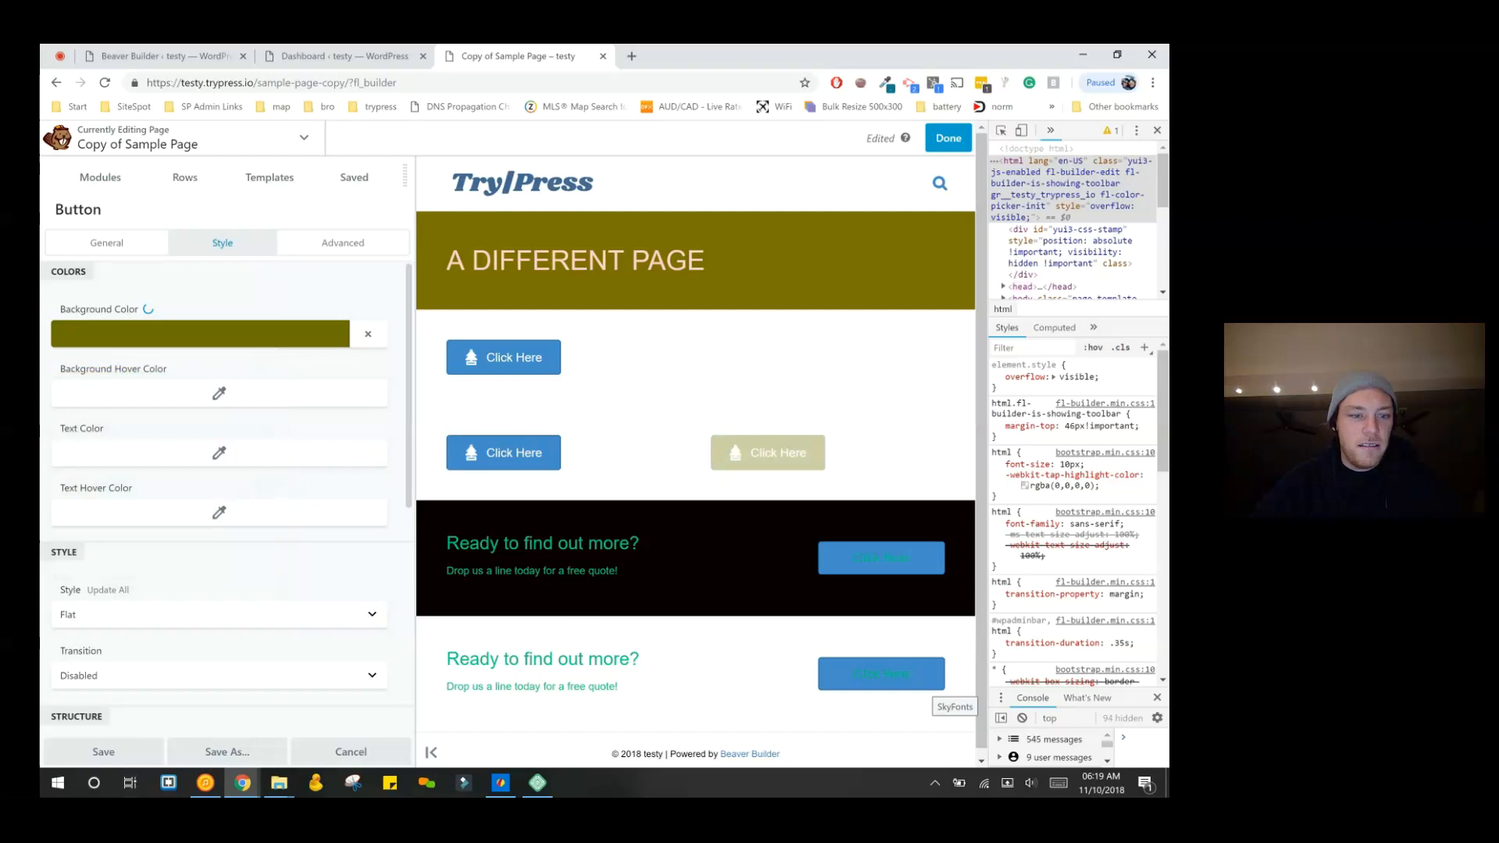
{"action": "left_click", "coordinate": [103, 752]}
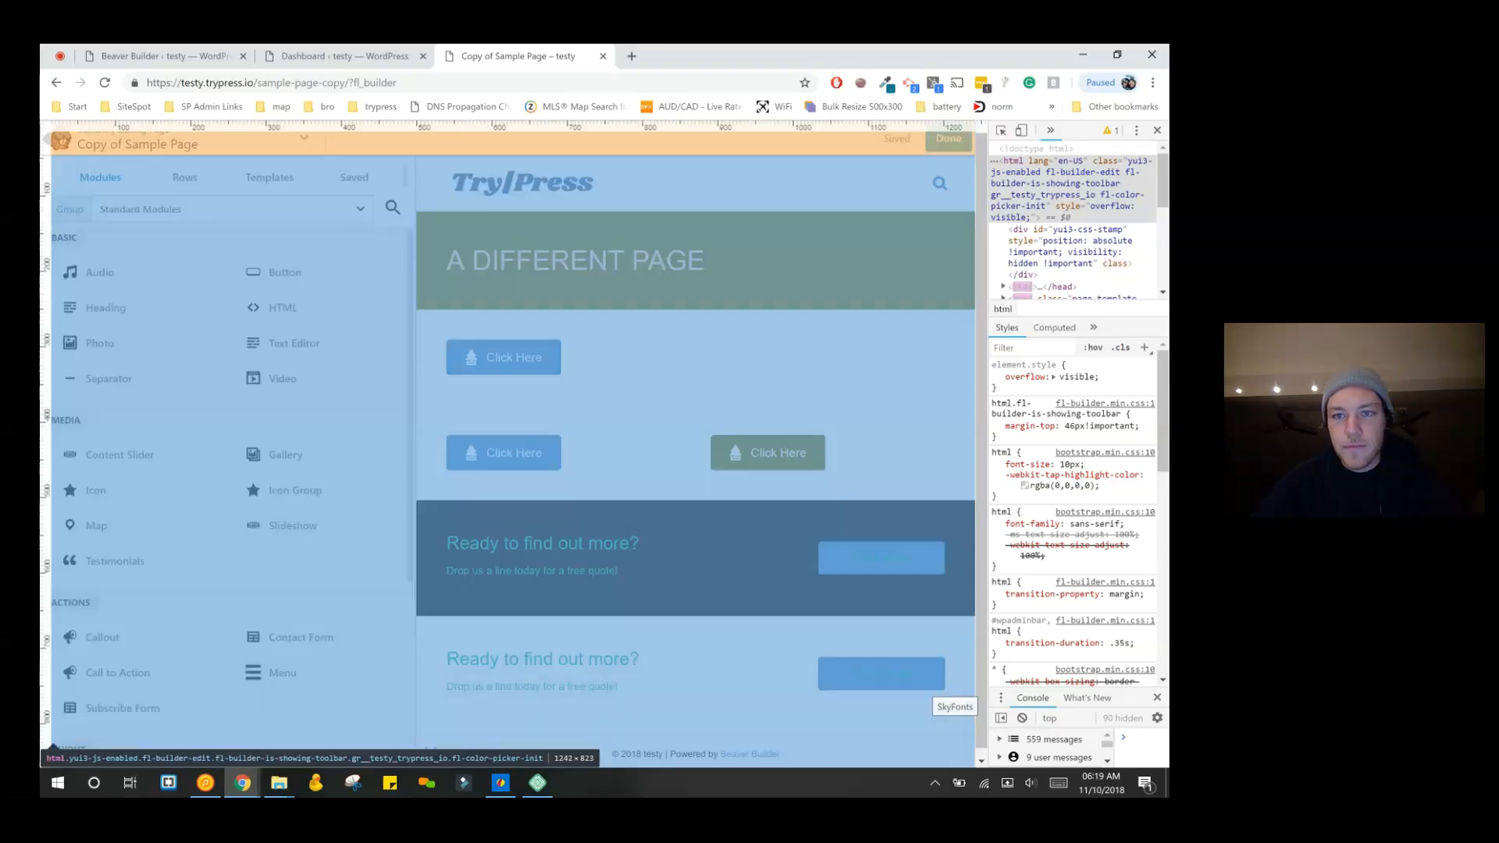
- Exit the page builder and open the Page Builder Bulk Color Update tool in the site's dashboard
{"action": "left_click", "coordinate": [947, 138]}
{"action": "left_click", "coordinate": [878, 138]}
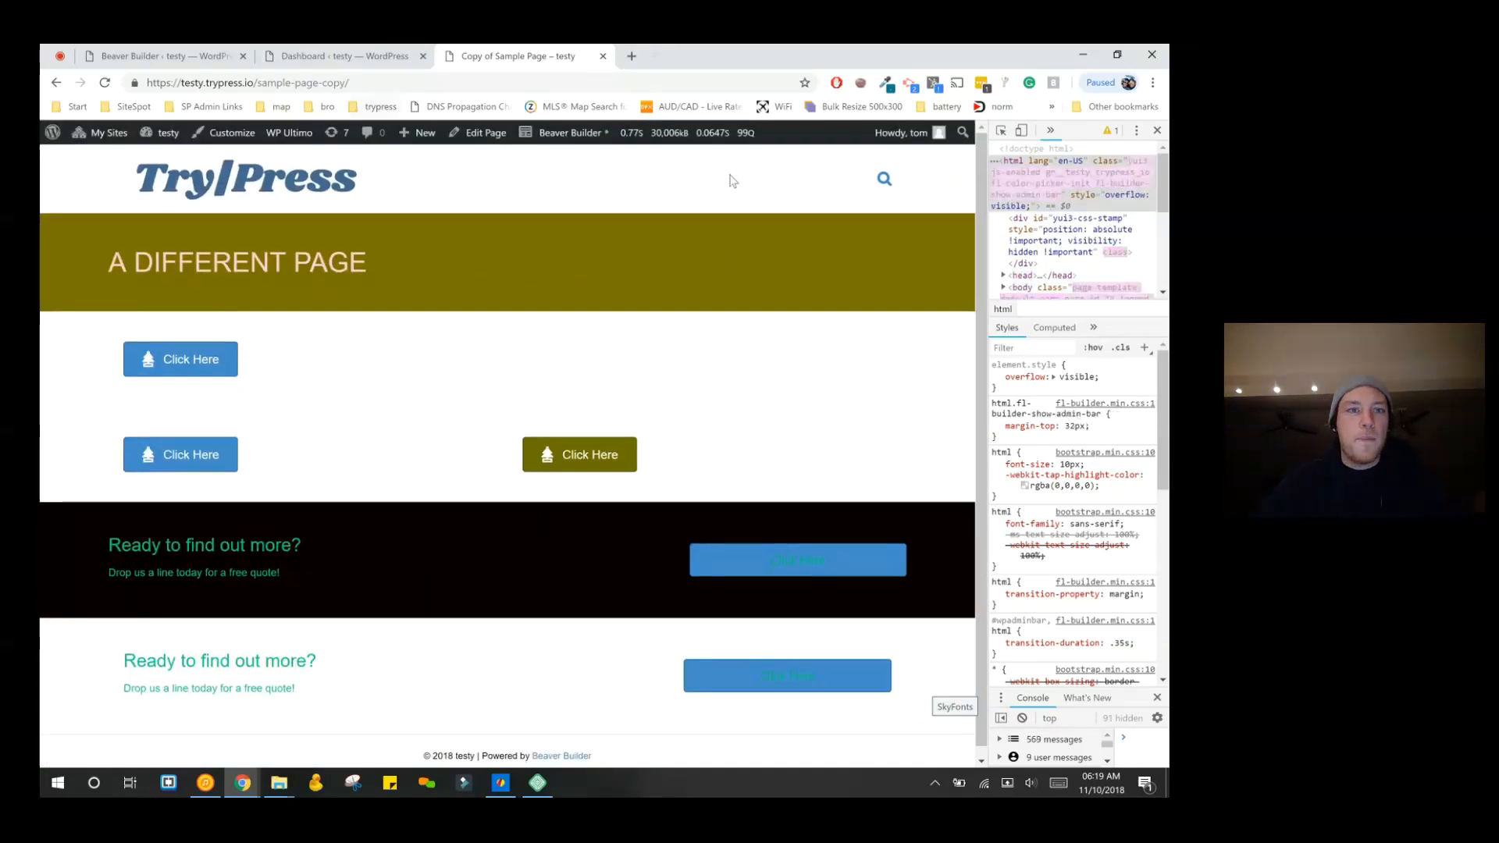
{"action": "key", "text": "ctrl+shift+Tab"}
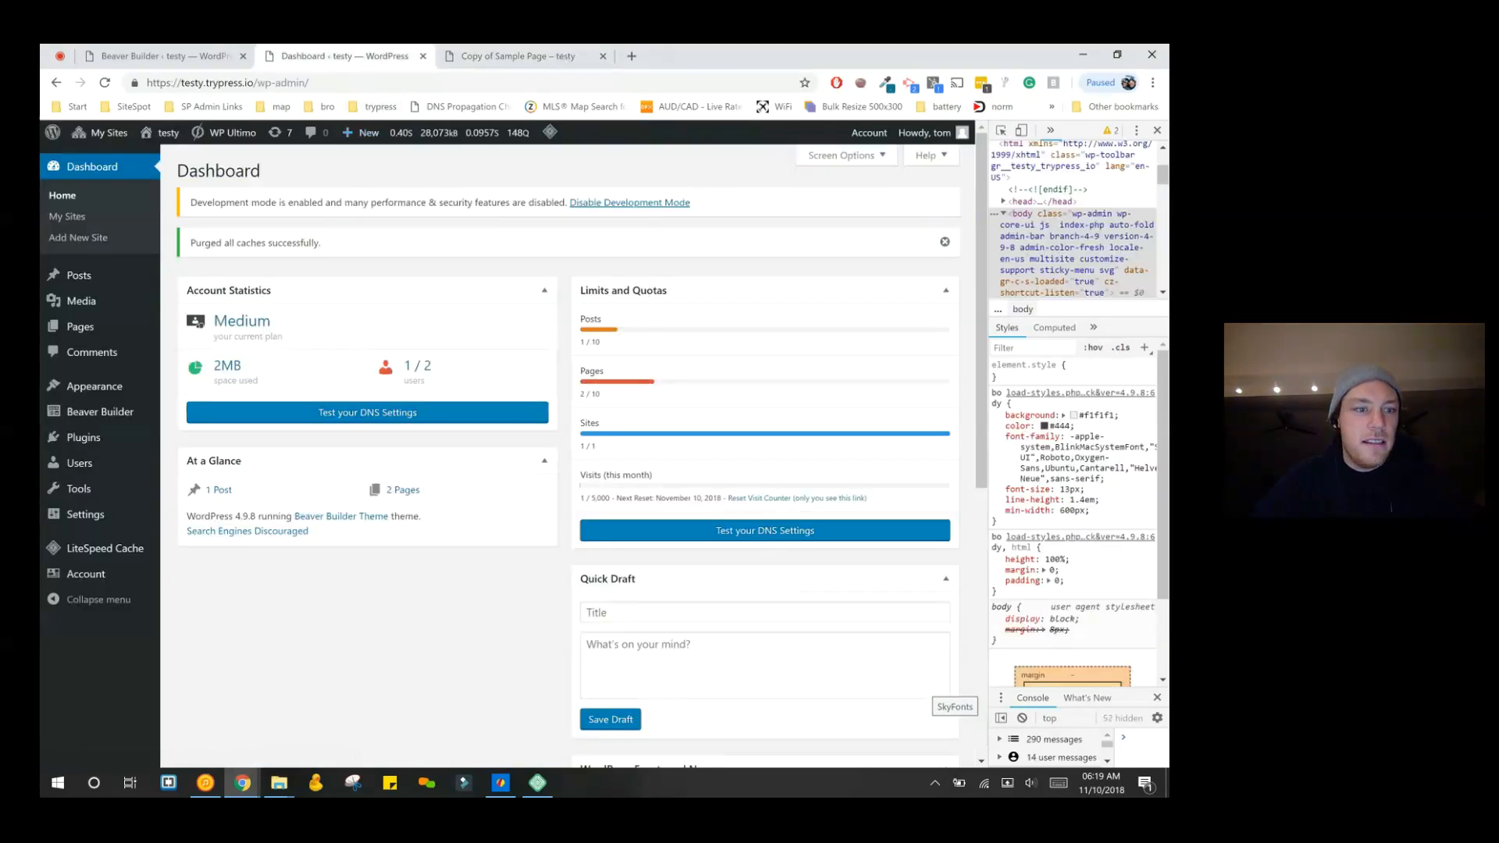
{"action": "mouse_move", "coordinate": [78, 488]}
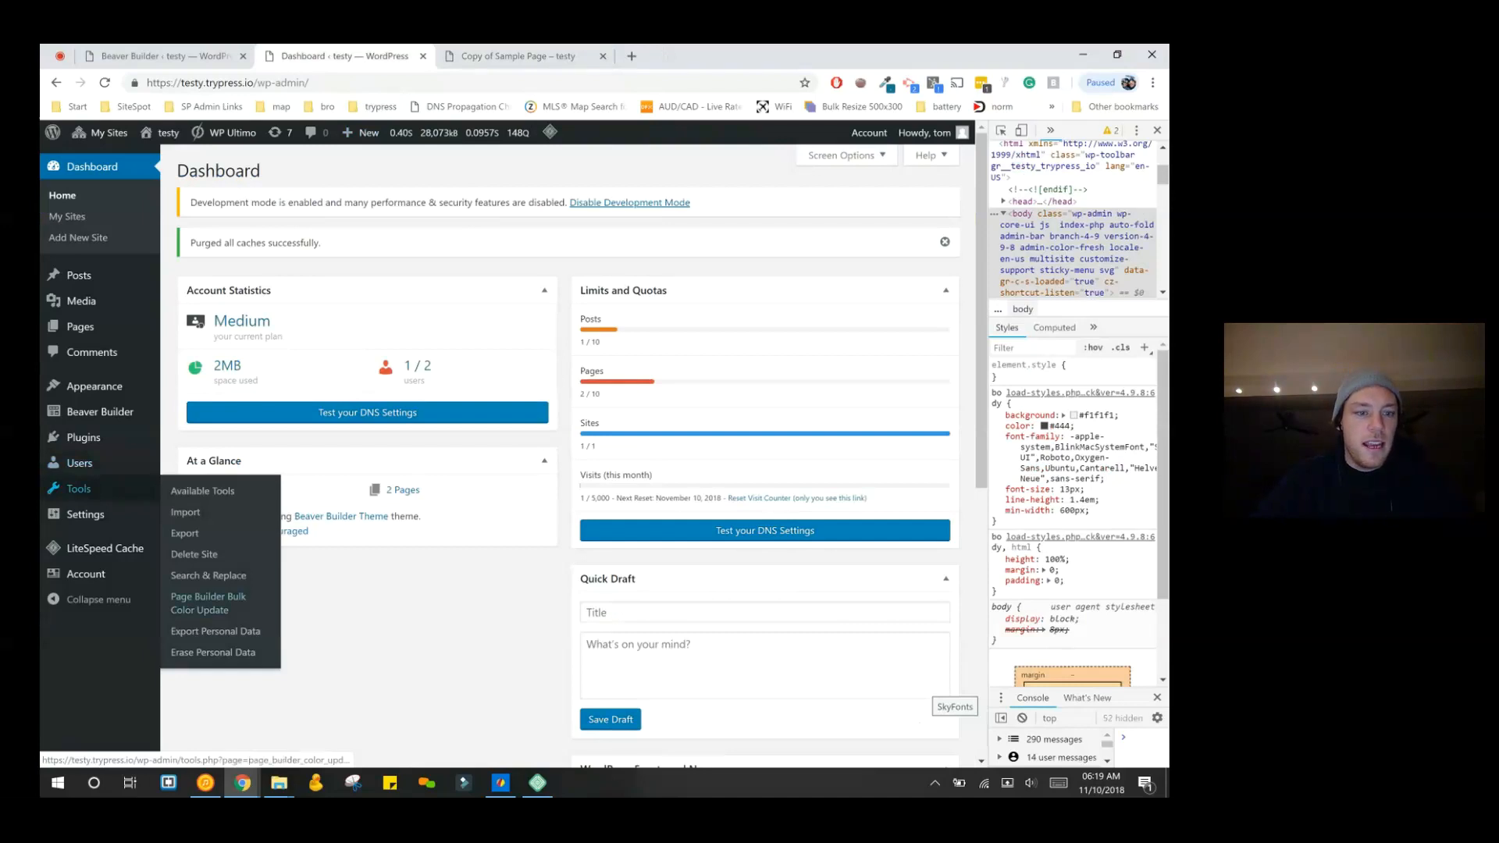
{"action": "left_click", "coordinate": [208, 603]}
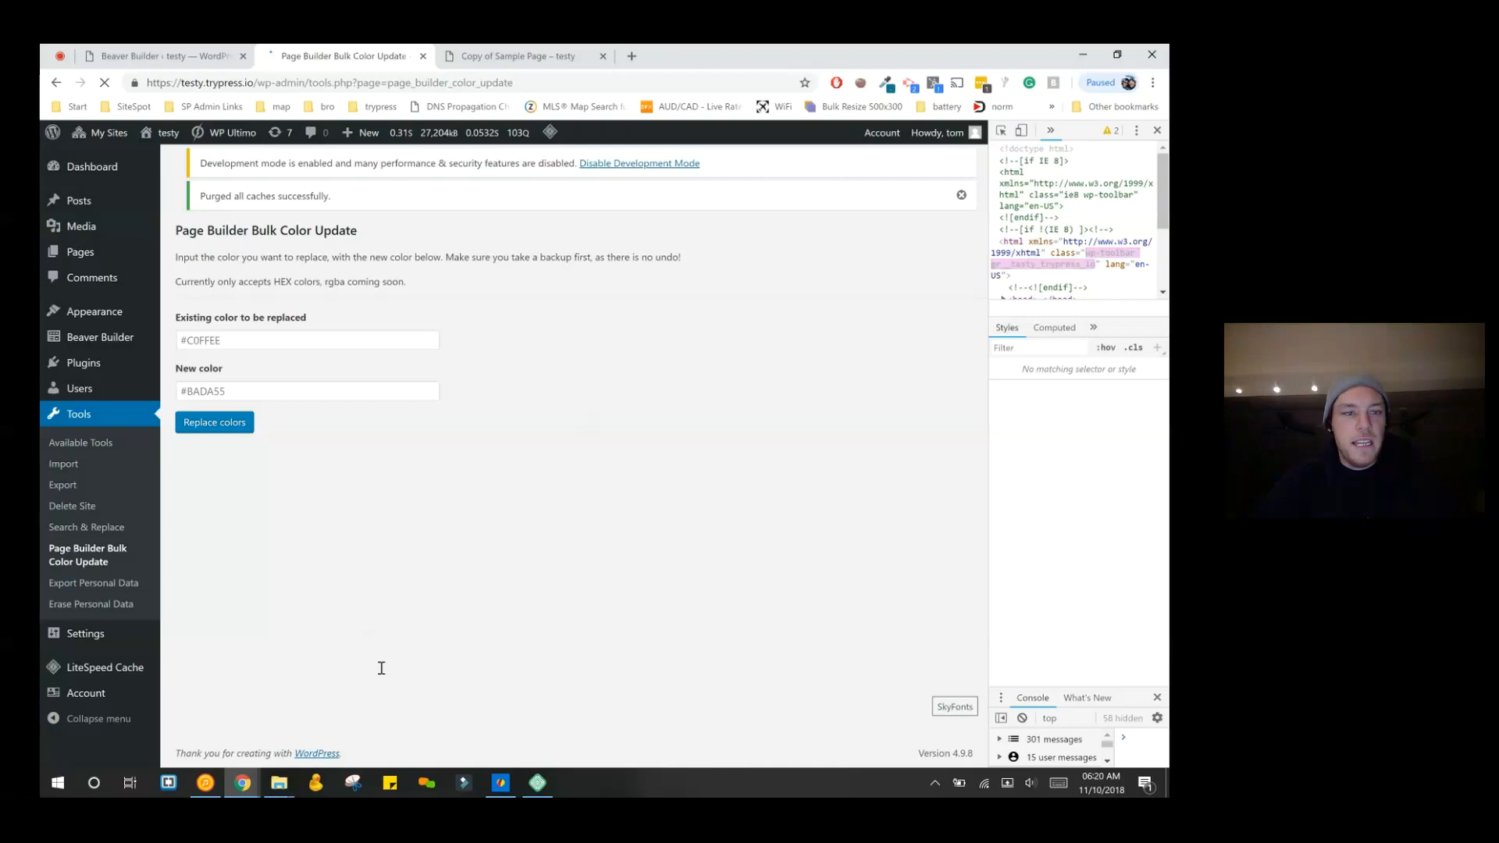
- Enter 7c7400 as the existing color to be replaced
{"action": "left_click", "coordinate": [307, 340]}
{"action": "type", "text": "7c7400"}
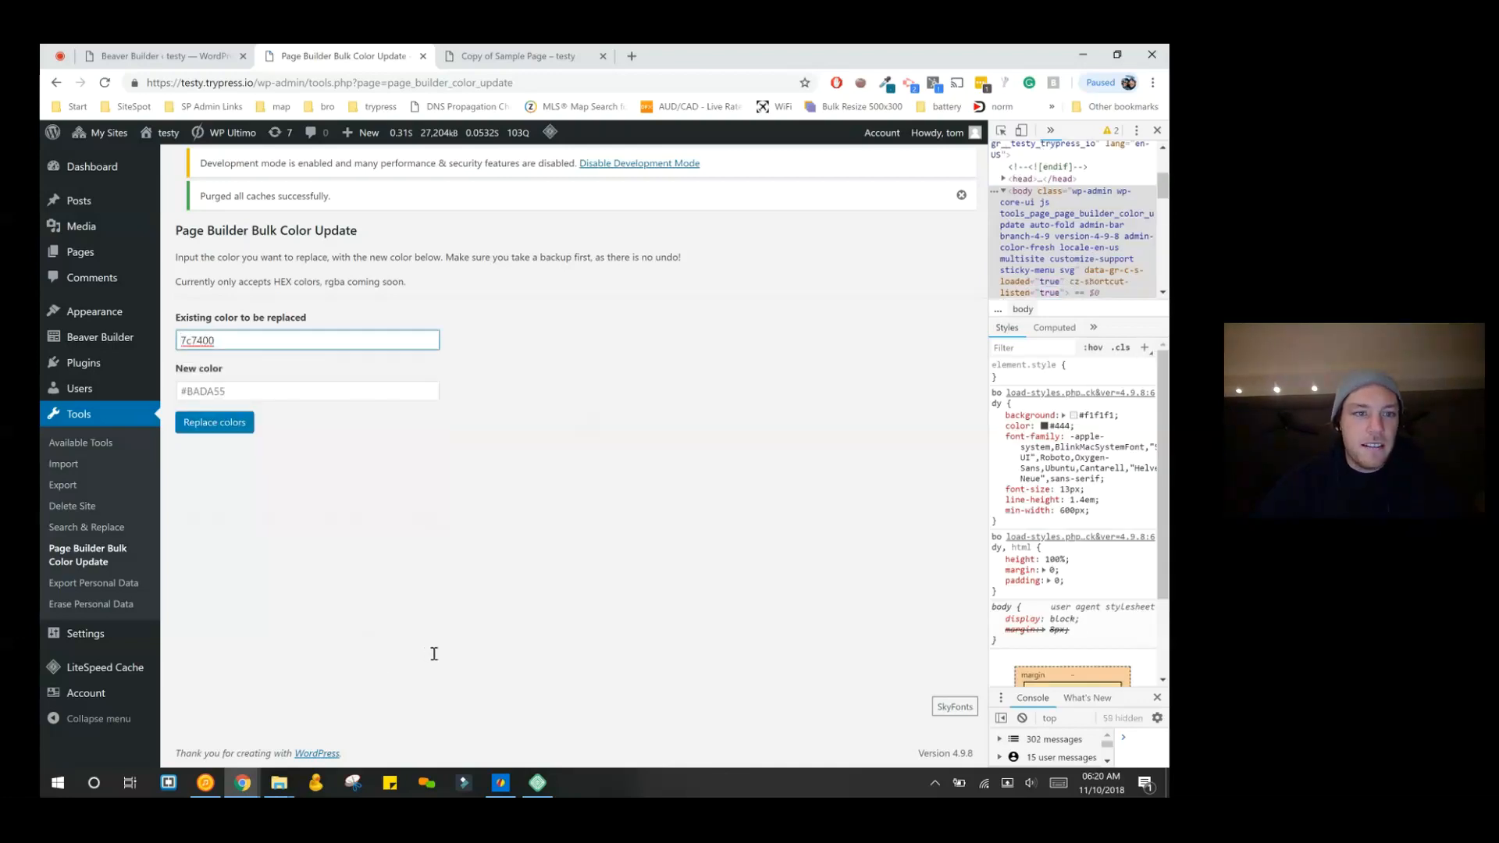
{"action": "key", "text": "Tab"}
{"action": "key", "text": "shift+Tab"}
- Inspect the first "Click Here" button on Copy of Sample Page and copy its background color #428bca
{"action": "key", "text": "ctrl+Tab"}
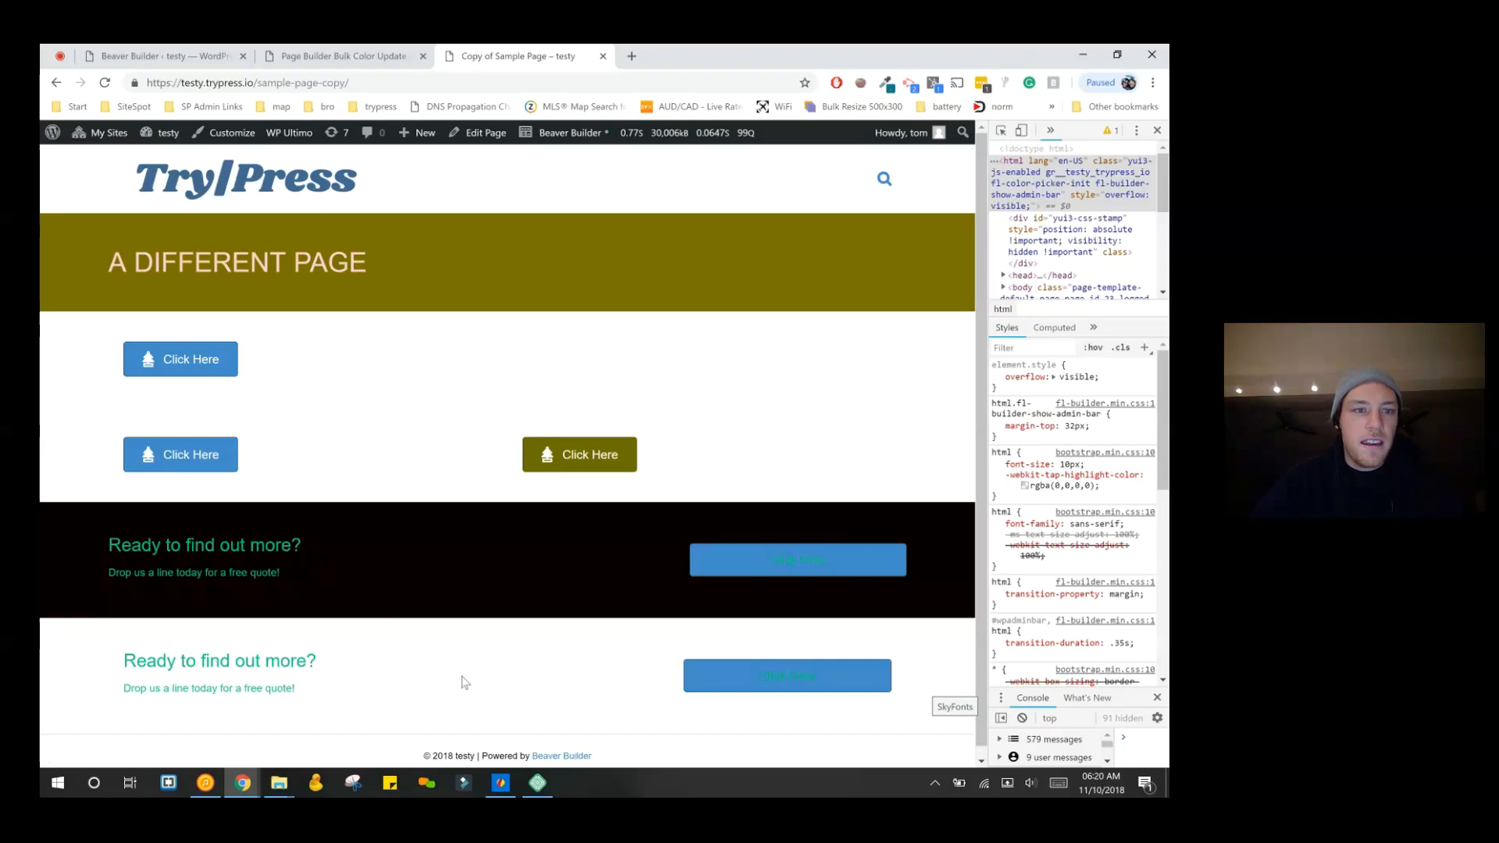
{"action": "right_click", "coordinate": [227, 352]}
{"action": "left_click", "coordinate": [266, 511]}
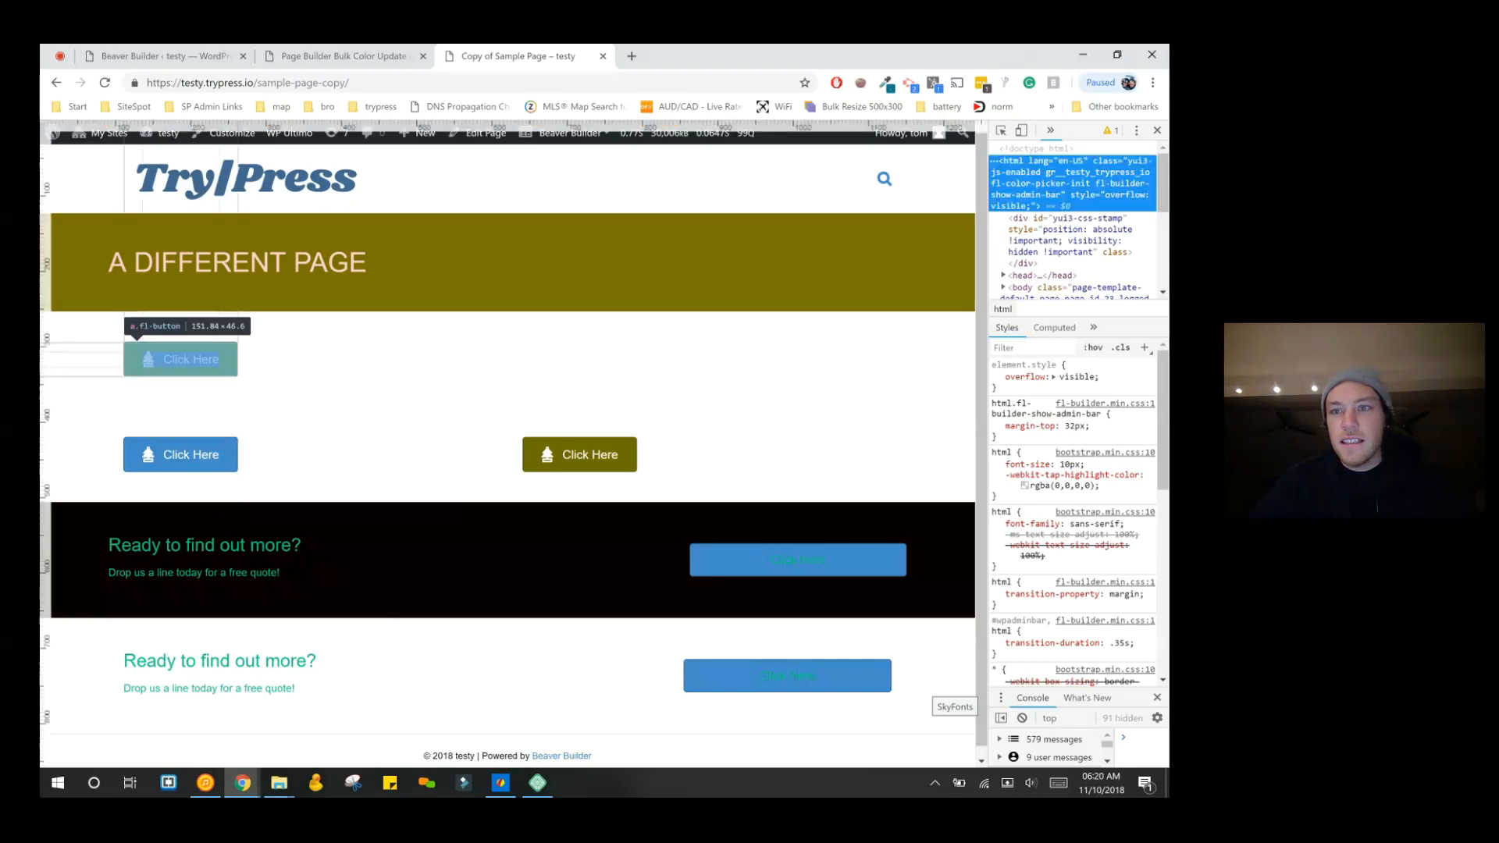
{"action": "right_click", "coordinate": [231, 373]}
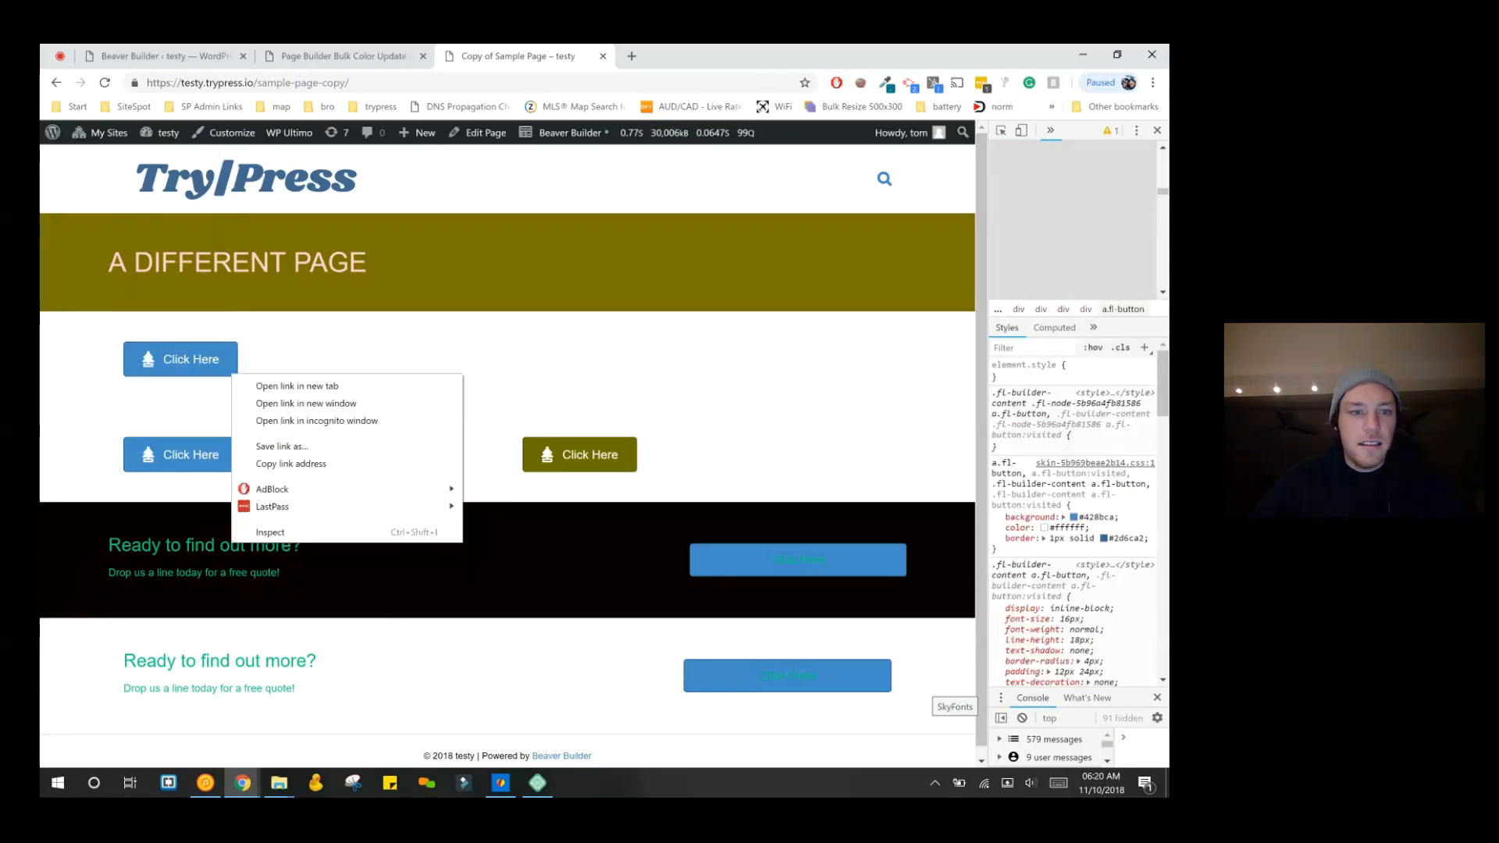
{"action": "left_click", "coordinate": [270, 532]}
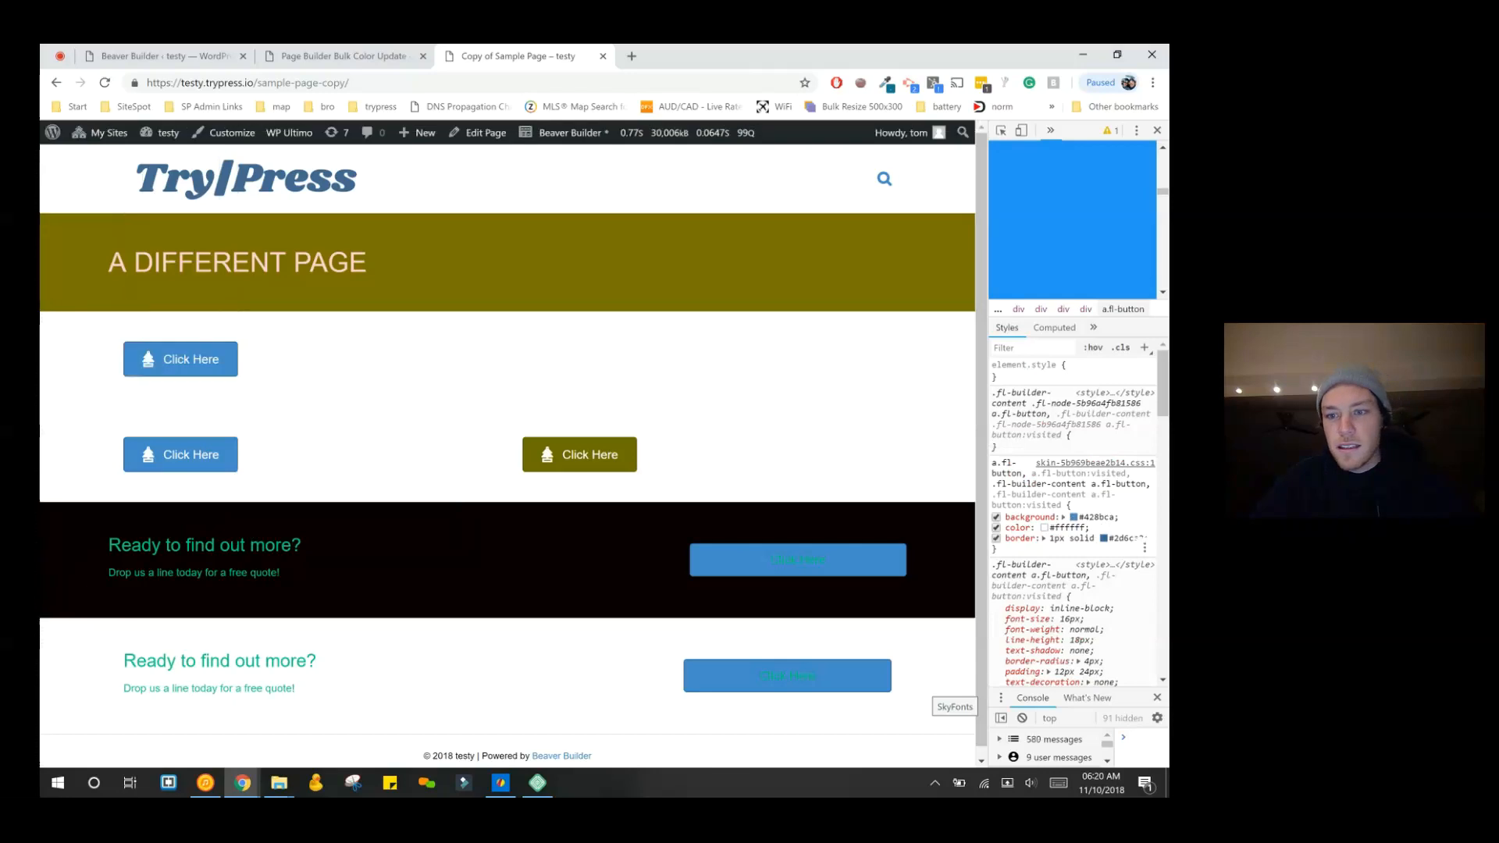
{"action": "left_click", "coordinate": [1098, 517]}
{"action": "key", "text": "ctrl+c"}
- Set #428bca as the new color in the Bulk Color Update tool and run the replacement
{"action": "left_click", "coordinate": [348, 55]}
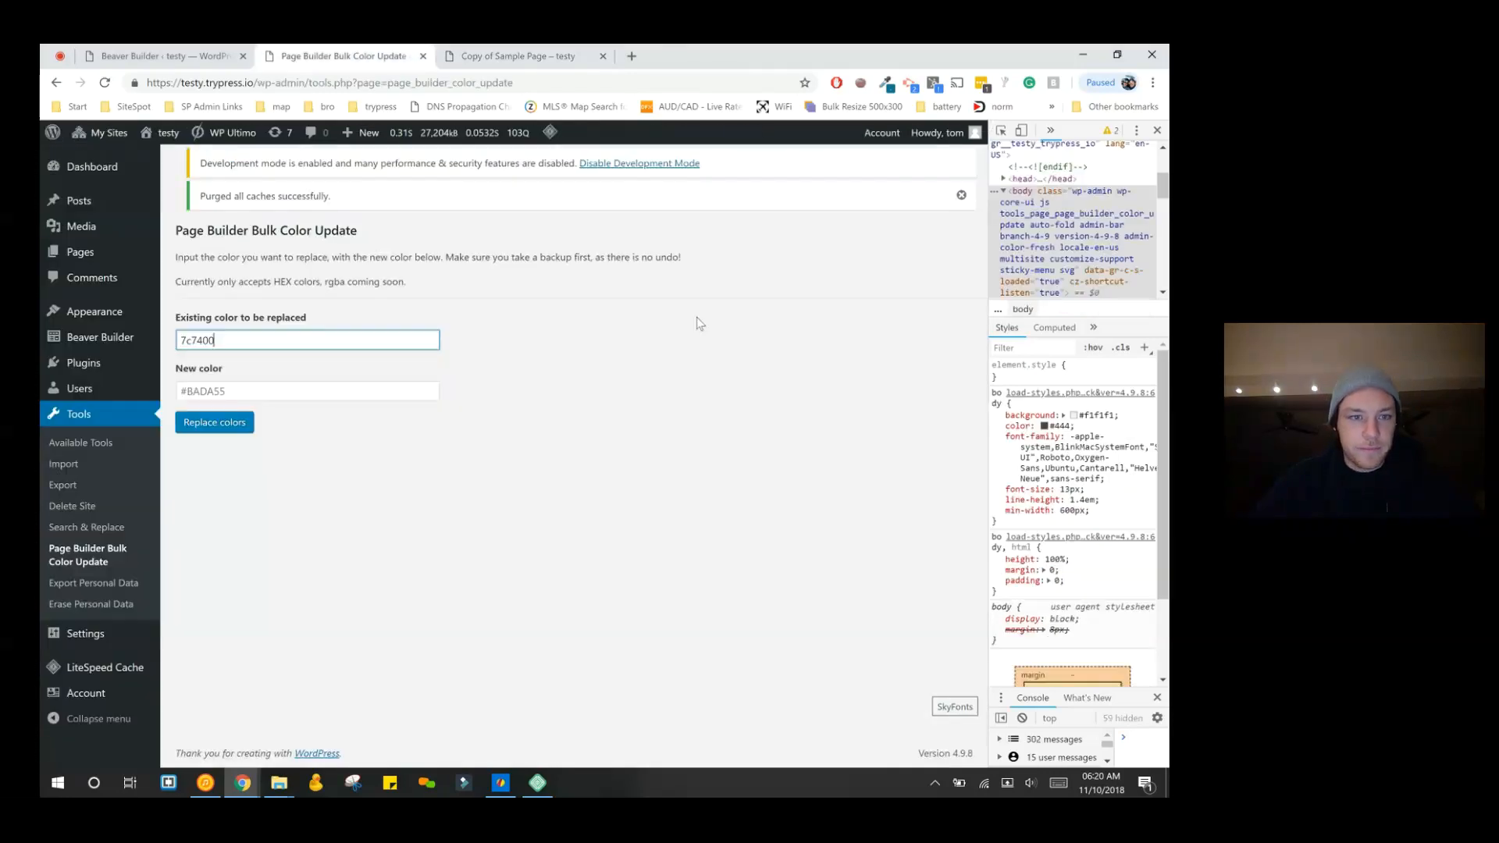
{"action": "key", "text": "Tab"}
{"action": "key", "text": "ctrl+v"}
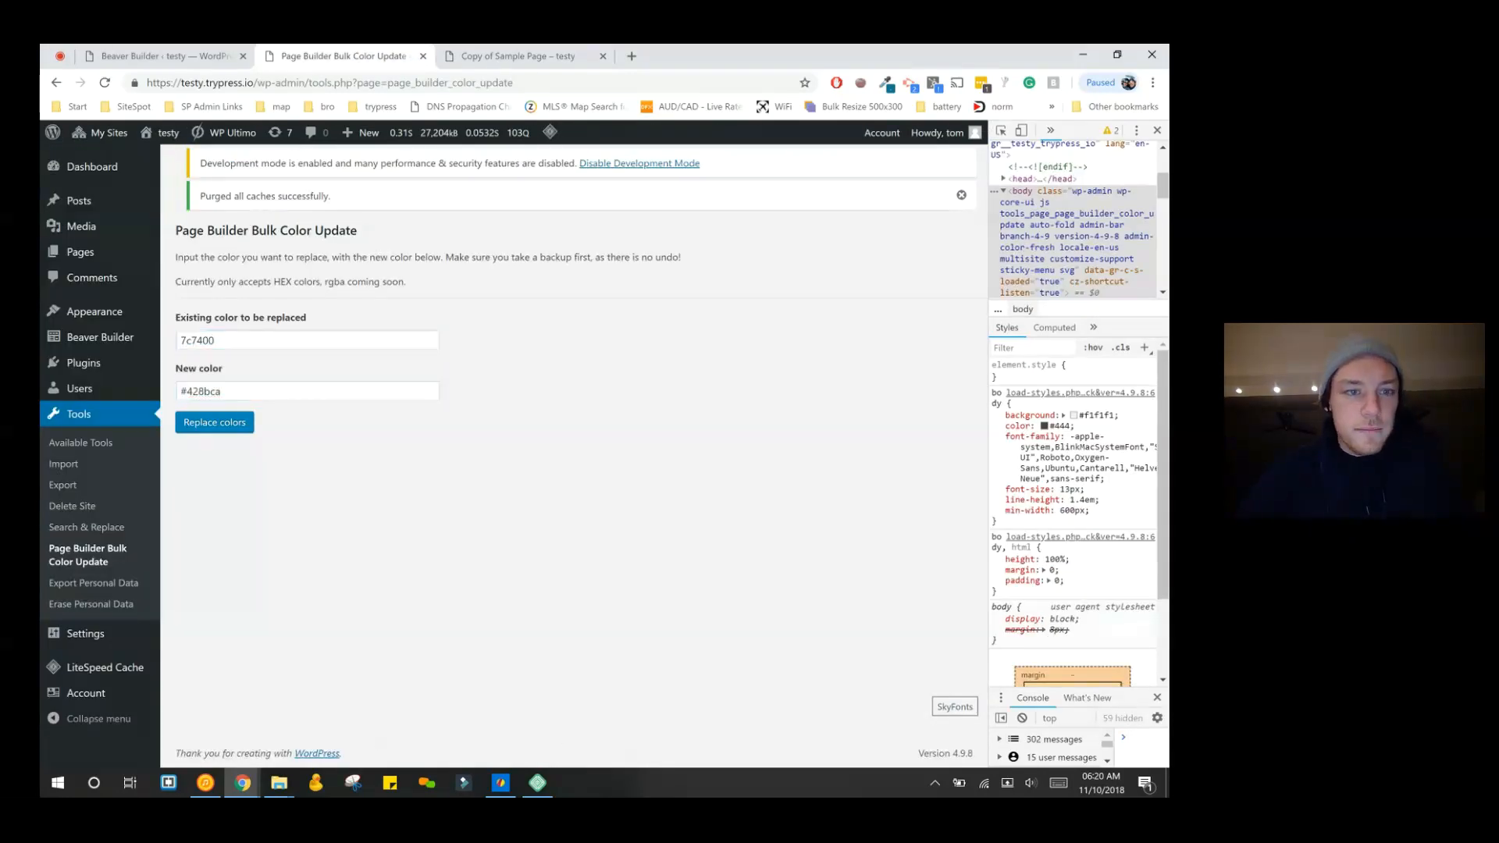
{"action": "key", "text": "Return"}
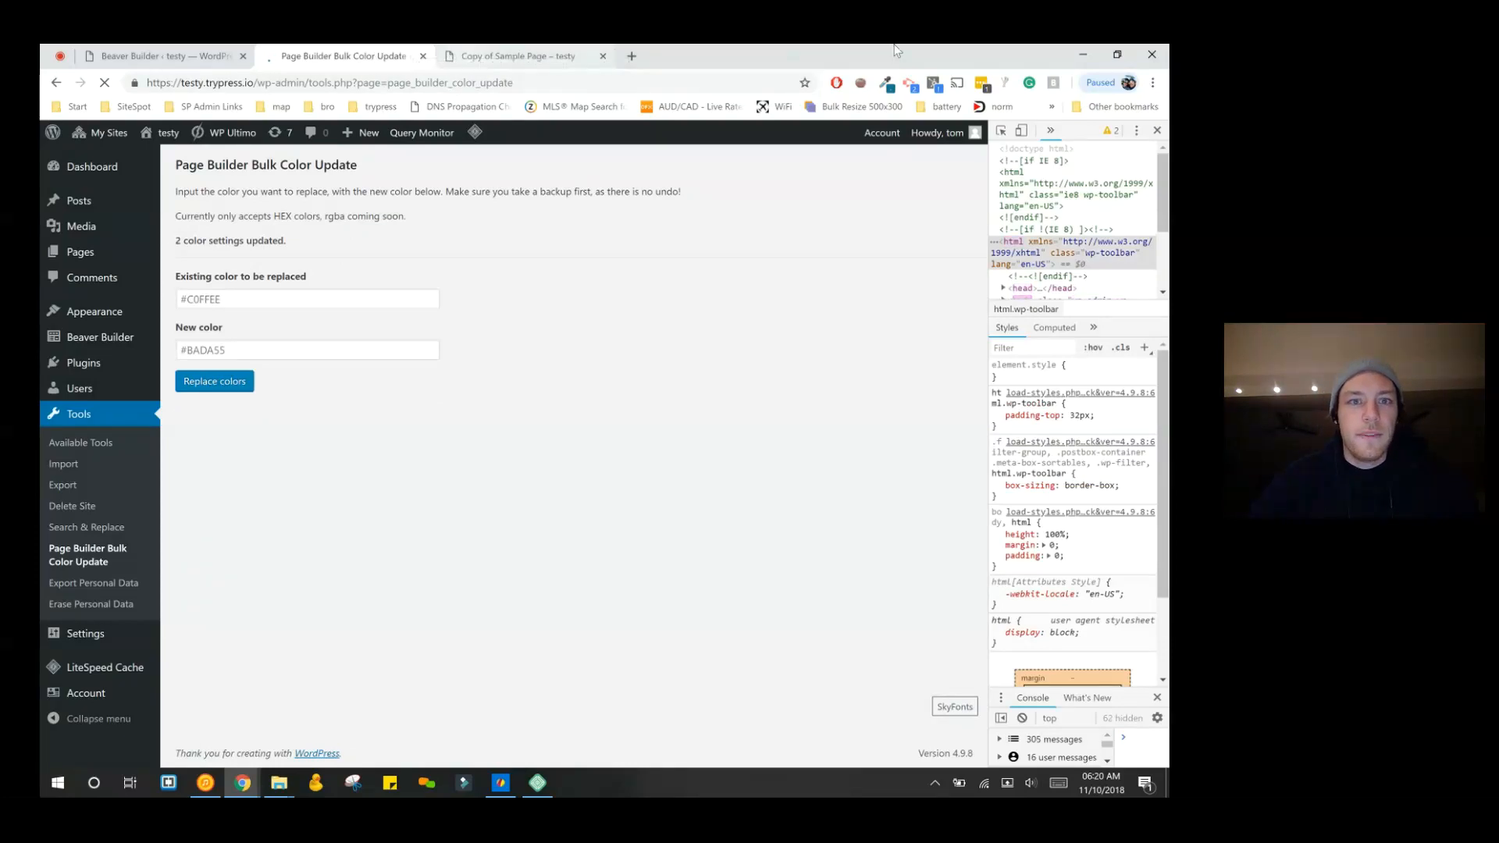
- Reload Copy of Sample Page with an emptied cache to check the replaced colors
{"action": "left_click", "coordinate": [521, 57]}
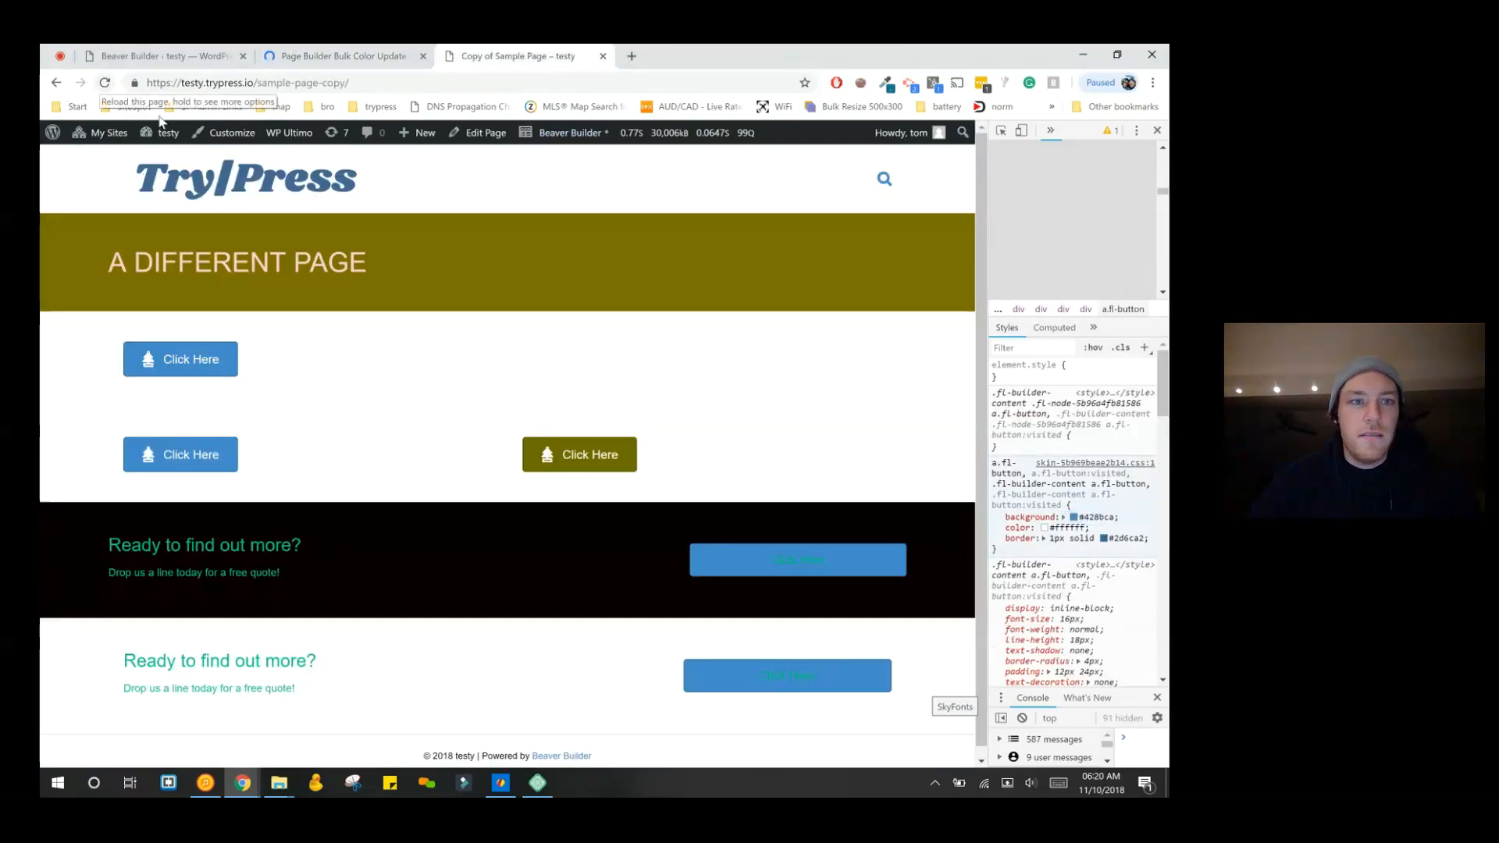
{"action": "right_click", "coordinate": [105, 82]}
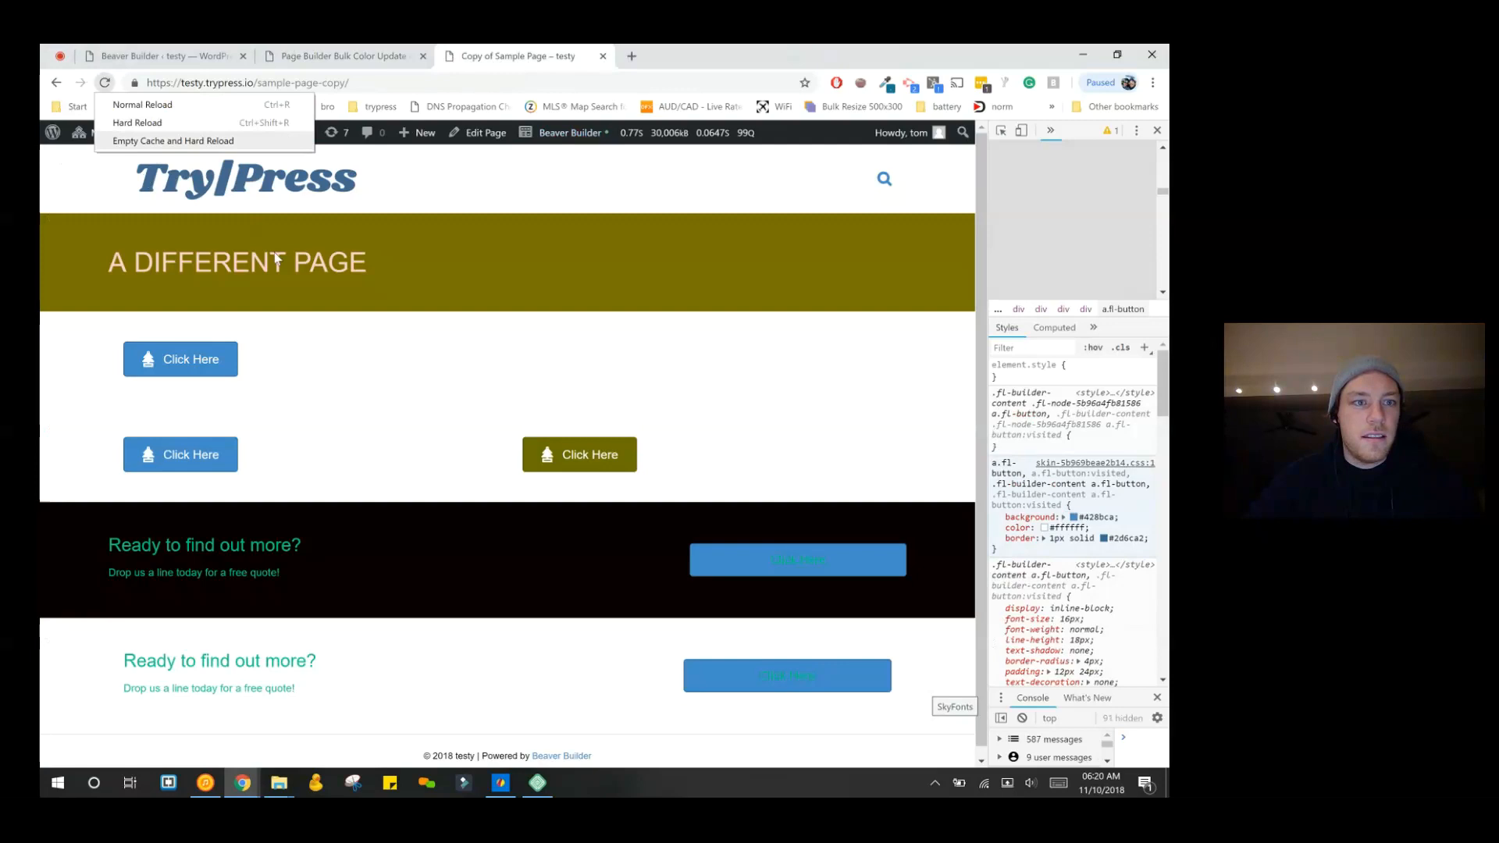
{"action": "left_click", "coordinate": [196, 143]}
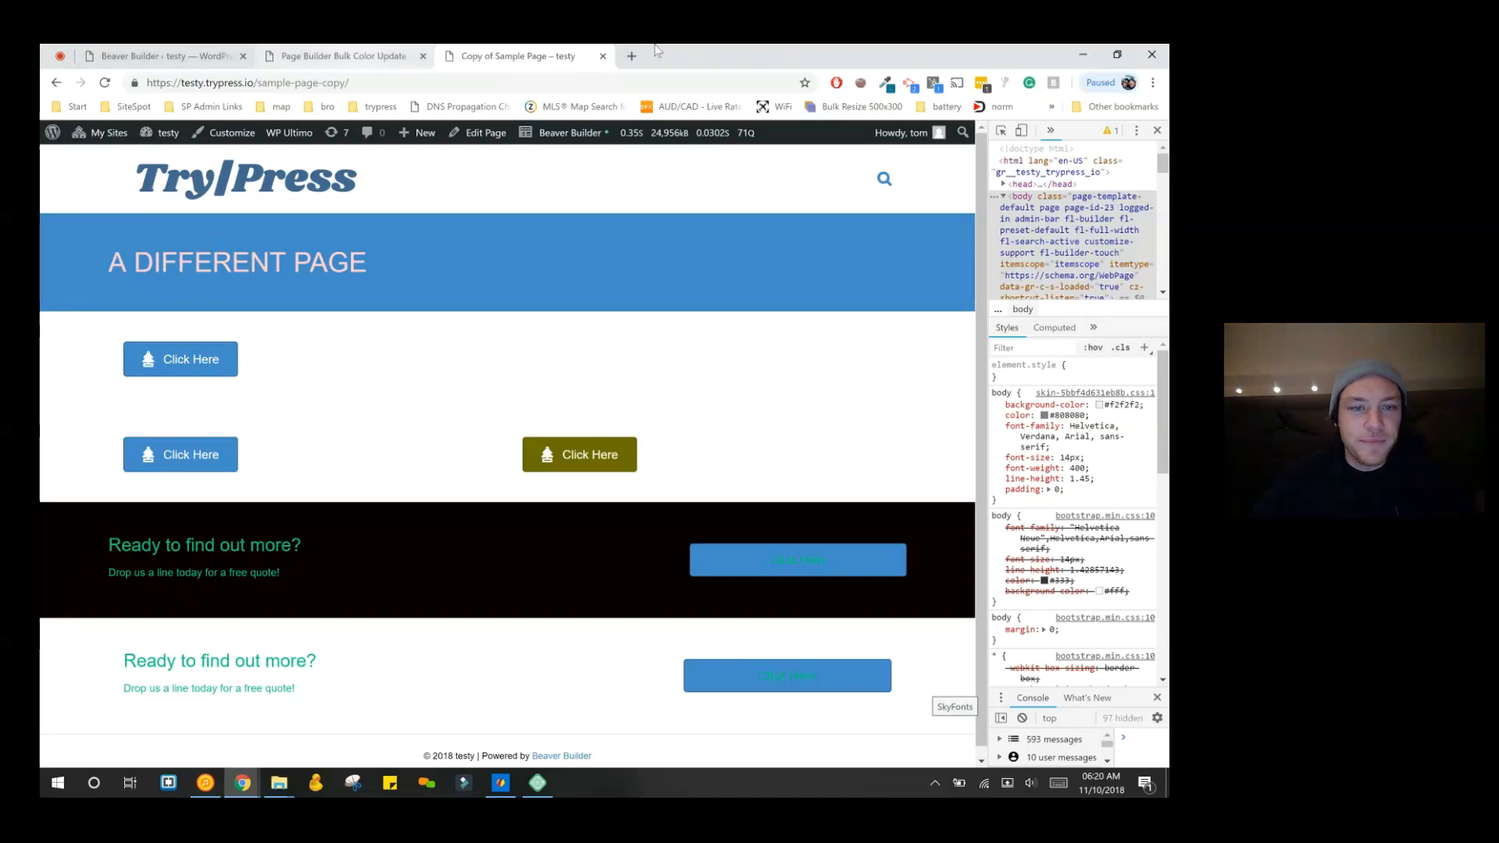
- Compare the recolored Copy of Sample Page with the Bulk Color Update tool's page
{"action": "left_click", "coordinate": [347, 54]}
{"action": "left_click", "coordinate": [503, 54]}
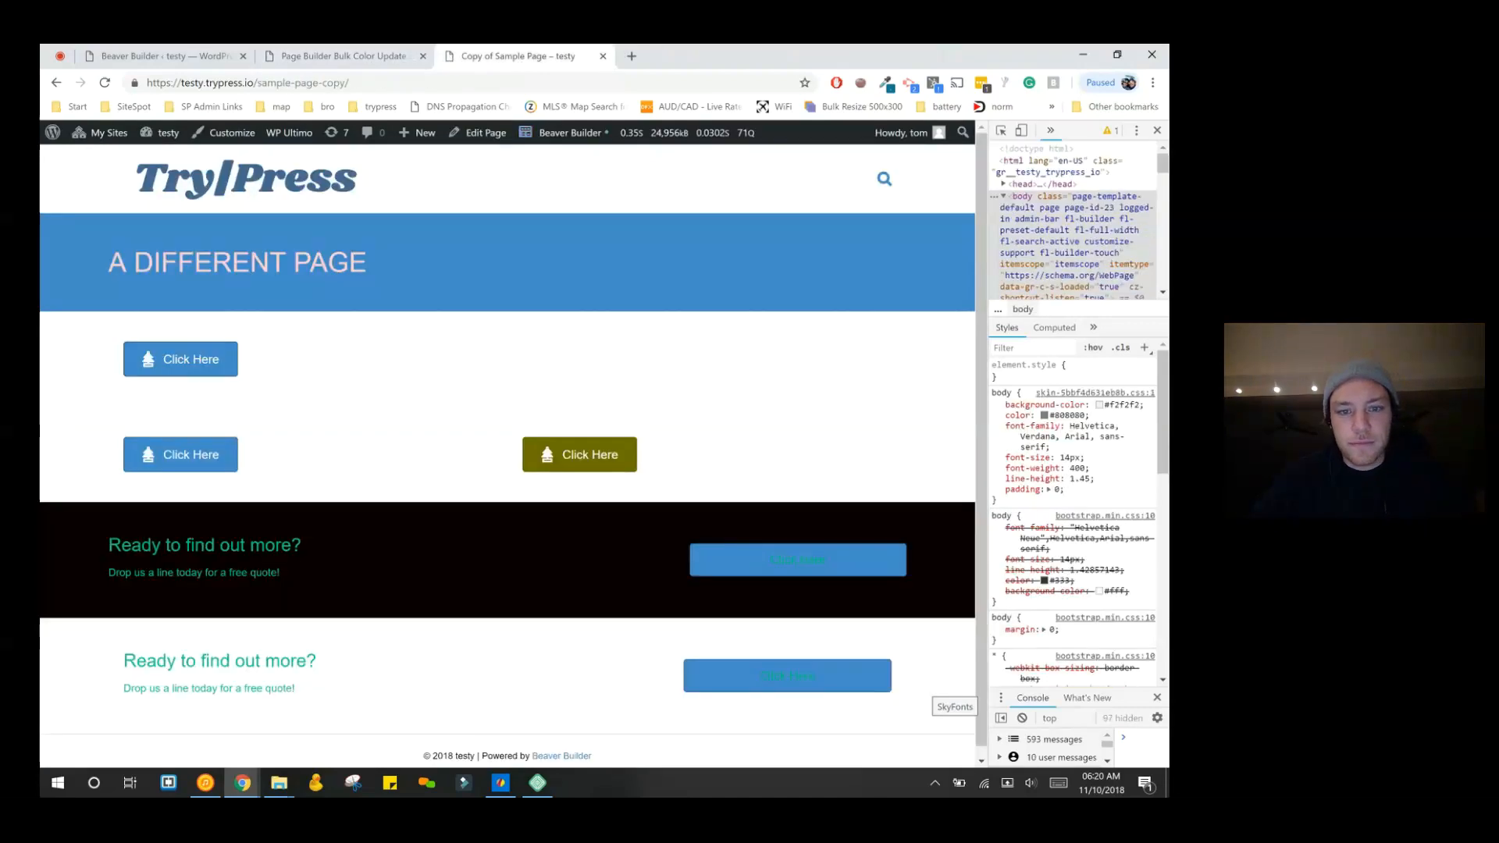
{"action": "left_click", "coordinate": [391, 55]}
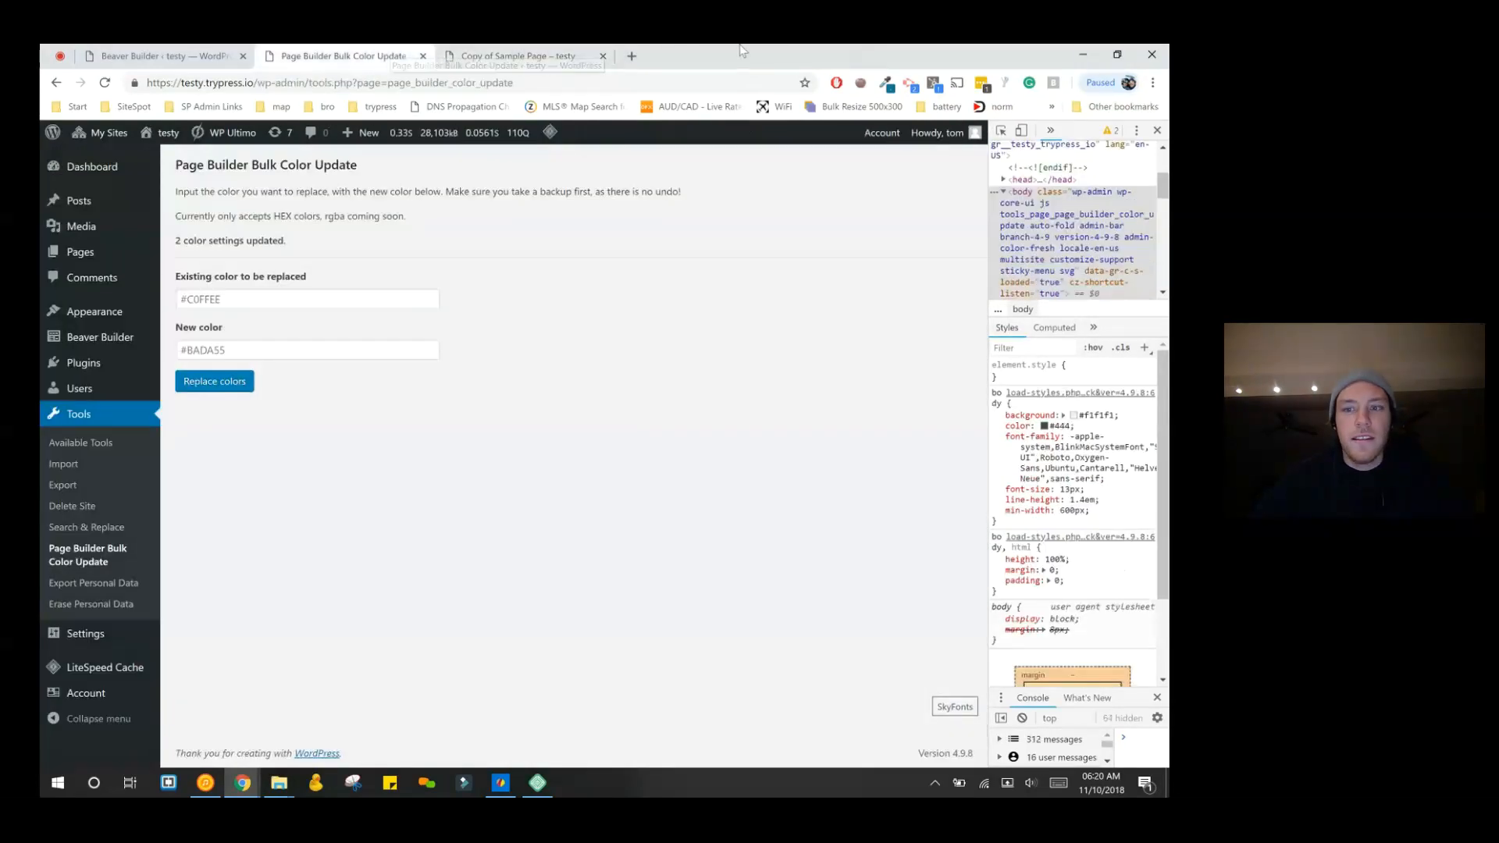
{"action": "key", "text": "ctrl+Tab"}
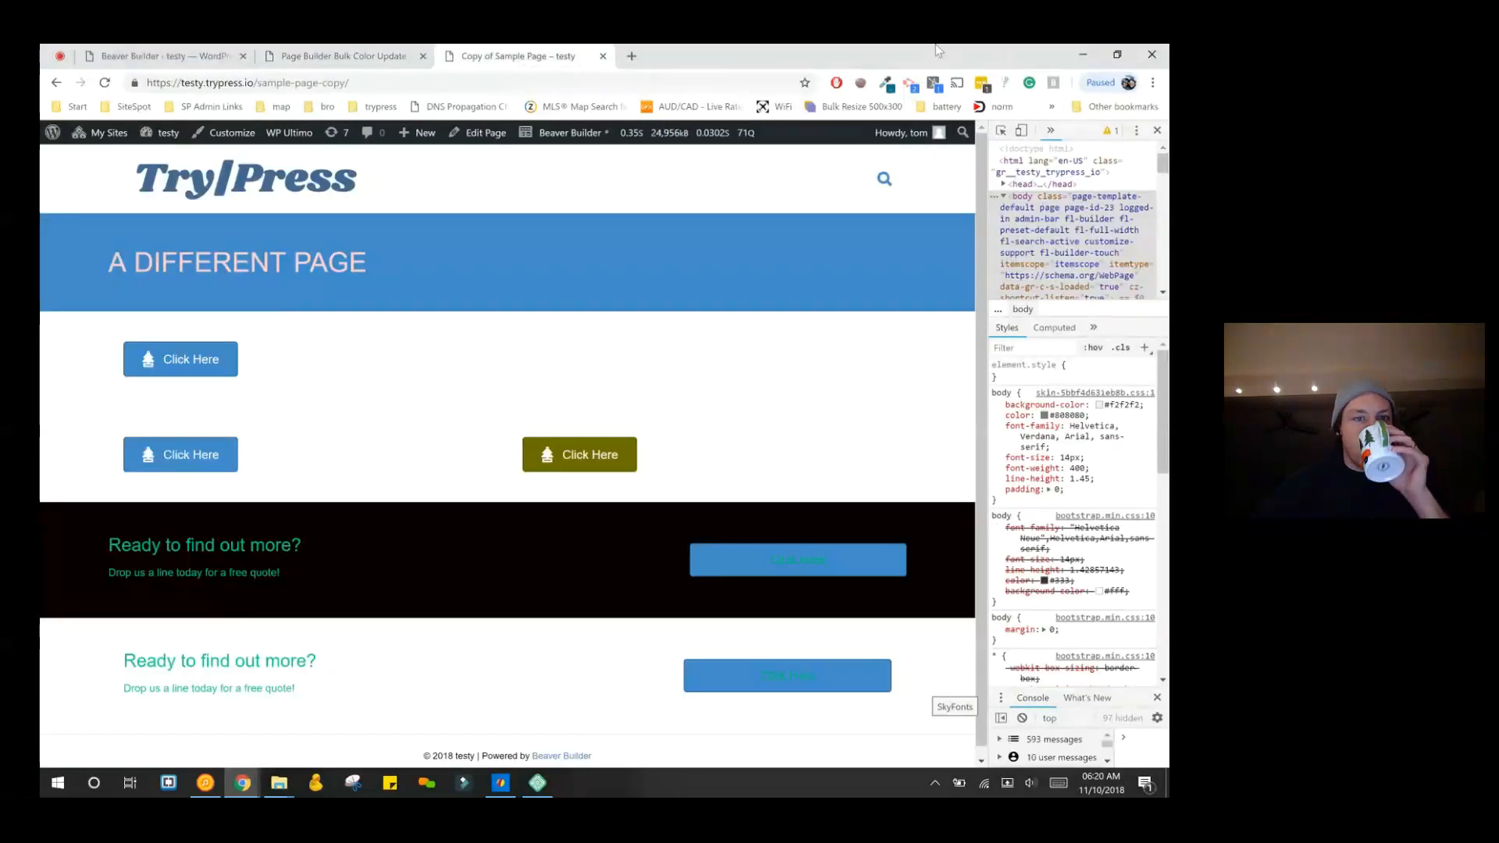
{"action": "key", "text": "ctrl+shift+Tab"}
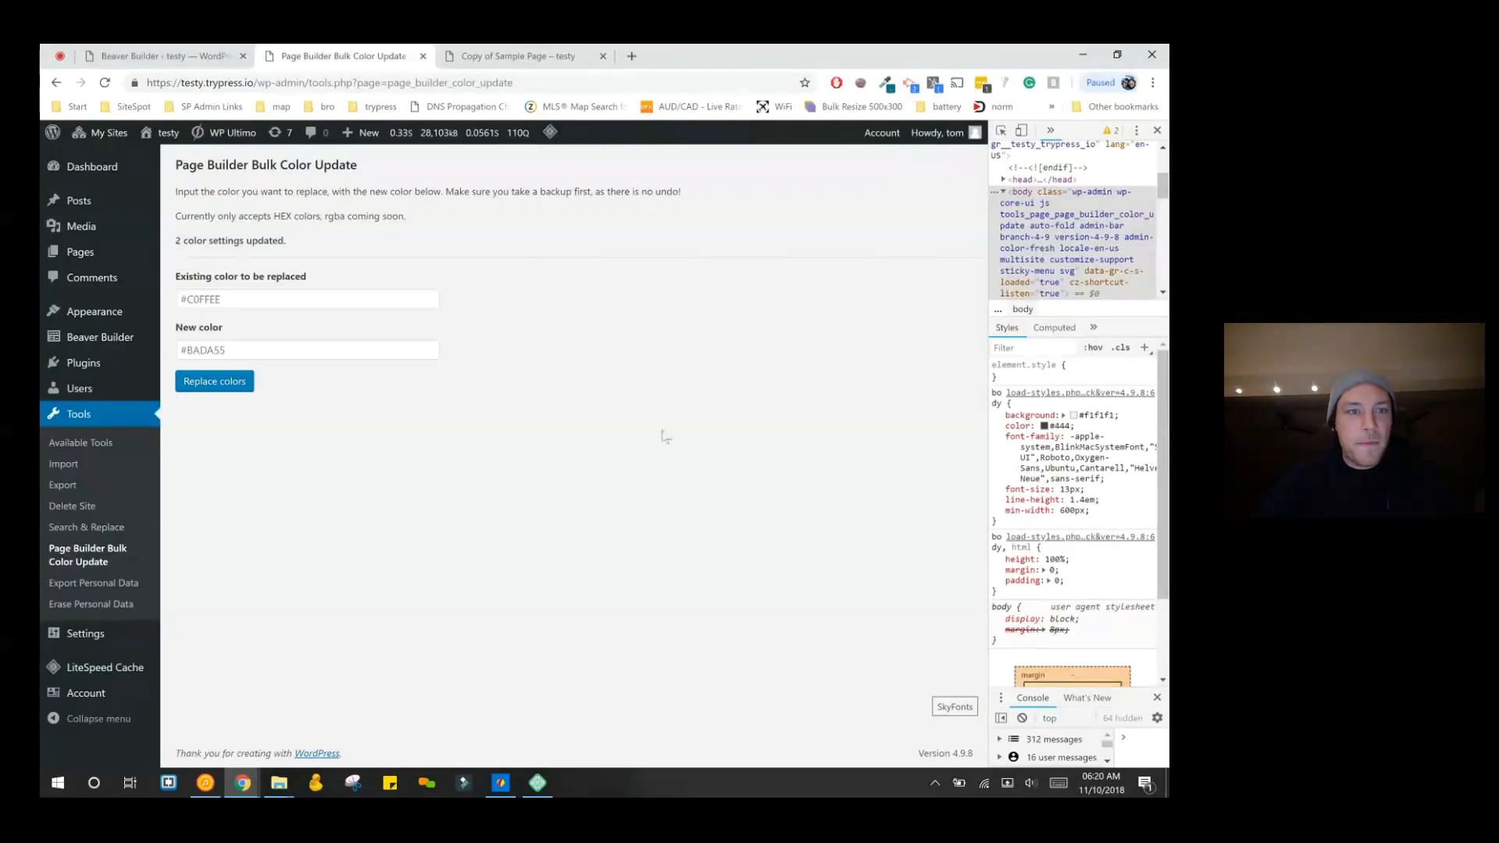
{"action": "left_click", "coordinate": [390, 351]}
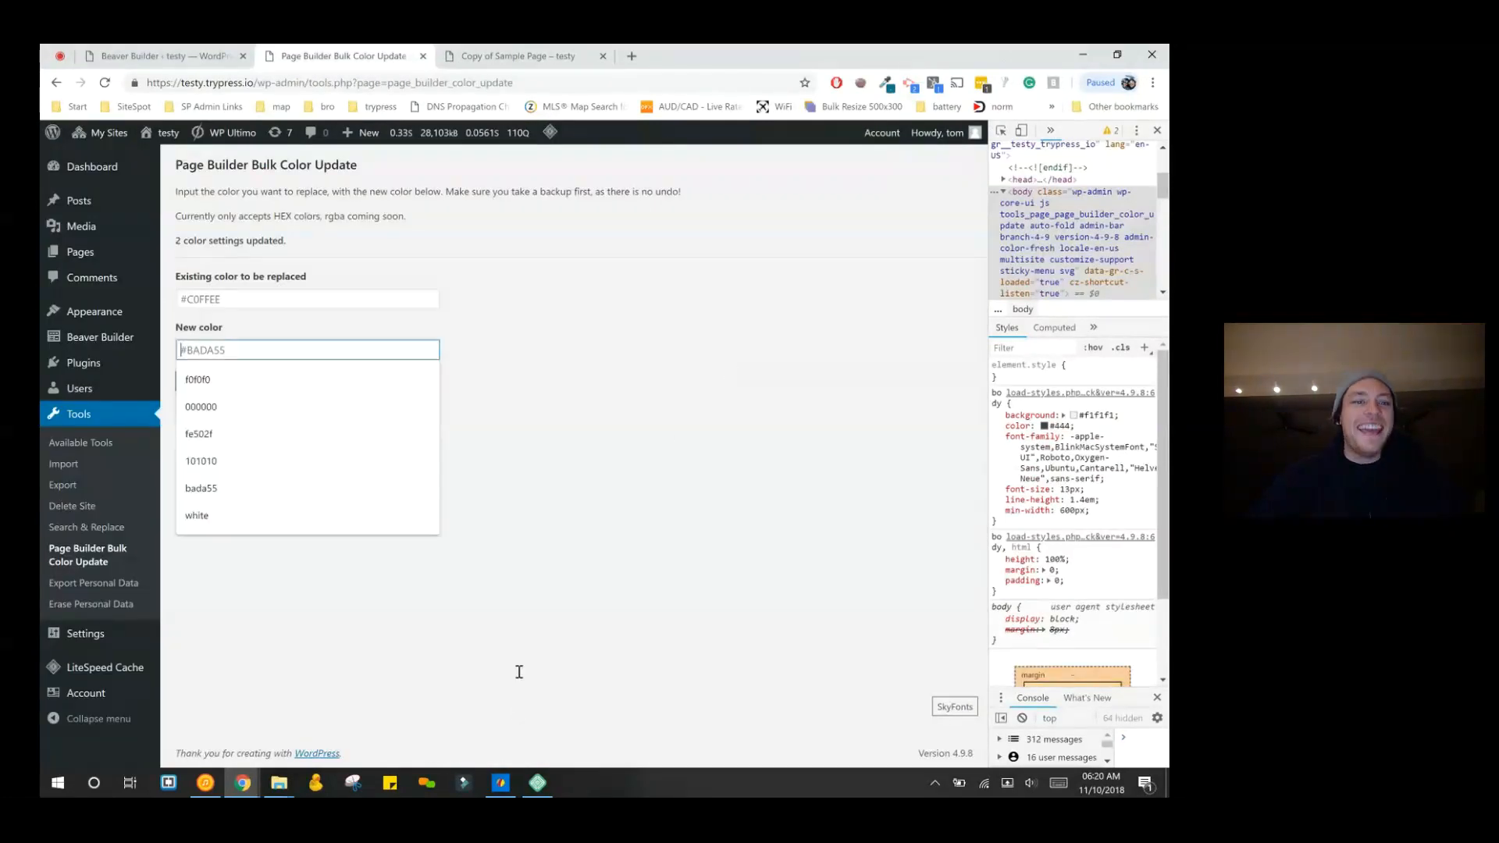
{"action": "left_click", "coordinate": [562, 55]}
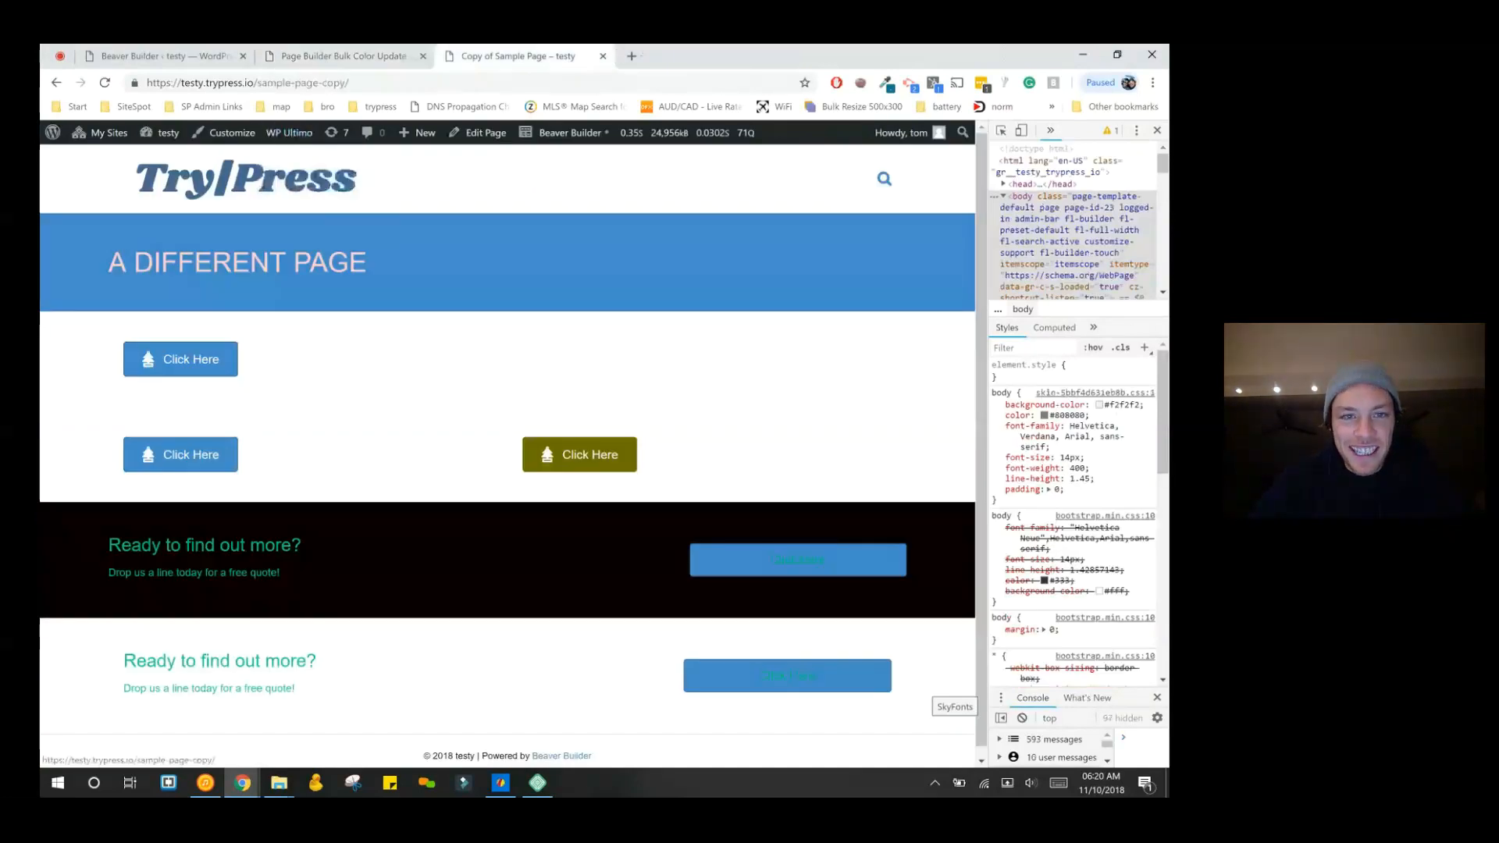
{"action": "key", "text": "ctrl+shift+Tab"}
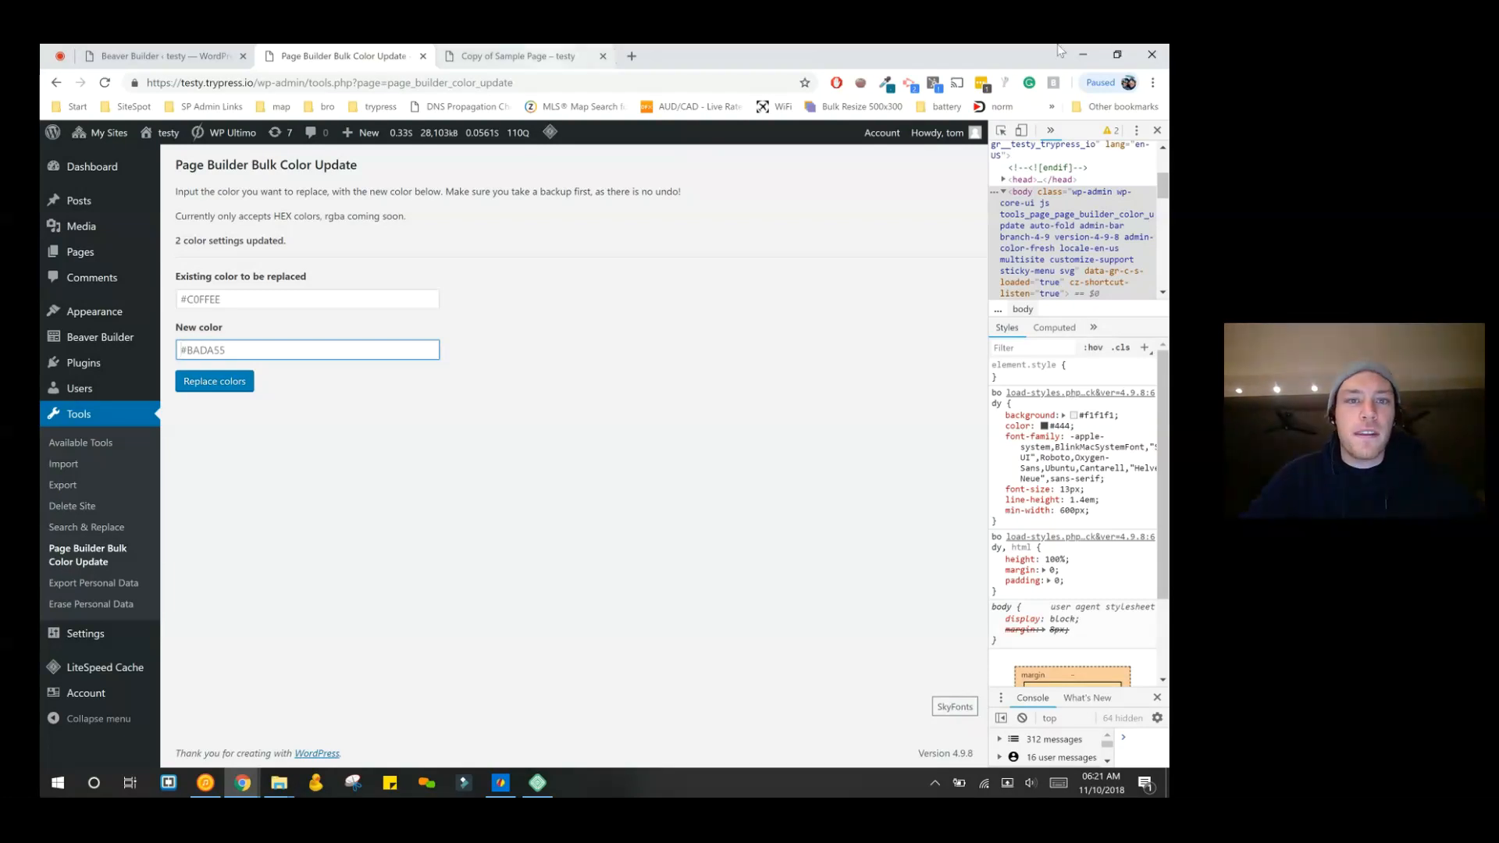
- Open Copy of Sample Page in the page builder and set the "A DIFFERENT PAGE" heading's text color to #111111
{"action": "left_click", "coordinate": [531, 57]}
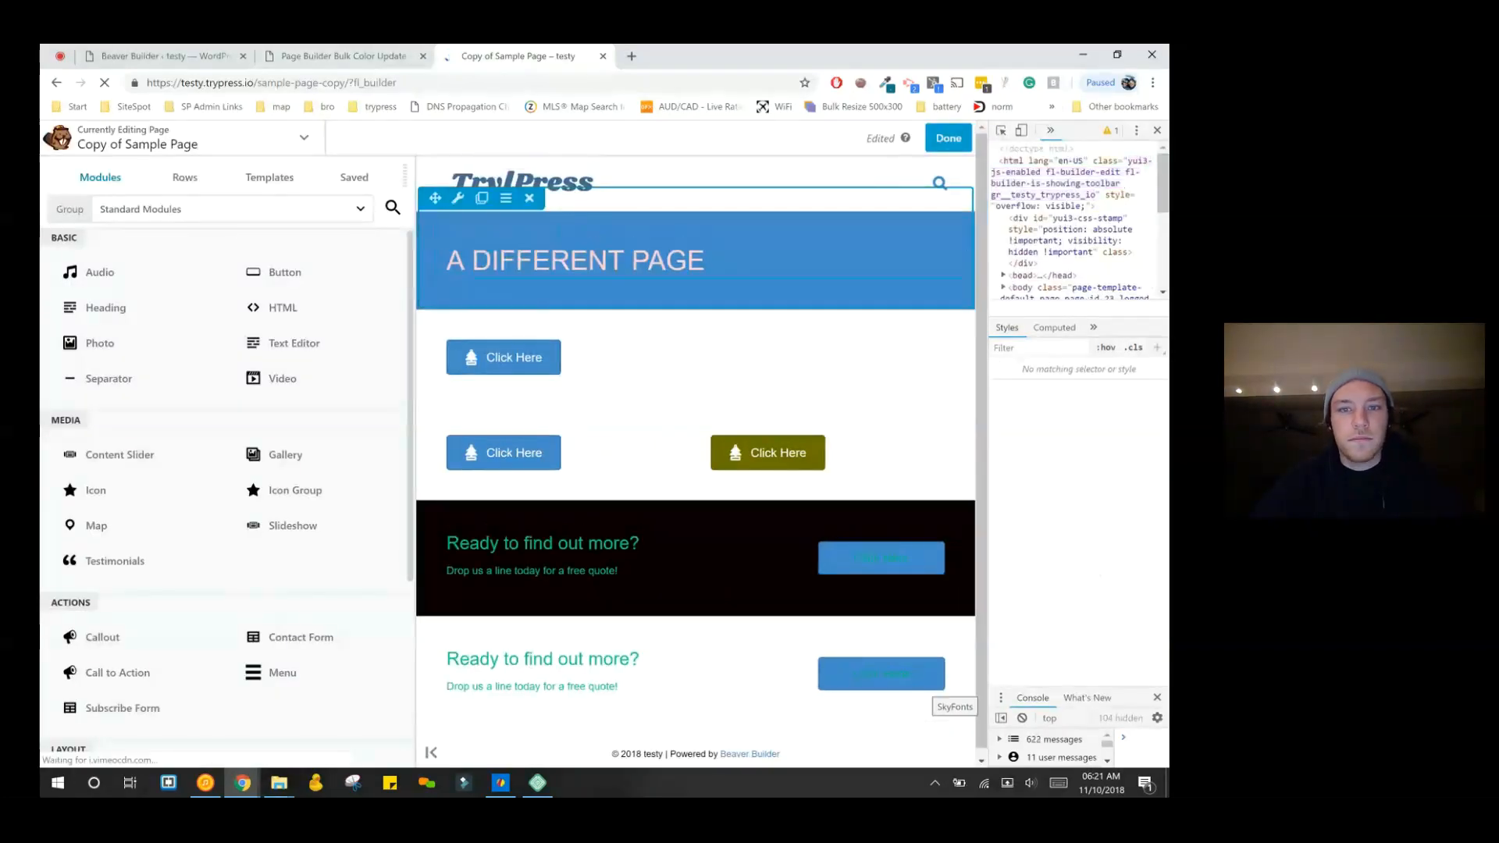
{"action": "left_click", "coordinate": [576, 260]}
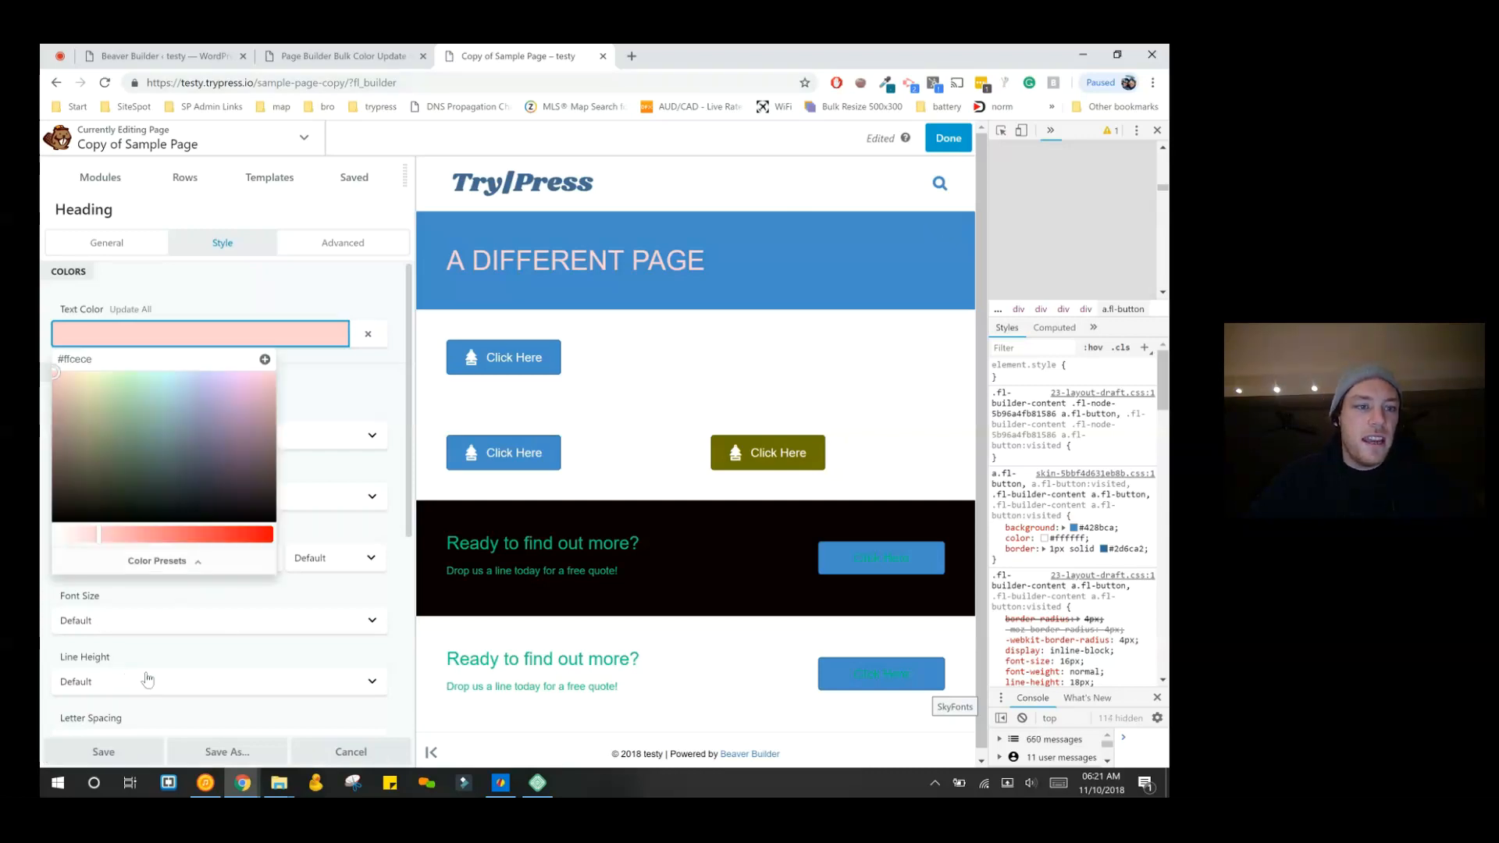
{"action": "left_click", "coordinate": [118, 675]}
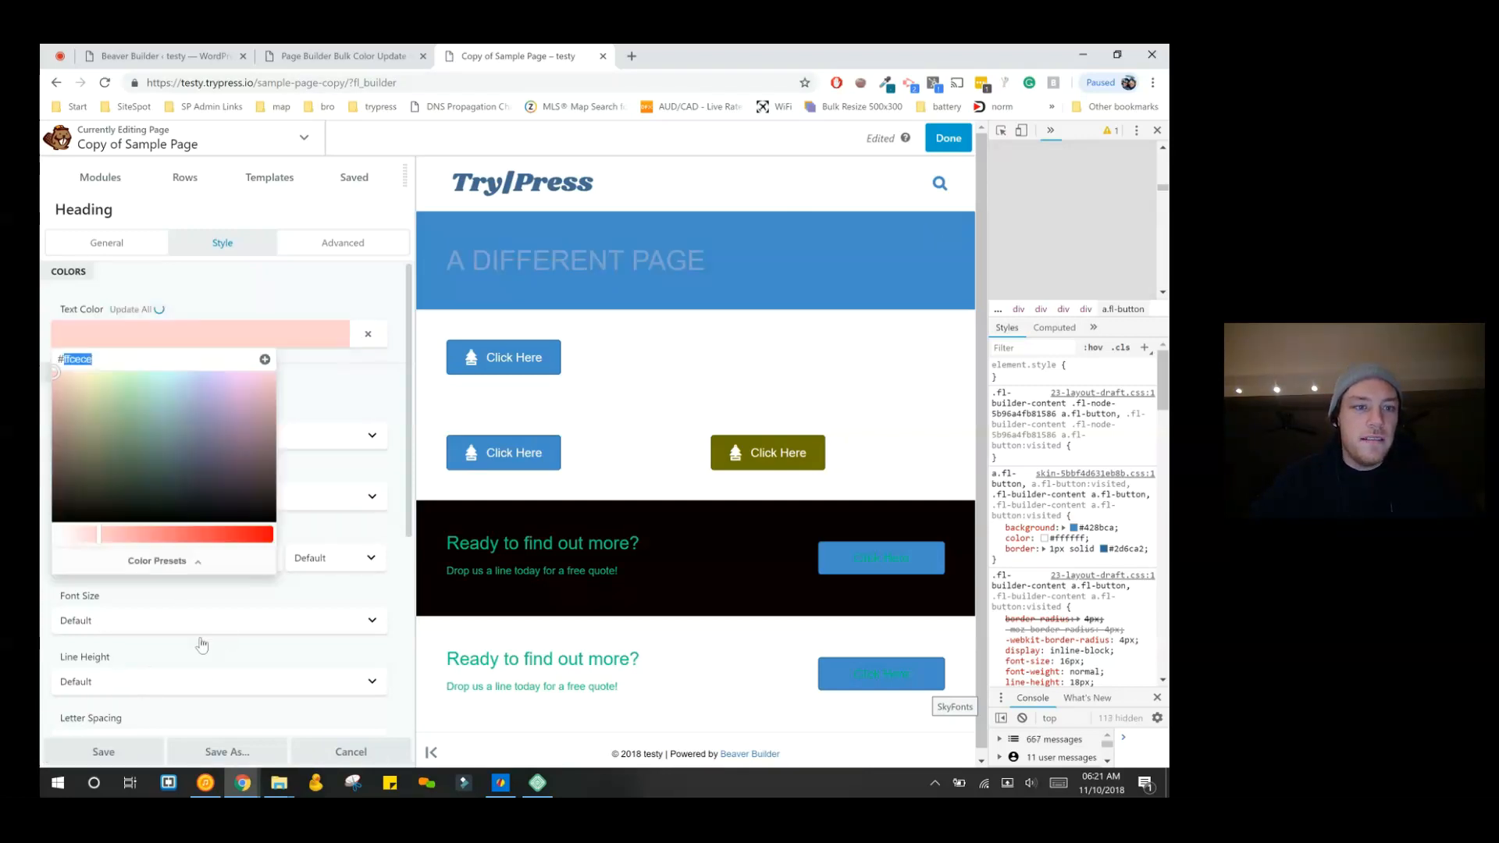
{"action": "left_click", "coordinate": [288, 621]}
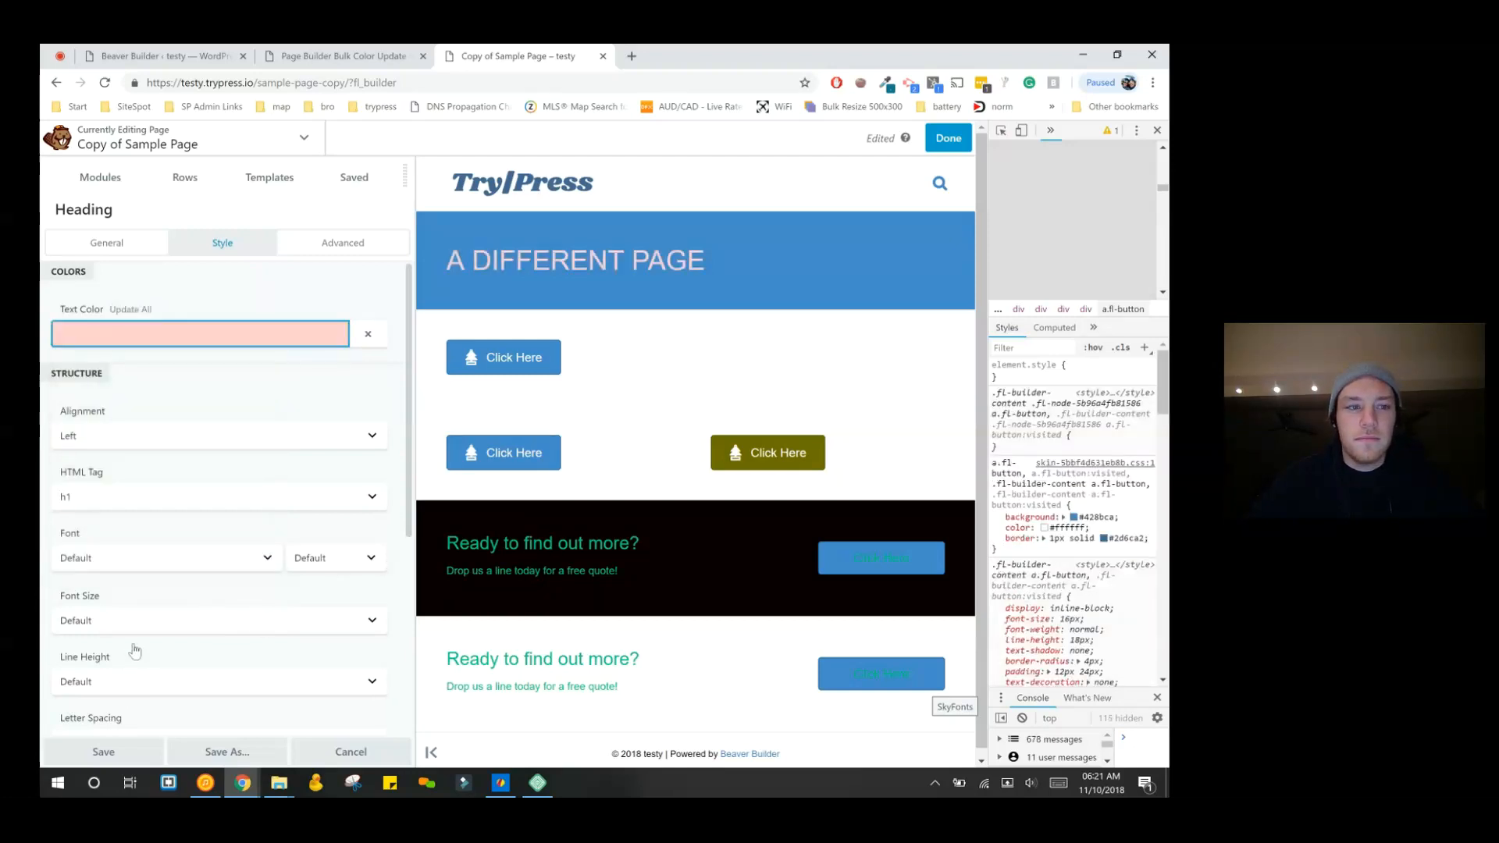
{"action": "key", "text": "Tab"}
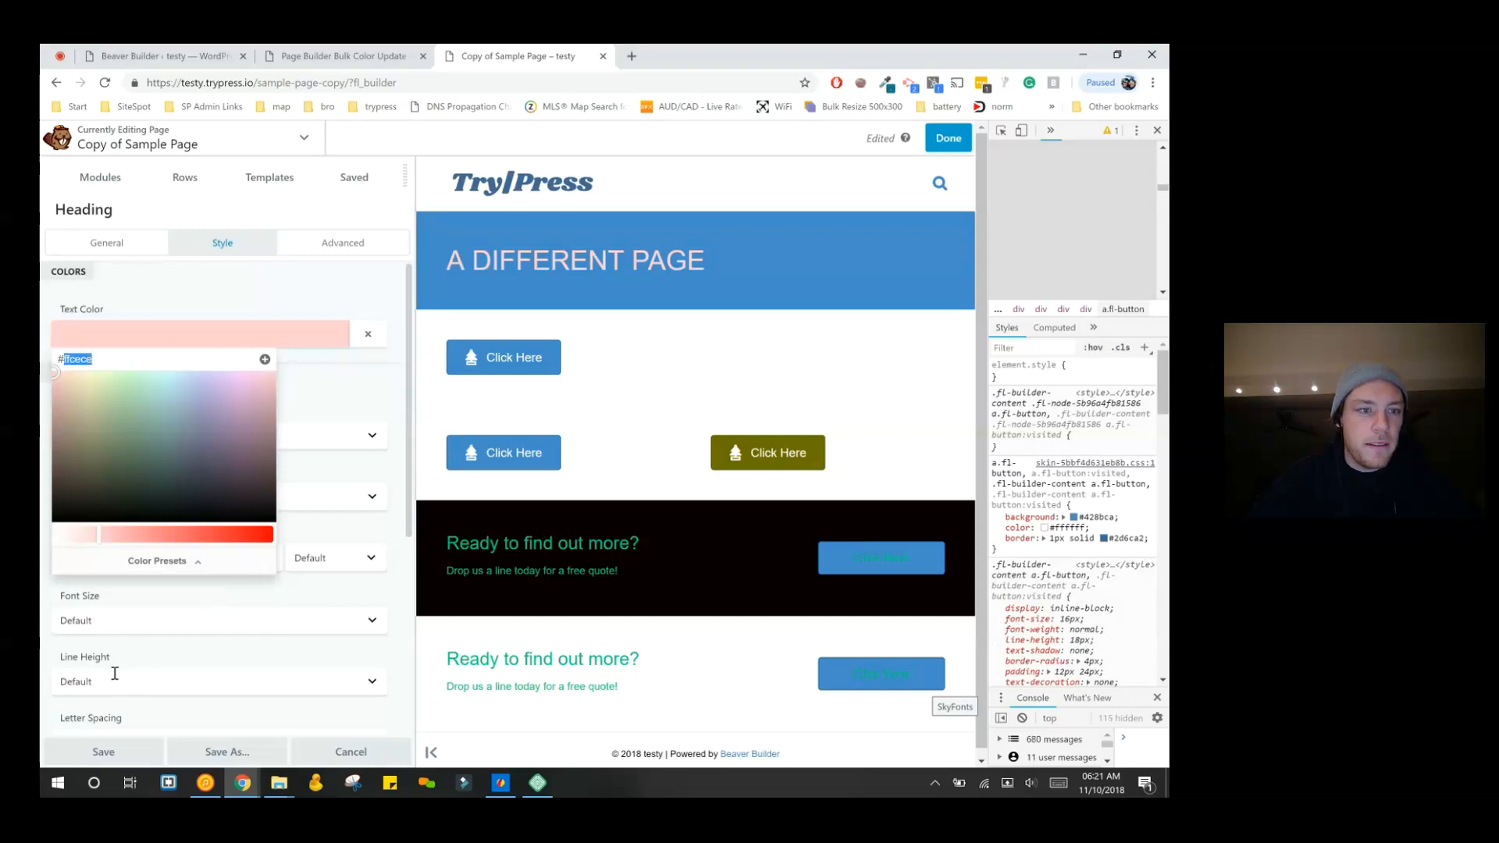
{"action": "type", "text": "#111111"}
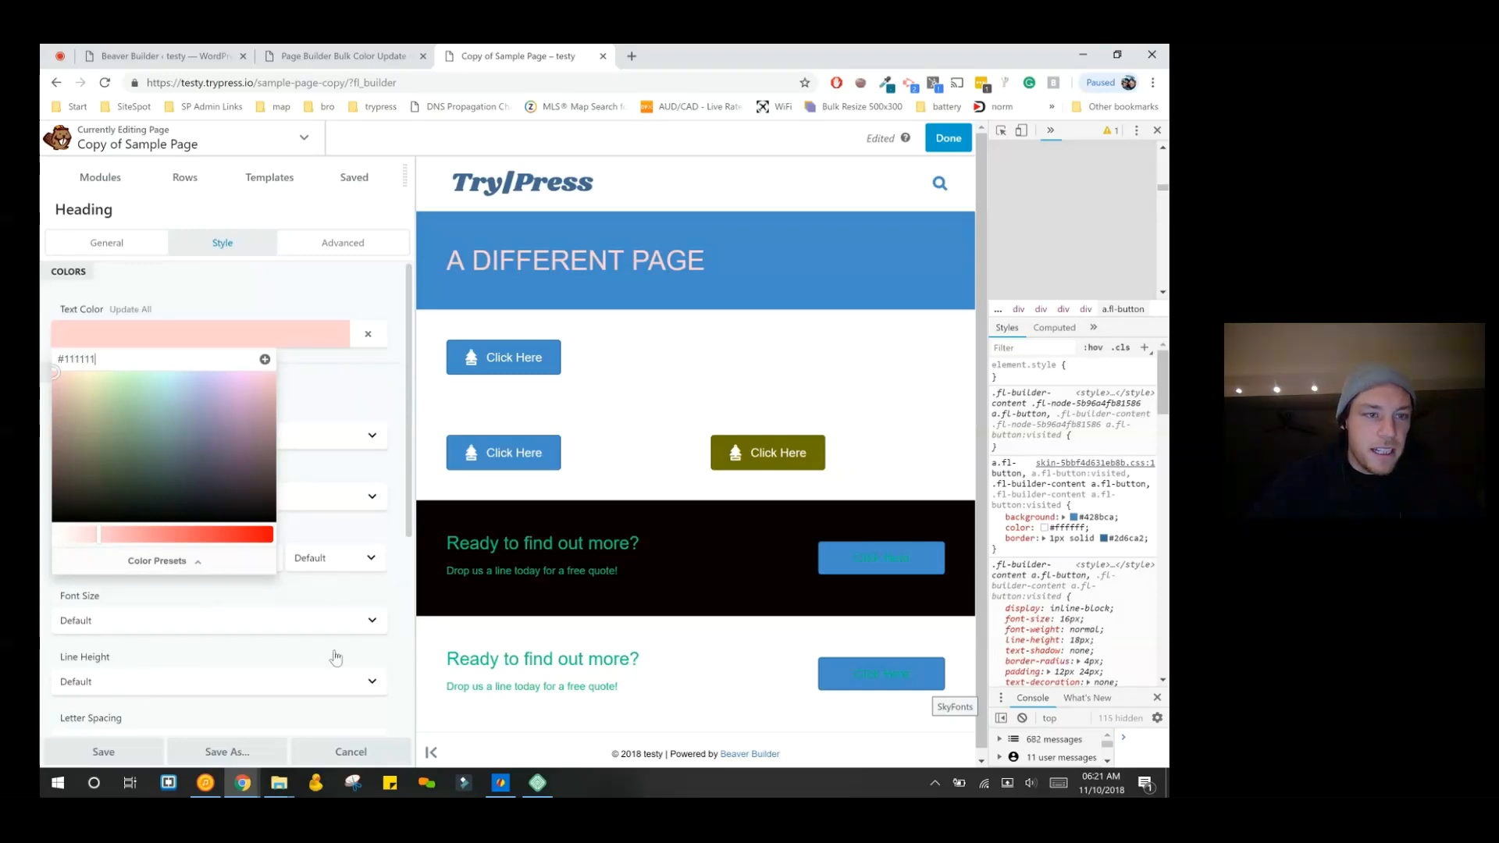
{"action": "left_click", "coordinate": [427, 545]}
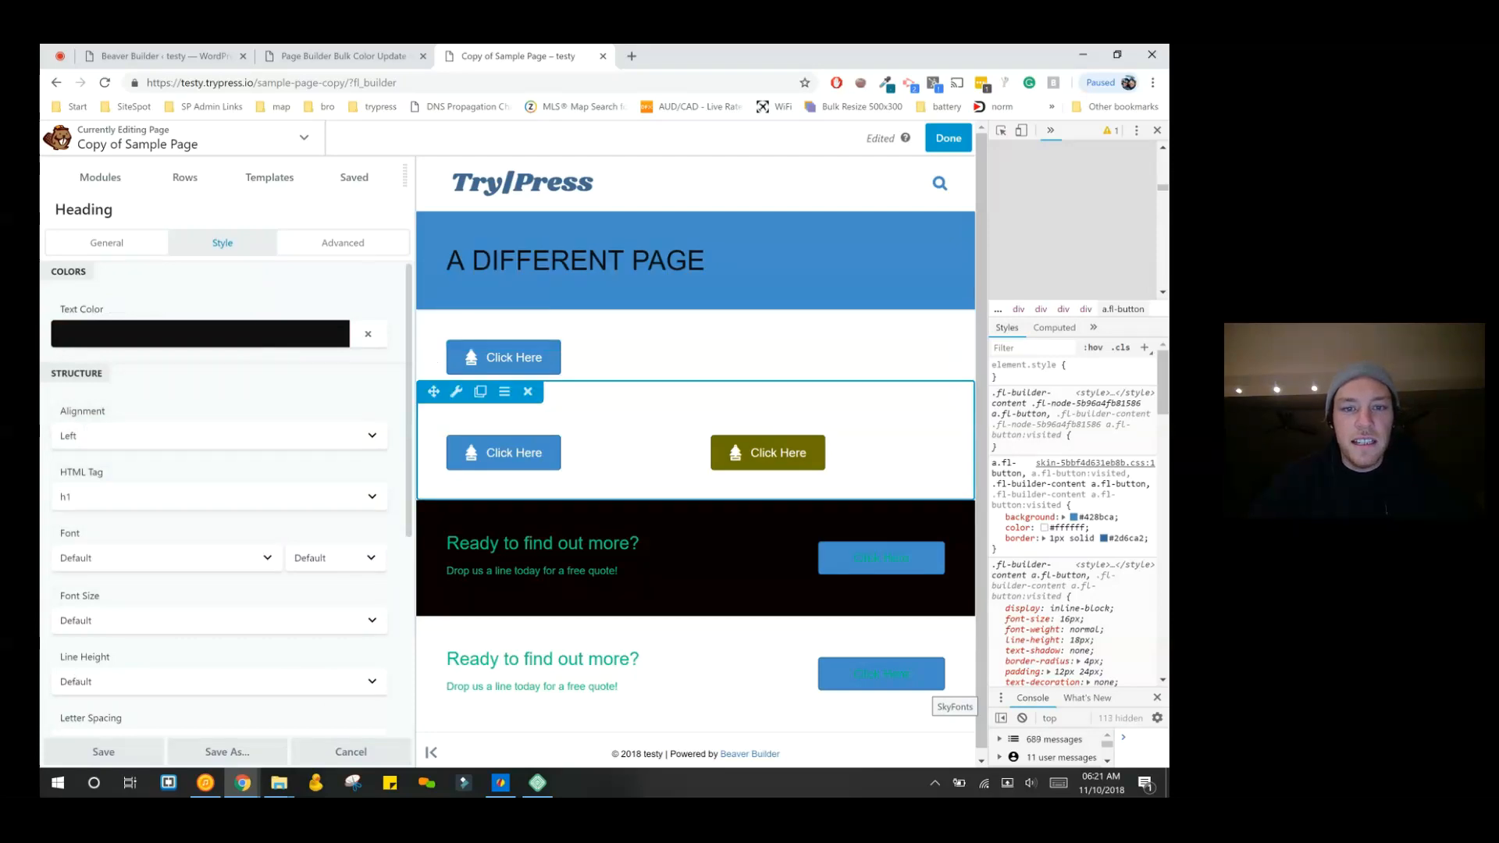
{"action": "left_click", "coordinate": [348, 751]}
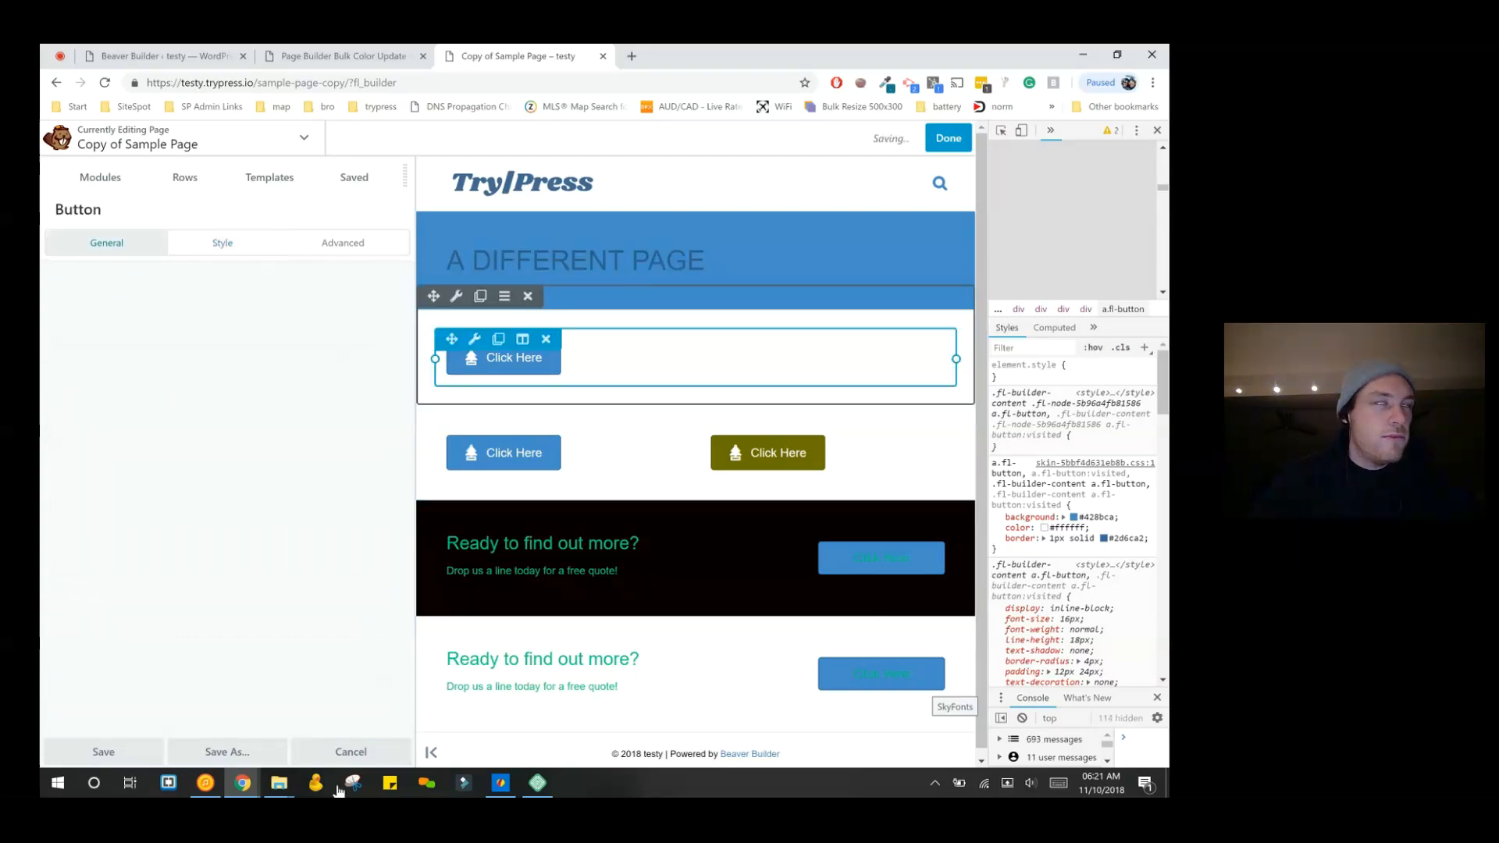
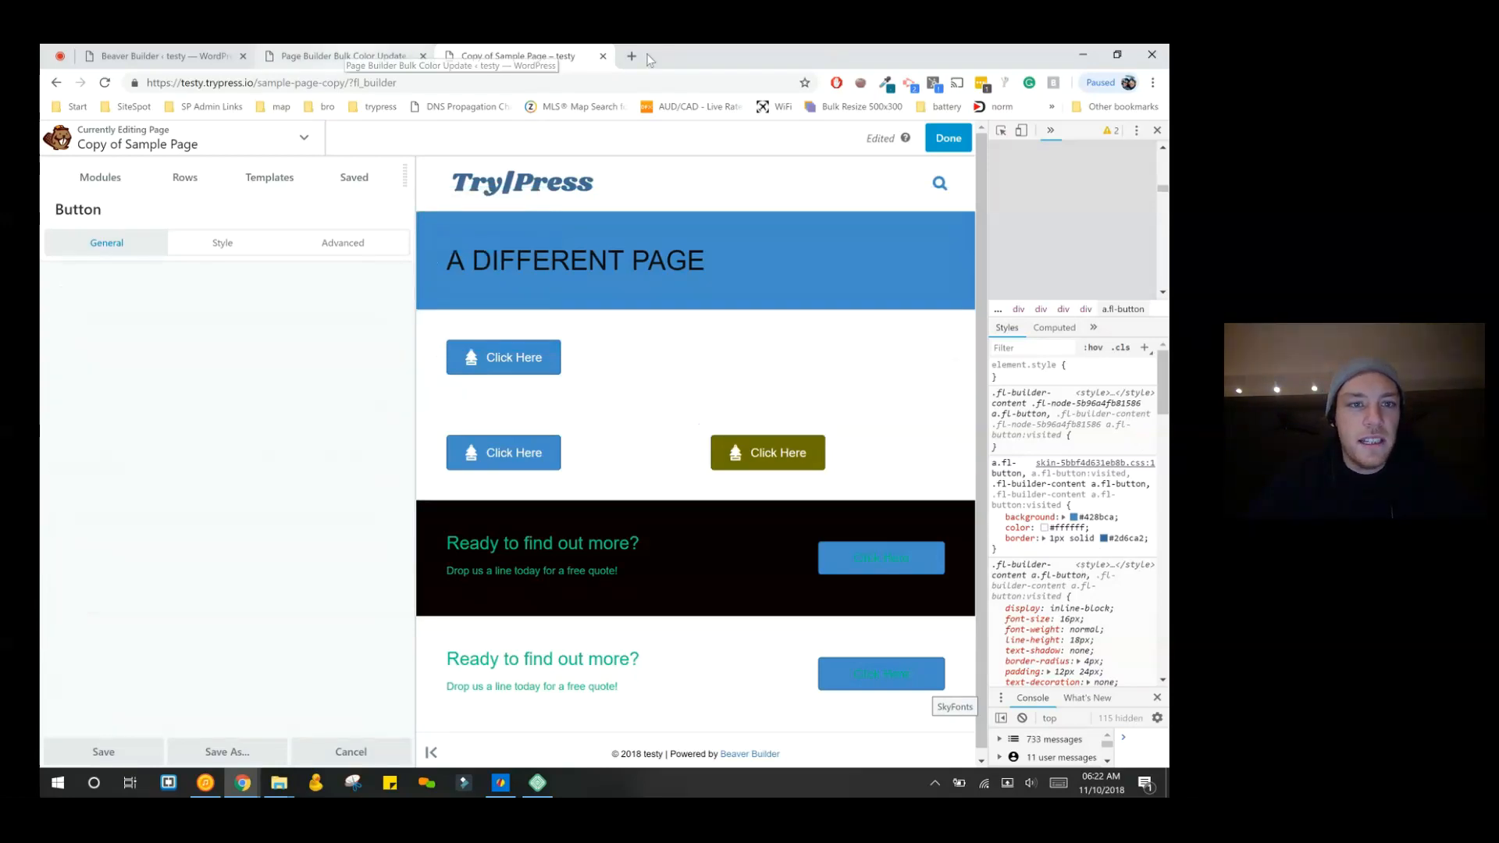
- Review the developer modules in the Beaver Builder settings and highlight the Responsive Background Images option
{"action": "left_click", "coordinate": [343, 56]}
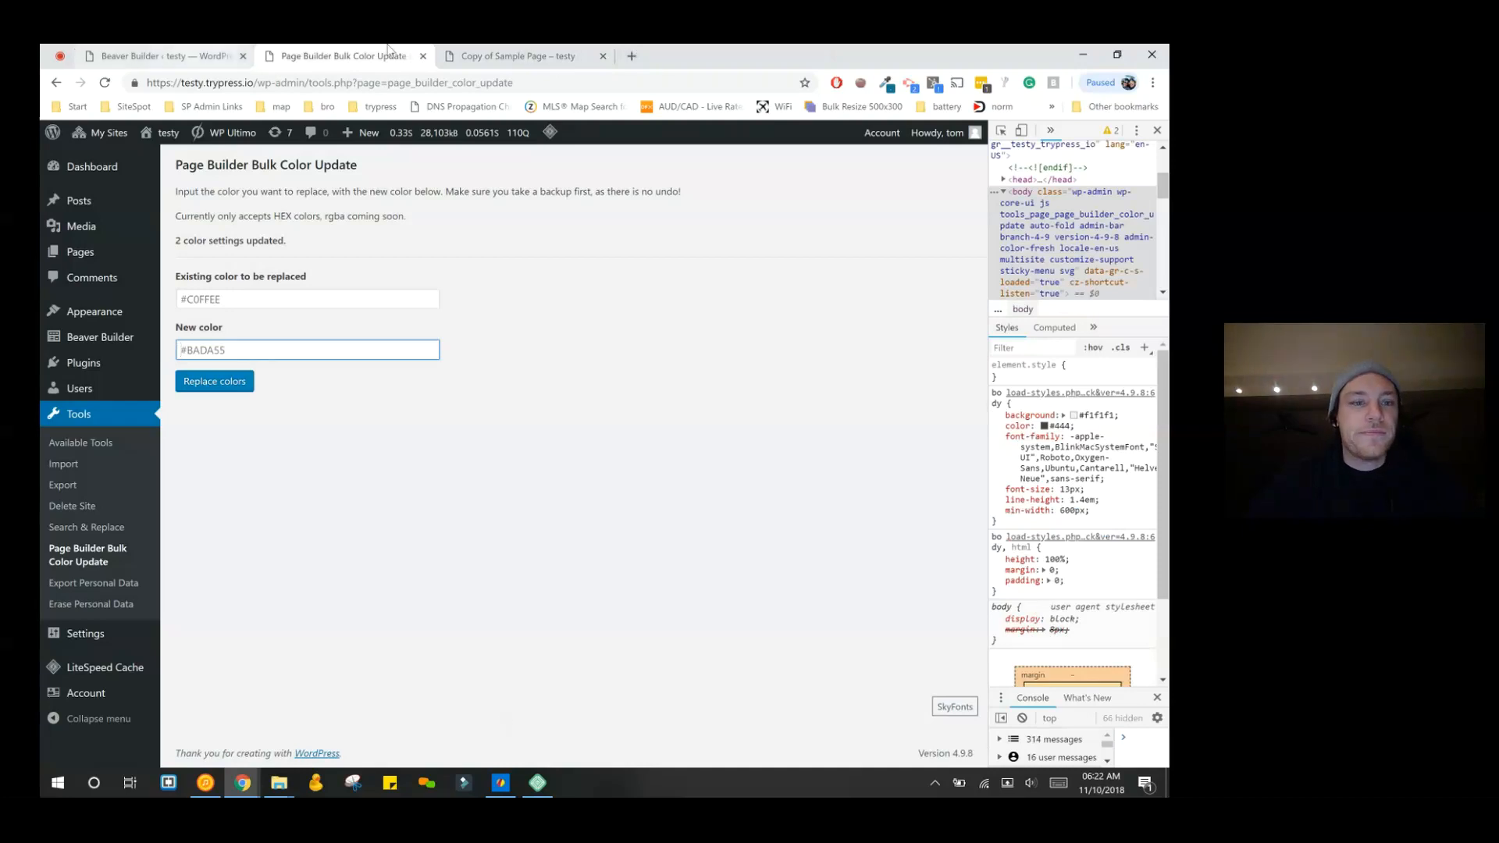
{"action": "left_click", "coordinate": [164, 55]}
{"action": "scroll", "coordinate": [663, 453], "scroll_direction": "down", "scroll_amount": 2}
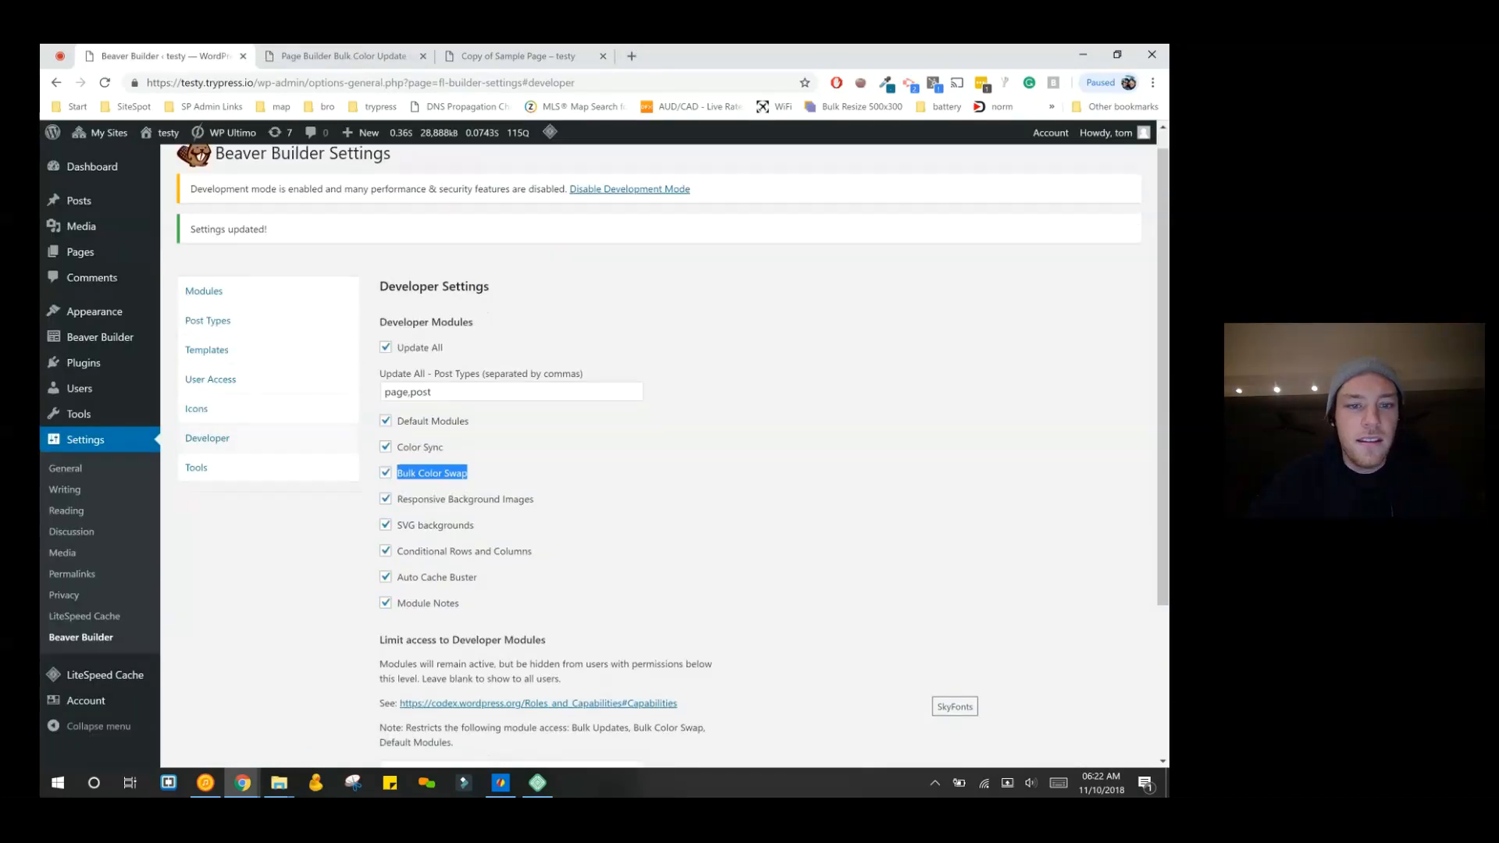
{"action": "left_click", "coordinate": [1103, 678]}
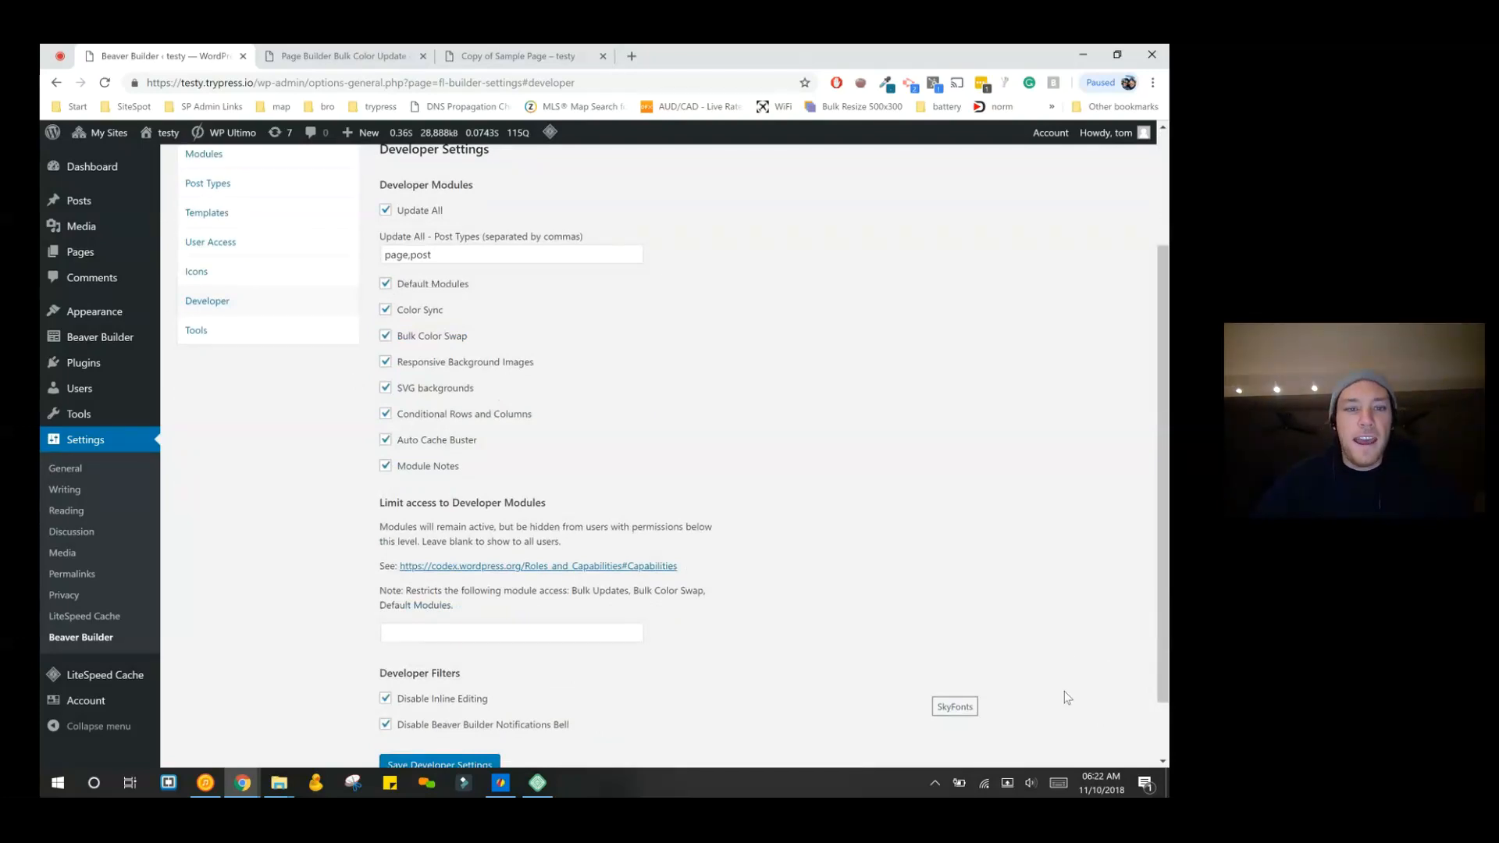
{"action": "left_click_drag", "start_coordinate": [1147, 692], "coordinate": [762, 682]}
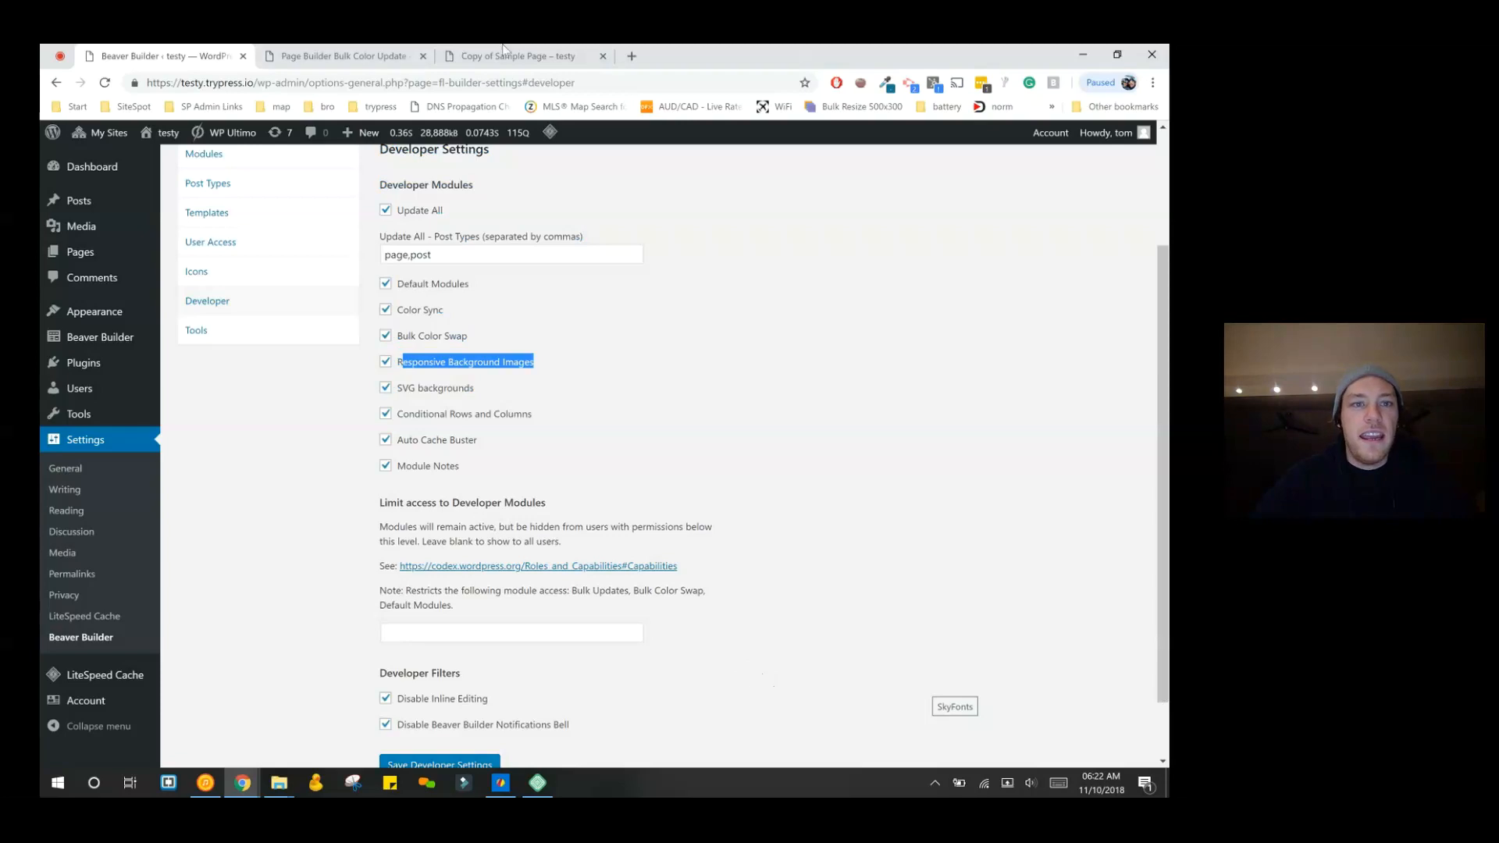
- Return to Copy of Sample Page and set the background type of the row directly below the heading to Photo
{"action": "key", "text": "ctrl+Tab"}
{"action": "key", "text": "ctrl+Tab"}
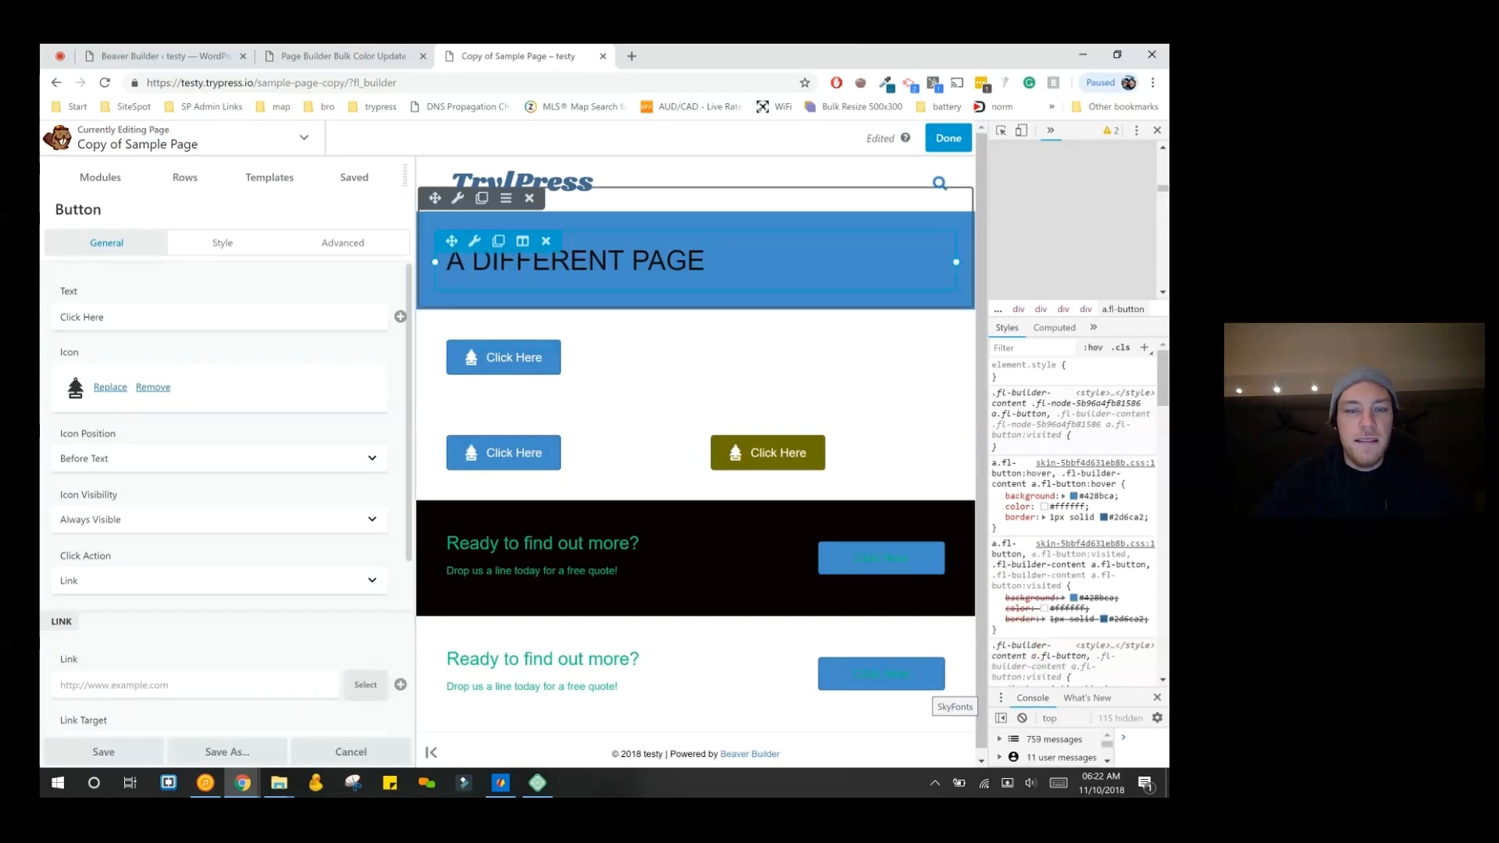
{"action": "scroll", "coordinate": [664, 484], "scroll_direction": "down", "scroll_amount": 1}
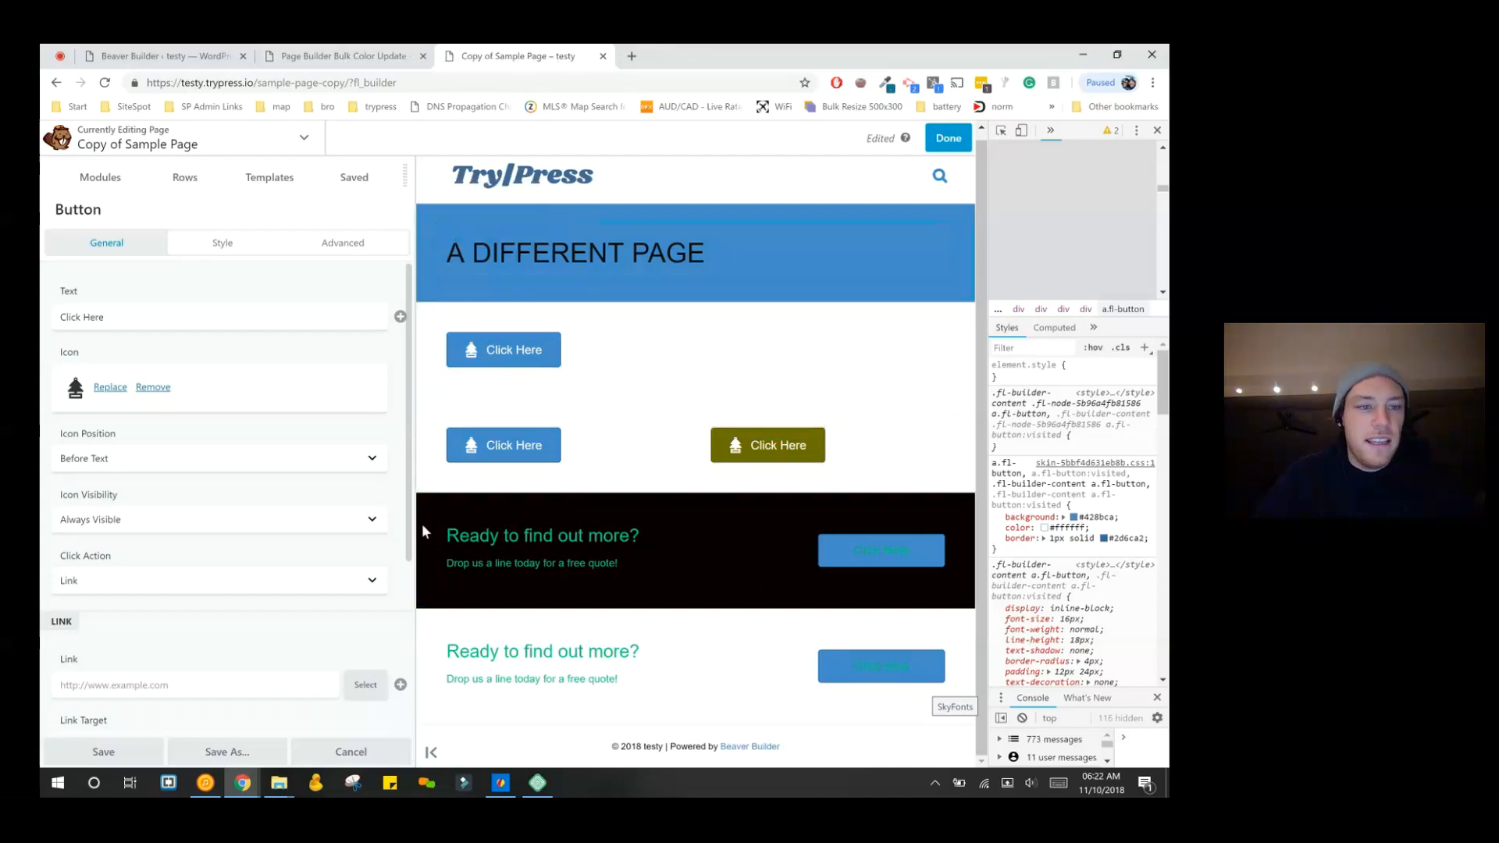
{"action": "scroll", "coordinate": [398, 654], "scroll_direction": "down", "scroll_amount": 4}
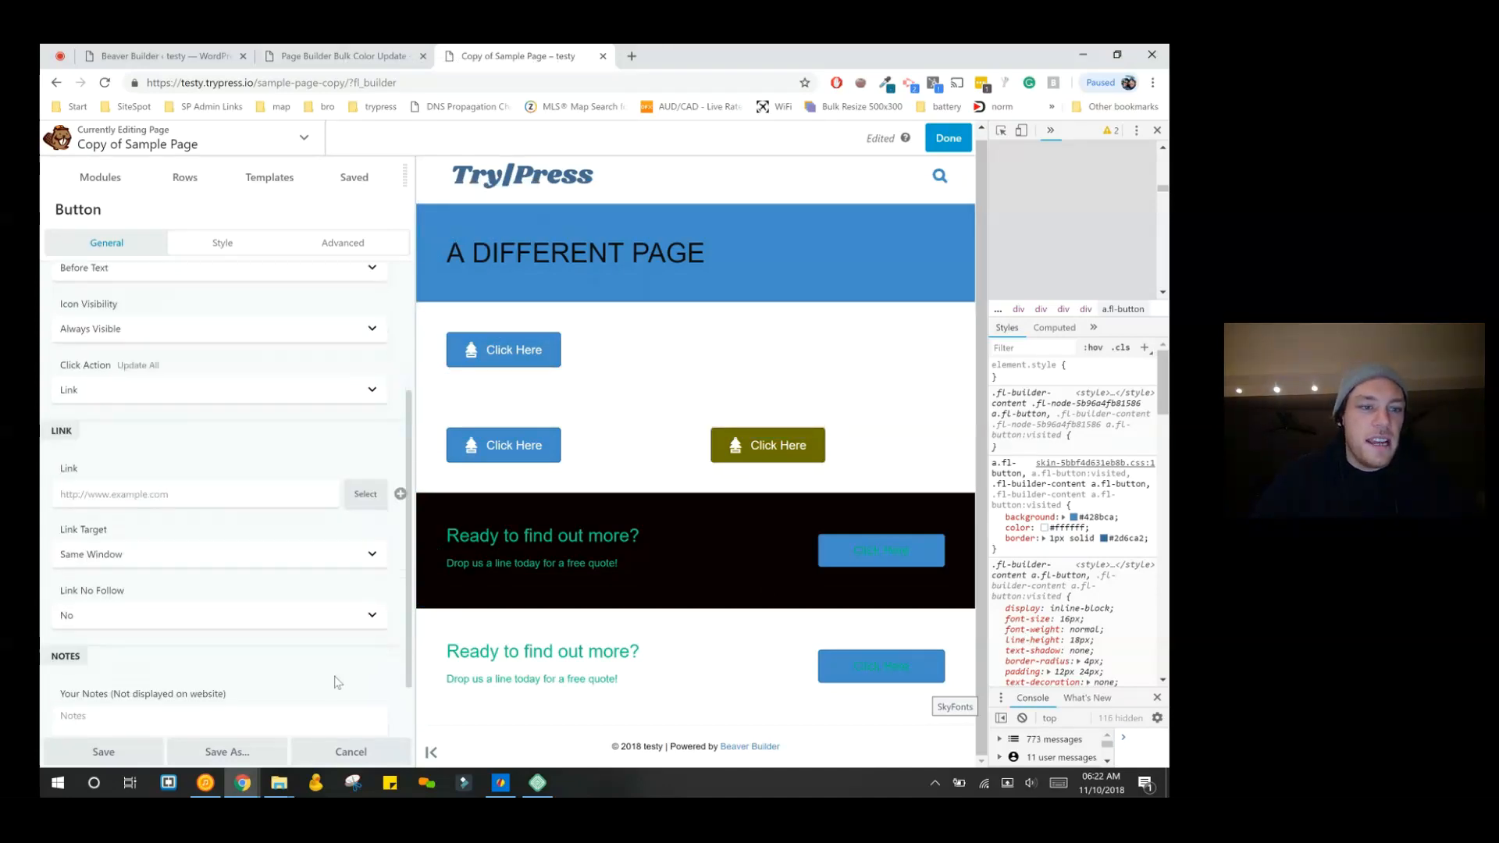
{"action": "scroll", "coordinate": [219, 468], "scroll_direction": "up", "scroll_amount": 4}
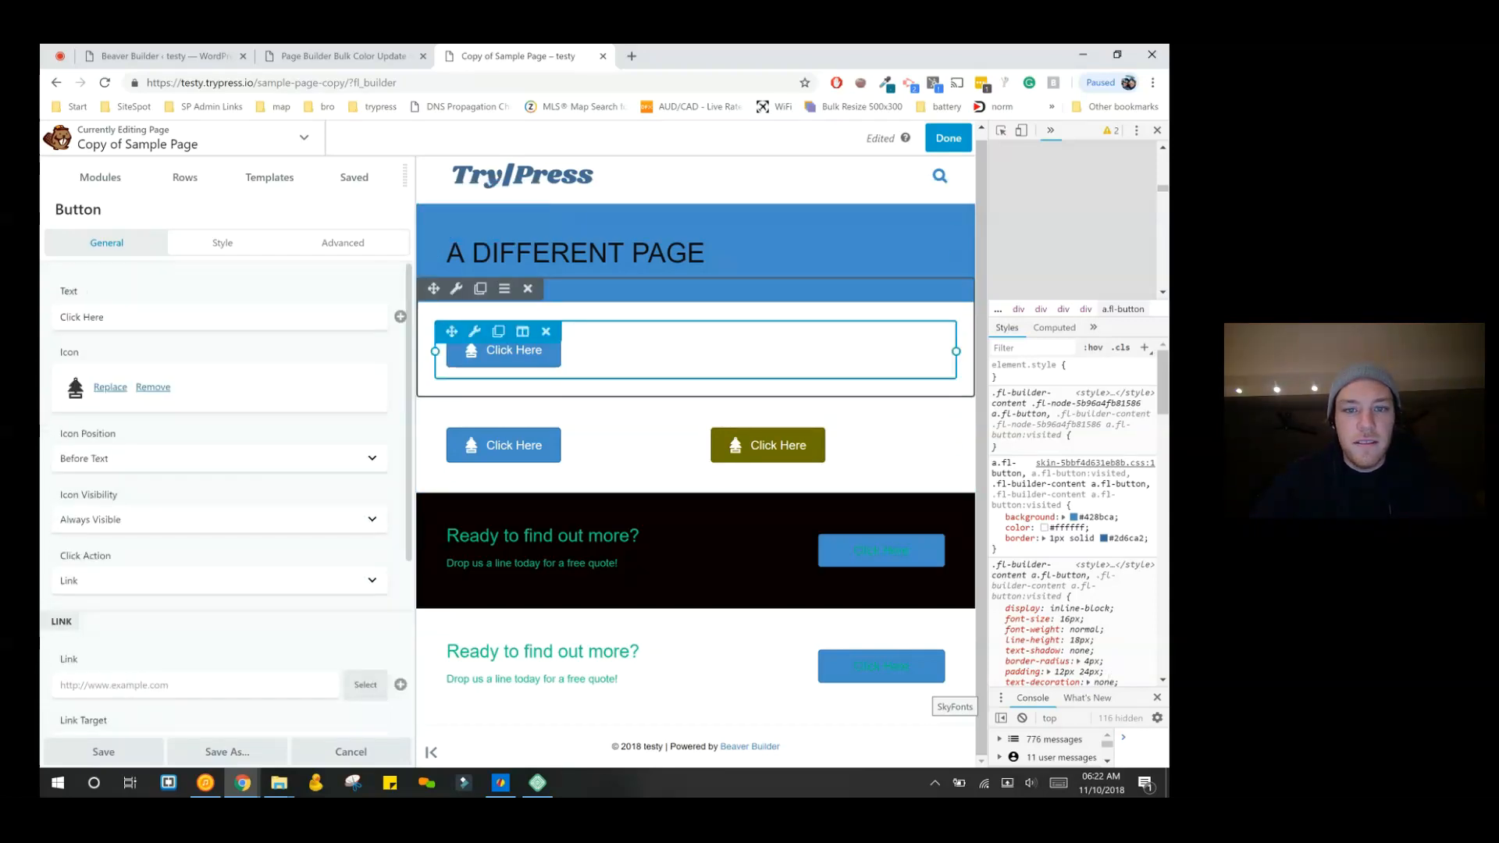
{"action": "left_click", "coordinate": [871, 532]}
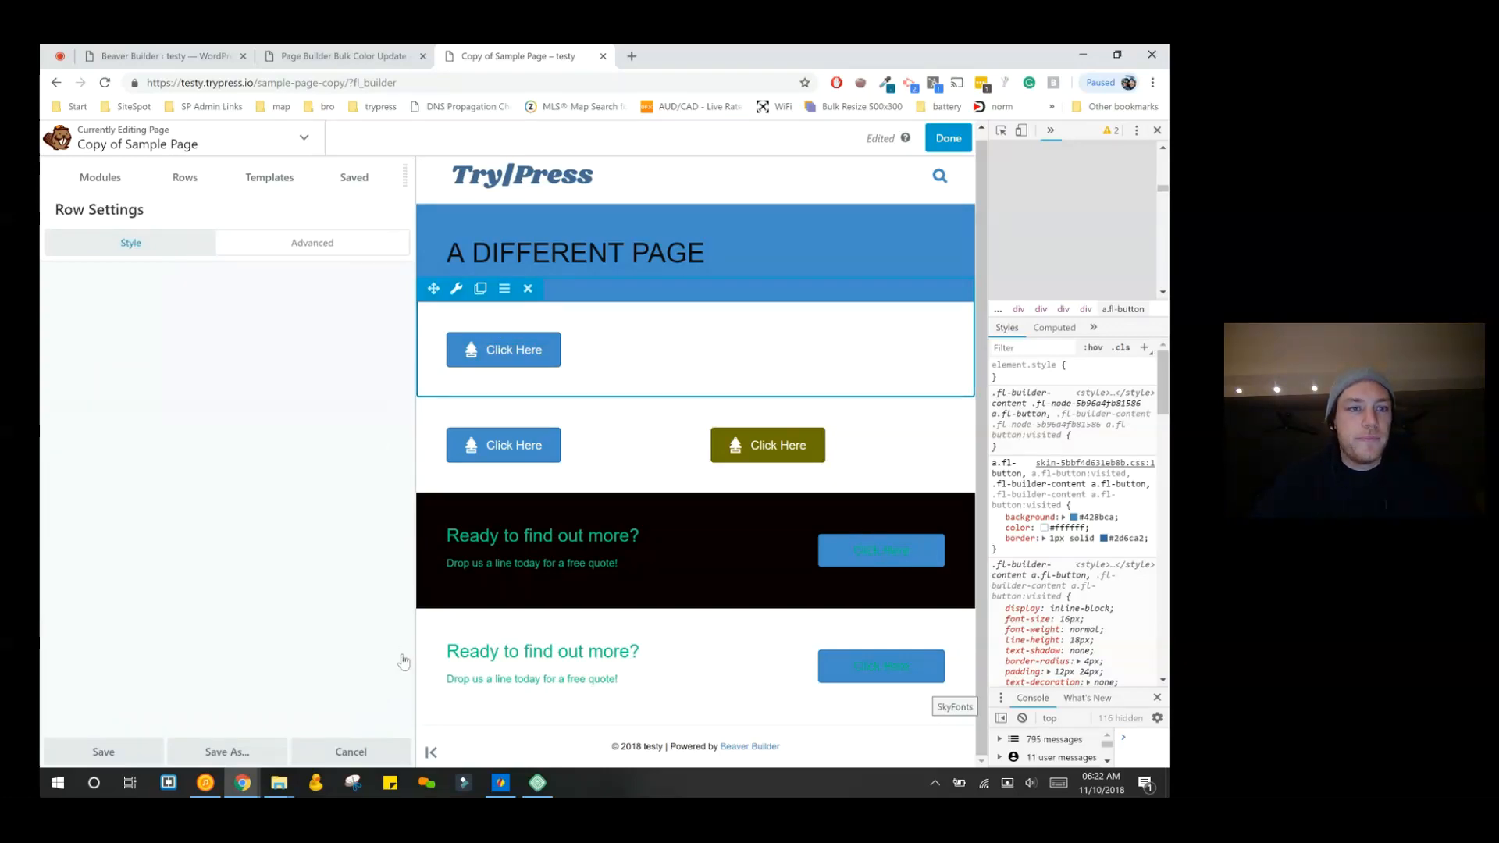
{"action": "scroll", "coordinate": [352, 647], "scroll_direction": "down", "scroll_amount": 6}
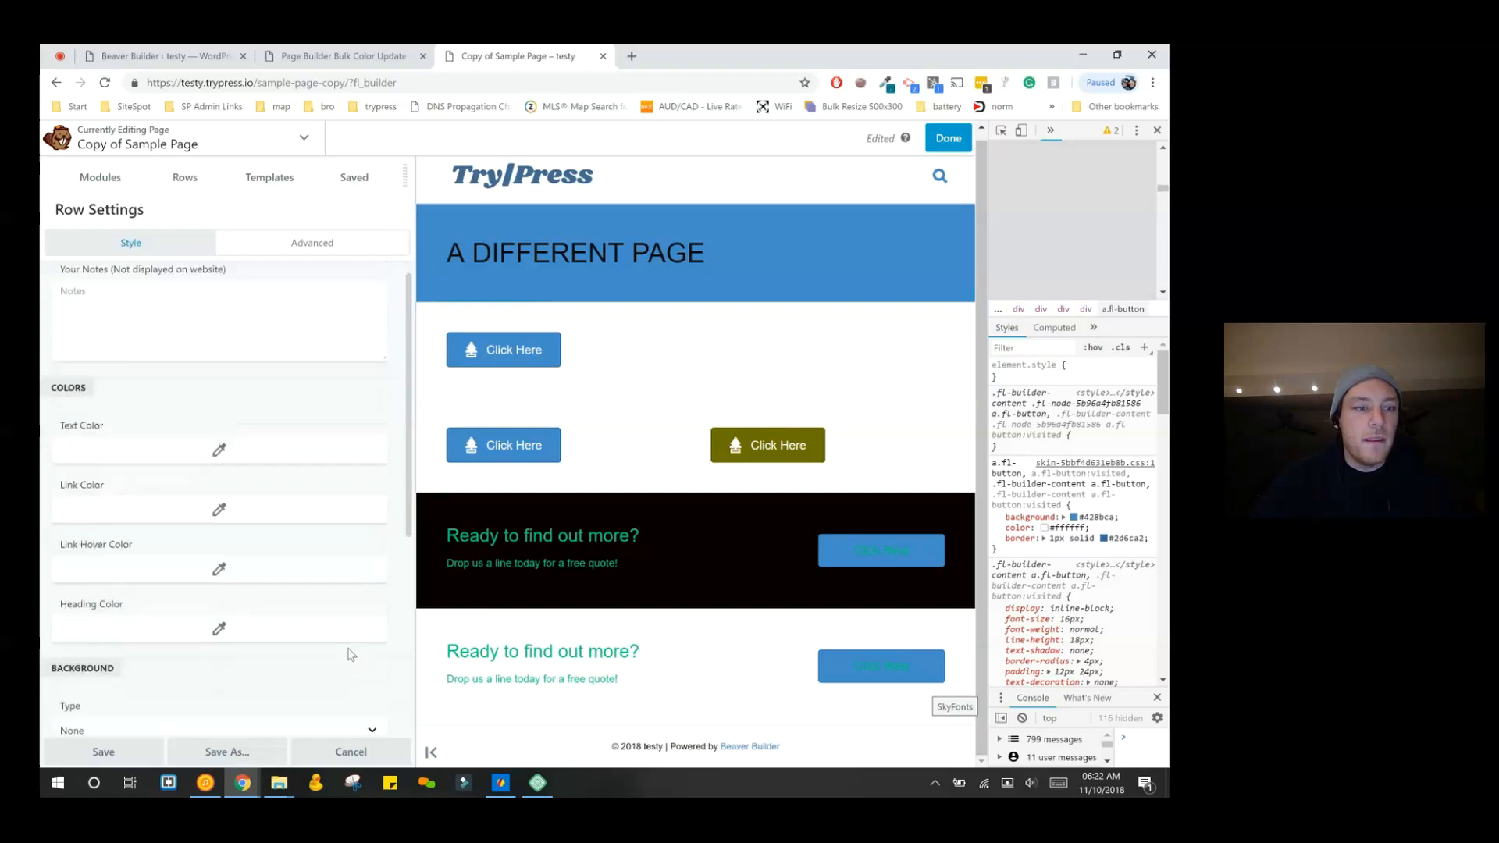
{"action": "left_click", "coordinate": [219, 603]}
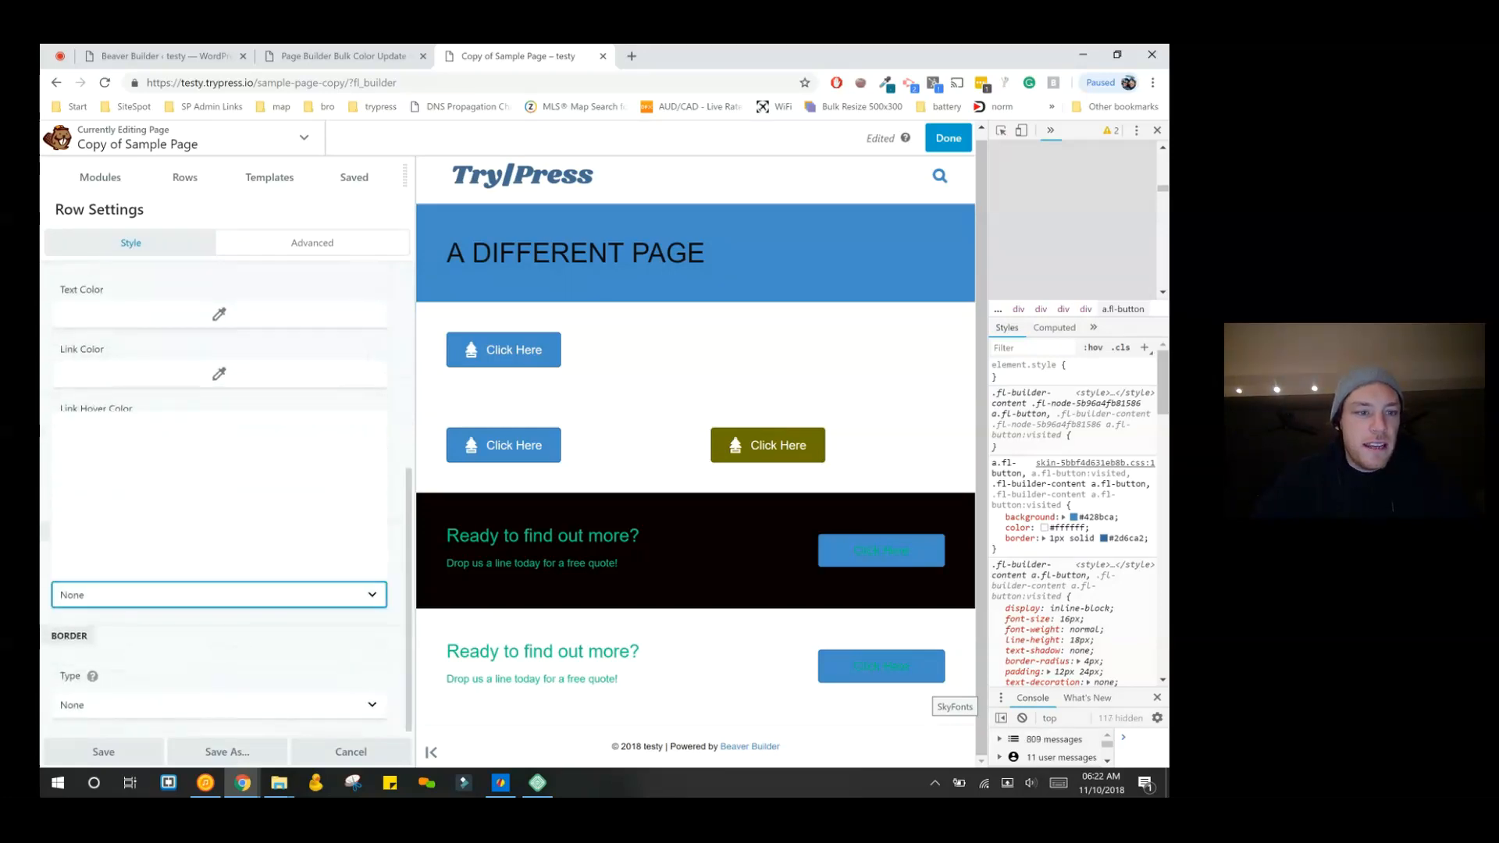
{"action": "left_click", "coordinate": [72, 472]}
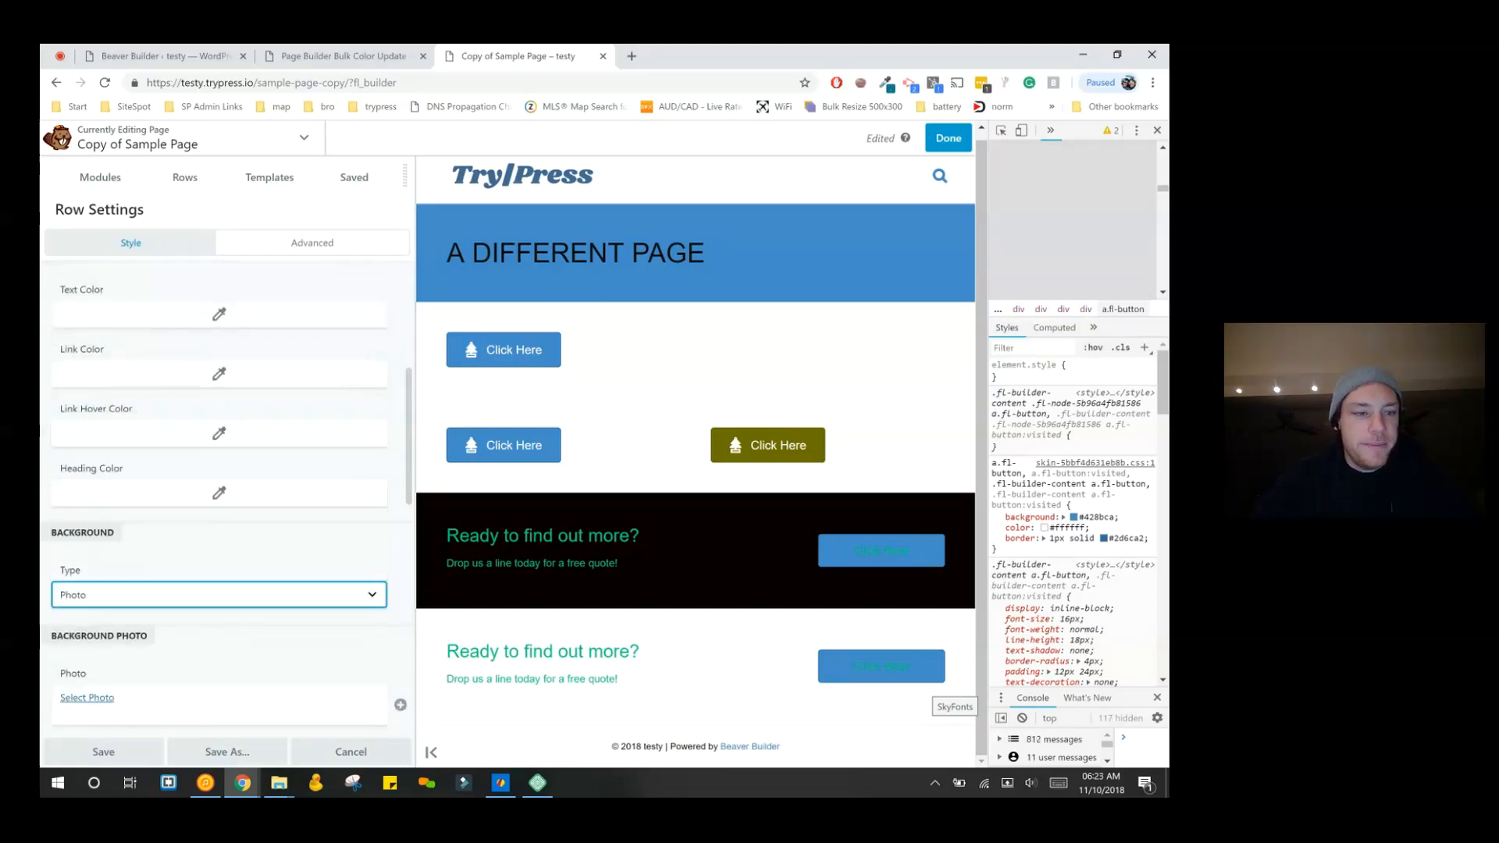
- Upload depositphotos_70774469-stock-photo-man-with-backpack-and-binocular.jpg from Downloads and use it as the row's background photo
{"action": "scroll", "coordinate": [134, 641], "scroll_direction": "down", "scroll_amount": 5}
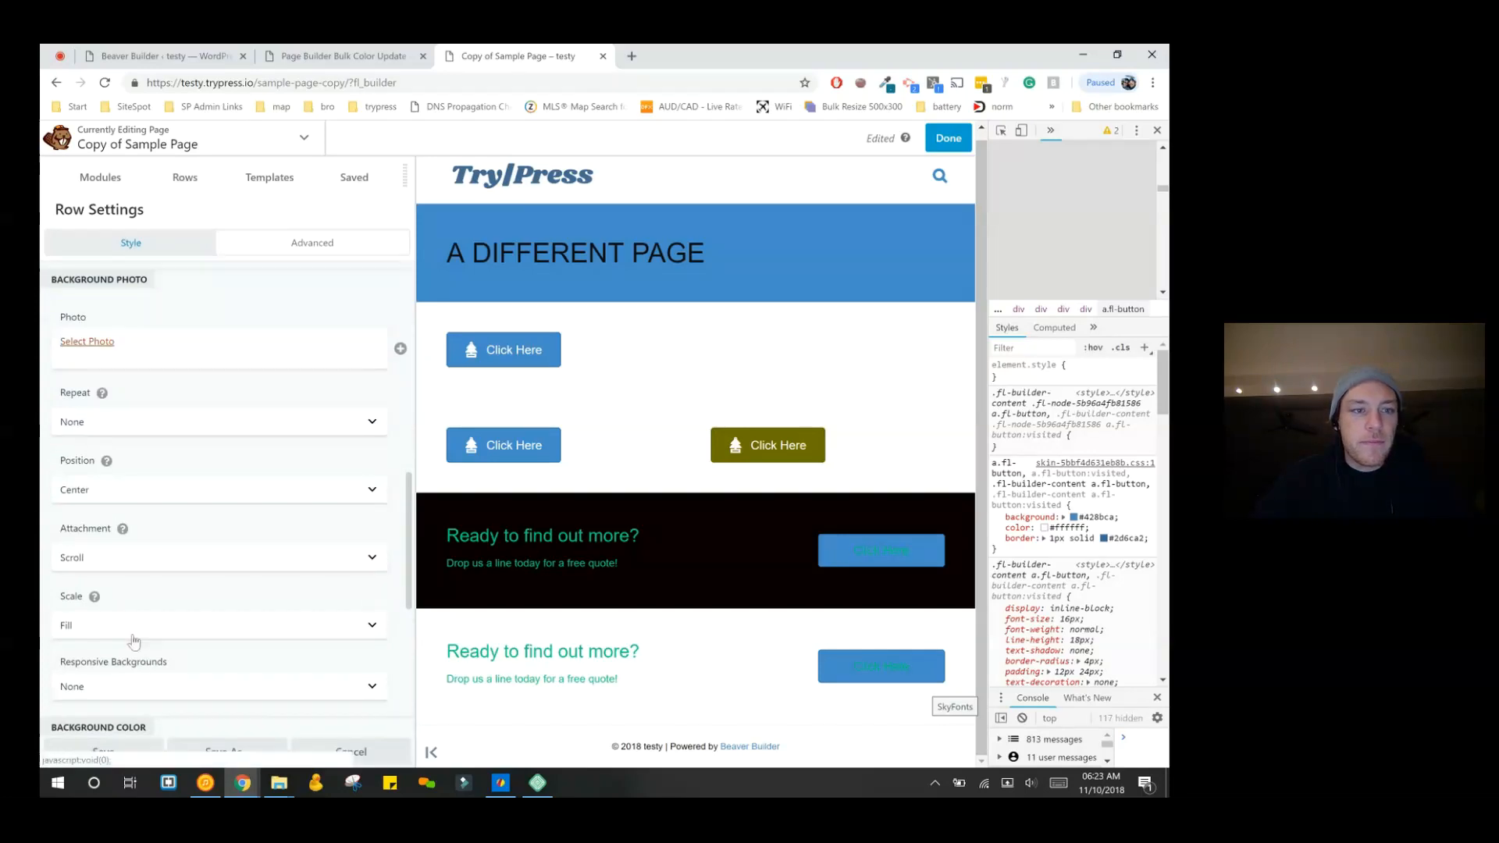
{"action": "left_click", "coordinate": [87, 341]}
{"action": "left_click", "coordinate": [178, 195]}
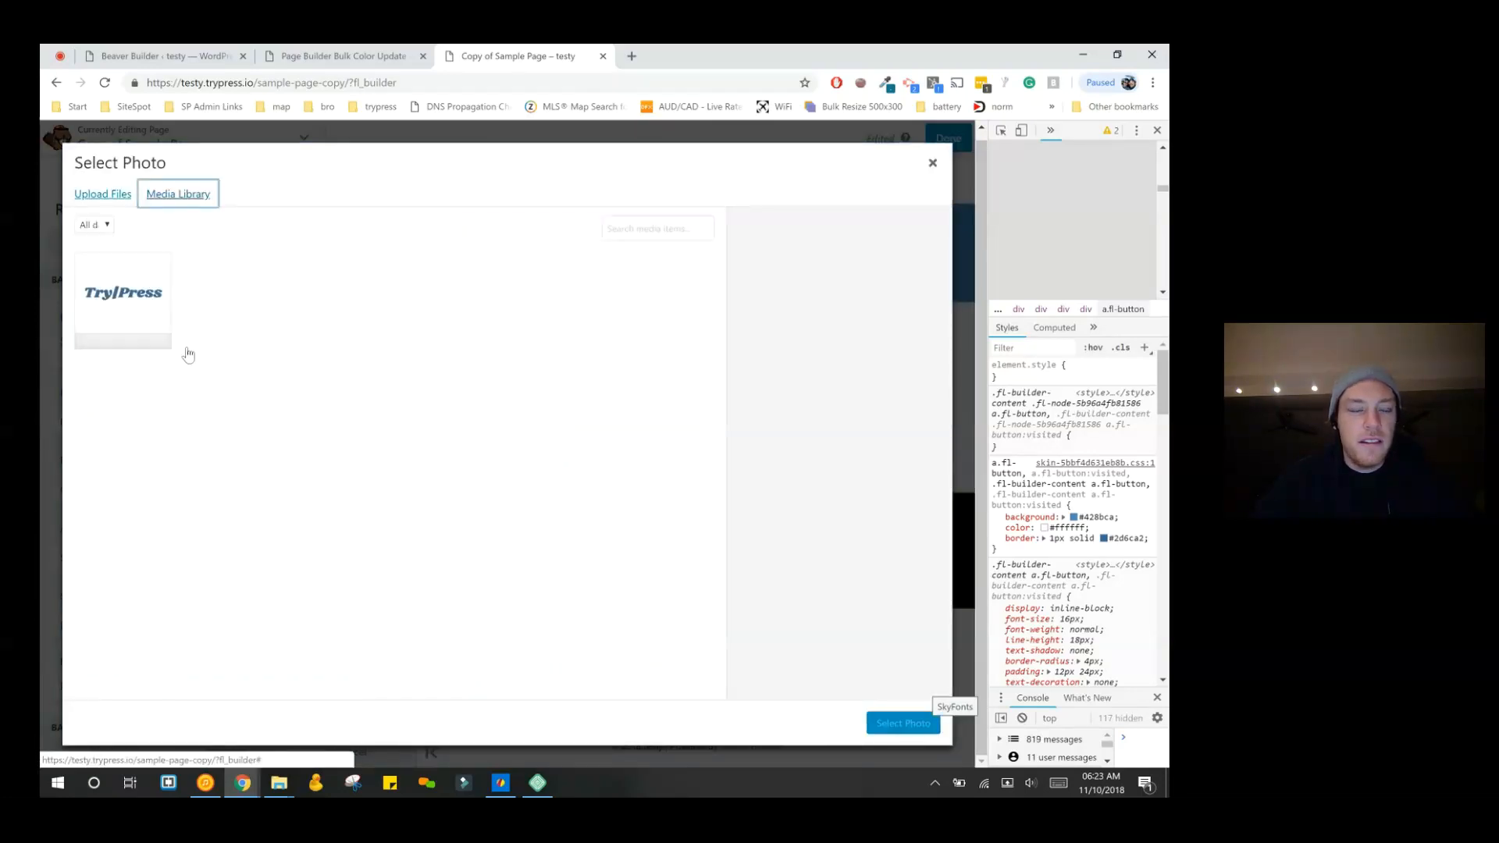
{"action": "left_click", "coordinate": [102, 194]}
{"action": "left_click", "coordinate": [507, 435]}
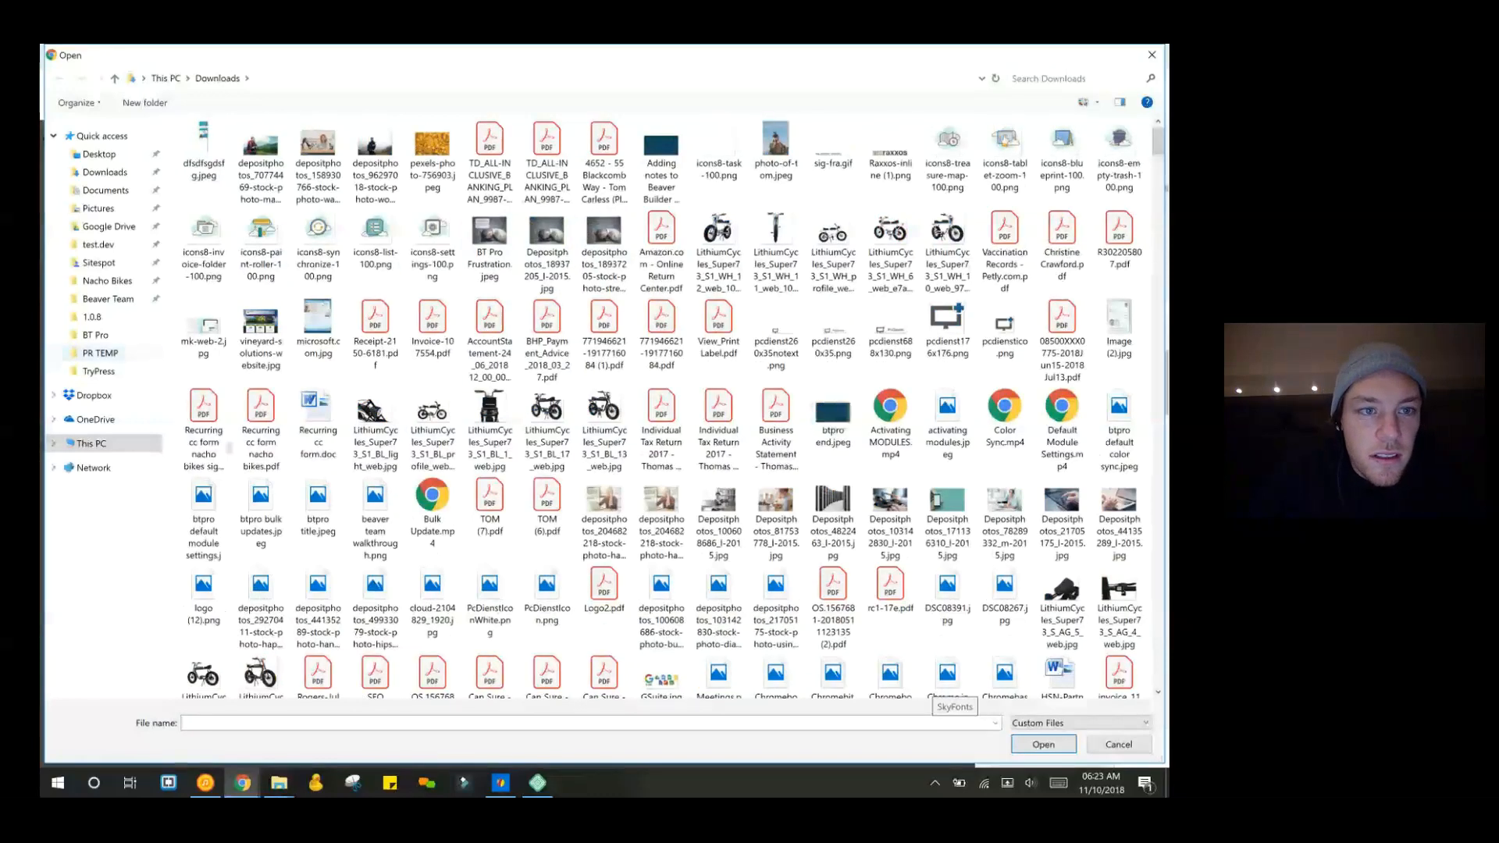
{"action": "double_click", "coordinate": [250, 164]}
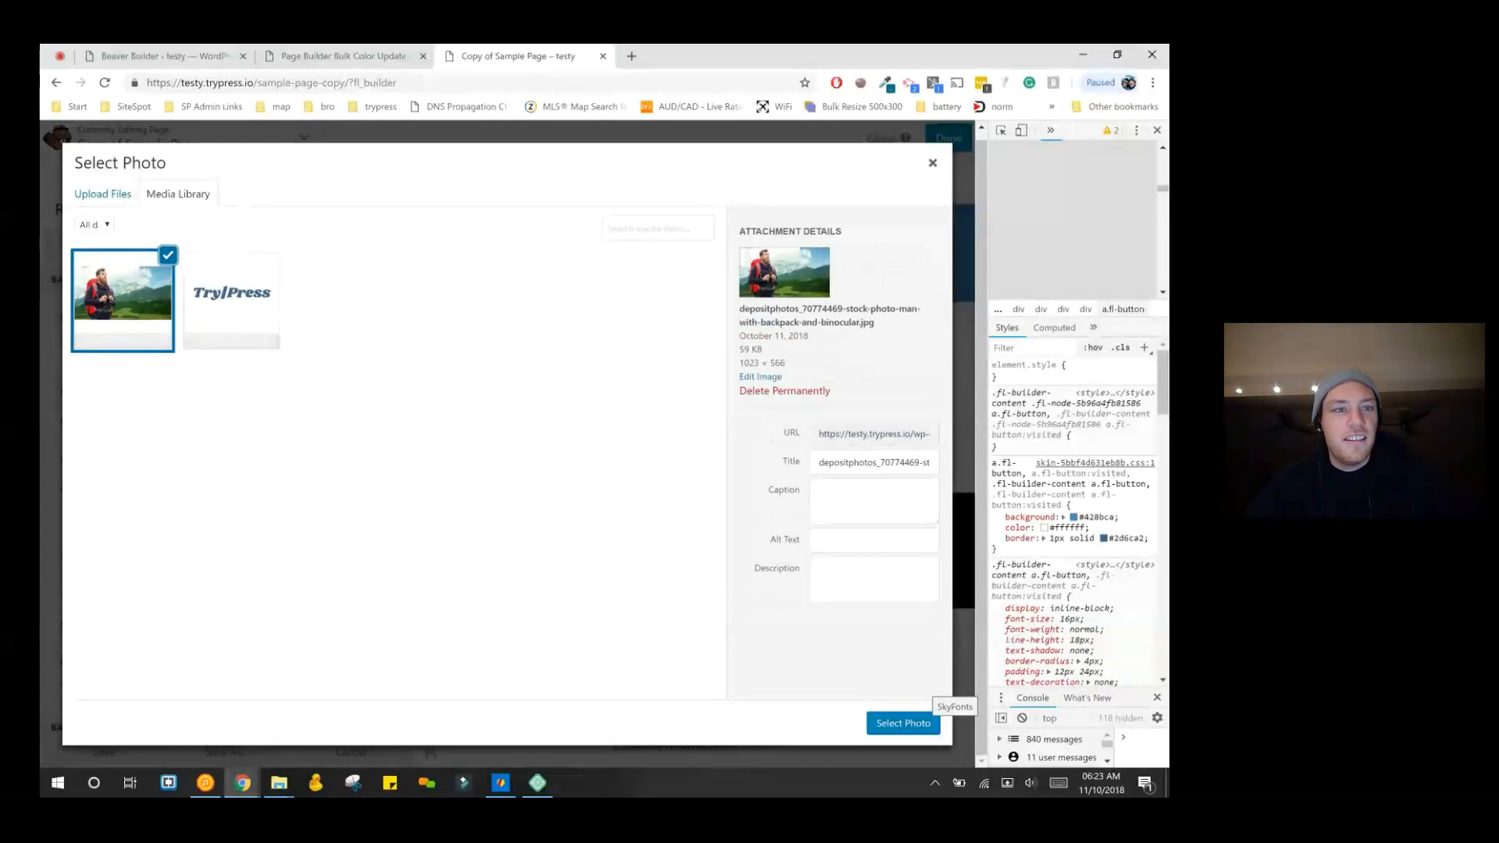
{"action": "left_click", "coordinate": [903, 722]}
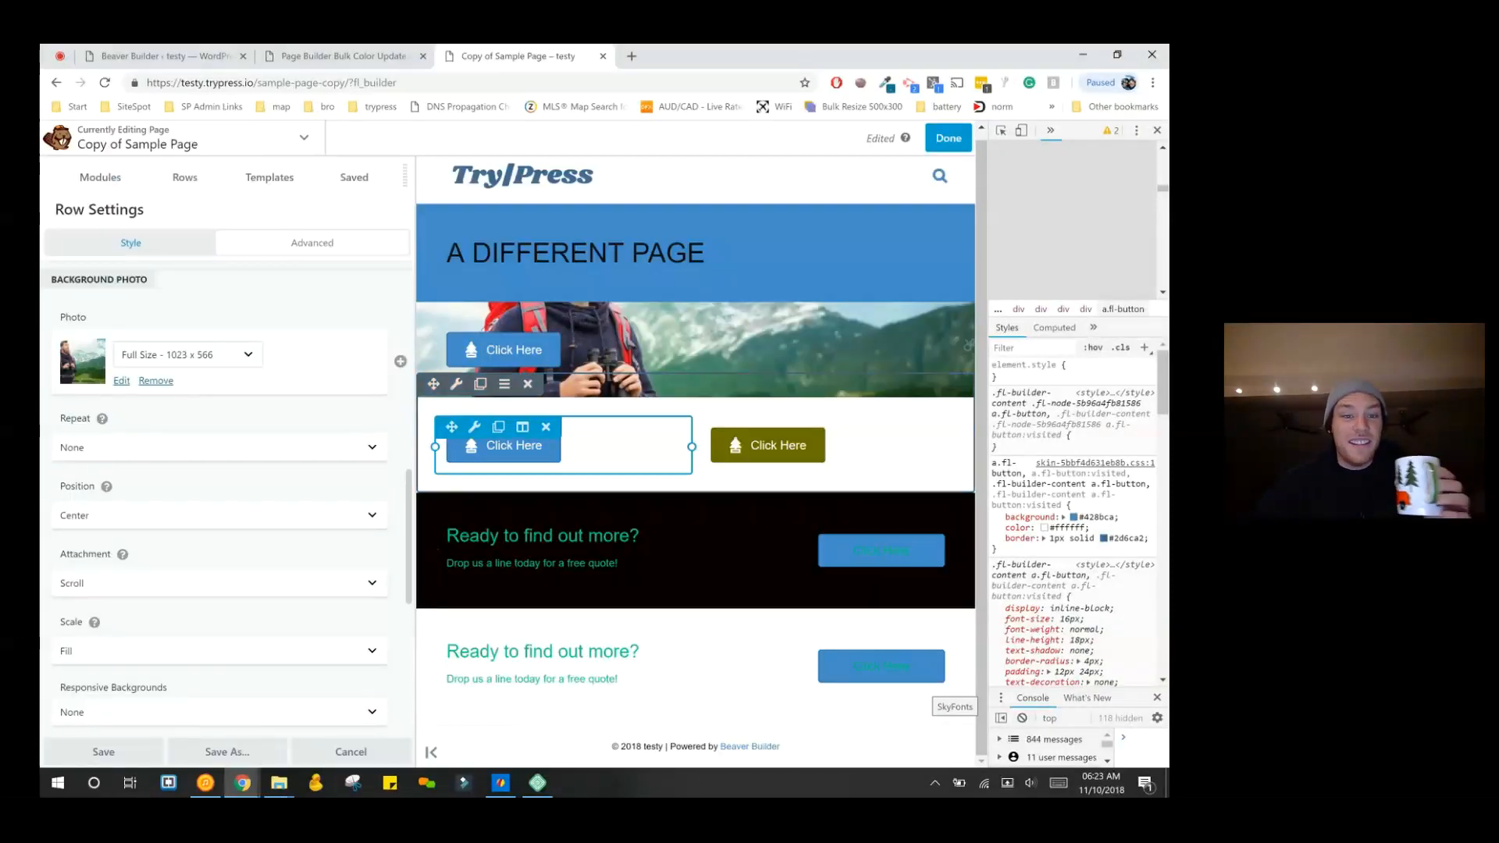
- Move the blue Click Here button from the row below into the photo row and delete the row it came from
{"action": "left_click_drag", "start_coordinate": [451, 427], "coordinate": [635, 320]}
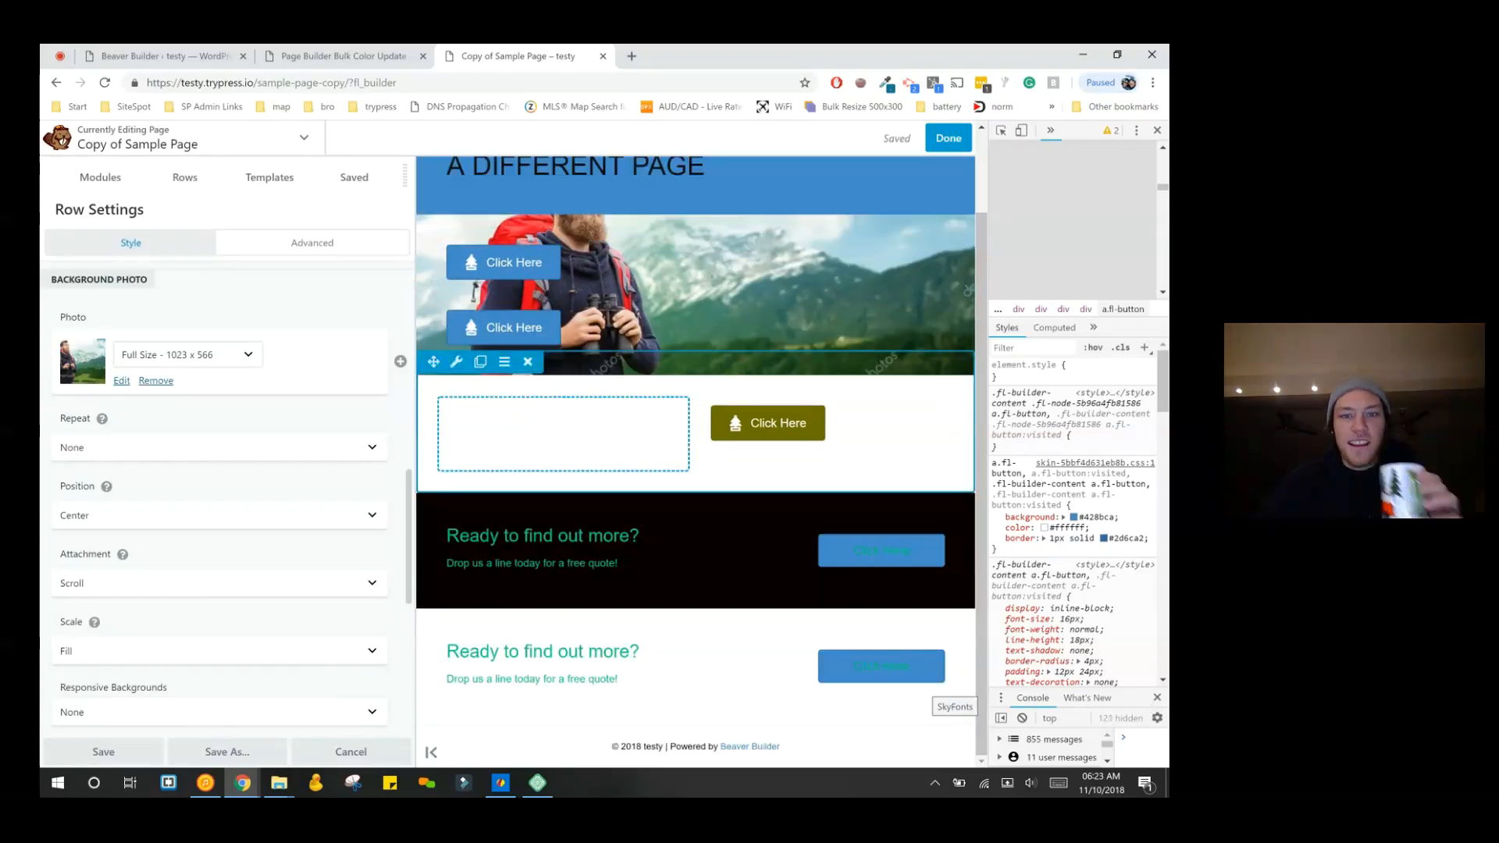
{"action": "left_click", "coordinate": [528, 361]}
{"action": "left_click", "coordinate": [676, 164]}
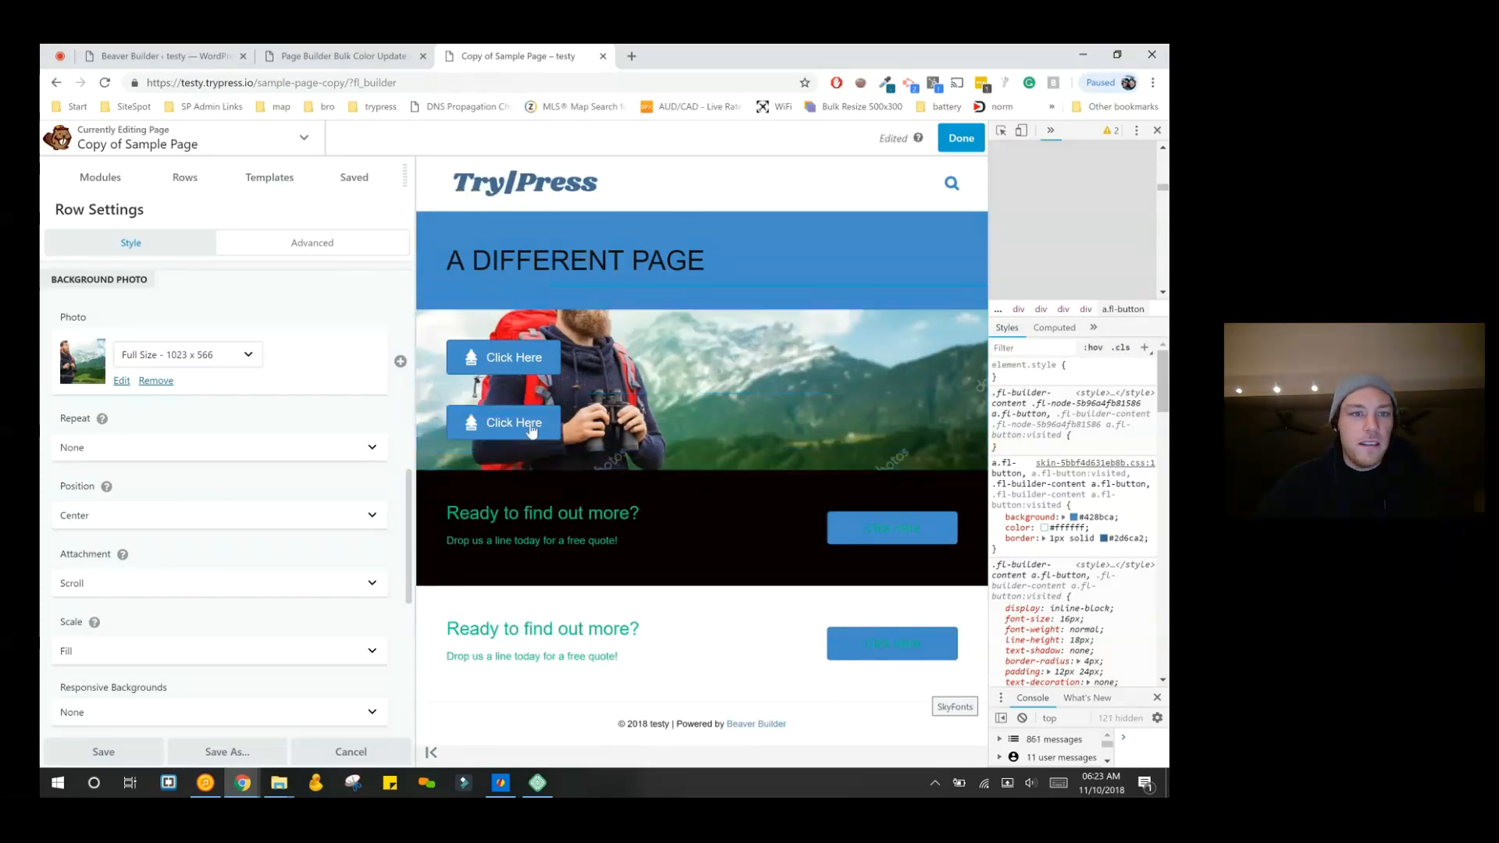
- Set the photo row's top and bottom padding to 80 px
{"action": "left_click", "coordinate": [312, 243]}
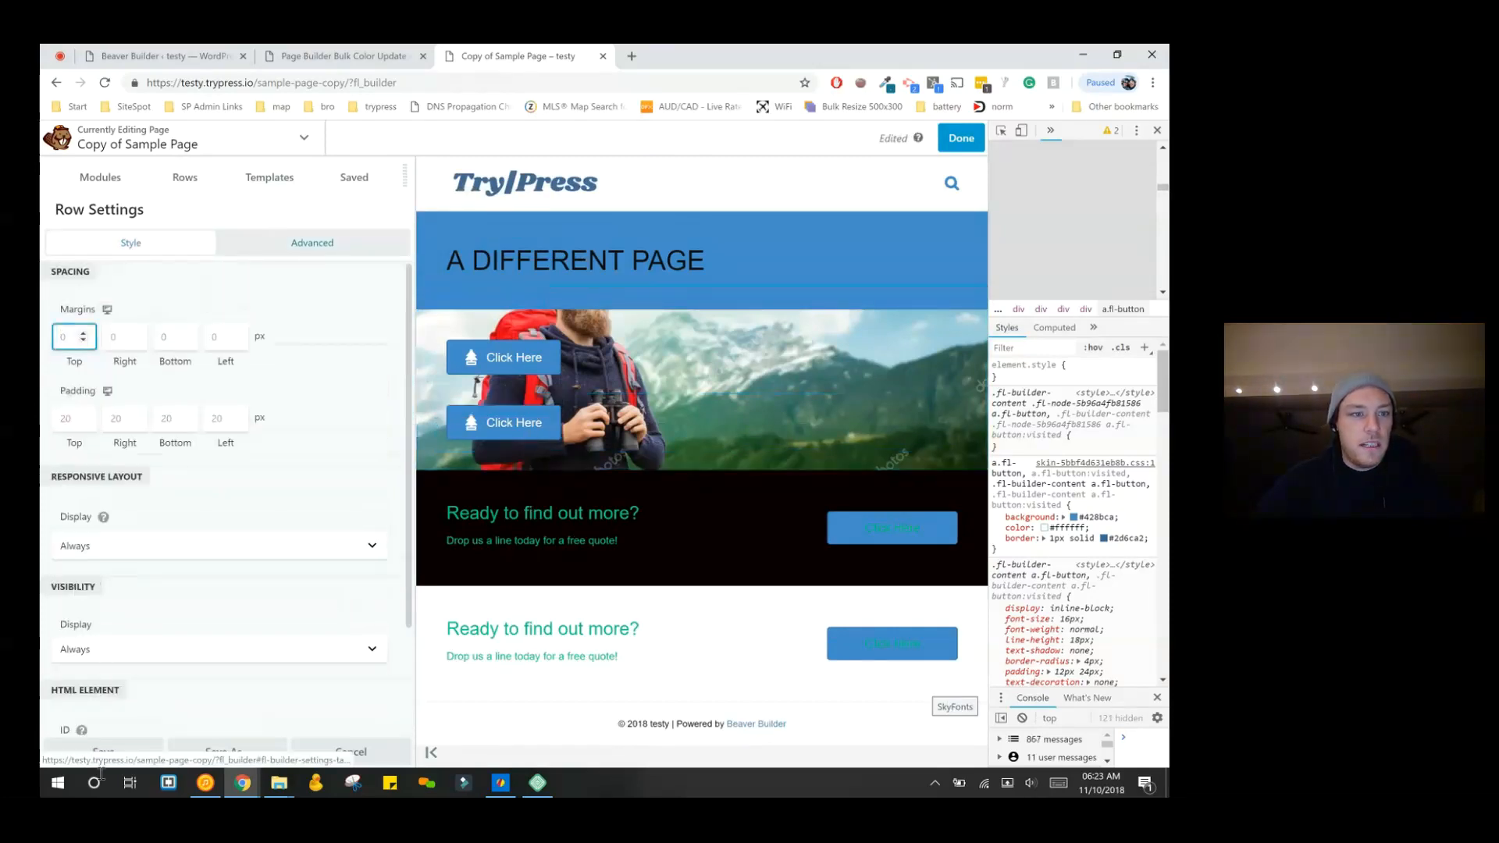
{"action": "type", "text": "80"}
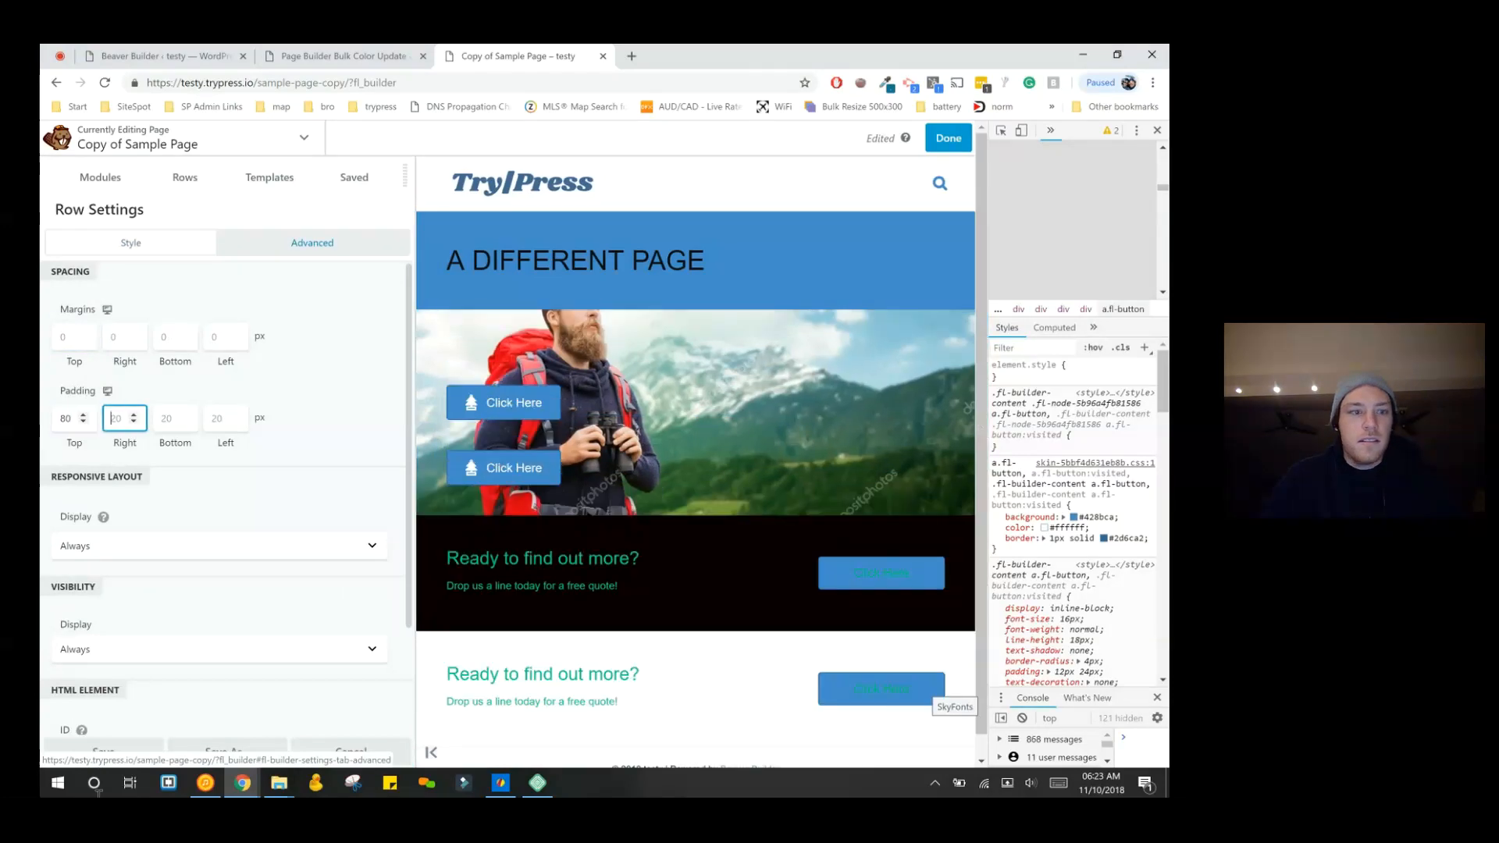
{"action": "key", "text": "Tab"}
{"action": "key", "text": "Tab"}
{"action": "type", "text": "80"}
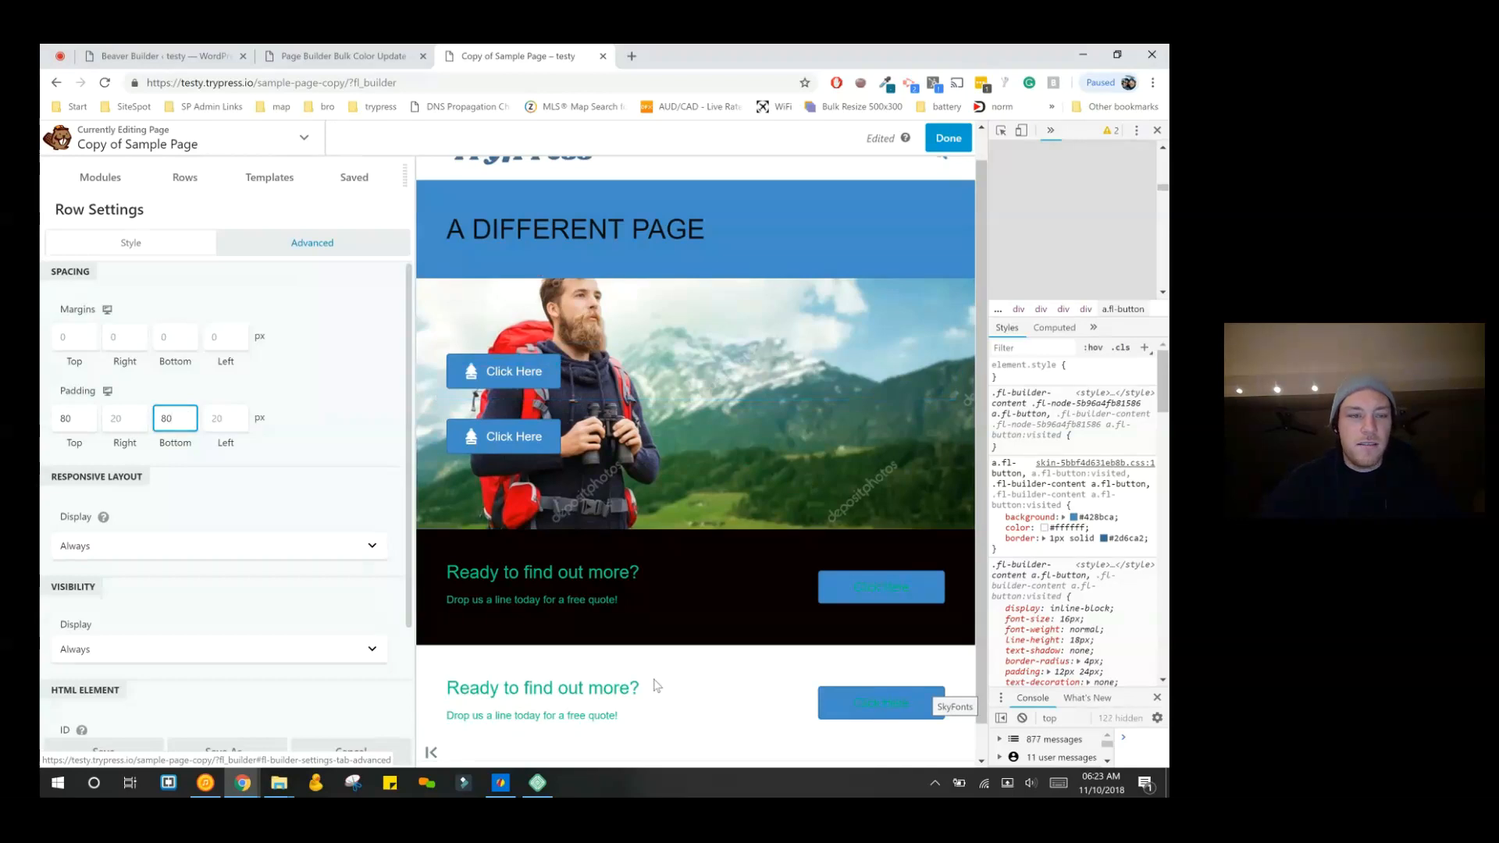
- Set the photo row's Responsive Backgrounds option to Small Screens and preview the row at a narrow page width
{"action": "left_click", "coordinate": [131, 243]}
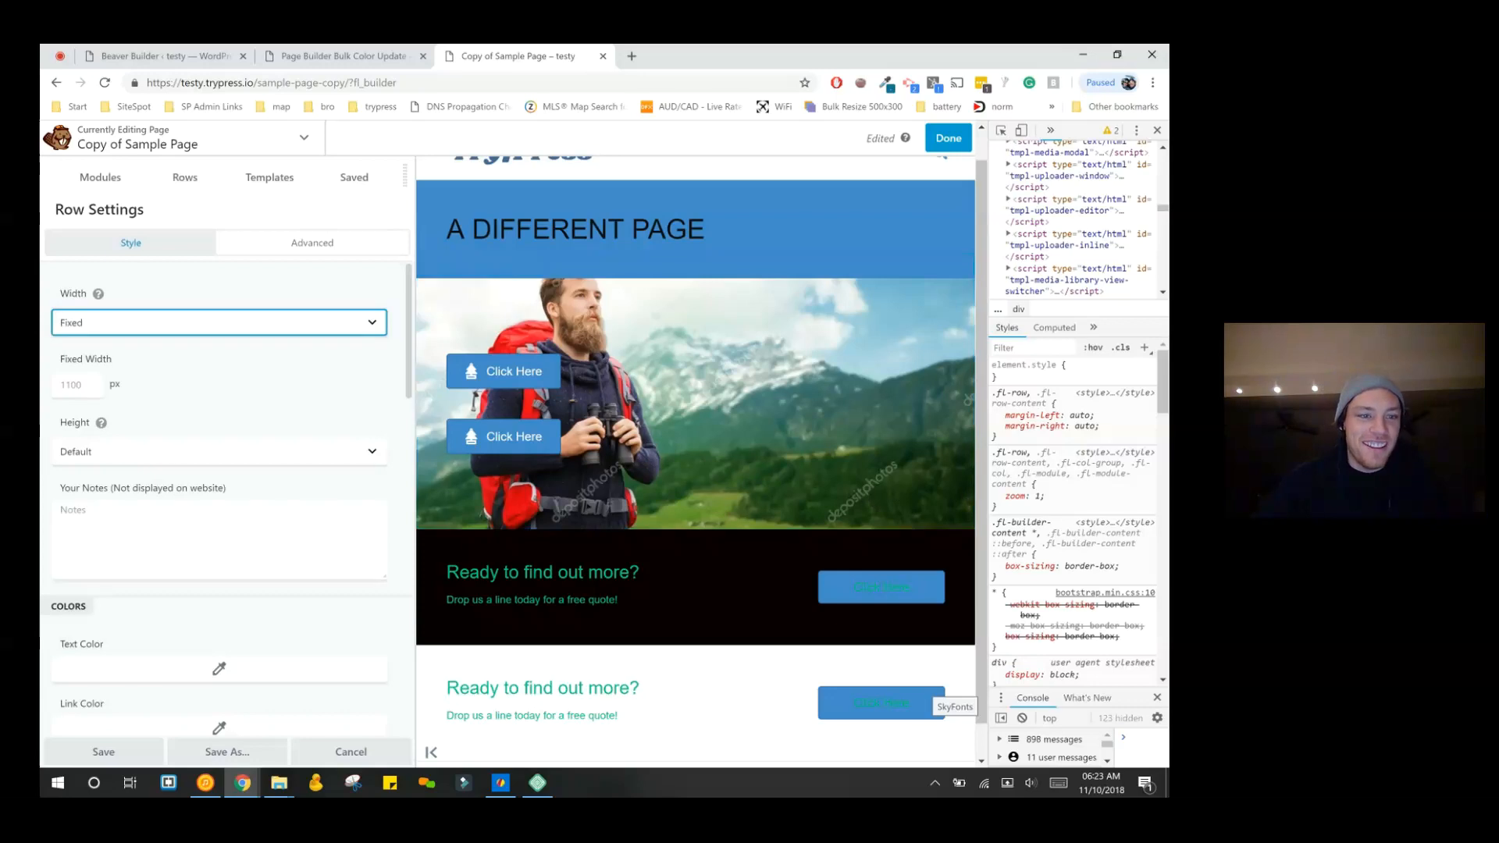
{"action": "scroll", "coordinate": [218, 500], "scroll_direction": "down", "scroll_amount": 3}
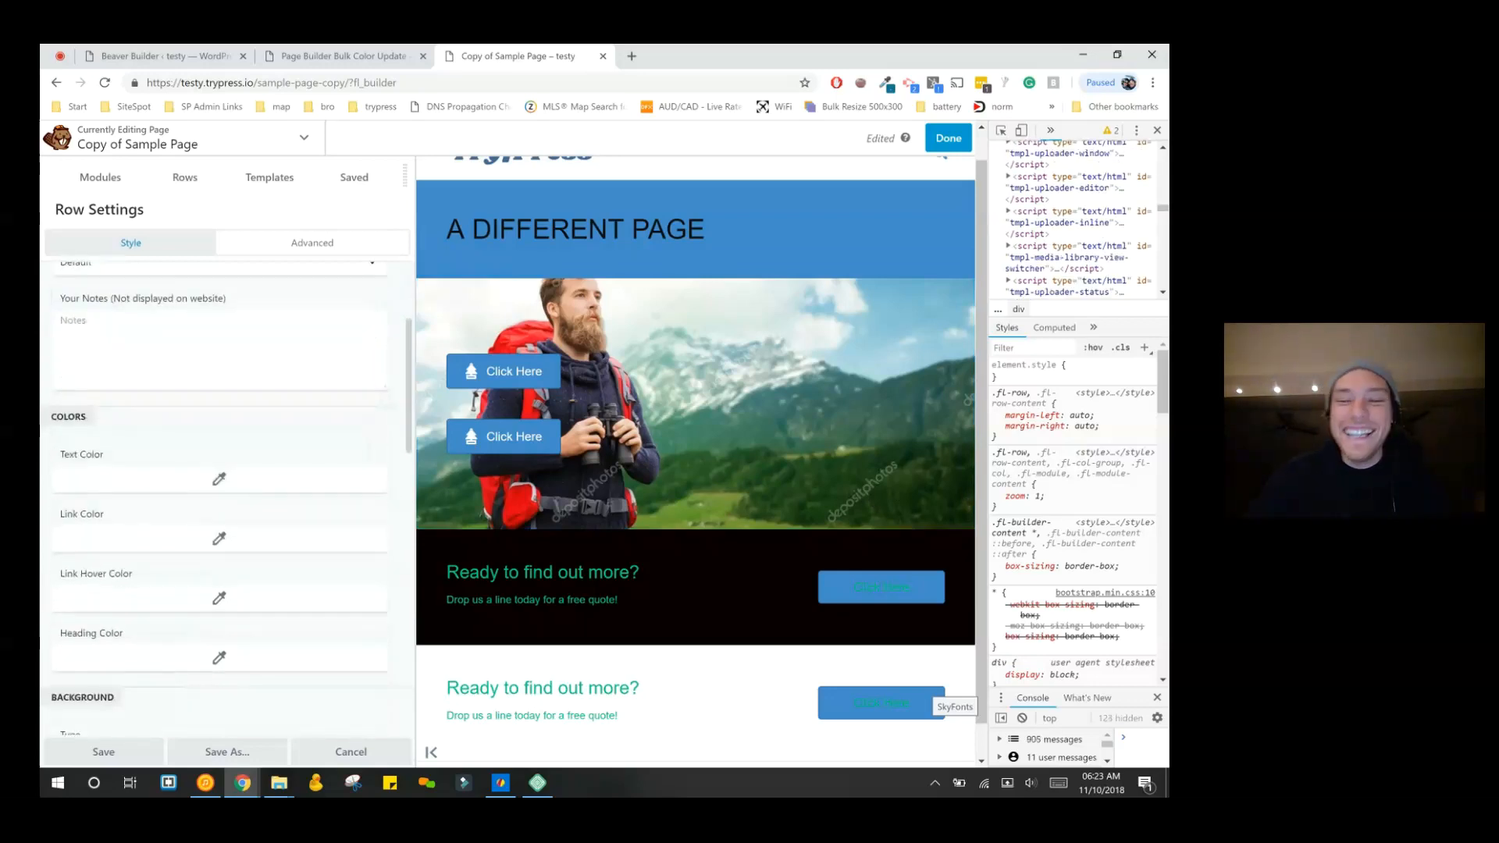
{"action": "scroll", "coordinate": [226, 500], "scroll_direction": "down", "scroll_amount": 10}
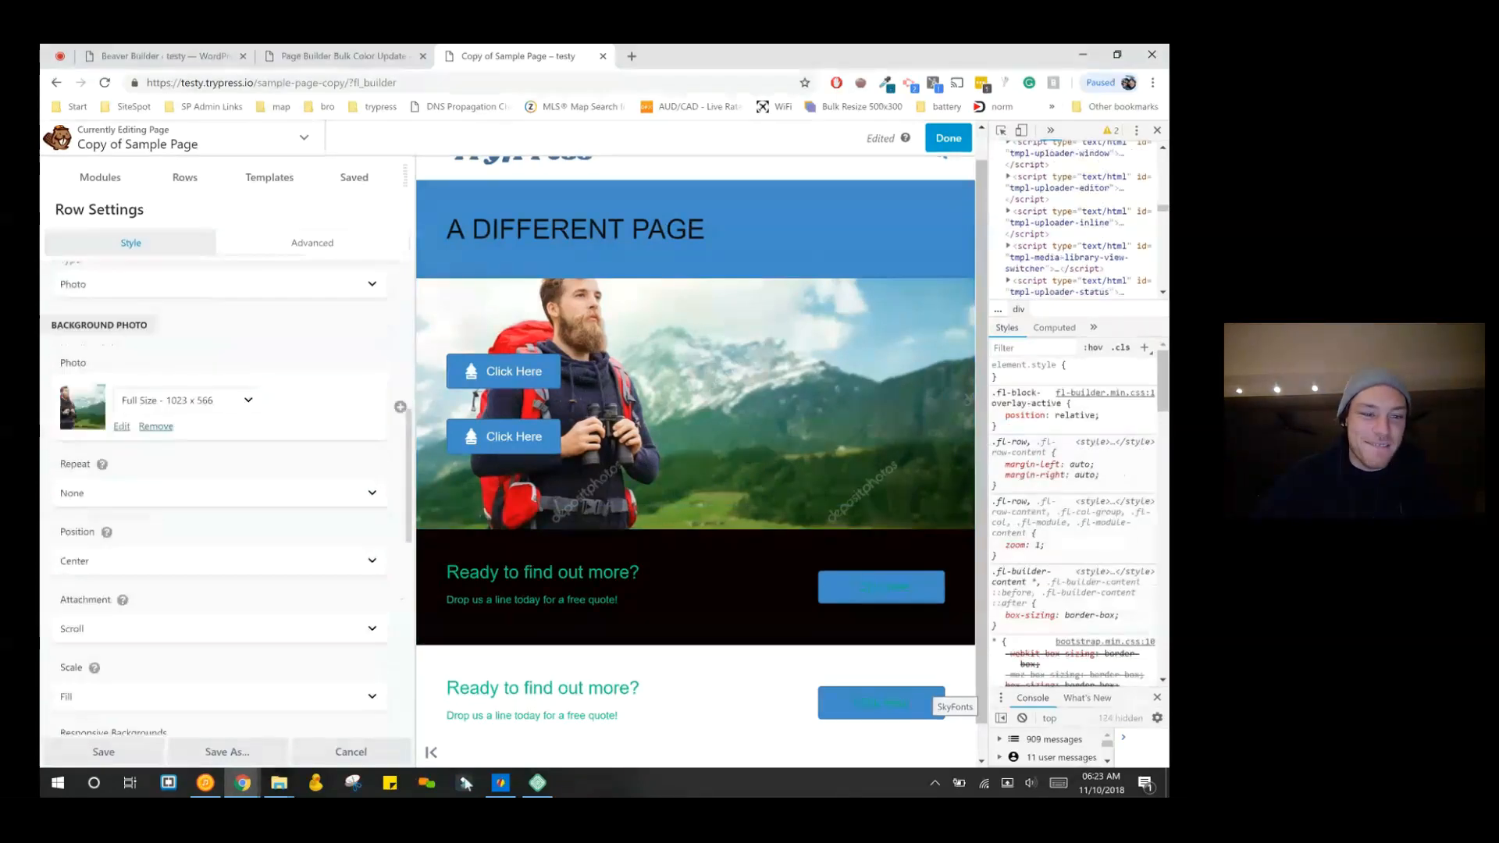
{"action": "scroll", "coordinate": [337, 668], "scroll_direction": "up", "scroll_amount": 3}
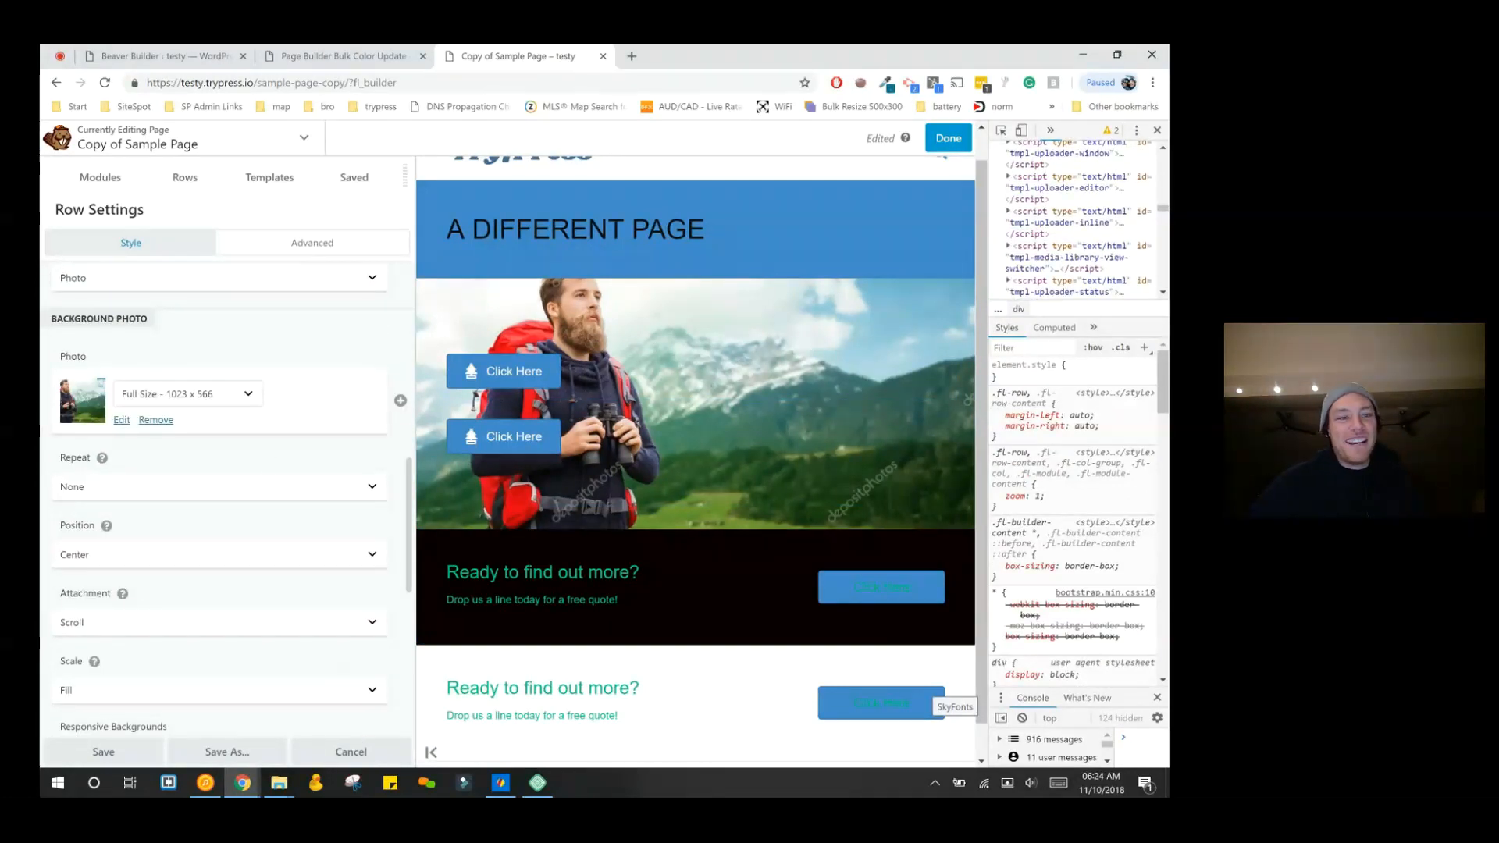
{"action": "scroll", "coordinate": [226, 500], "scroll_direction": "down", "scroll_amount": 3}
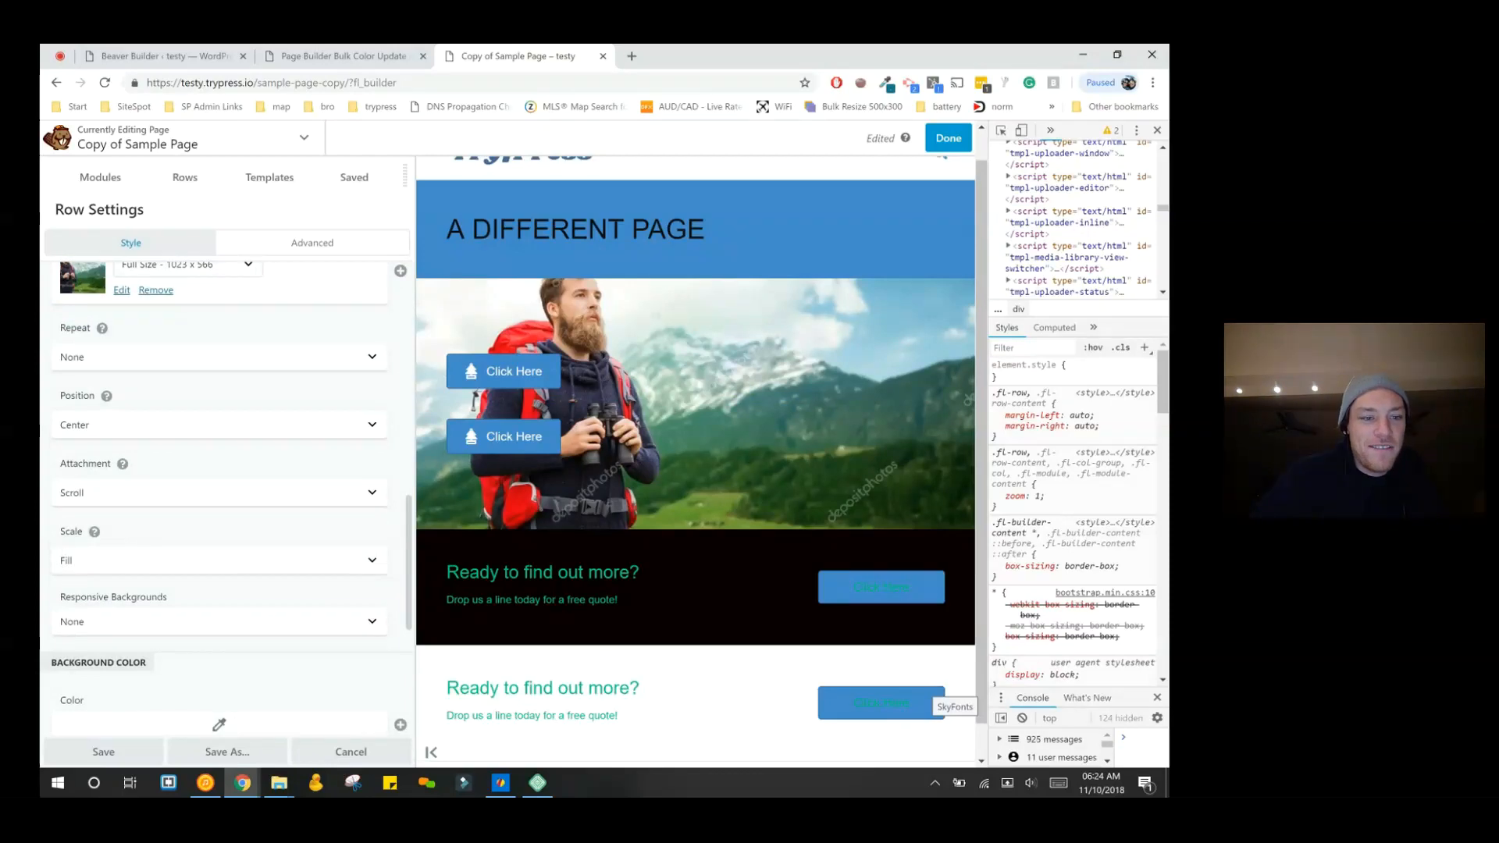
{"action": "left_click", "coordinate": [218, 622]}
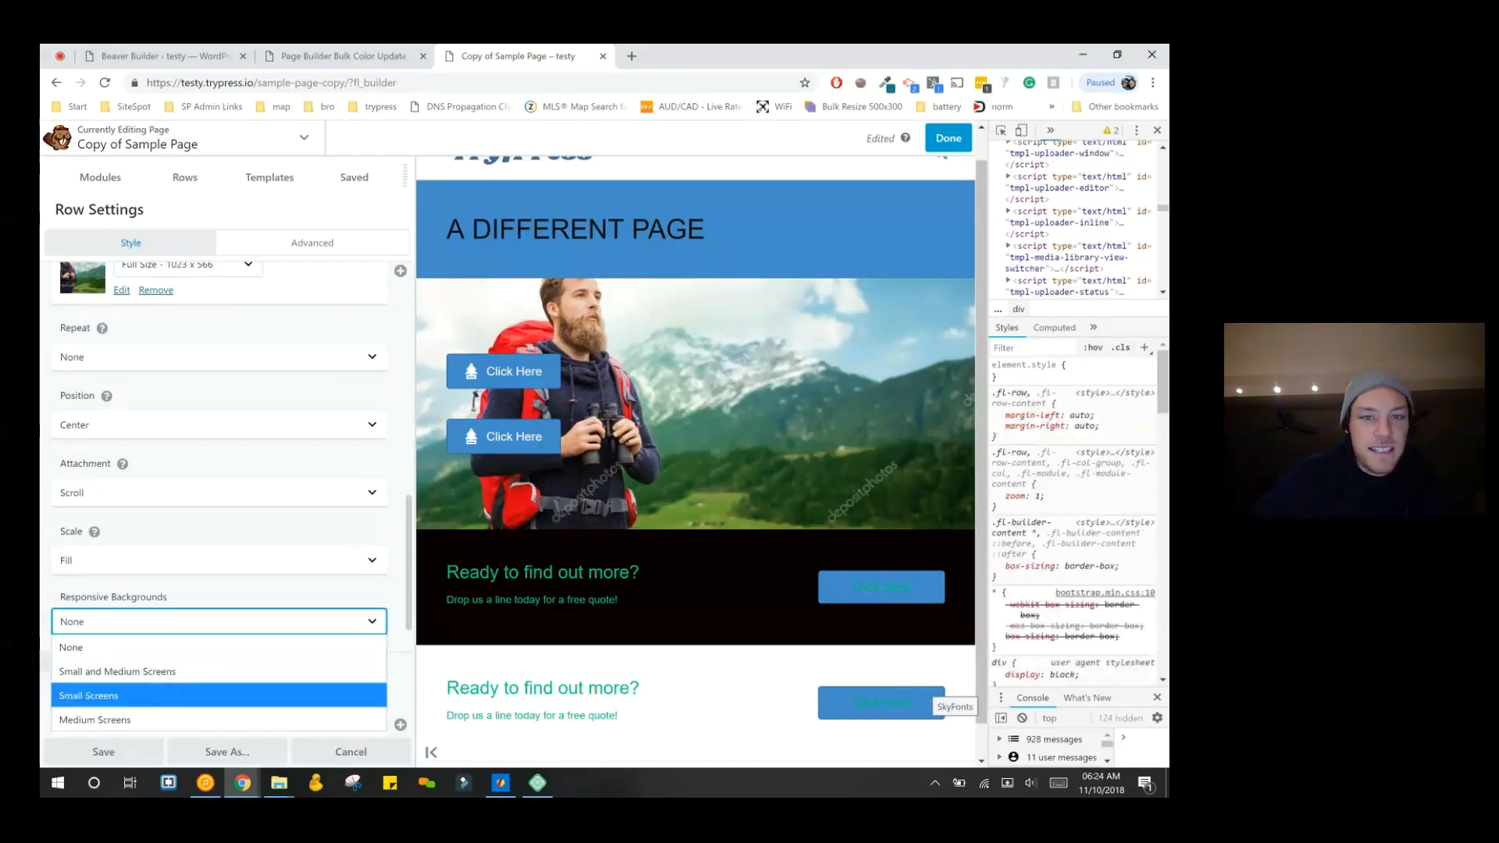
{"action": "left_click", "coordinate": [218, 695]}
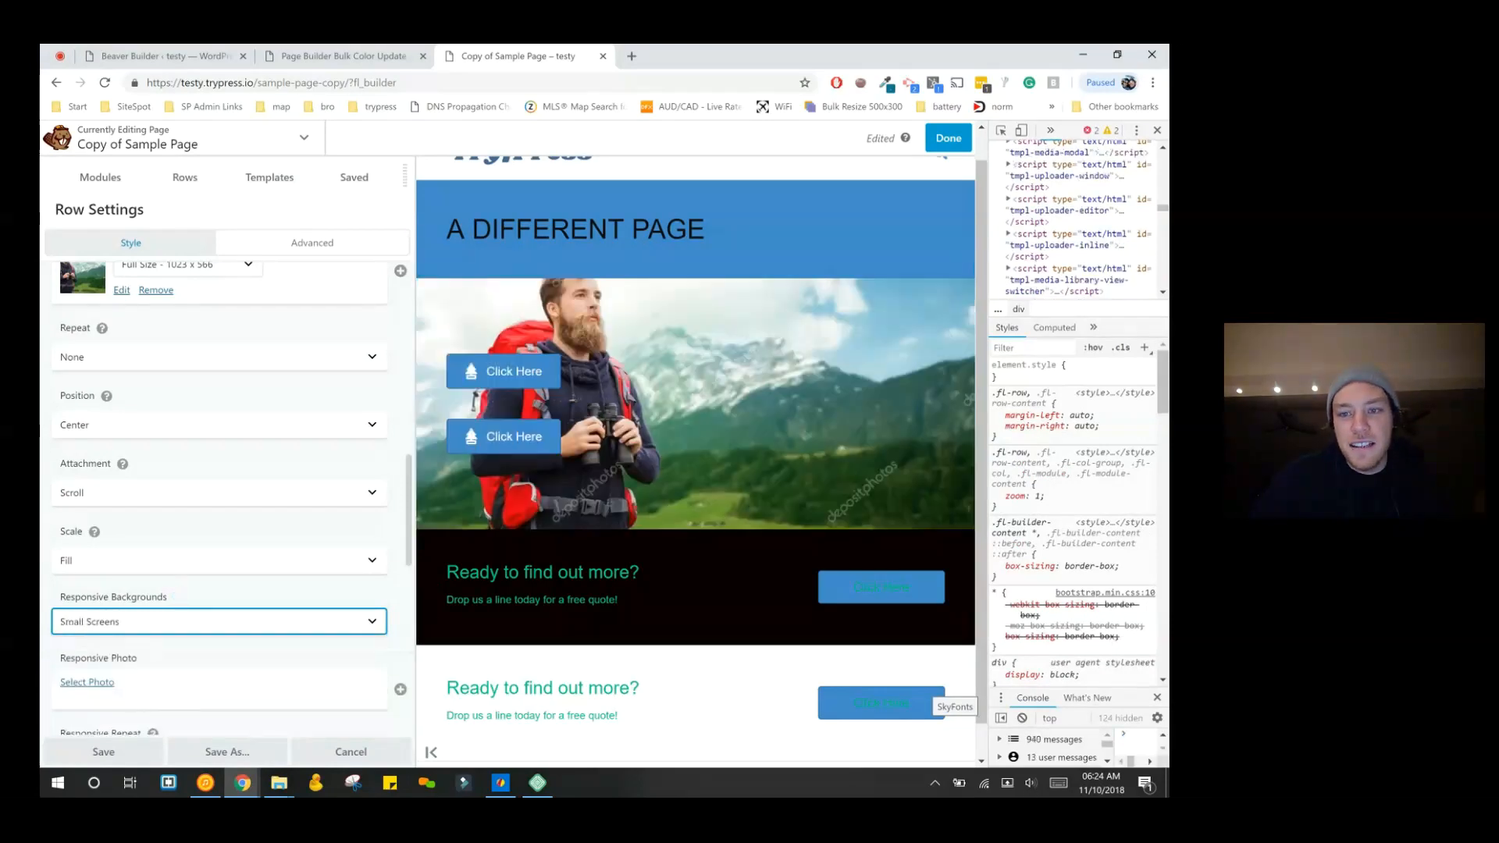
{"action": "mouse_move", "coordinate": [988, 381]}
{"action": "left_mouse_down"}
{"action": "mouse_move", "coordinate": [576, 380]}
{"action": "mouse_move", "coordinate": [986, 380]}
{"action": "left_mouse_up"}
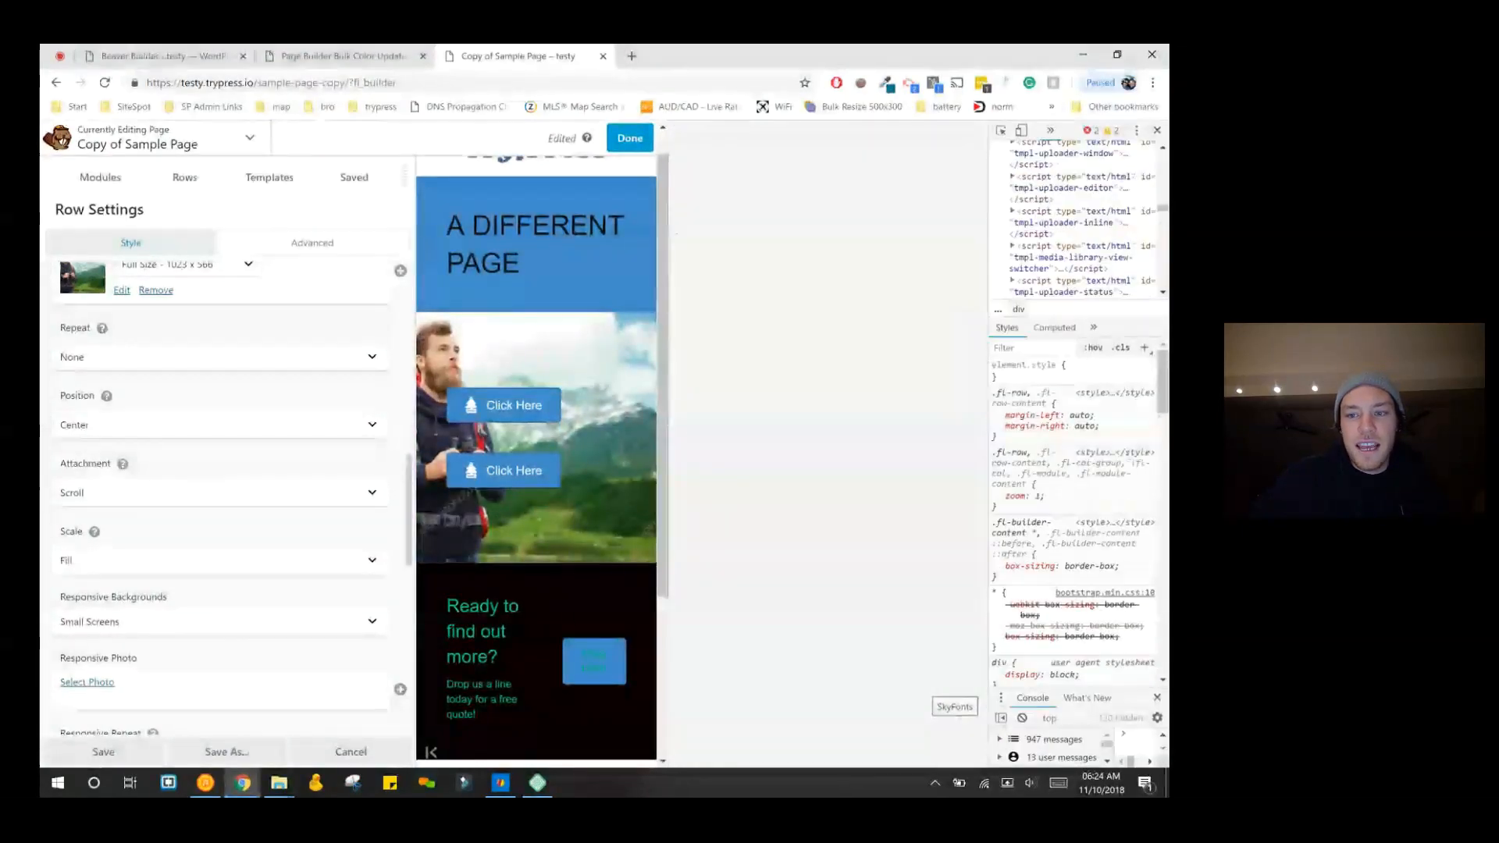
- Upload pexels-photo-756903.jpeg from Downloads and use it as the row's responsive photo
{"action": "scroll", "coordinate": [87, 587], "scroll_direction": "down", "scroll_amount": 1}
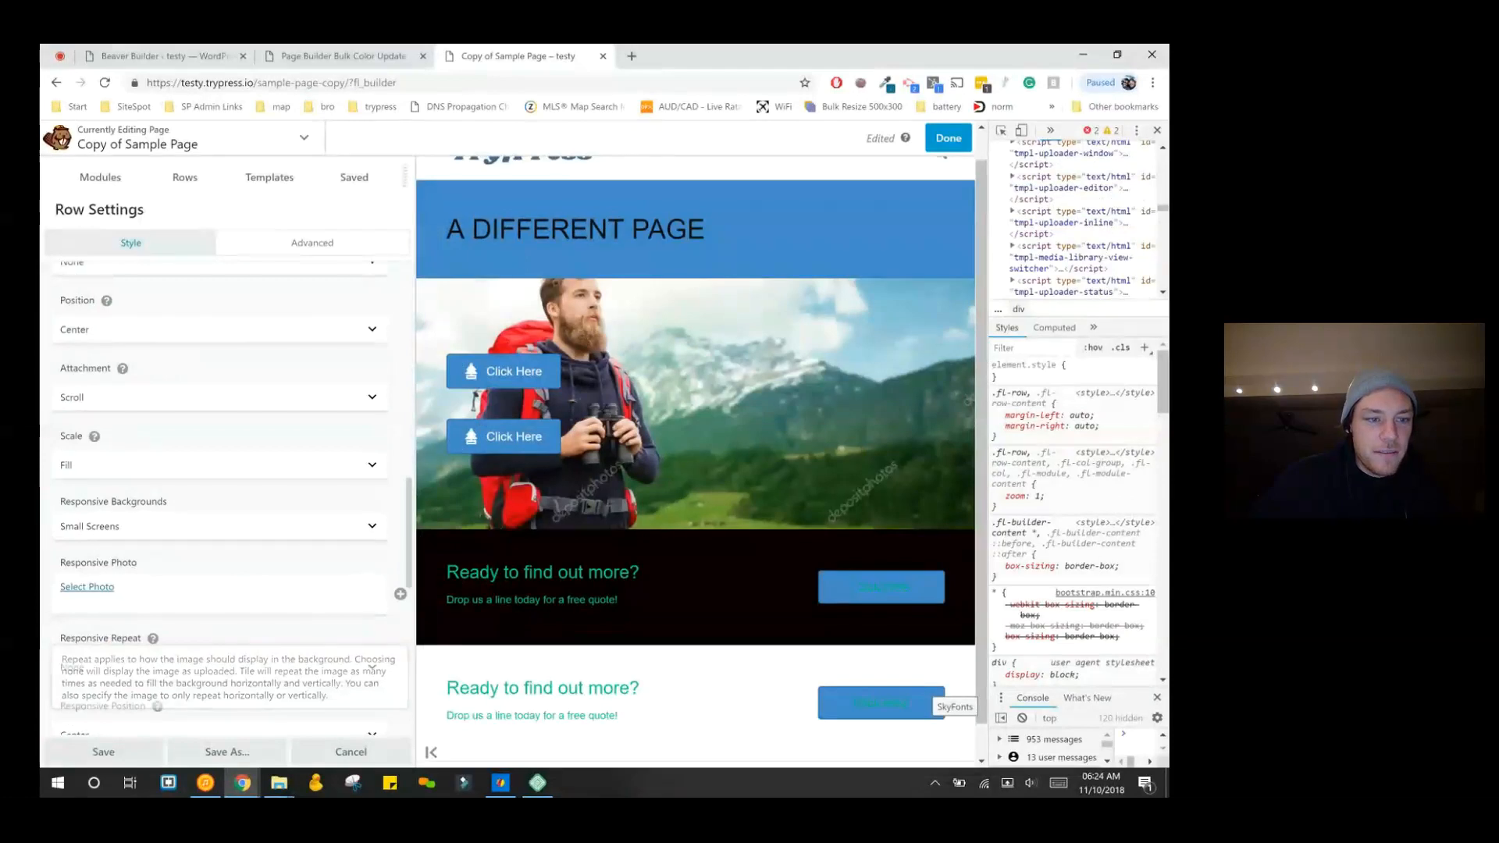
{"action": "left_click", "coordinate": [87, 587]}
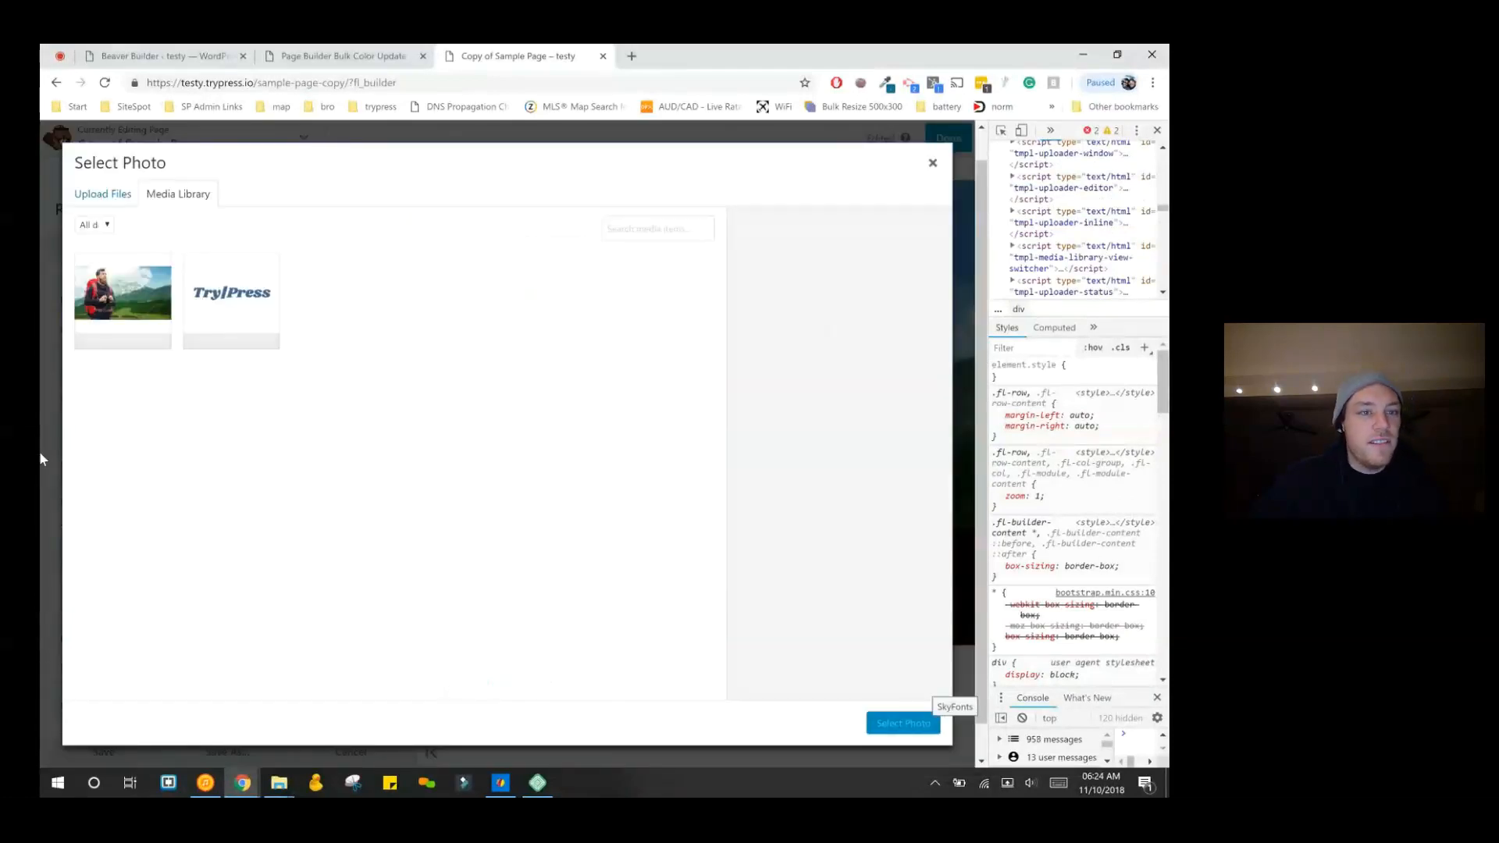
{"action": "left_click", "coordinate": [122, 293]}
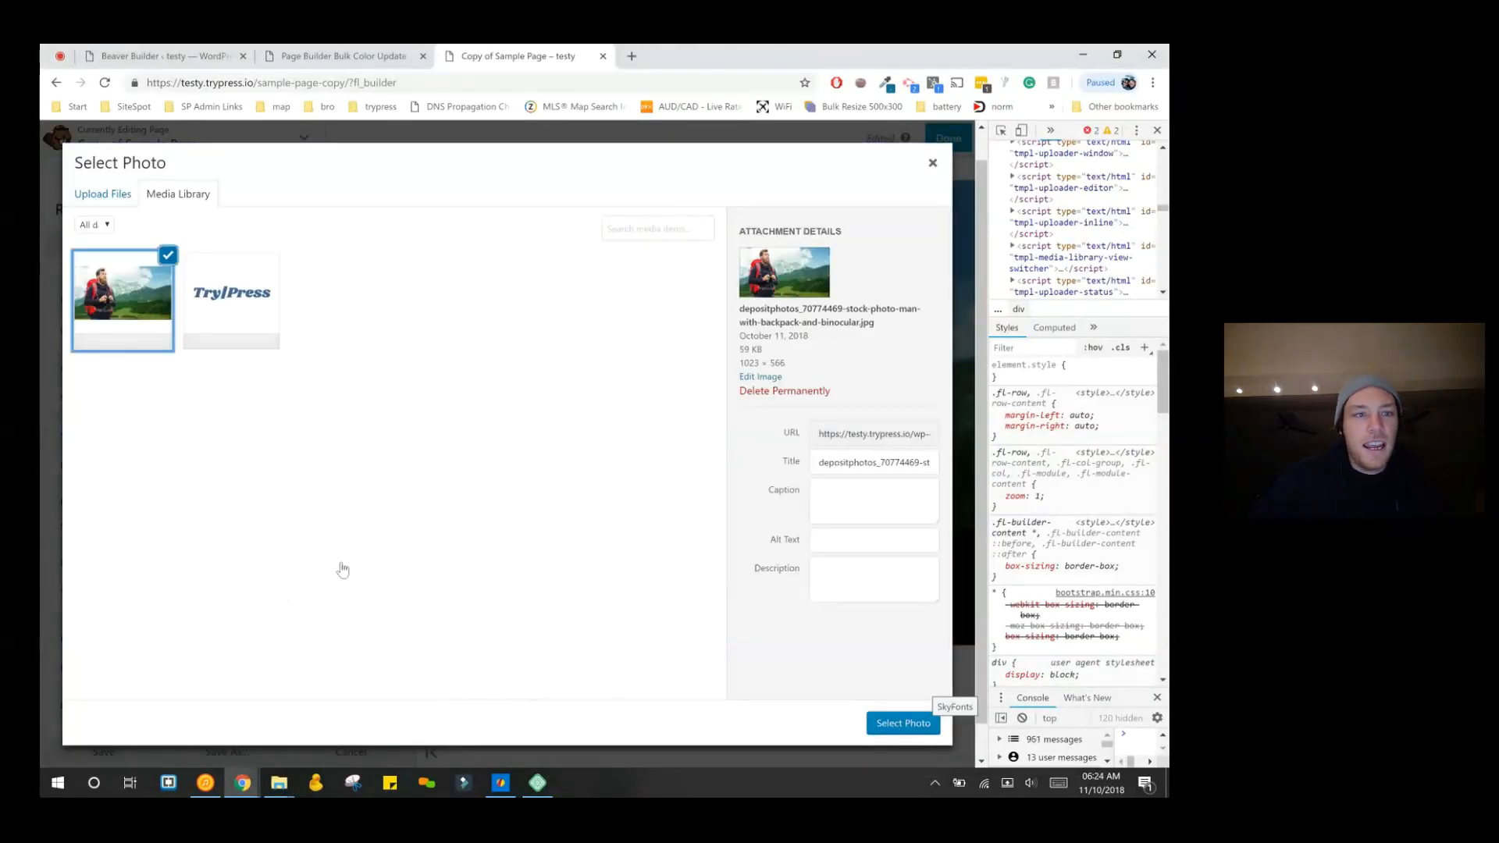
{"action": "left_click", "coordinate": [102, 193]}
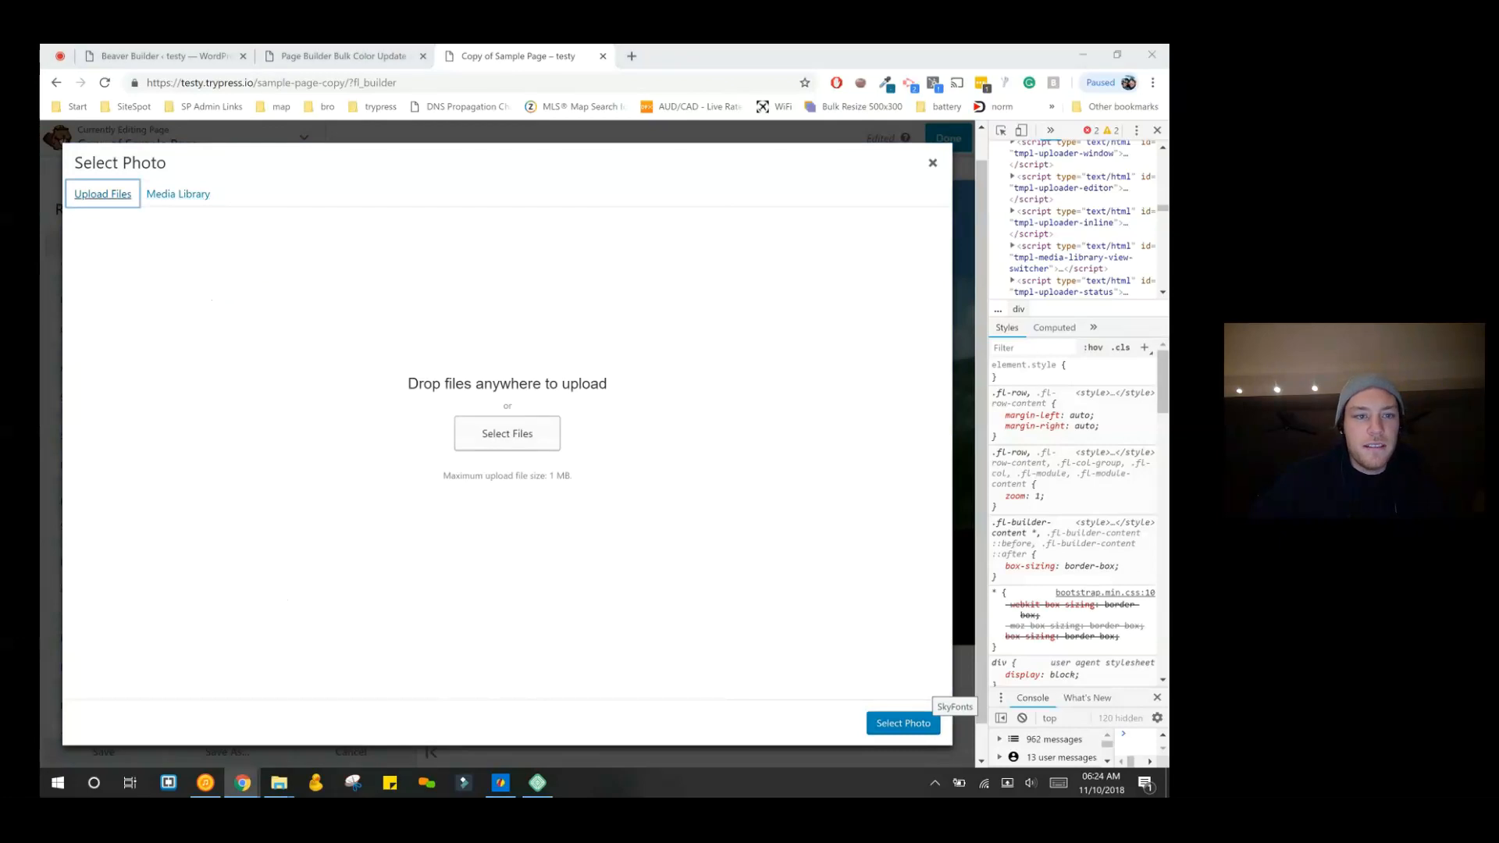
{"action": "left_click", "coordinate": [506, 433]}
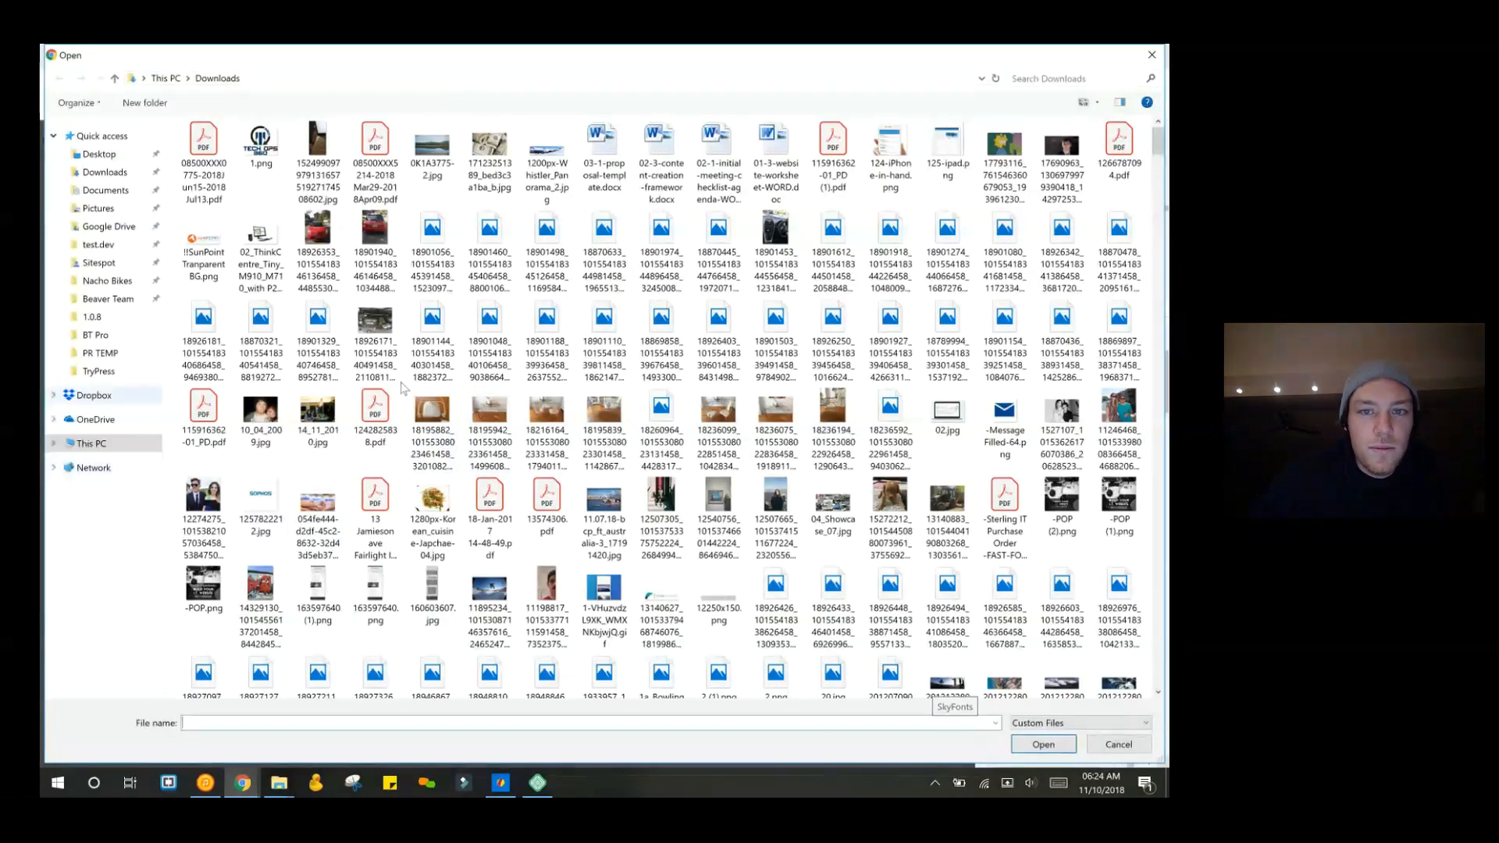
{"action": "left_click", "coordinate": [432, 152]}
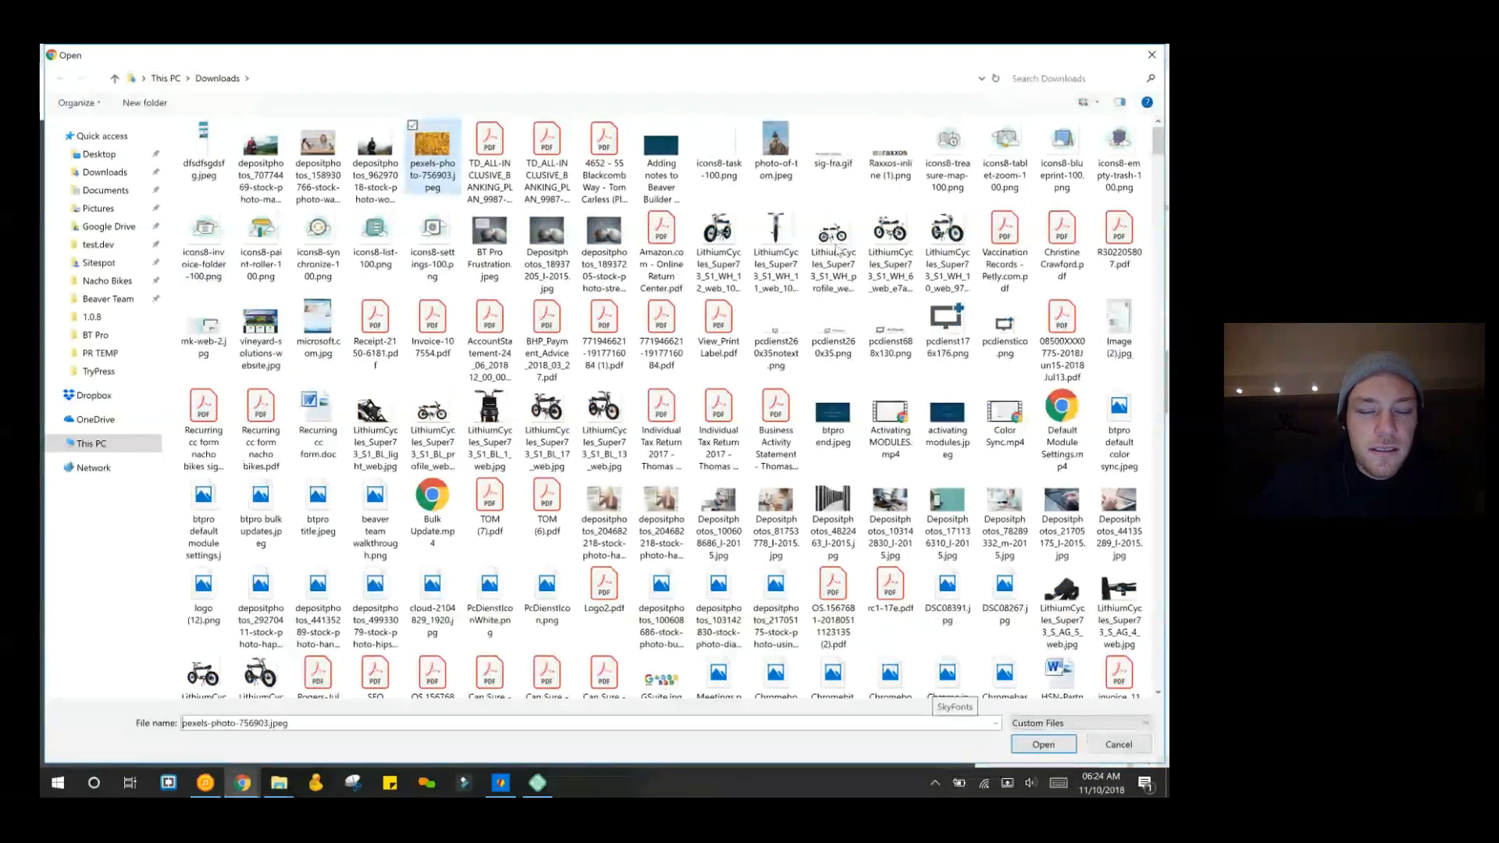
{"action": "double_click", "coordinate": [431, 152]}
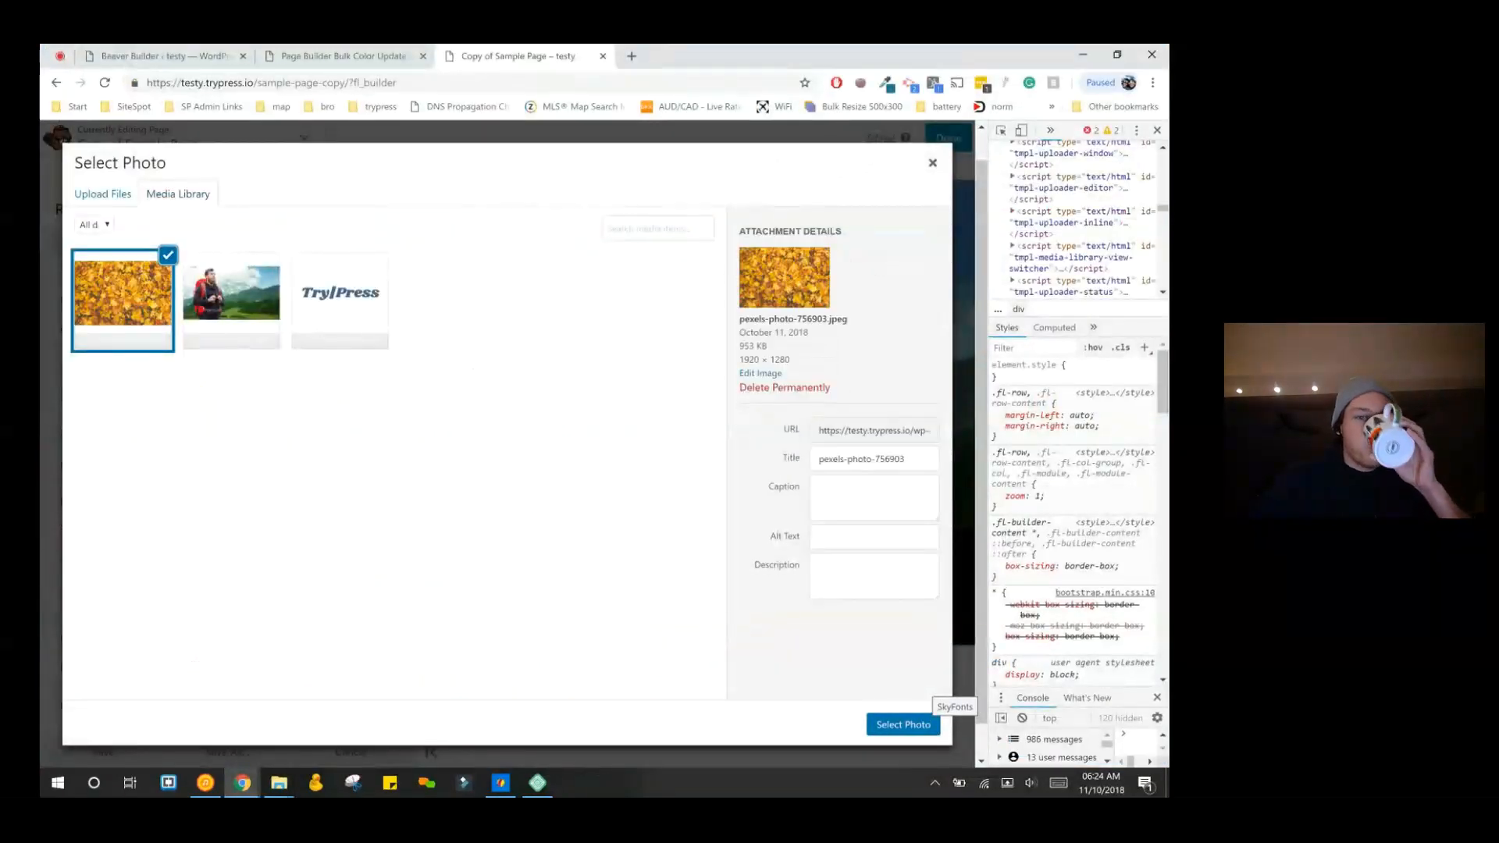
{"action": "left_click", "coordinate": [903, 723]}
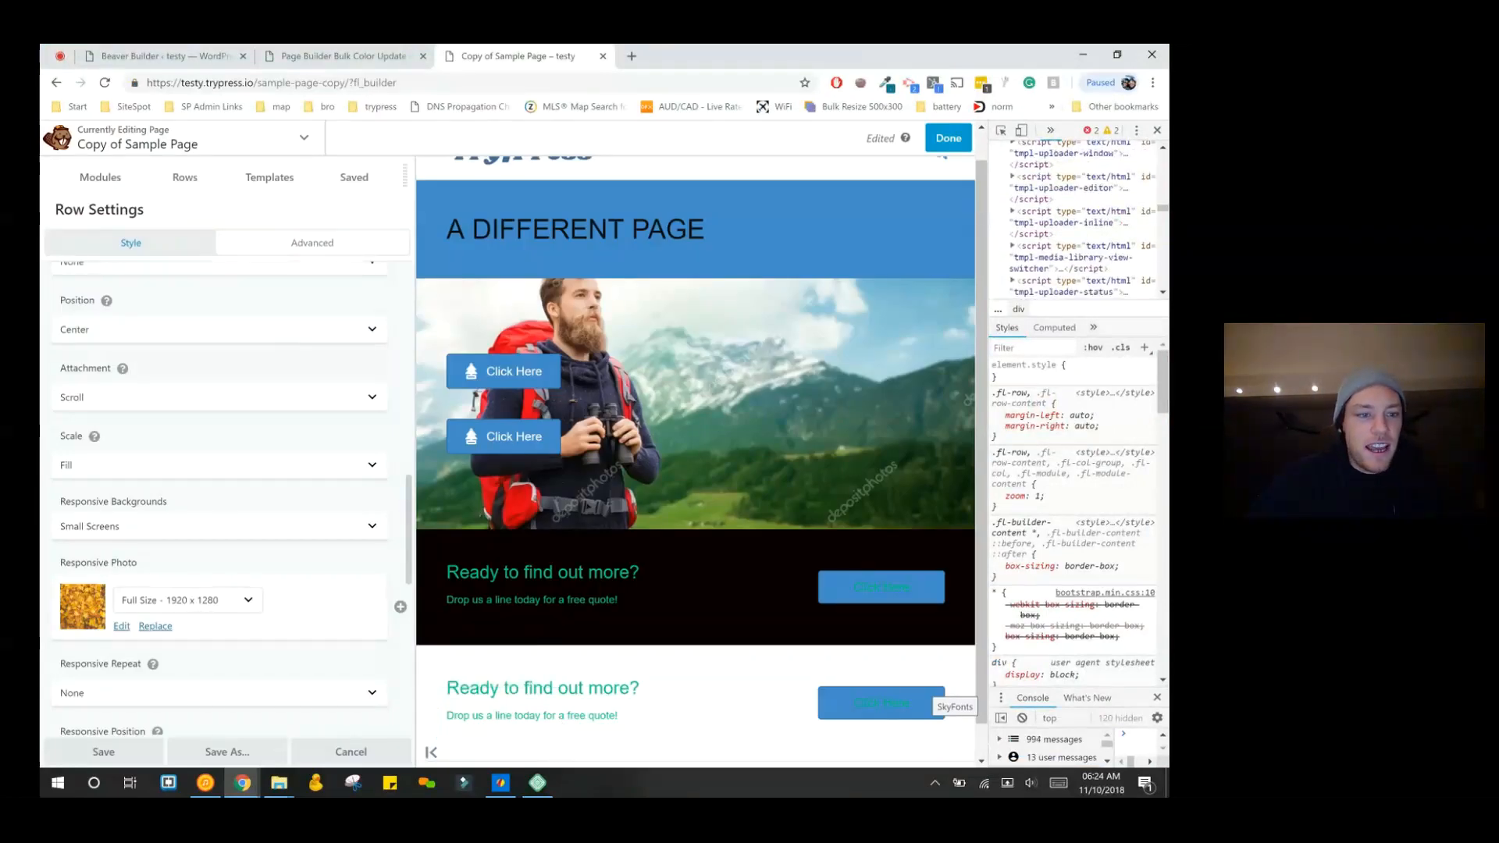
{"action": "scroll", "coordinate": [230, 497], "scroll_direction": "down", "scroll_amount": 1}
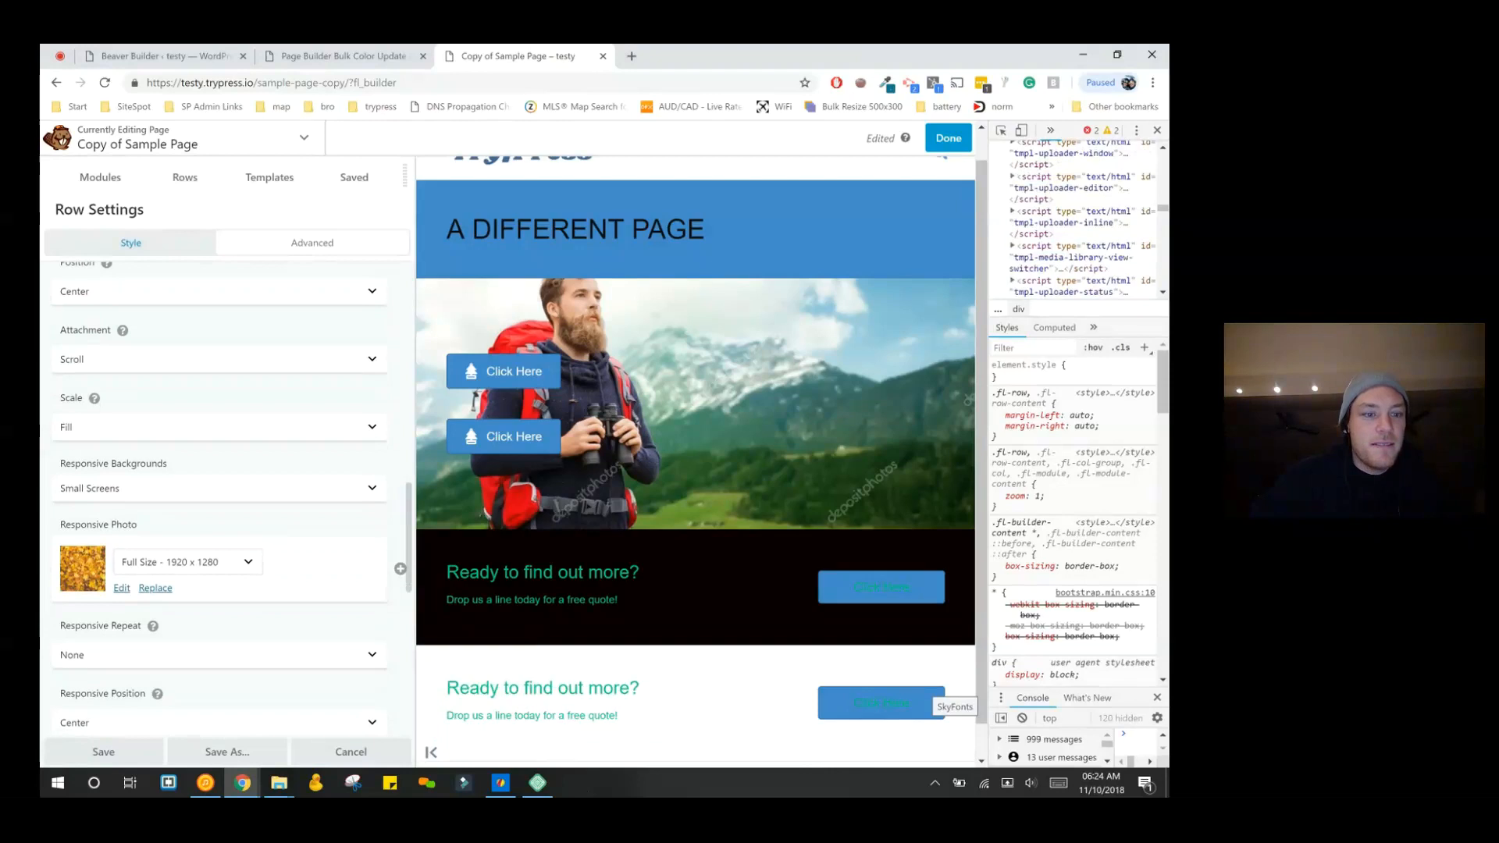
- Preview the photo row at a narrow page width in the editor, then return the page to its wide view
{"action": "scroll", "coordinate": [229, 497], "scroll_direction": "down", "scroll_amount": 1}
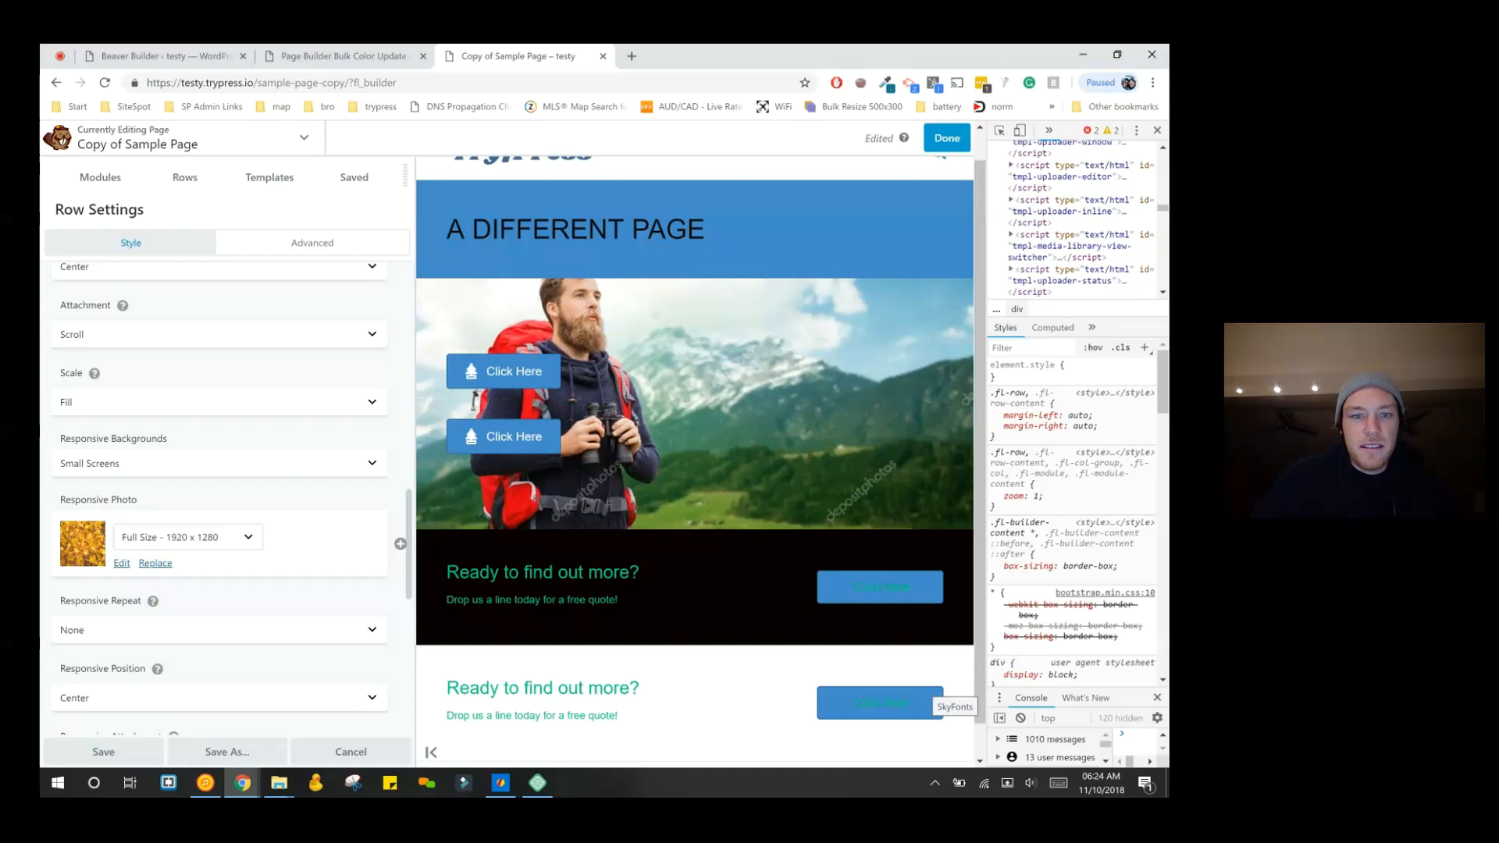
{"action": "left_click_drag", "start_coordinate": [985, 410], "coordinate": [680, 410]}
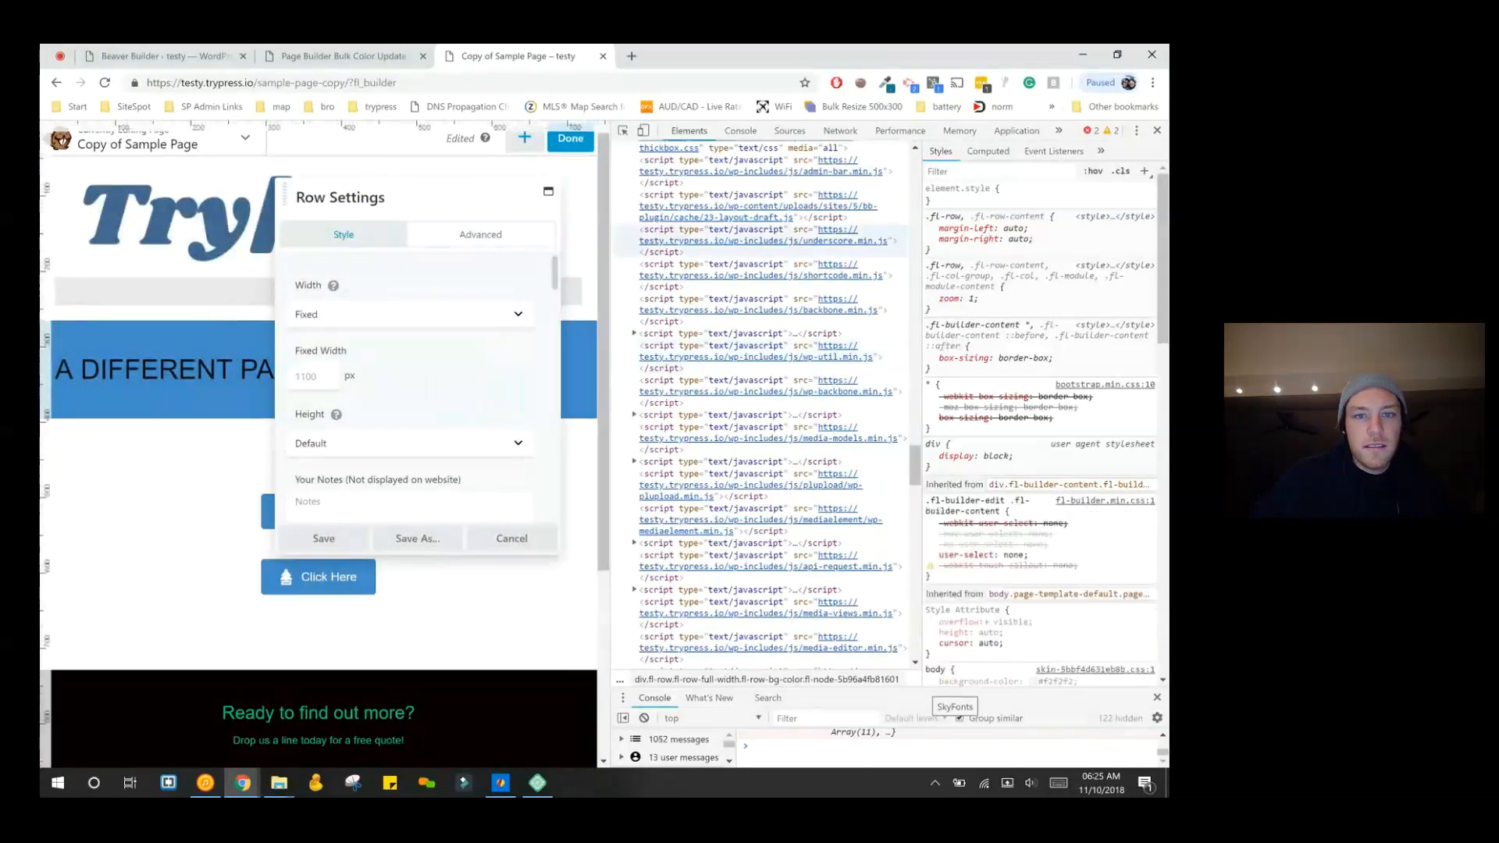
{"action": "left_click_drag", "start_coordinate": [610, 243], "coordinate": [988, 243]}
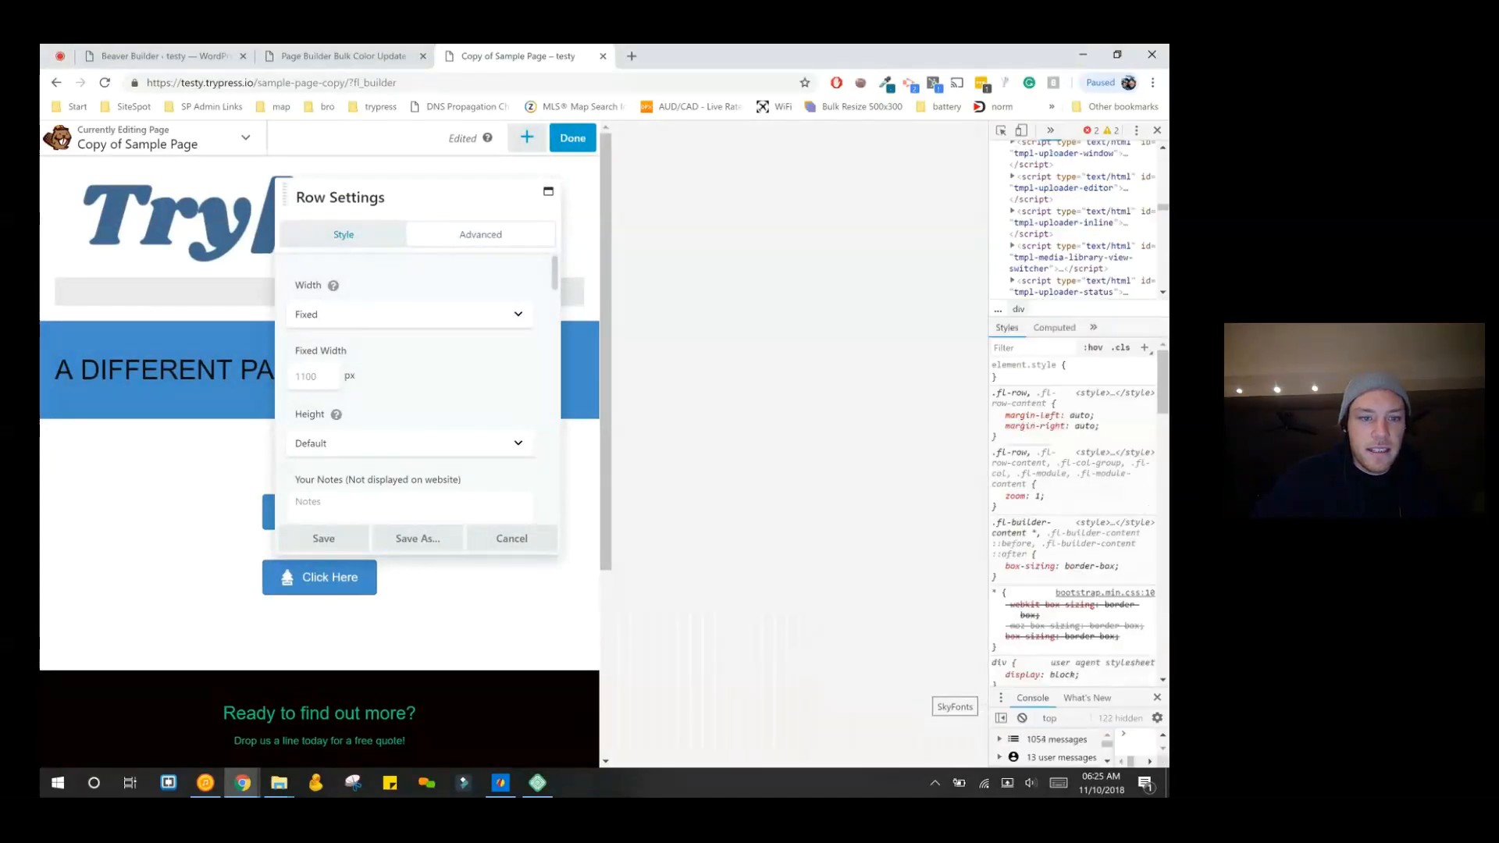
{"action": "scroll", "coordinate": [414, 390], "scroll_direction": "down", "scroll_amount": 8}
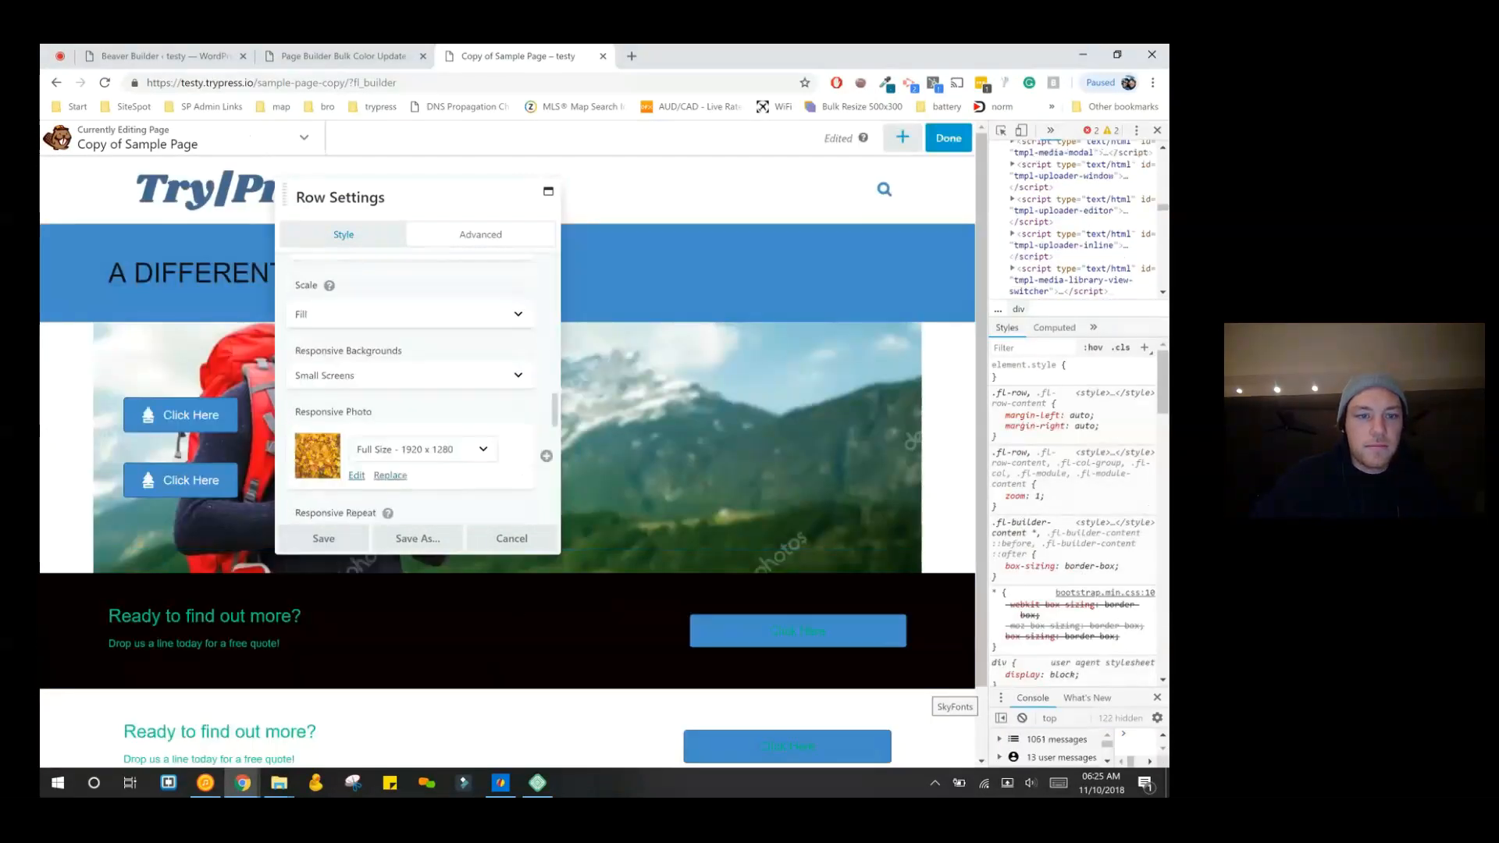
- Save the photo row's settings and publish the page
{"action": "left_click", "coordinate": [323, 538]}
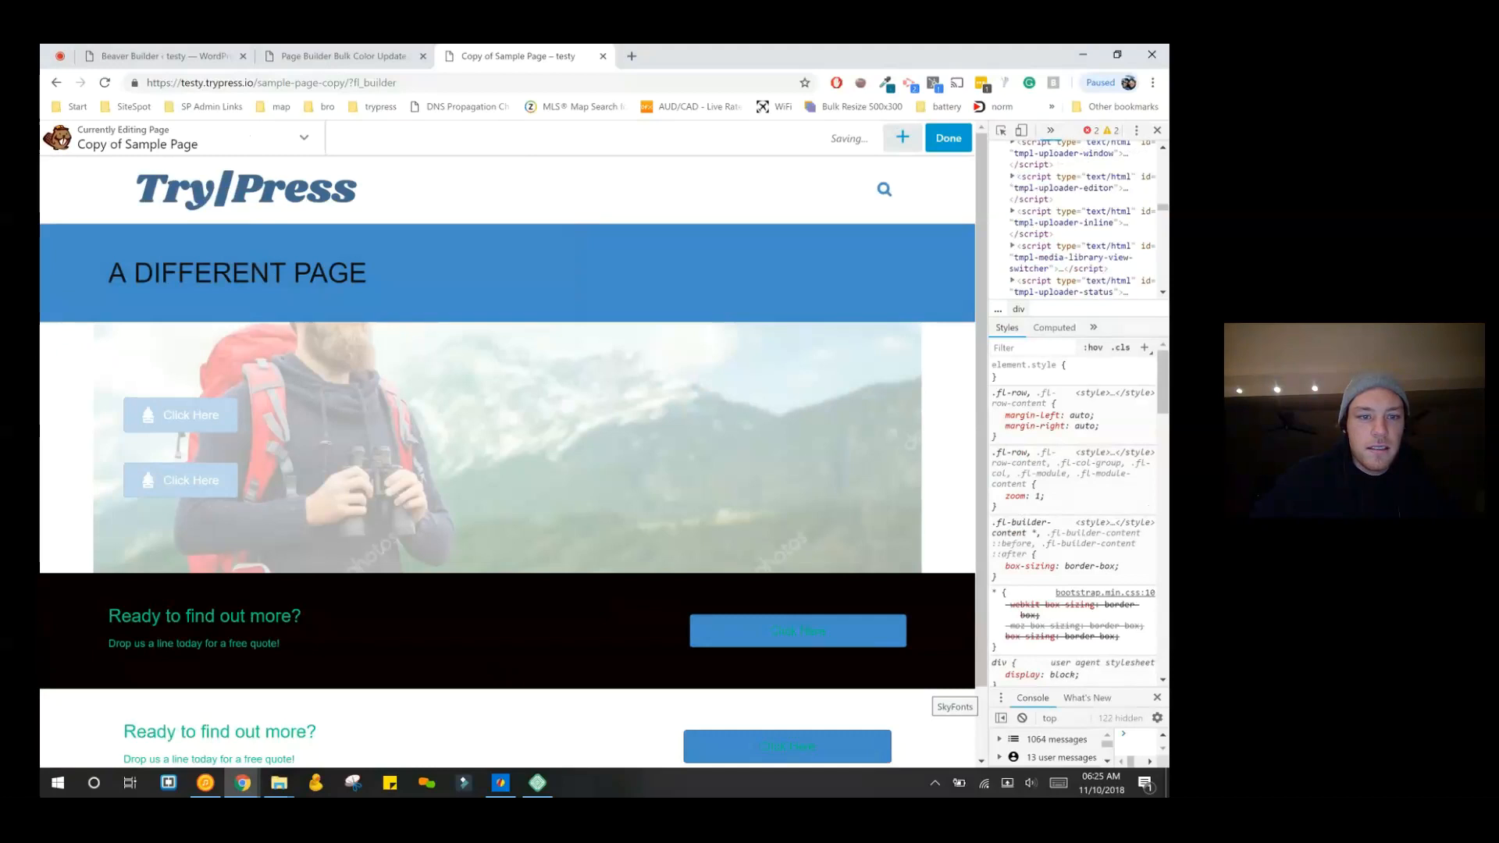
{"action": "left_click", "coordinate": [948, 139]}
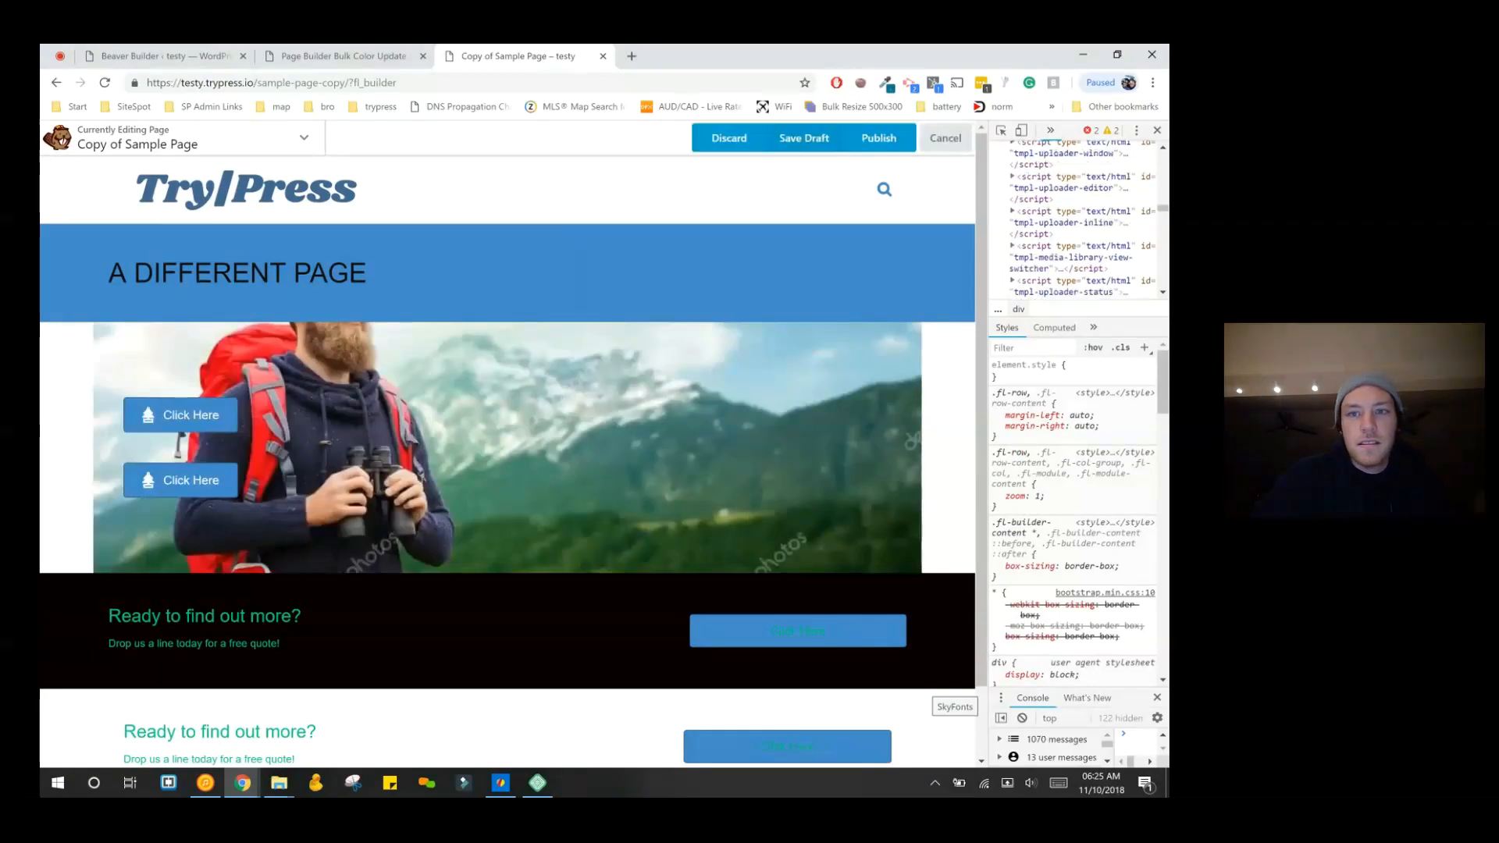
{"action": "left_click", "coordinate": [876, 138]}
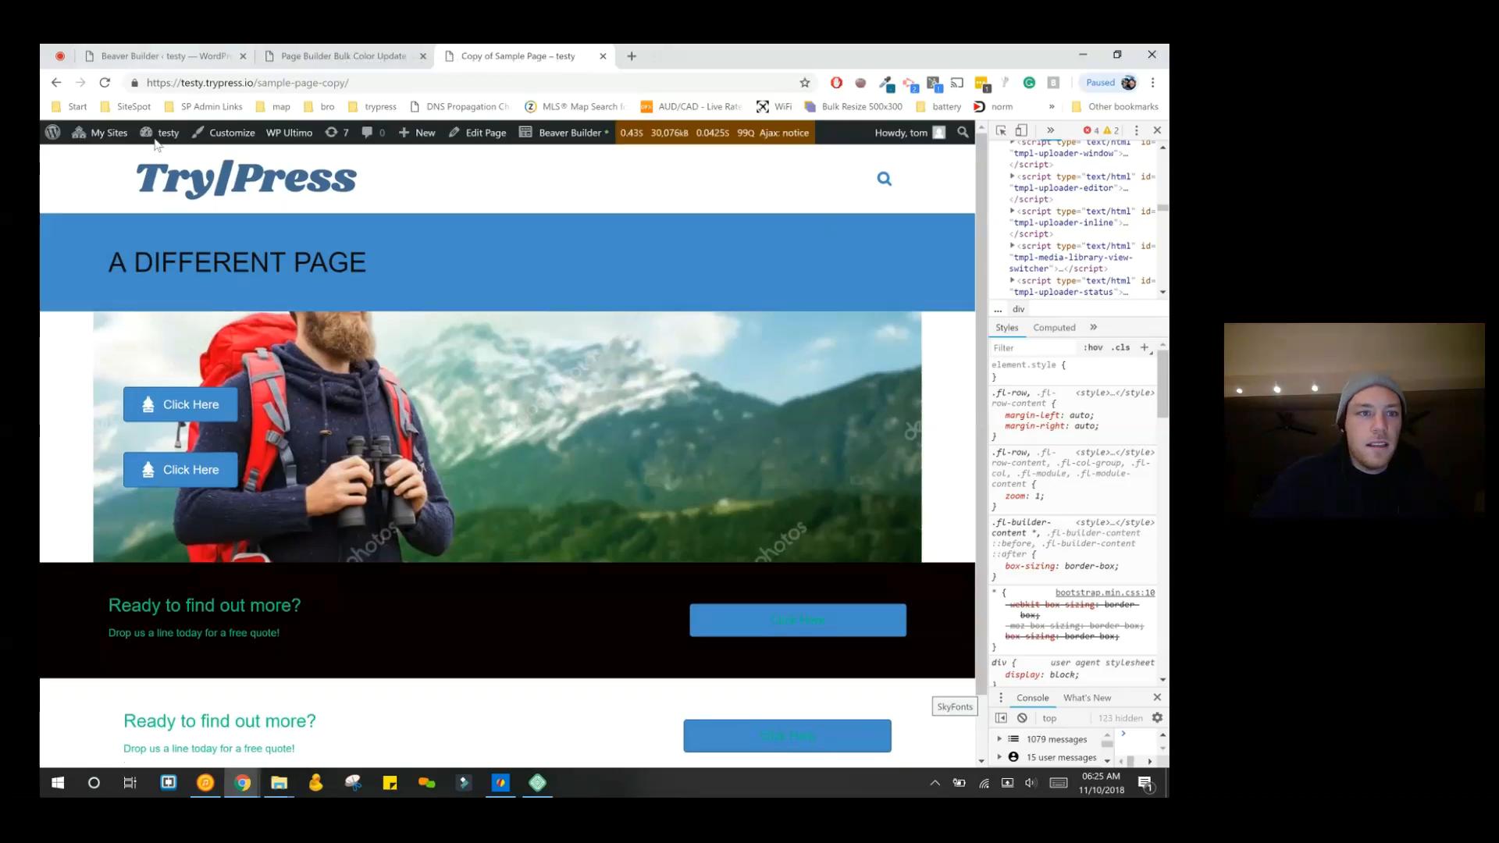
- Reload the published page and compare the photo row's background at narrow and wide page widths
{"action": "right_click", "coordinate": [105, 83]}
{"action": "left_click", "coordinate": [162, 141]}
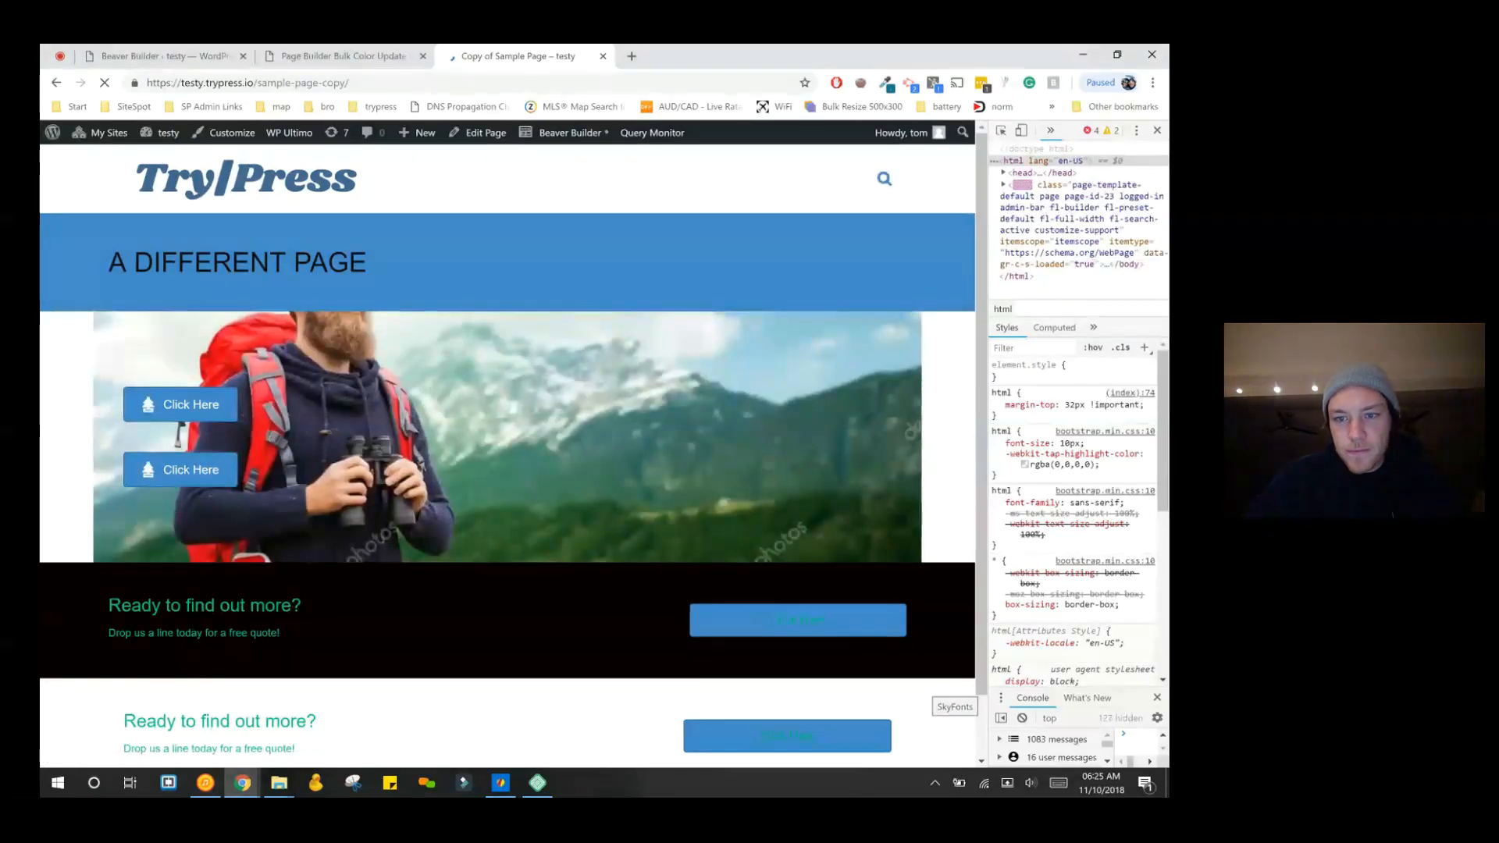
{"action": "left_click_drag", "start_coordinate": [988, 242], "coordinate": [876, 241]}
{"action": "left_click_drag", "start_coordinate": [876, 406], "coordinate": [366, 406]}
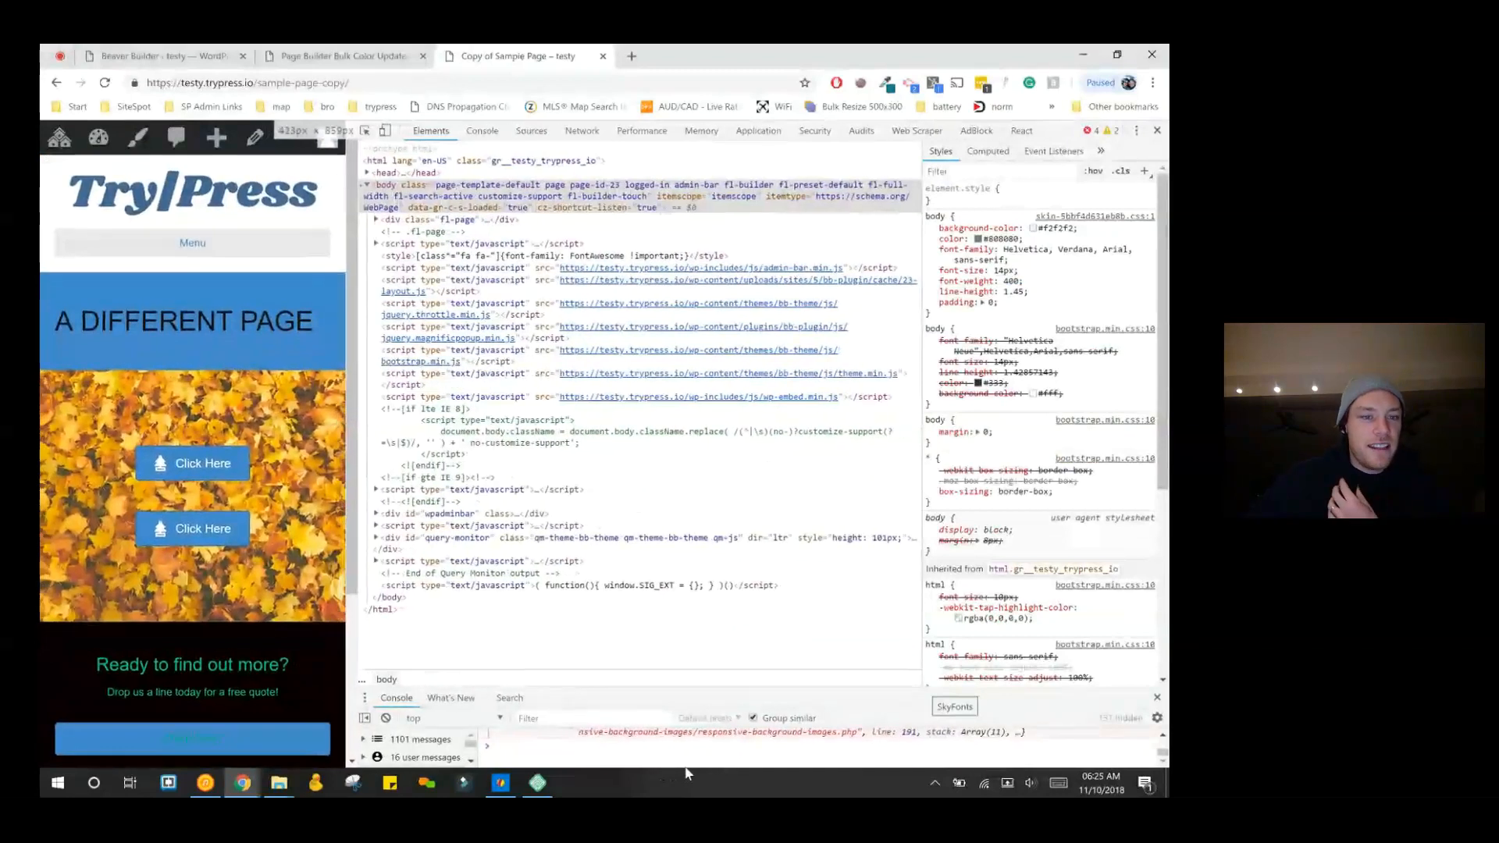
{"action": "left_click_drag", "start_coordinate": [356, 406], "coordinate": [894, 406]}
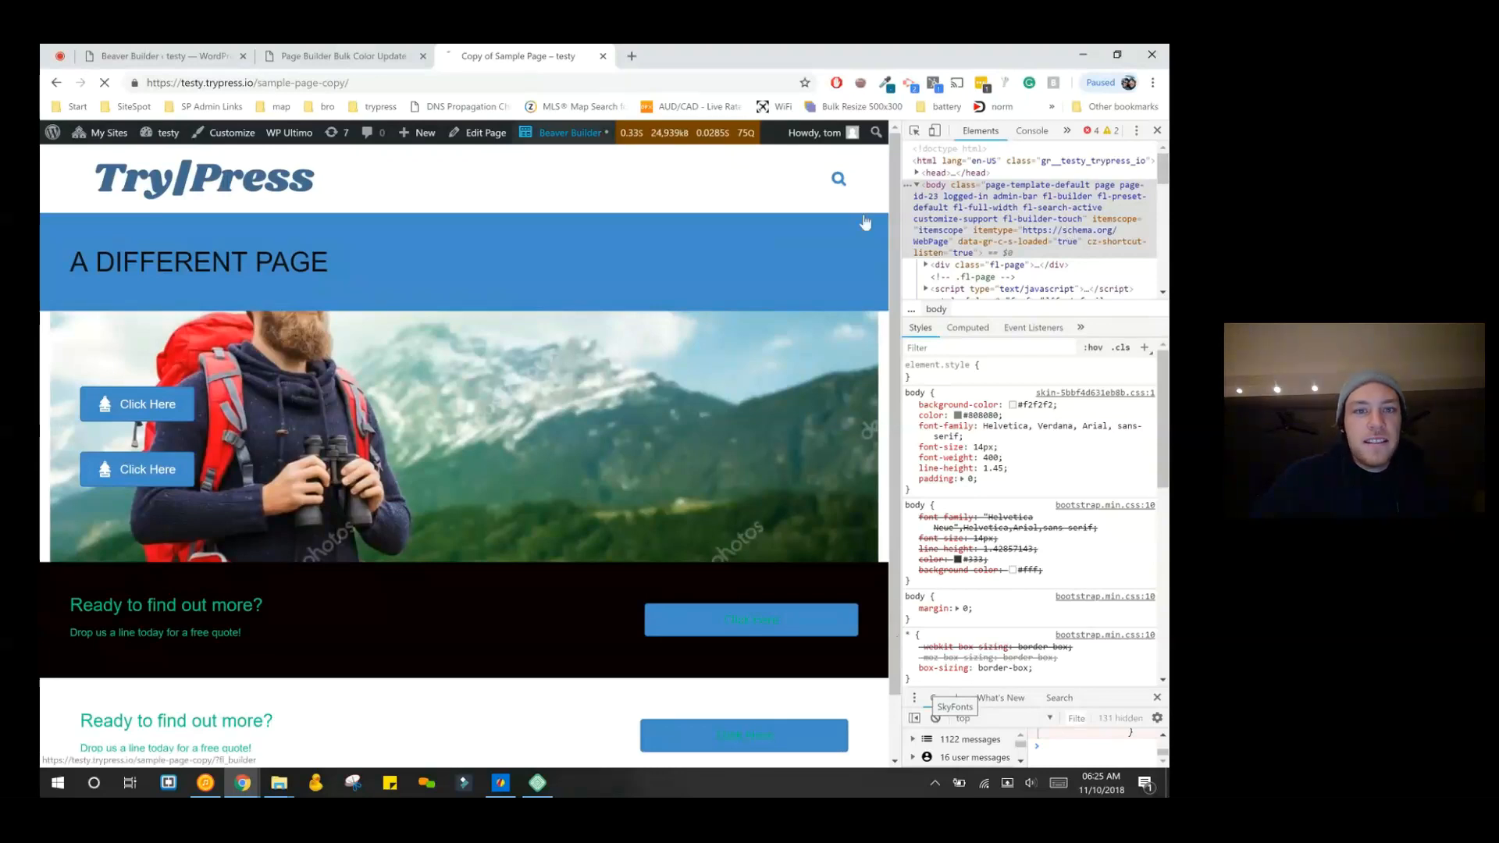
- Reopen the page in Beaver Builder and delete the black "Ready to find out more?" row below the photo row
{"action": "left_click", "coordinate": [573, 132]}
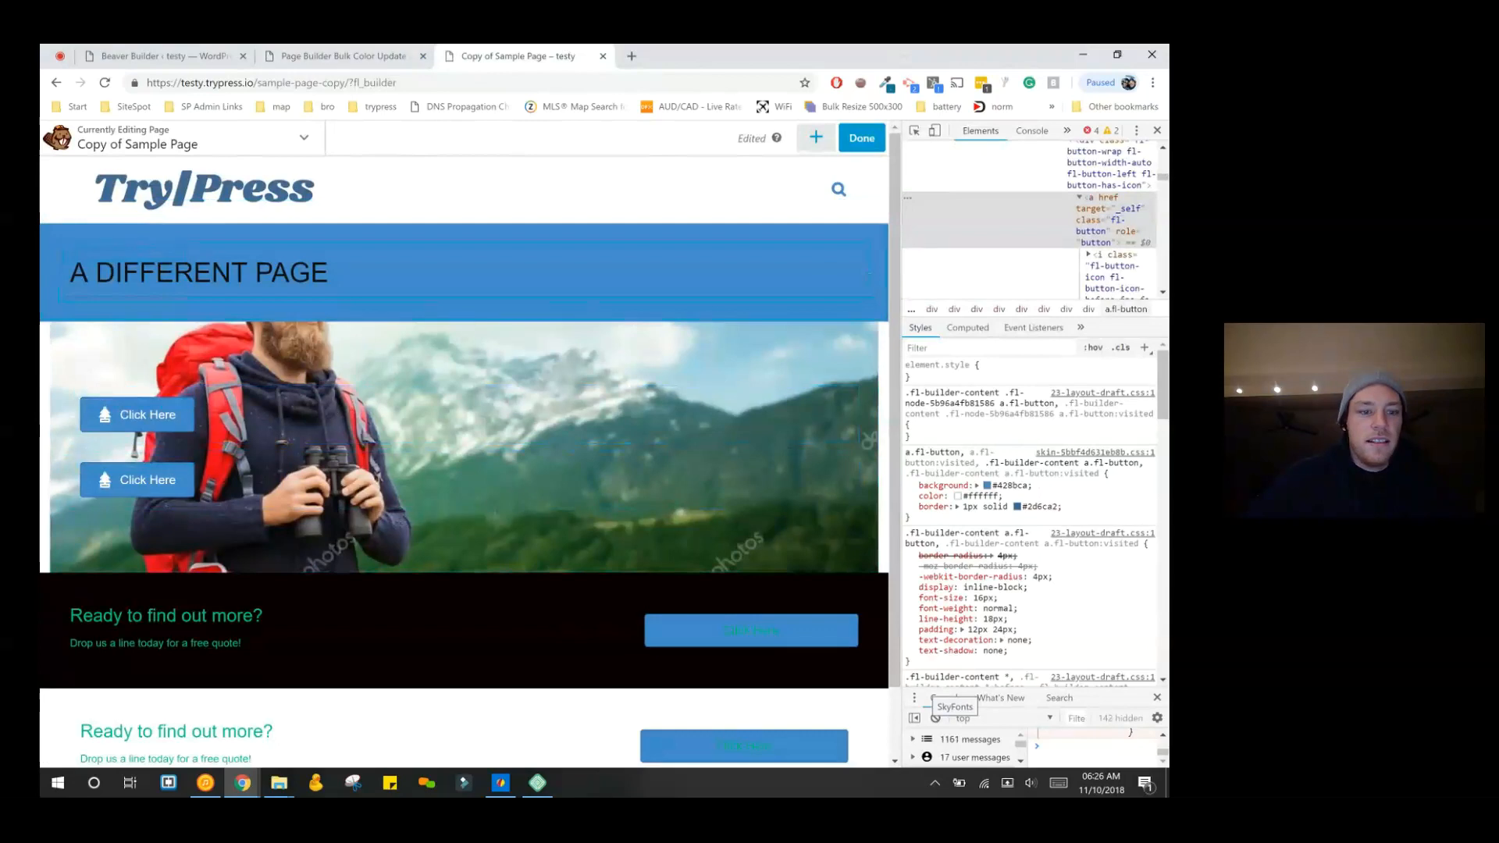
{"action": "left_click", "coordinate": [153, 559]}
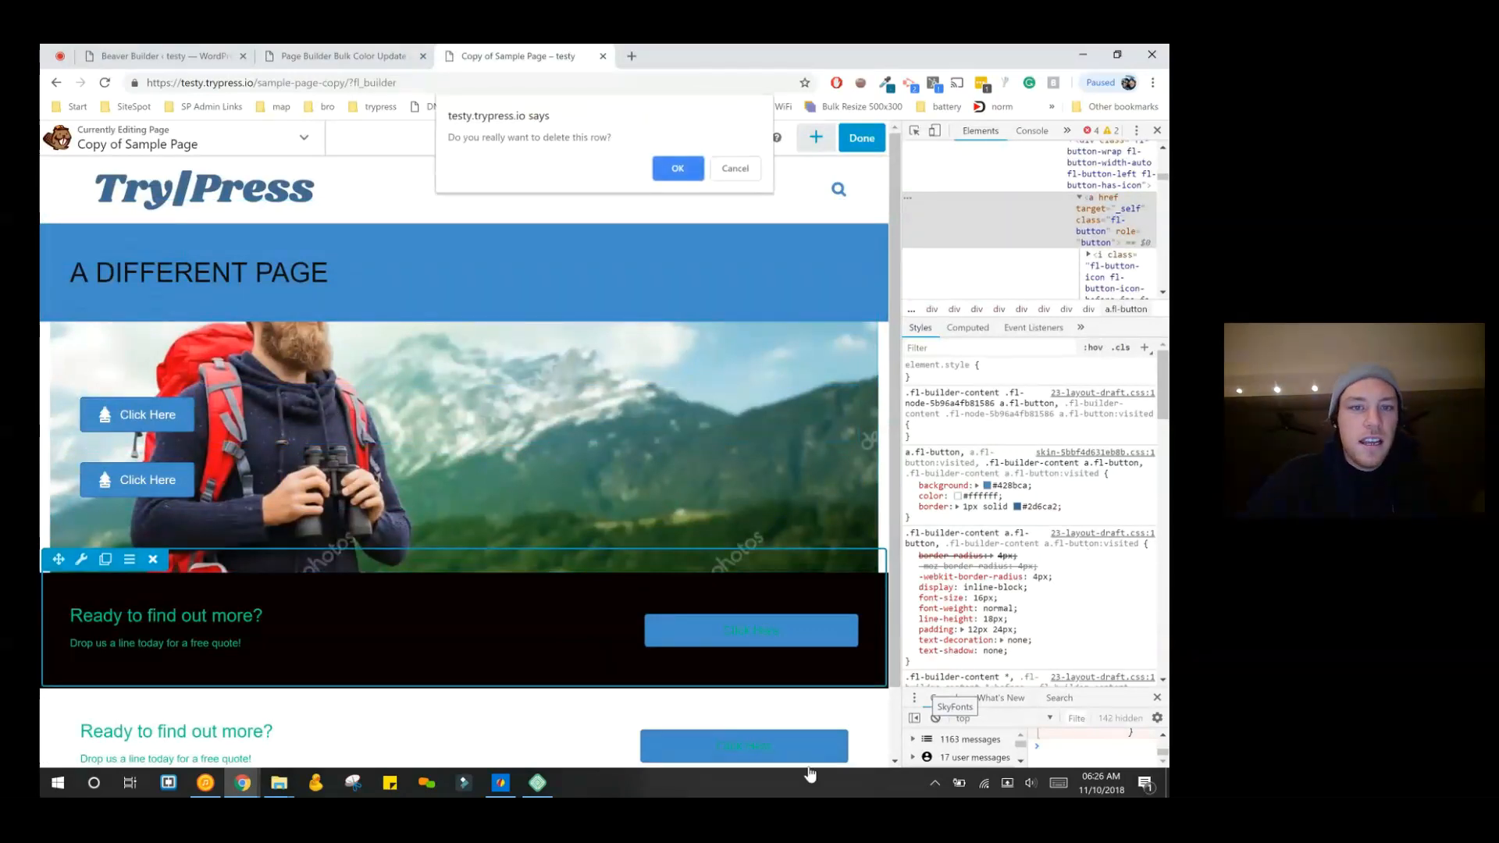
{"action": "key", "text": "Return"}
- Highlight the SVG backgrounds module in the Beaver Builder developer settings and close the Page Builder Bulk Color Update browser tab
{"action": "left_click", "coordinate": [156, 55]}
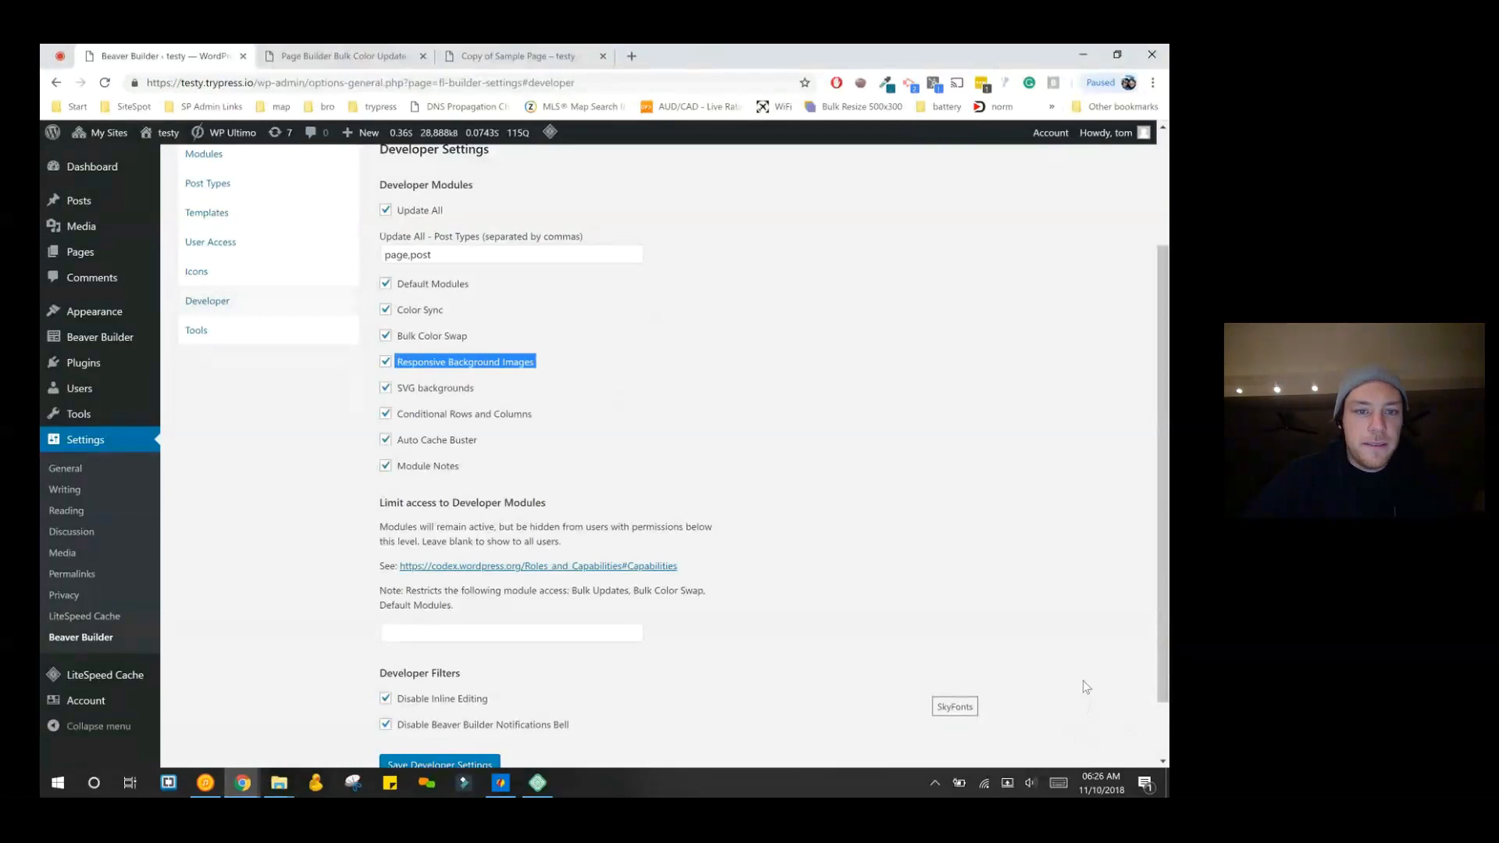
{"action": "left_click", "coordinate": [1086, 687]}
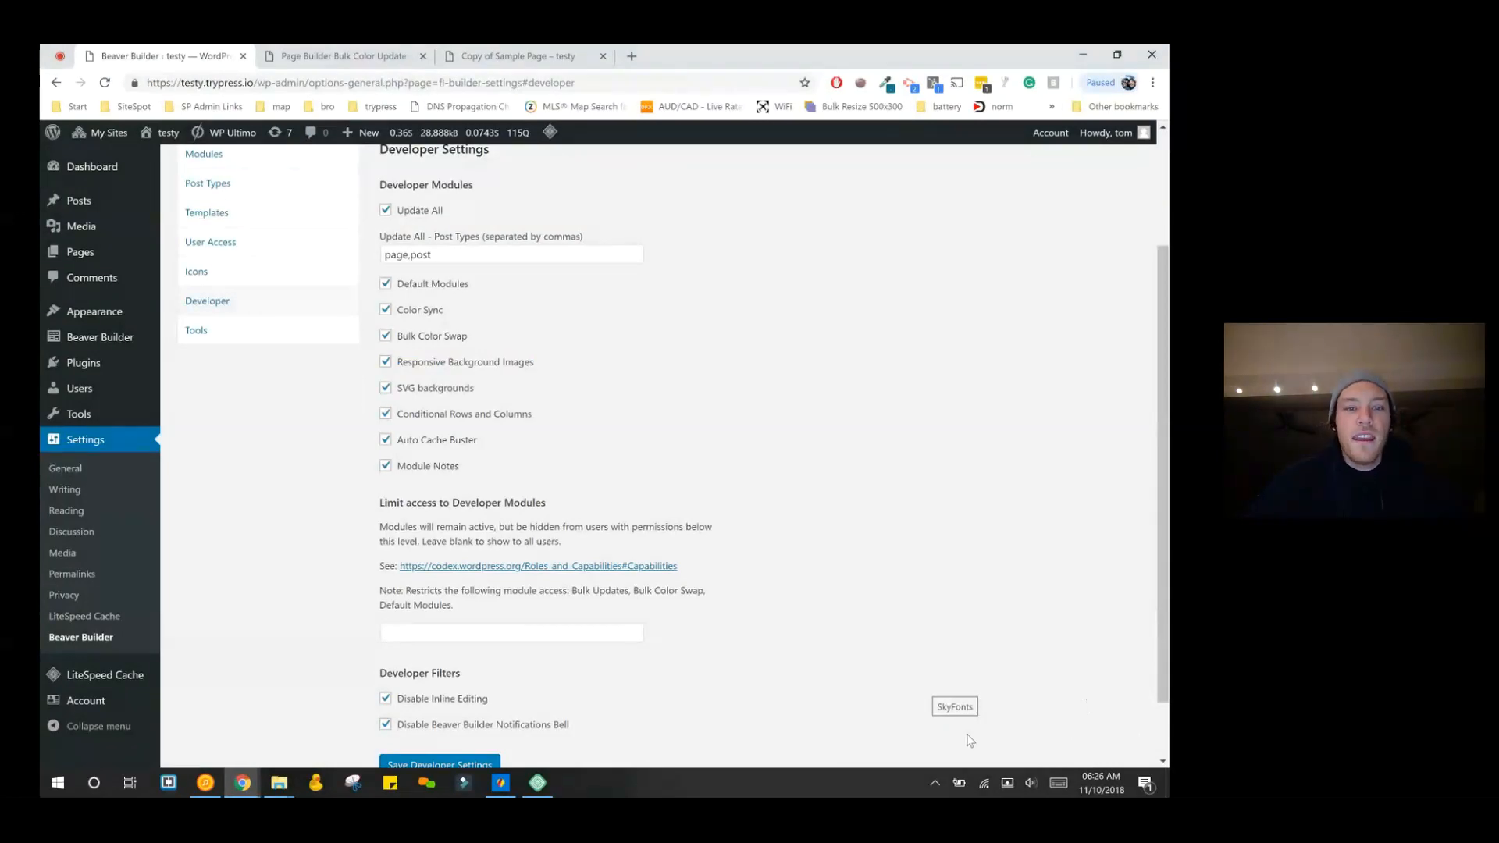
{"action": "left_click_drag", "start_coordinate": [496, 388], "coordinate": [397, 388]}
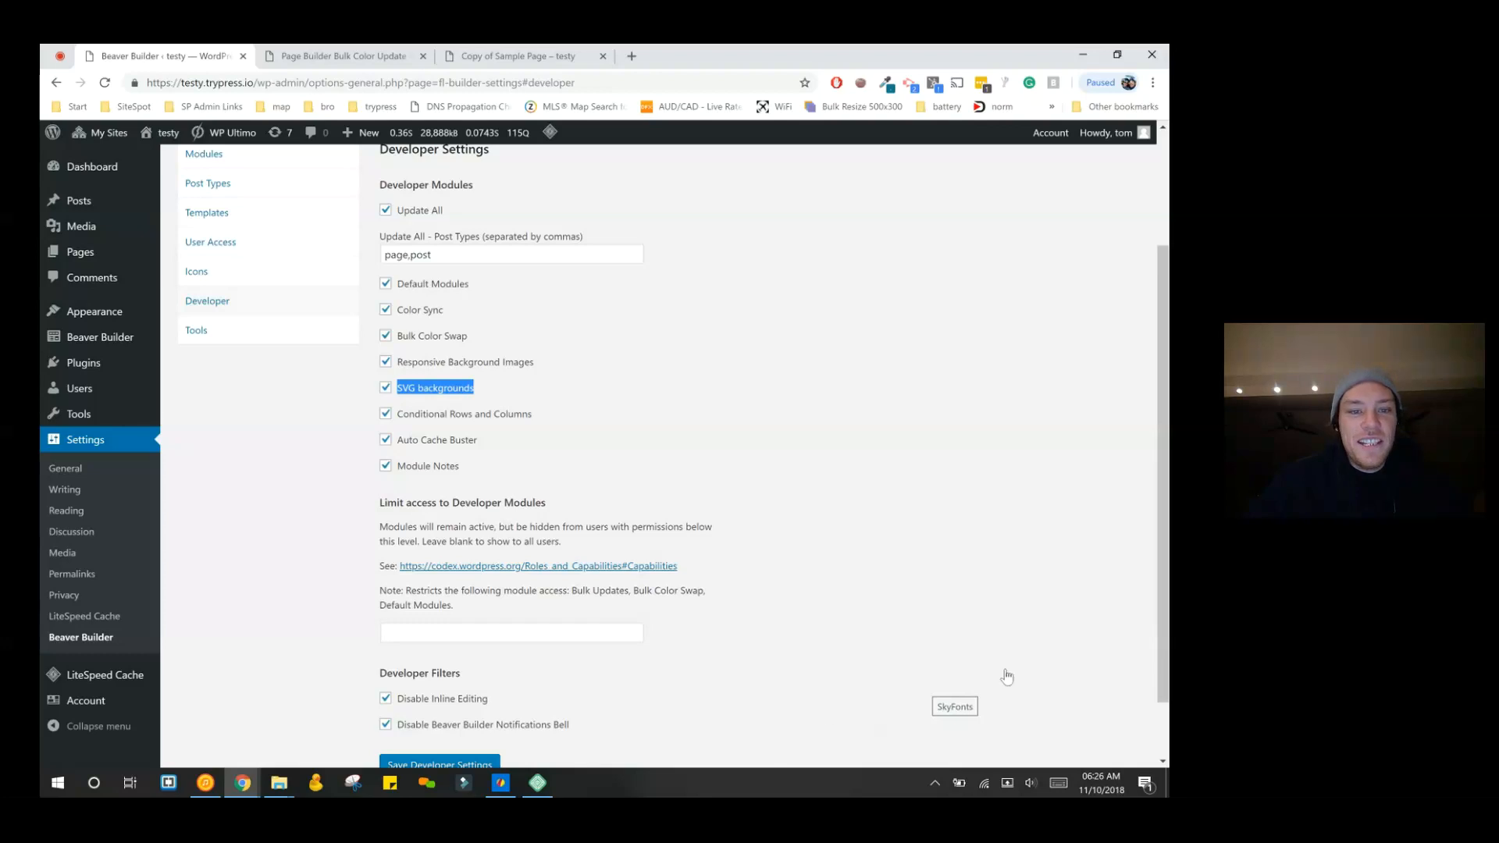
{"action": "key", "text": "ctrl+Tab"}
{"action": "key", "text": "ctrl+Tab"}
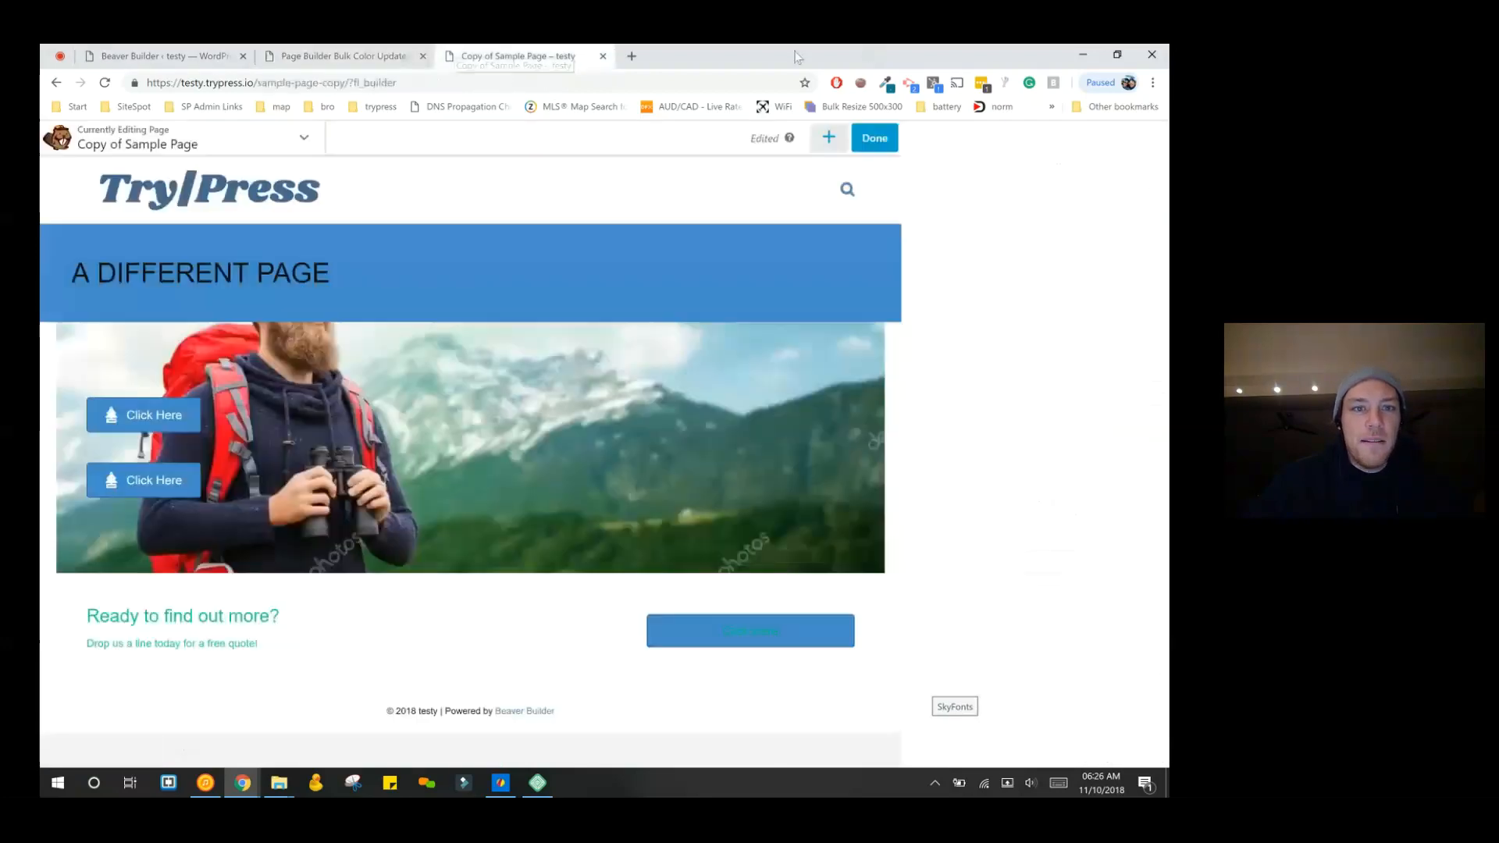
{"action": "left_click", "coordinate": [422, 55]}
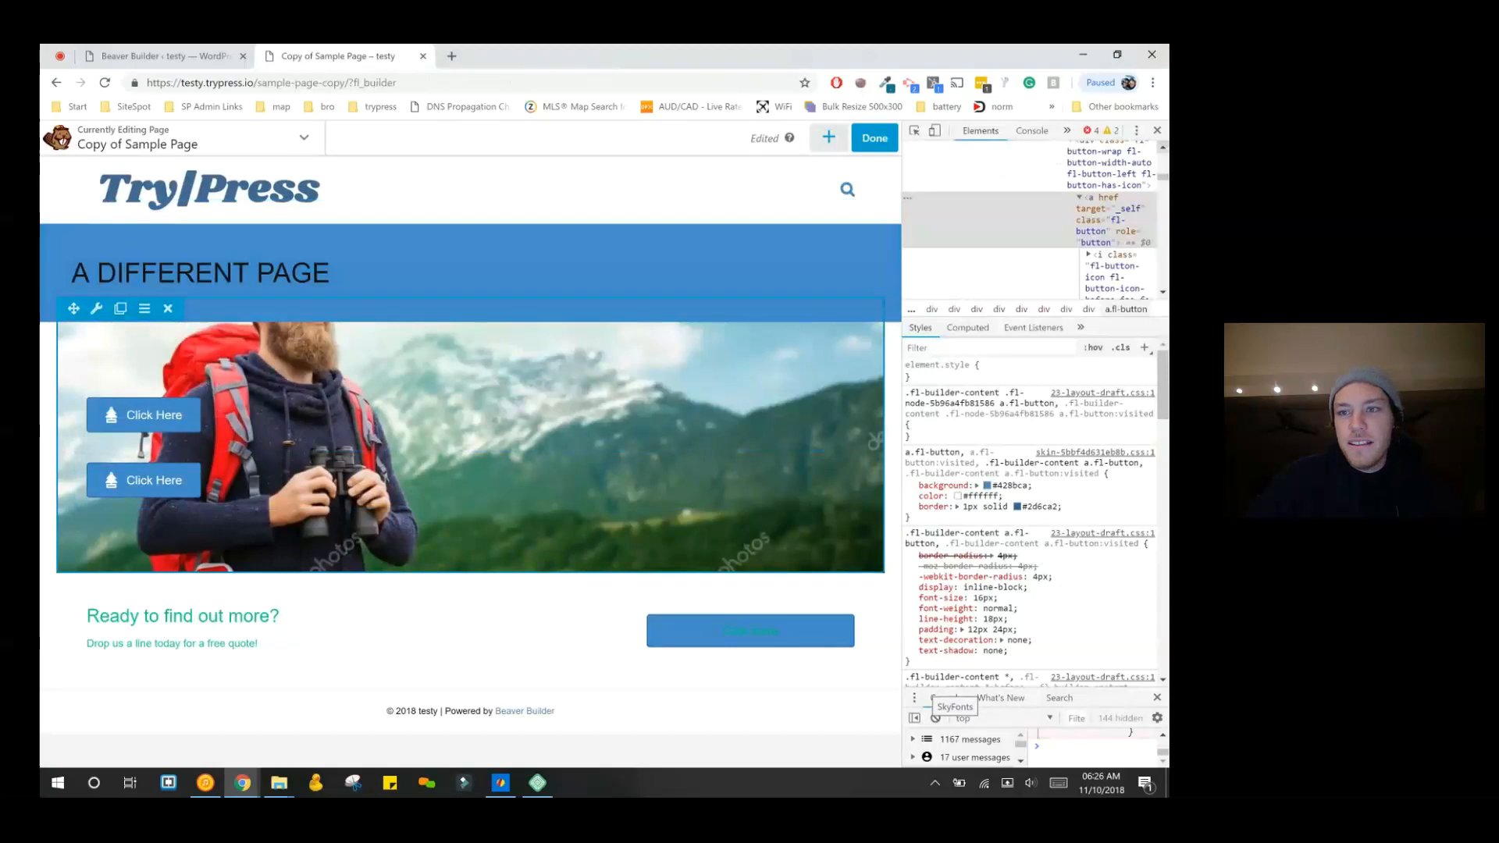
- Dock the photo row's settings beside the page and set the row's background type to Pattern Background
{"action": "left_click", "coordinate": [96, 308]}
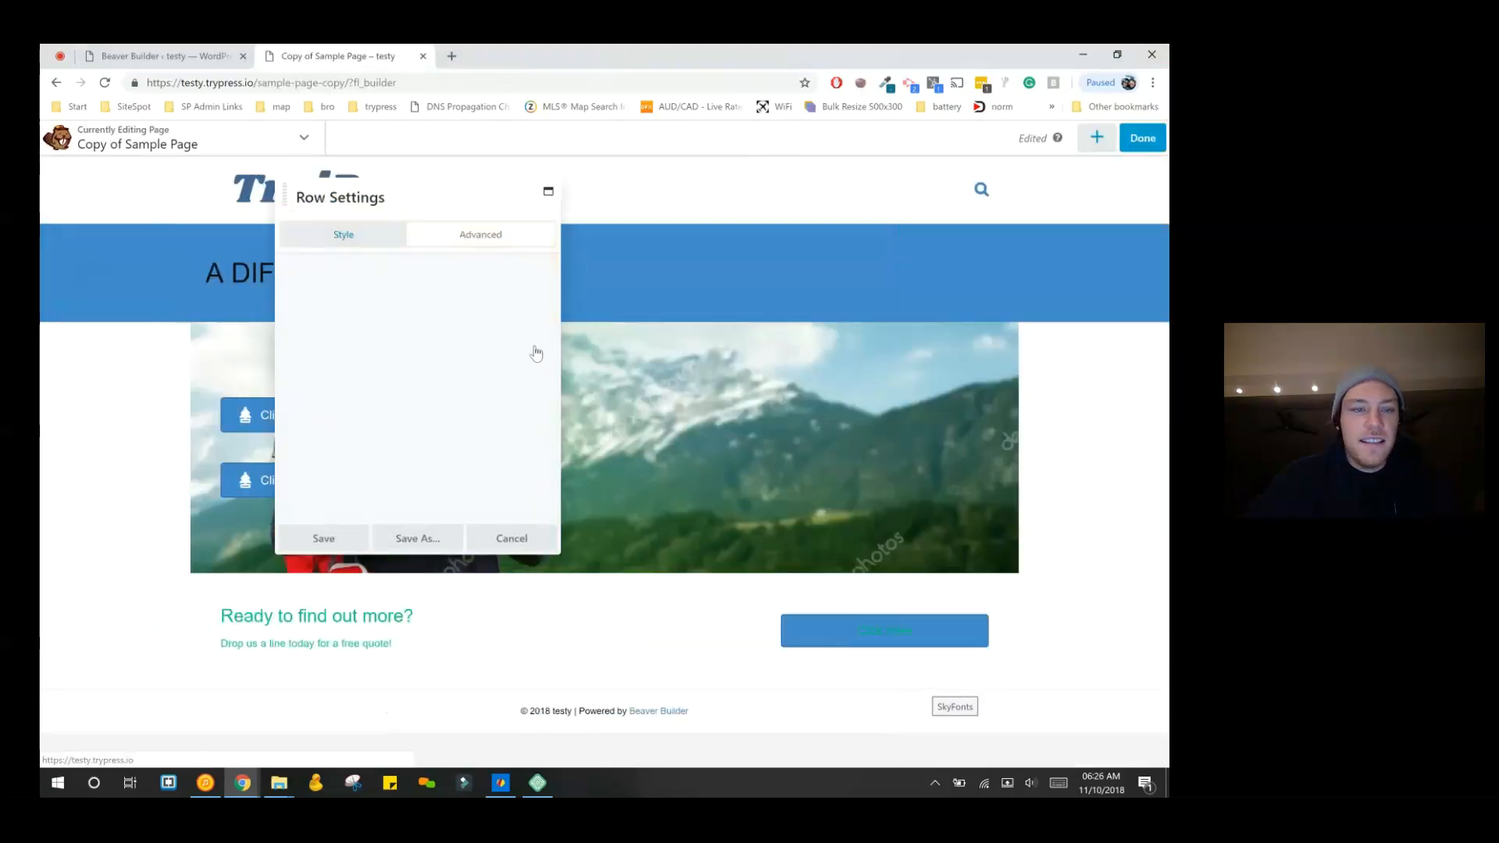
{"action": "left_click_drag", "start_coordinate": [422, 197], "coordinate": [44, 524]}
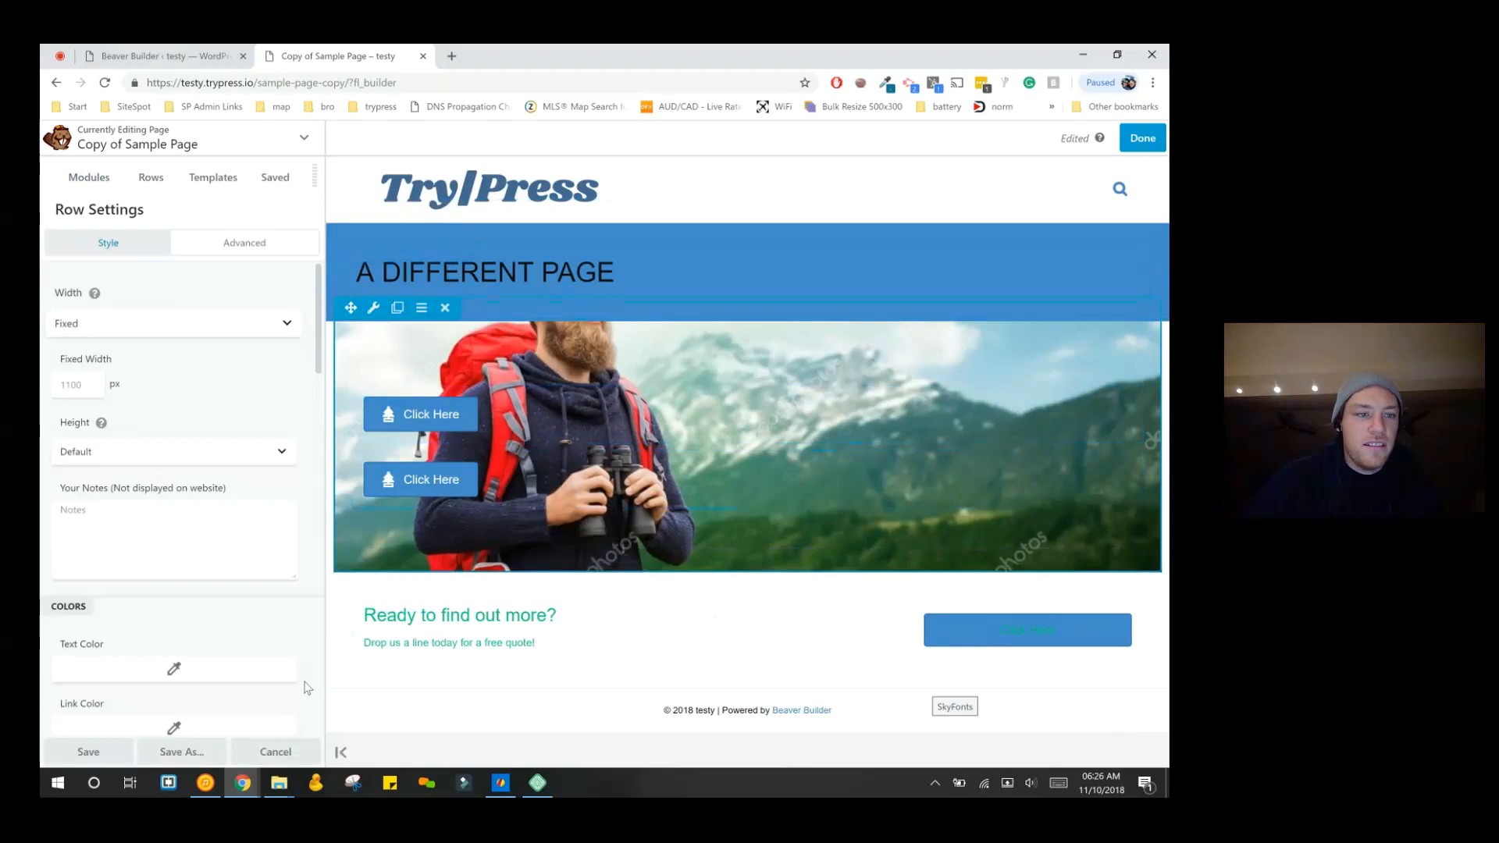
{"action": "scroll", "coordinate": [265, 687], "scroll_direction": "down", "scroll_amount": 3}
{"action": "scroll", "coordinate": [277, 762], "scroll_direction": "down", "scroll_amount": 3}
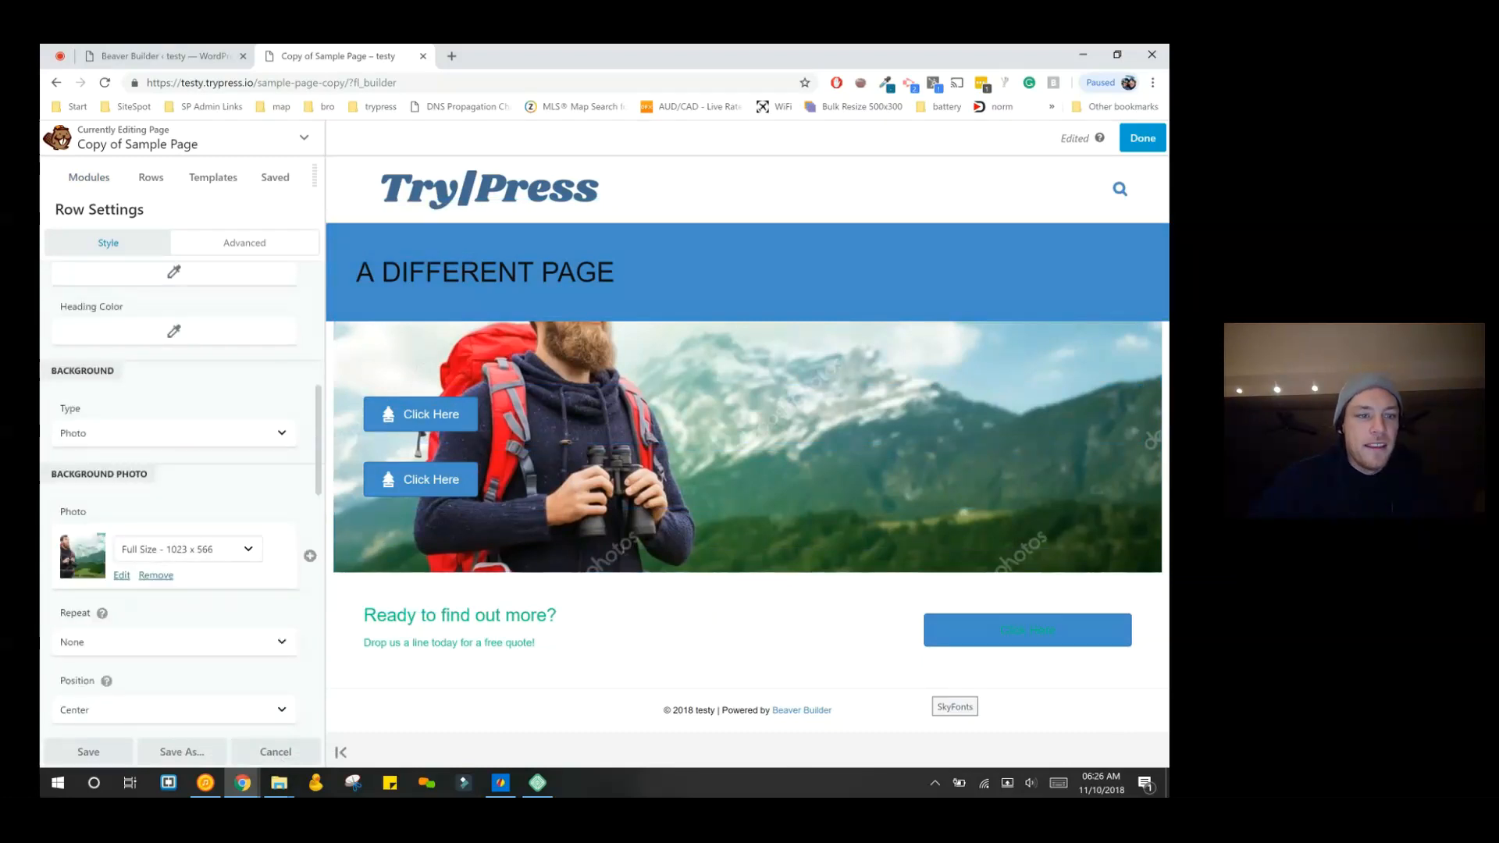
{"action": "left_click", "coordinate": [161, 433]}
{"action": "left_click", "coordinate": [103, 605]}
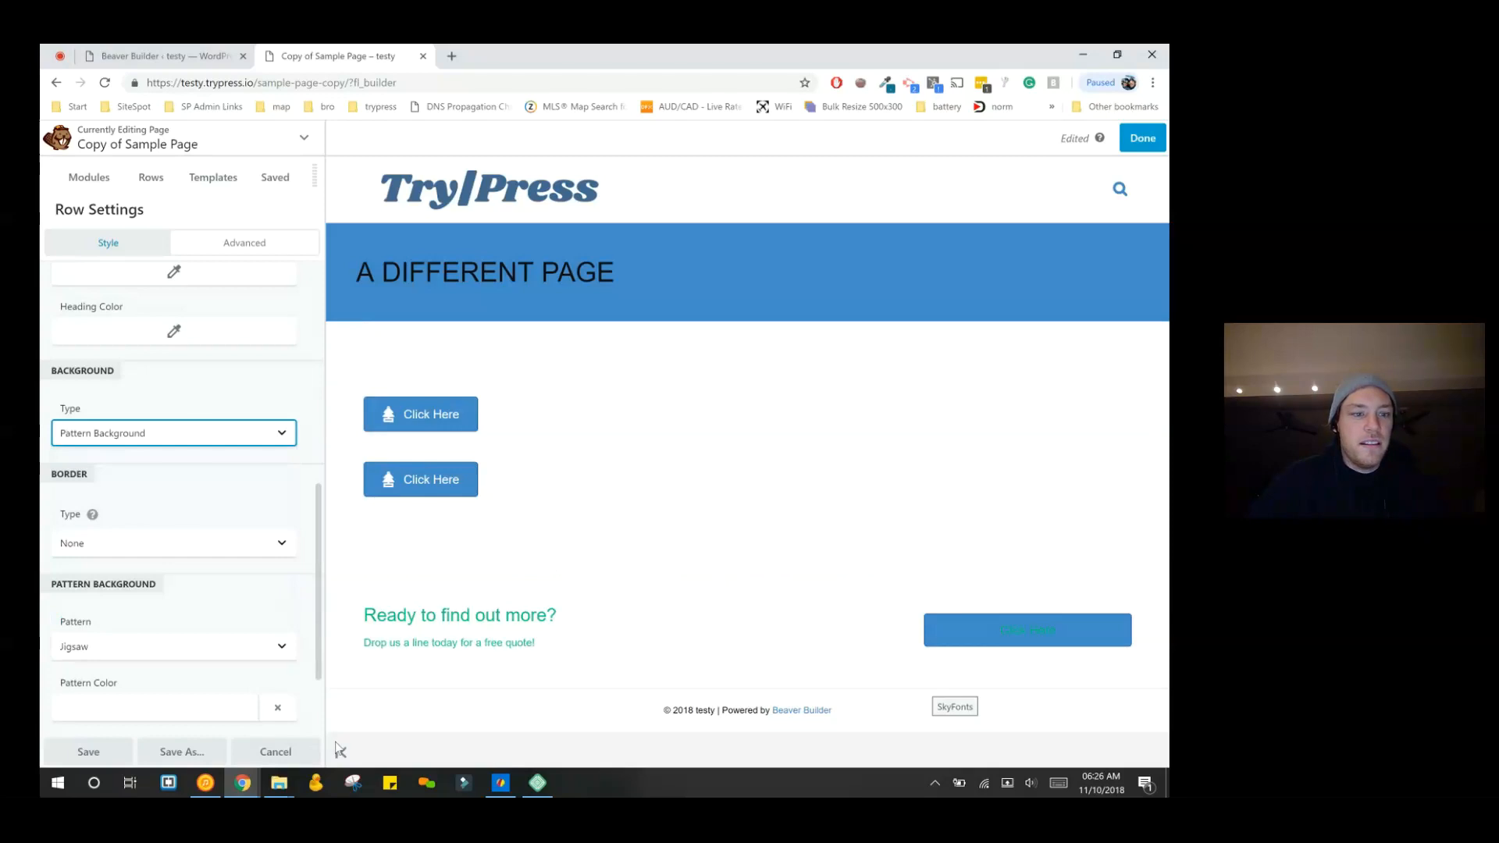
- Set the Jigsaw pattern's color to a light grey
{"action": "scroll", "coordinate": [174, 499], "scroll_direction": "down", "scroll_amount": 1}
{"action": "scroll", "coordinate": [174, 500], "scroll_direction": "up", "scroll_amount": 5}
{"action": "scroll", "coordinate": [174, 500], "scroll_direction": "down", "scroll_amount": 6}
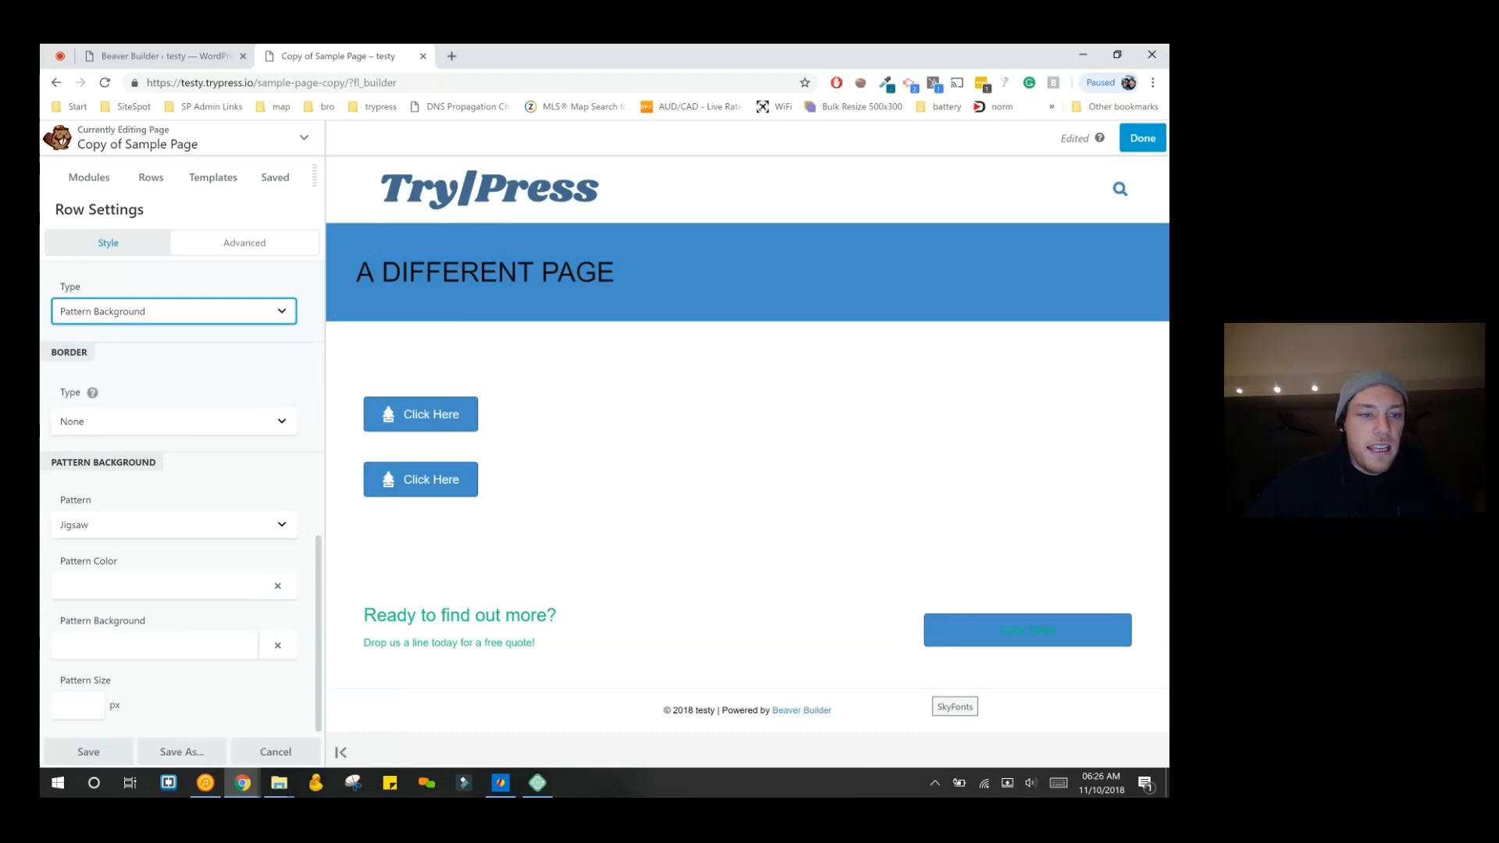
{"action": "left_click", "coordinate": [154, 587]}
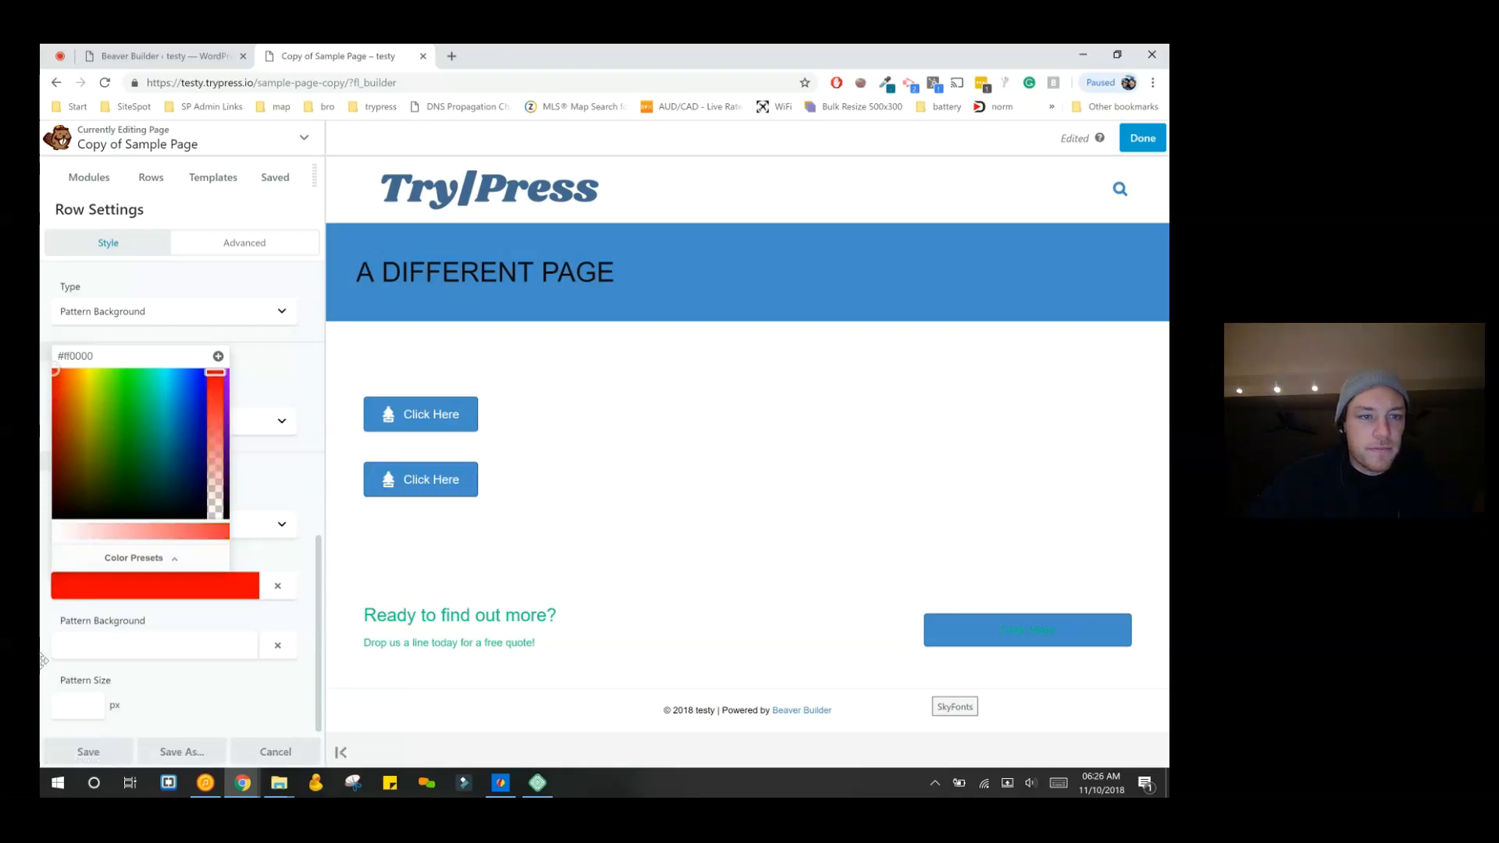
{"action": "left_click", "coordinate": [55, 513]}
{"action": "left_click_drag", "start_coordinate": [74, 514], "coordinate": [51, 718]}
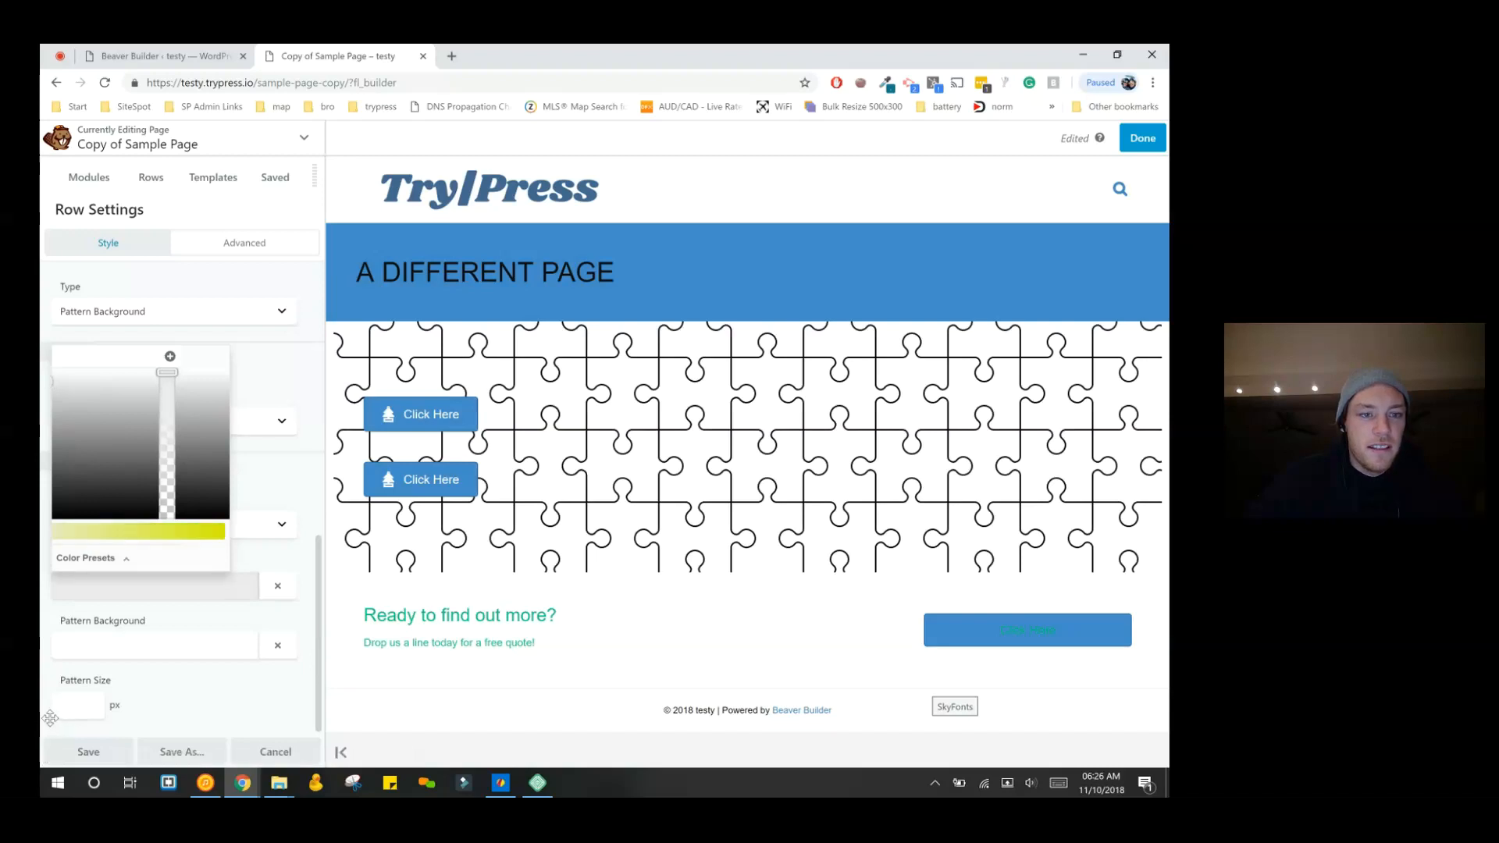
{"action": "left_click", "coordinate": [444, 735]}
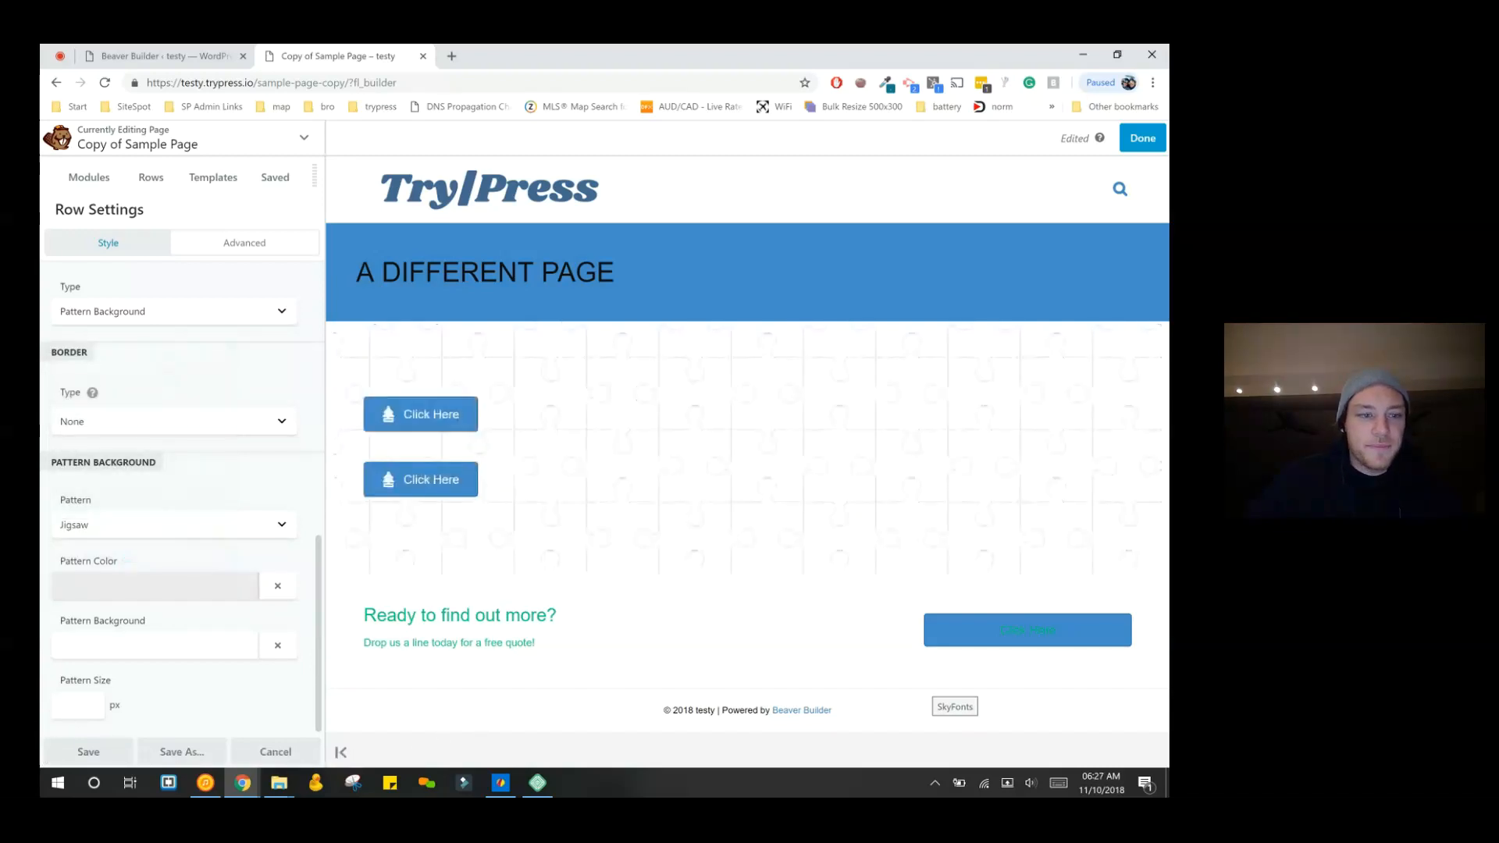
- Change the row's pattern to Squares and browse the remaining available patterns without choosing another
{"action": "left_click", "coordinate": [207, 524]}
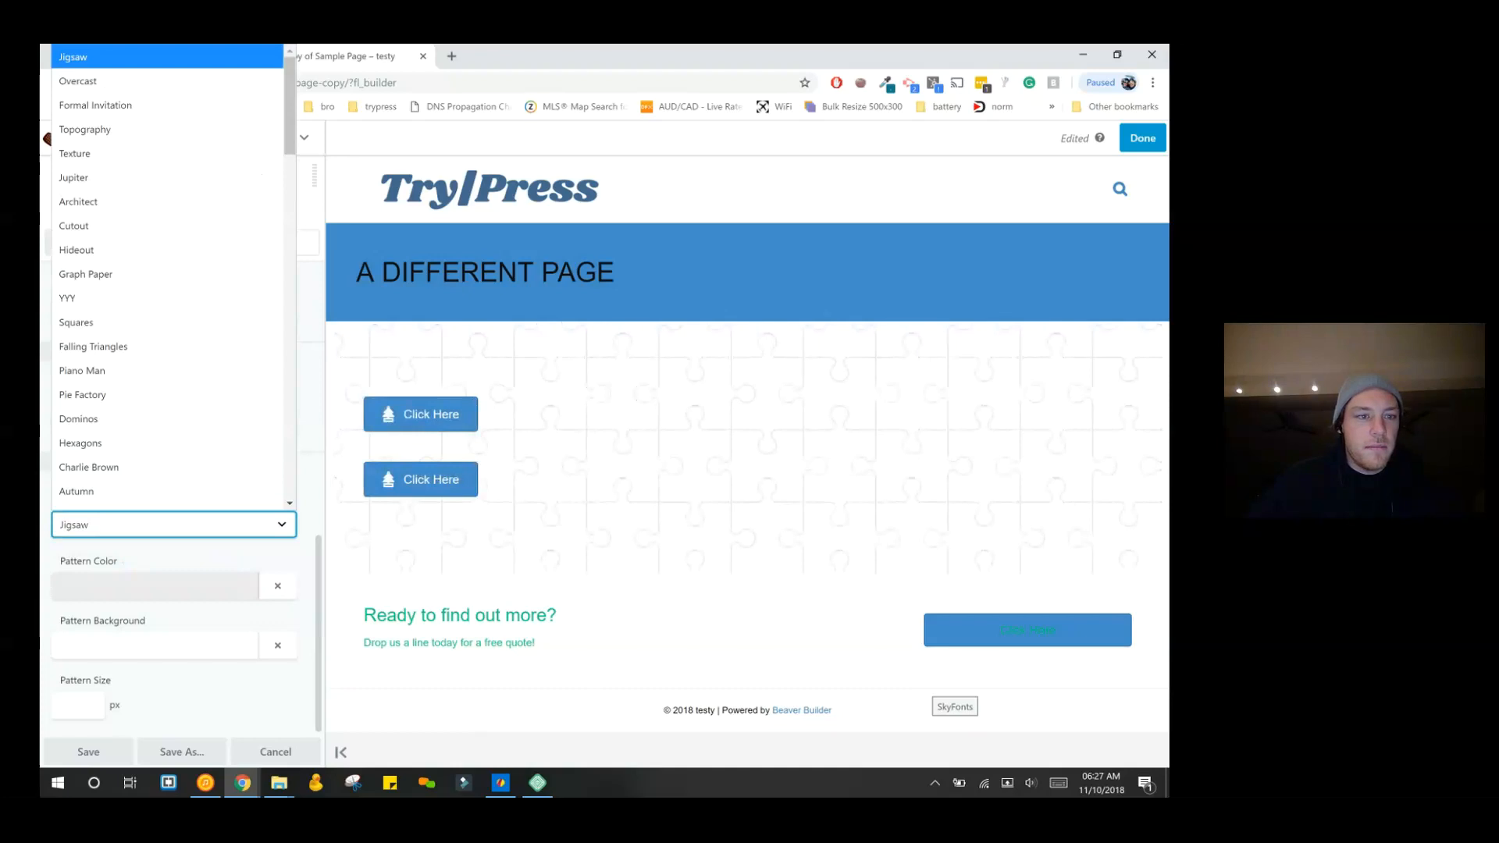
{"action": "key", "text": "Return"}
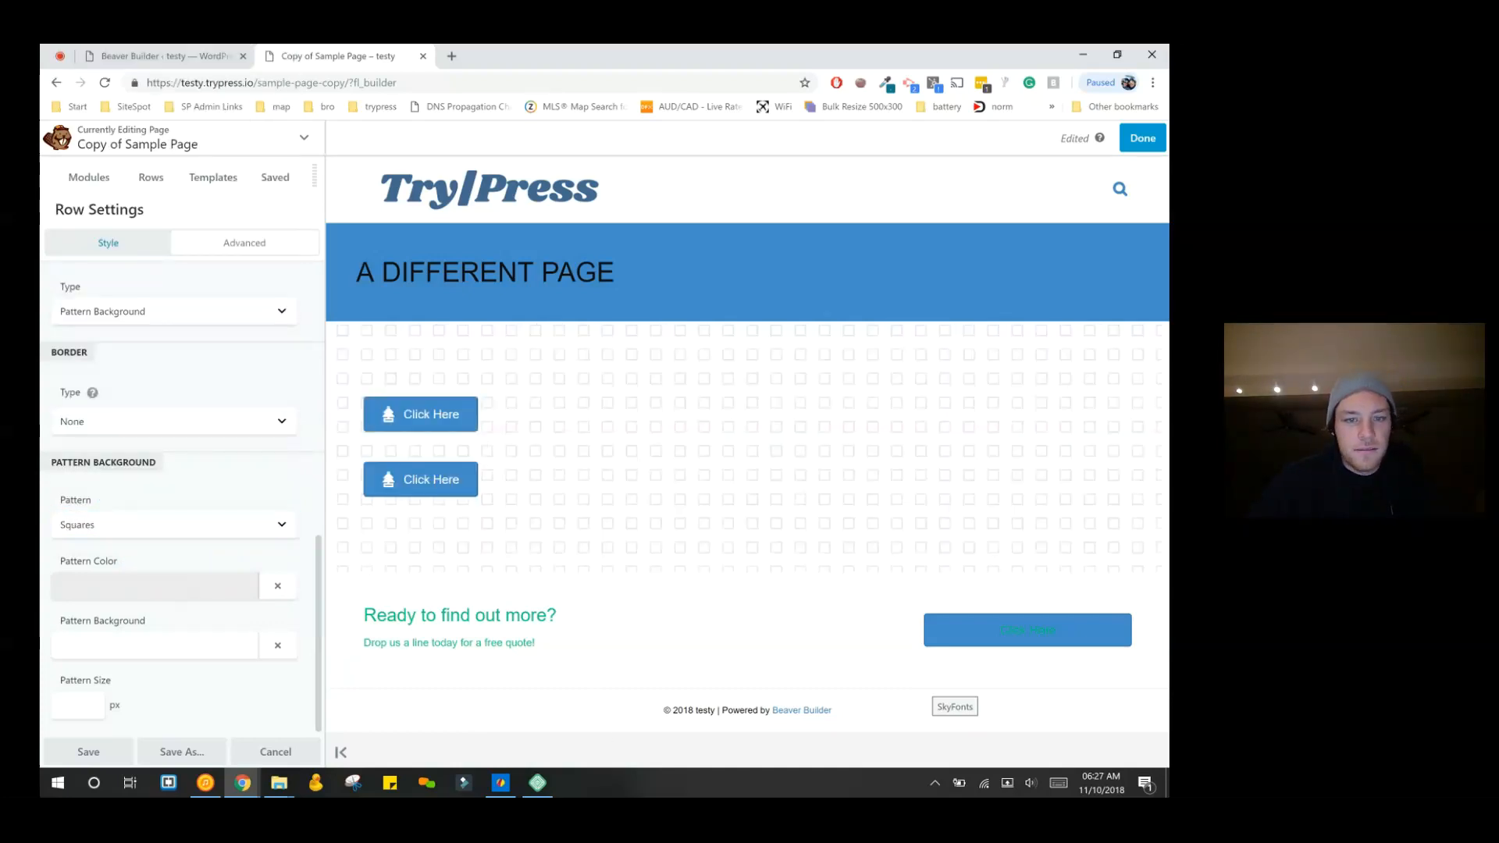
{"action": "left_click", "coordinate": [234, 524]}
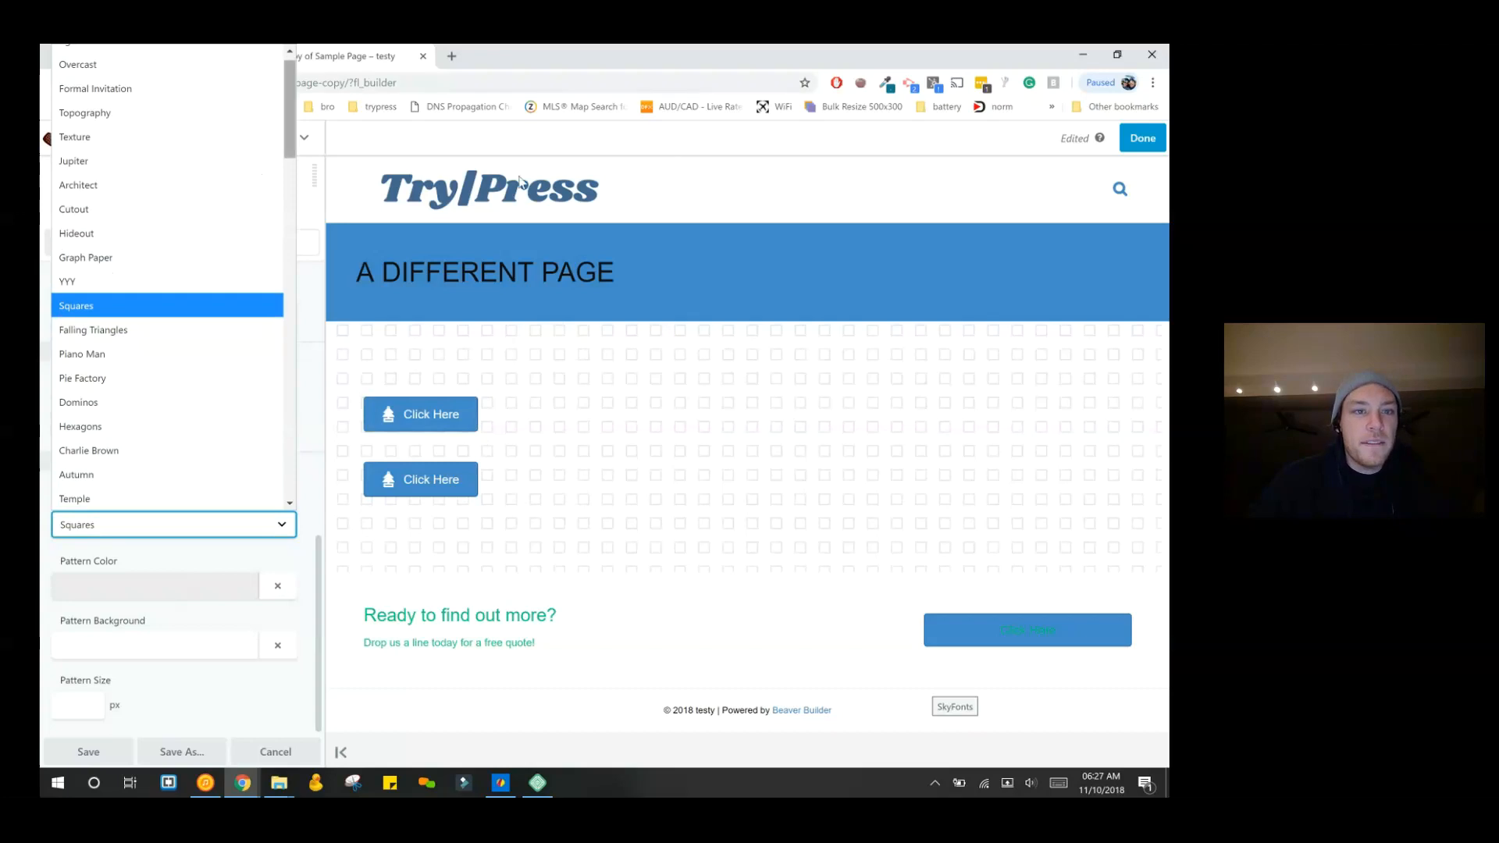
{"action": "left_click_drag", "start_coordinate": [289, 142], "coordinate": [290, 234]}
{"action": "left_click_drag", "start_coordinate": [538, 435], "coordinate": [593, 85]}
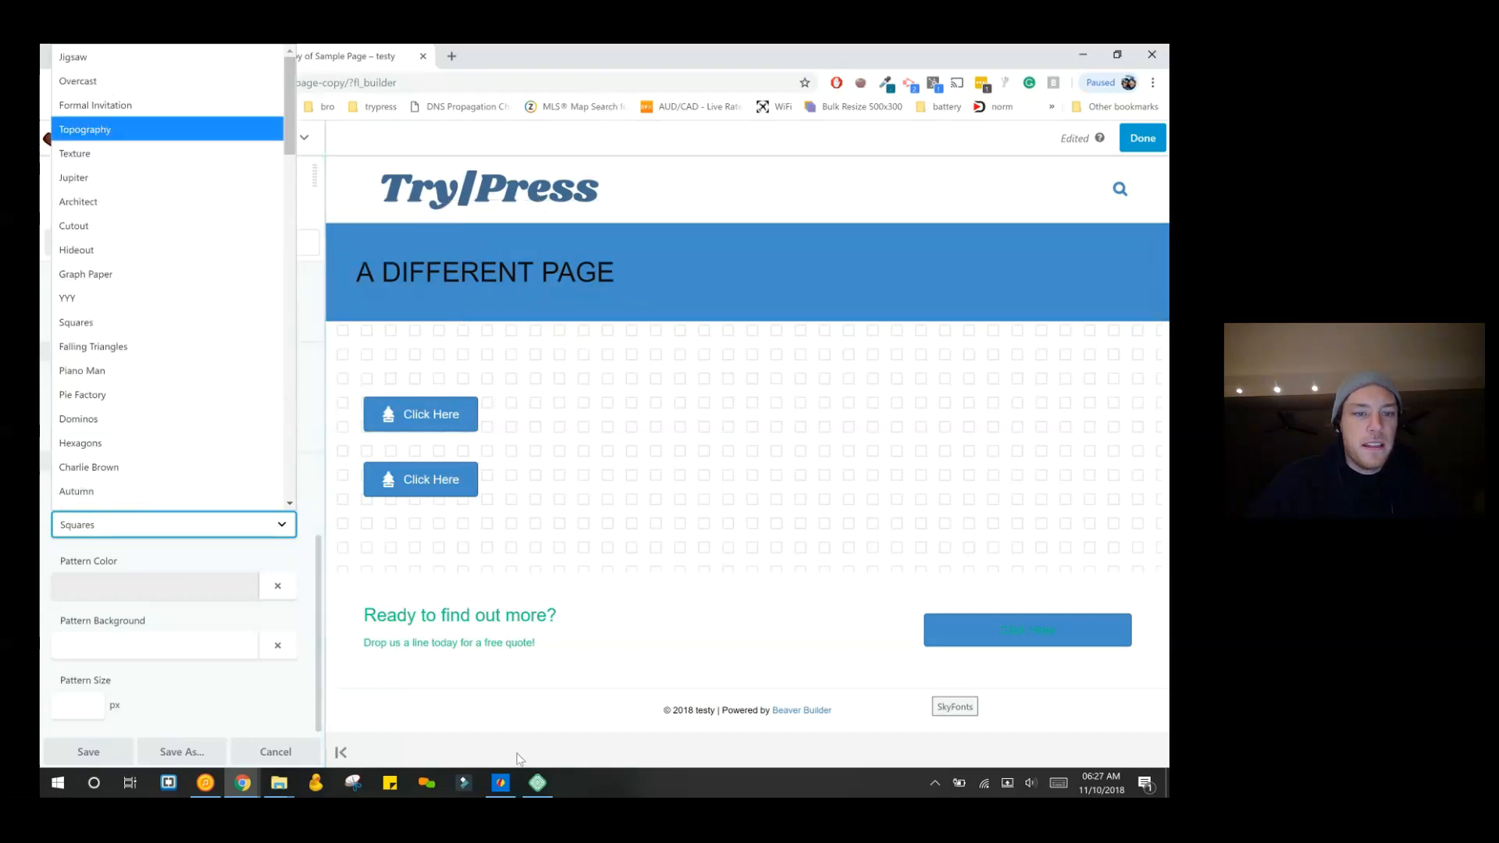
{"action": "scroll", "coordinate": [213, 374], "scroll_direction": "down", "scroll_amount": 13}
{"action": "scroll", "coordinate": [156, 492], "scroll_direction": "down", "scroll_amount": 6}
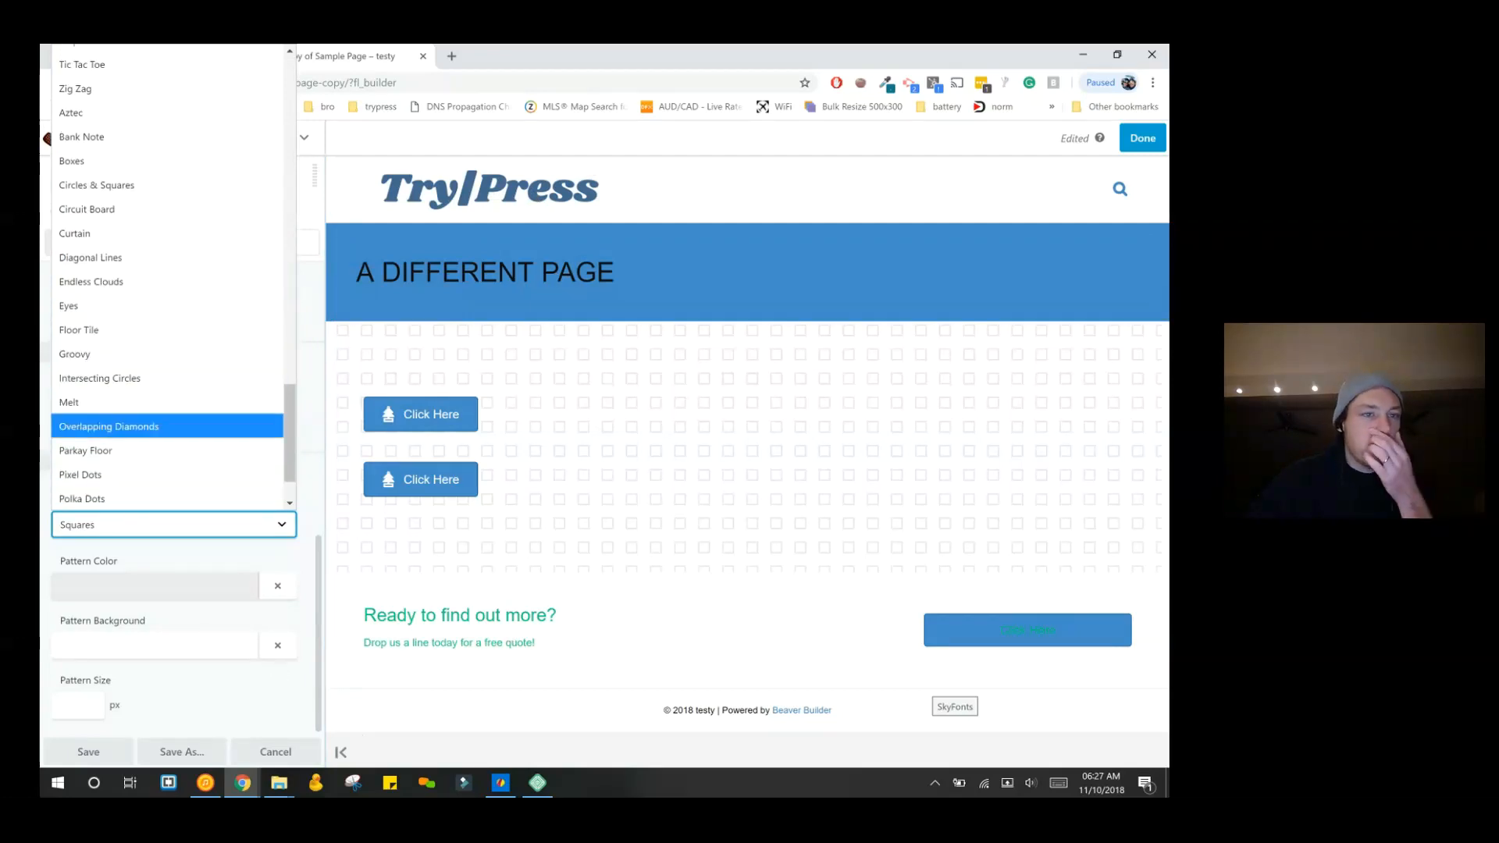
{"action": "scroll", "coordinate": [148, 402], "scroll_direction": "down", "scroll_amount": 1}
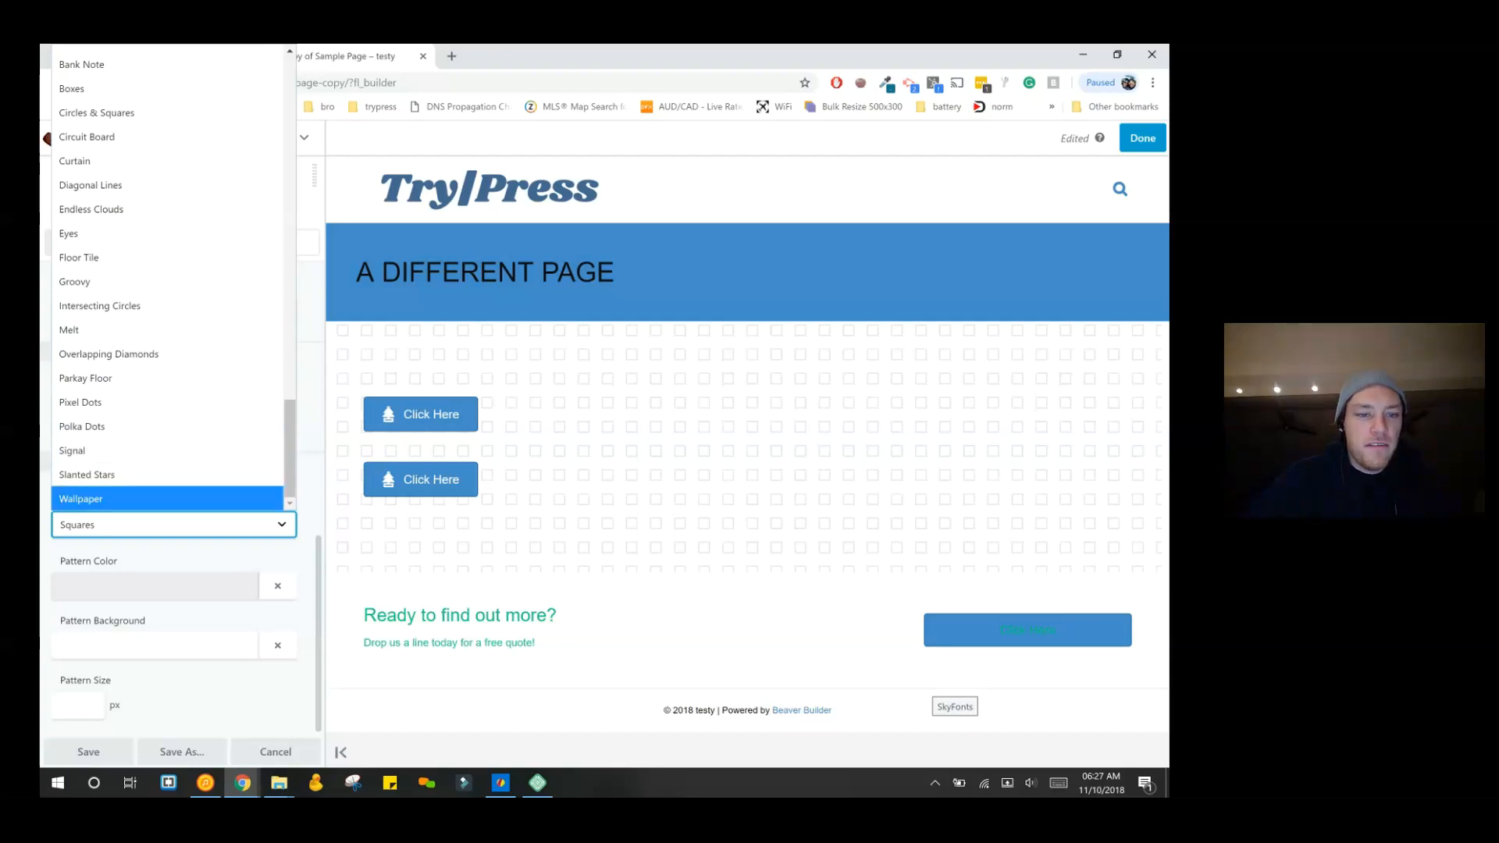
{"action": "left_click", "coordinate": [309, 500]}
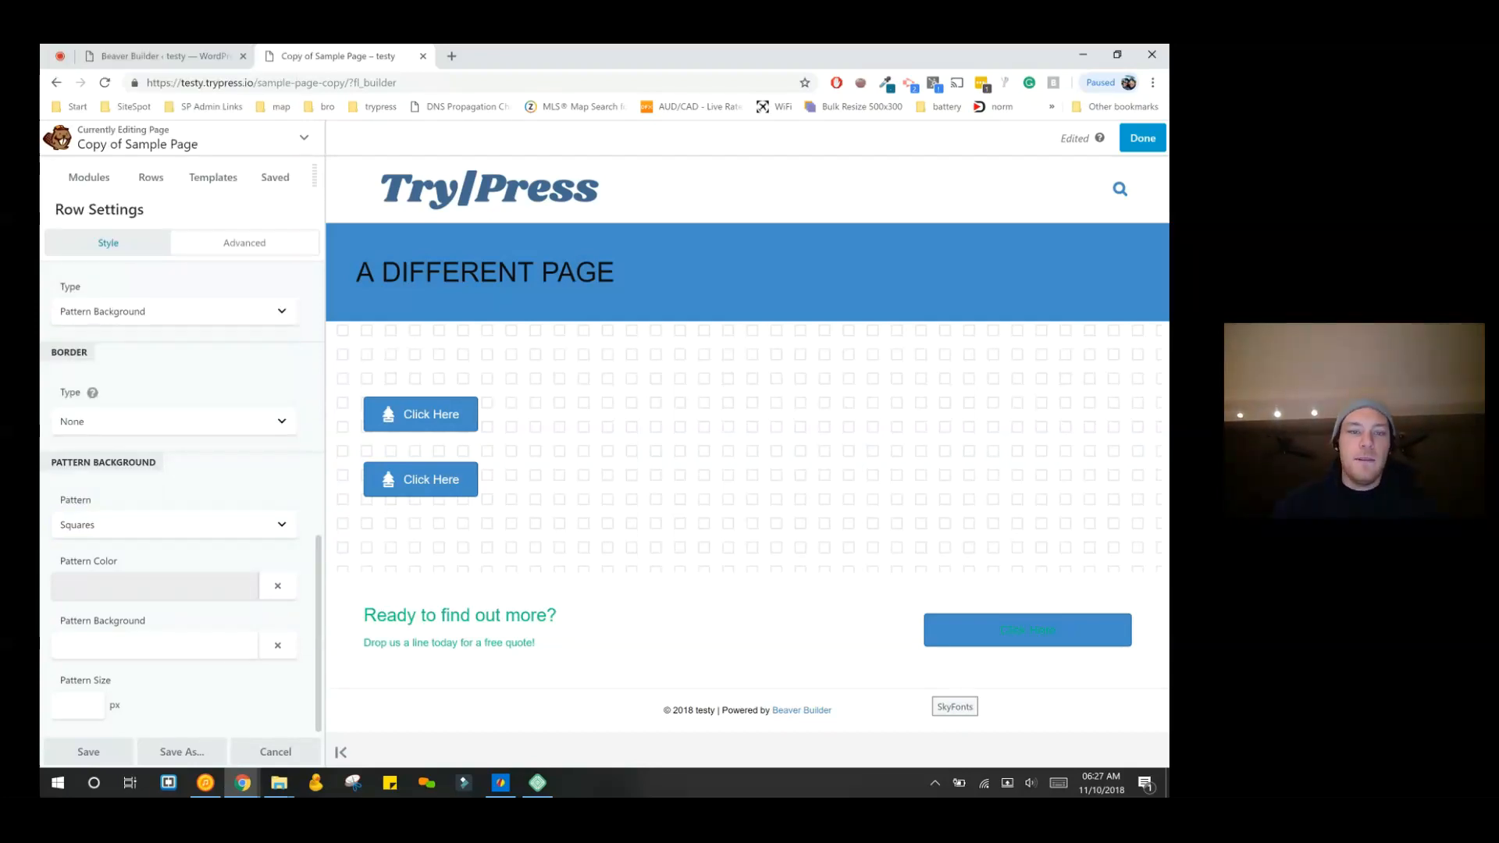
- Set the color behind the Squares pattern to a light grey
{"action": "left_click", "coordinate": [154, 646]}
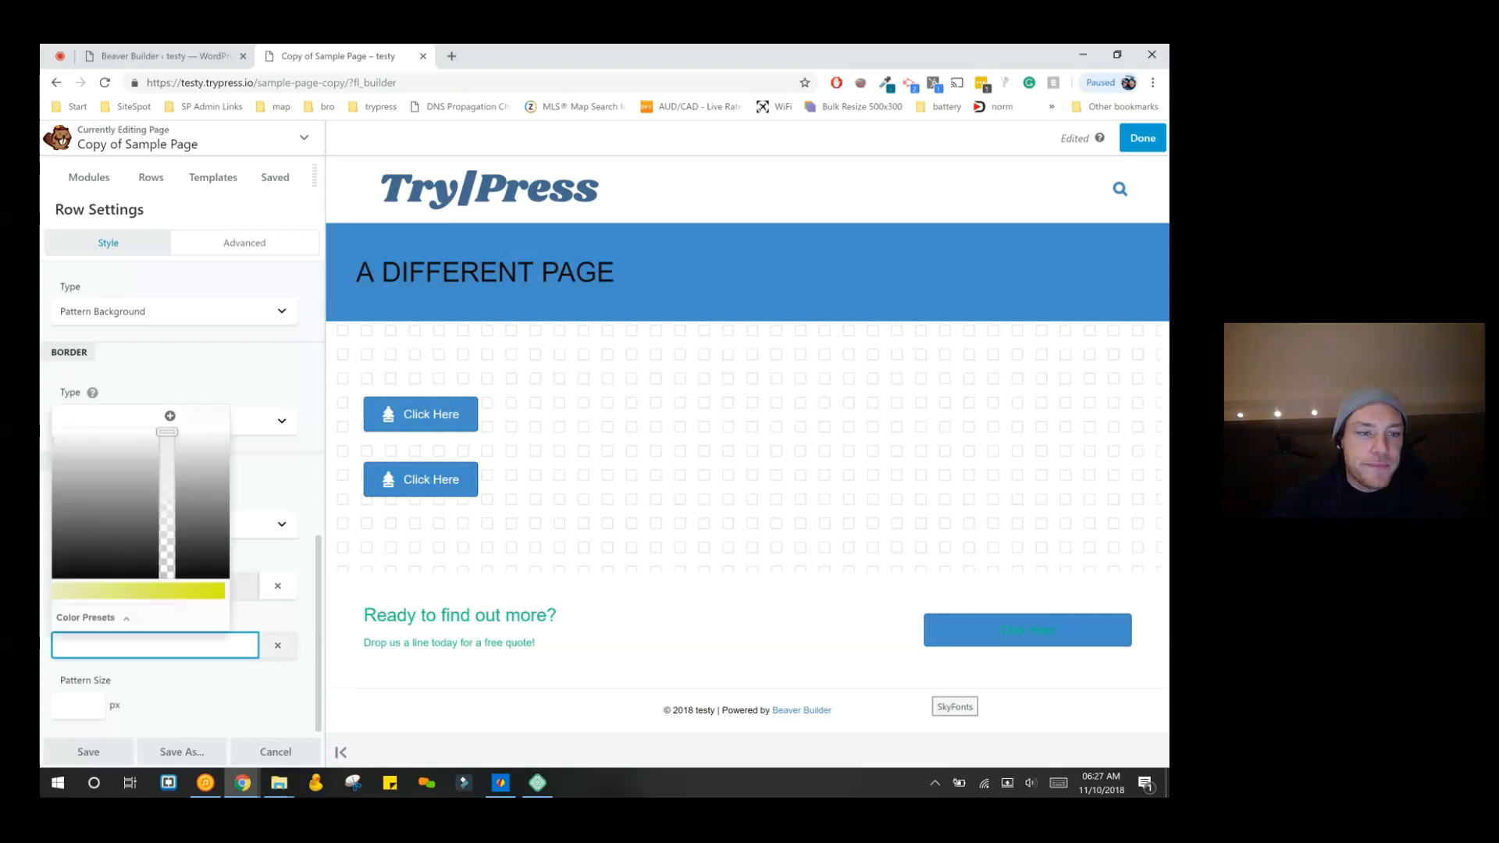
{"action": "left_click", "coordinate": [61, 441]}
{"action": "left_click_drag", "start_coordinate": [60, 441], "coordinate": [79, 438]}
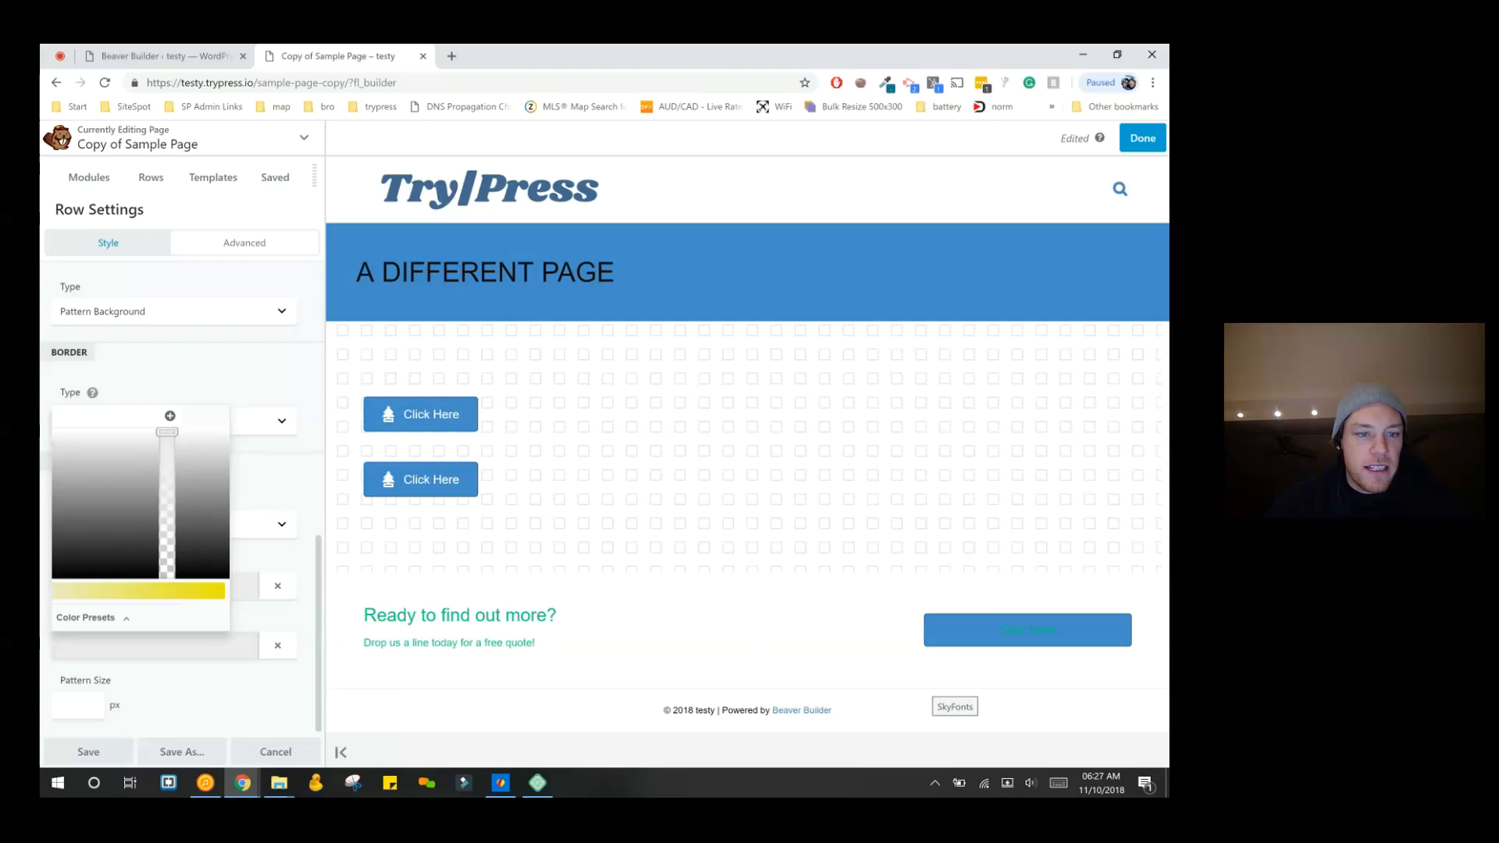
{"action": "left_click", "coordinate": [195, 688]}
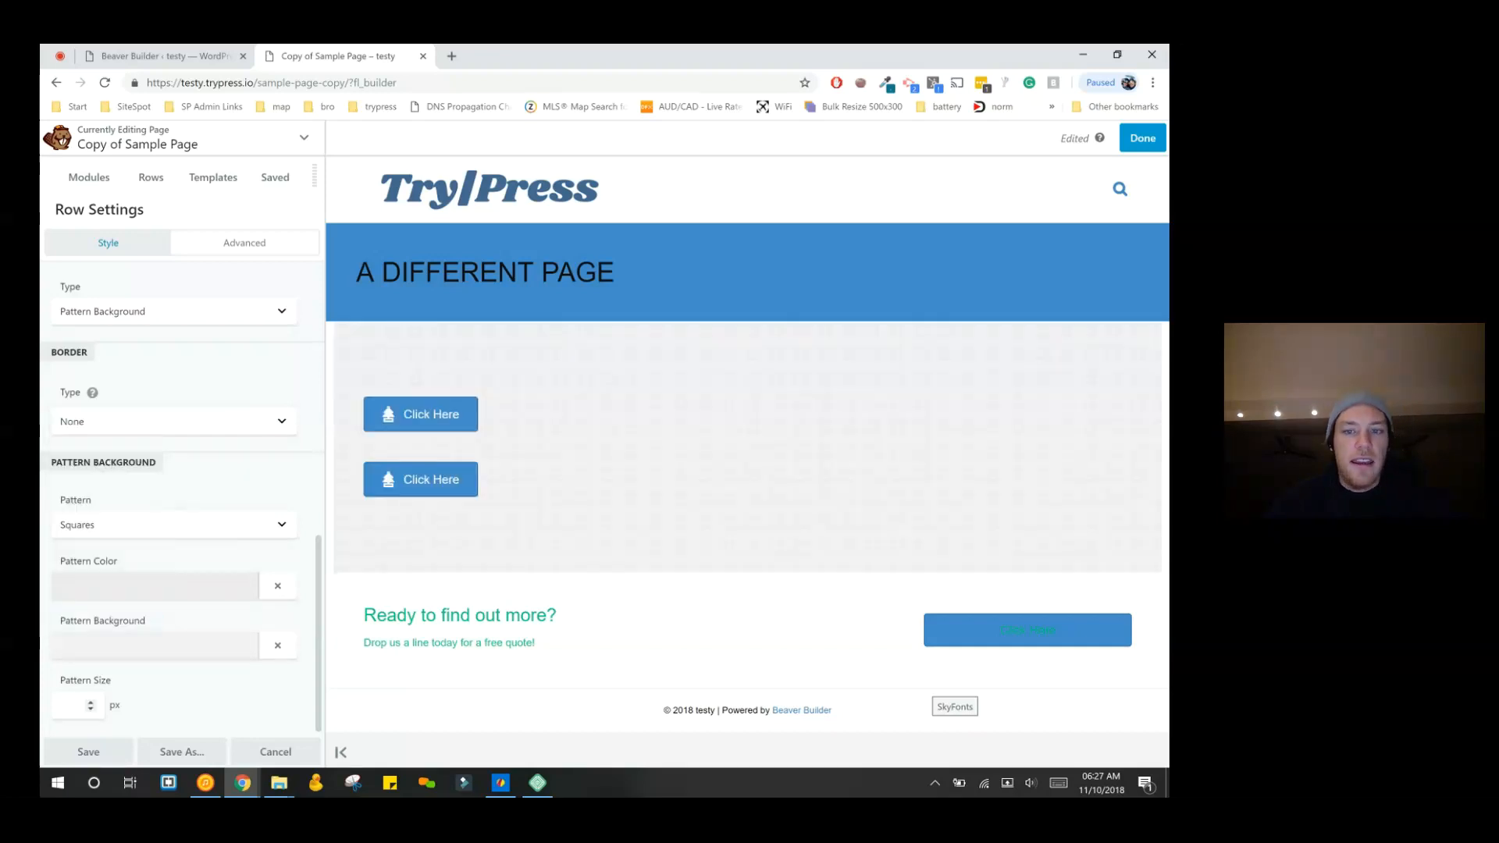
- Set the Squares pattern's size to 10 px and the row's width to Full Width
{"action": "left_click", "coordinate": [70, 705]}
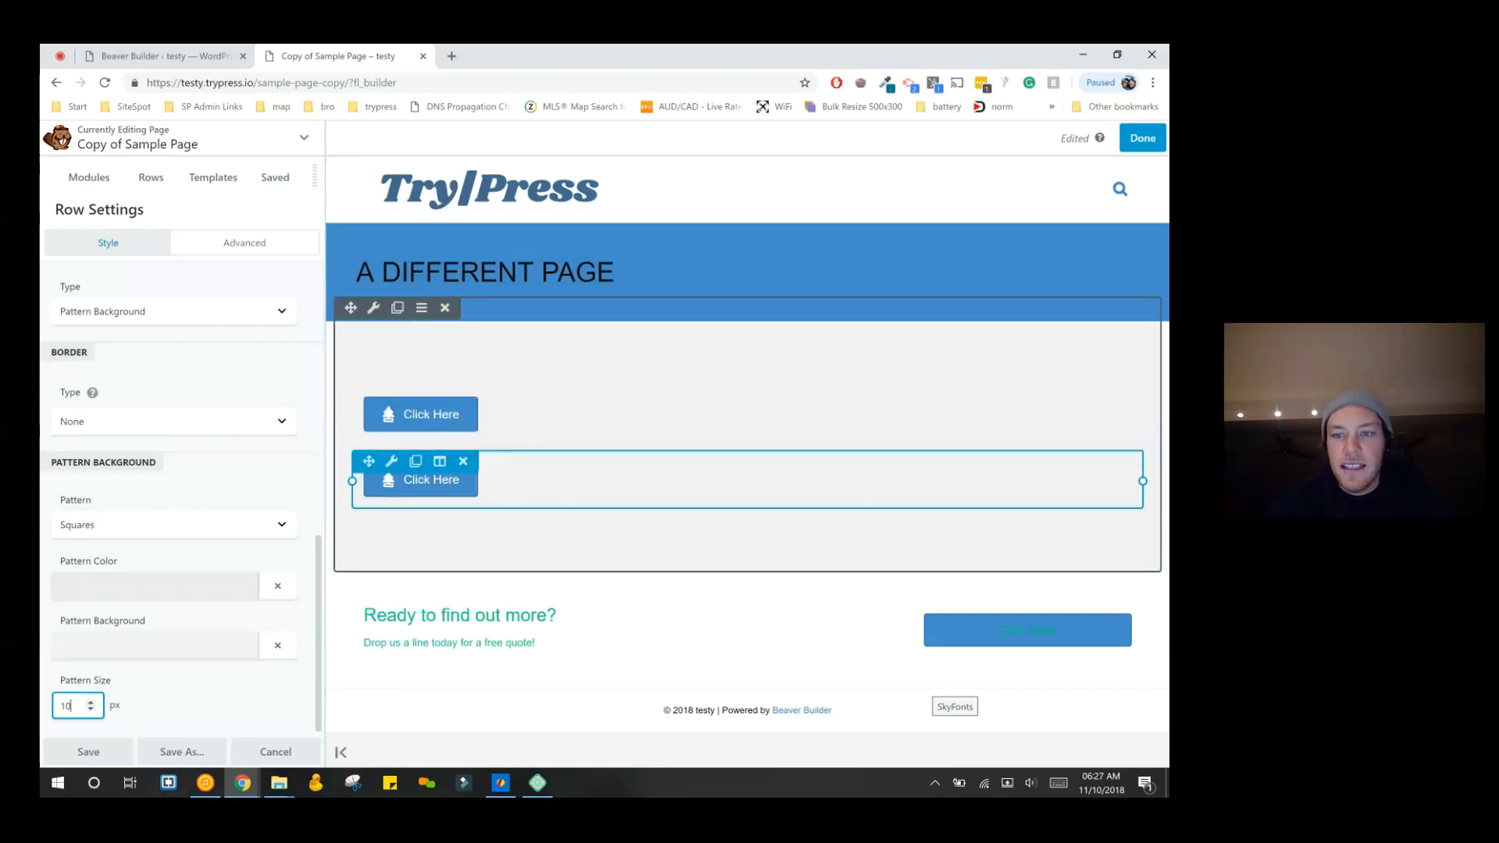
{"action": "scroll", "coordinate": [237, 606], "scroll_direction": "up", "scroll_amount": 10}
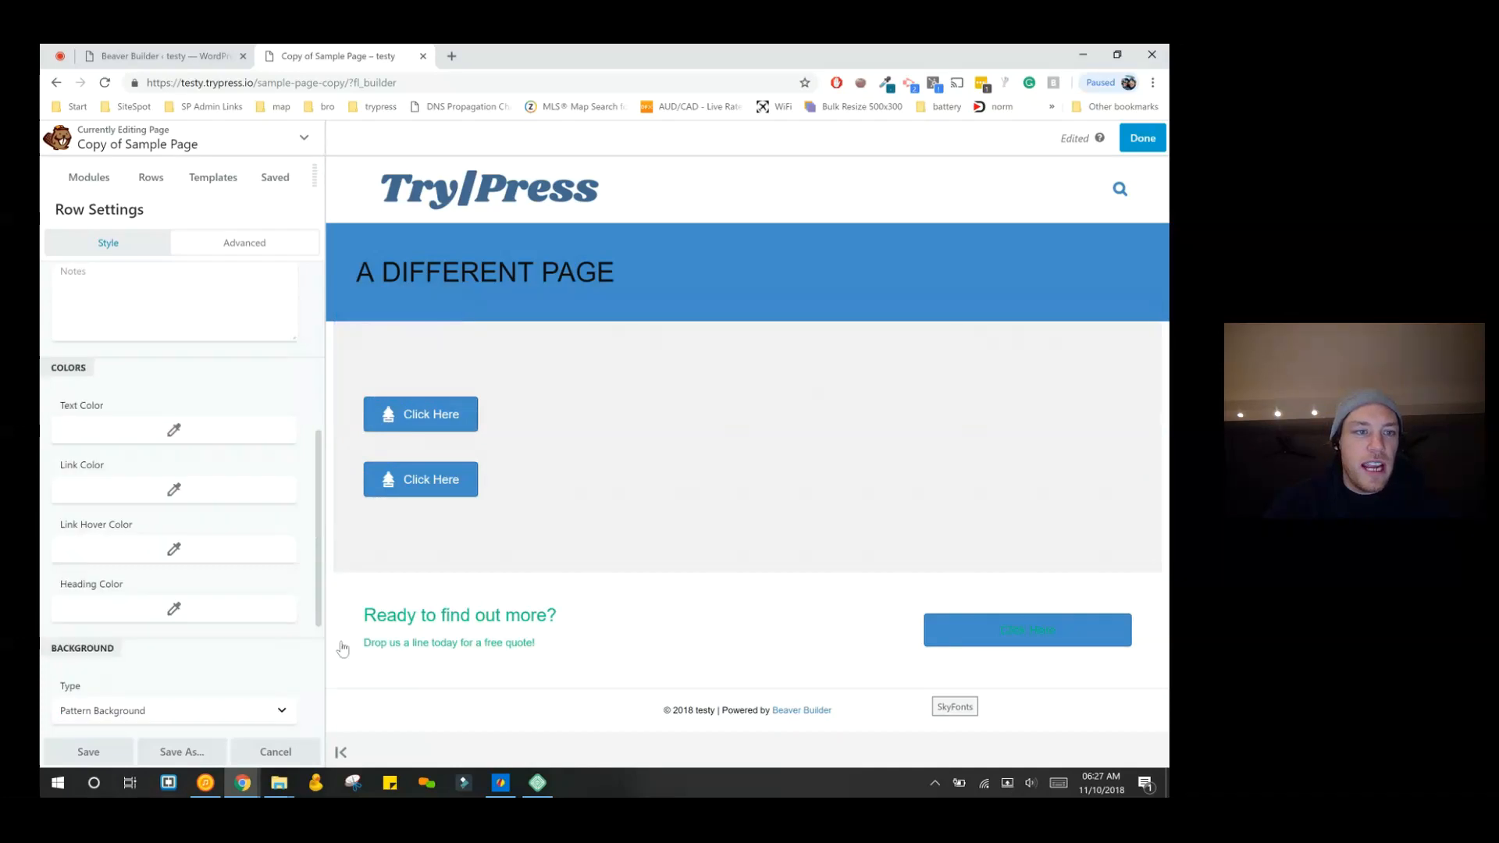
{"action": "left_click", "coordinate": [173, 322]}
{"action": "left_click", "coordinate": [173, 373]}
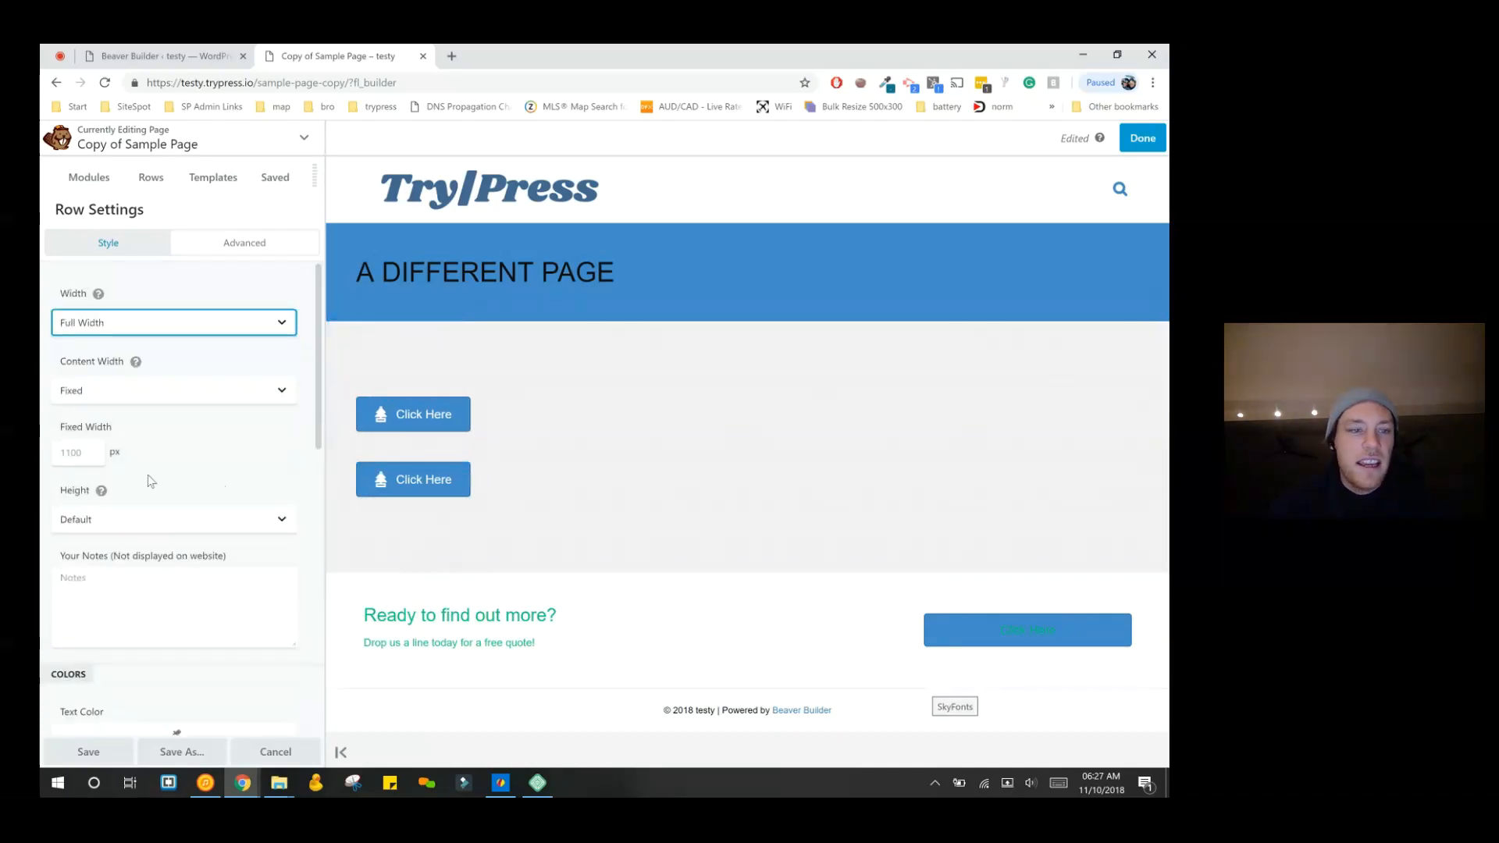
- Change the color behind the Squares pattern to a medium green
{"action": "scroll", "coordinate": [176, 702], "scroll_direction": "down", "scroll_amount": 8}
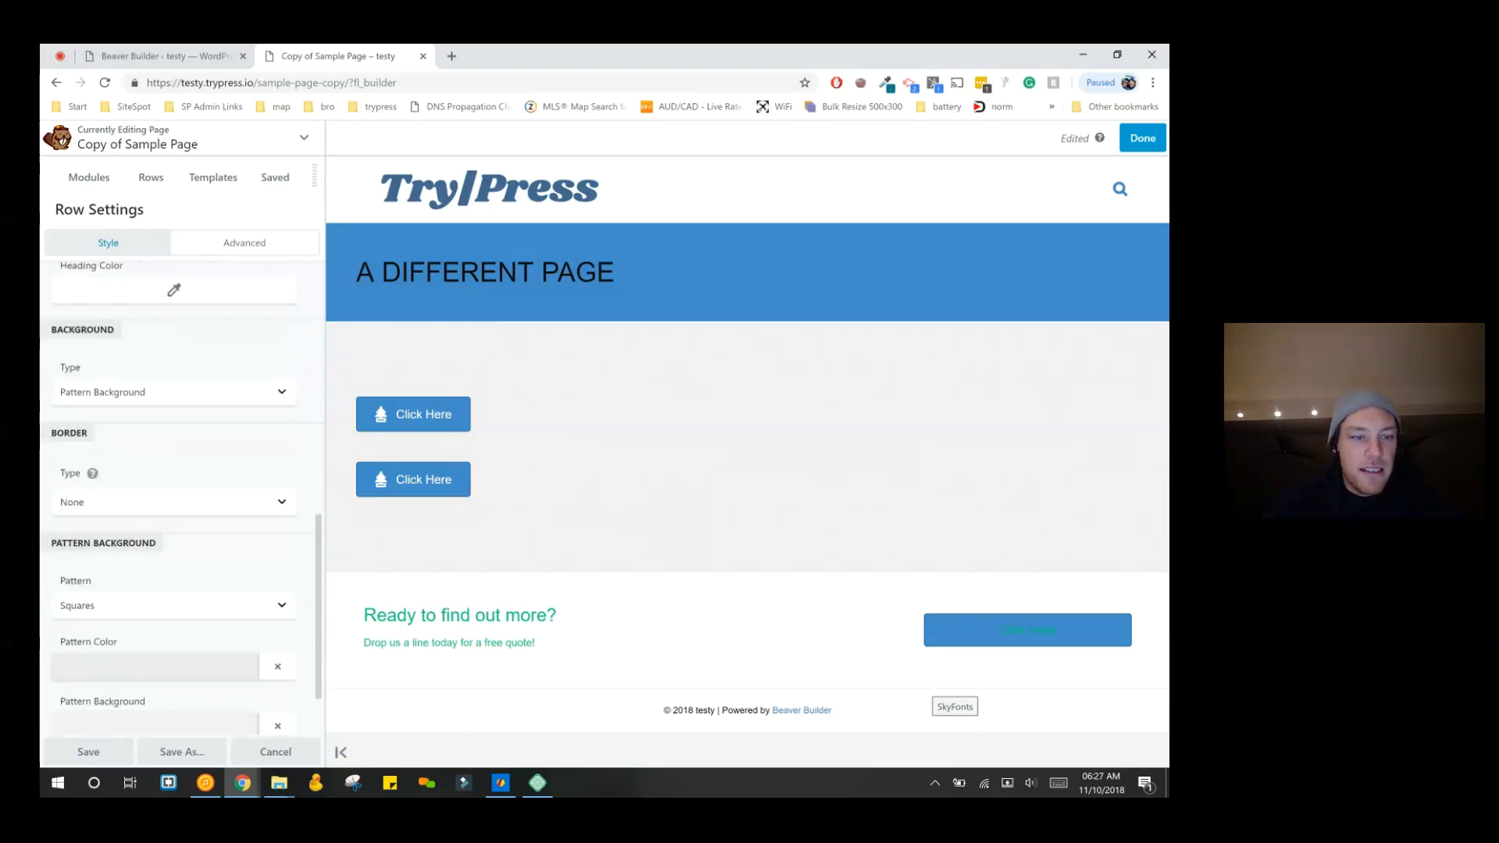
{"action": "scroll", "coordinate": [173, 500], "scroll_direction": "down", "scroll_amount": 2}
{"action": "left_click", "coordinate": [155, 646]}
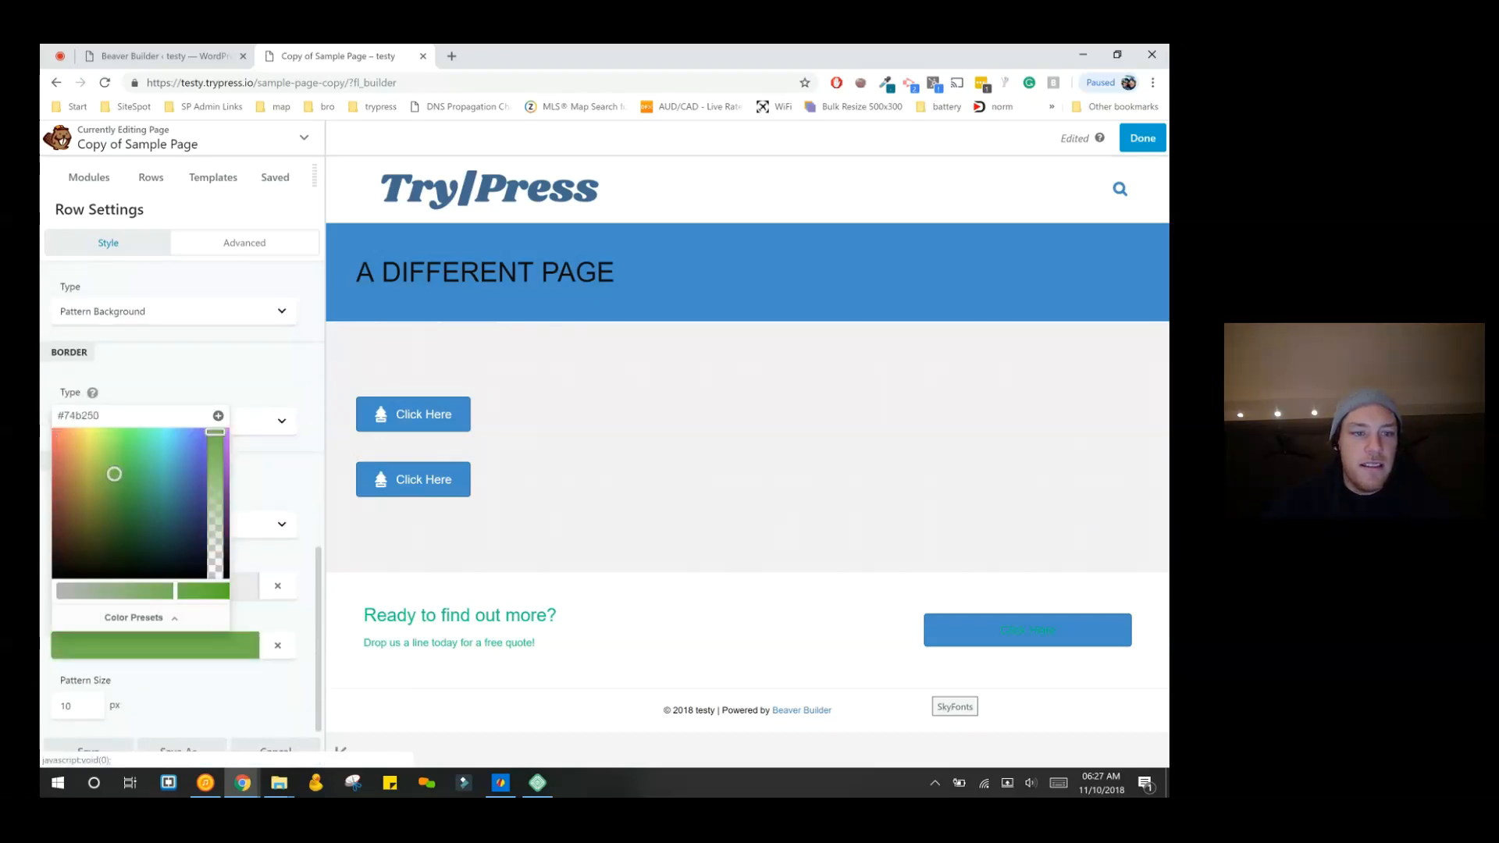
- Change the row's pattern to Stamp Collection and clear the pattern size
{"action": "left_click", "coordinate": [174, 524]}
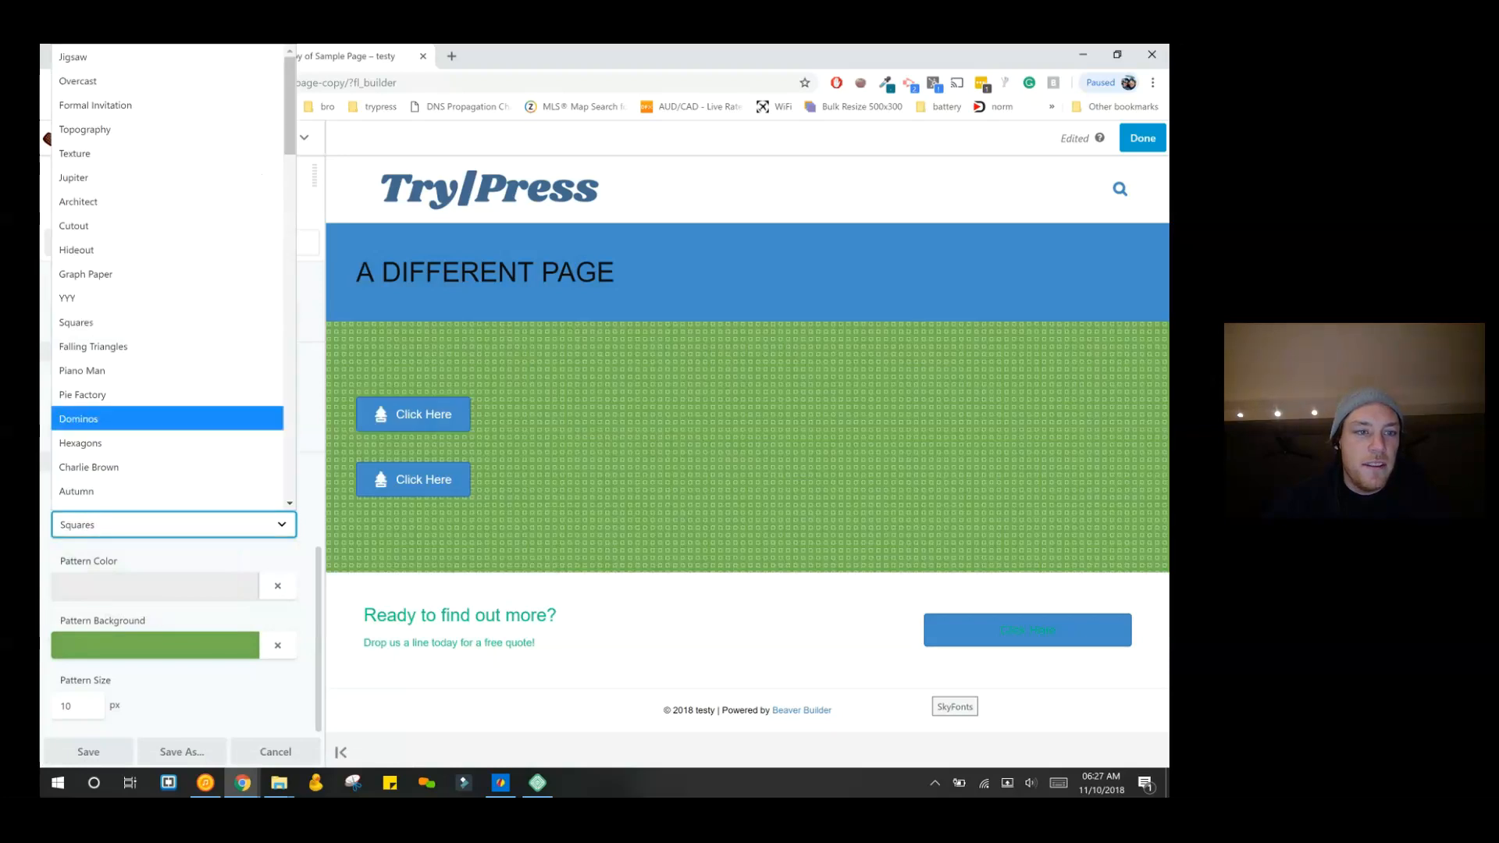
{"action": "scroll", "coordinate": [167, 442], "scroll_direction": "down", "scroll_amount": 1}
{"action": "left_click", "coordinate": [168, 460]}
{"action": "left_click", "coordinate": [91, 709]}
{"action": "left_click", "coordinate": [90, 709]}
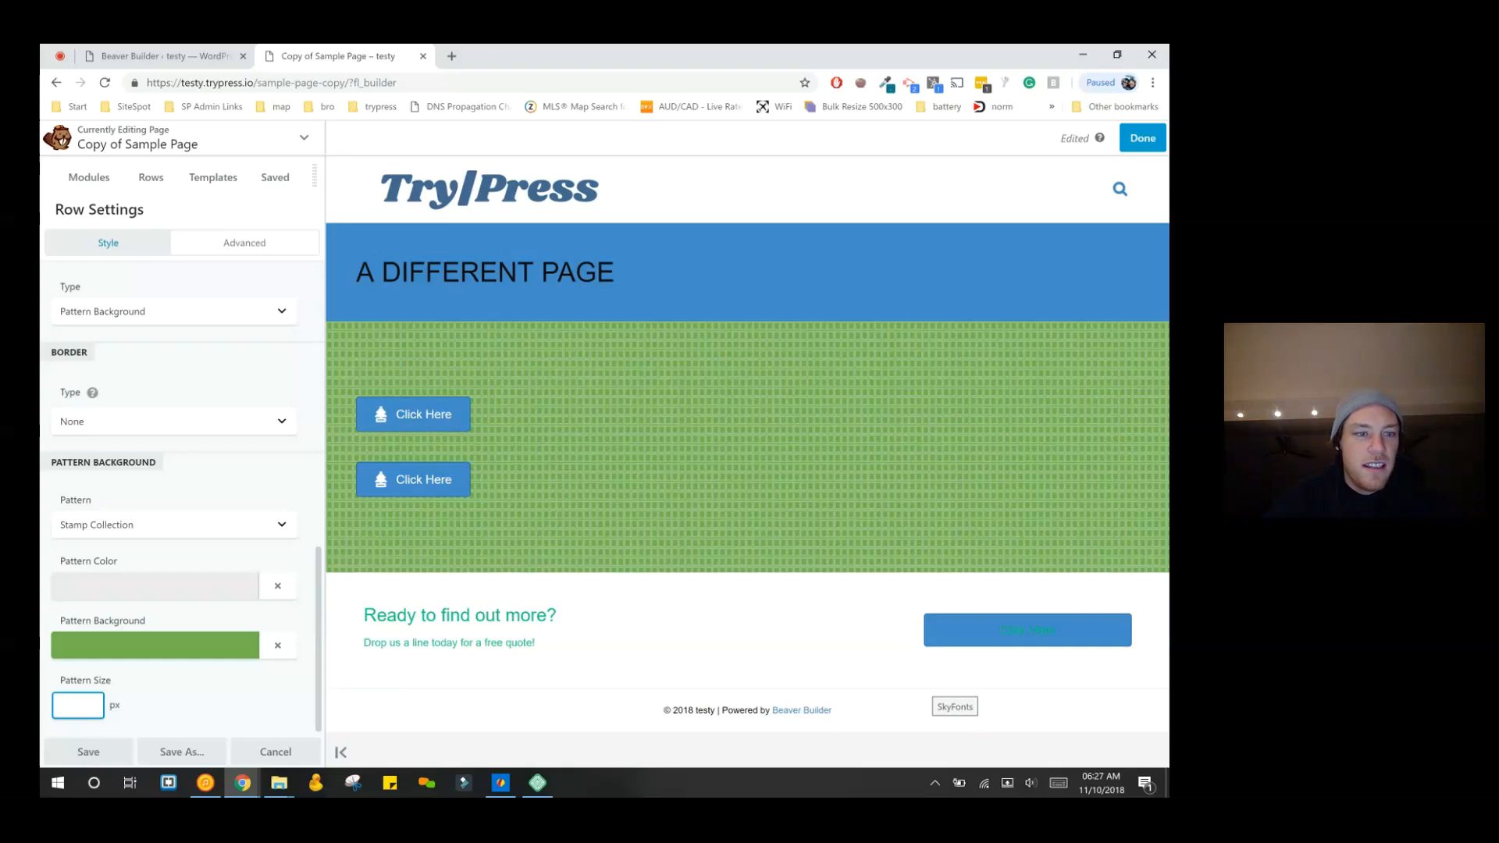
{"action": "key", "text": "Tab"}
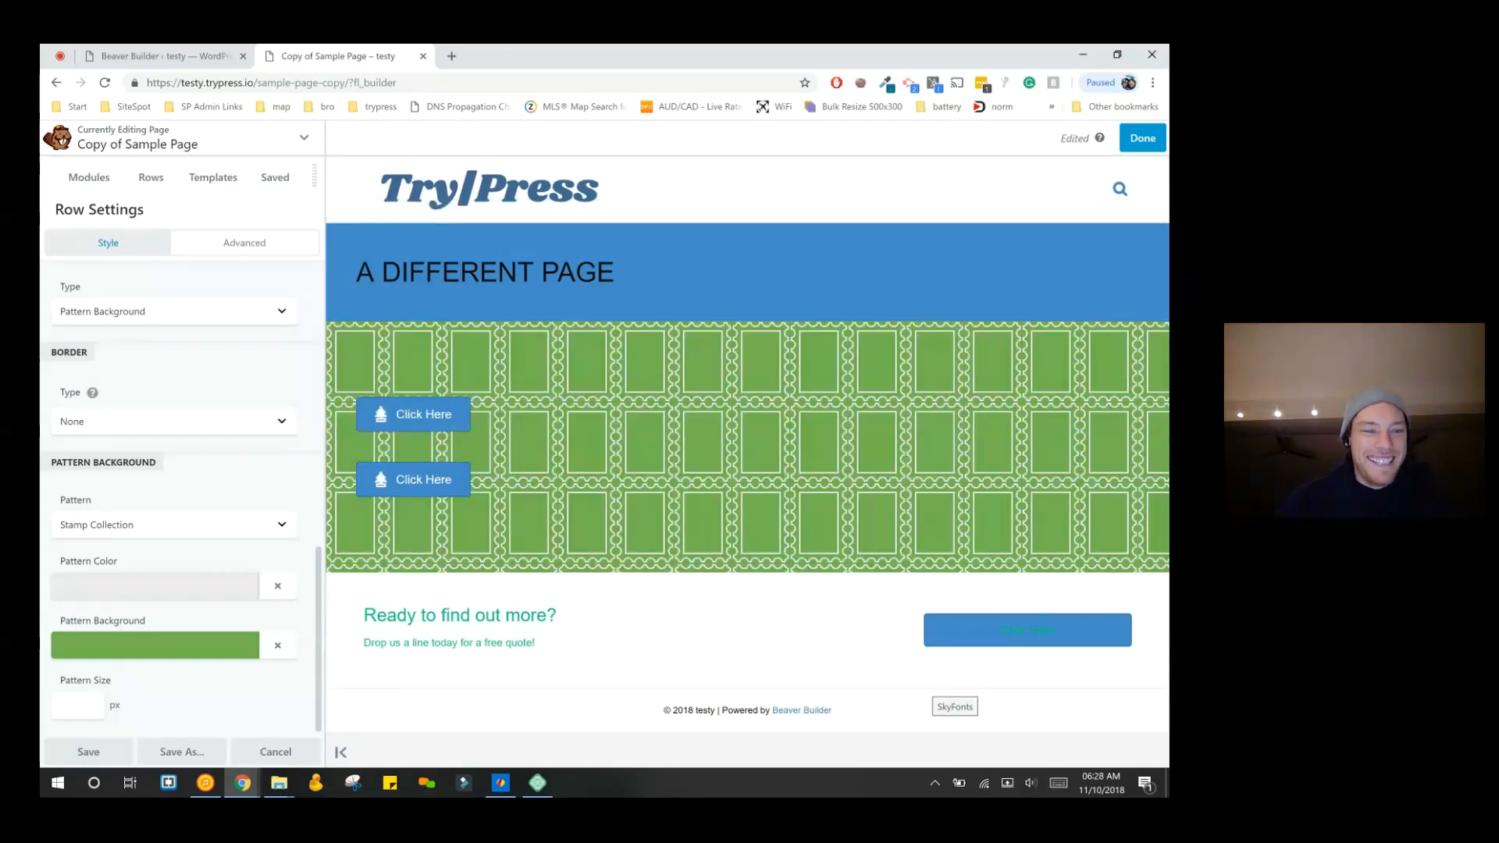
- Clear both the pattern color and the background color of the Stamp Collection pattern
{"action": "left_click", "coordinate": [174, 524]}
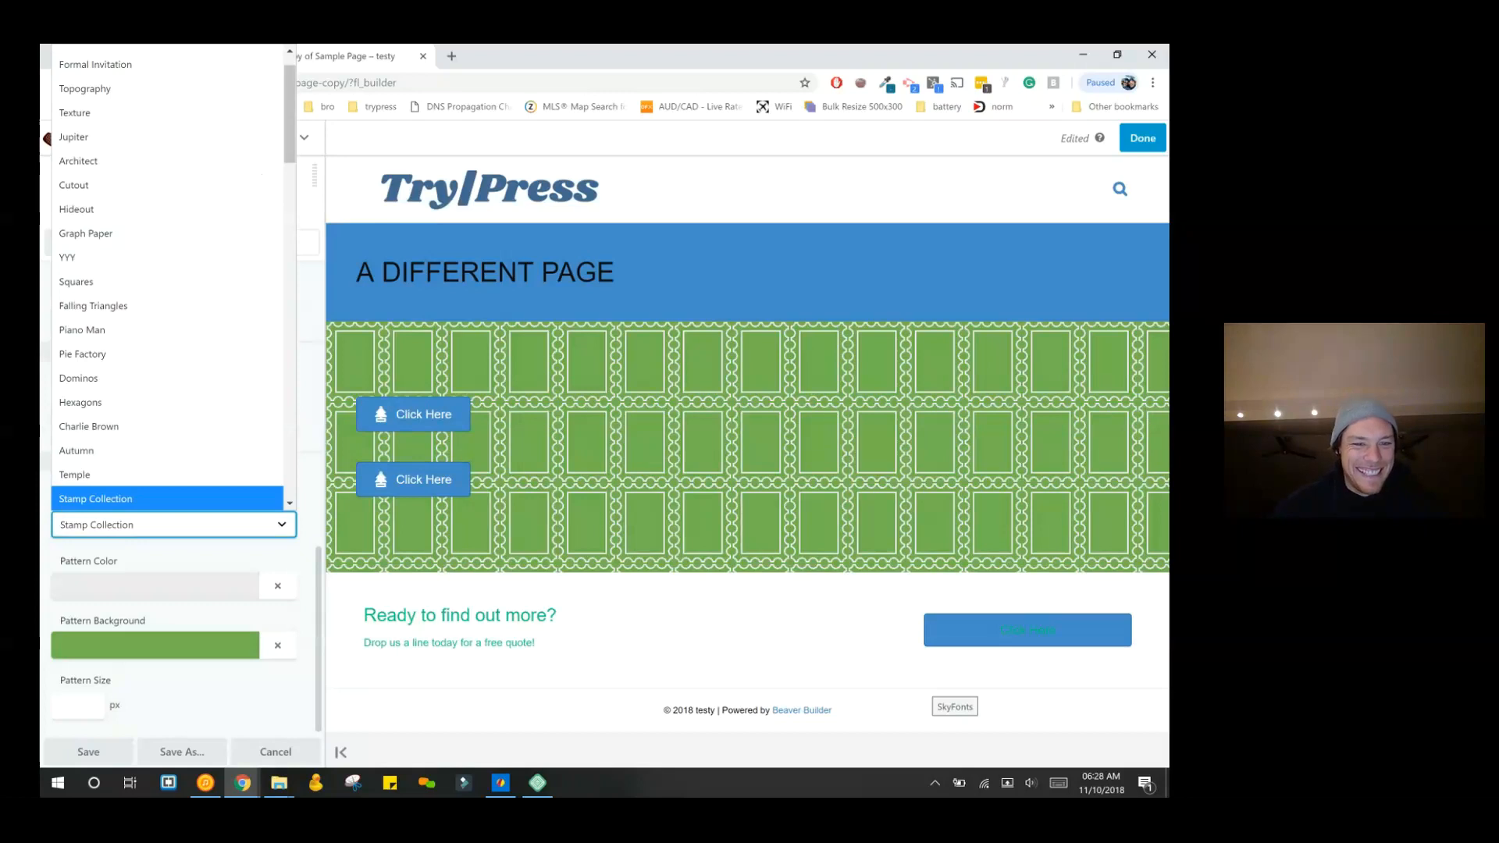
{"action": "left_click", "coordinate": [277, 586]}
{"action": "left_click", "coordinate": [277, 586]}
{"action": "left_click", "coordinate": [277, 645]}
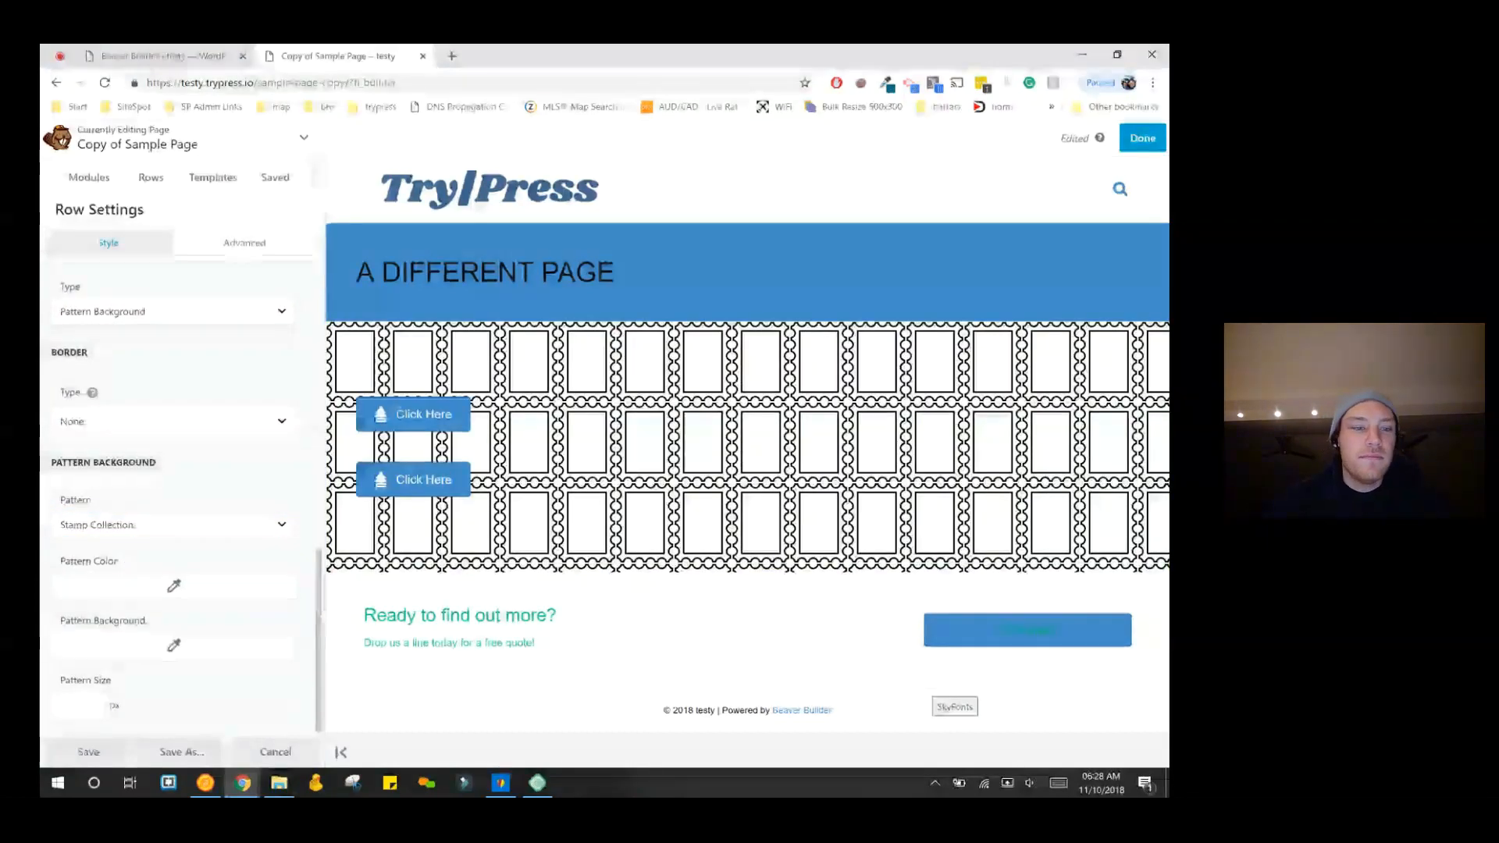
- Set the patterned row's background type to Color, and delete that row with its two buttons
{"action": "left_click", "coordinate": [188, 312]}
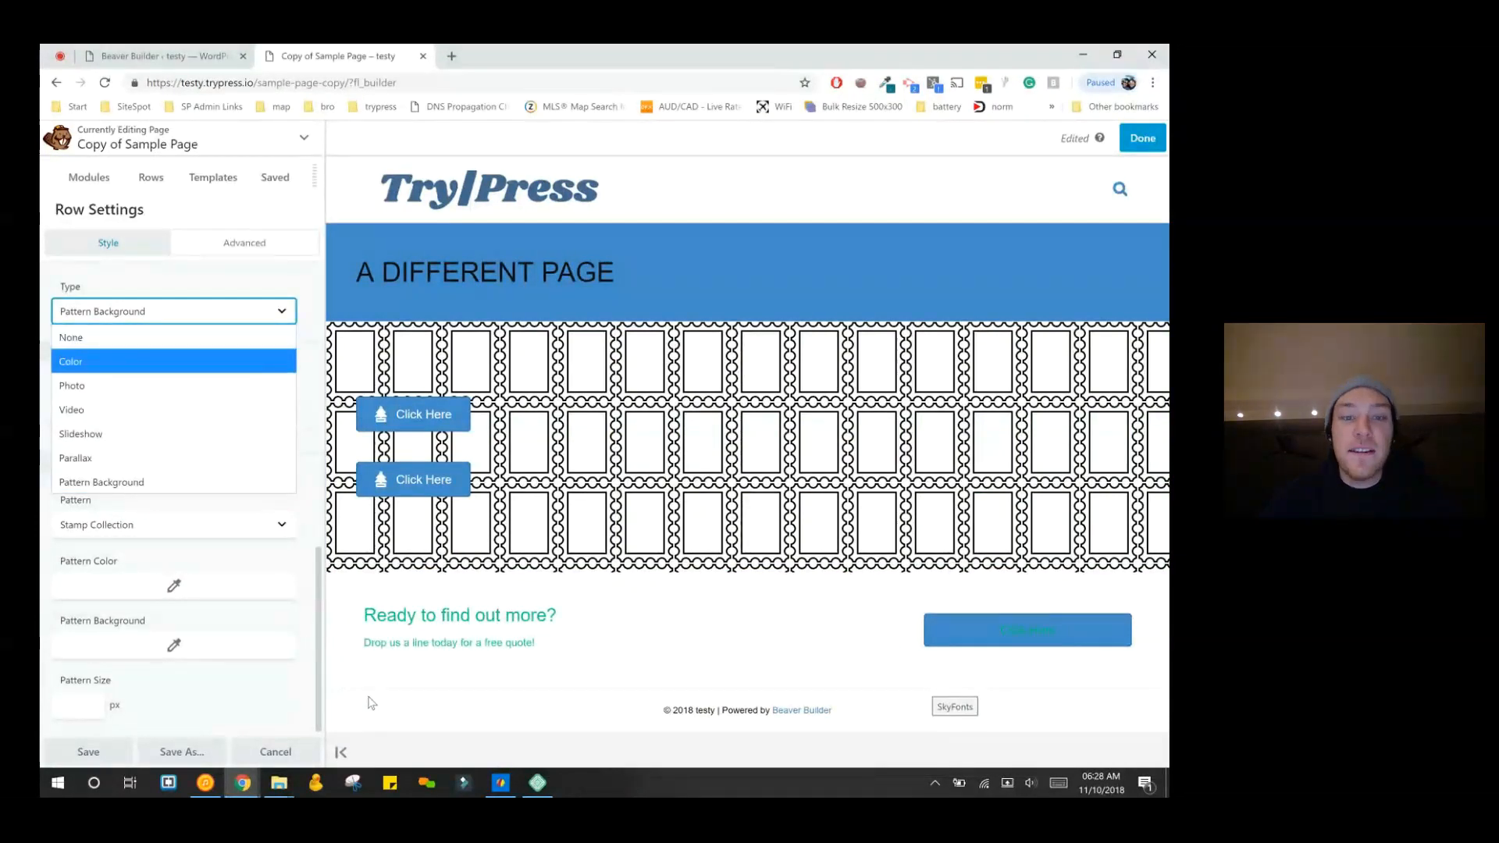
{"action": "left_click", "coordinate": [172, 361]}
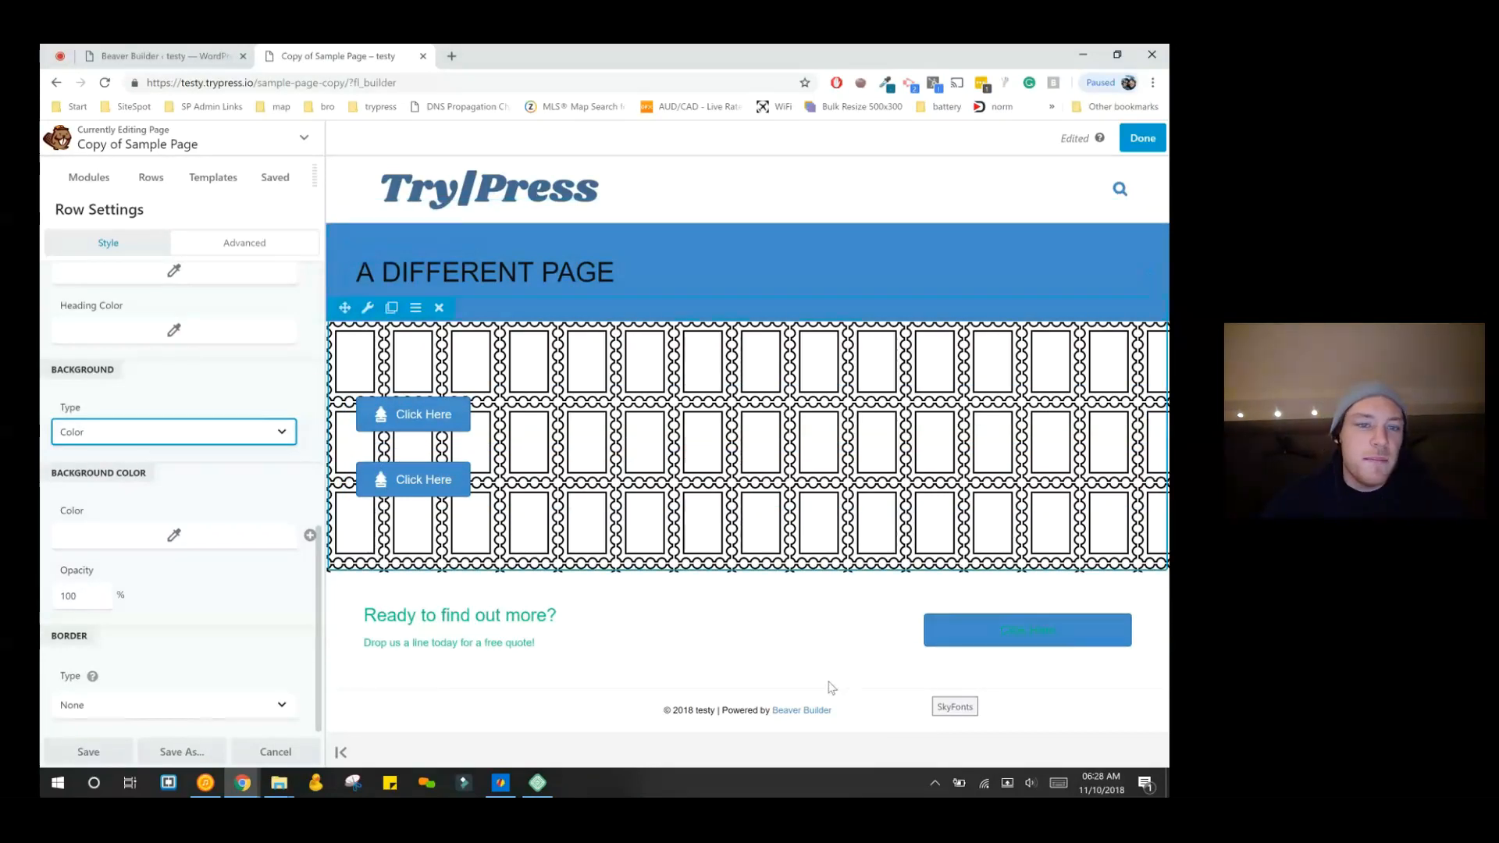
{"action": "left_click", "coordinate": [173, 431]}
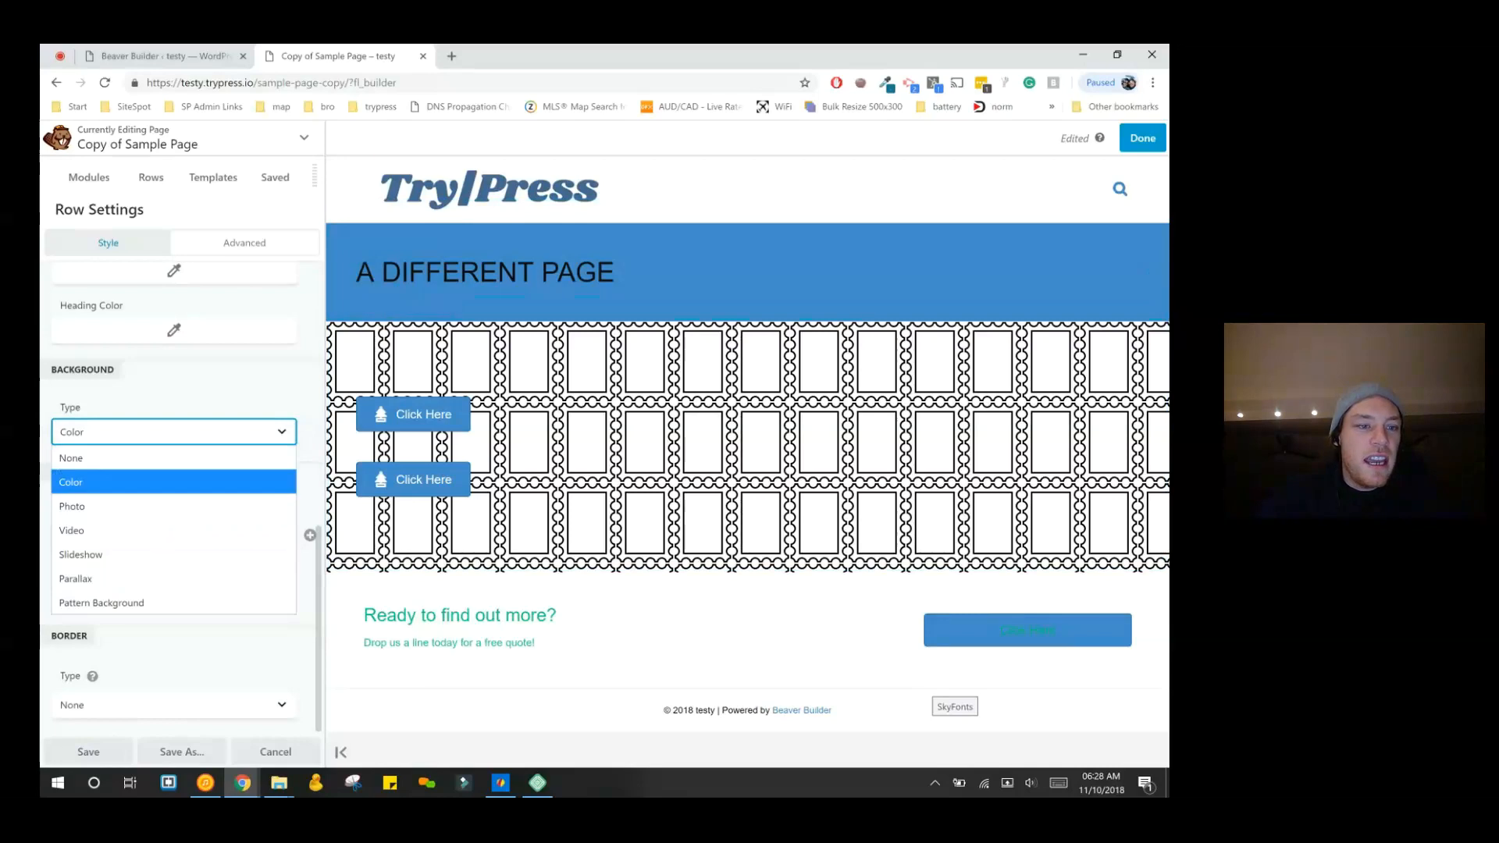
{"action": "left_click", "coordinate": [86, 479]}
{"action": "left_click", "coordinate": [438, 307]}
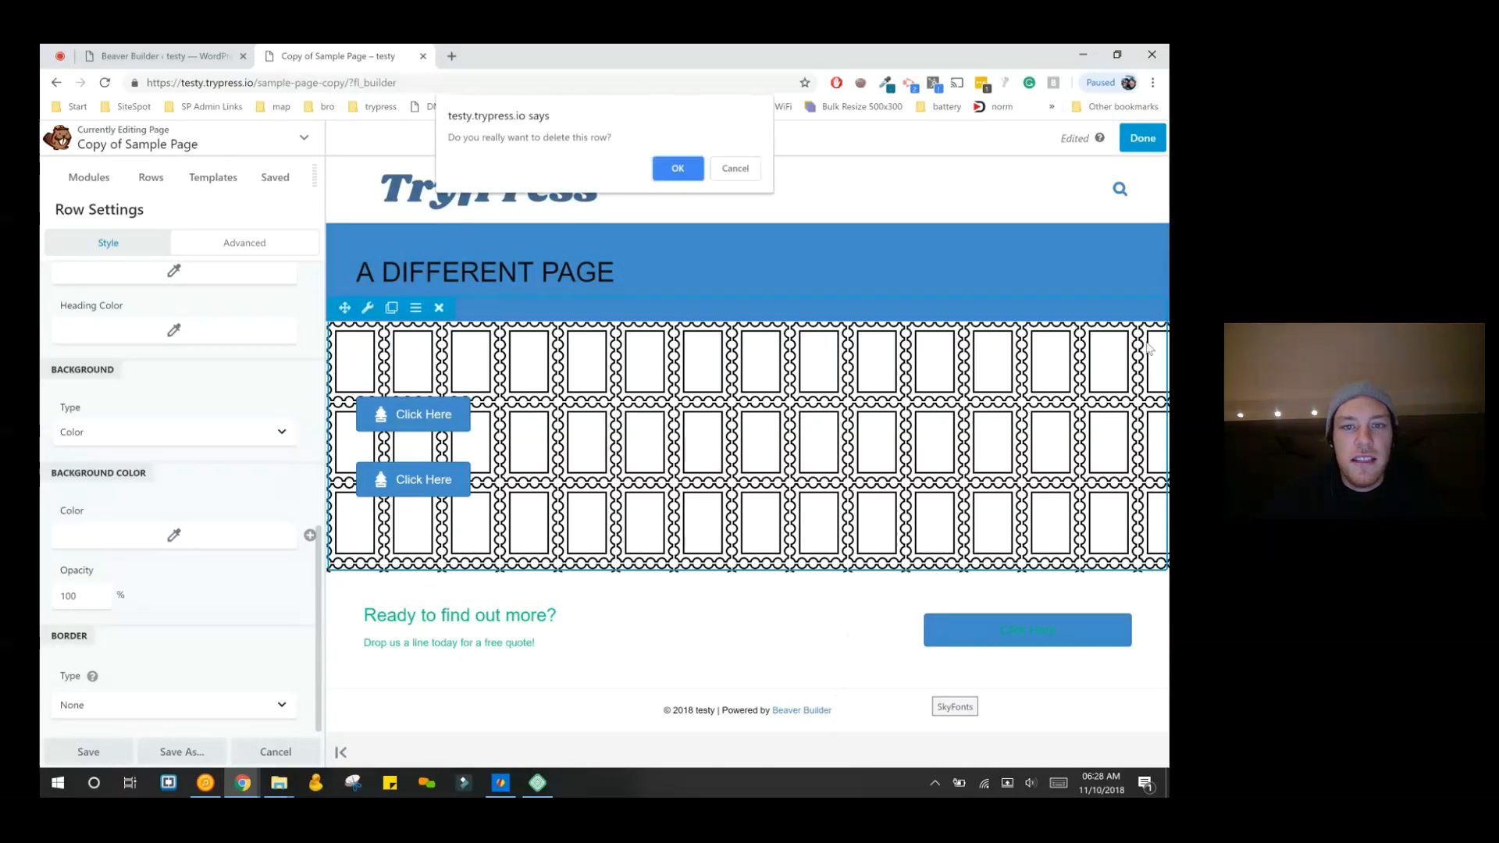
{"action": "left_click", "coordinate": [680, 168]}
- Look at the Conditional Rows and Columns module in the developer settings, and duplicate the page's "Ready to find out more?" row
{"action": "key", "text": "ctrl+Tab"}
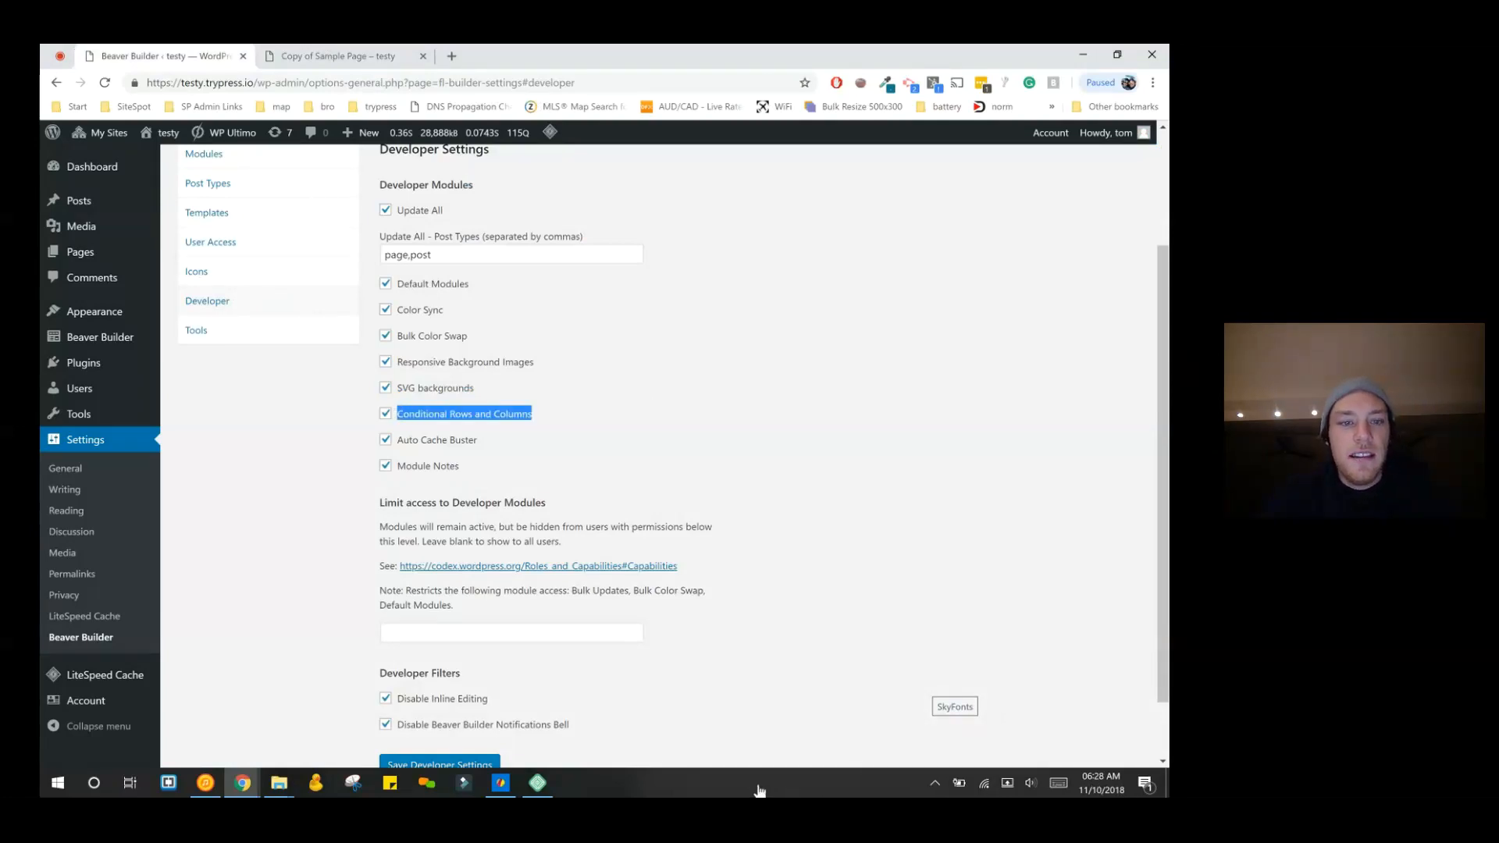
{"action": "key", "text": "ctrl+Tab"}
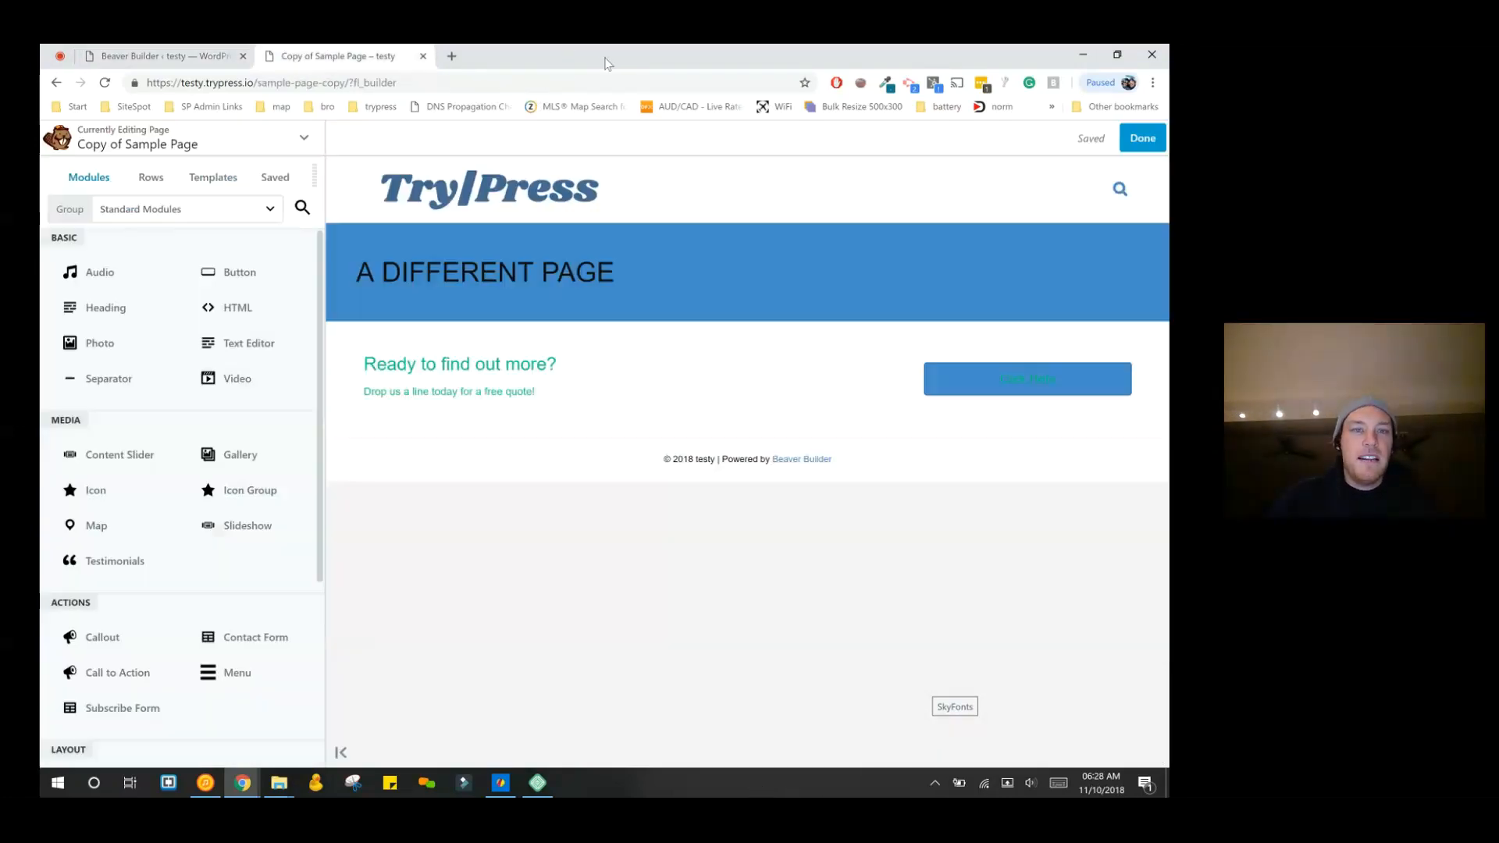
{"action": "key", "text": "ctrl+Tab"}
{"action": "key", "text": "ctrl+Tab"}
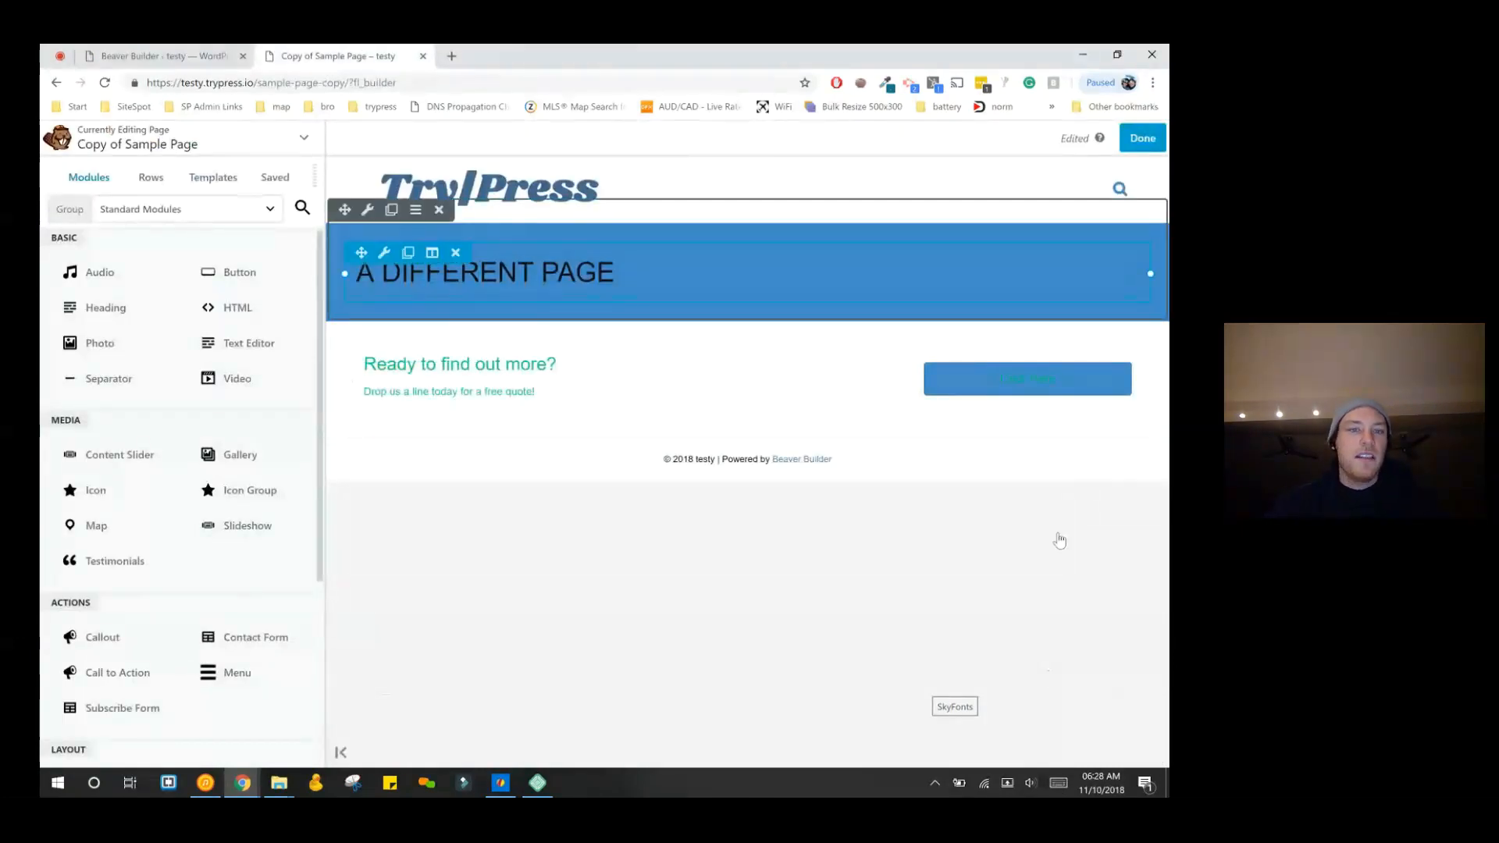
{"action": "key", "text": "ctrl+Tab"}
{"action": "key", "text": "ctrl+Tab"}
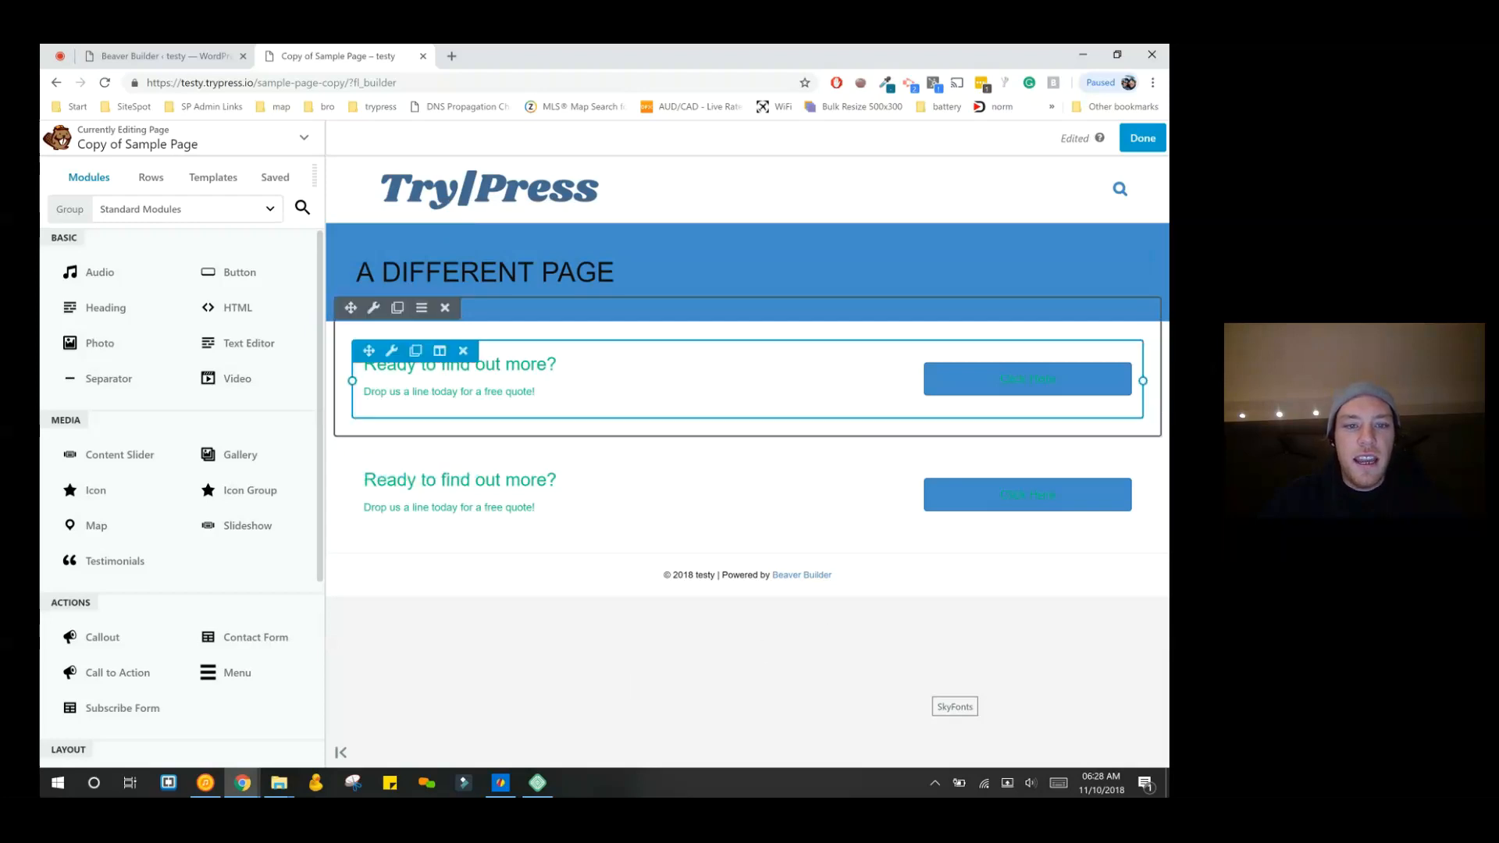
- Change the first call to action's heading to "Want some chippies?" and save the module
{"action": "left_click", "coordinate": [748, 380]}
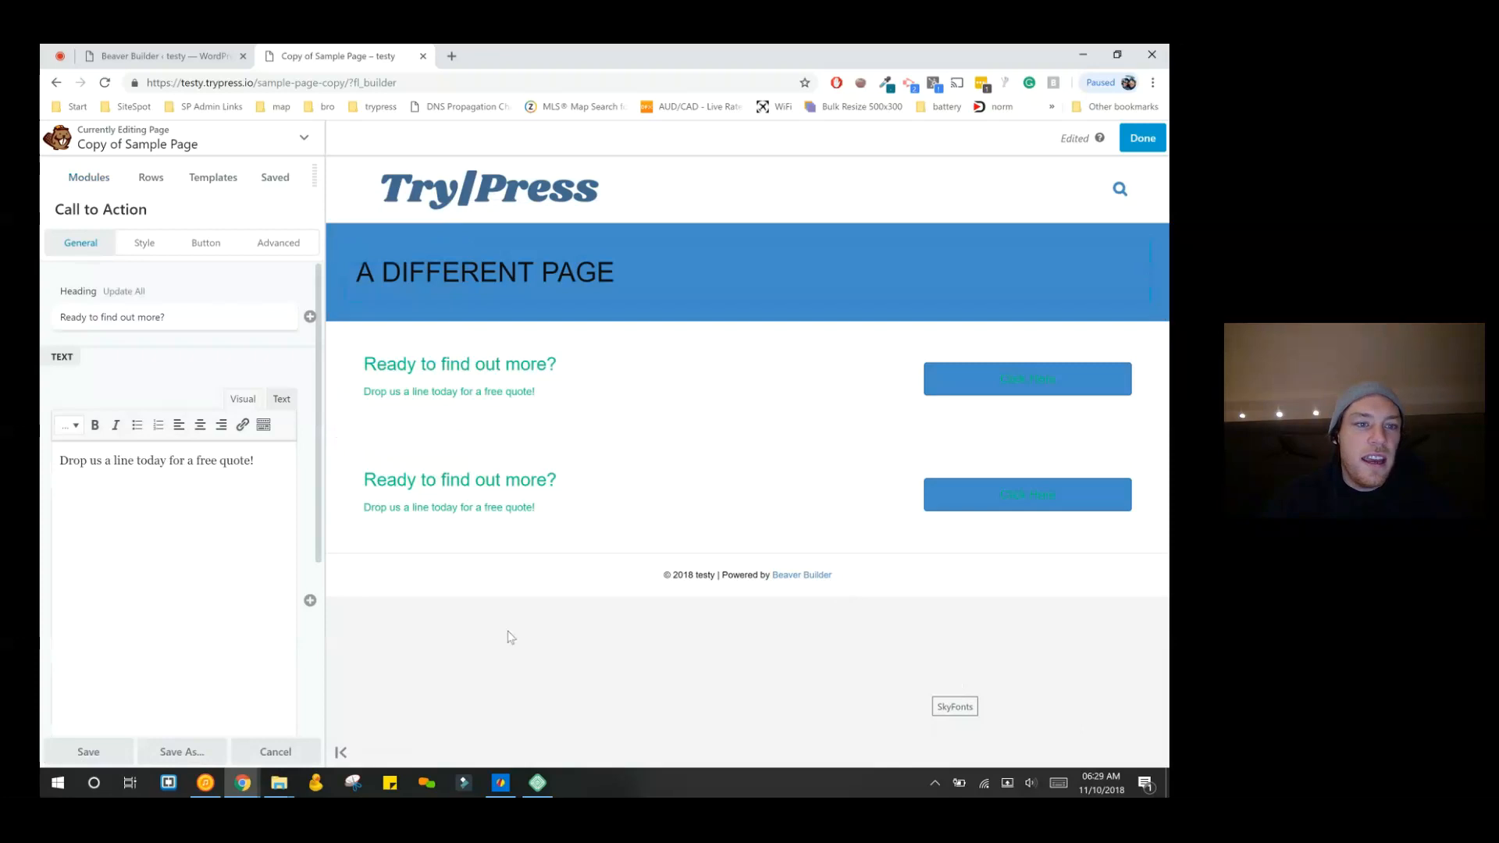
{"action": "triple_click", "coordinate": [226, 319]}
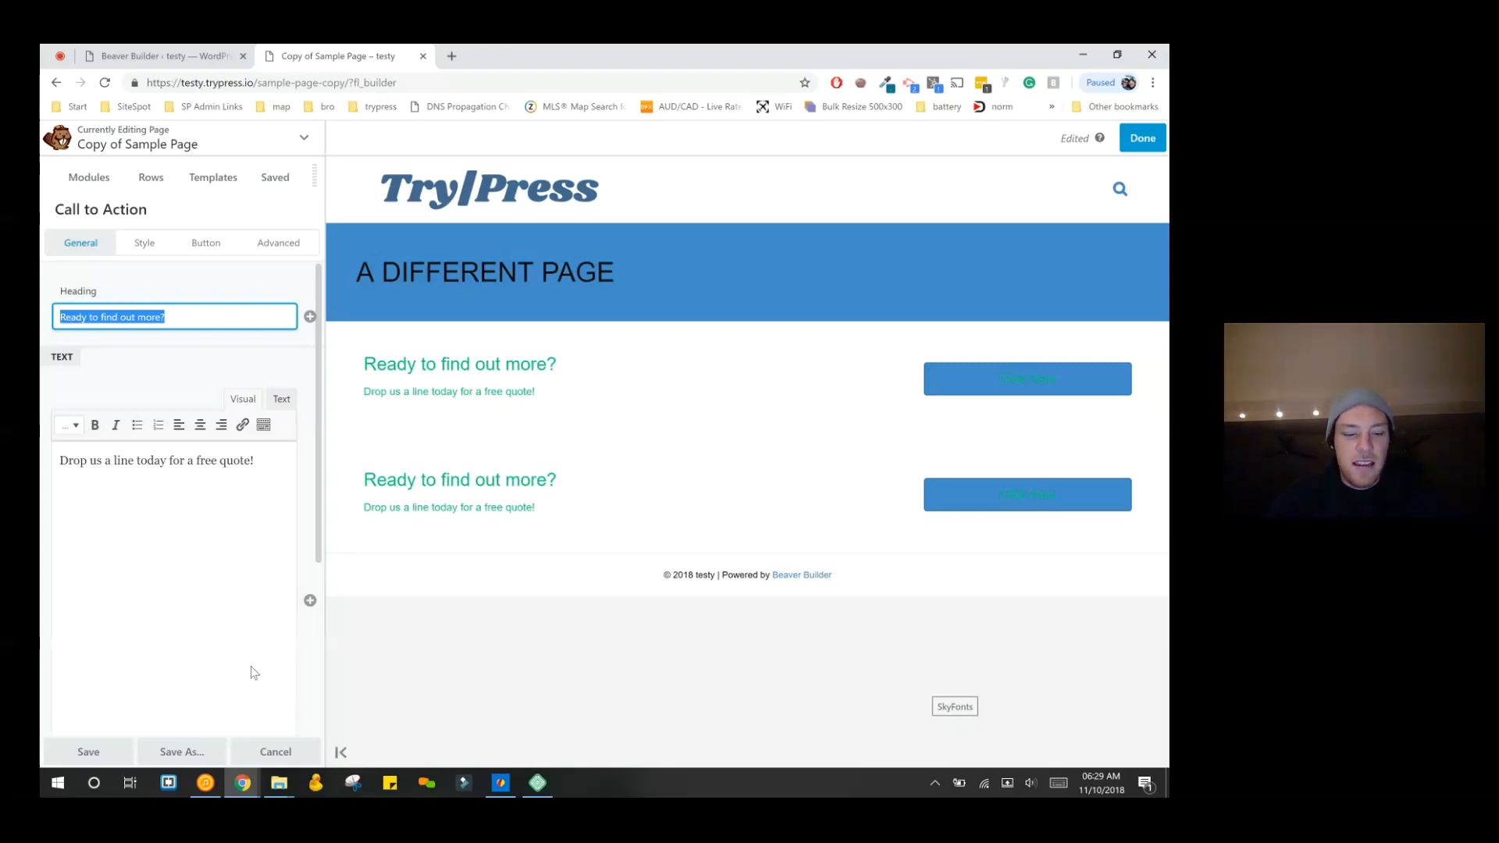
{"action": "type", "text": "Want some c"}
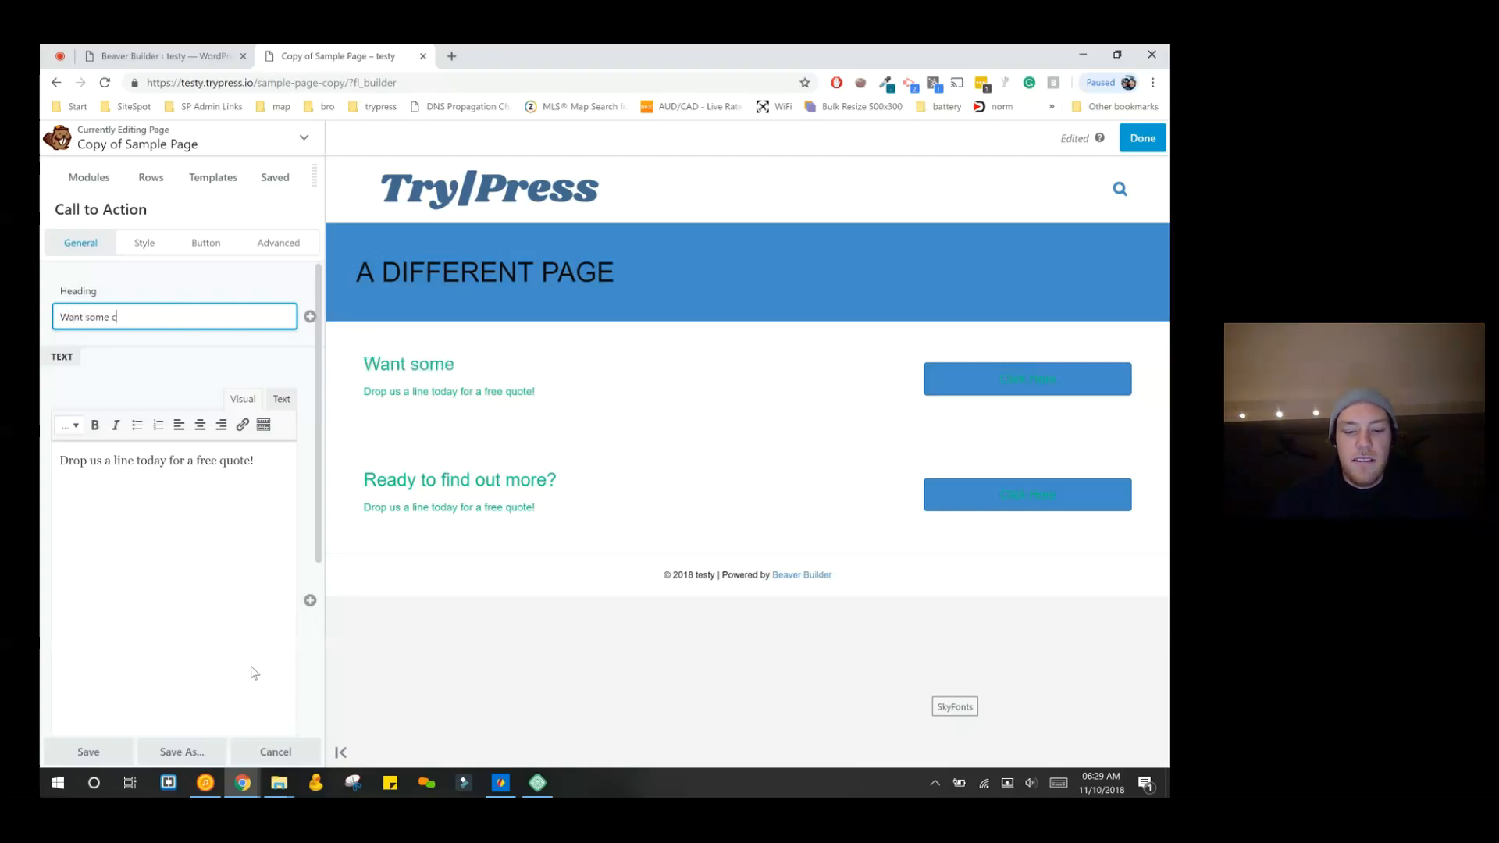
{"action": "type", "text": "hippies?"}
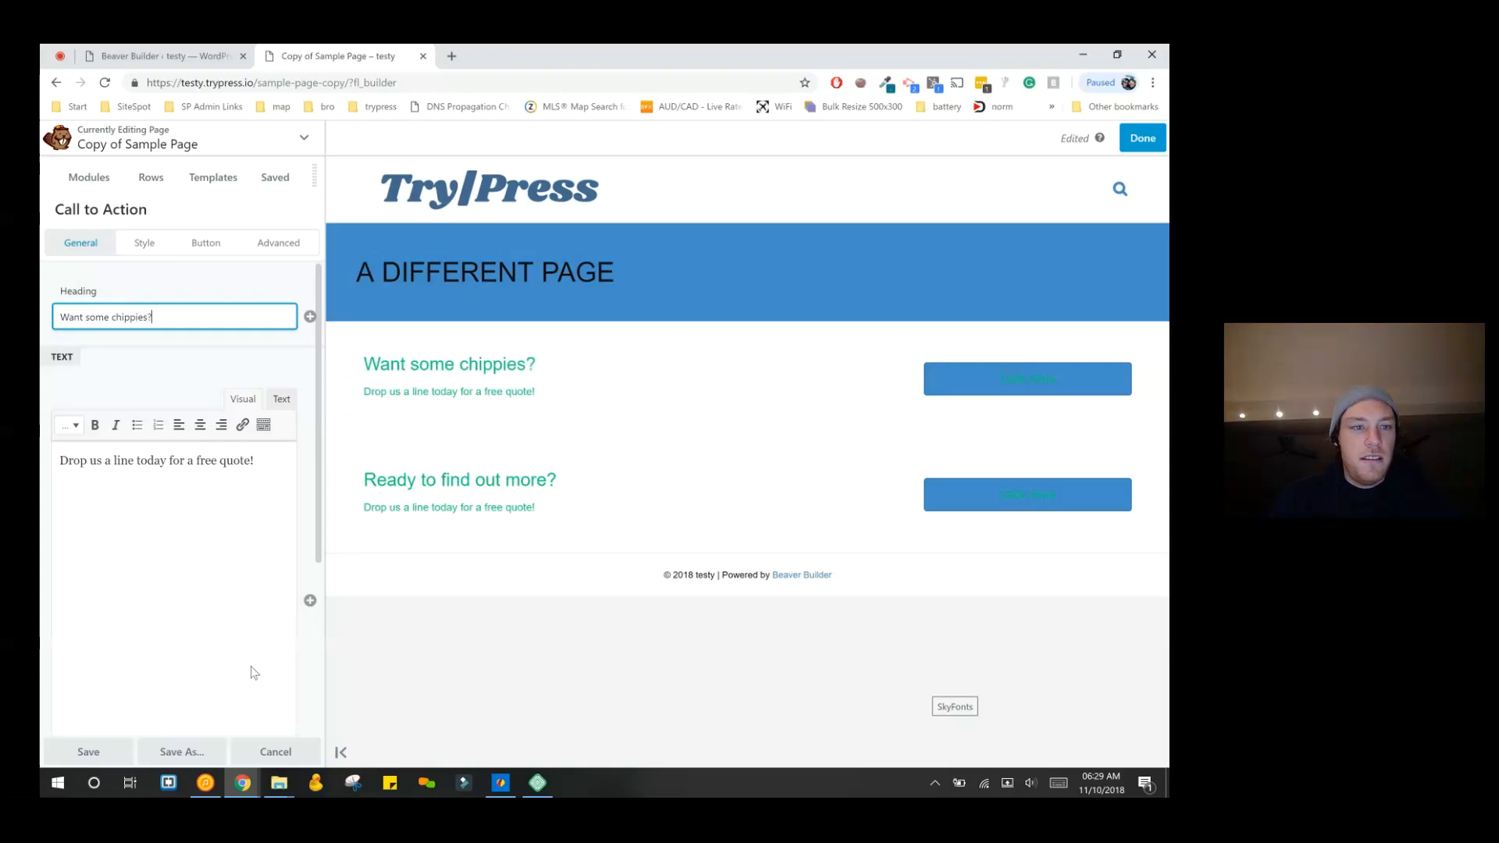
{"action": "key", "text": "Return"}
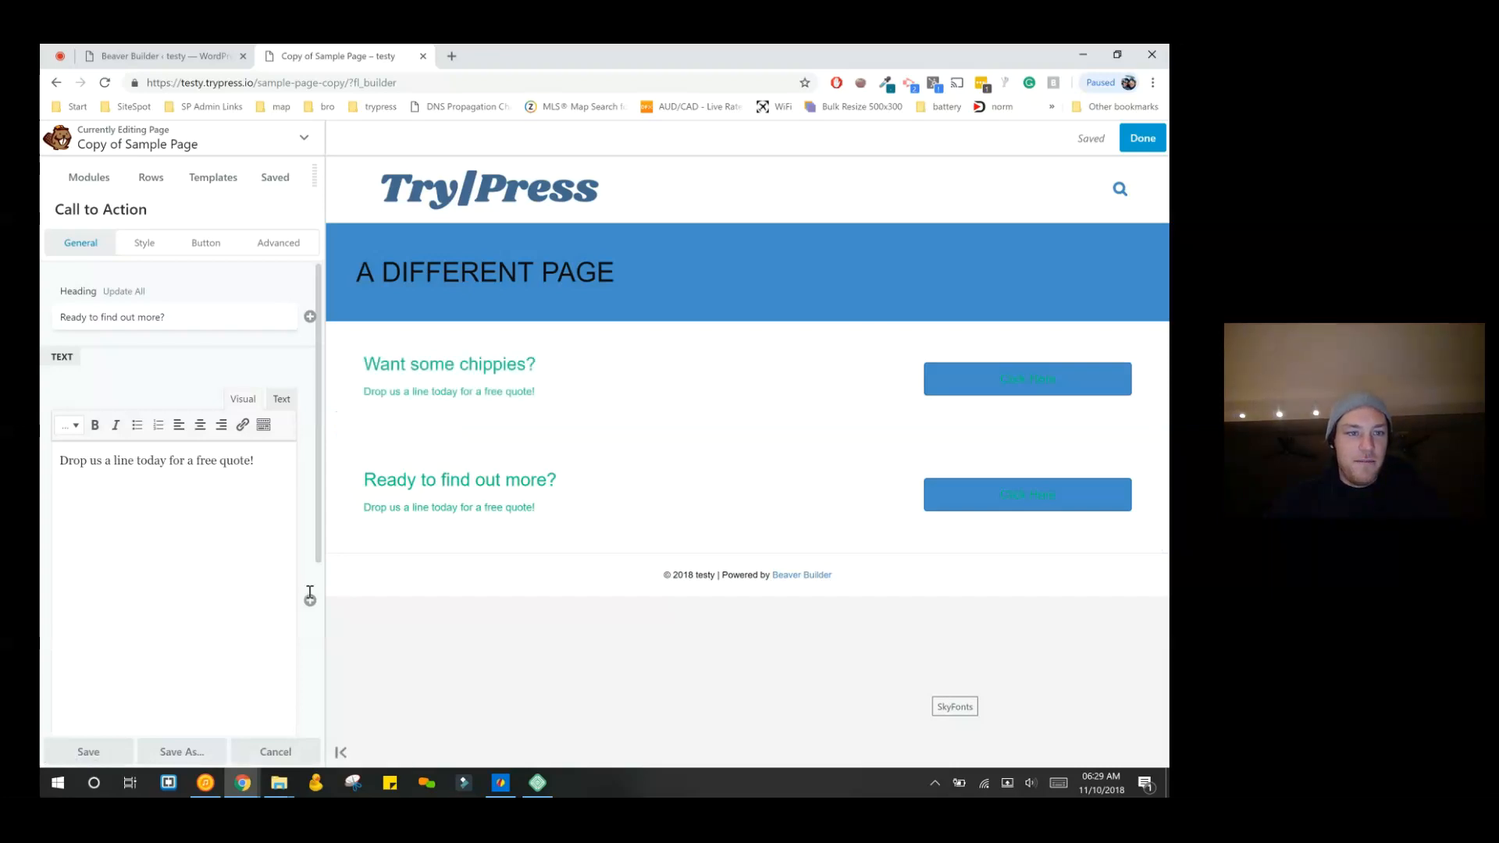
- Change the second call to action's heading to "Want some fries?" and save the module
{"action": "key", "text": "Tab"}
{"action": "type", "text": "Want som"}
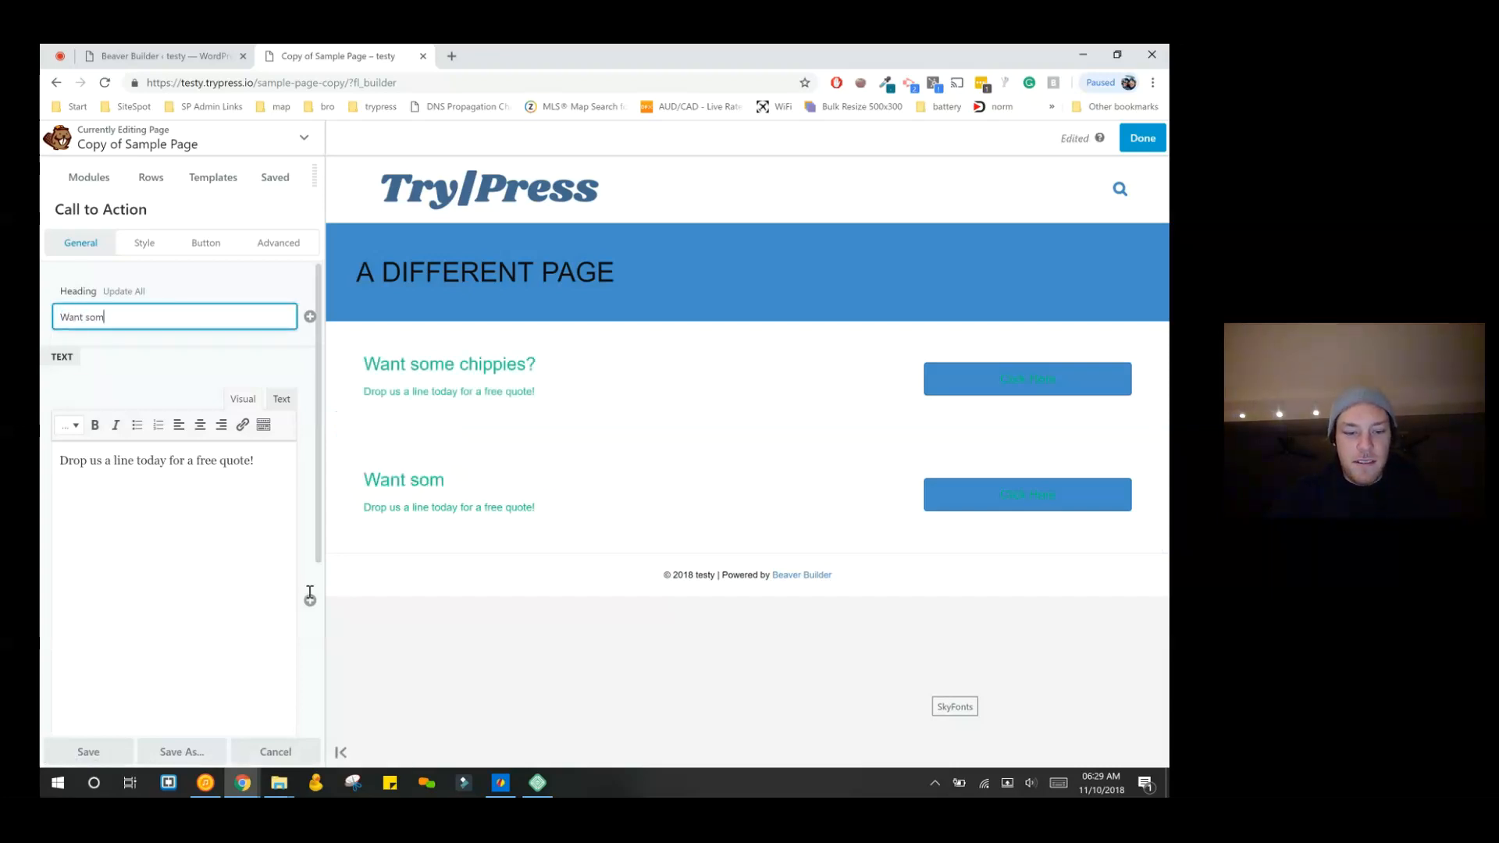
{"action": "type", "text": "e fries?"}
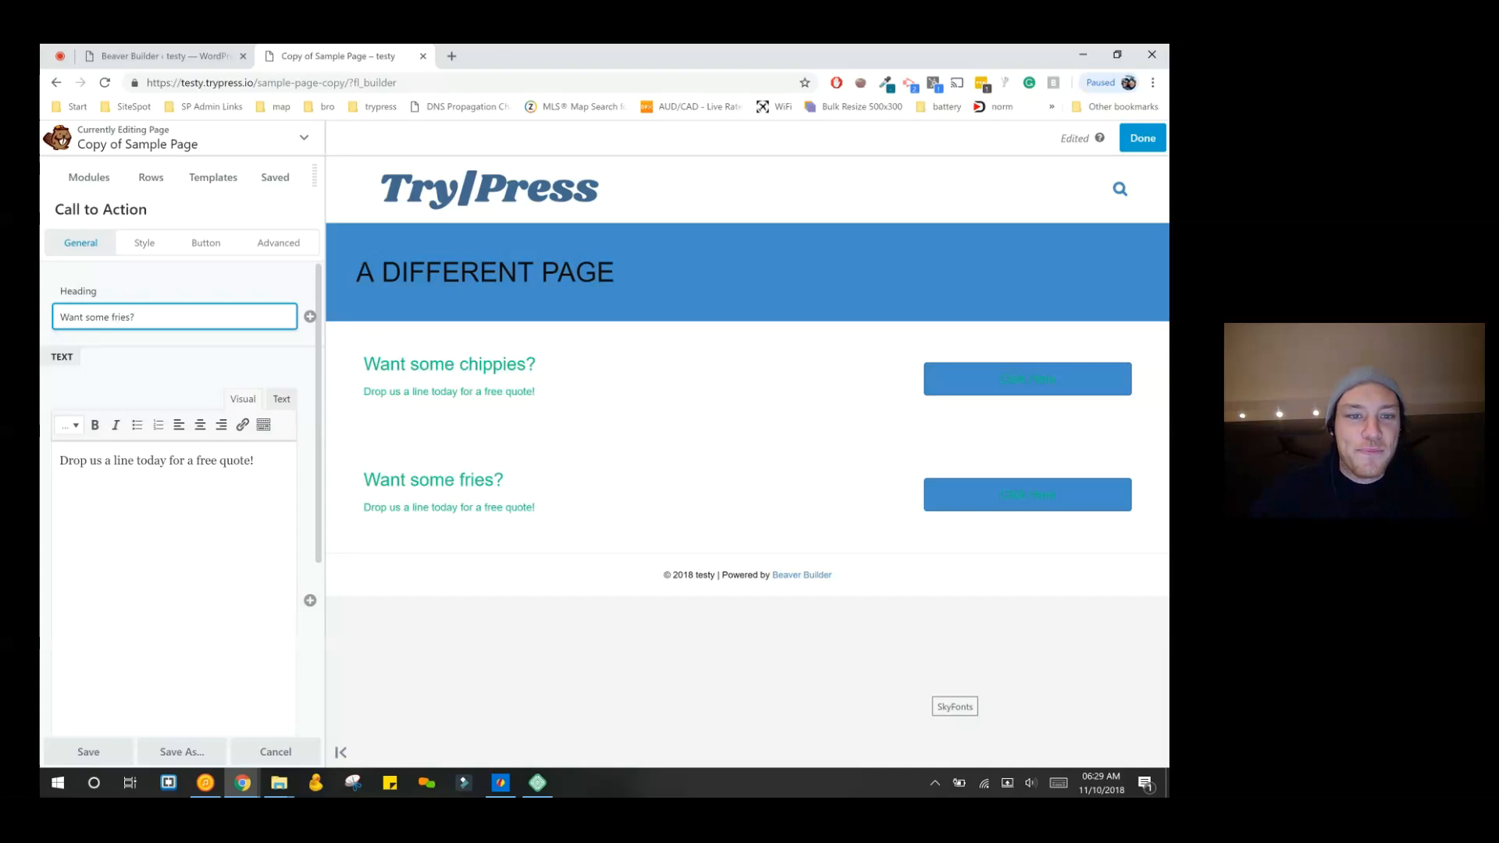
{"action": "left_click", "coordinate": [89, 751]}
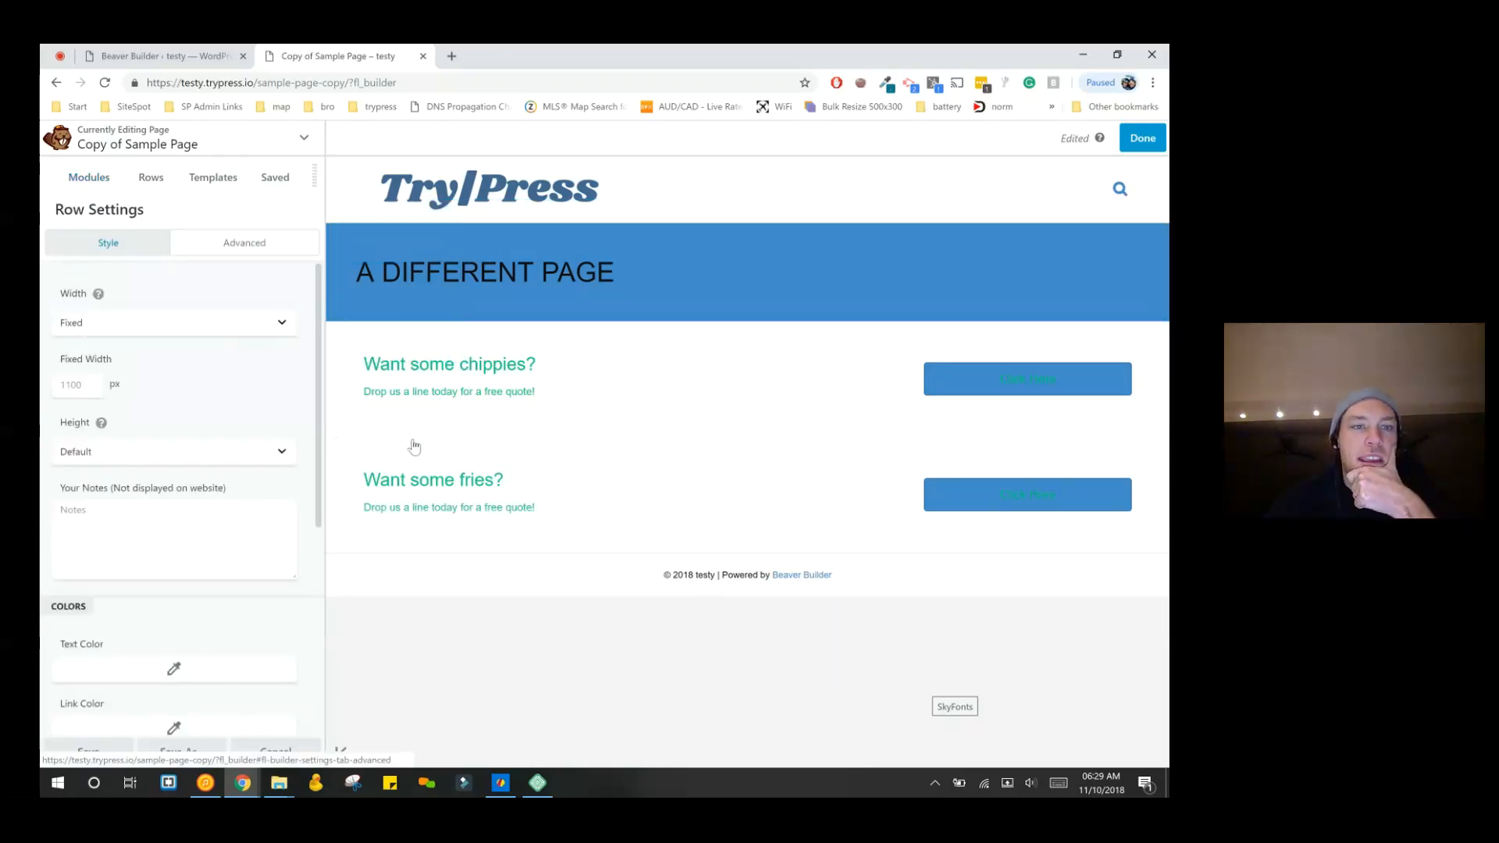
- Set the visibility display of the call-to-action row to Conditional Logic in its advanced settings
{"action": "left_click", "coordinate": [244, 243]}
{"action": "scroll", "coordinate": [179, 468], "scroll_direction": "down", "scroll_amount": 2}
{"action": "scroll", "coordinate": [180, 468], "scroll_direction": "down", "scroll_amount": 1}
{"action": "left_click", "coordinate": [172, 526]}
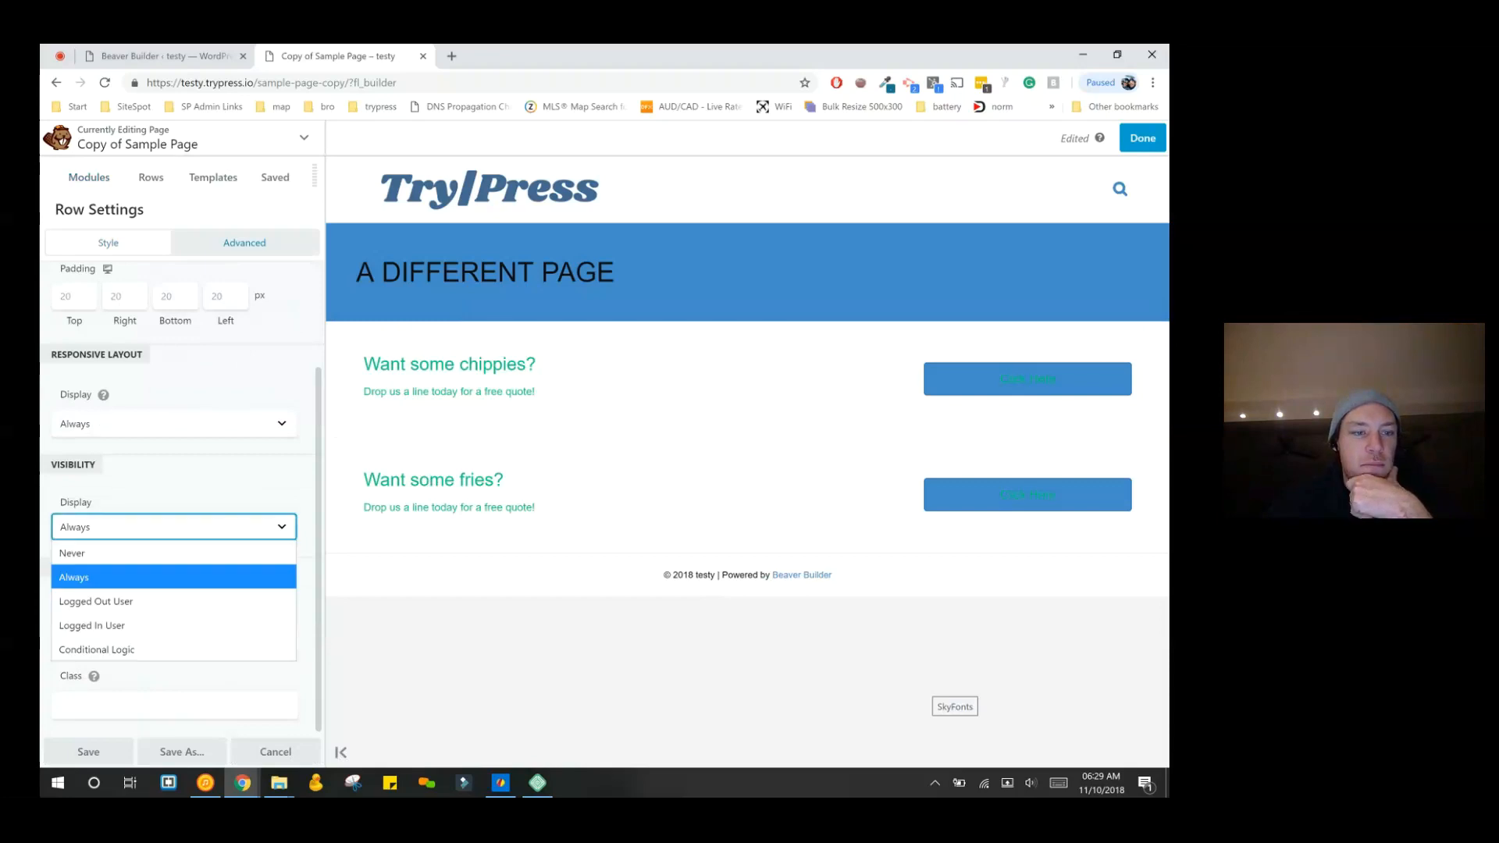
{"action": "key", "text": "Return"}
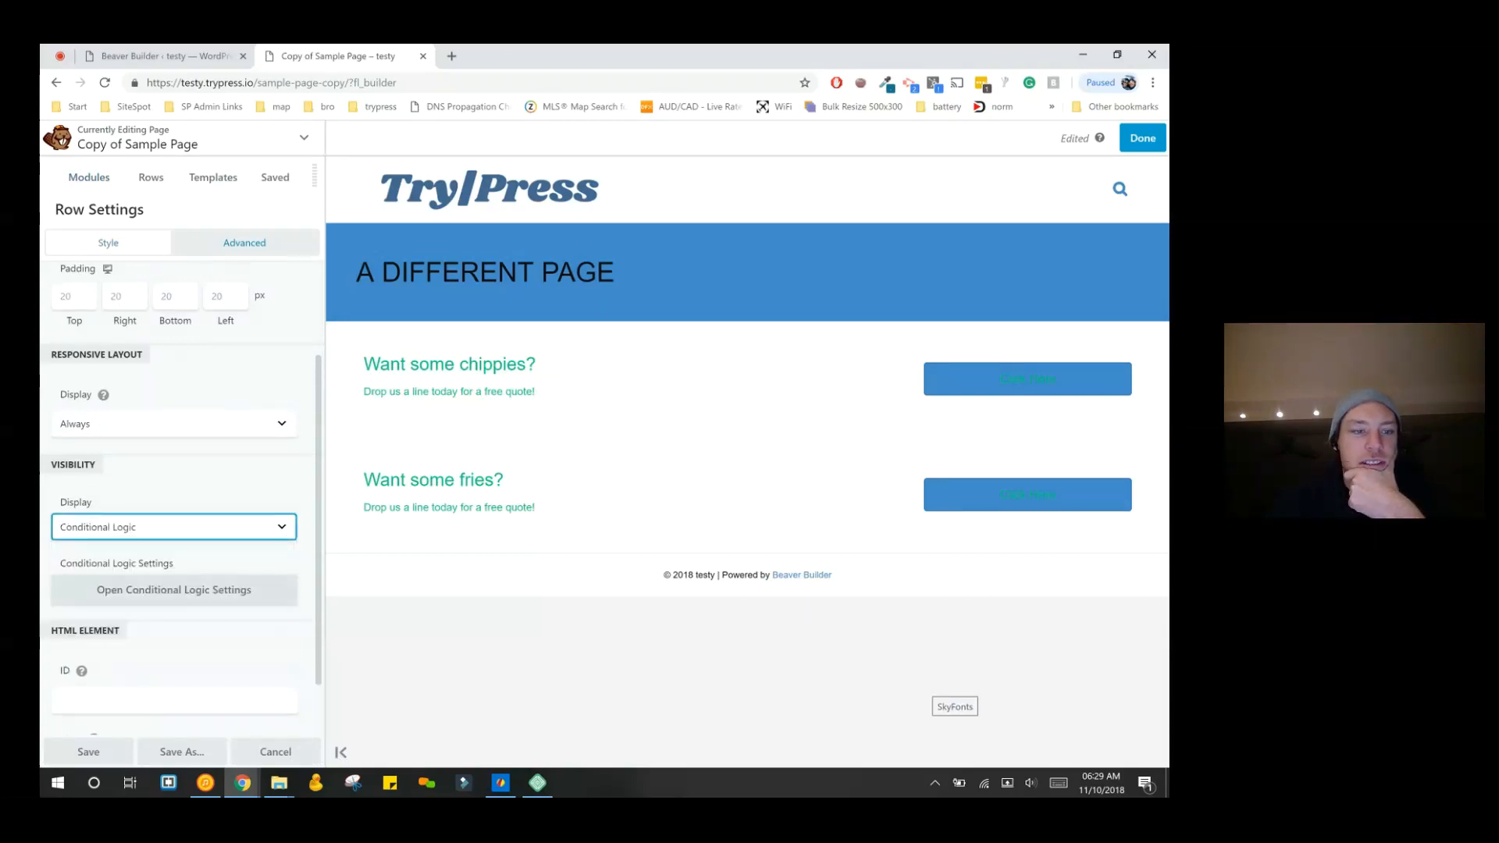
- Widen the docked row settings and review the visibility display options
{"action": "left_click", "coordinate": [173, 527]}
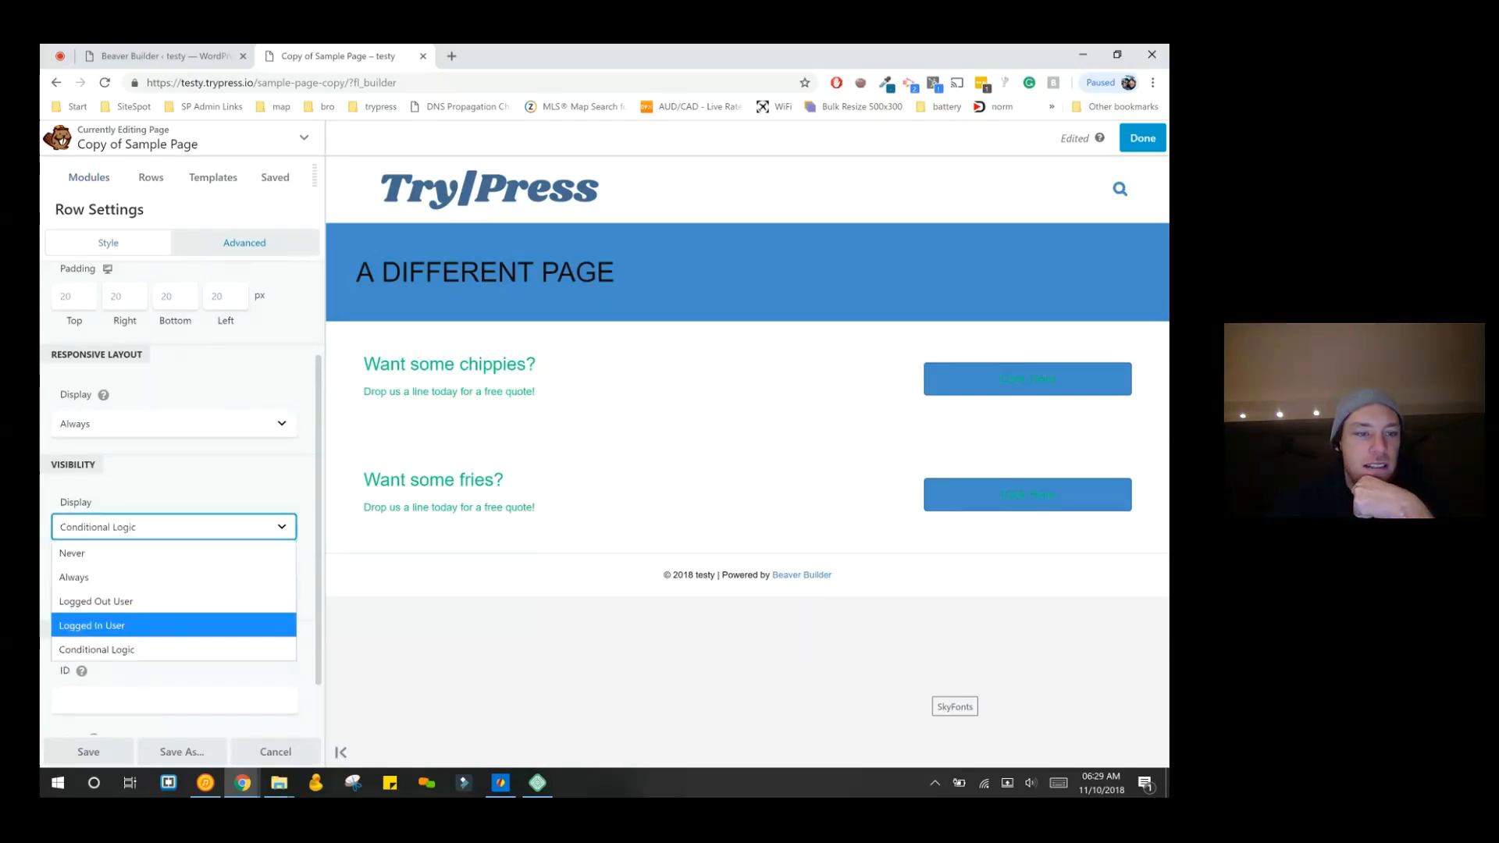
{"action": "left_click", "coordinate": [309, 547]}
{"action": "left_click_drag", "start_coordinate": [326, 499], "coordinate": [414, 500]}
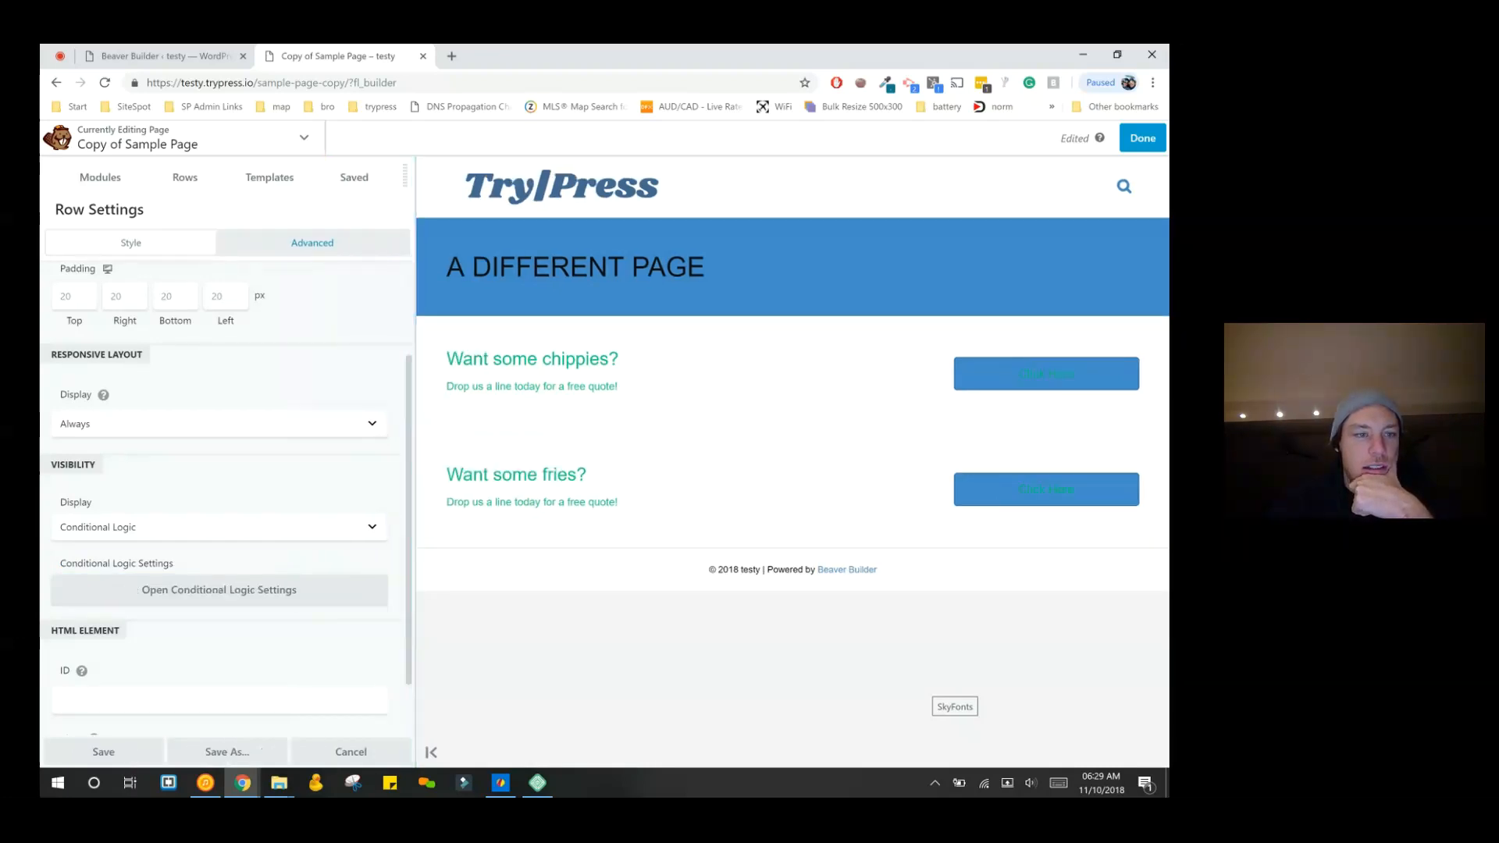
{"action": "left_click", "coordinate": [218, 527]}
{"action": "key", "text": "Return"}
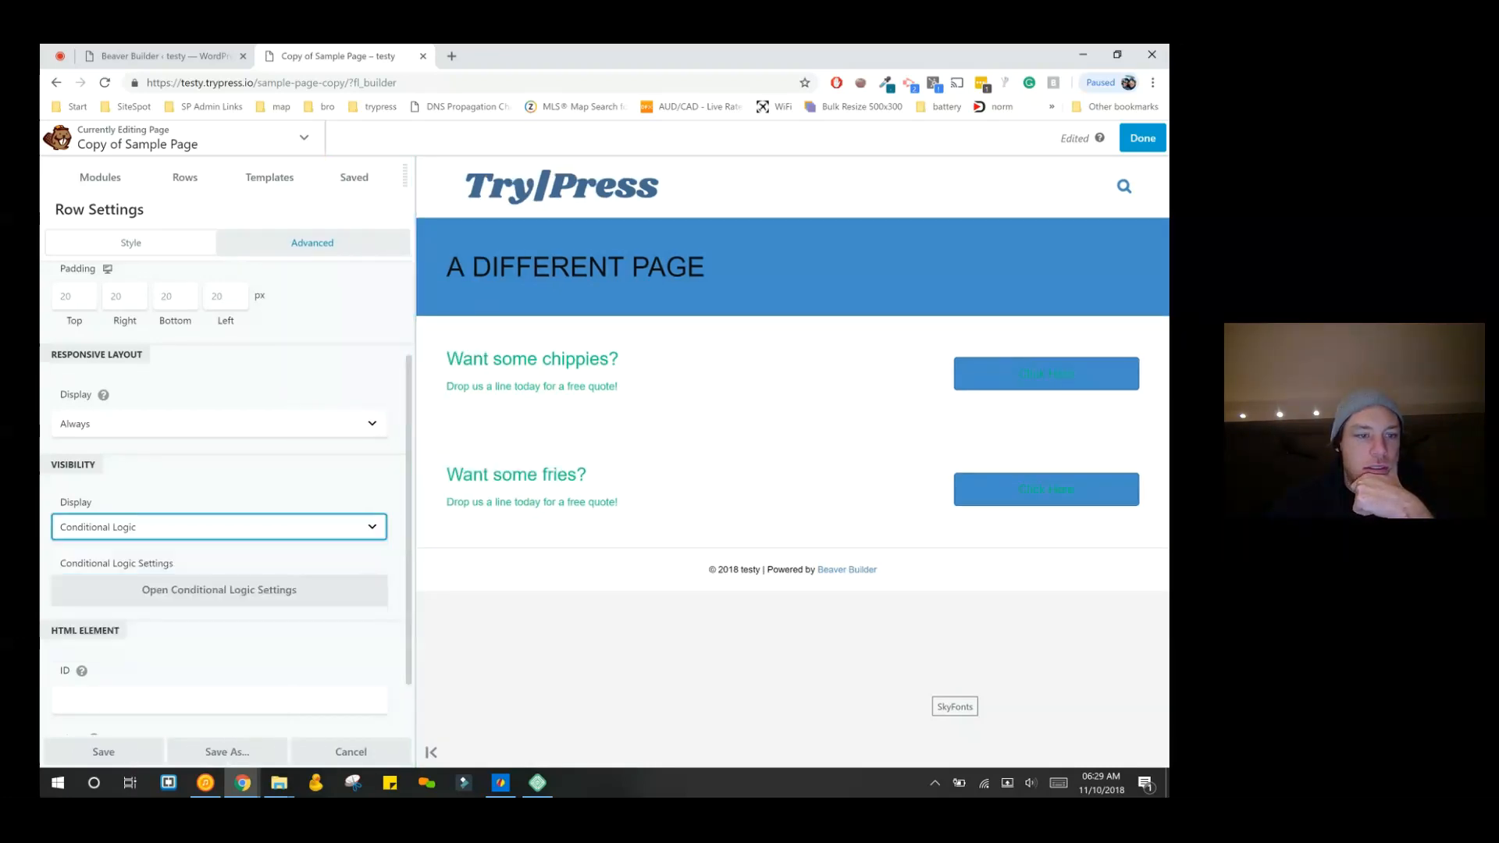
- Review the row's responsive layout display options and select Conditional Logic again for its visibility
{"action": "left_click", "coordinate": [219, 424]}
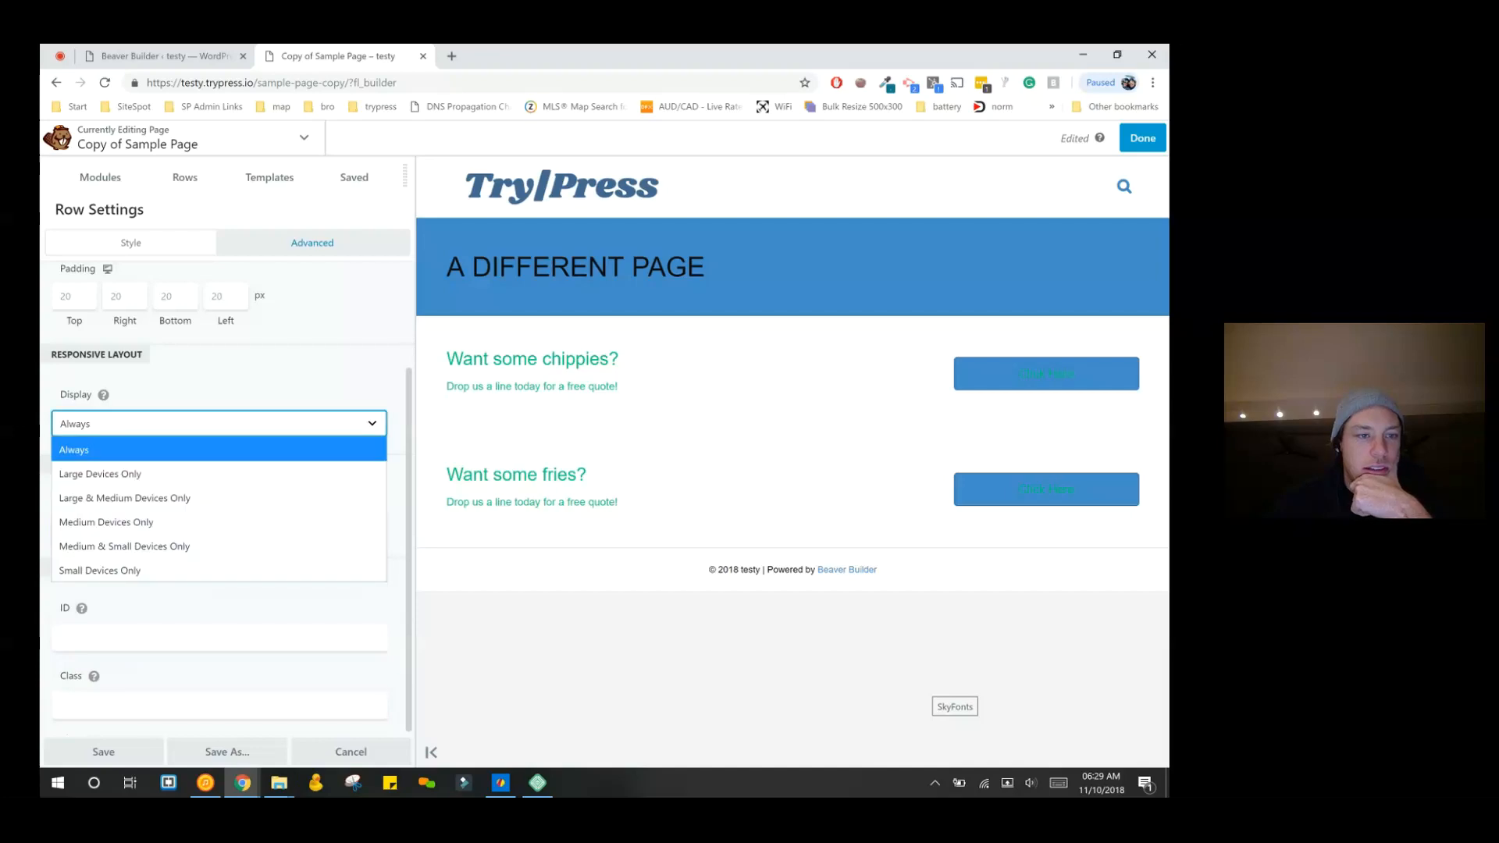
{"action": "left_click", "coordinate": [506, 680]}
{"action": "scroll", "coordinate": [508, 684], "scroll_direction": "up", "scroll_amount": 2}
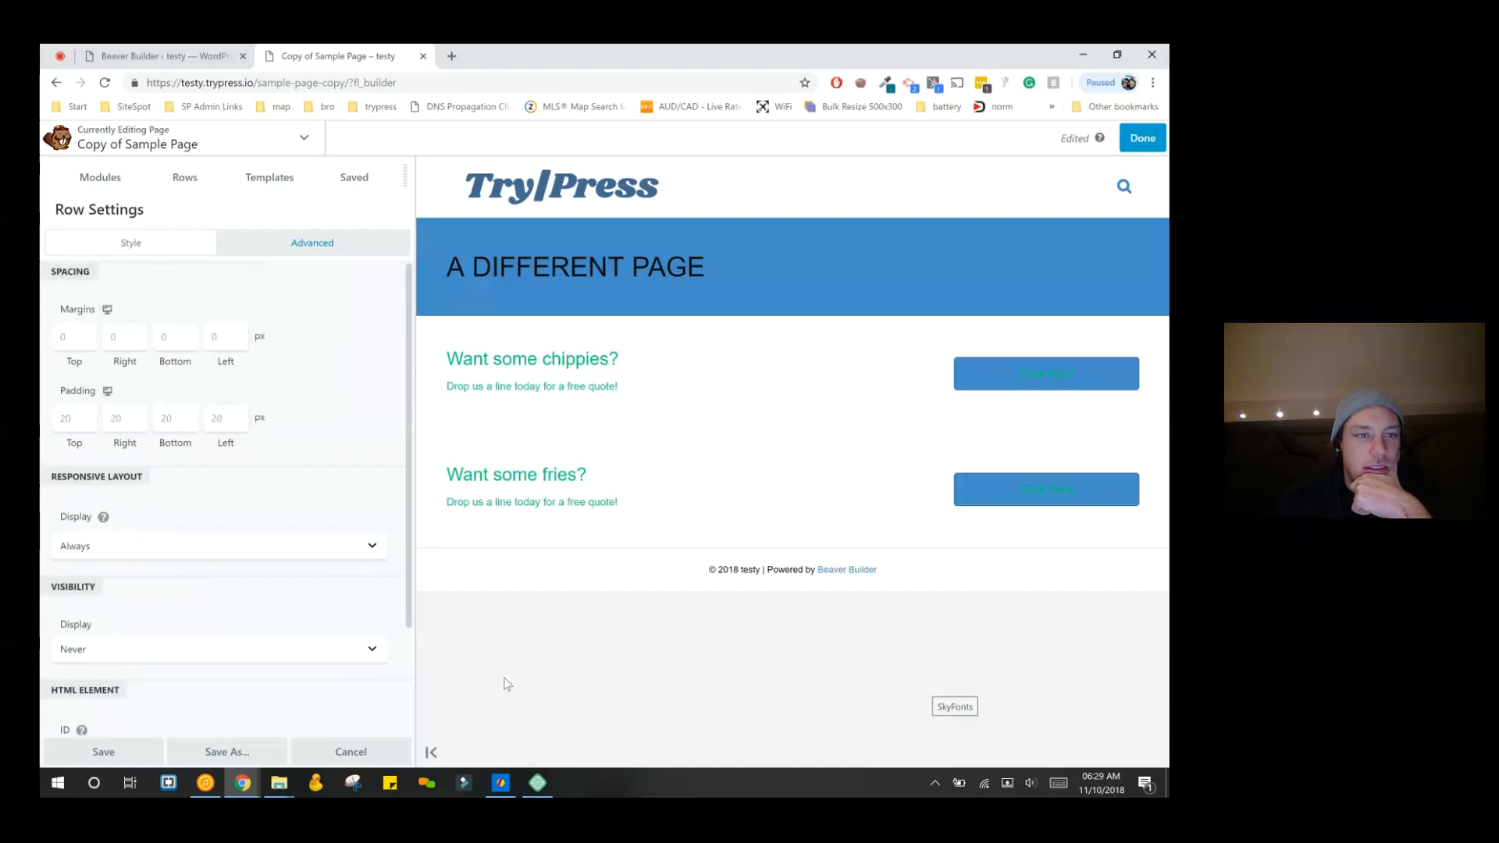
{"action": "scroll", "coordinate": [234, 546], "scroll_direction": "down", "scroll_amount": 2}
{"action": "left_click", "coordinate": [219, 527]}
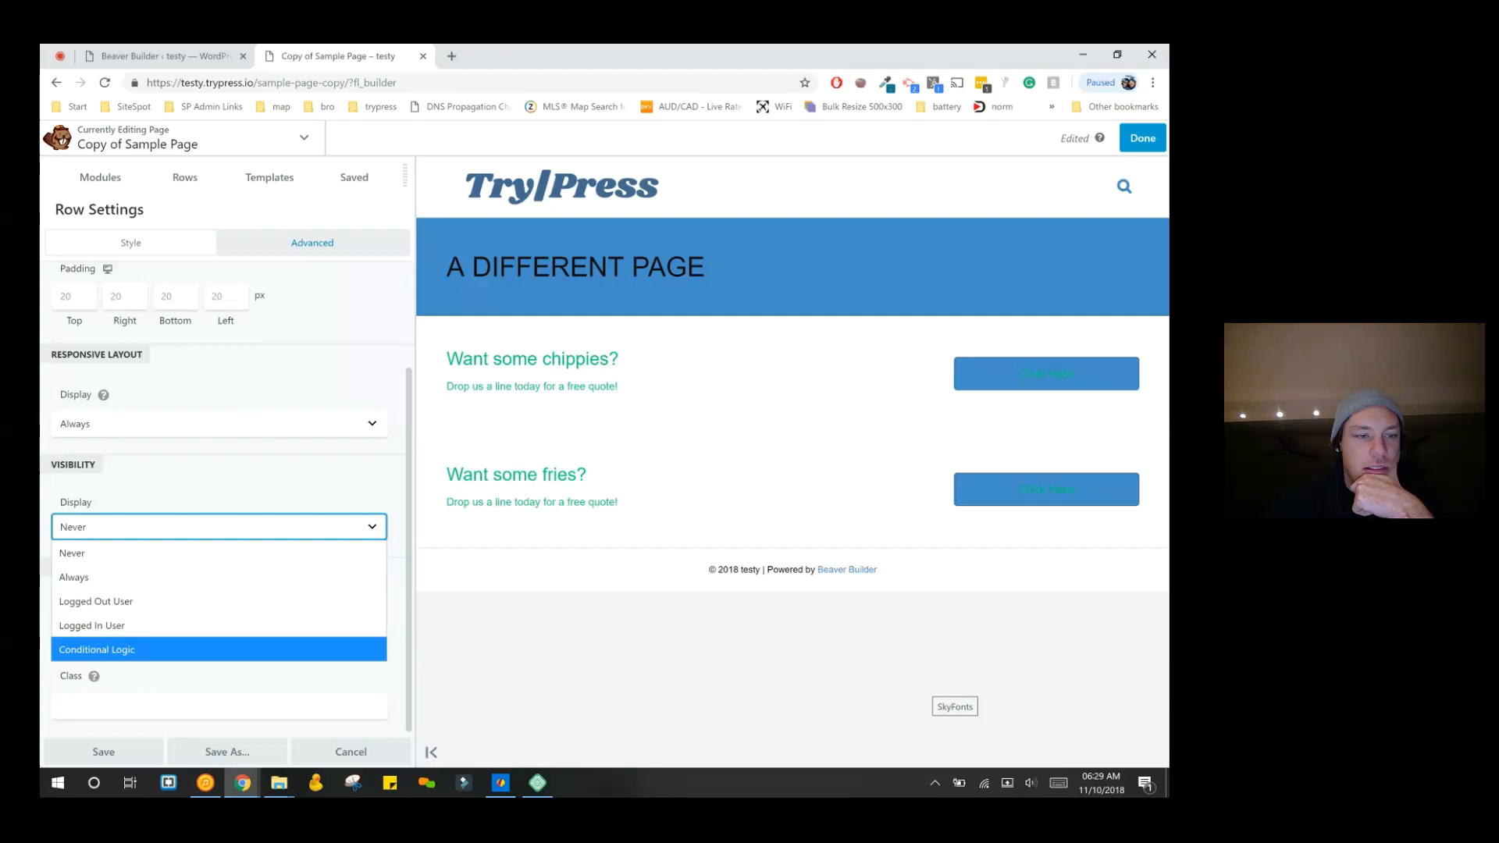
{"action": "left_click", "coordinate": [97, 650]}
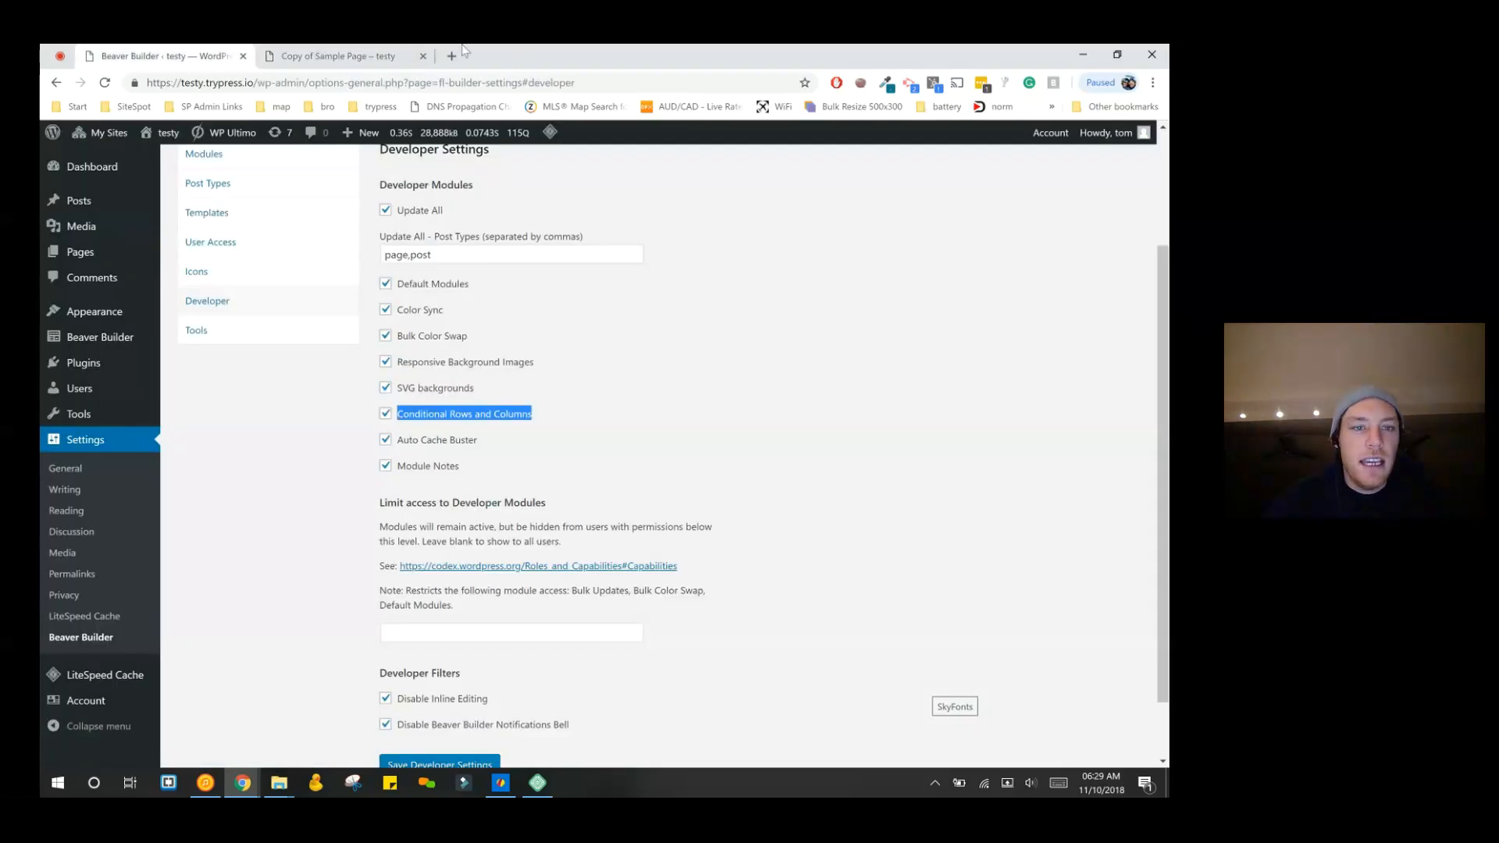
- Open the row's conditional logic settings on the Copy of Sample Page, examine the rule and rule group options, and close without saving
{"action": "left_click", "coordinate": [164, 55]}
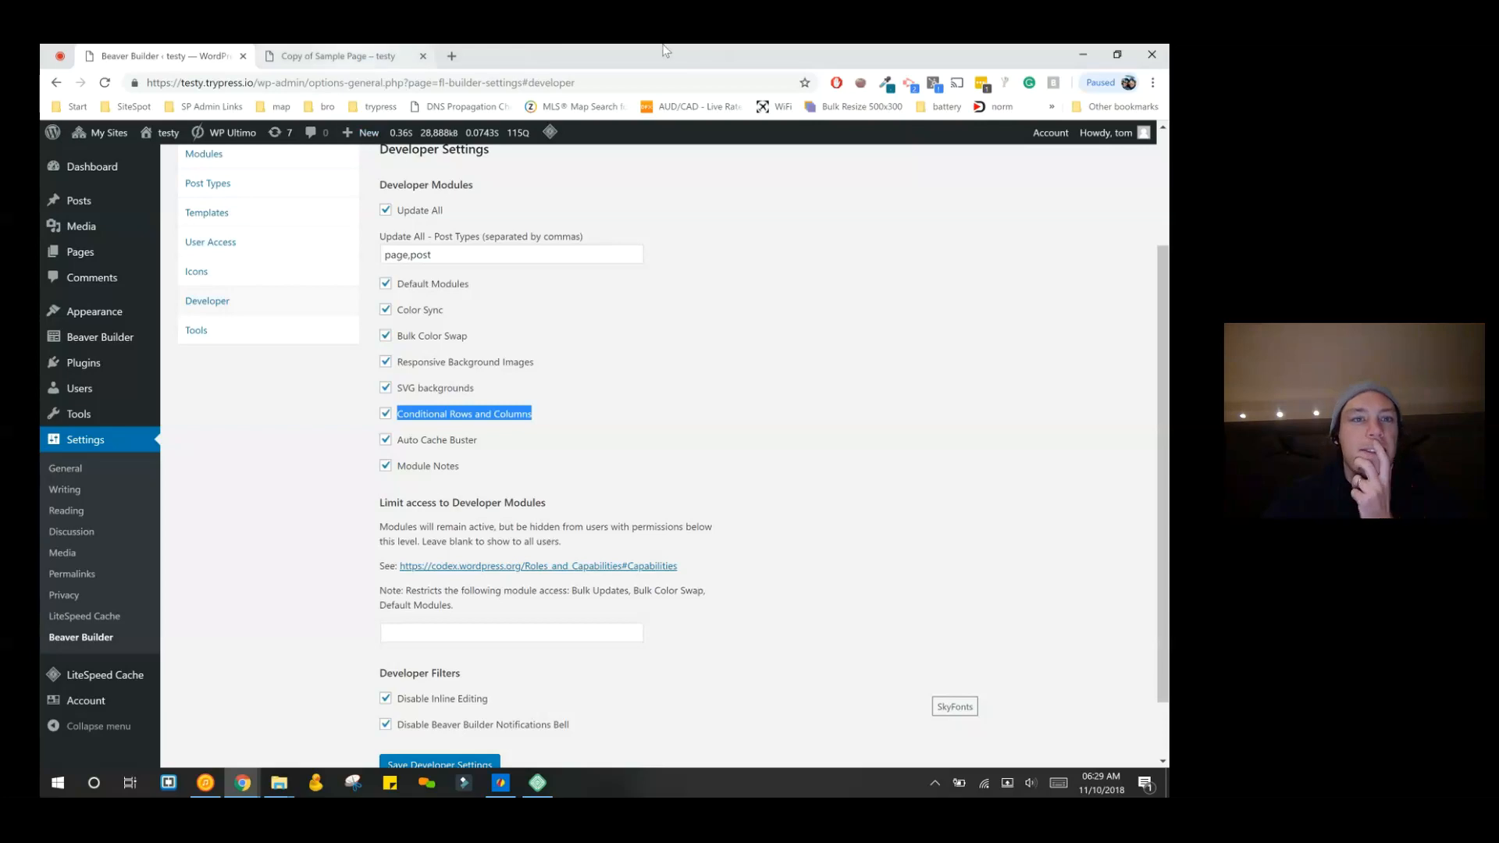
{"action": "left_click", "coordinate": [335, 55]}
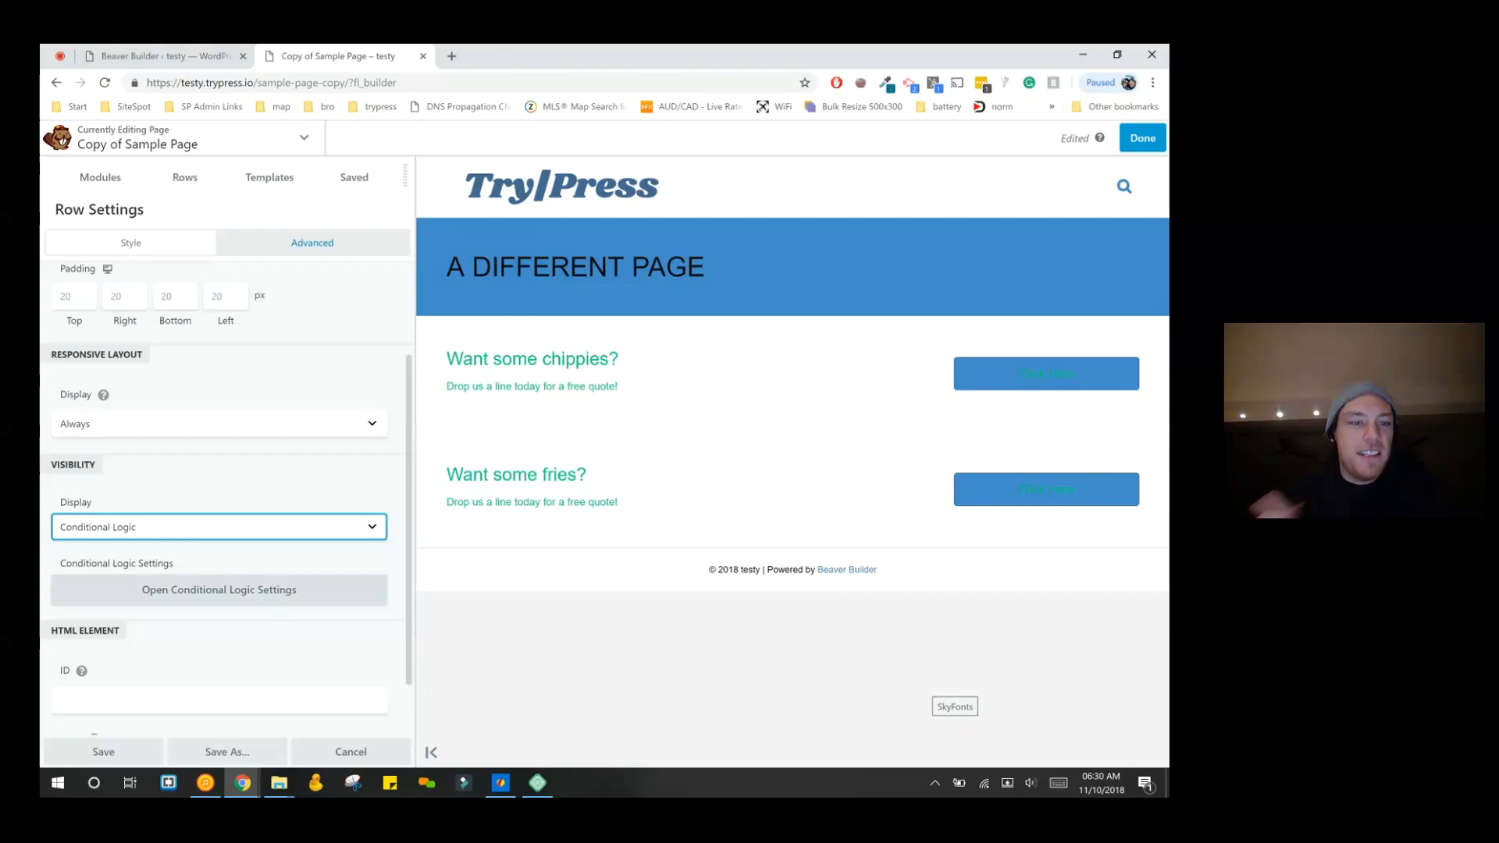
{"action": "left_click", "coordinate": [219, 590]}
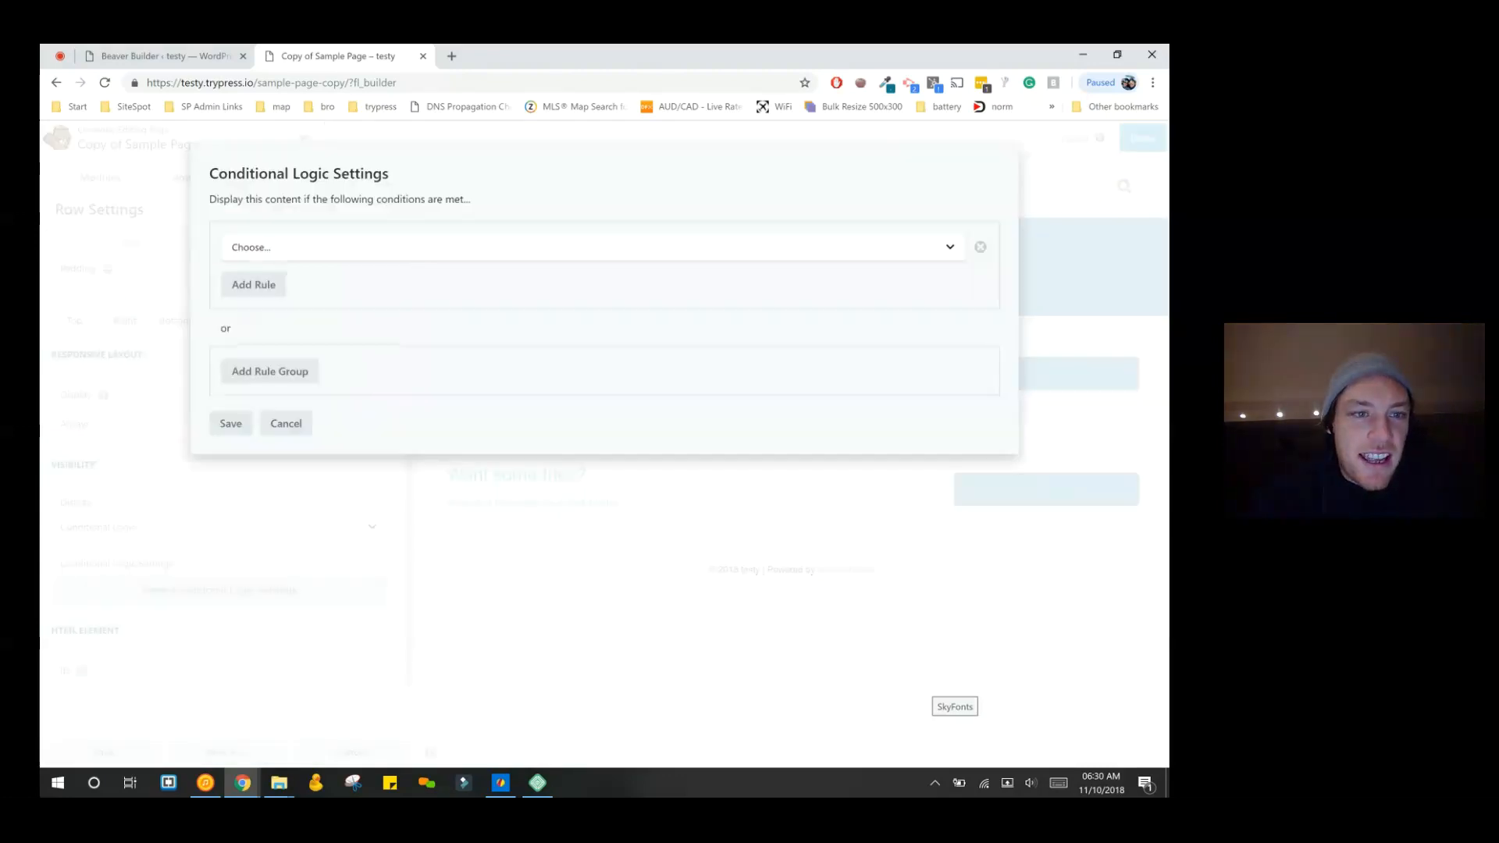
{"action": "left_click", "coordinate": [286, 423]}
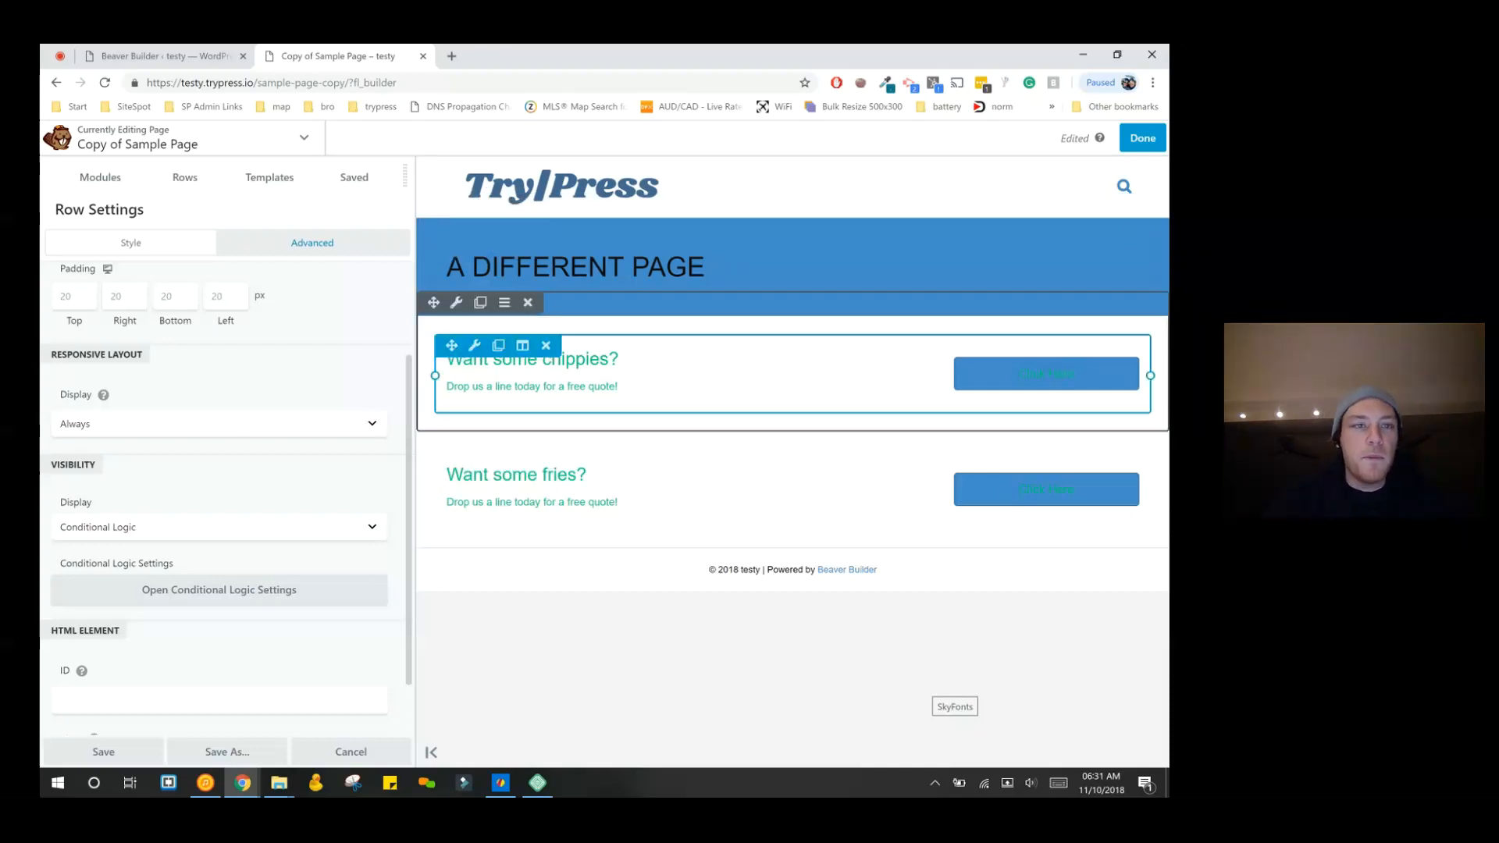
{"action": "left_click", "coordinate": [164, 55]}
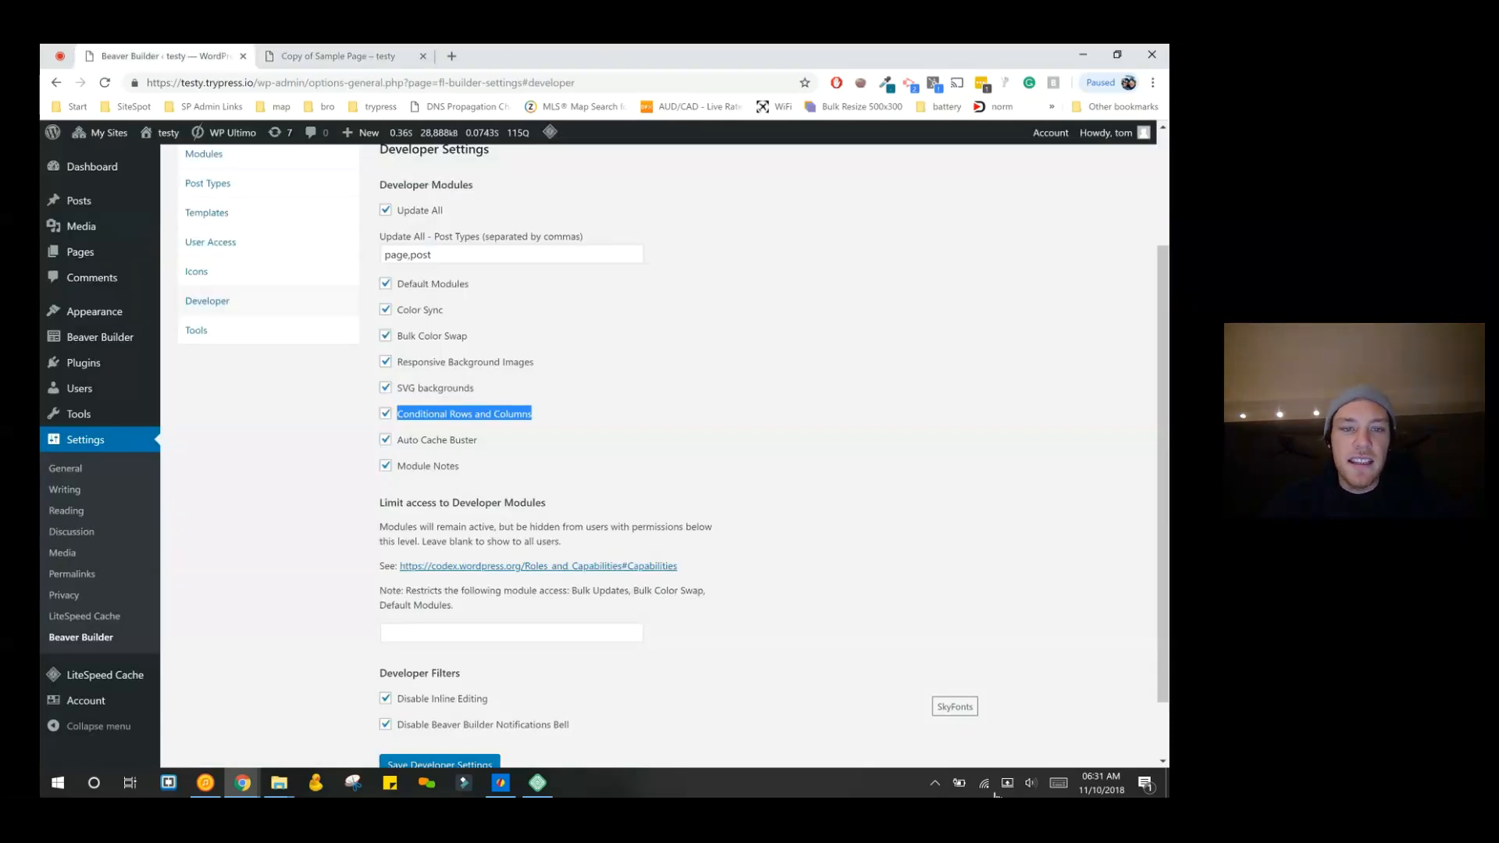
{"action": "left_click", "coordinate": [765, 550]}
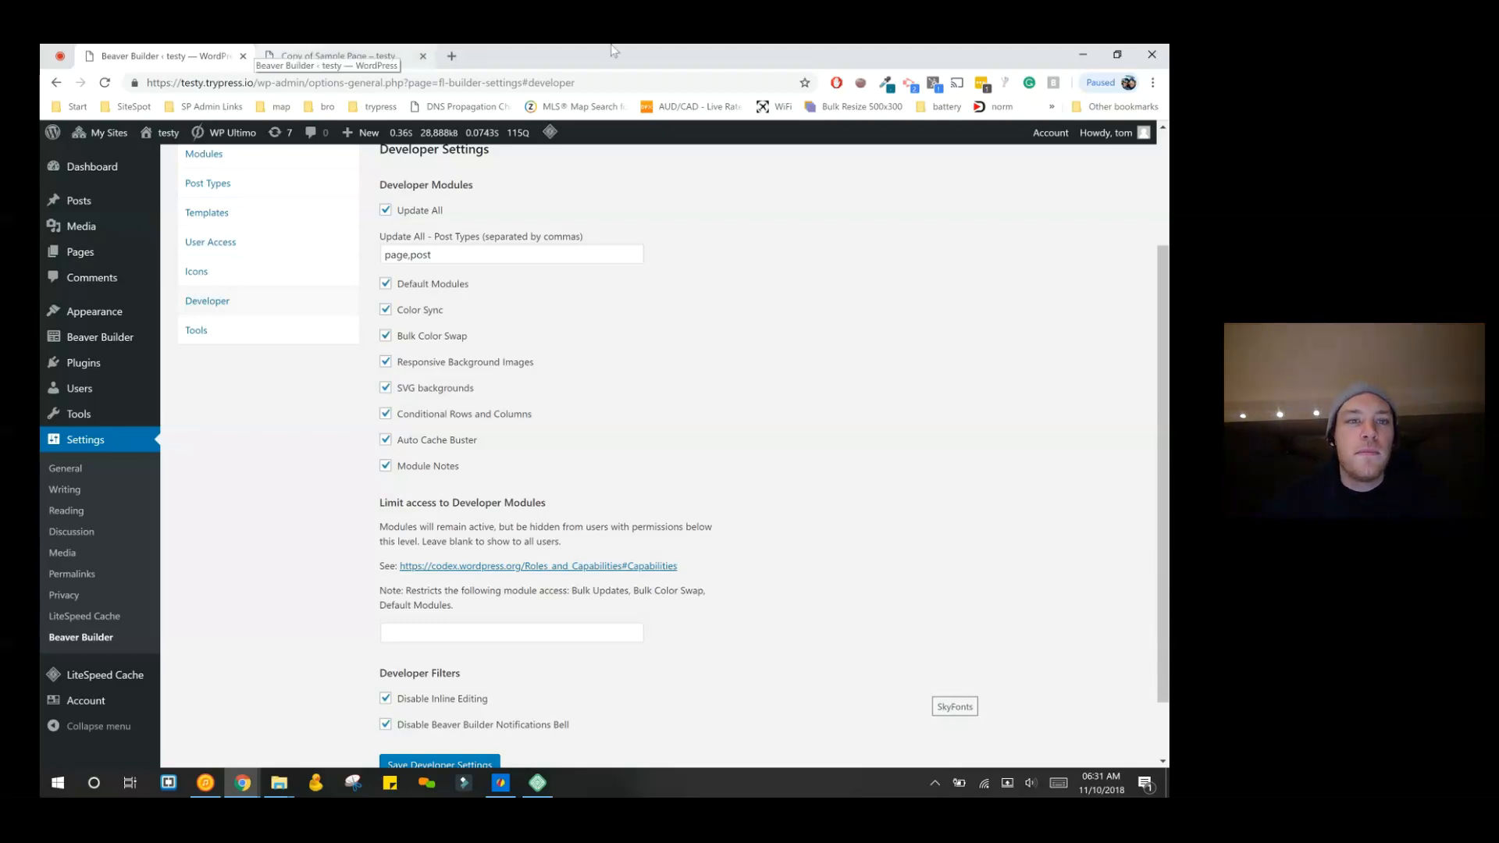
{"action": "key", "text": "ctrl+Tab"}
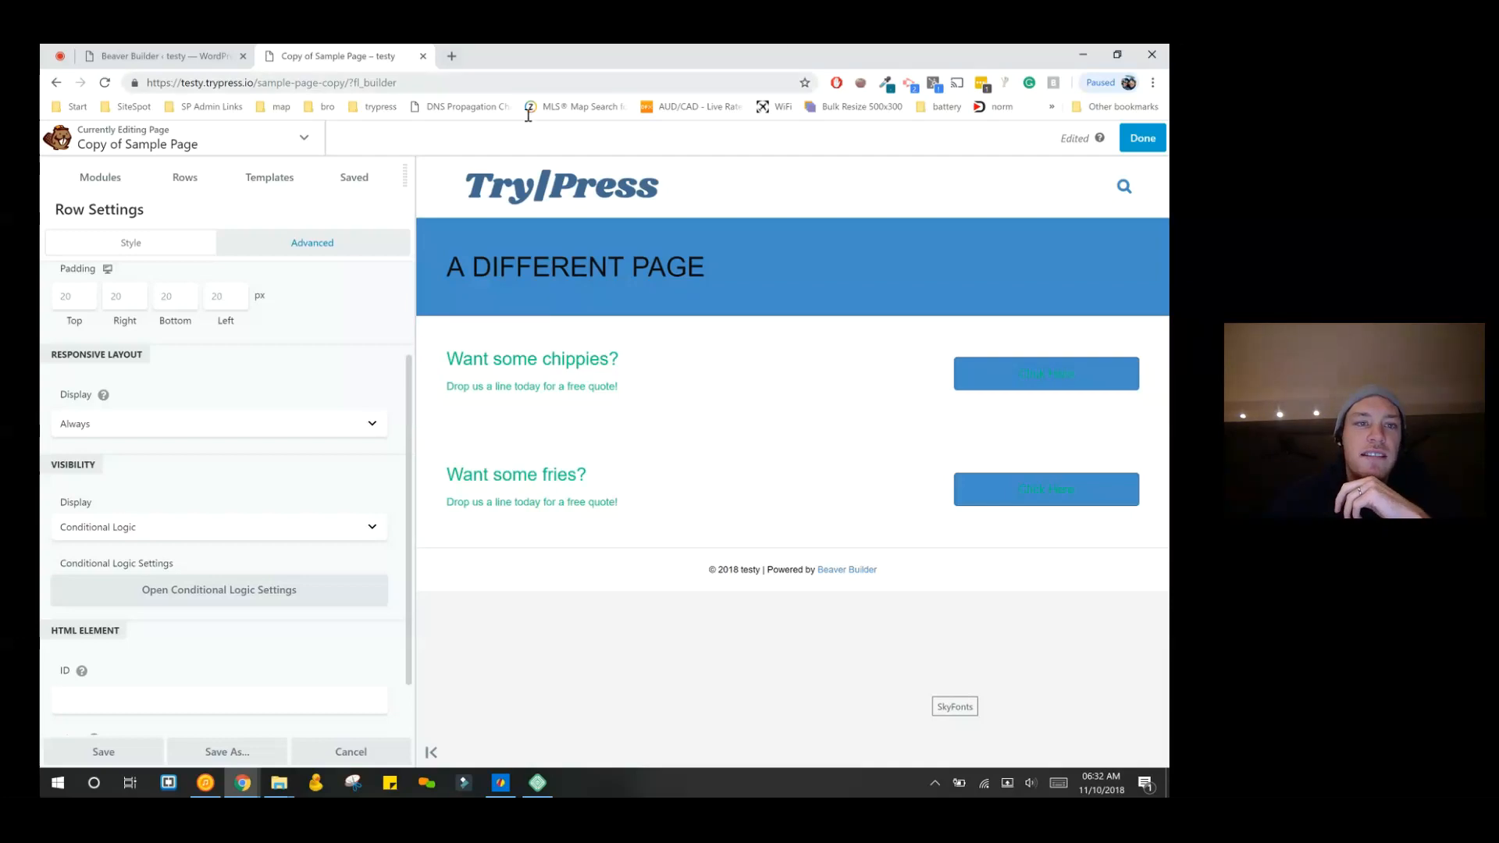
{"action": "left_click_drag", "start_coordinate": [257, 82], "coordinate": [345, 82]}
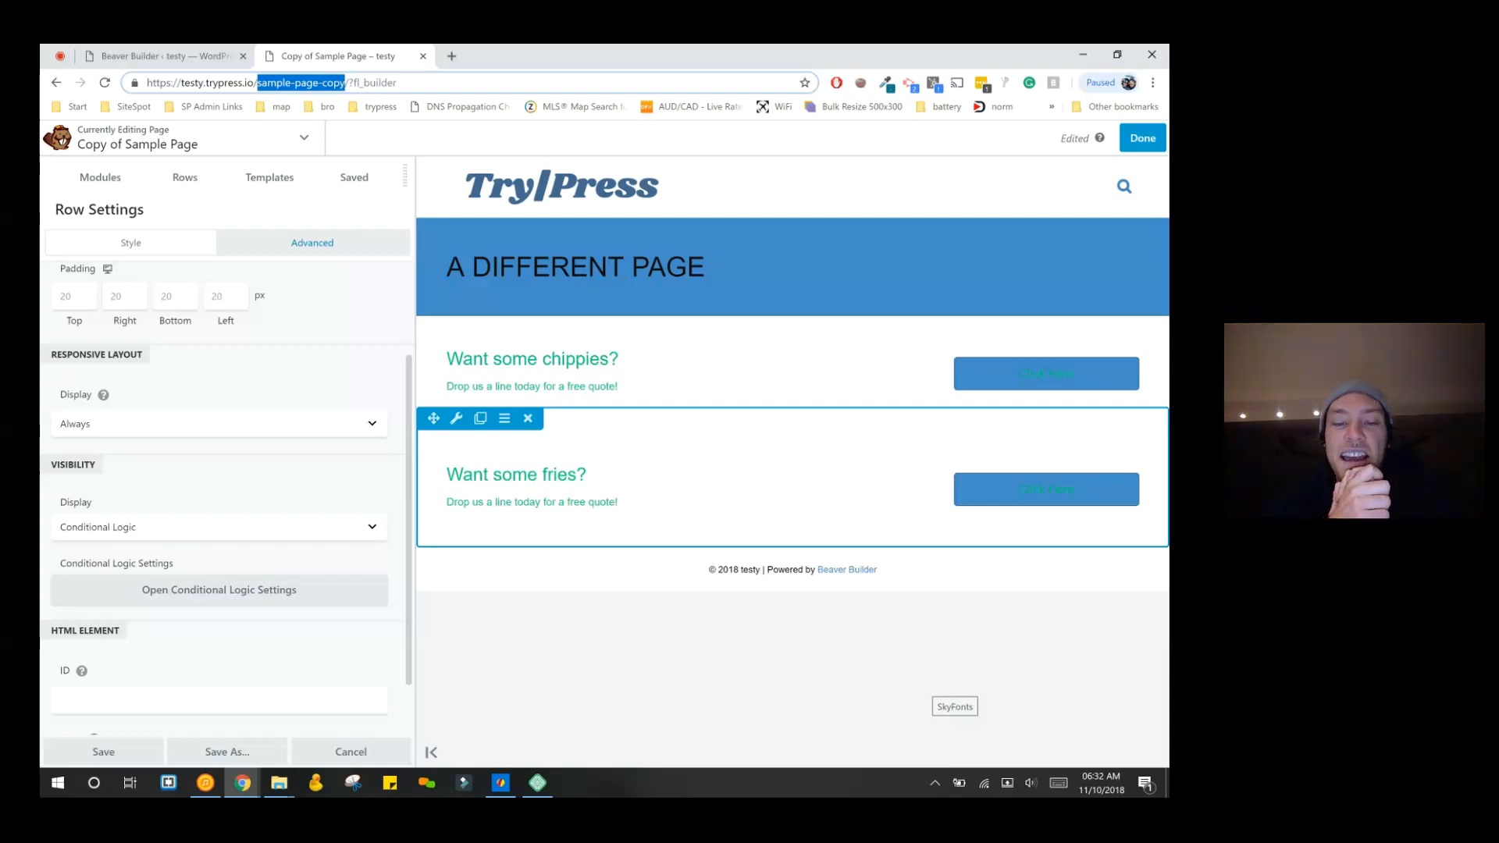
{"action": "scroll", "coordinate": [219, 507], "scroll_direction": "up", "scroll_amount": 1}
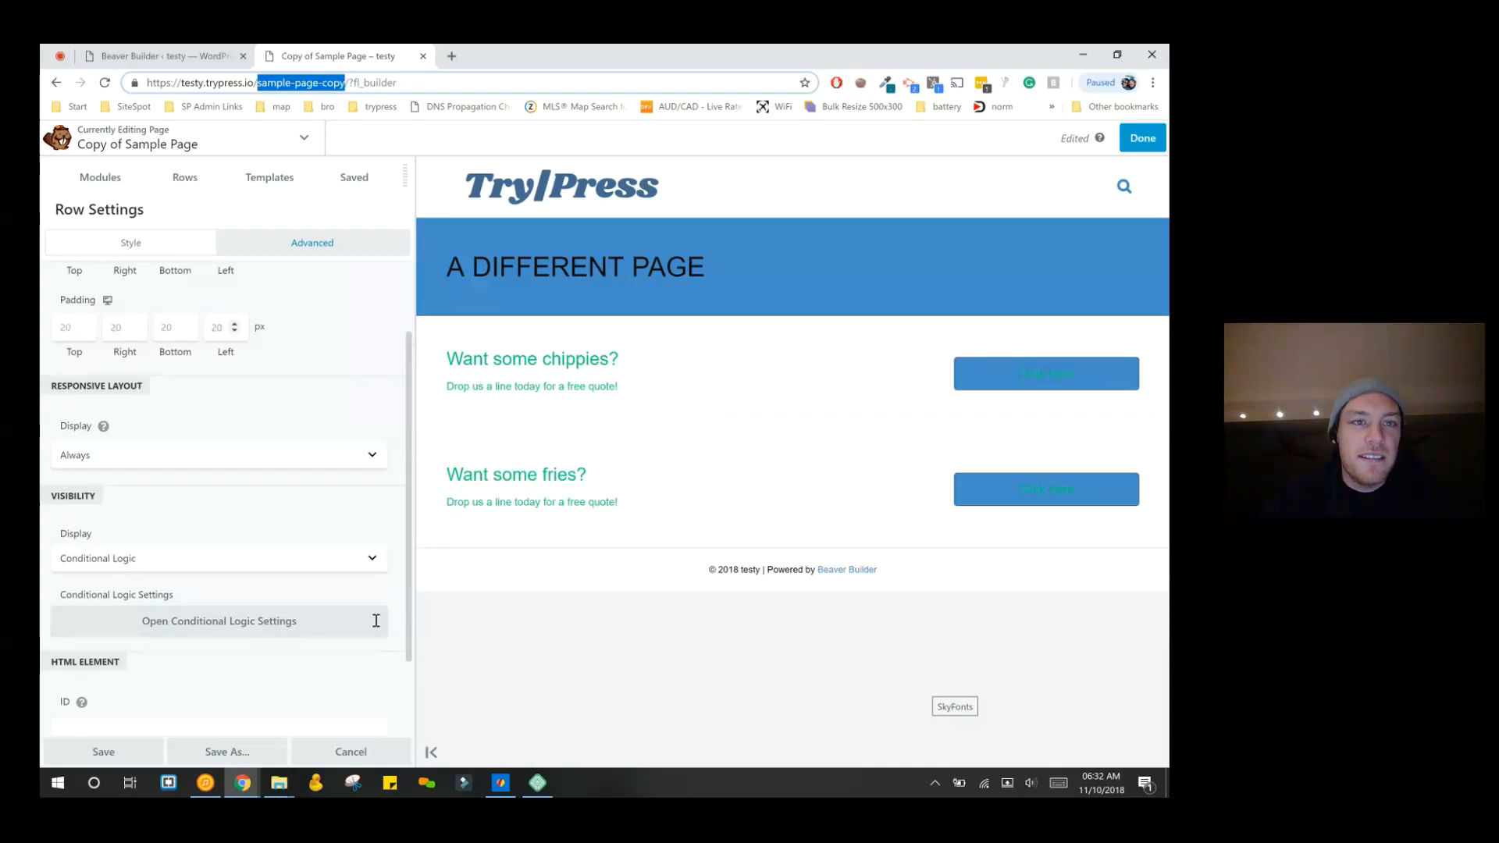
{"action": "scroll", "coordinate": [218, 507], "scroll_direction": "down", "scroll_amount": 2}
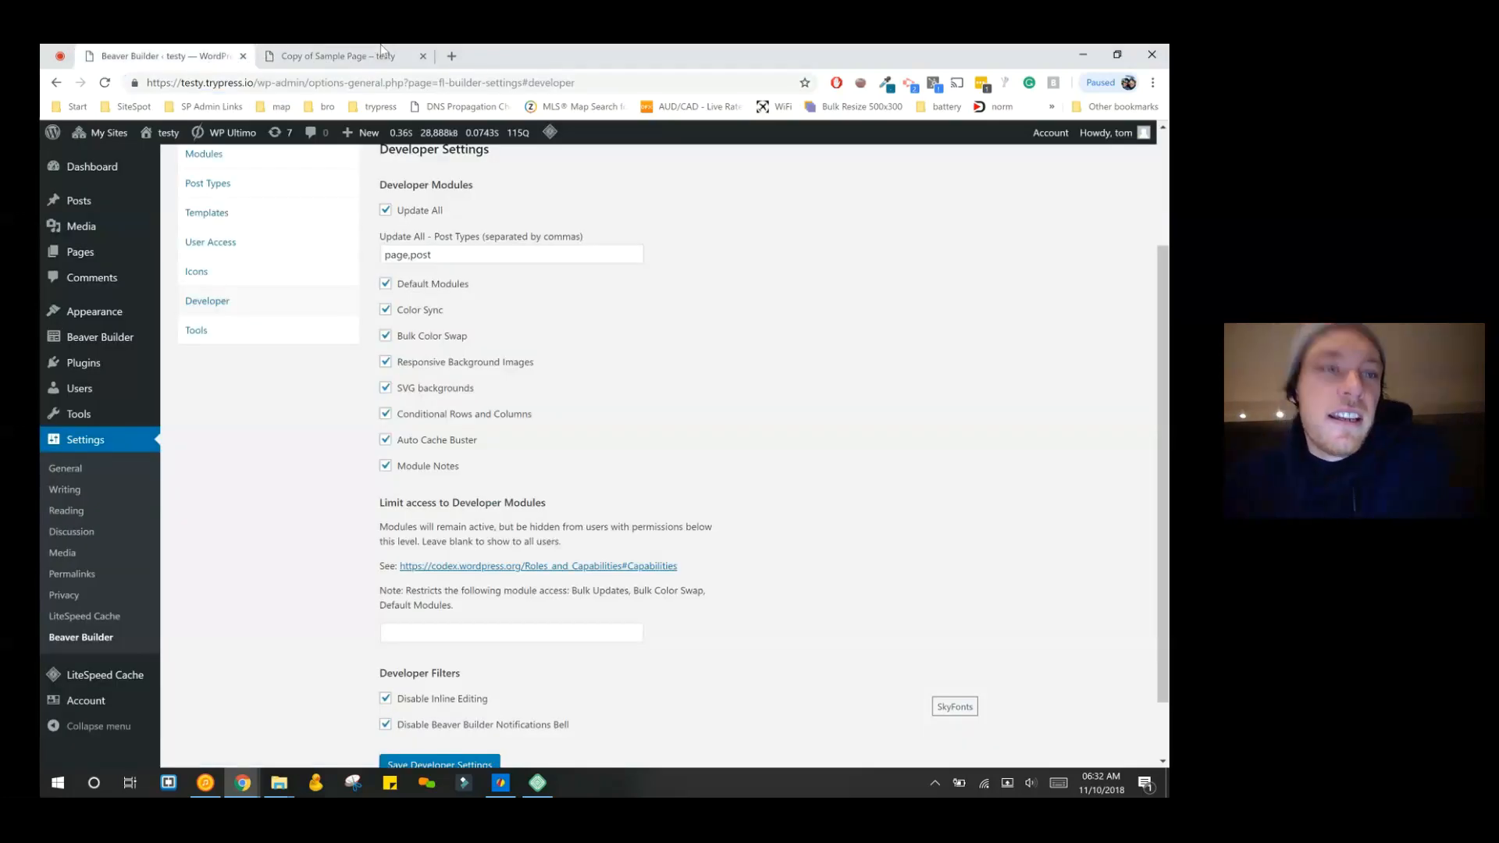
- Examine the Auto Cache Buster option among the developer modules in the Beaver Builder settings
{"action": "left_click", "coordinate": [157, 55]}
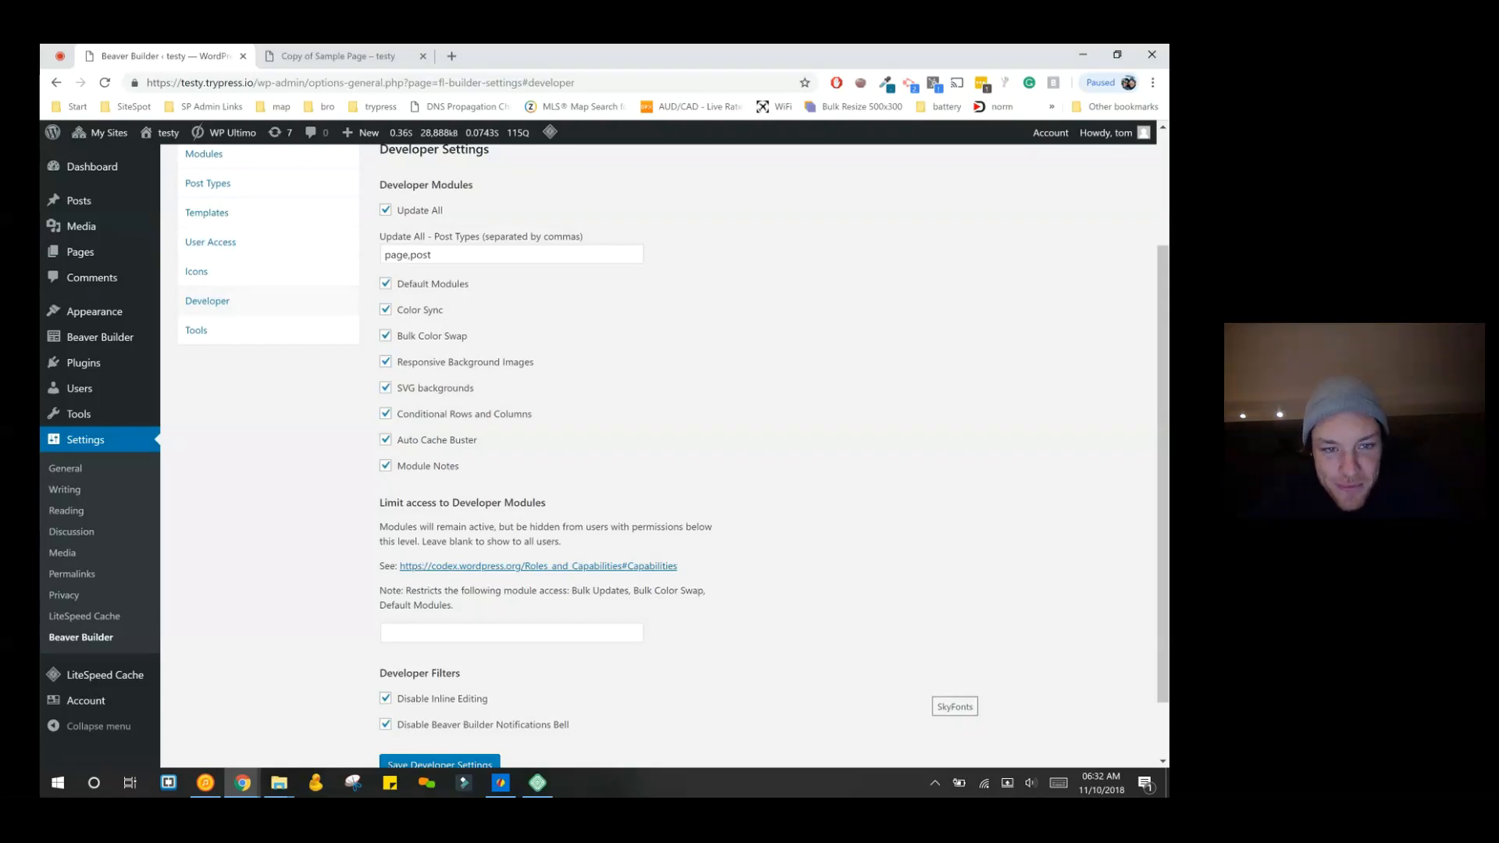
{"action": "left_click_drag", "start_coordinate": [477, 440], "coordinate": [396, 440]}
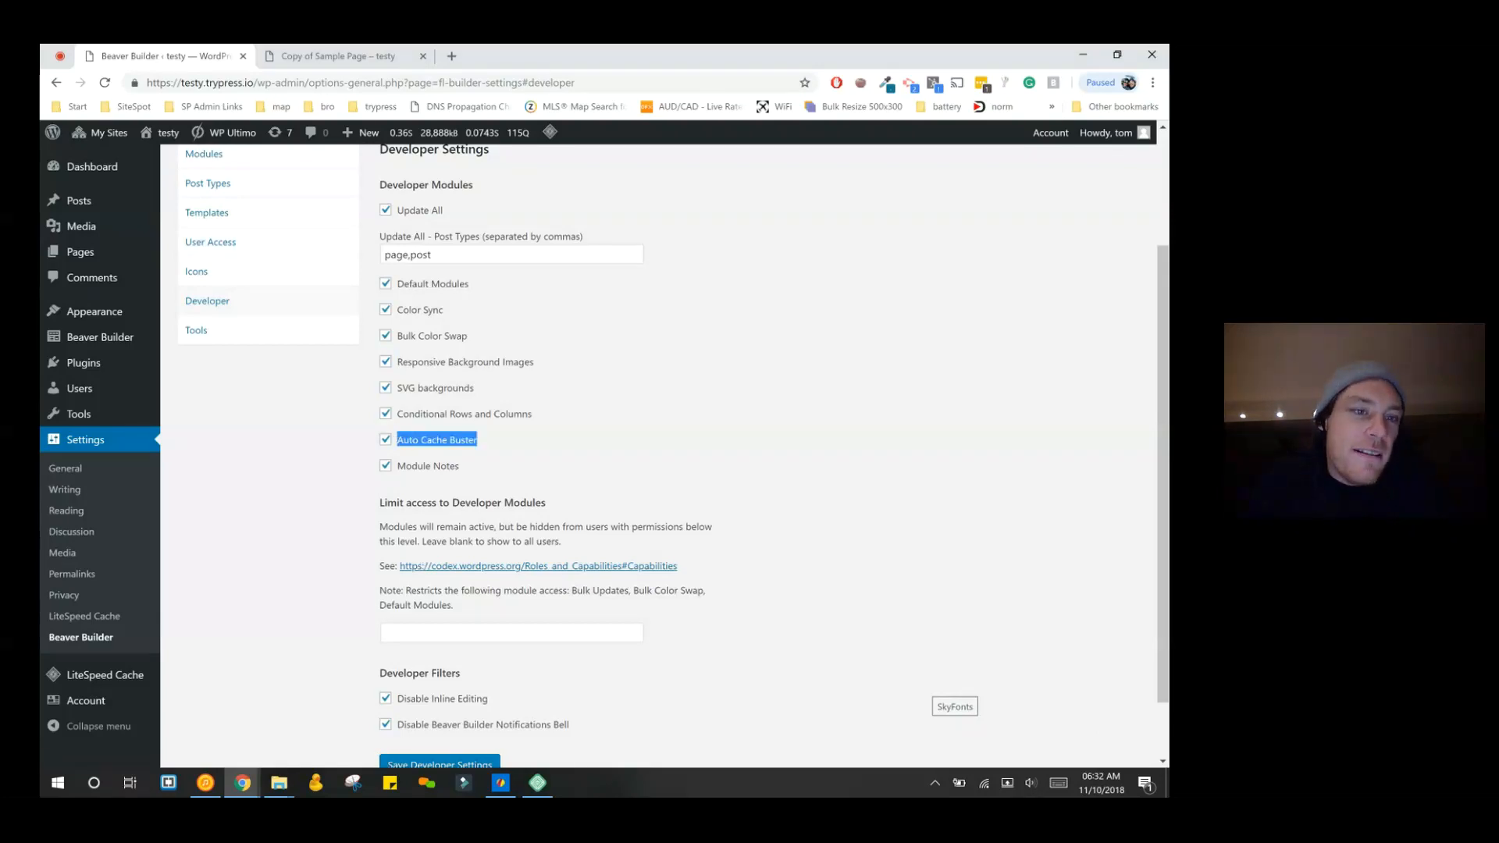
{"action": "scroll", "coordinate": [656, 453], "scroll_direction": "up", "scroll_amount": 1}
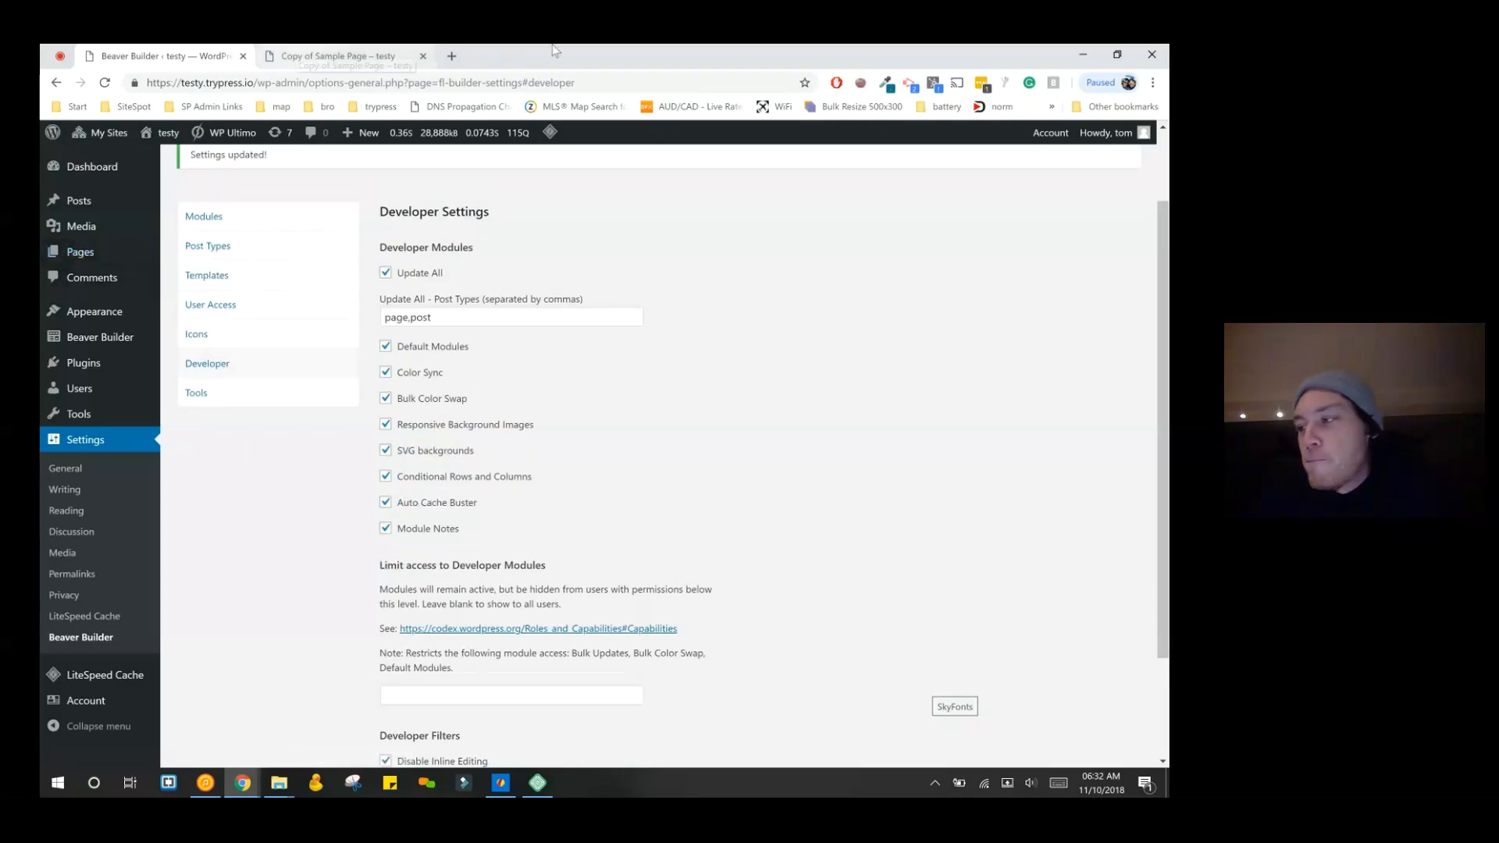
{"action": "left_click", "coordinate": [335, 56]}
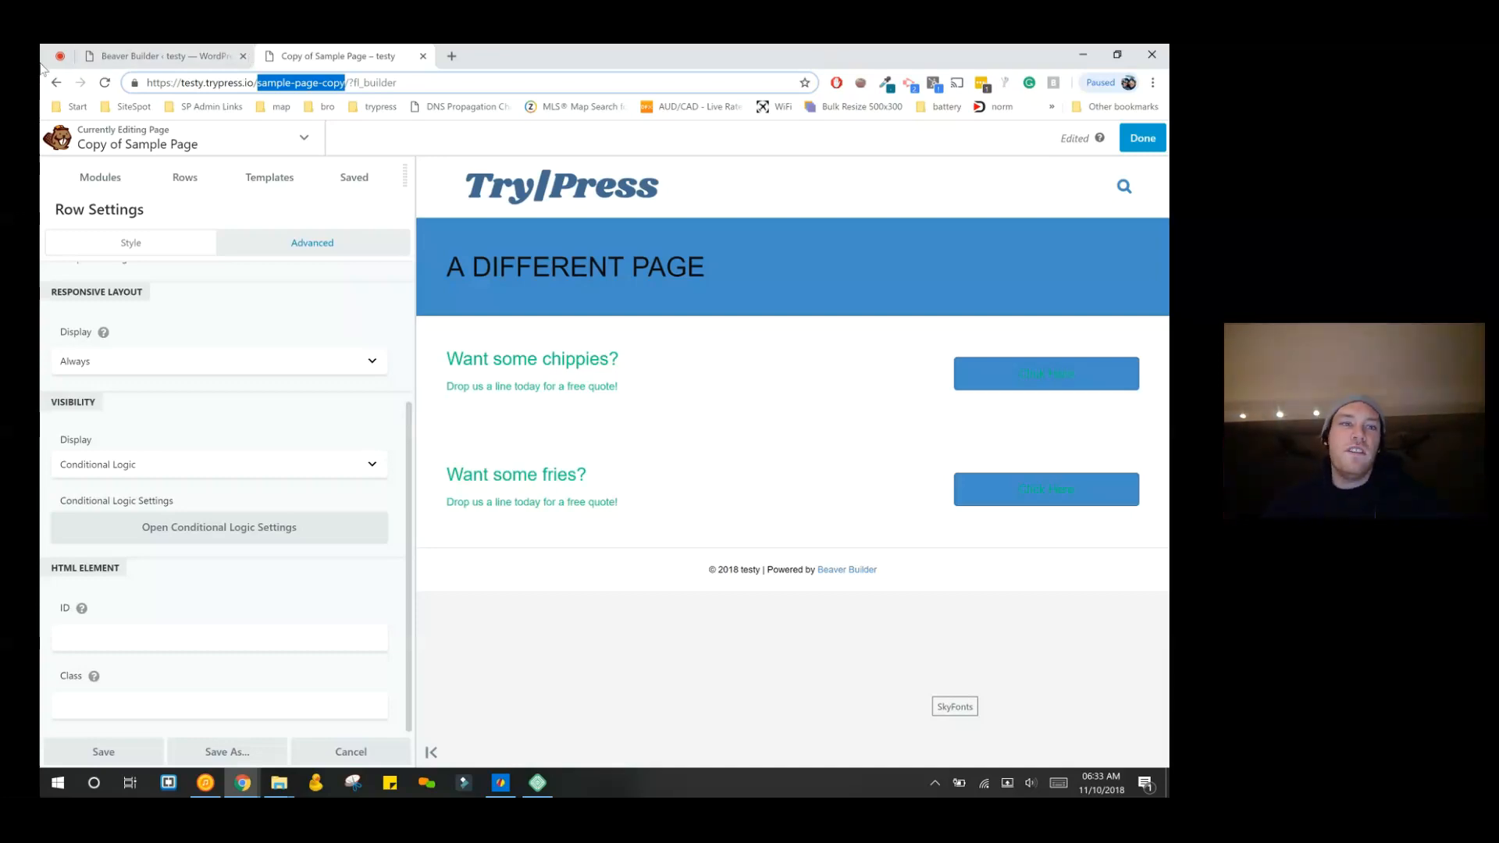
{"action": "key", "text": "ctrl+shift+Tab"}
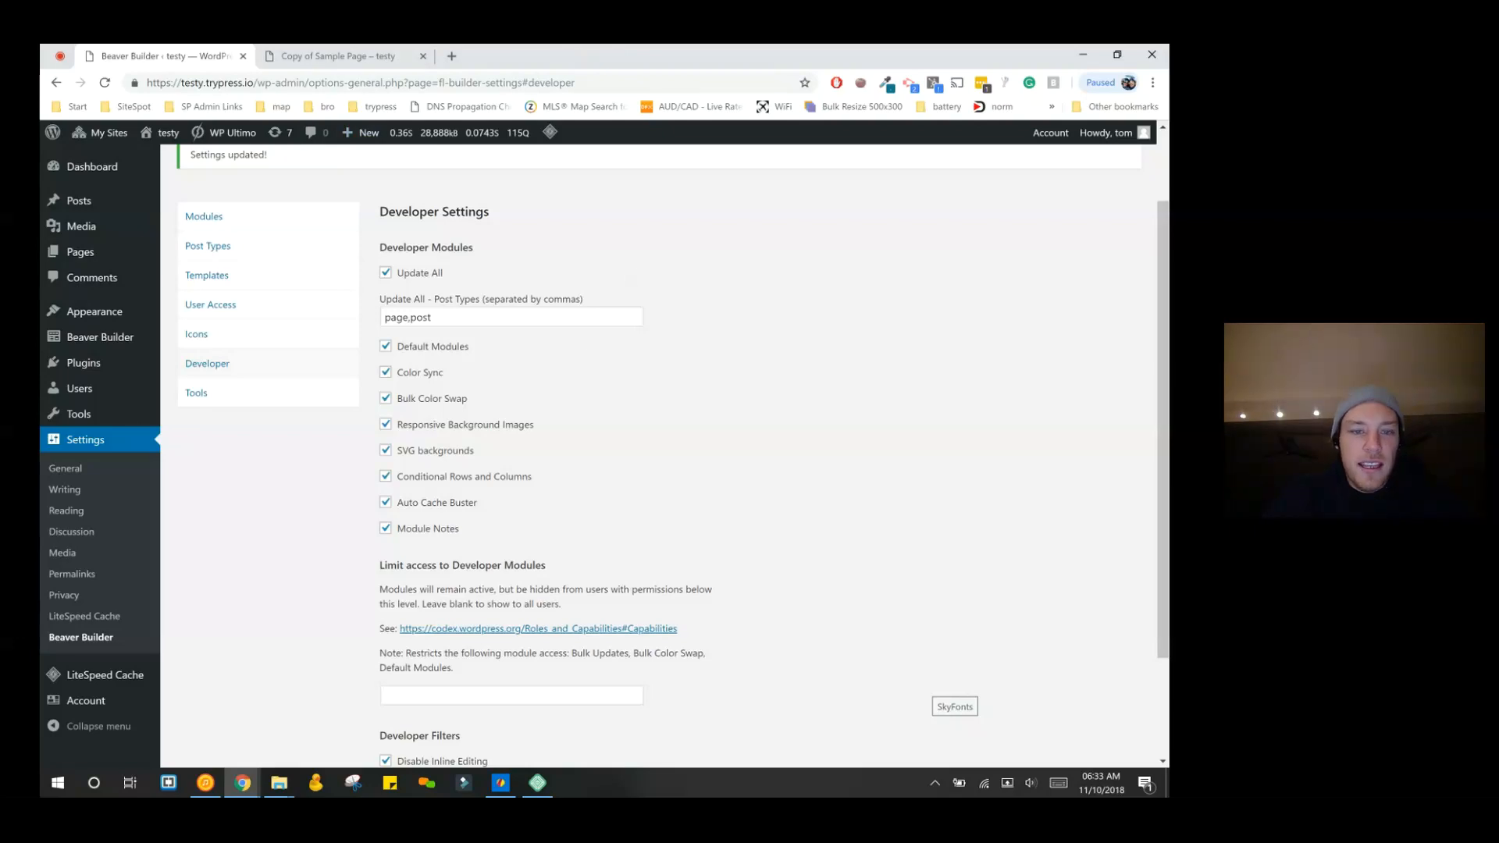
- Examine the Module Notes option in the developer settings and return to the Copy of Sample Page editor
{"action": "left_click_drag", "start_coordinate": [462, 535], "coordinate": [397, 531]}
{"action": "left_click", "coordinate": [467, 536]}
{"action": "left_click", "coordinate": [467, 536]}
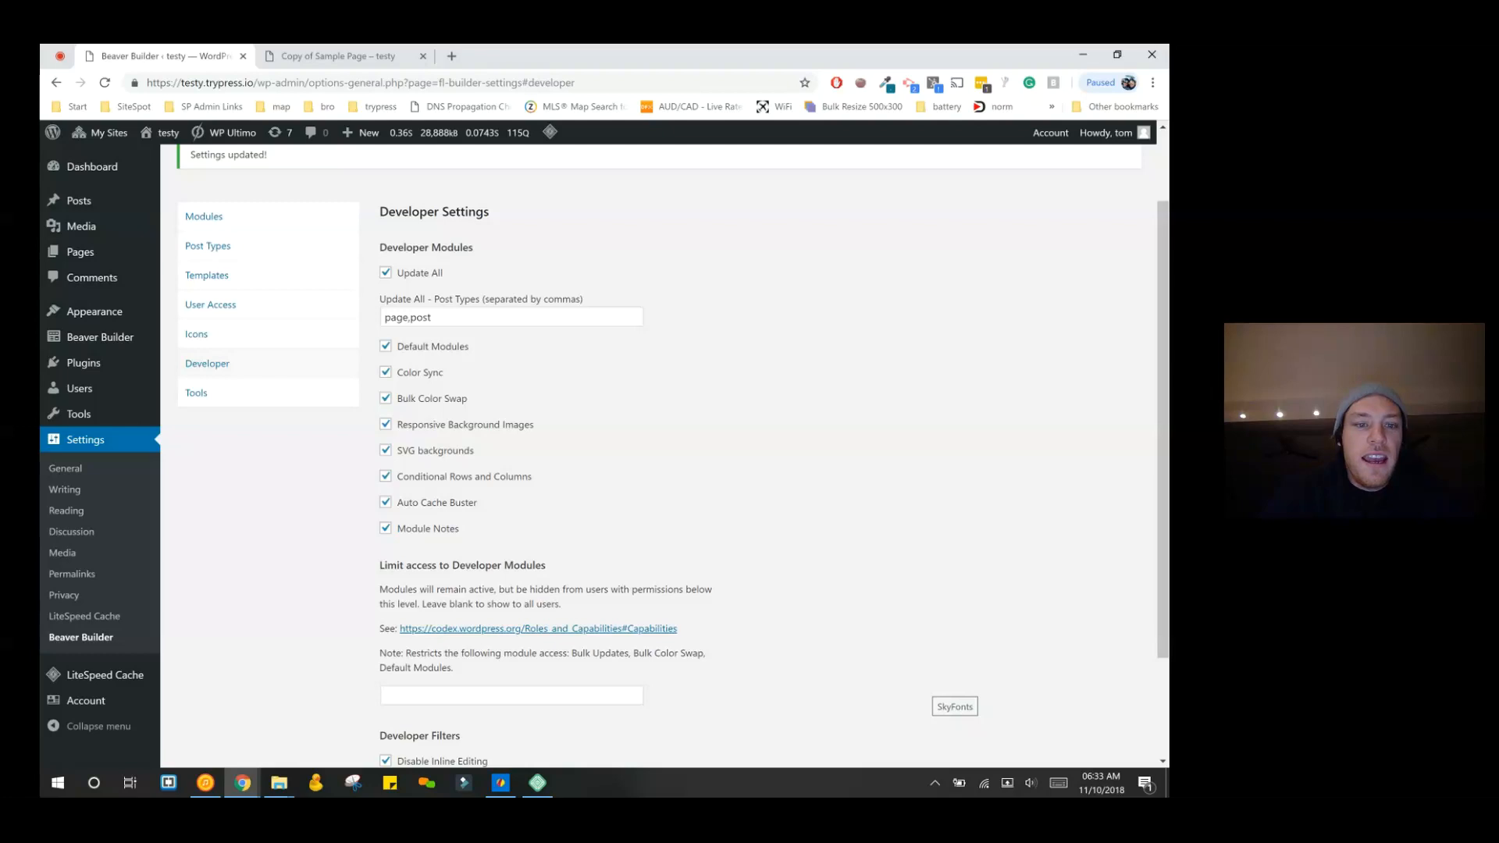
{"action": "left_click", "coordinate": [355, 53]}
{"action": "left_click", "coordinate": [207, 53]}
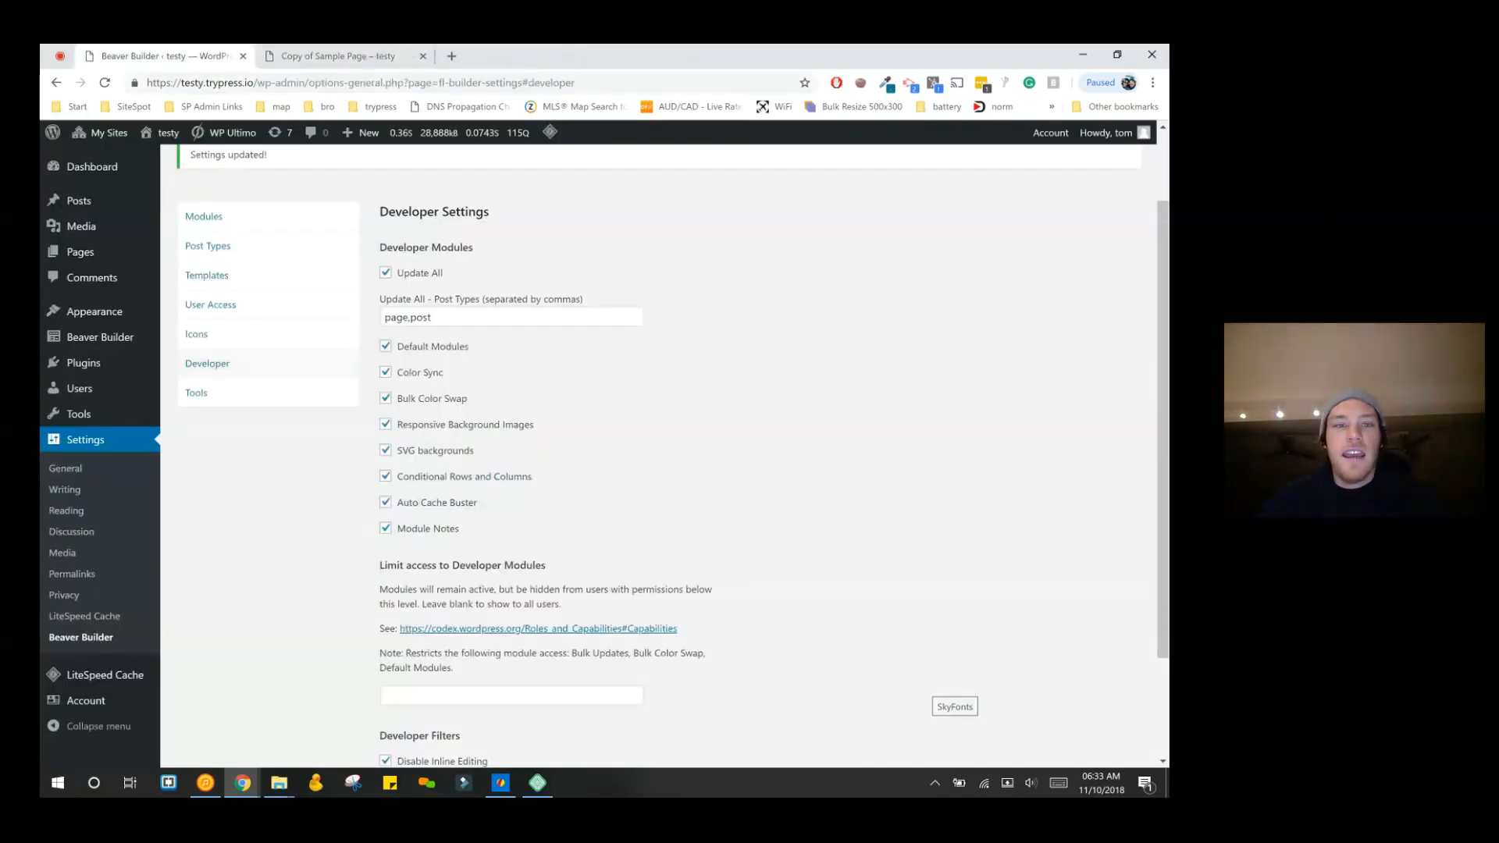
{"action": "left_click", "coordinate": [351, 55]}
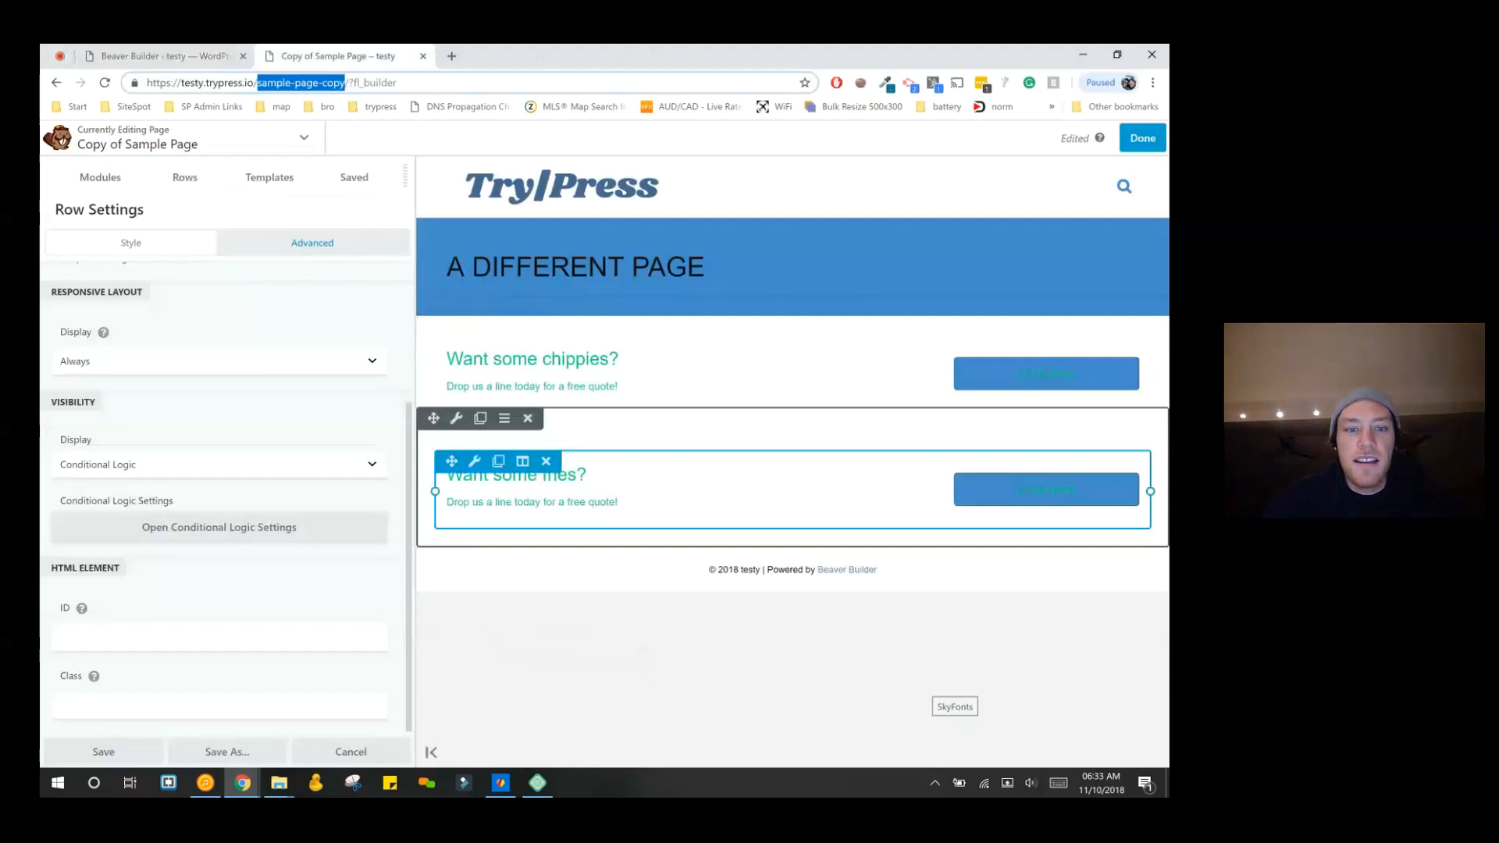
- Give the "Want some chippies?" call to action the HTML class toms-class in its advanced settings
{"action": "scroll", "coordinate": [227, 508], "scroll_direction": "up", "scroll_amount": 3}
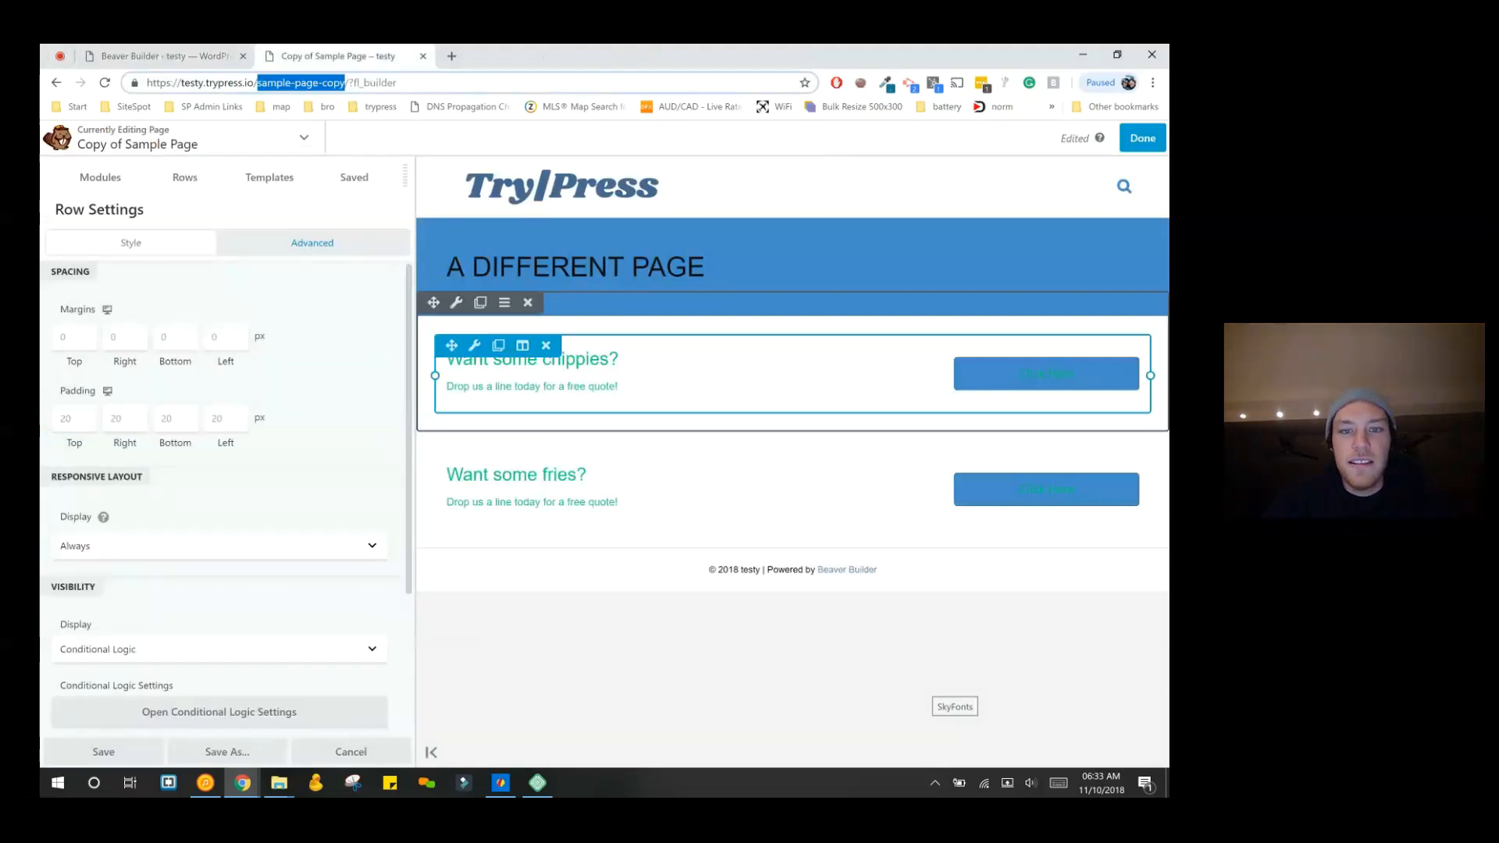
{"action": "left_click", "coordinate": [677, 376]}
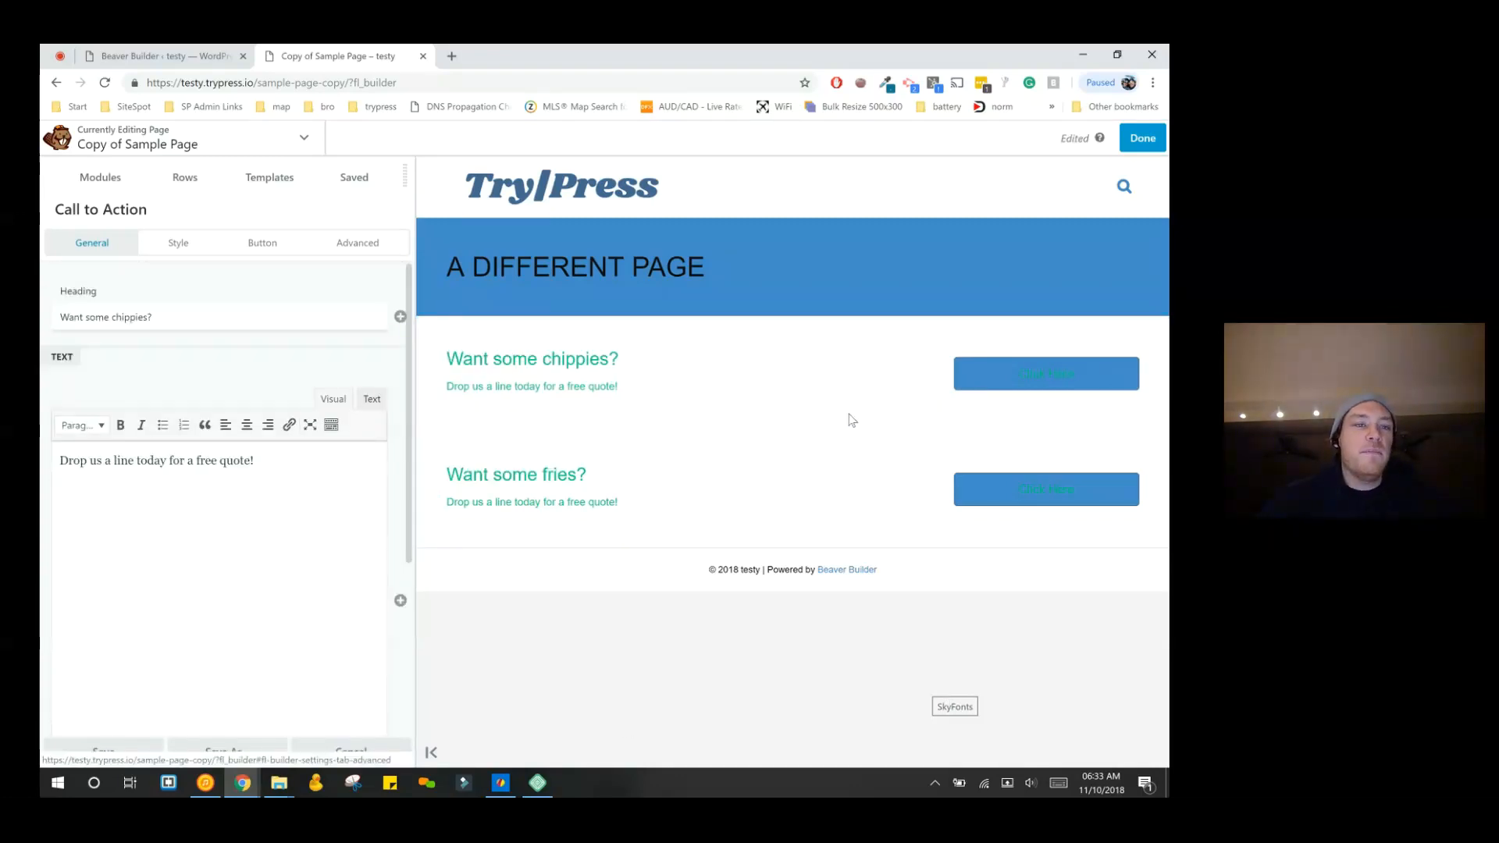
{"action": "left_click", "coordinate": [358, 243]}
{"action": "scroll", "coordinate": [218, 507], "scroll_direction": "down", "scroll_amount": 3}
{"action": "left_click", "coordinate": [218, 644]}
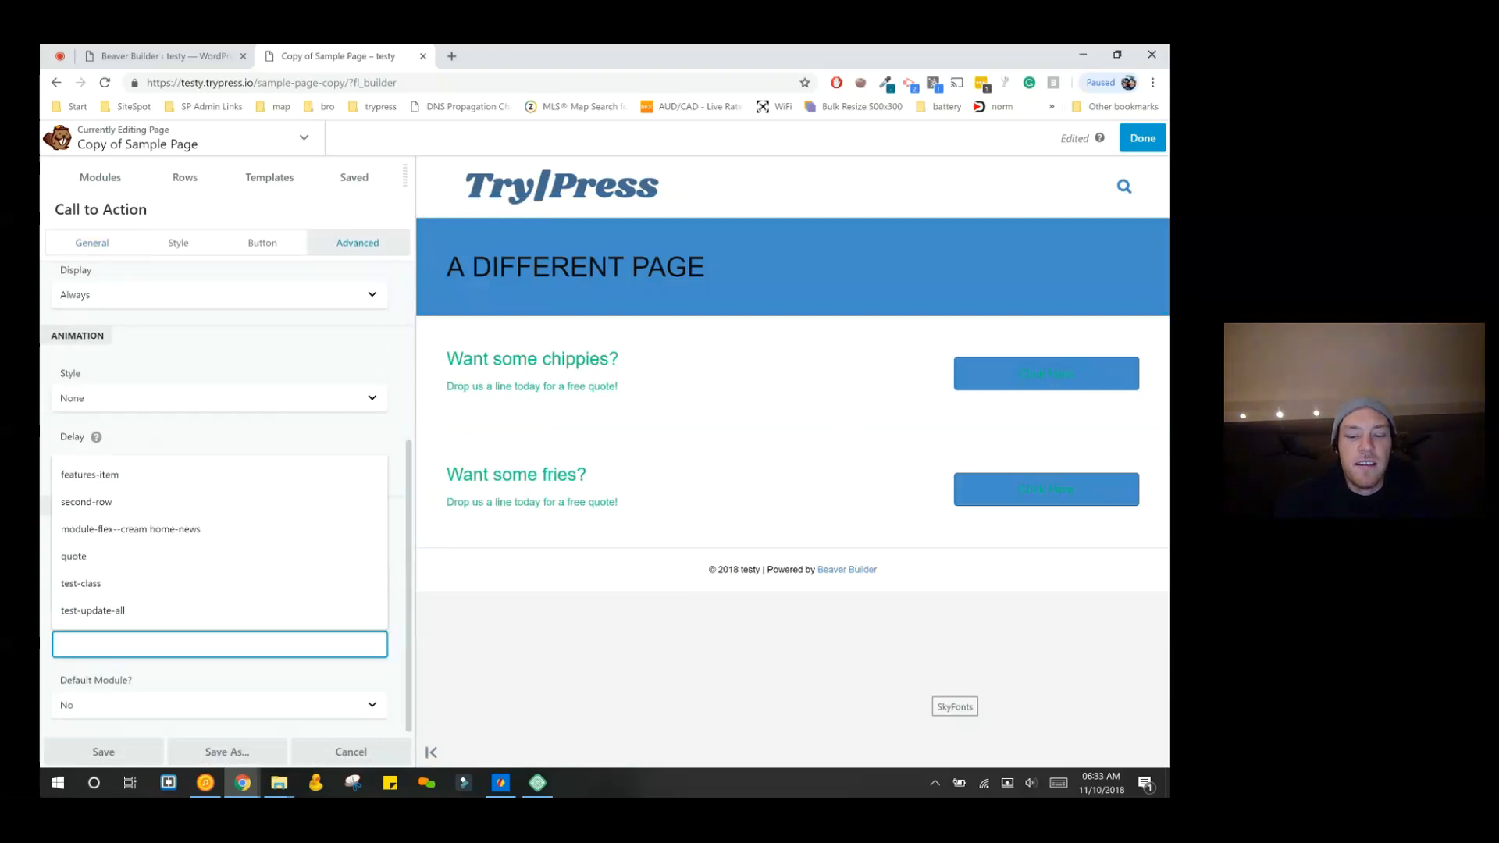
{"action": "type", "text": "toms class"}
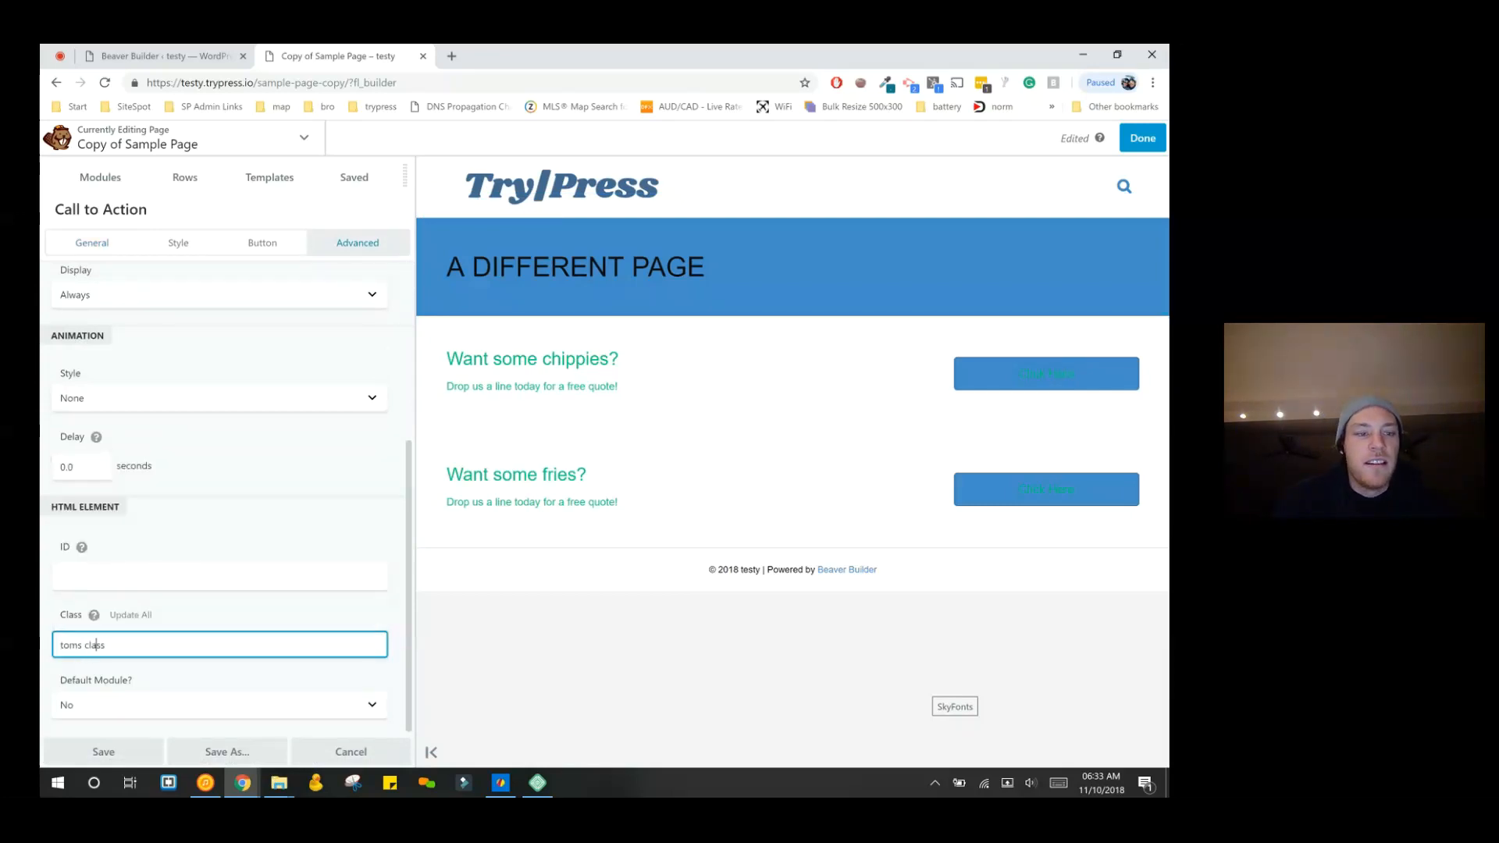
{"action": "left_click", "coordinate": [85, 645]}
{"action": "key", "text": "BackSpace"}
{"action": "type", "text": "-"}
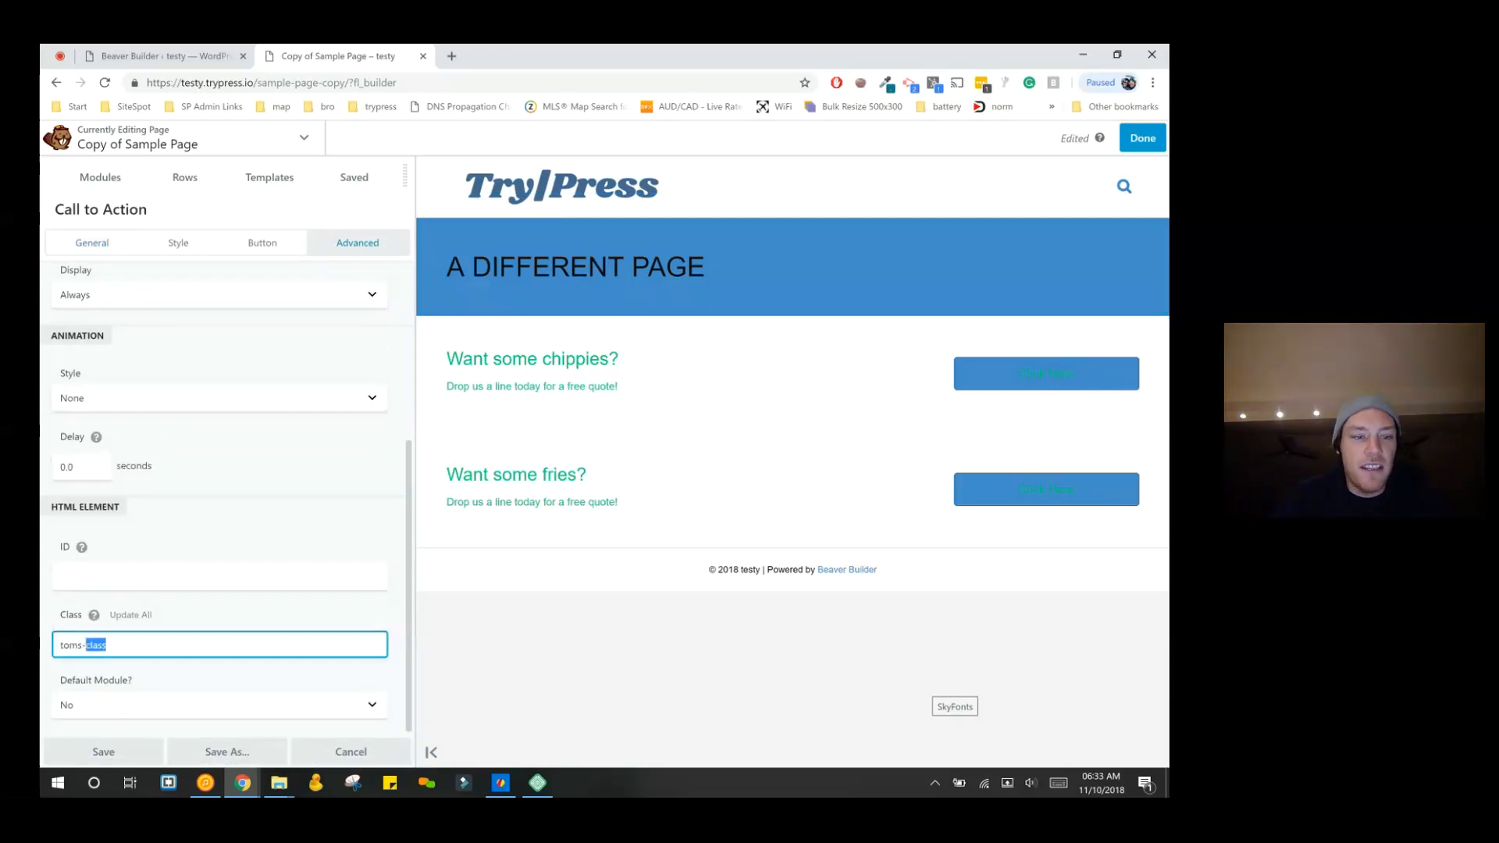
- Copy the class name toms-class into the notes of the "Want some chippies?" call to action
{"action": "triple_click", "coordinate": [85, 645]}
{"action": "key", "text": "ctrl+c"}
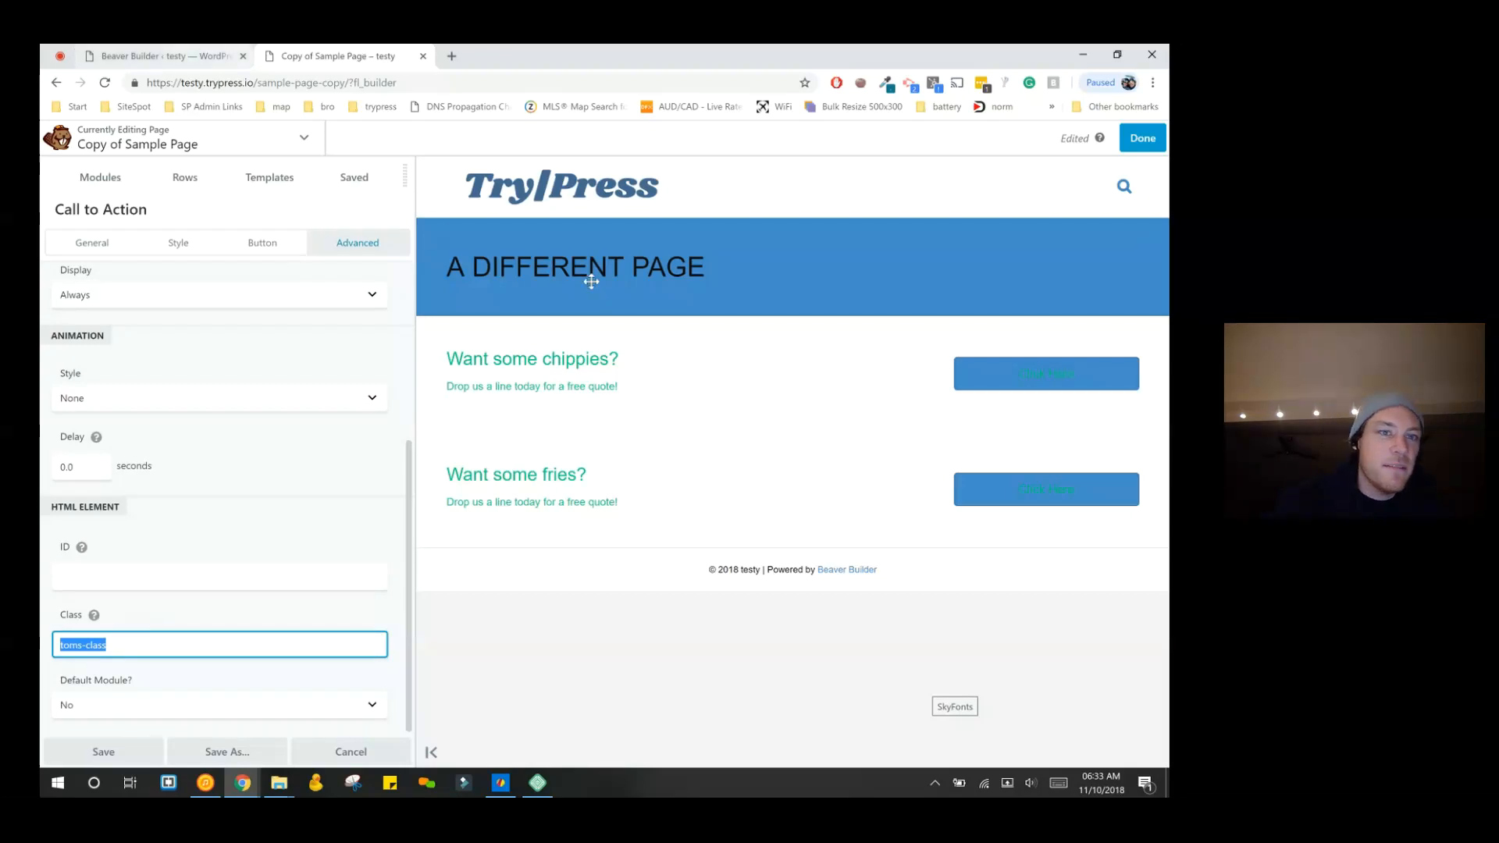
{"action": "left_click", "coordinate": [511, 221]}
{"action": "key", "text": "u"}
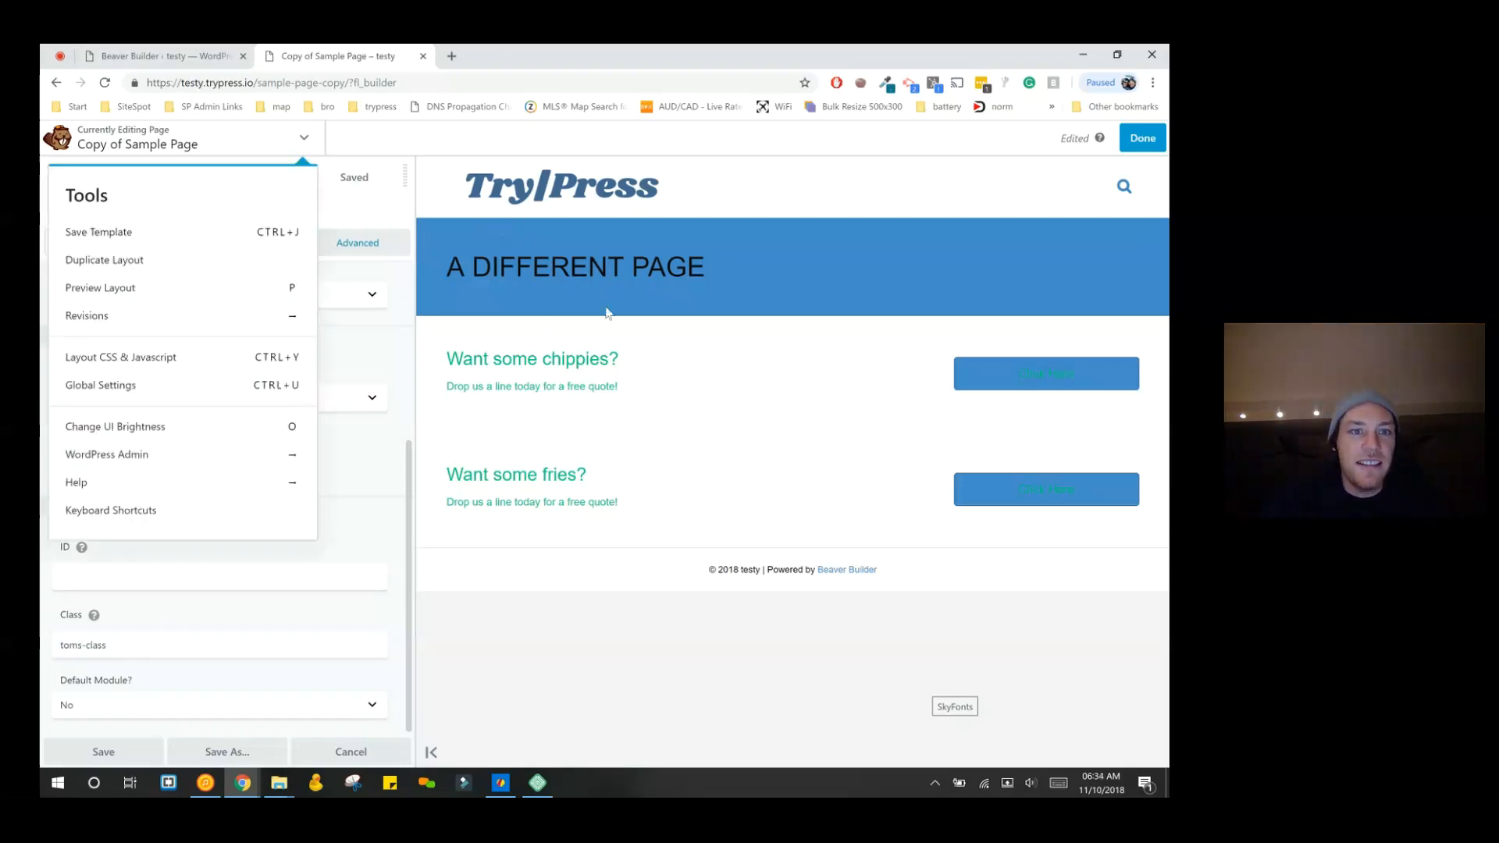
{"action": "left_click", "coordinate": [646, 374]}
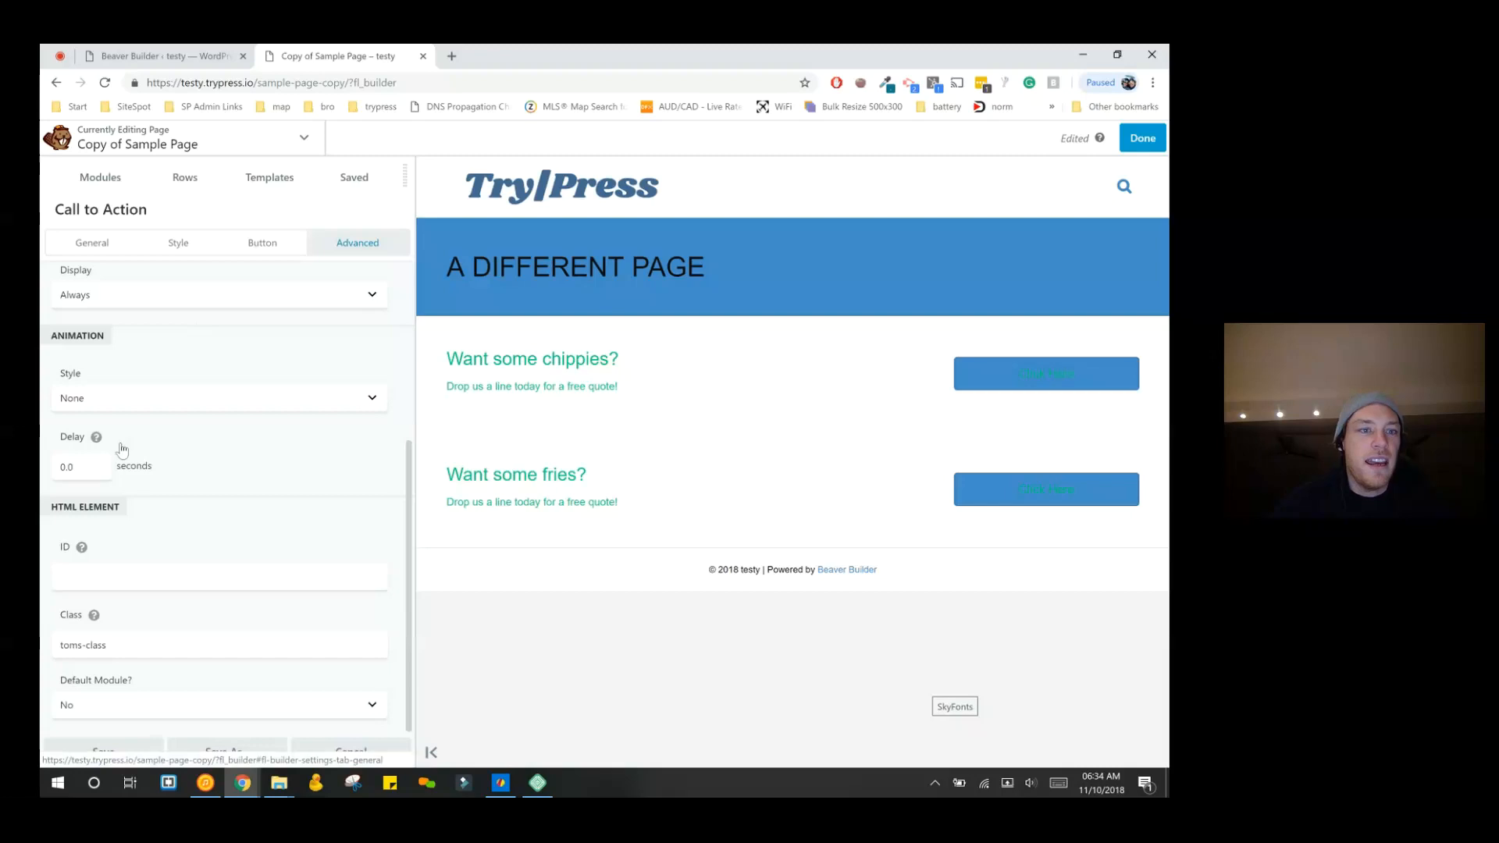
{"action": "left_click", "coordinate": [92, 243]}
{"action": "scroll", "coordinate": [219, 499], "scroll_direction": "up", "scroll_amount": 4}
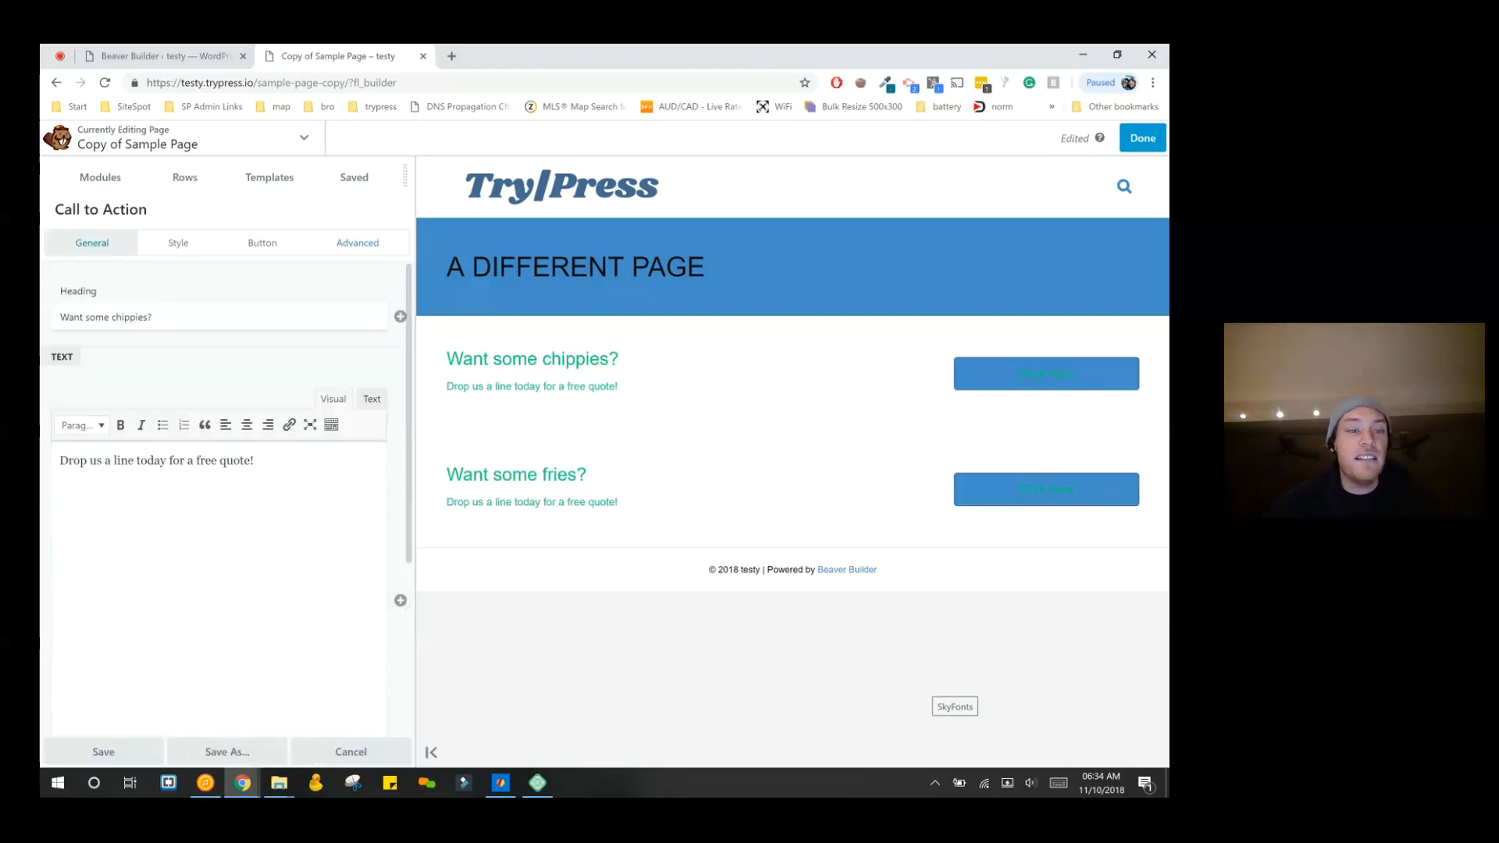
{"action": "scroll", "coordinate": [219, 500], "scroll_direction": "down", "scroll_amount": 4}
{"action": "left_click", "coordinate": [219, 679]}
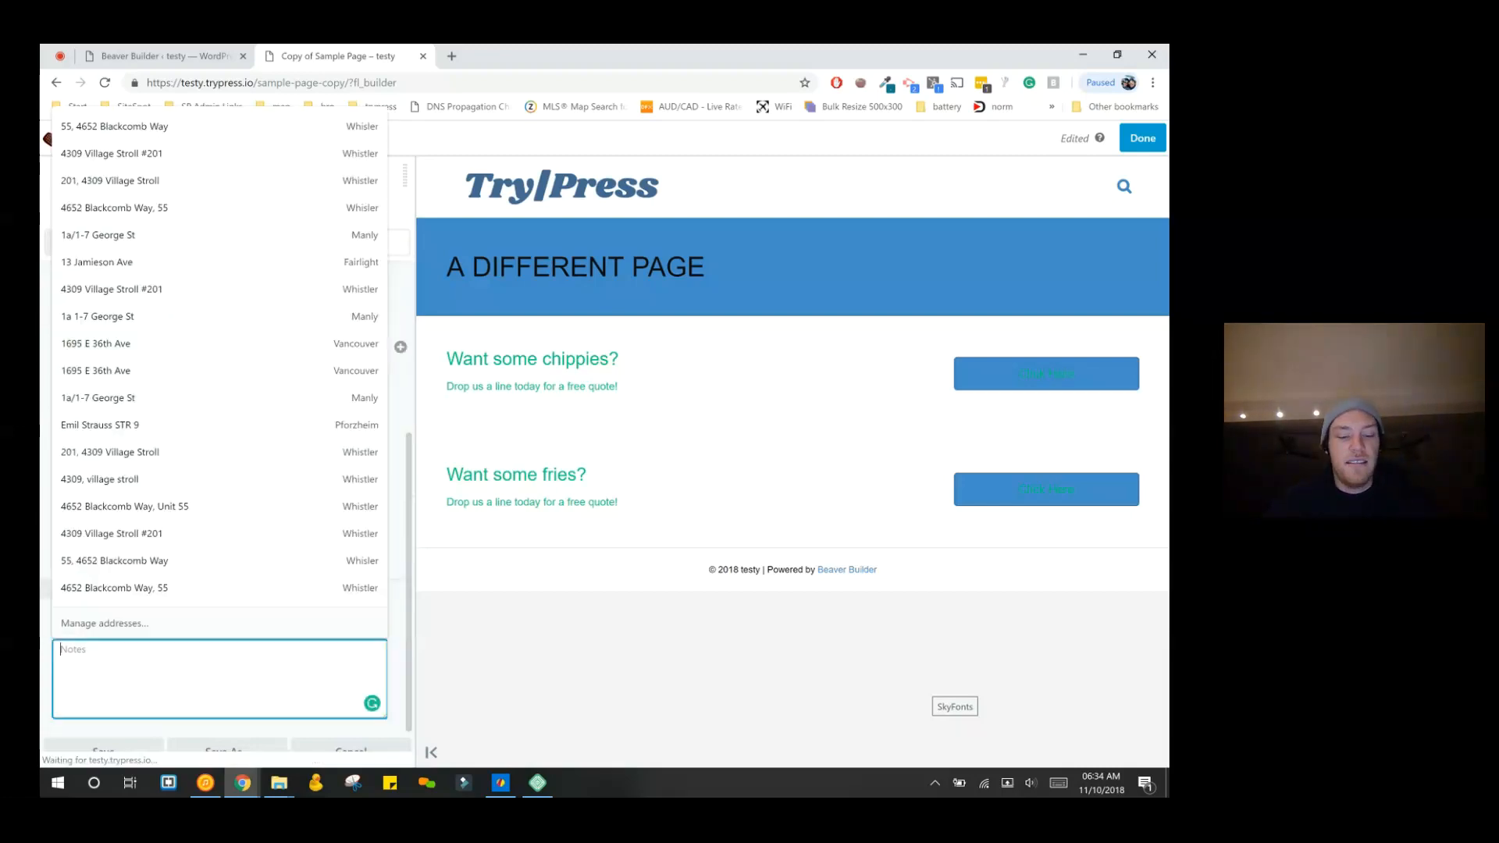
{"action": "key", "text": "ctrl+v"}
{"action": "left_click", "coordinate": [255, 492]}
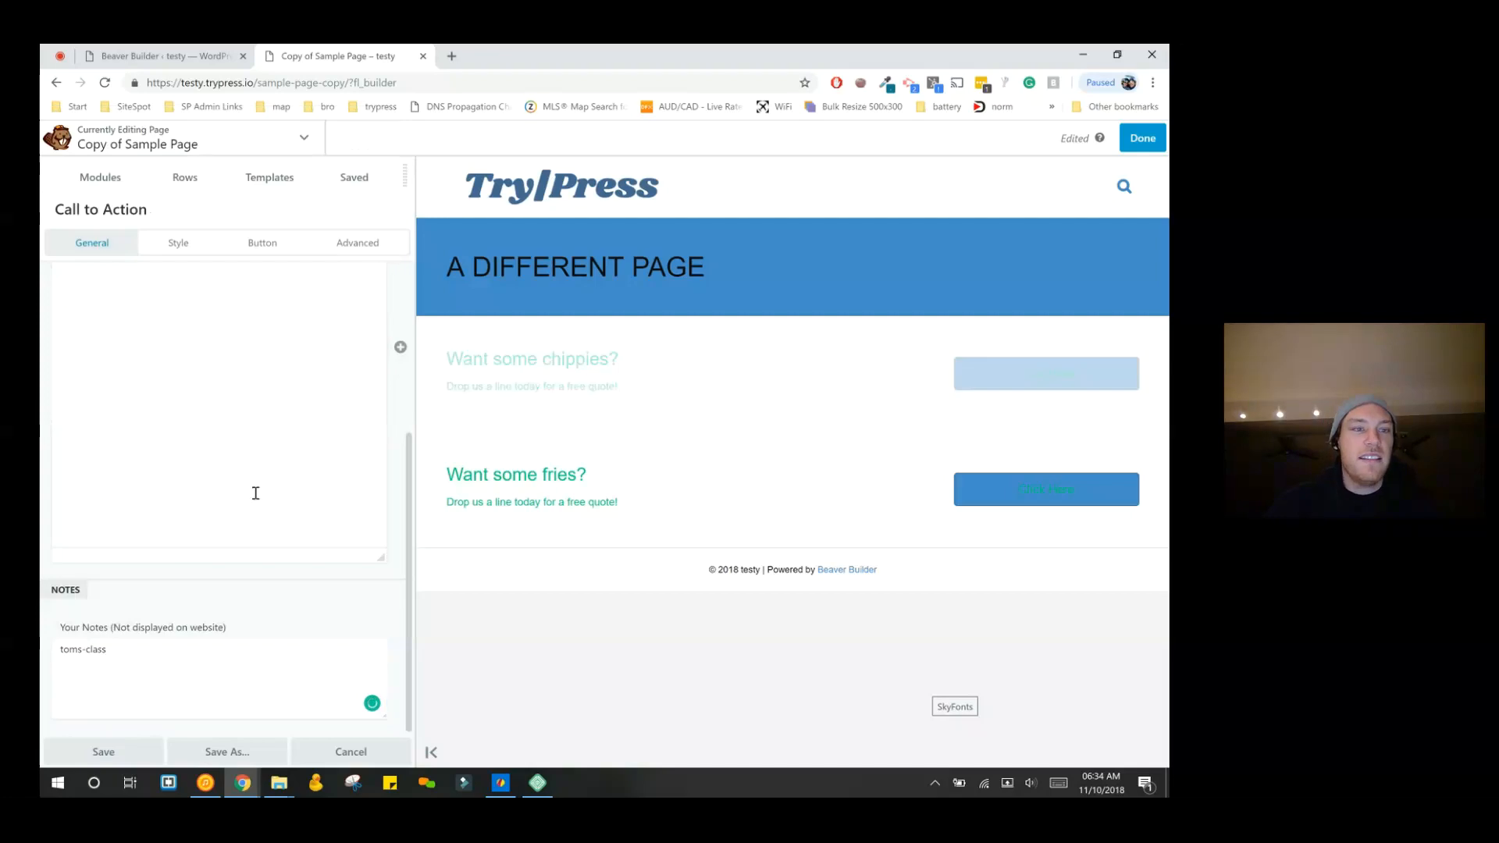
- Extend the notes of the "Want some chippies?" call to action to "toms-class is defined in the globas CSS in BB" and save the module
{"action": "scroll", "coordinate": [220, 656], "scroll_direction": "up", "scroll_amount": 3}
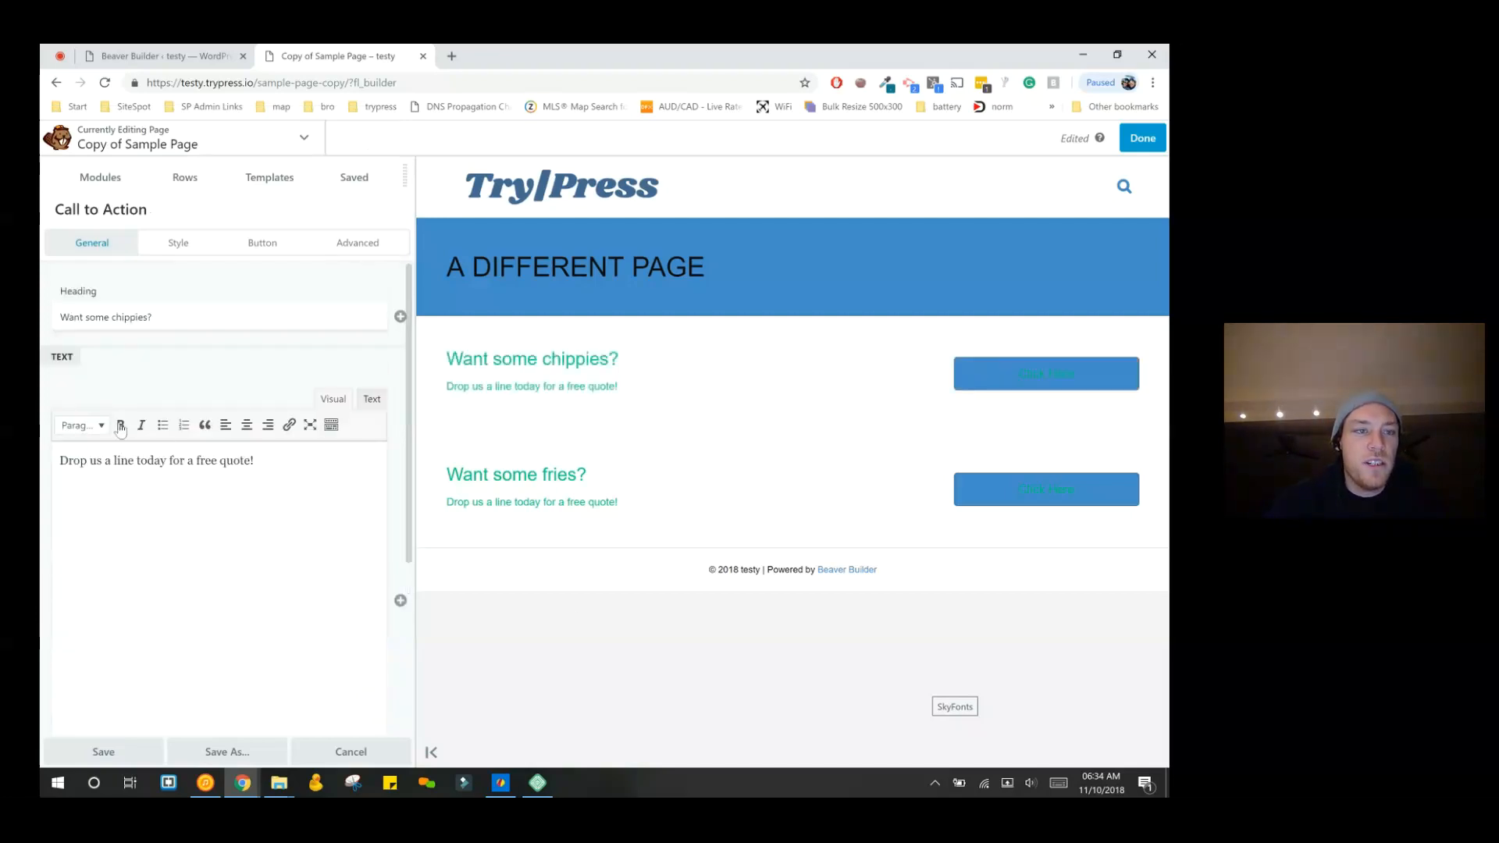
{"action": "scroll", "coordinate": [43, 694], "scroll_direction": "down", "scroll_amount": 3}
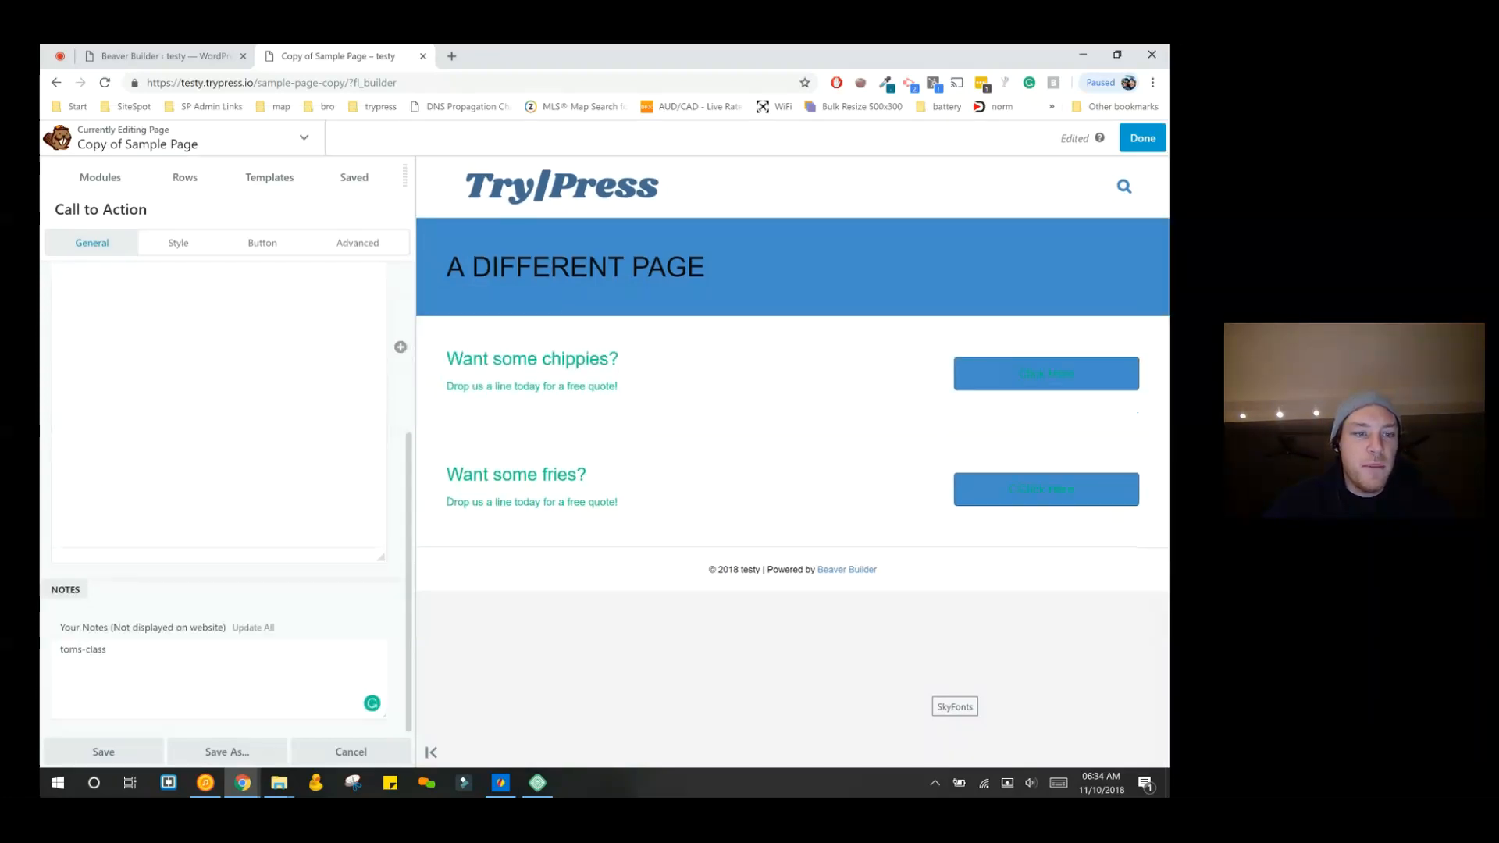
{"action": "left_click", "coordinate": [110, 650]}
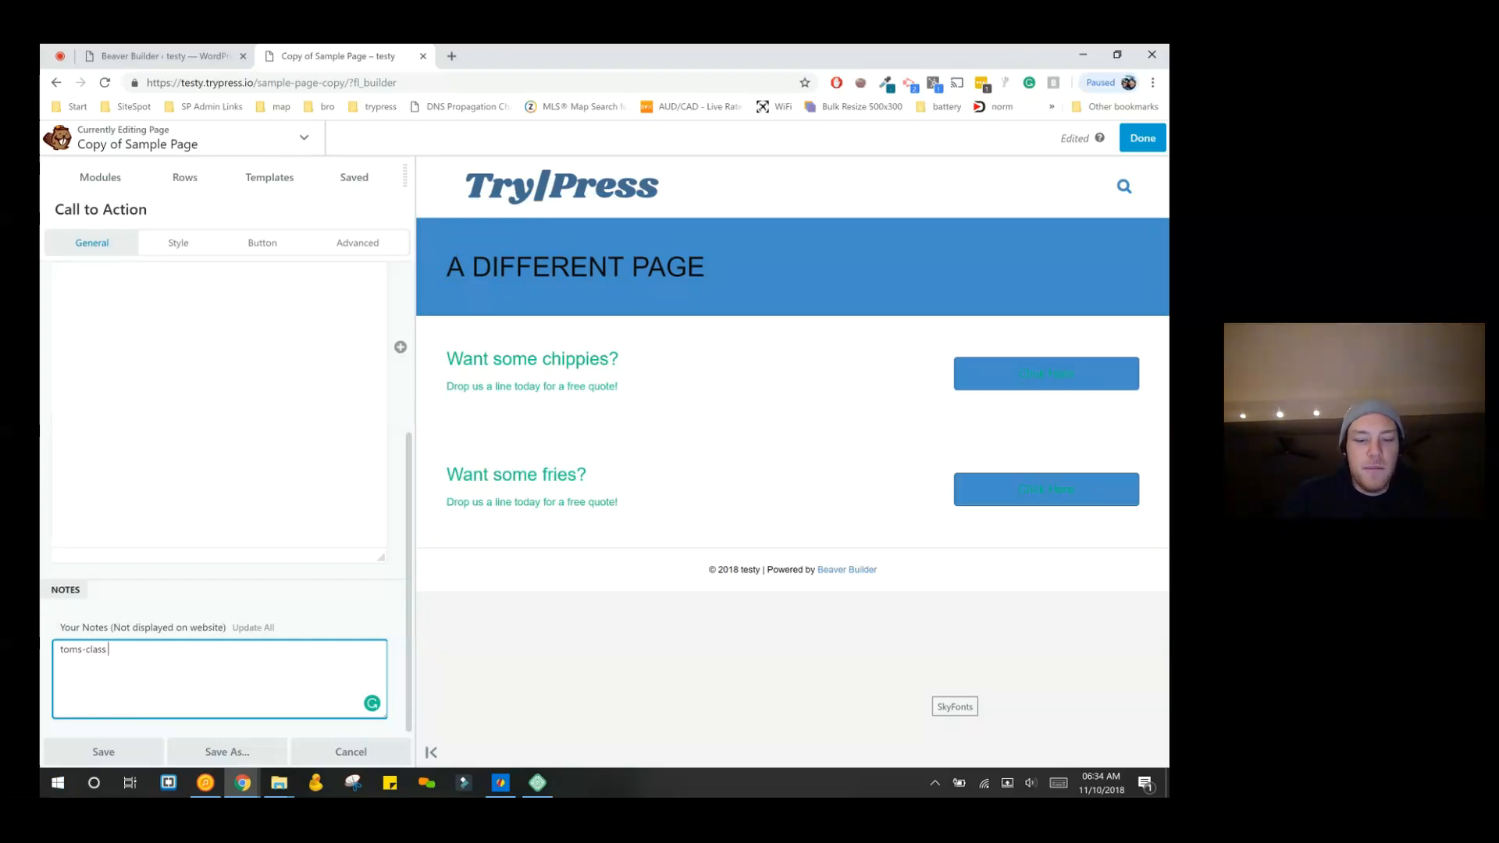
{"action": "type", "text": "is defined in the "}
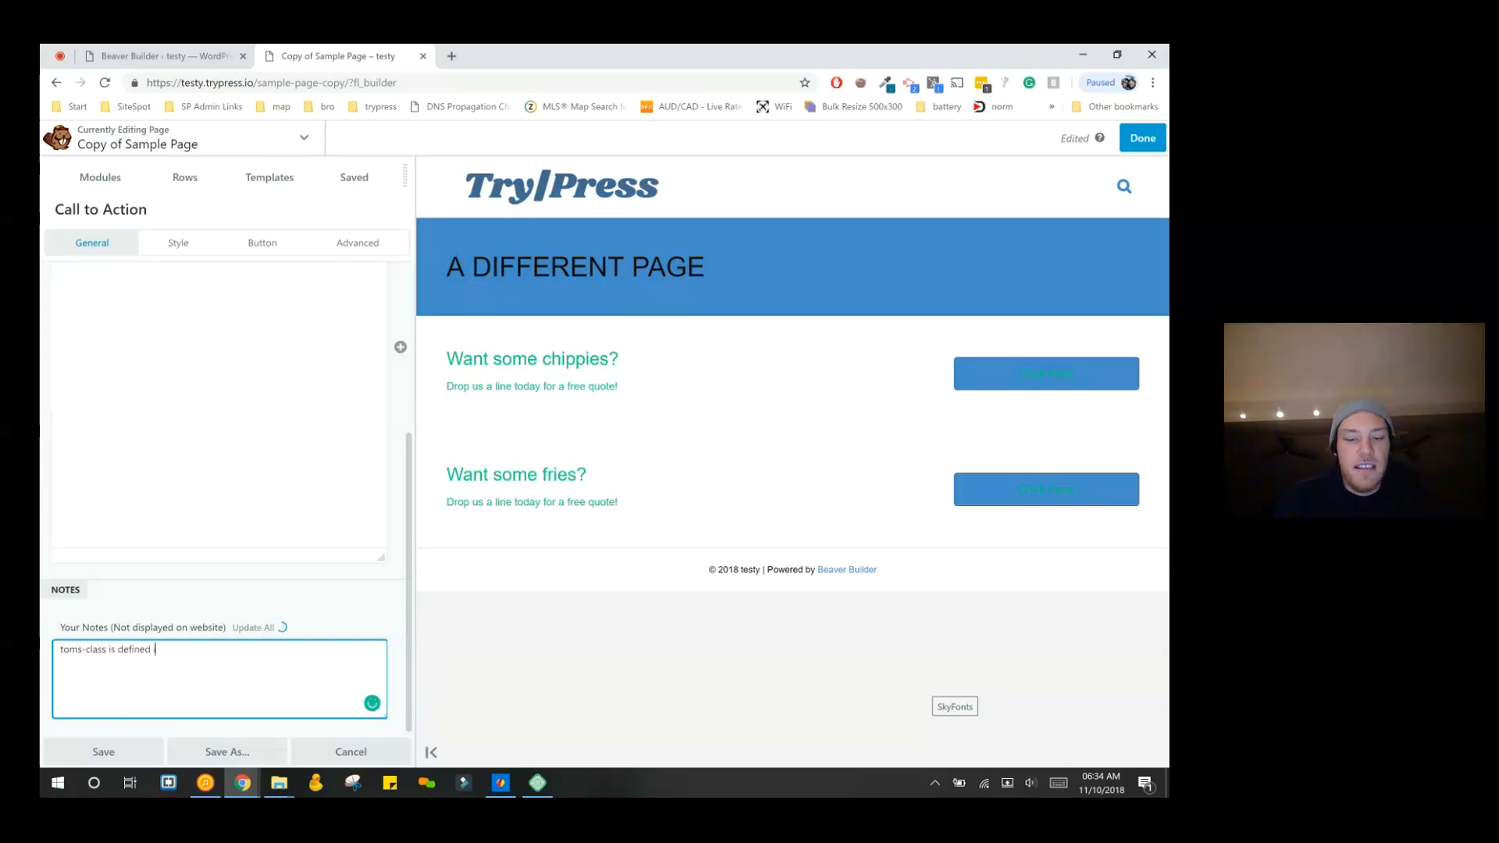
{"action": "type", "text": "globas"}
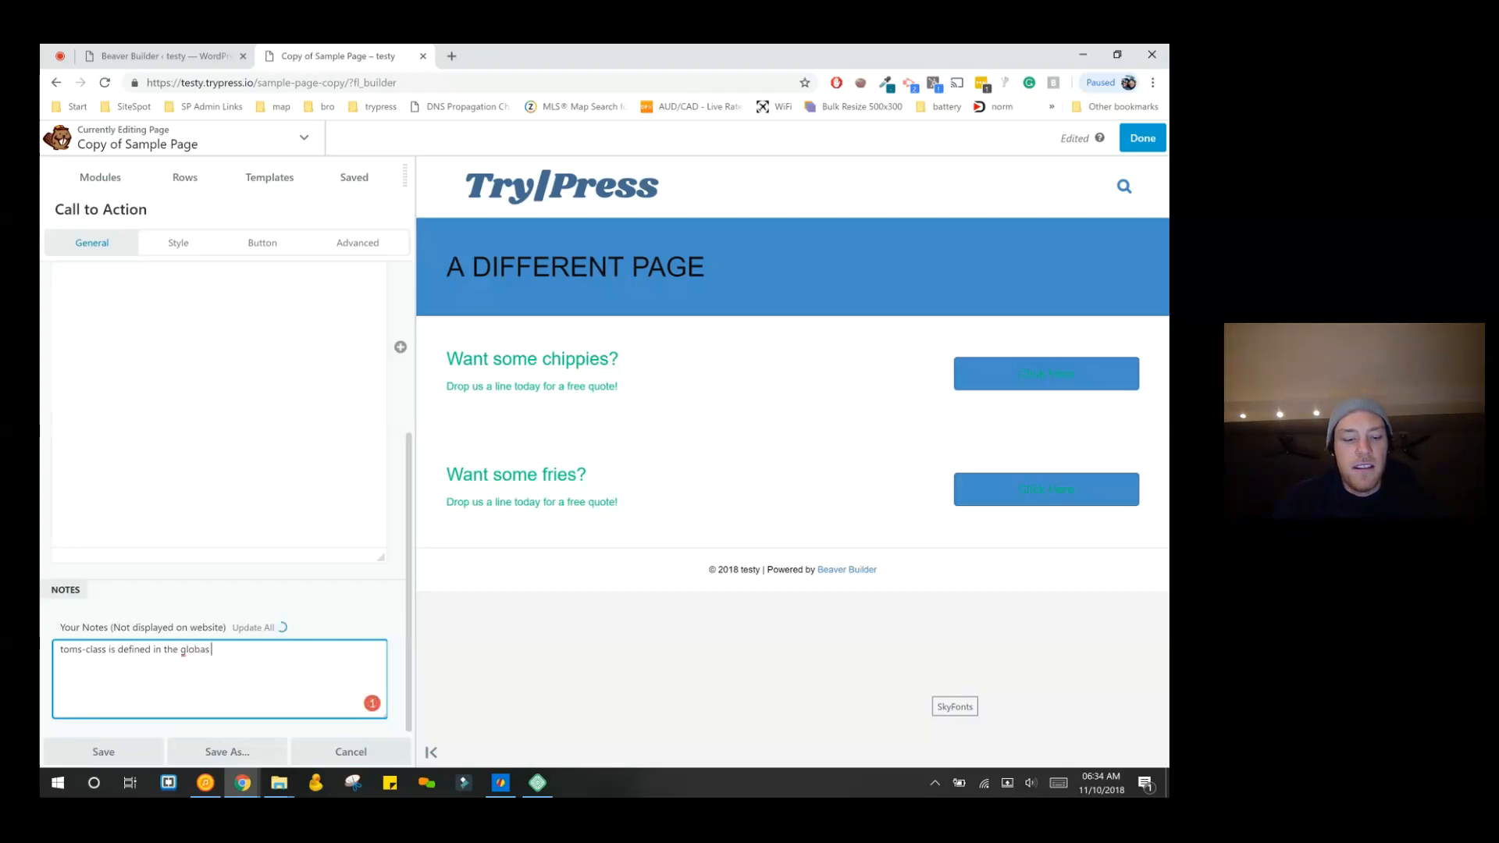
{"action": "type", "text": " CSS"}
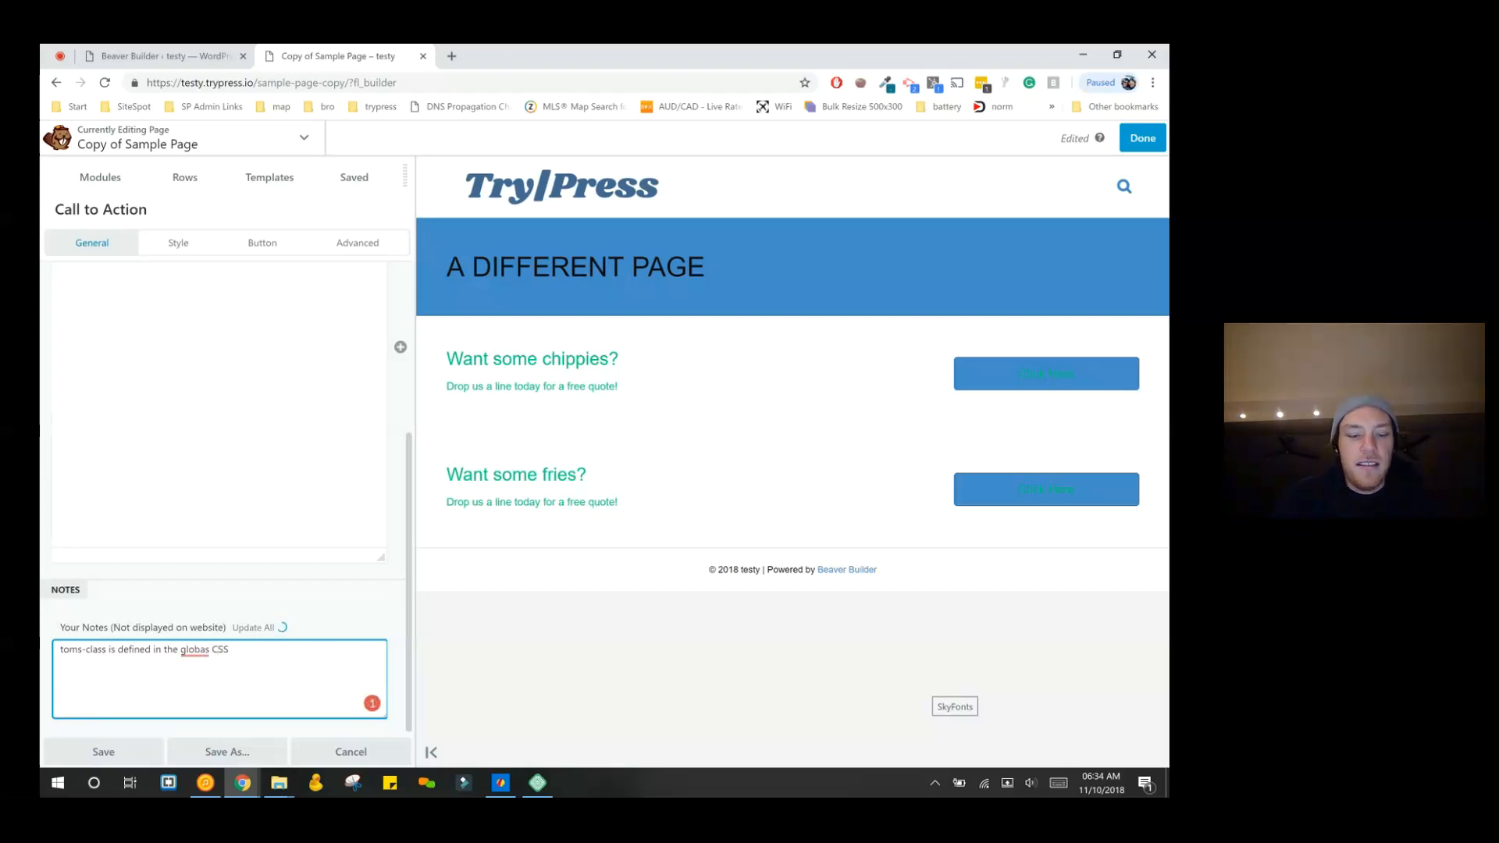
{"action": "type", "text": " in BB"}
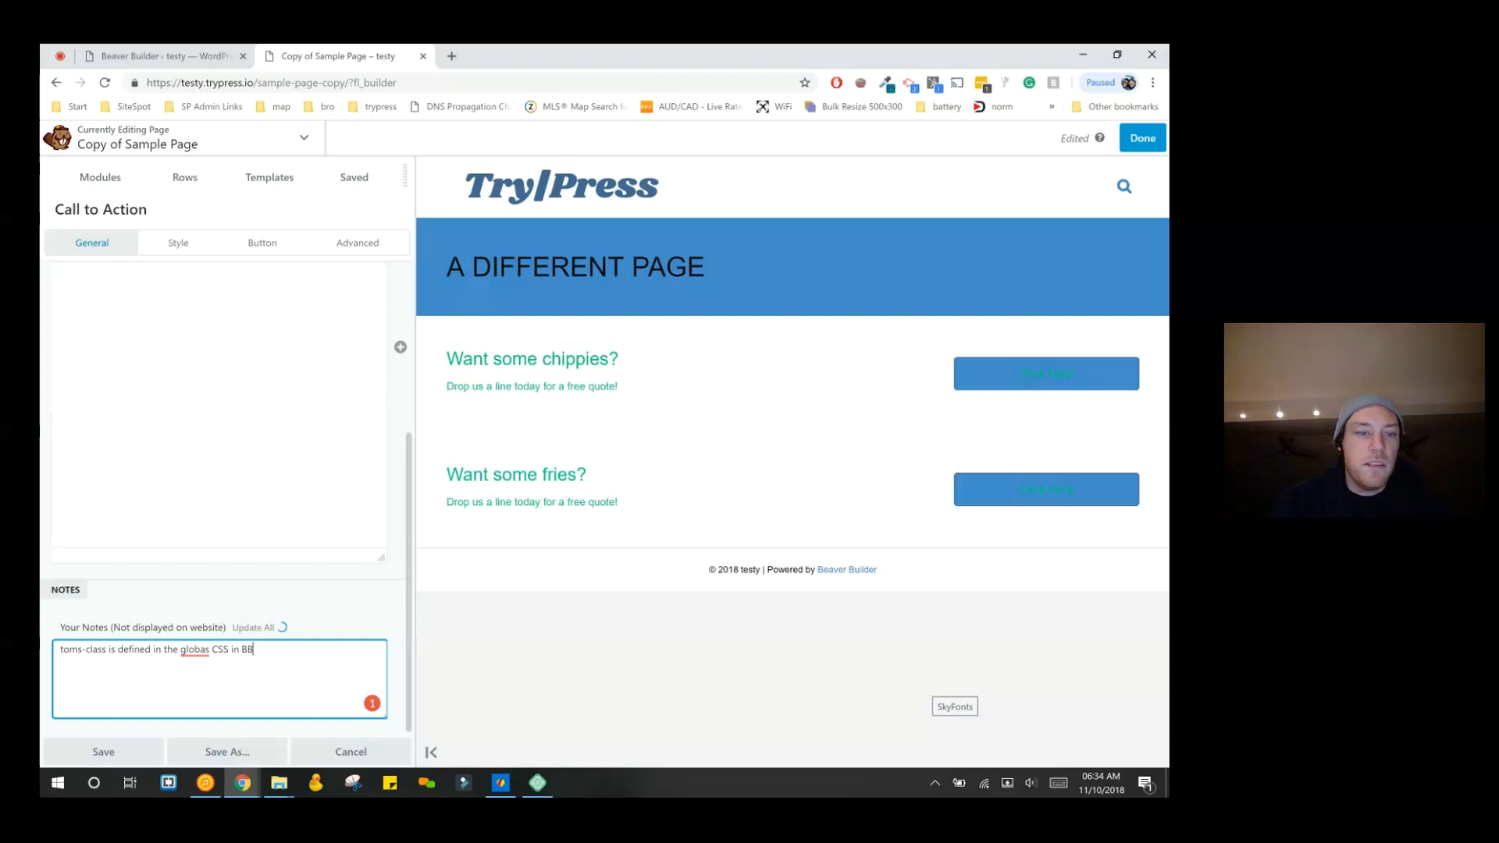
{"action": "left_click", "coordinate": [104, 751]}
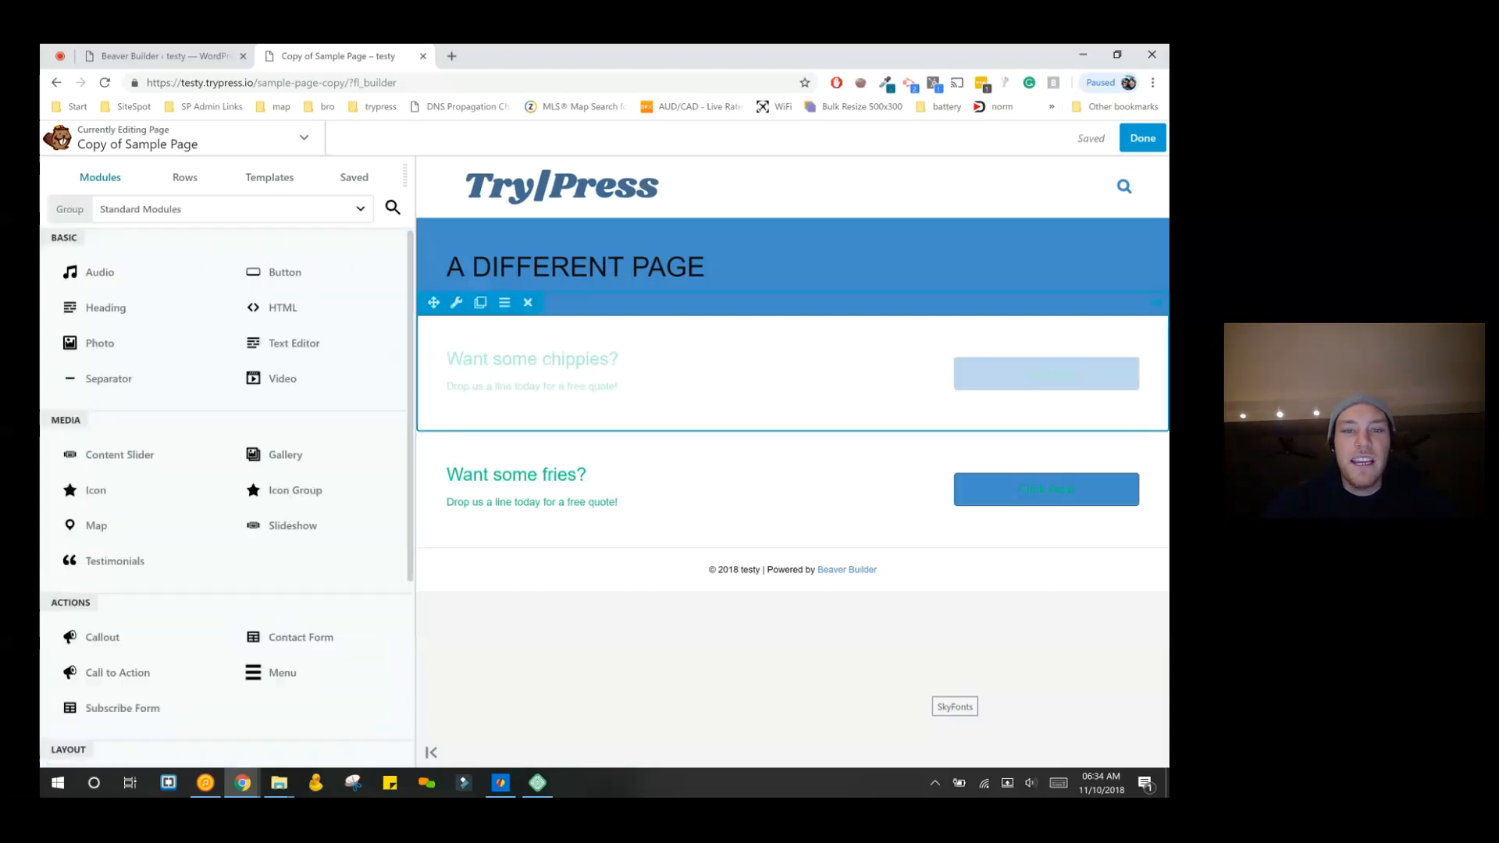
- Reopen the "Want some chippies?" call to action and correct "globas" to "global" in its notes
{"action": "left_click", "coordinate": [874, 375]}
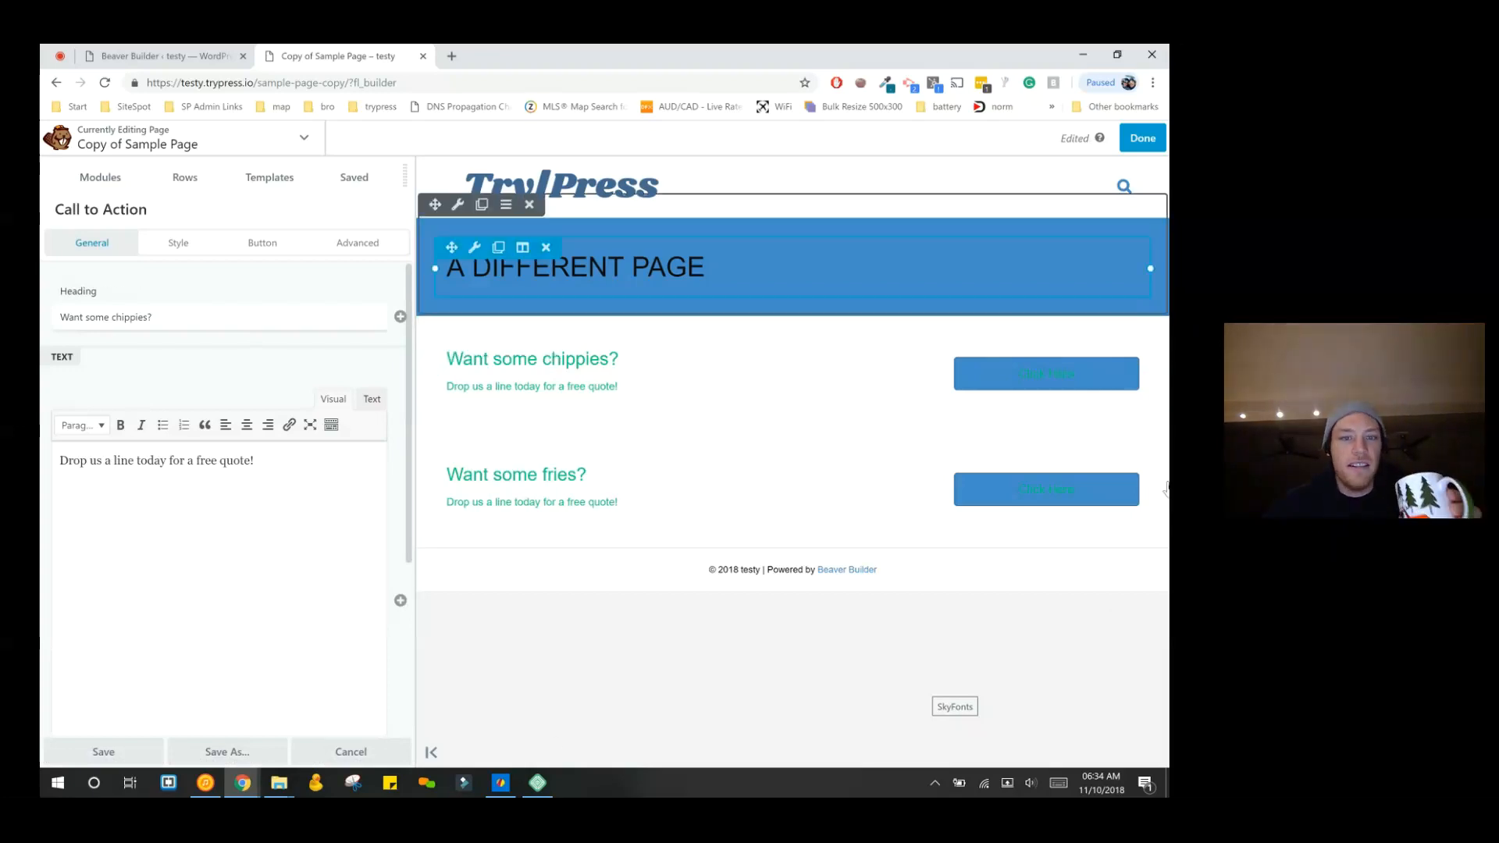
{"action": "scroll", "coordinate": [234, 507], "scroll_direction": "down", "scroll_amount": 5}
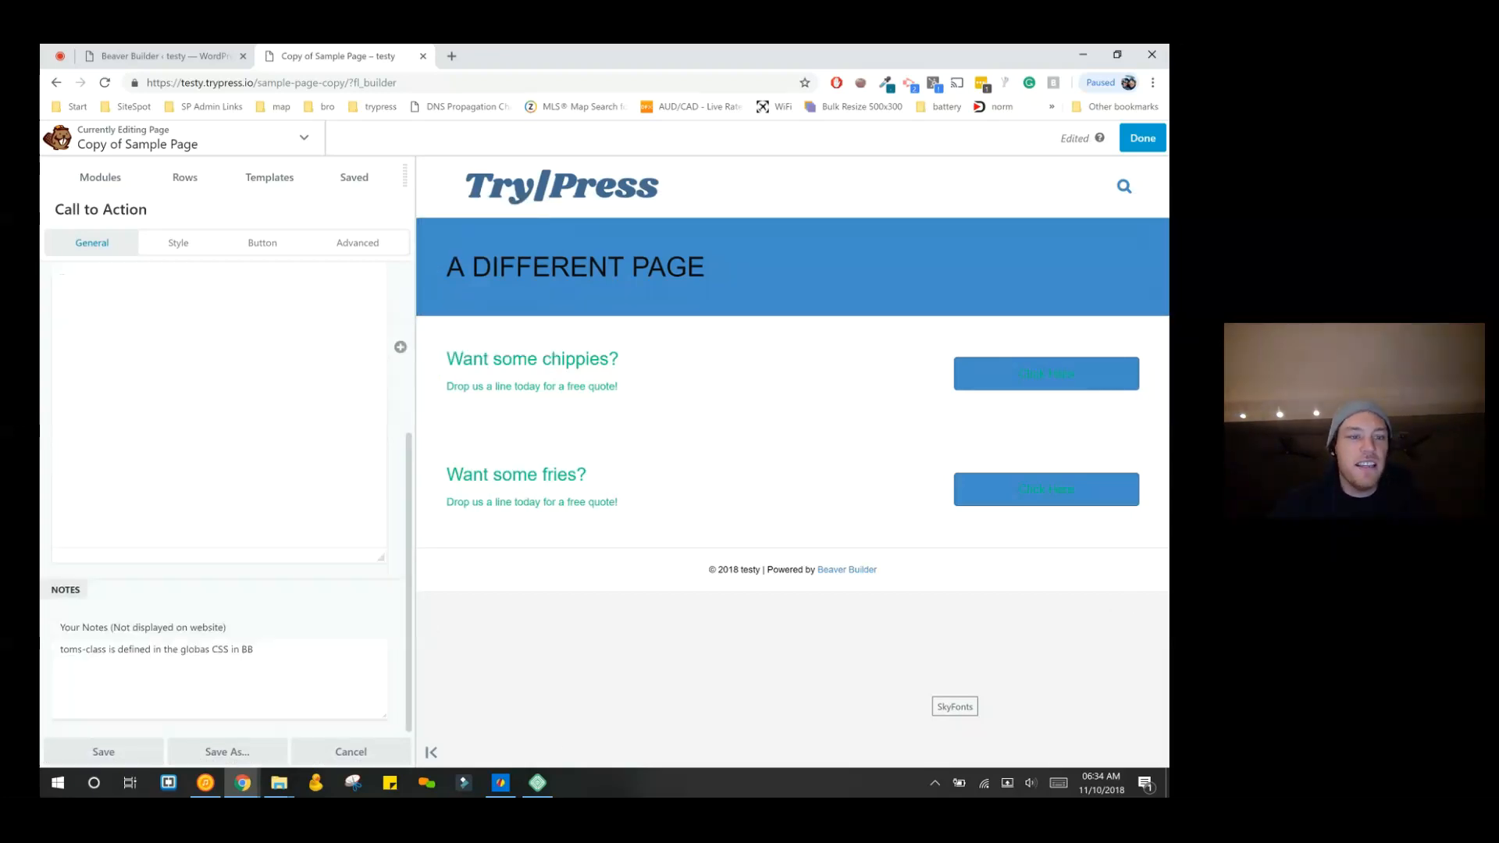
{"action": "left_click_drag", "start_coordinate": [60, 649], "coordinate": [256, 651]}
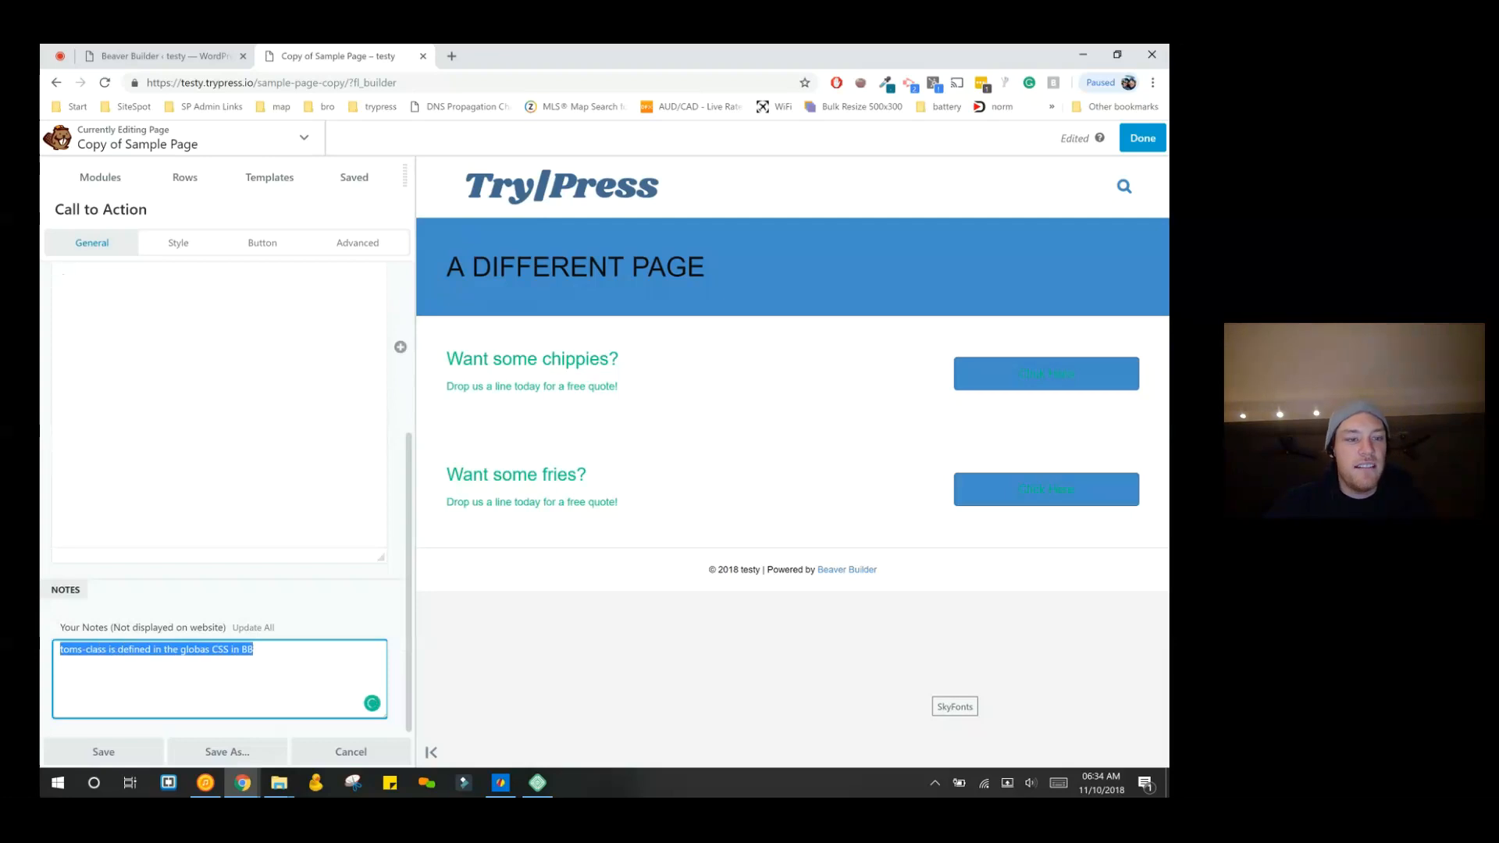
{"action": "left_click", "coordinate": [255, 650]}
{"action": "key", "text": "ctrl+a"}
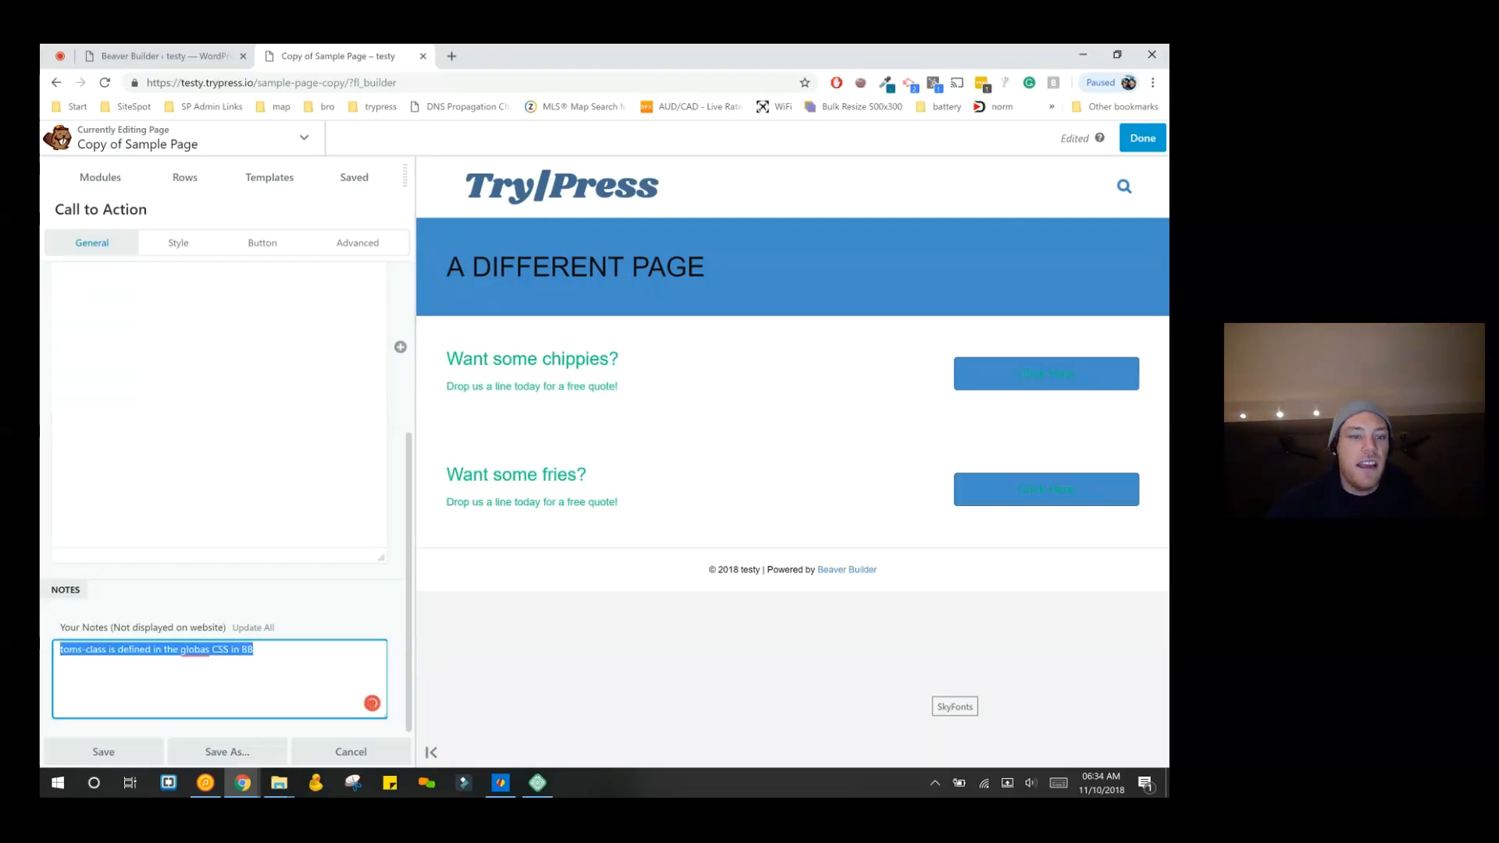
{"action": "left_click", "coordinate": [256, 650]}
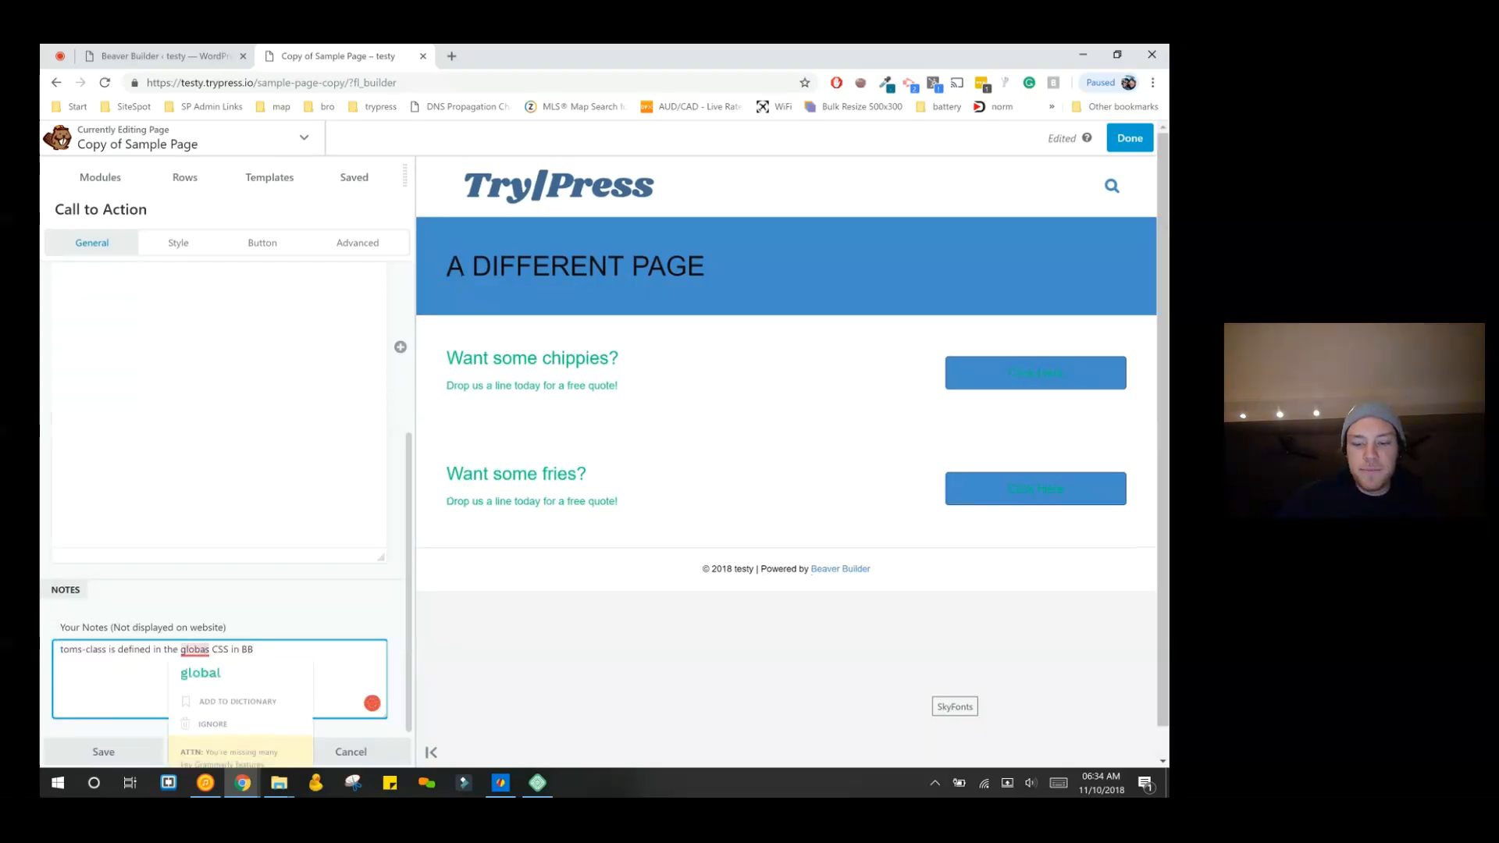
{"action": "left_click", "coordinate": [201, 673]}
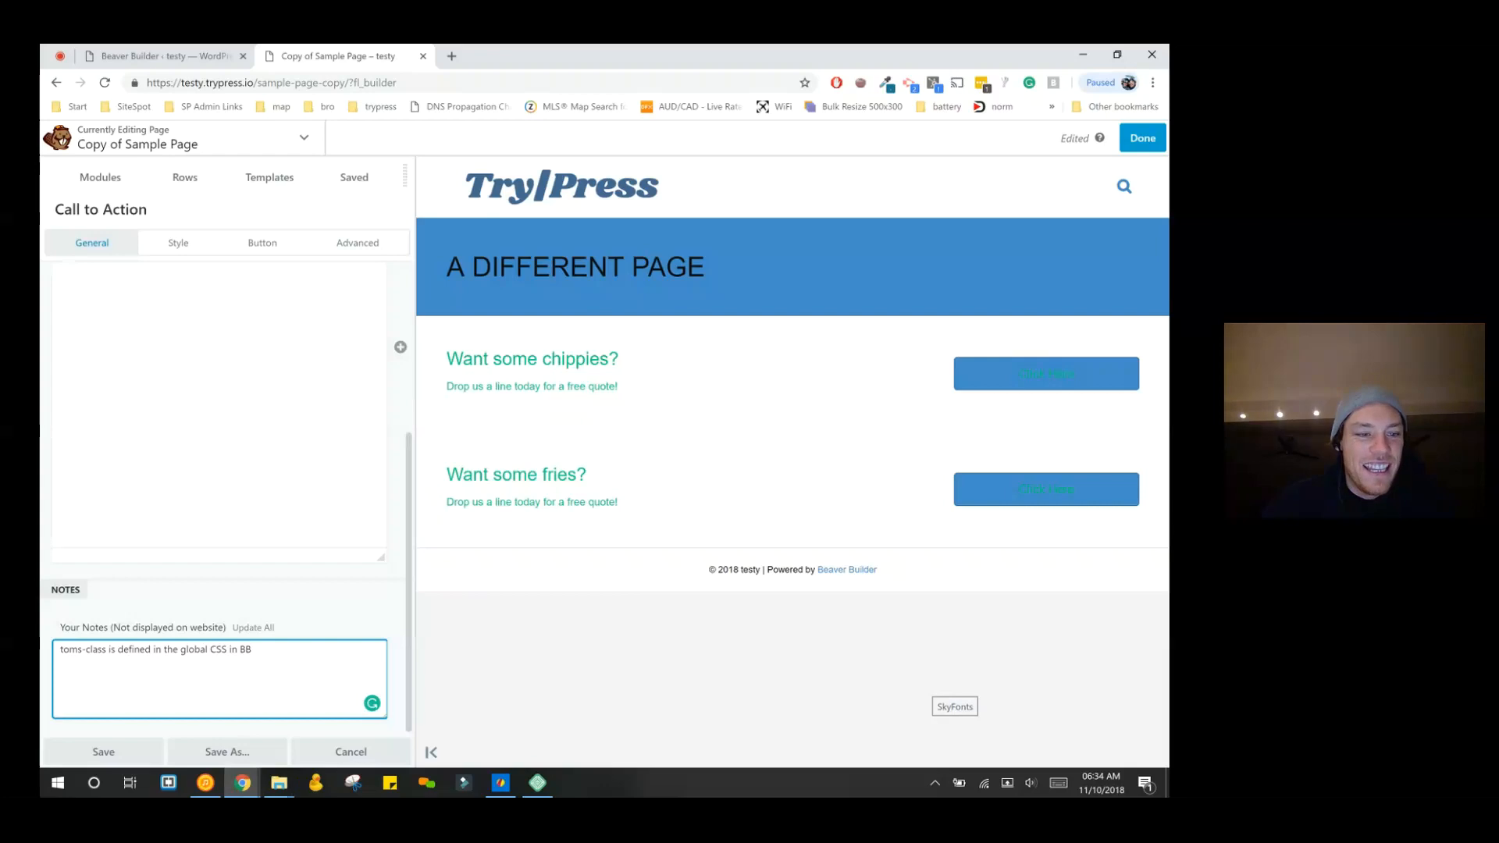
- Add the filler lines "dfghfgdh" and "dfsg" below the existing note, separated by blank lines
{"action": "key", "text": "ctrl+shift+Left"}
{"action": "key", "text": "shift+Home"}
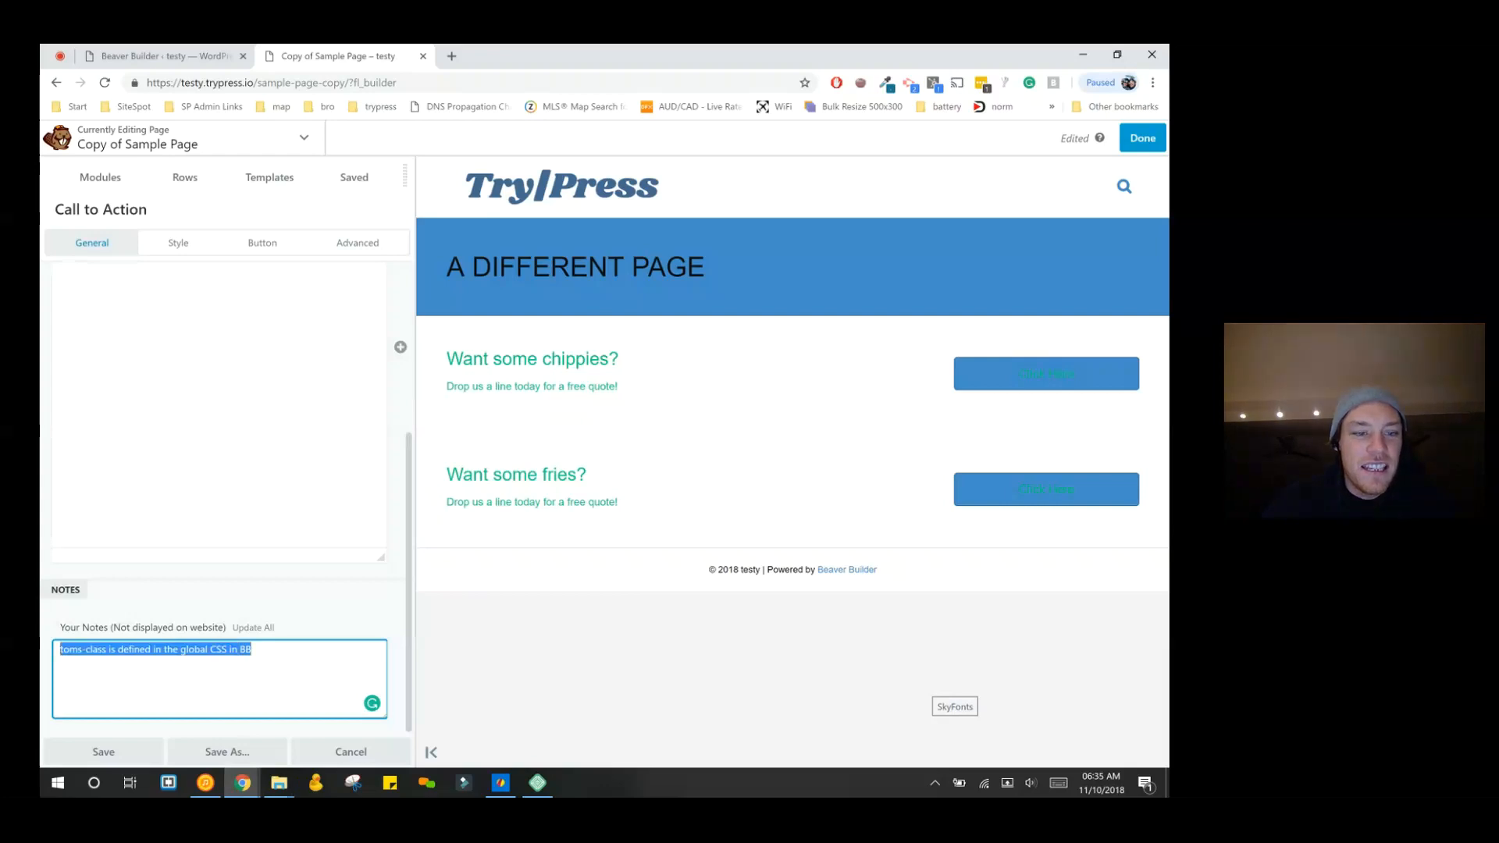
{"action": "key", "text": "End"}
{"action": "key", "text": "Return"}
{"action": "type", "text": "dfghfgdh"}
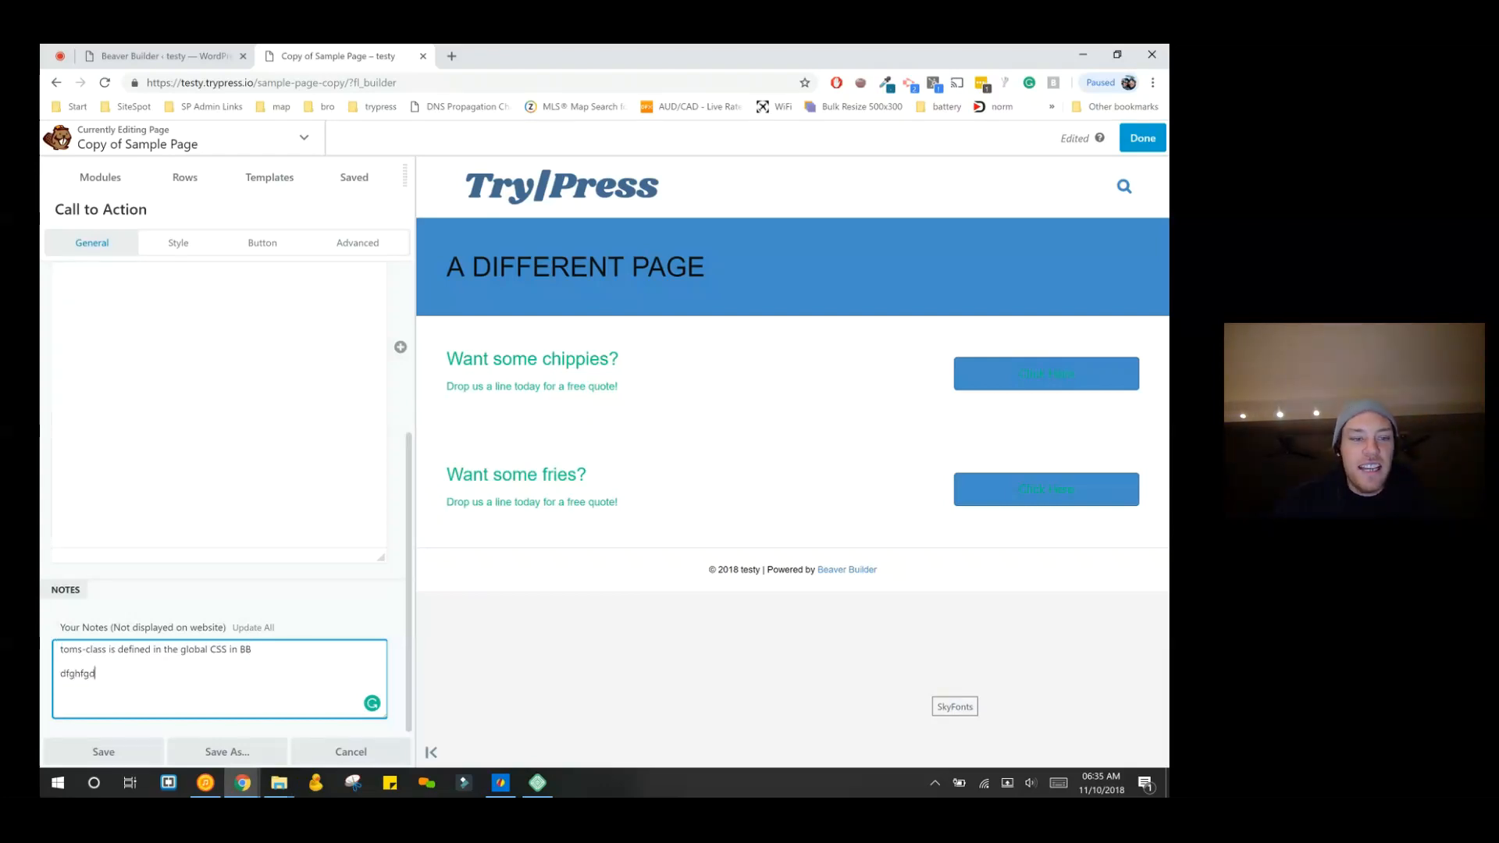
{"action": "key", "text": "Return"}
{"action": "key", "text": "Return"}
{"action": "type", "text": "dfsg"}
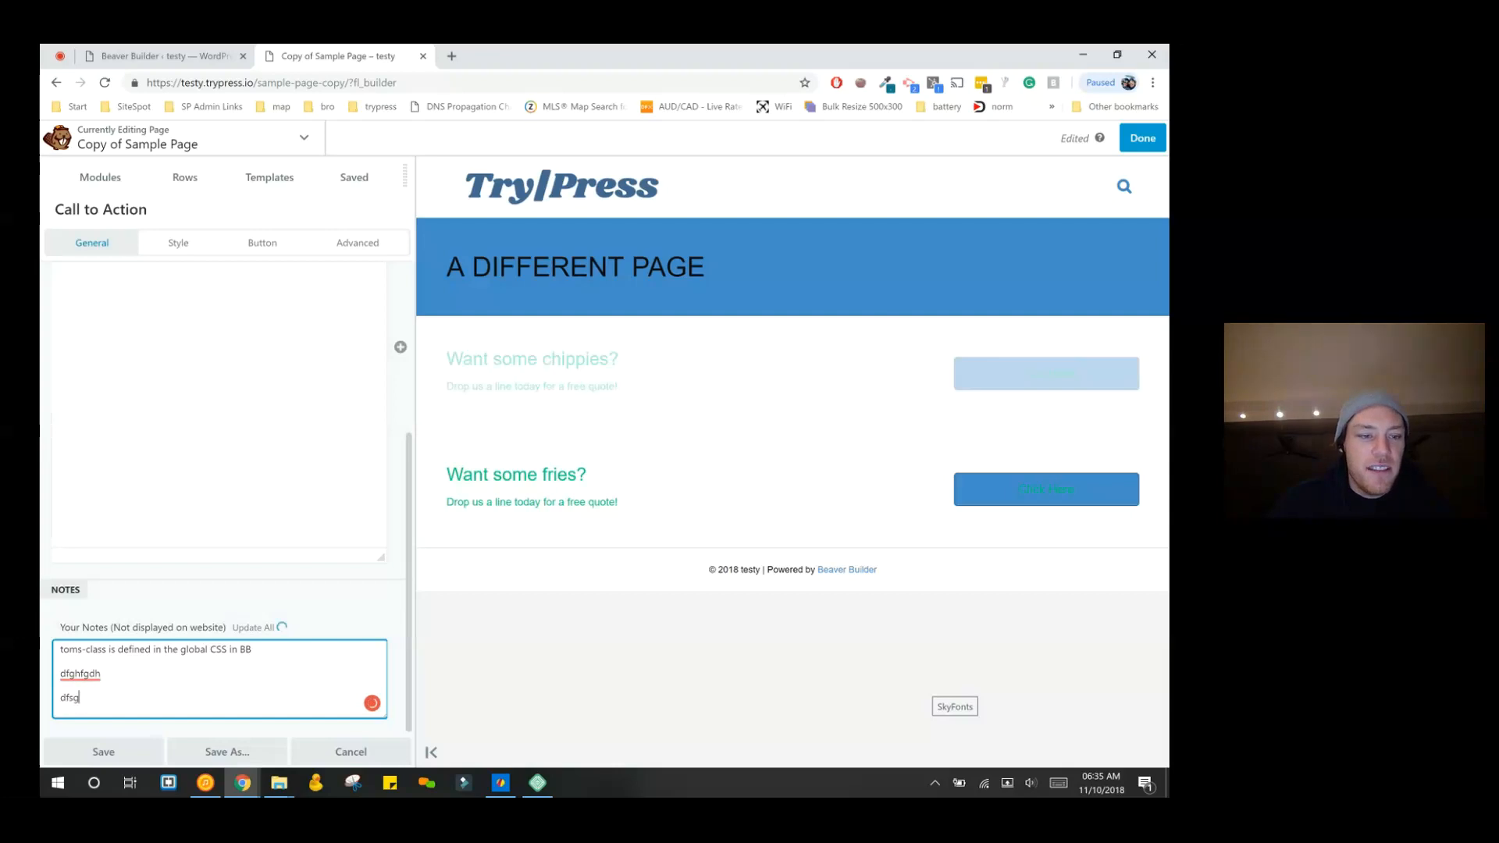
{"action": "key", "text": "ctrl+a"}
{"action": "left_click", "coordinate": [61, 685]}
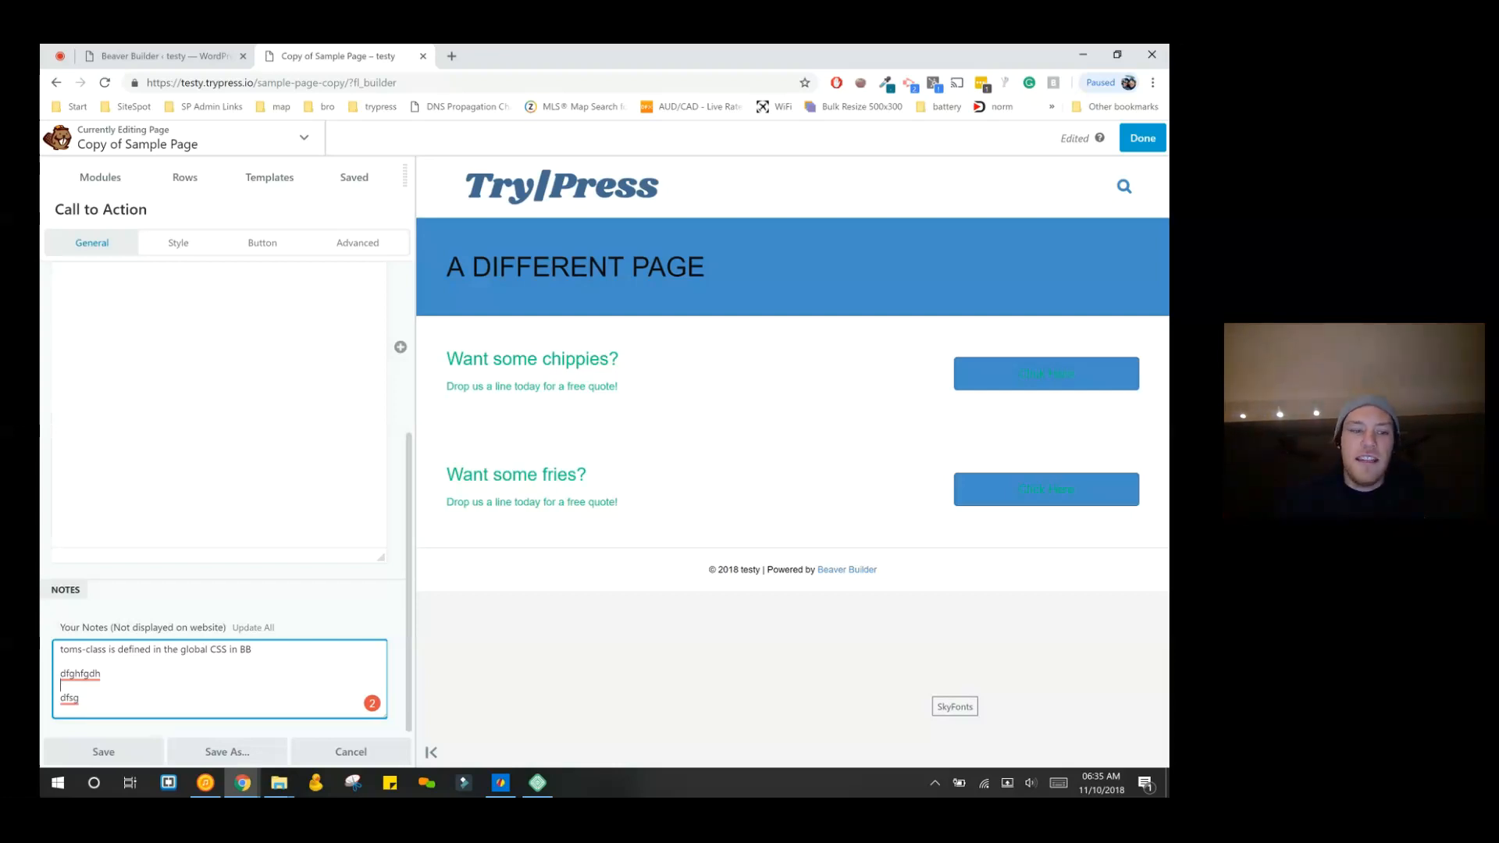
{"action": "left_click", "coordinate": [61, 661]}
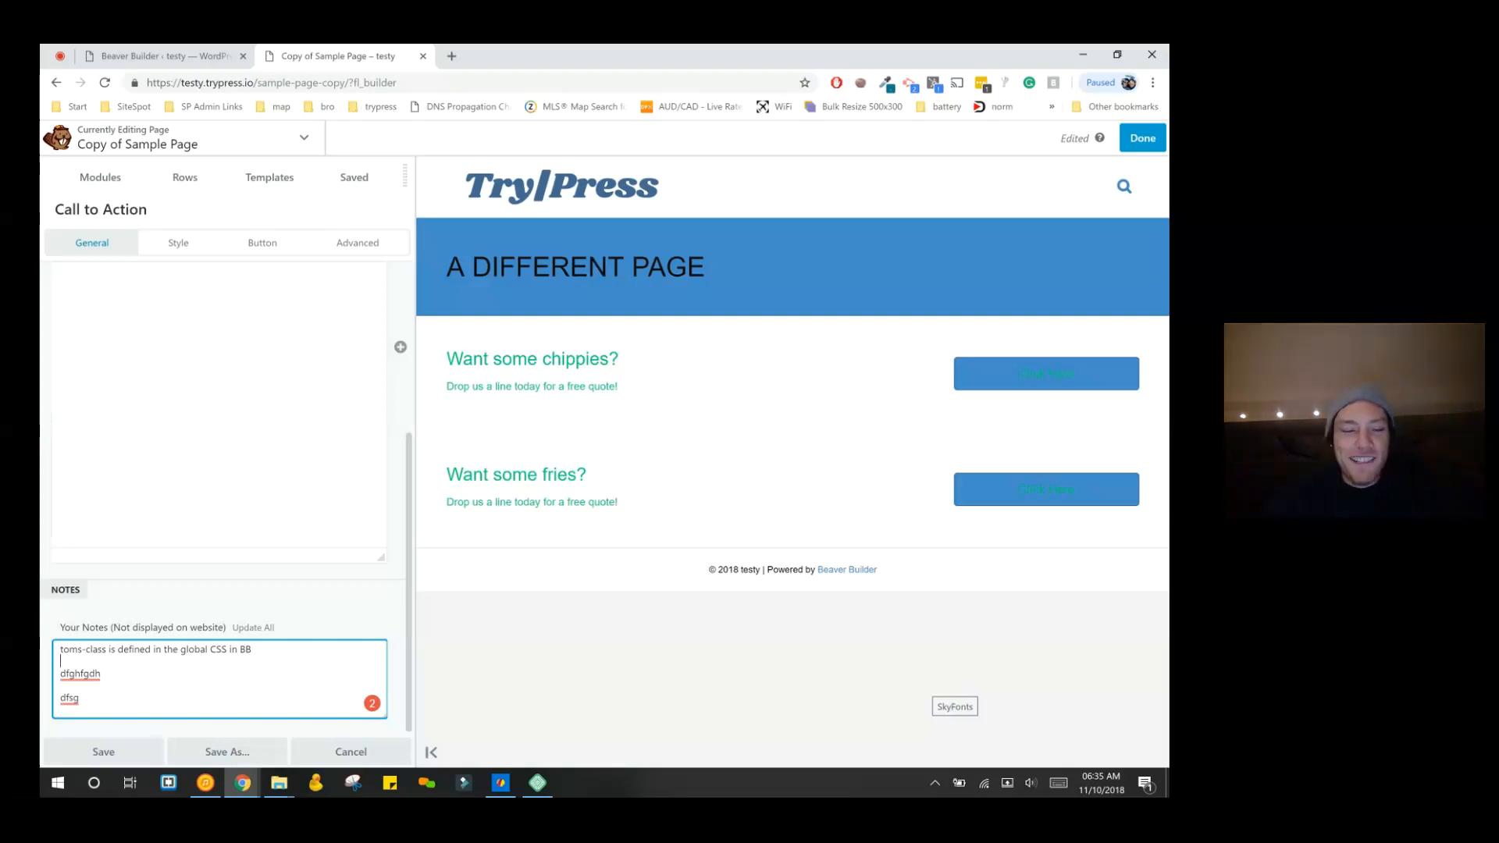
- Return to the Beaver Builder developer settings and examine the Limit access to Developer Modules section and its suggested capabilities
{"action": "left_click", "coordinate": [160, 56]}
{"action": "left_click", "coordinate": [335, 56]}
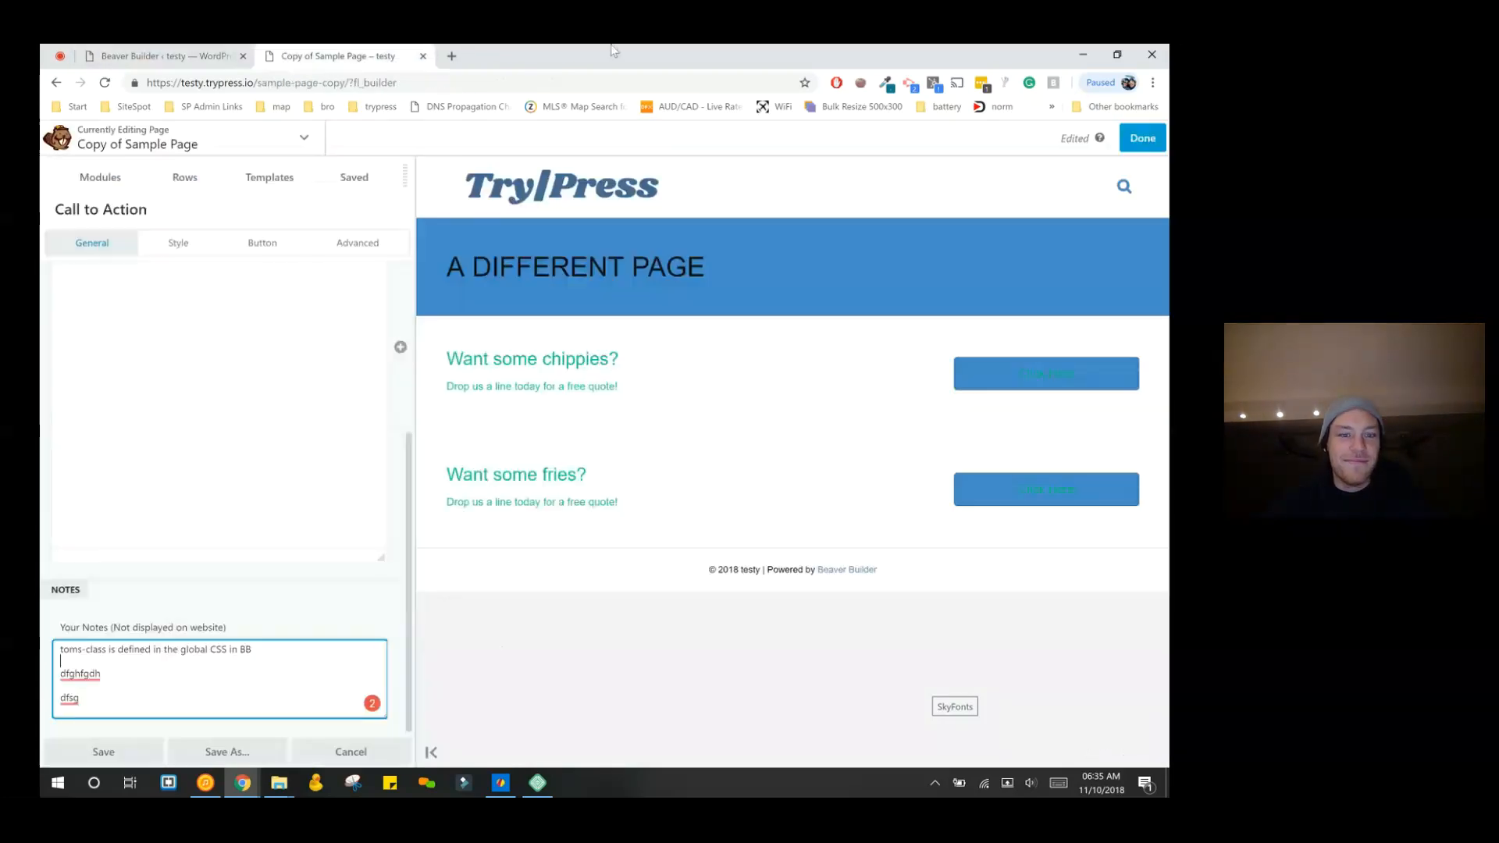
{"action": "left_click", "coordinate": [164, 57]}
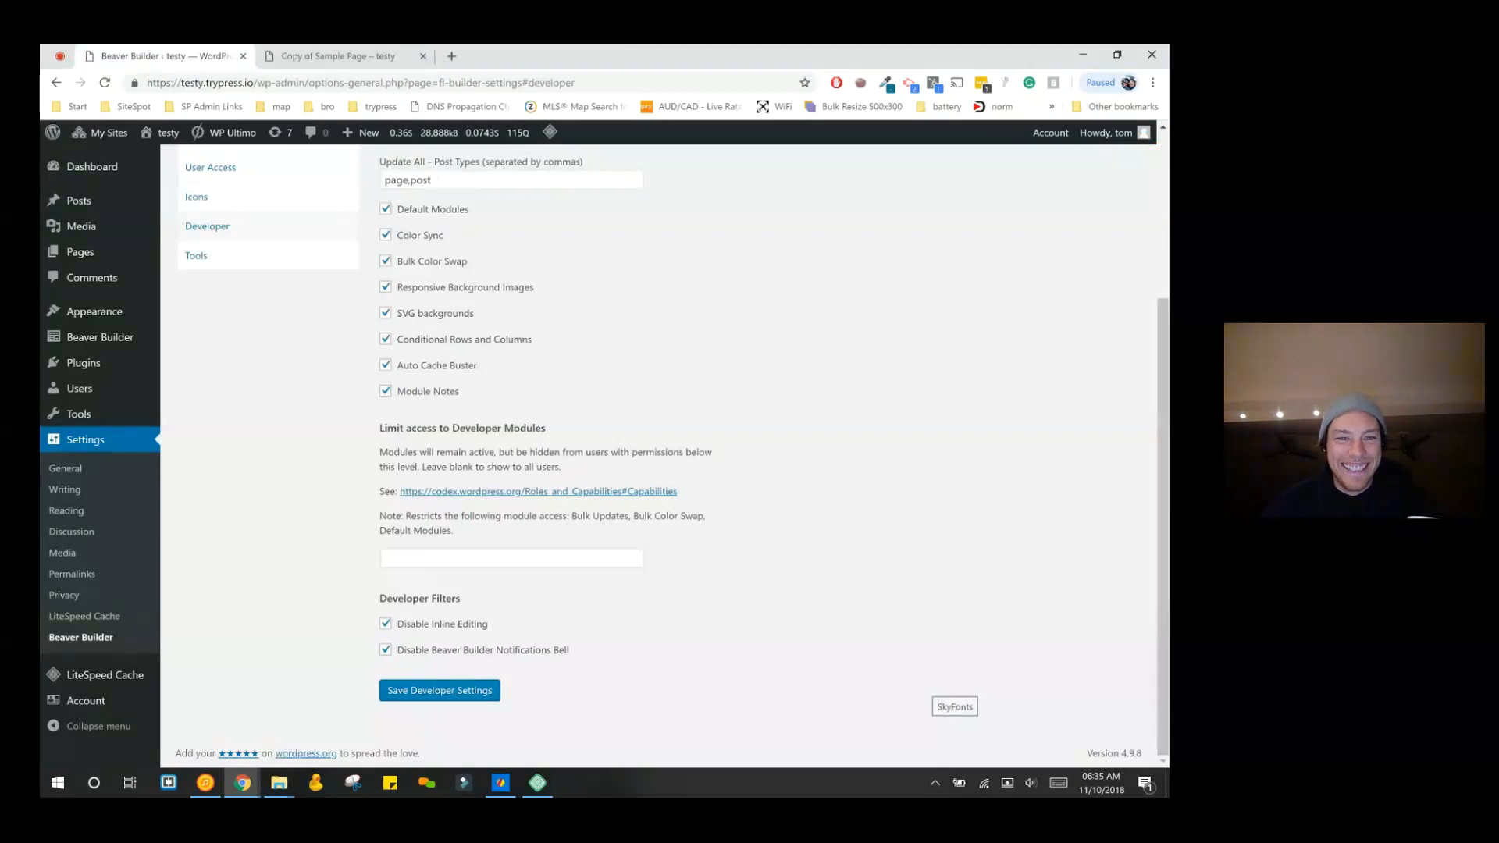
{"action": "left_click", "coordinate": [390, 56]}
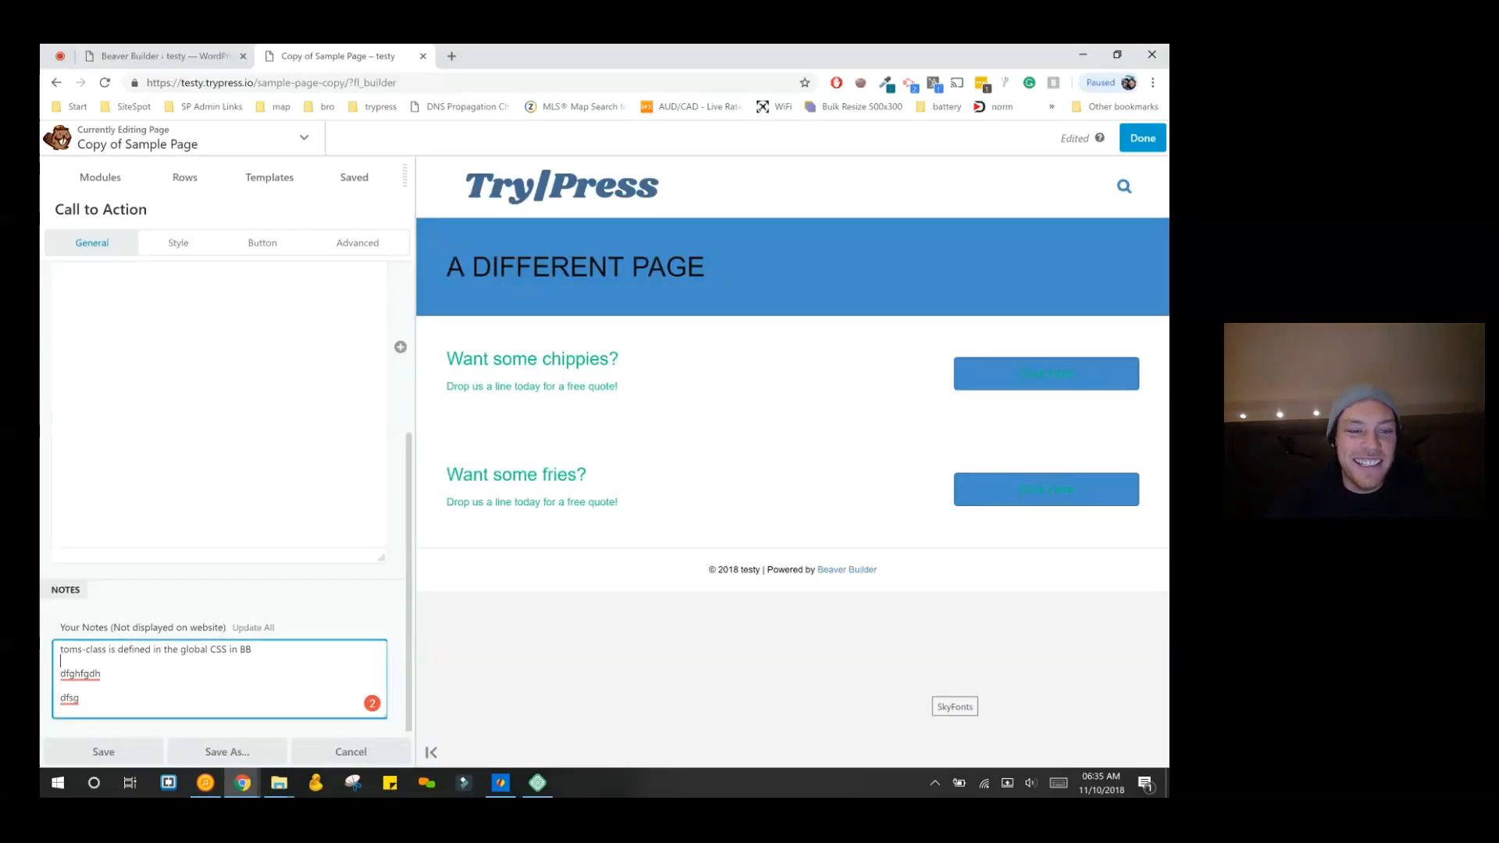
{"action": "key", "text": "ctrl+shift+Tab"}
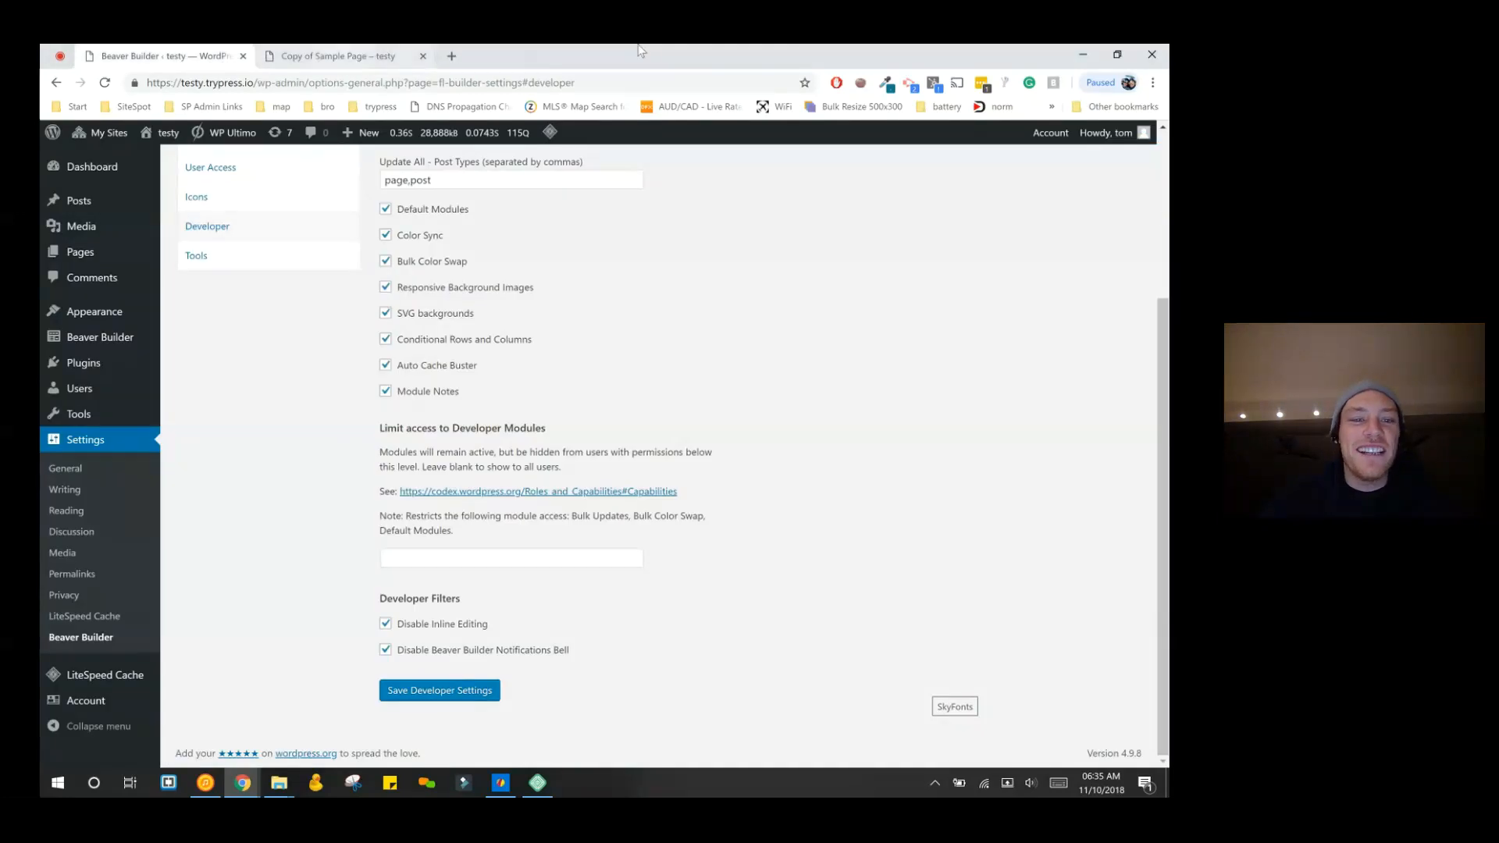
{"action": "left_click_drag", "start_coordinate": [379, 428], "coordinate": [460, 600]}
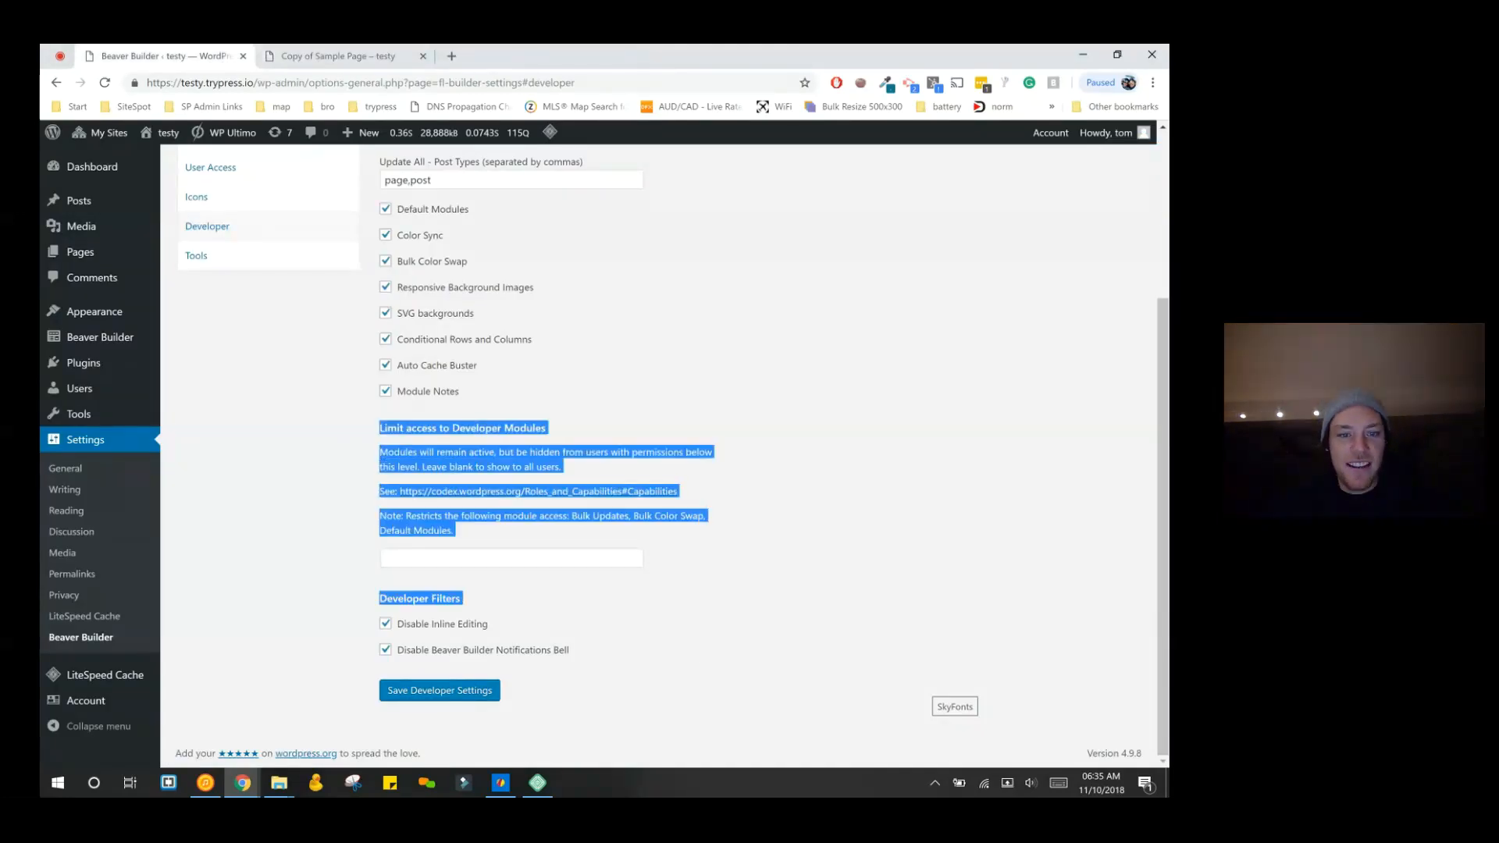
{"action": "left_click", "coordinate": [585, 687]}
{"action": "triple_click", "coordinate": [546, 459]}
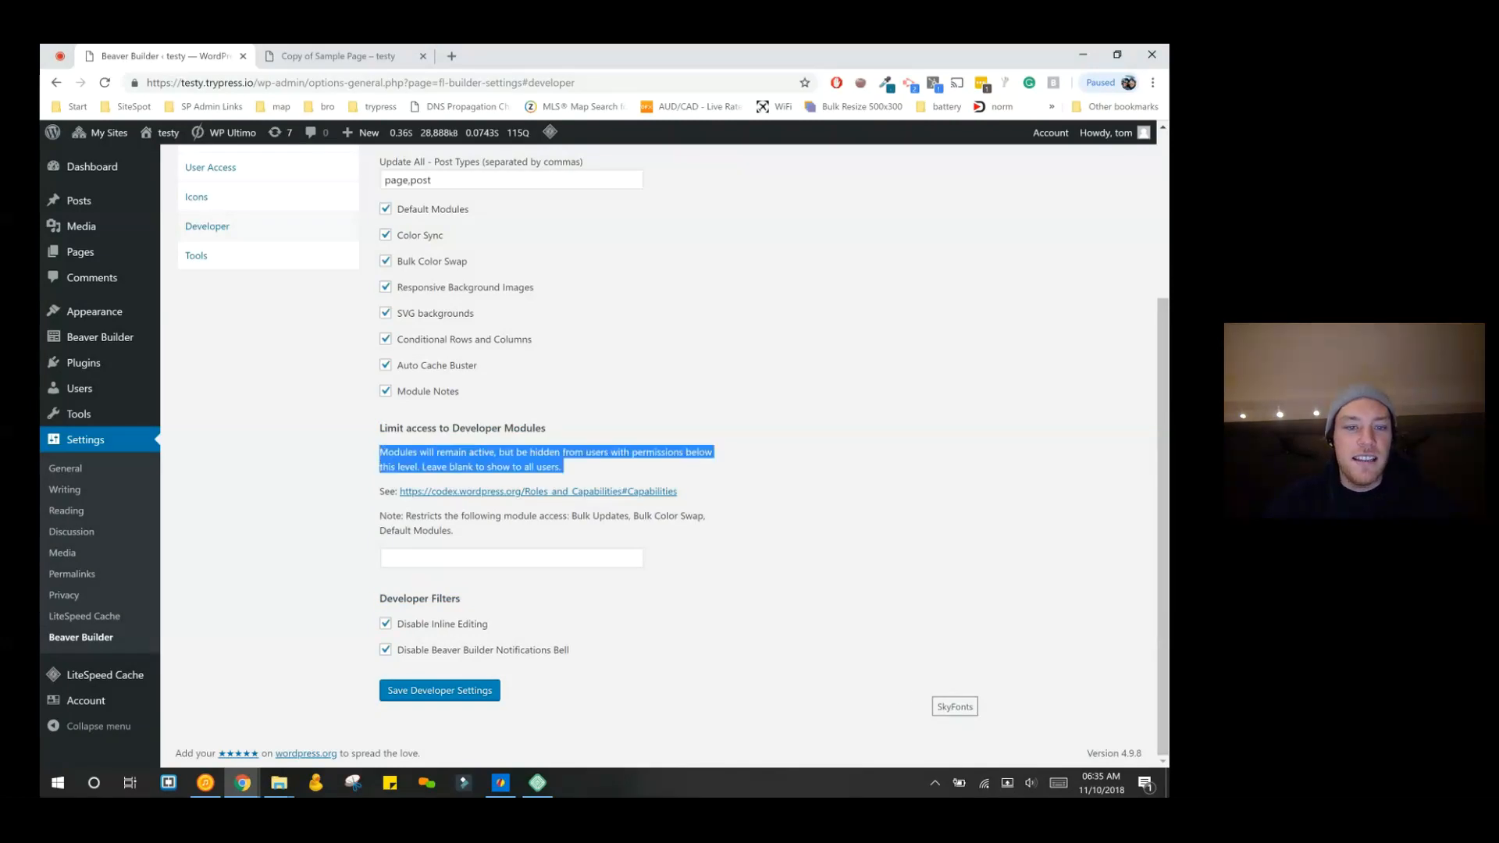
{"action": "left_click", "coordinate": [547, 459]}
{"action": "left_click_drag", "start_coordinate": [379, 428], "coordinate": [715, 452]}
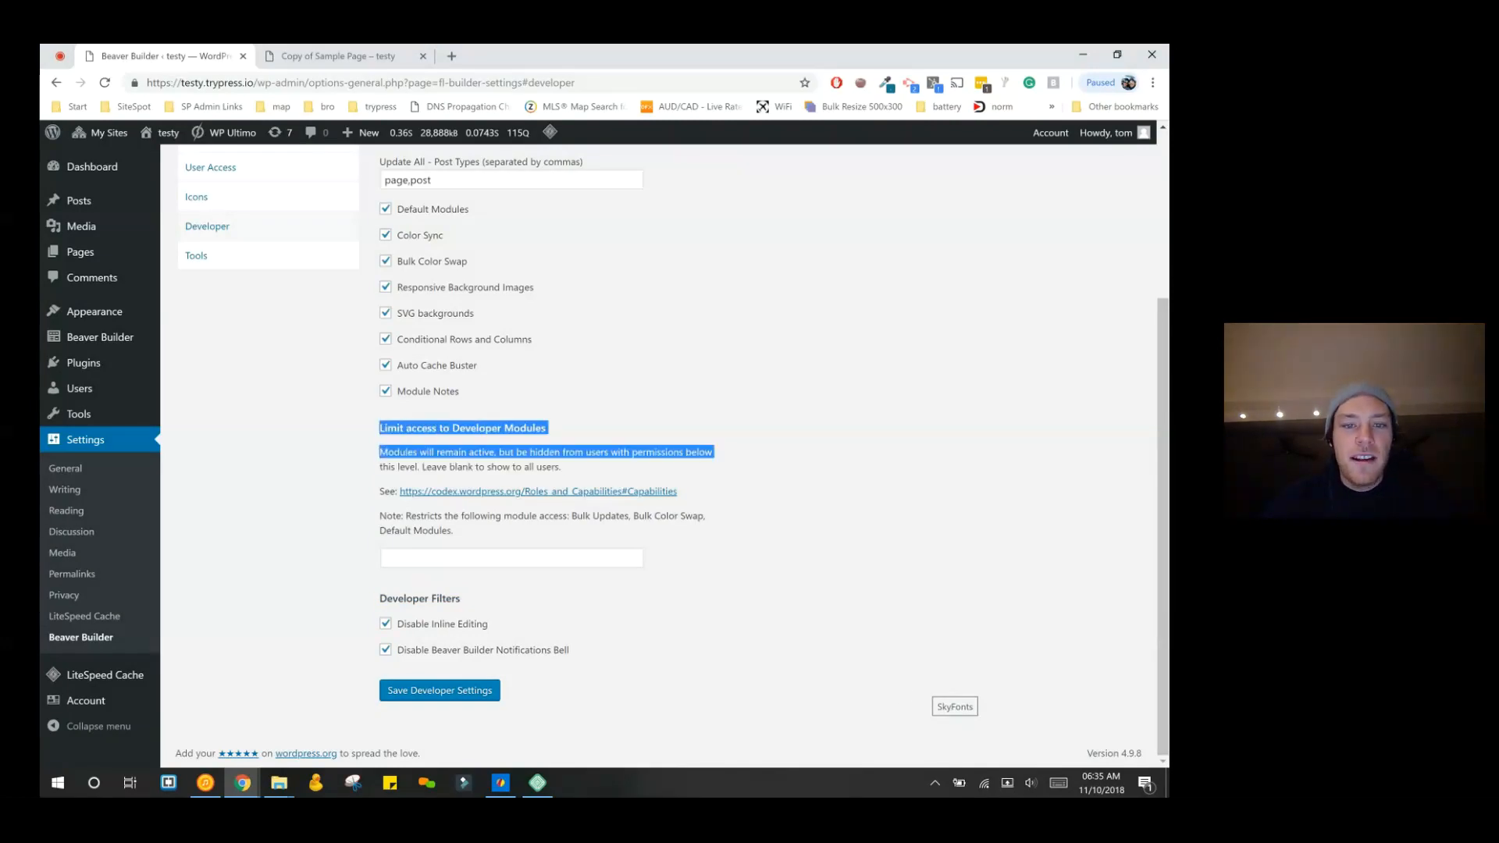
{"action": "left_click", "coordinate": [714, 452]}
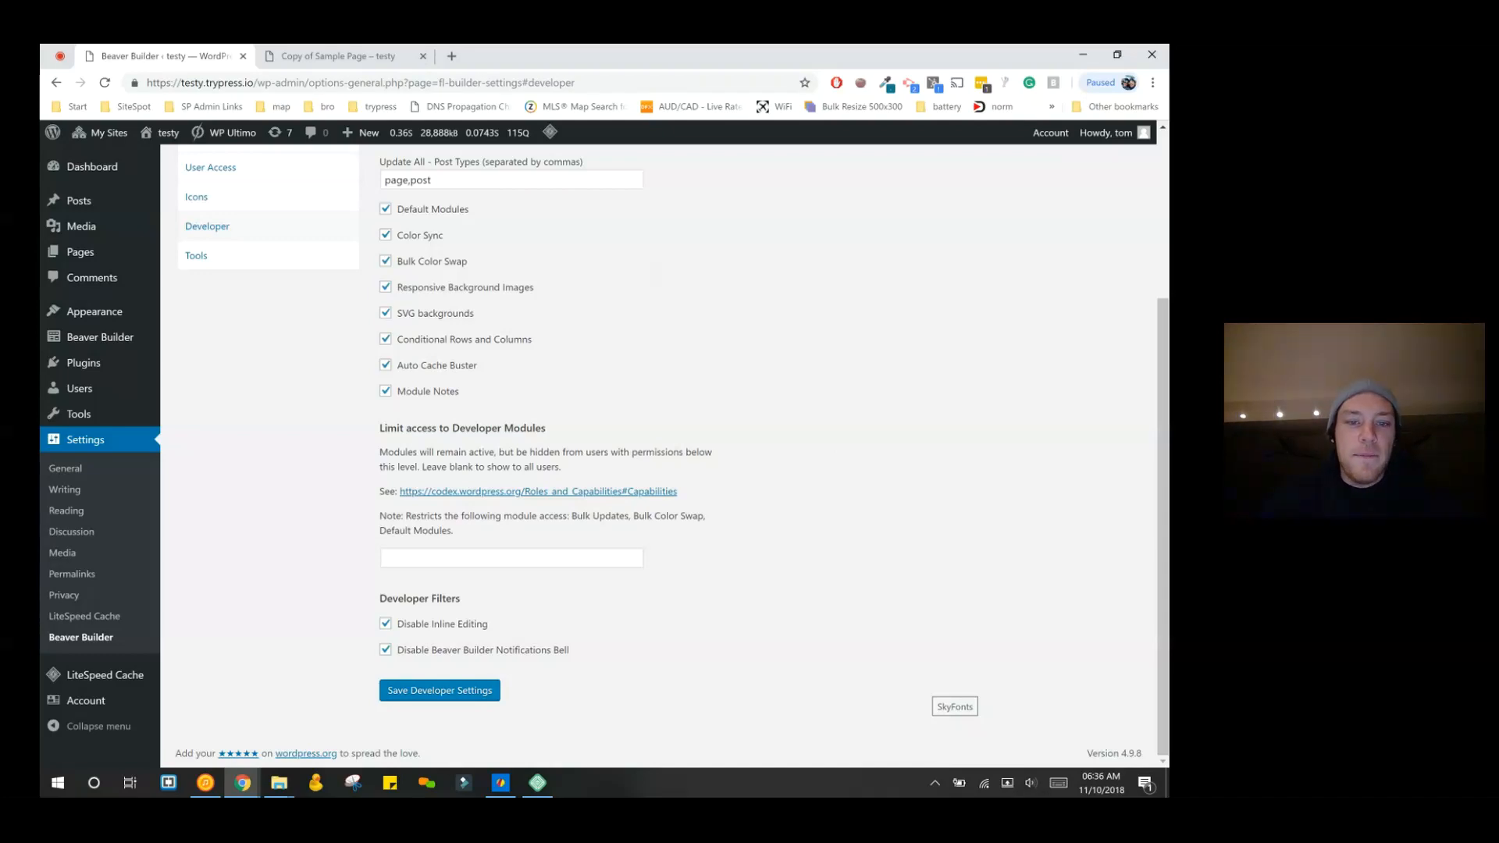
{"action": "left_click", "coordinate": [511, 557]}
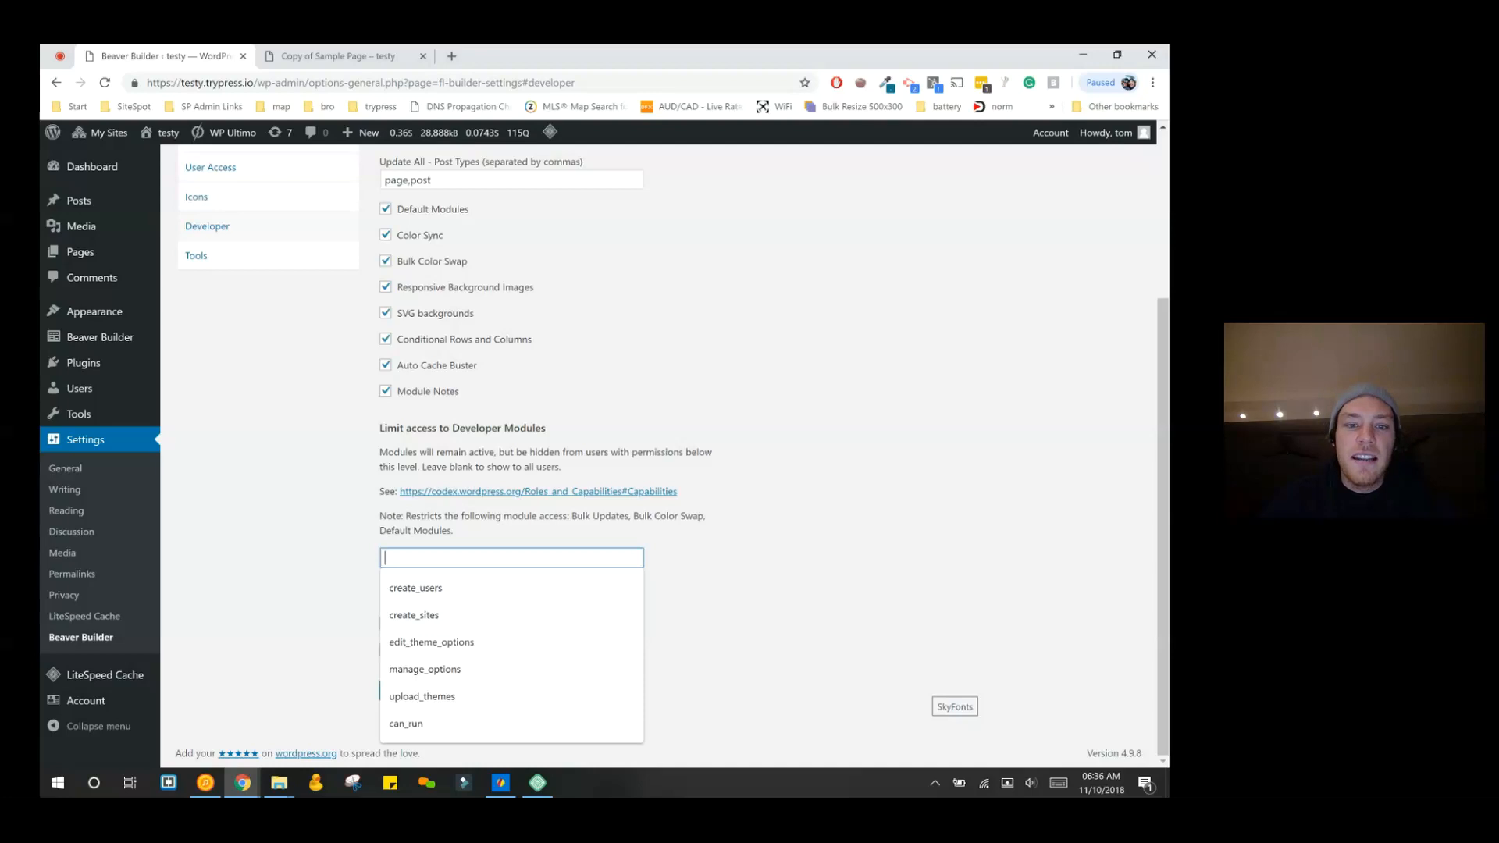
{"action": "key", "text": "Escape"}
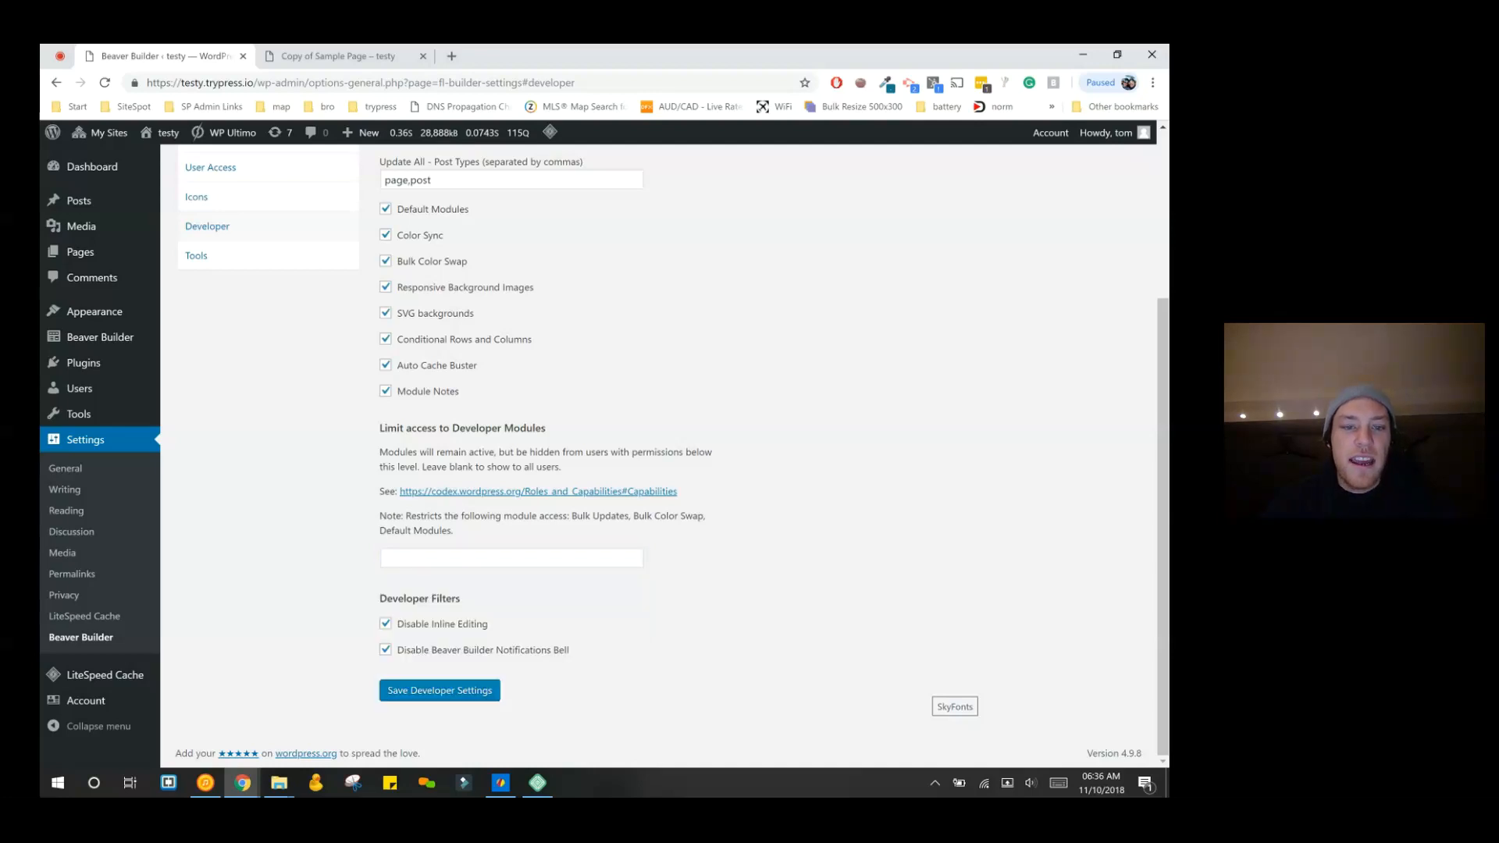
- Open the linked Roles and Capabilities reference in a new tab and set the developer module access limit to create_users
{"action": "right_click", "coordinate": [612, 497]}
{"action": "right_click", "coordinate": [617, 492]}
{"action": "left_click", "coordinate": [664, 502]}
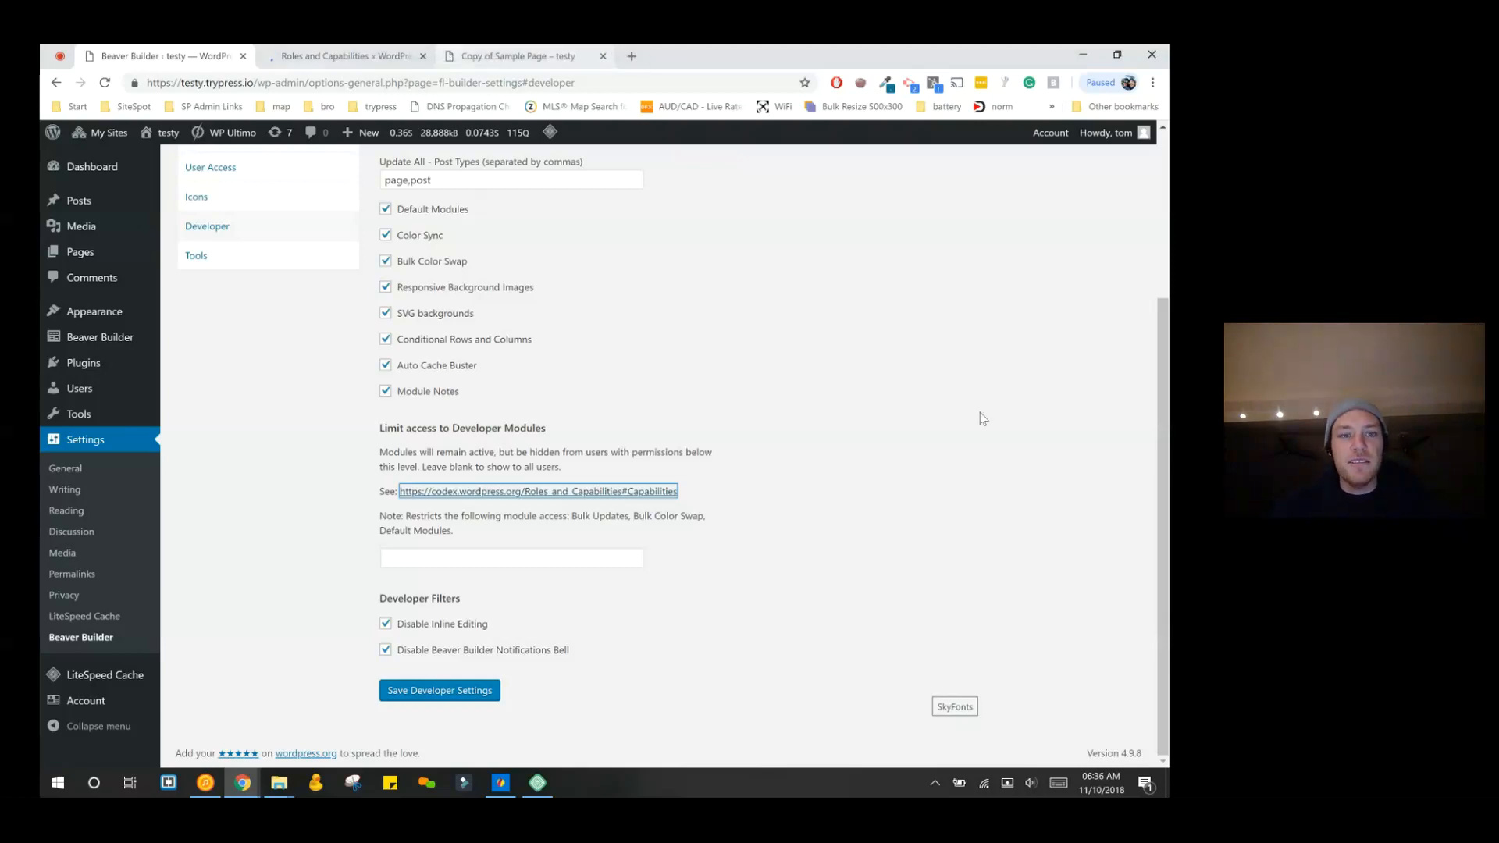
{"action": "left_click", "coordinate": [512, 558]}
{"action": "left_click", "coordinate": [512, 558]}
{"action": "left_click", "coordinate": [431, 588]}
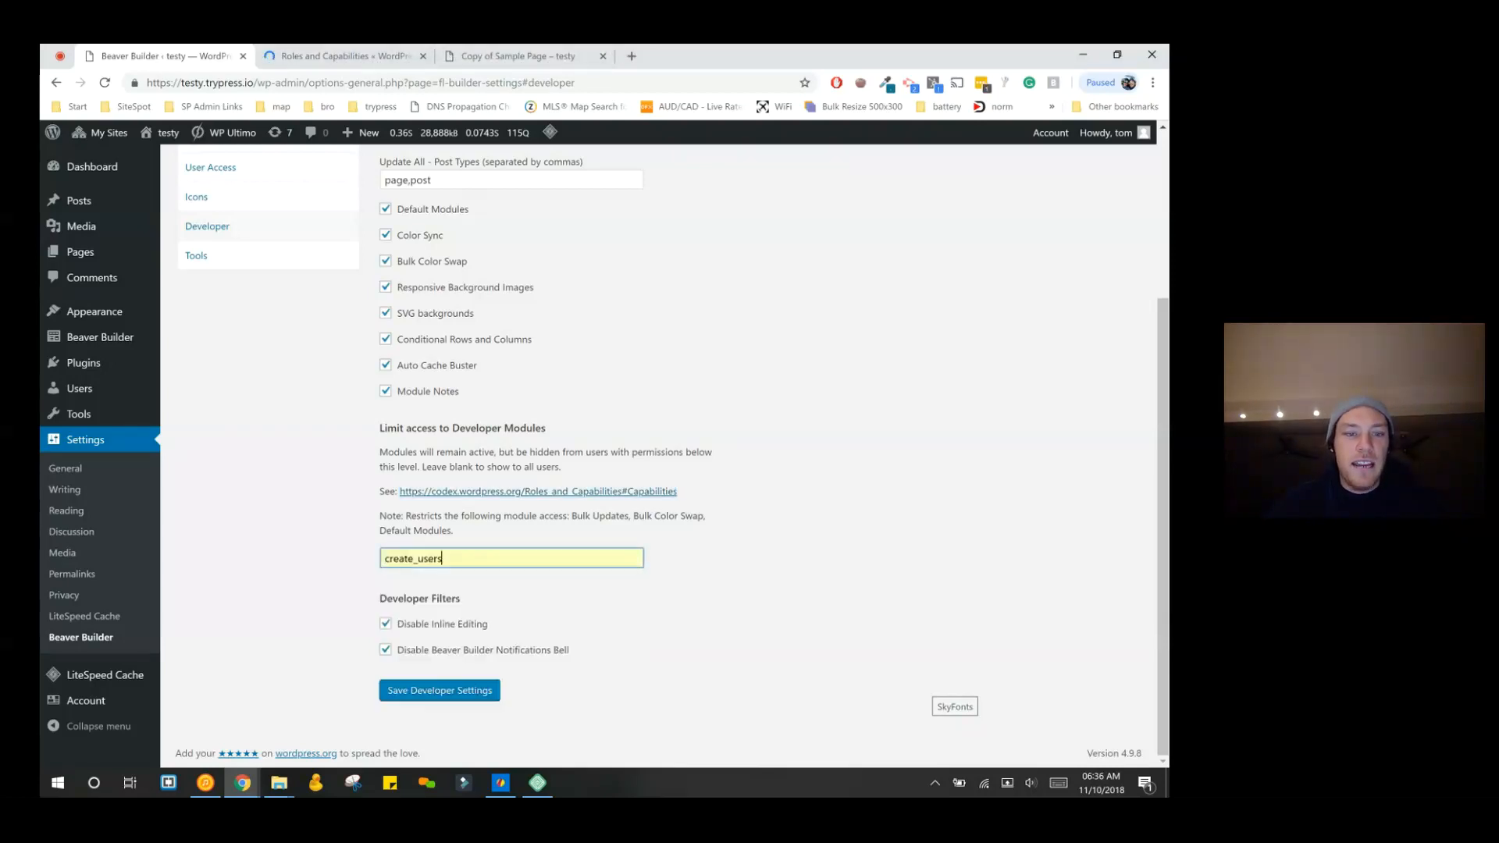
- Copy the edit_theme_options capability from the Roles and Capabilities table, set it as the developer module access limit, and save the developer settings
{"action": "left_click", "coordinate": [316, 57]}
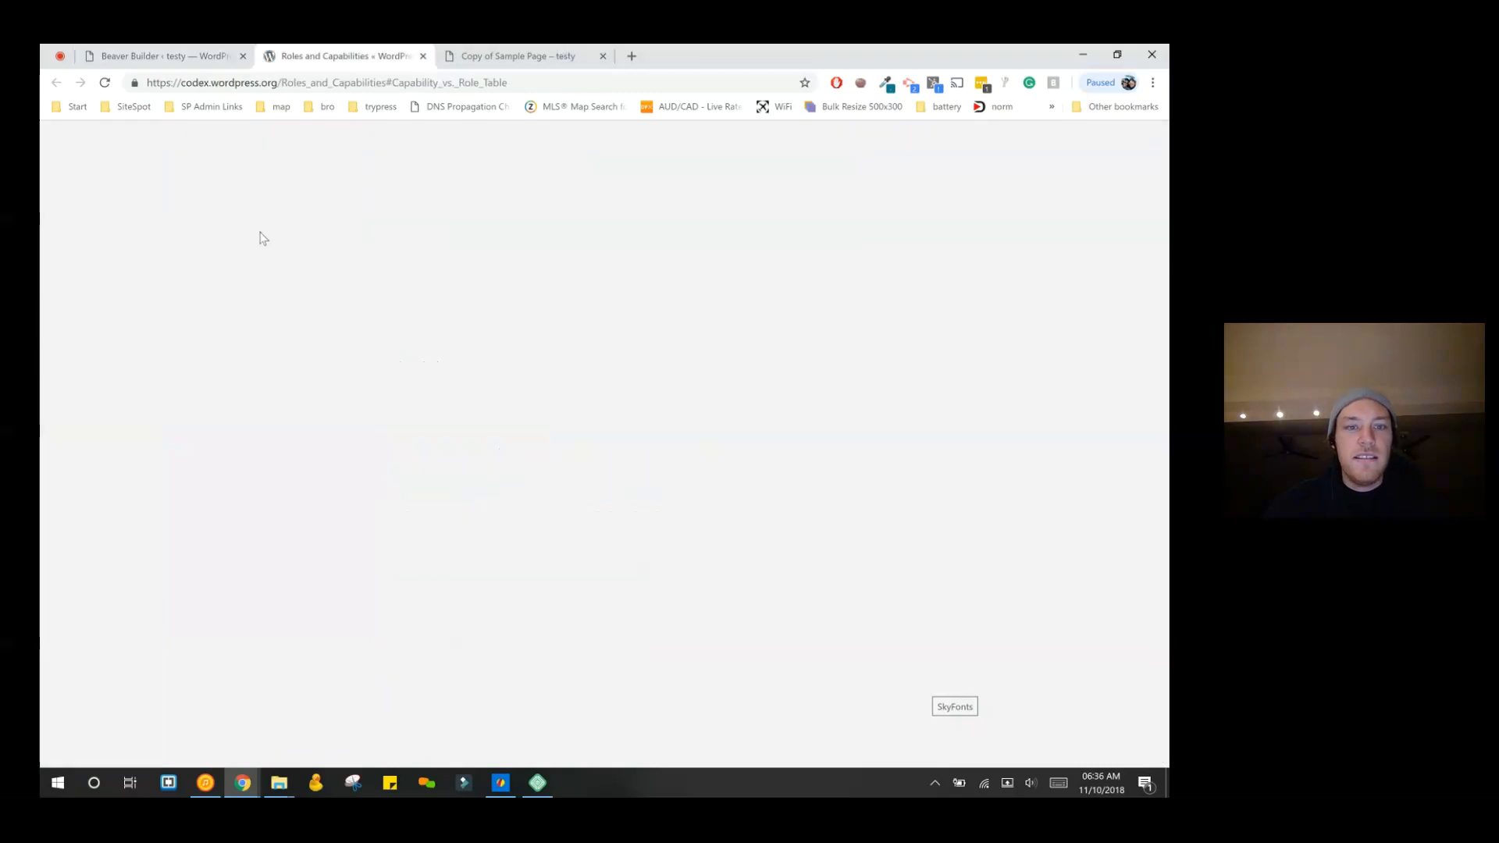
{"action": "scroll", "coordinate": [859, 653], "scroll_direction": "down", "scroll_amount": 1}
{"action": "scroll", "coordinate": [955, 659], "scroll_direction": "down", "scroll_amount": 2}
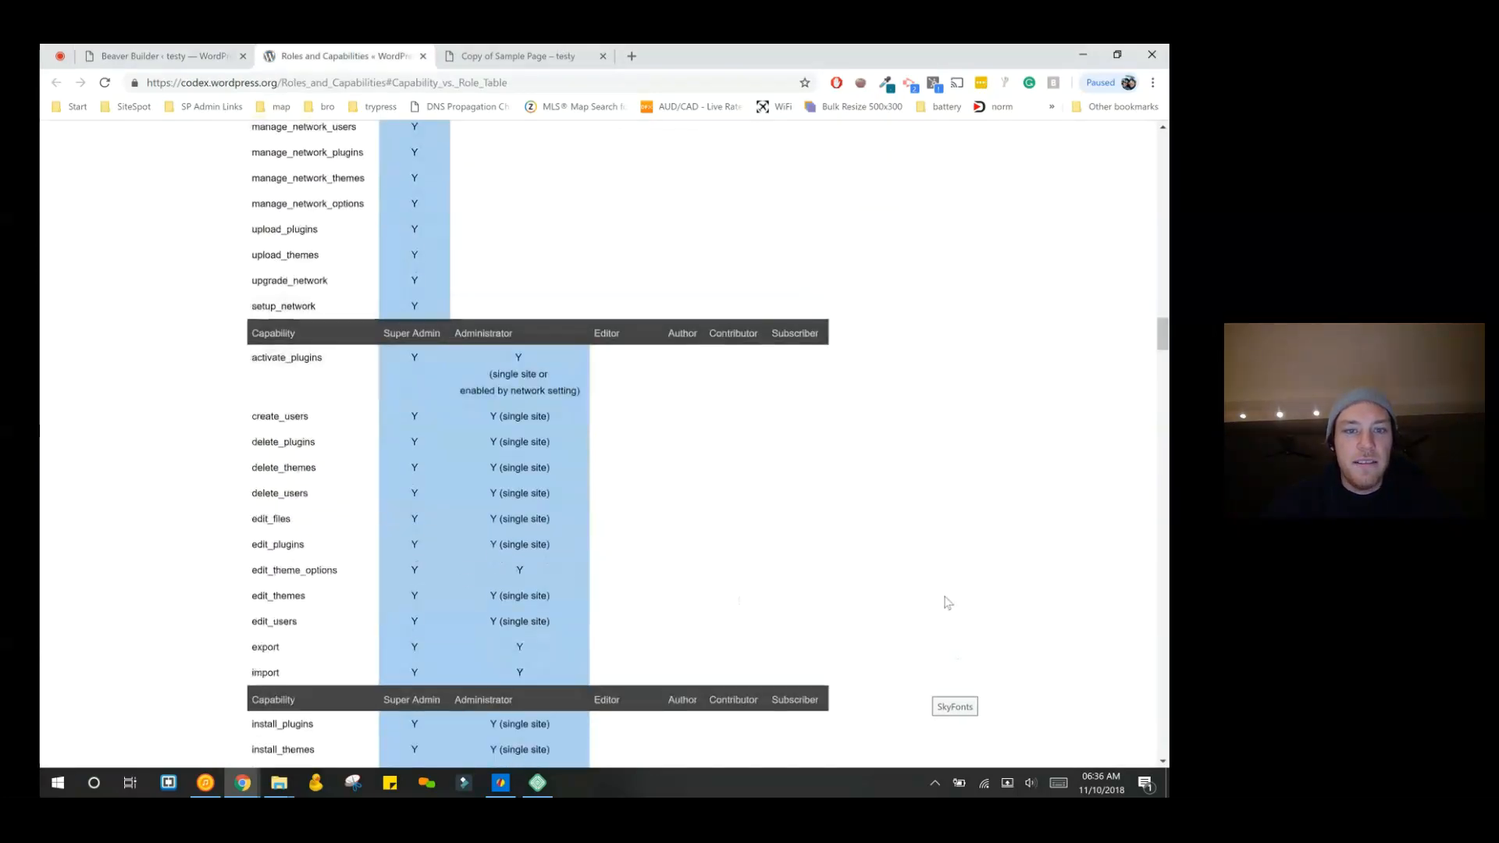
{"action": "double_click", "coordinate": [295, 570]}
{"action": "key", "text": "ctrl+c"}
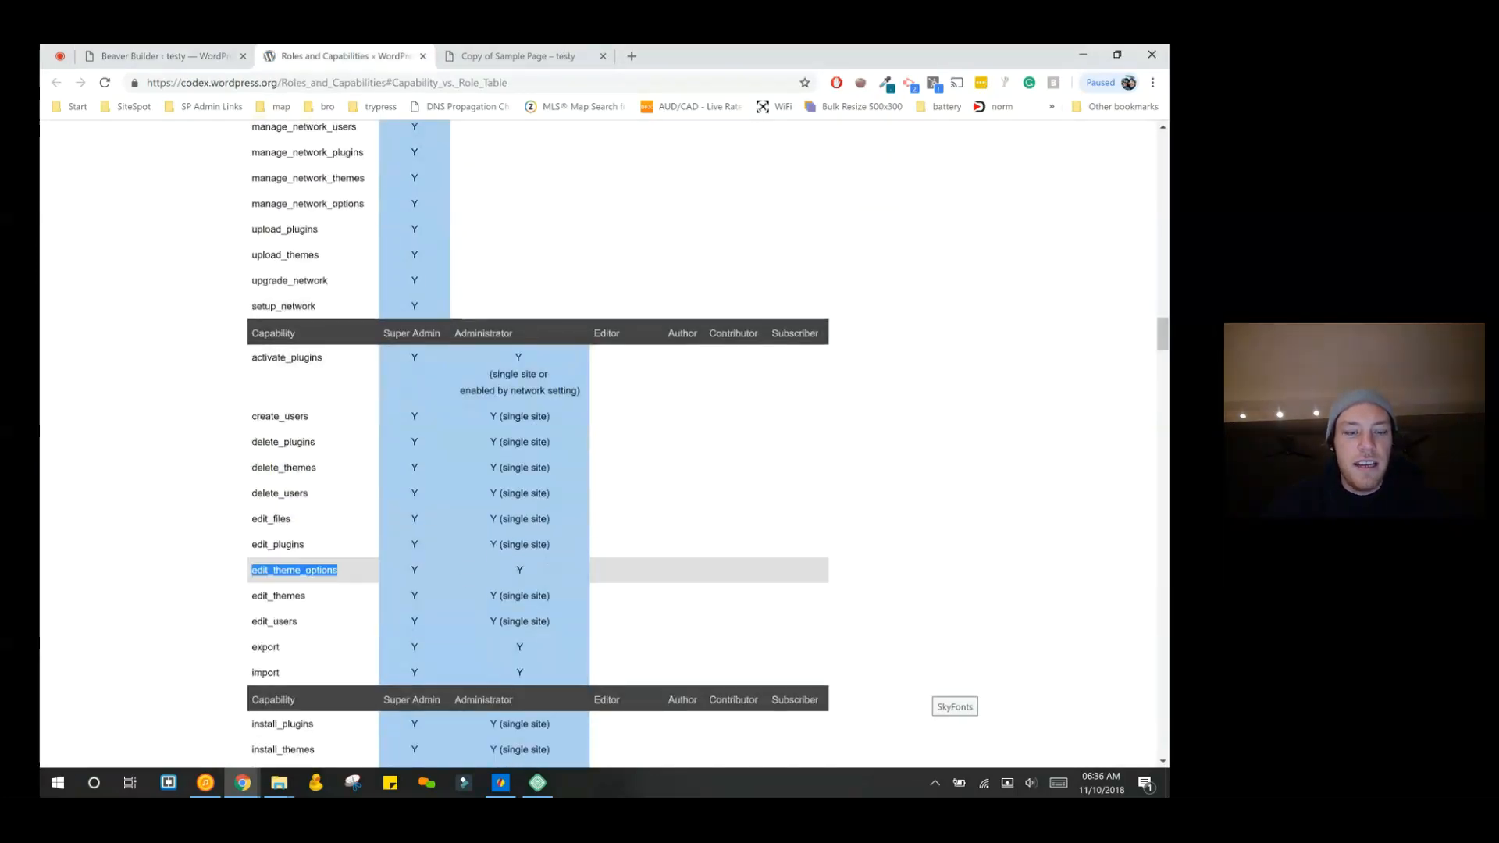
{"action": "left_click", "coordinate": [164, 56]}
{"action": "key", "text": "ctrl+a"}
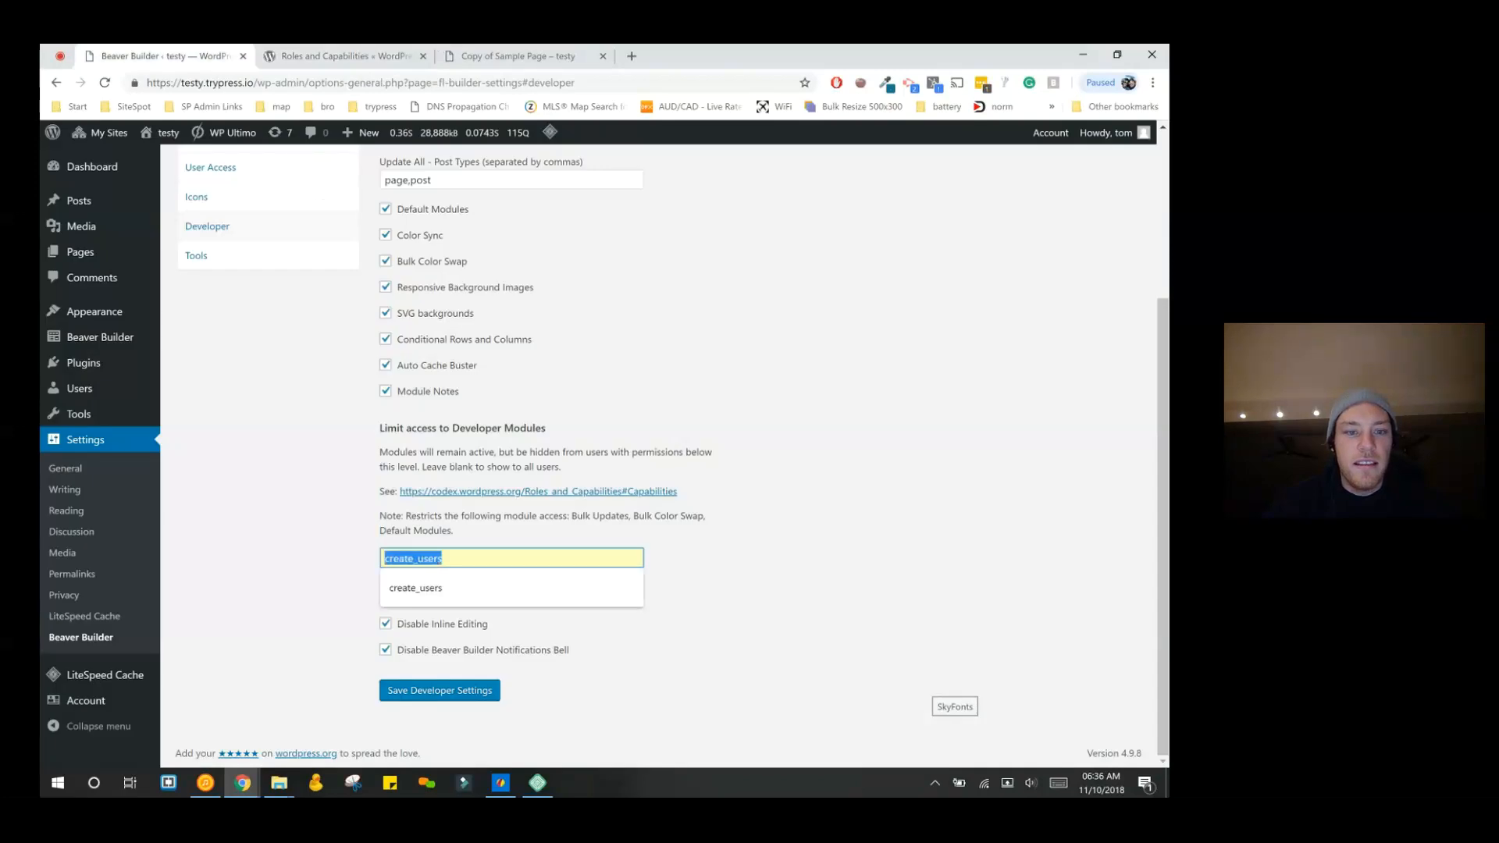
{"action": "key", "text": "ctrl+v"}
{"action": "left_click", "coordinate": [439, 690]}
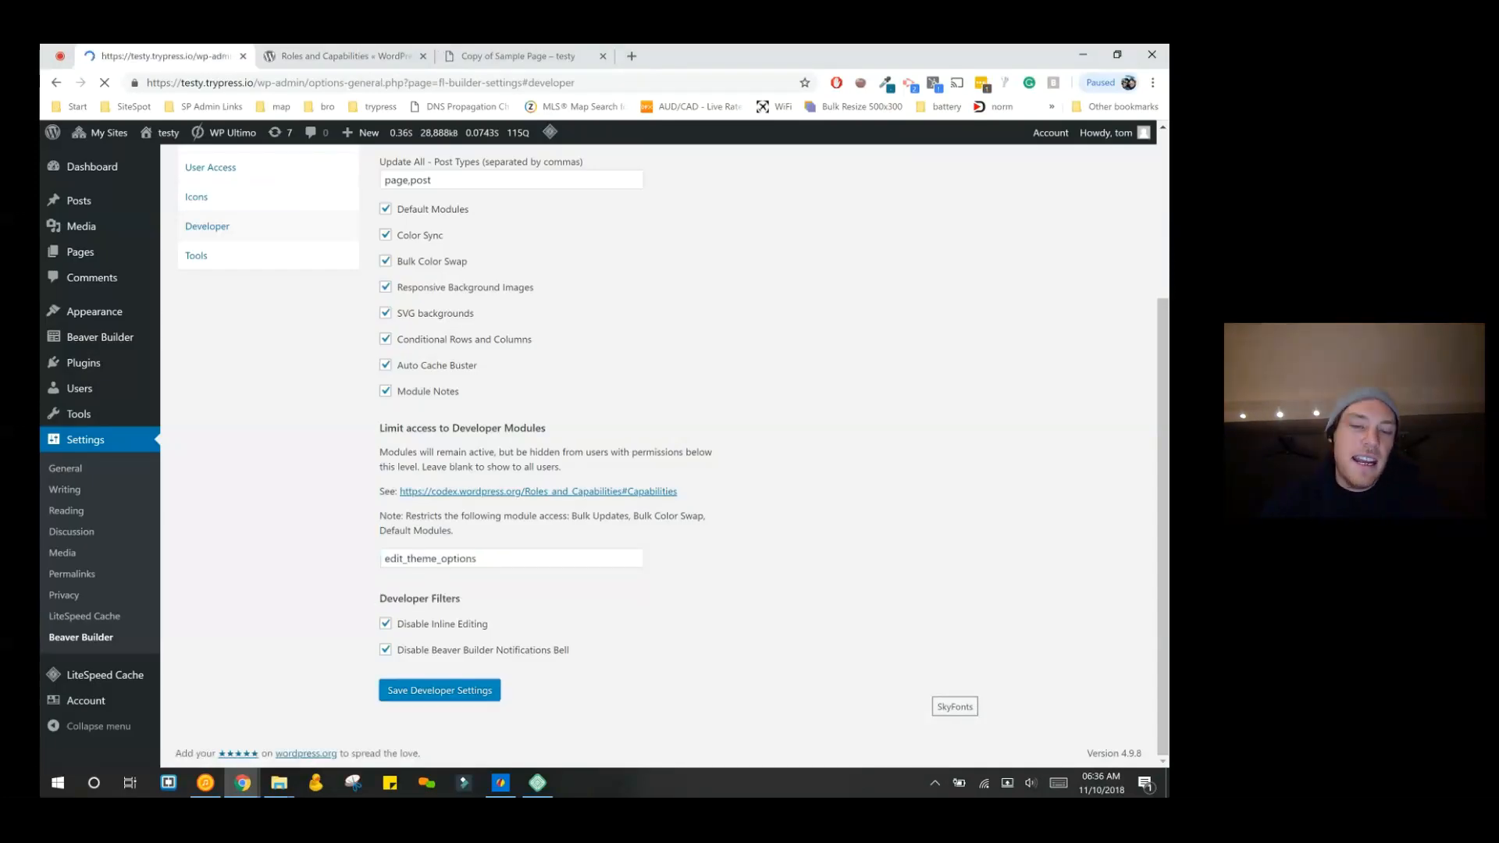
- Examine the Editor, Author, Contributor and Subscriber capabilities in the role table, and return to review the Limit access to Developer Modules setting
{"action": "left_click", "coordinate": [345, 56]}
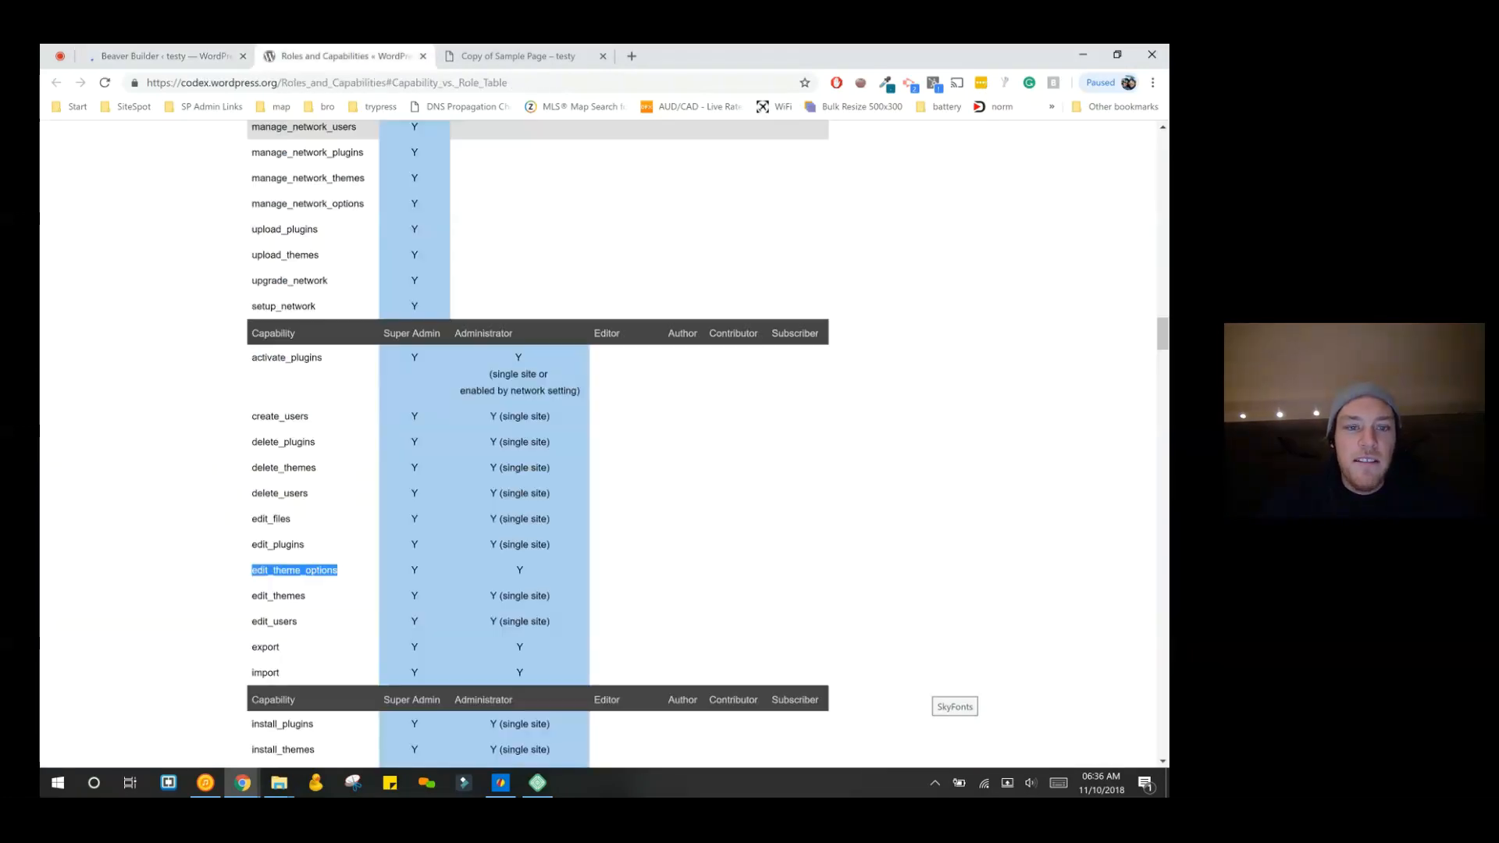
{"action": "scroll", "coordinate": [624, 484], "scroll_direction": "down", "scroll_amount": 5}
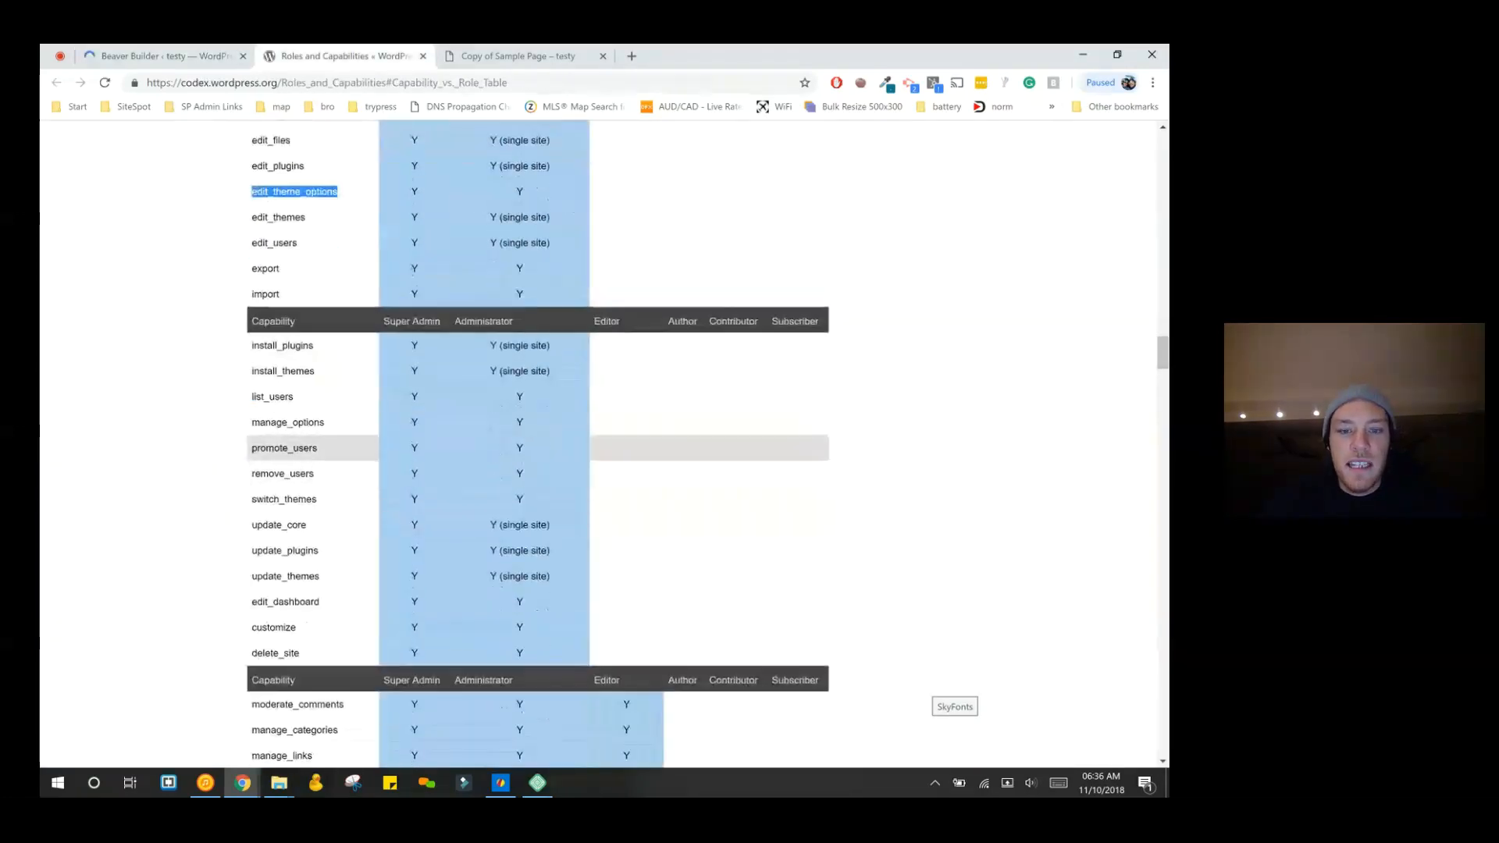
{"action": "scroll", "coordinate": [624, 448], "scroll_direction": "down", "scroll_amount": 15}
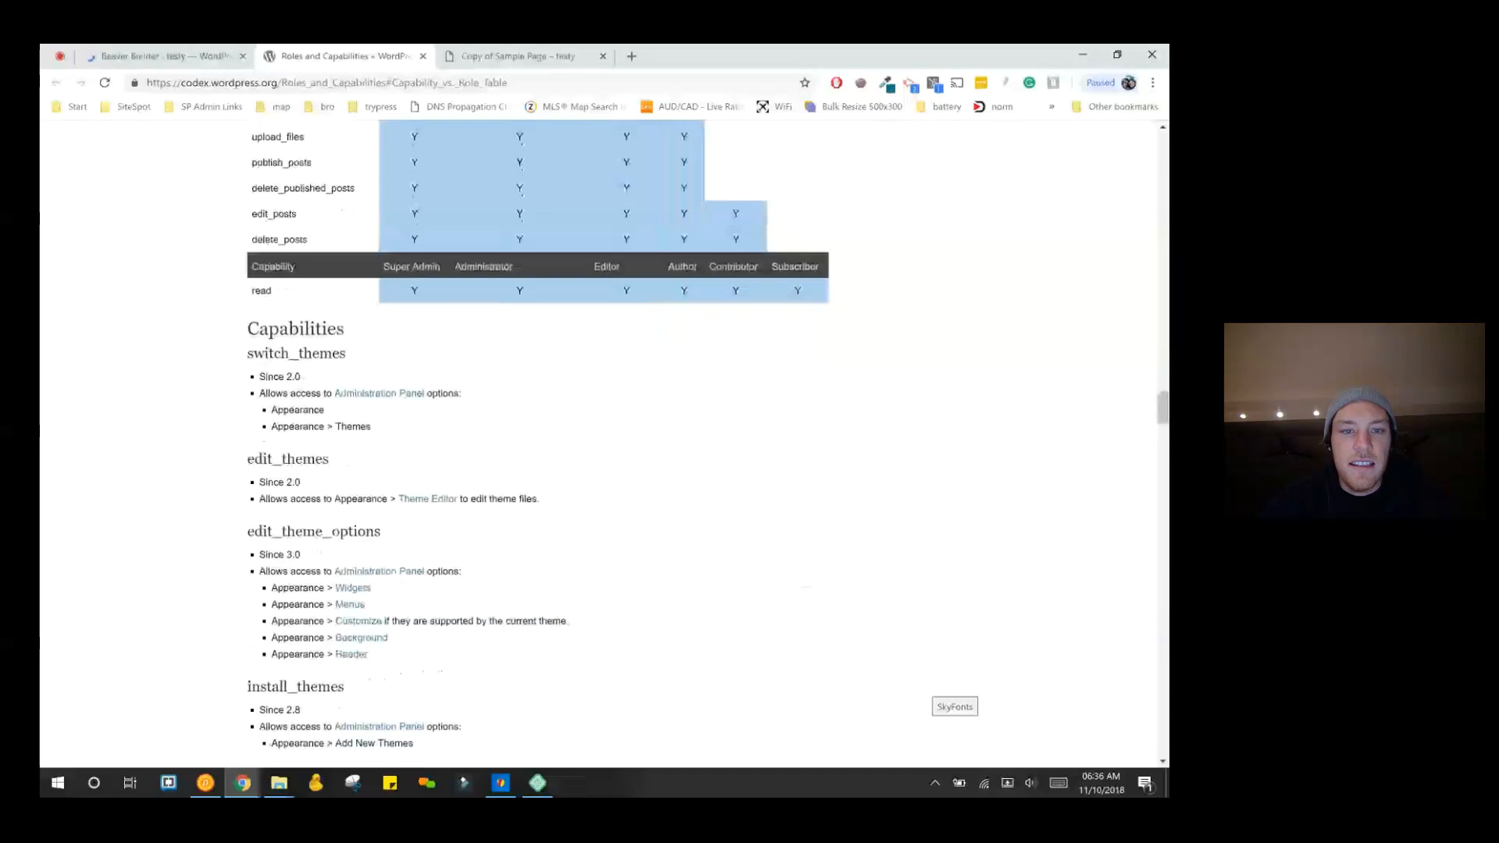
{"action": "scroll", "coordinate": [539, 421], "scroll_direction": "up", "scroll_amount": 3}
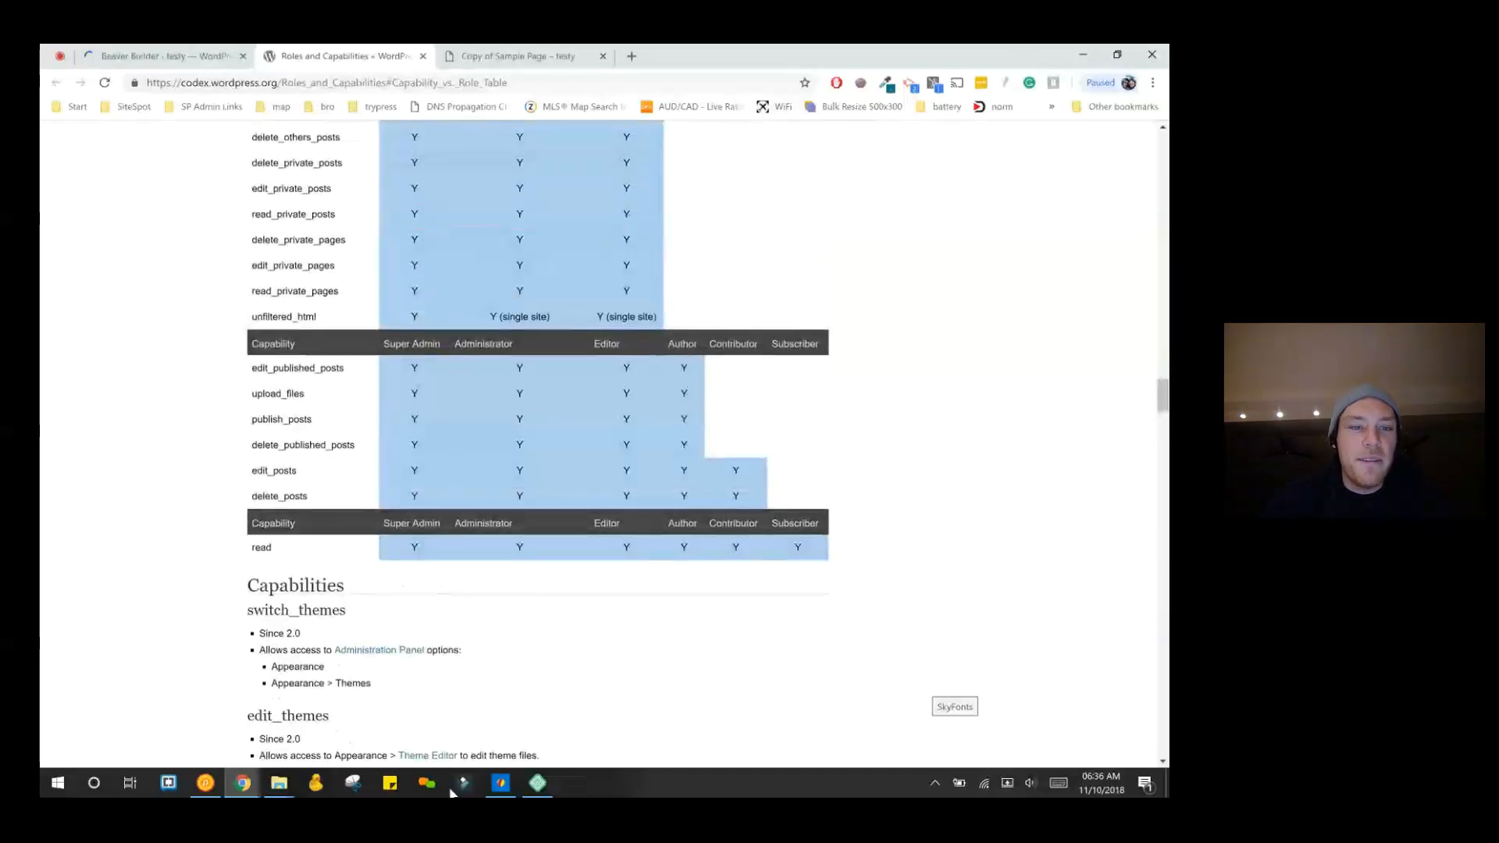
{"action": "scroll", "coordinate": [538, 421], "scroll_direction": "up", "scroll_amount": 3}
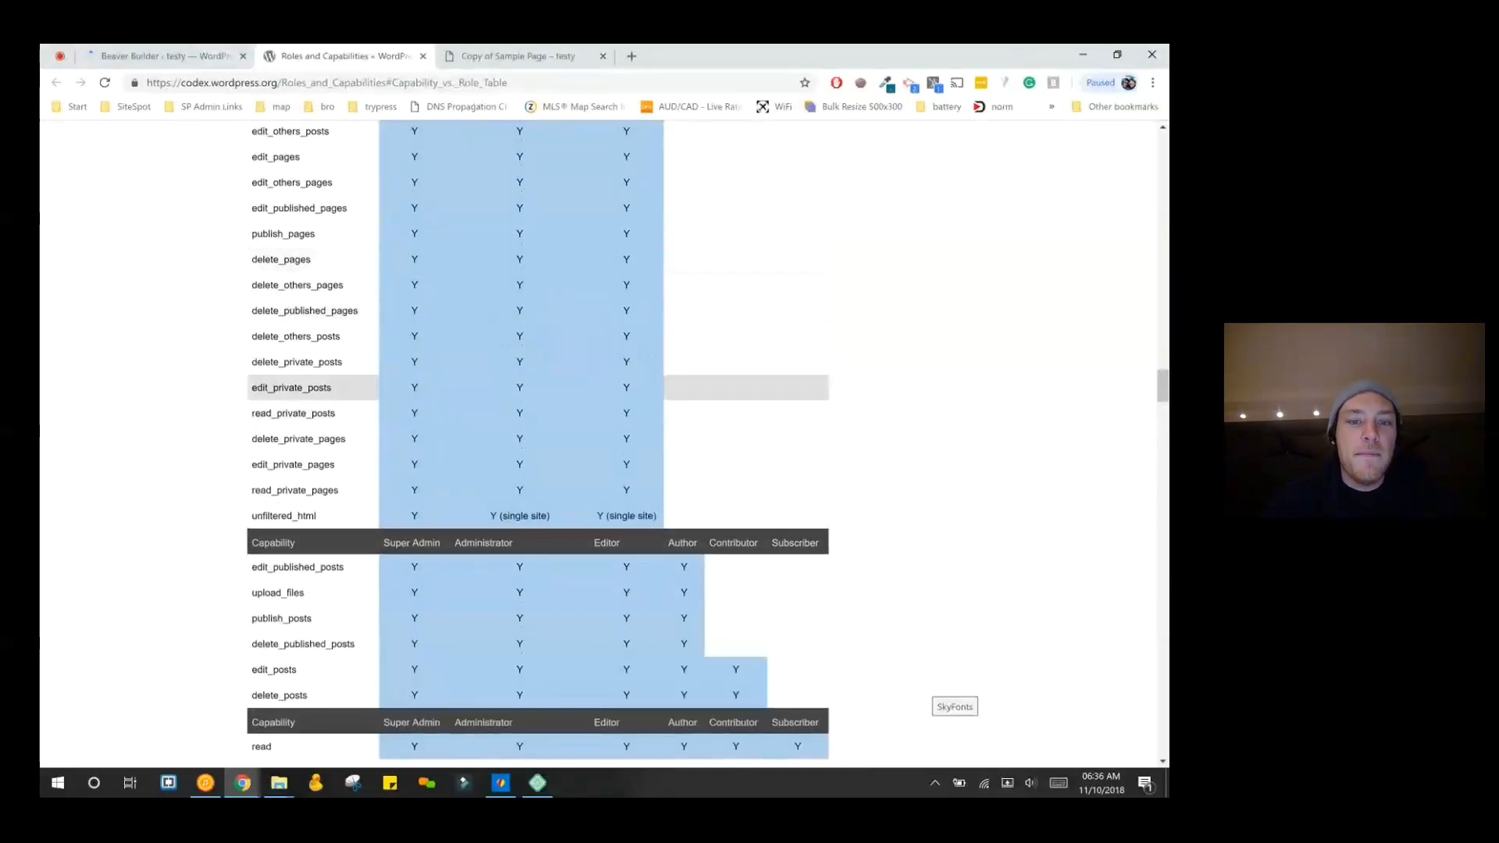
{"action": "scroll", "coordinate": [741, 390], "scroll_direction": "up", "scroll_amount": 5}
{"action": "left_click", "coordinate": [156, 55]}
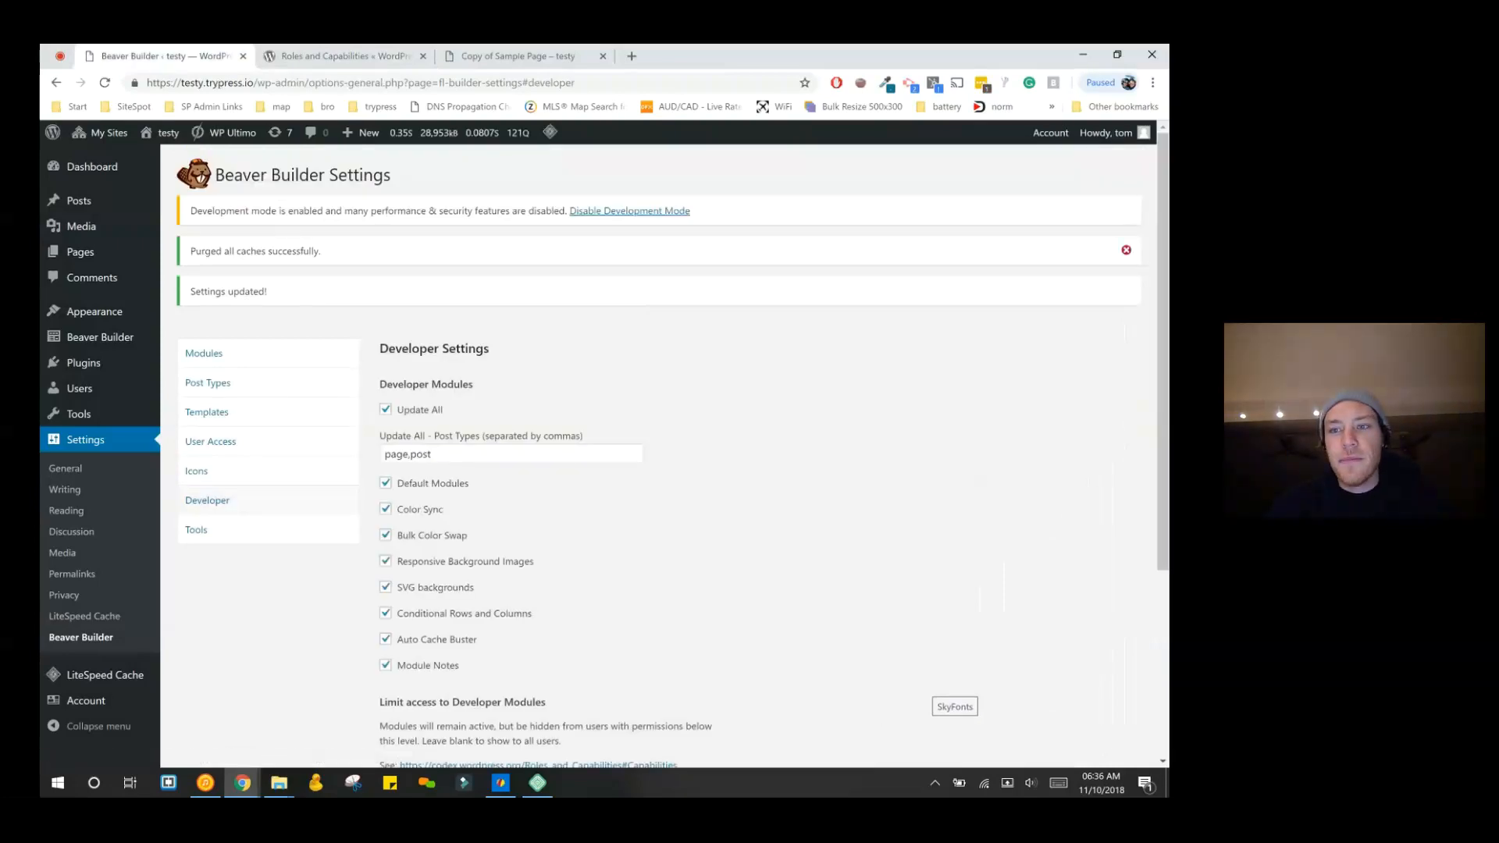
{"action": "scroll", "coordinate": [656, 453], "scroll_direction": "down", "scroll_amount": 3}
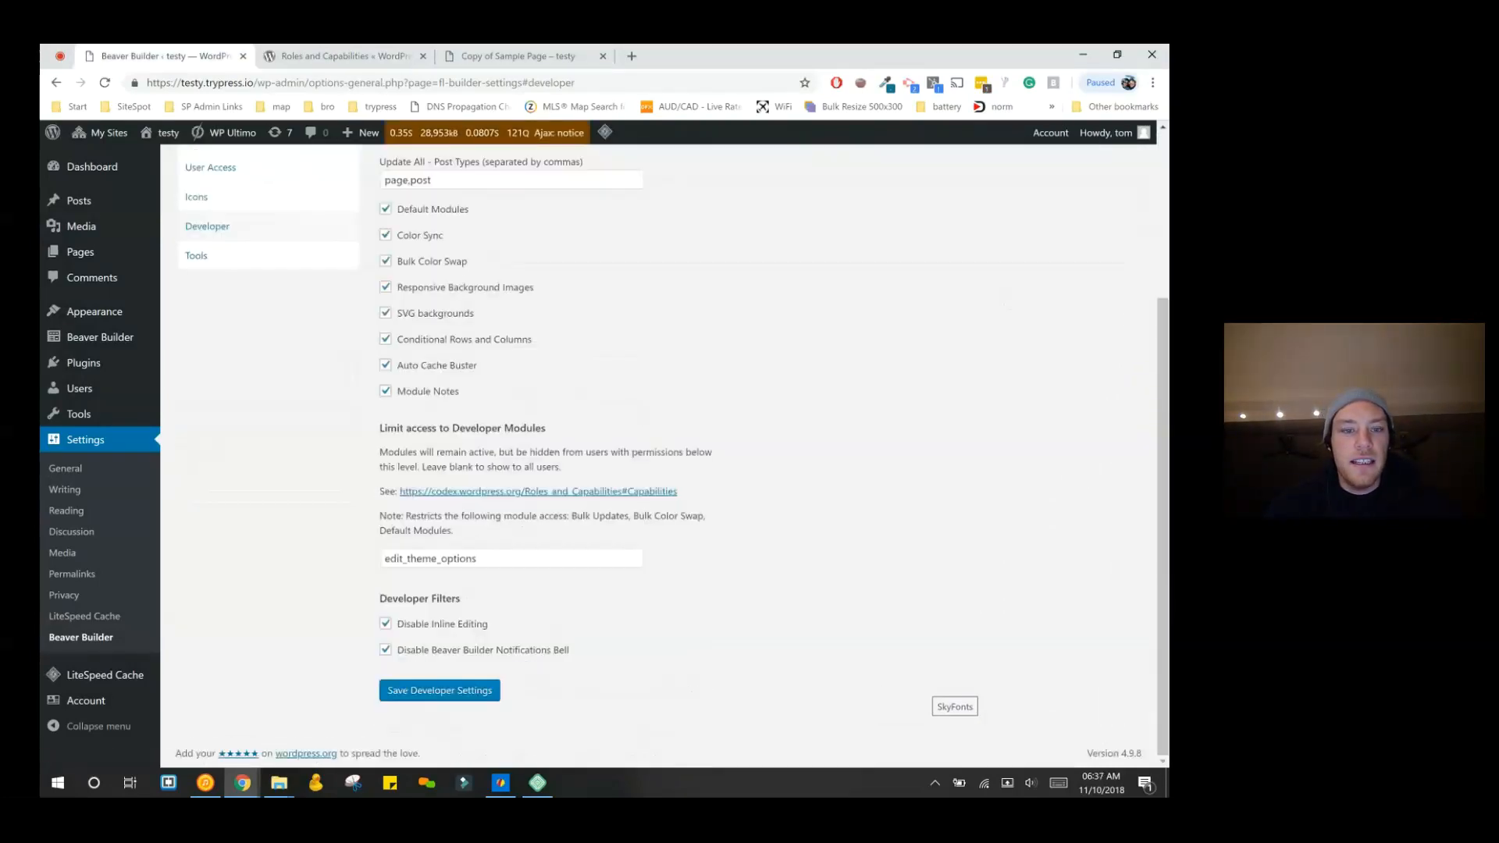
{"action": "left_click", "coordinate": [499, 558]}
{"action": "left_click", "coordinate": [742, 558]}
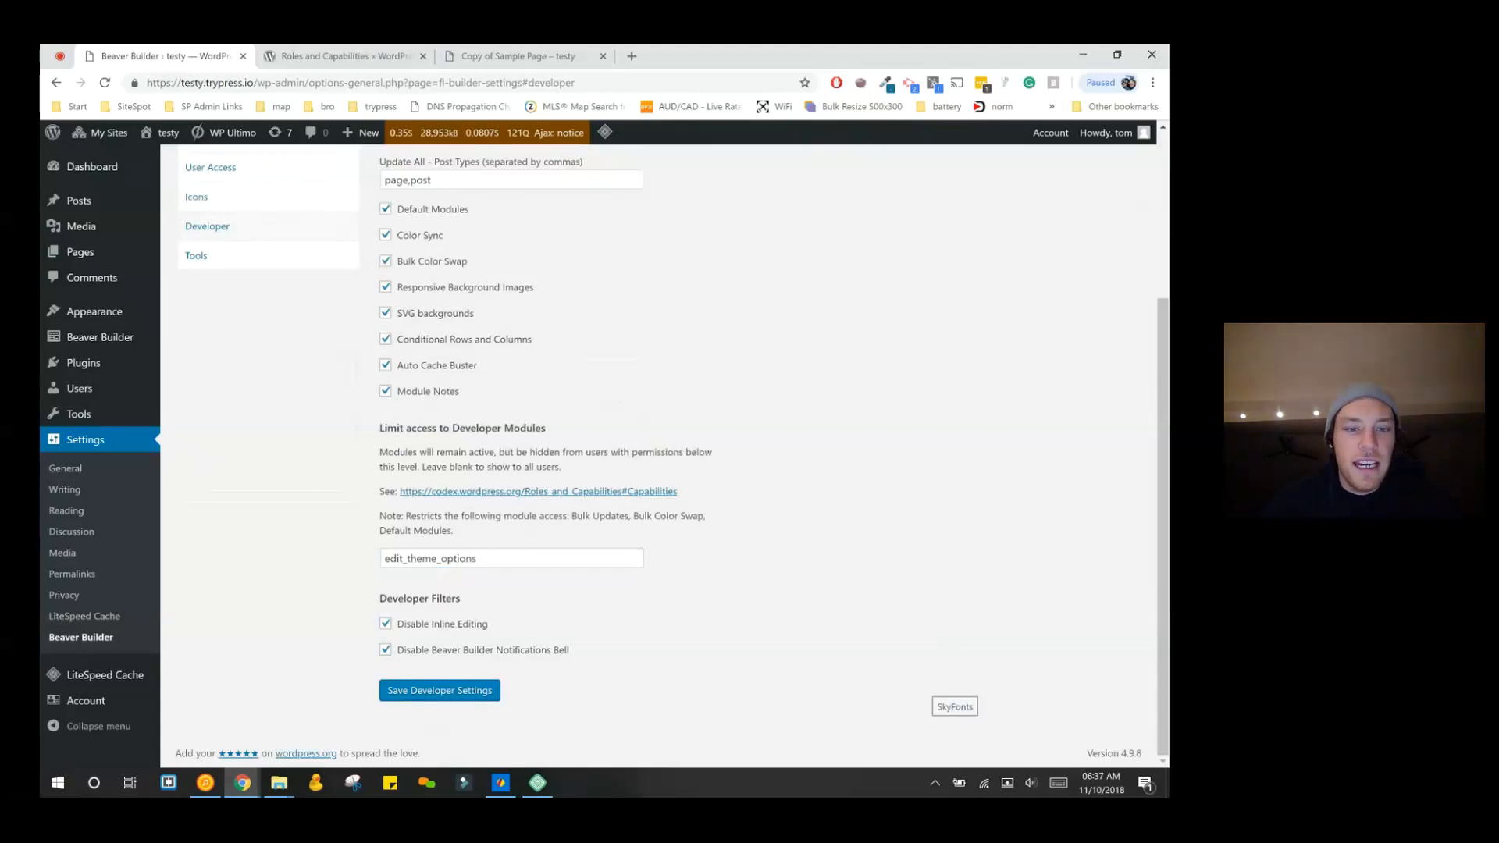
{"action": "double_click", "coordinate": [452, 558]}
{"action": "left_click", "coordinate": [741, 558]}
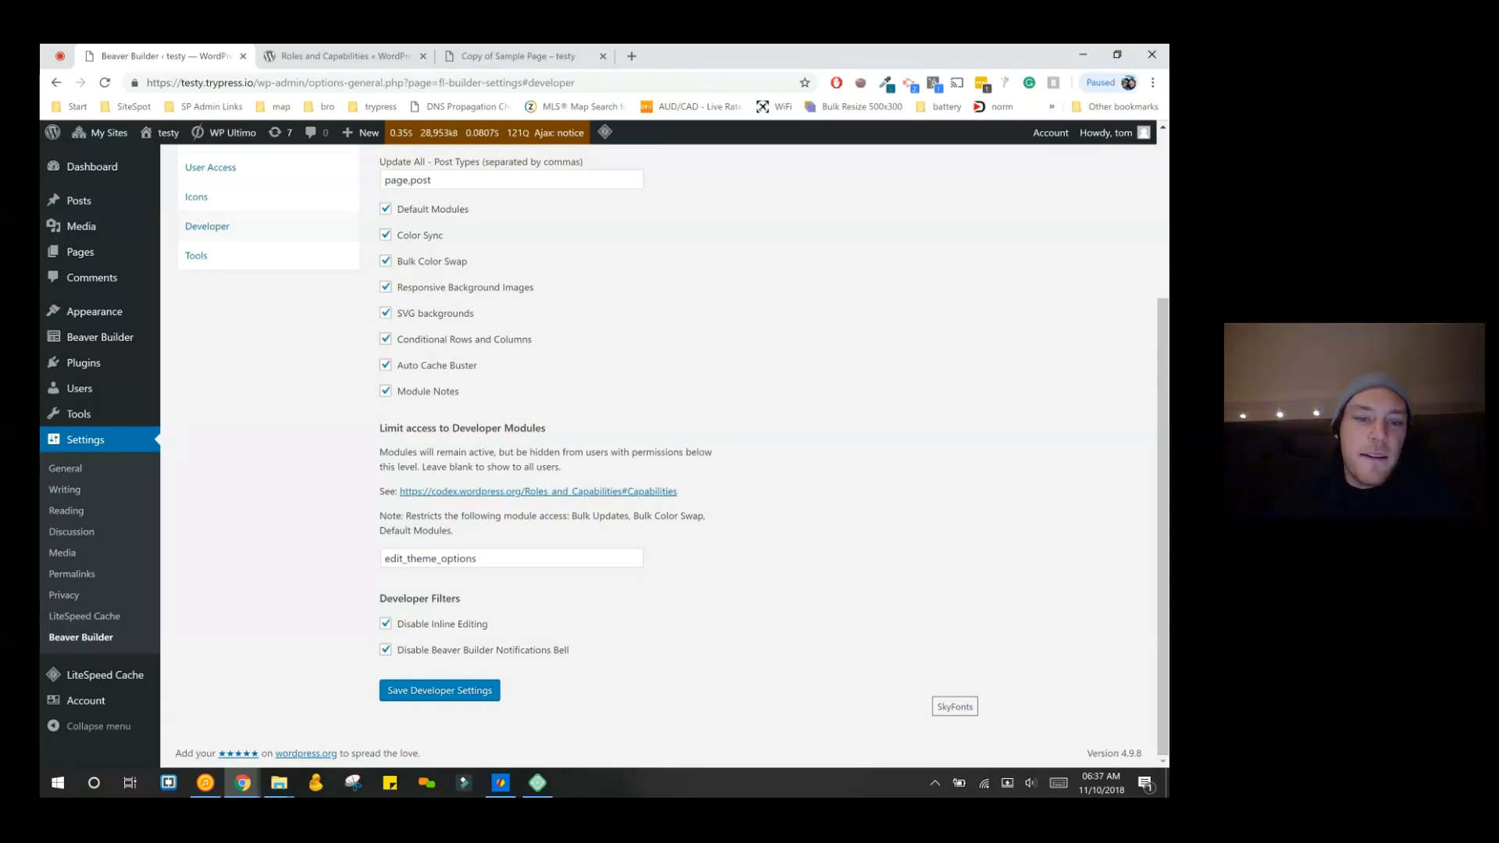
- Under Developer Filters, turn off Disable Beaver Builder Notifications Bell and save the developer settings
{"action": "left_click_drag", "start_coordinate": [379, 598], "coordinate": [463, 597]}
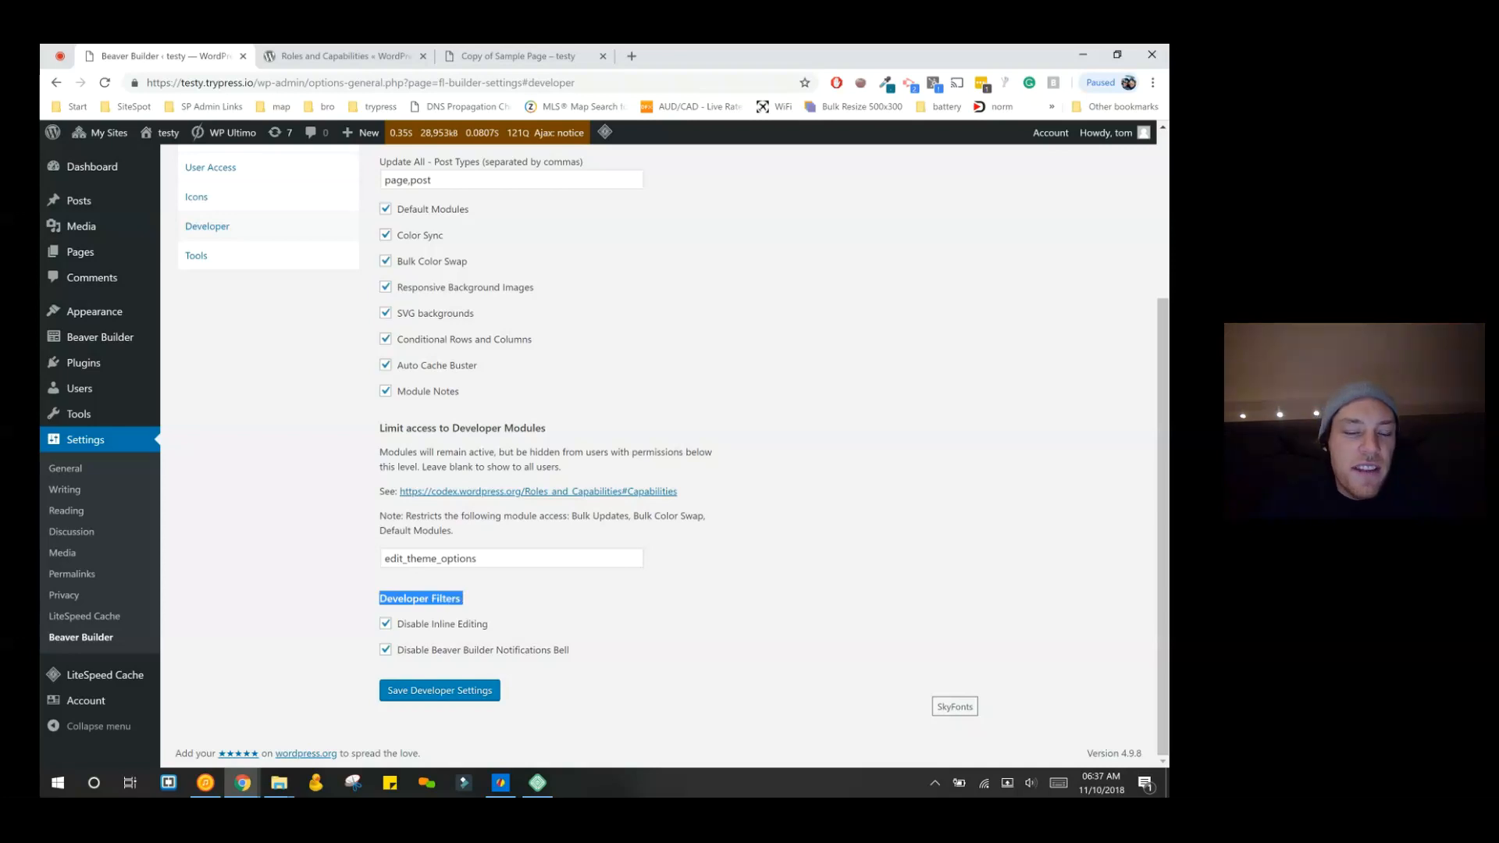
{"action": "left_click", "coordinate": [468, 599]}
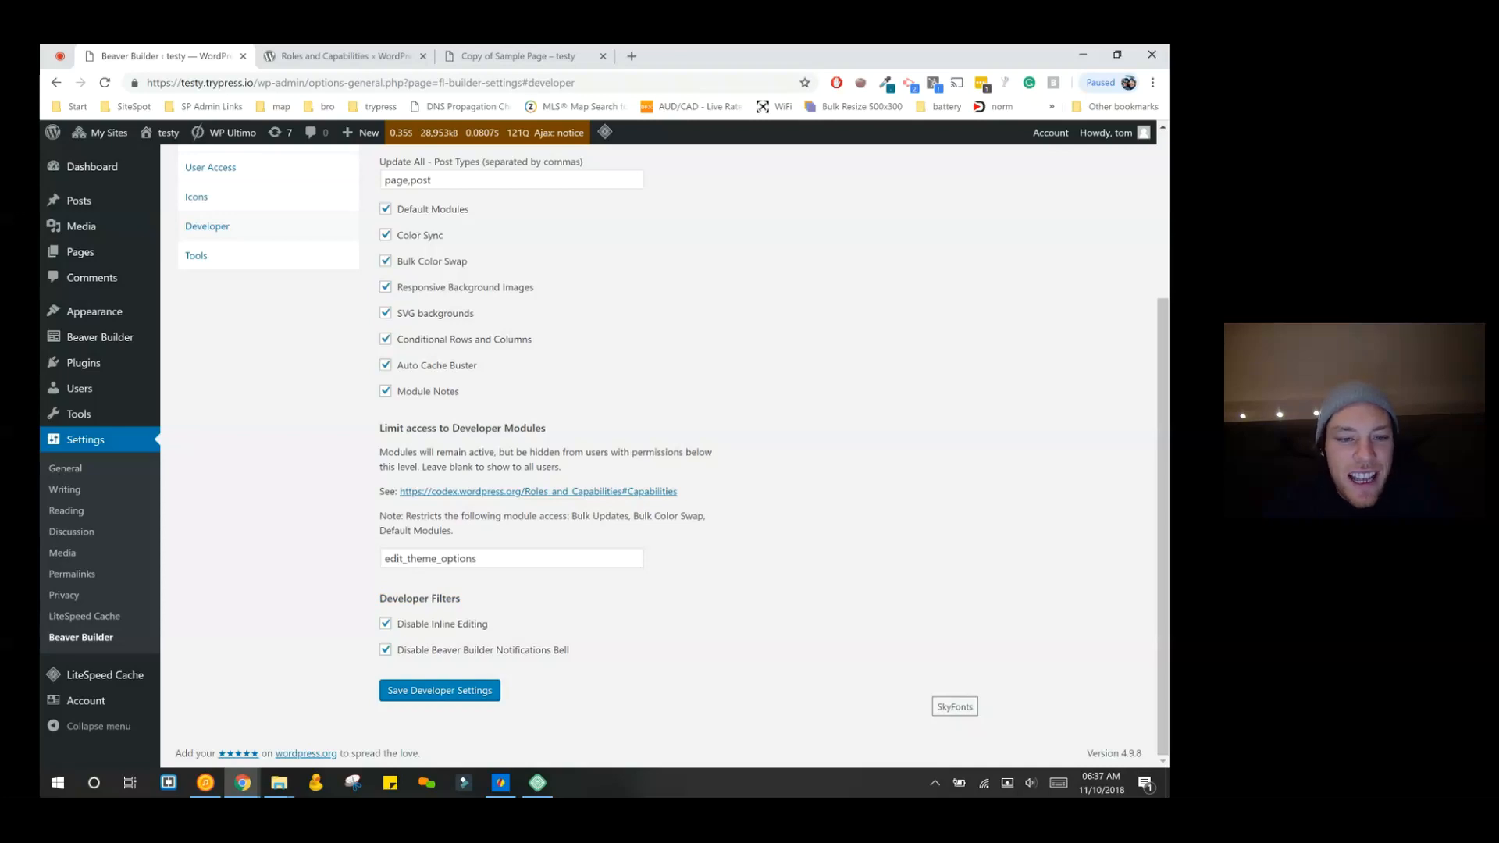
{"action": "left_click_drag", "start_coordinate": [489, 624], "coordinate": [379, 598]}
{"action": "left_click", "coordinate": [381, 599]}
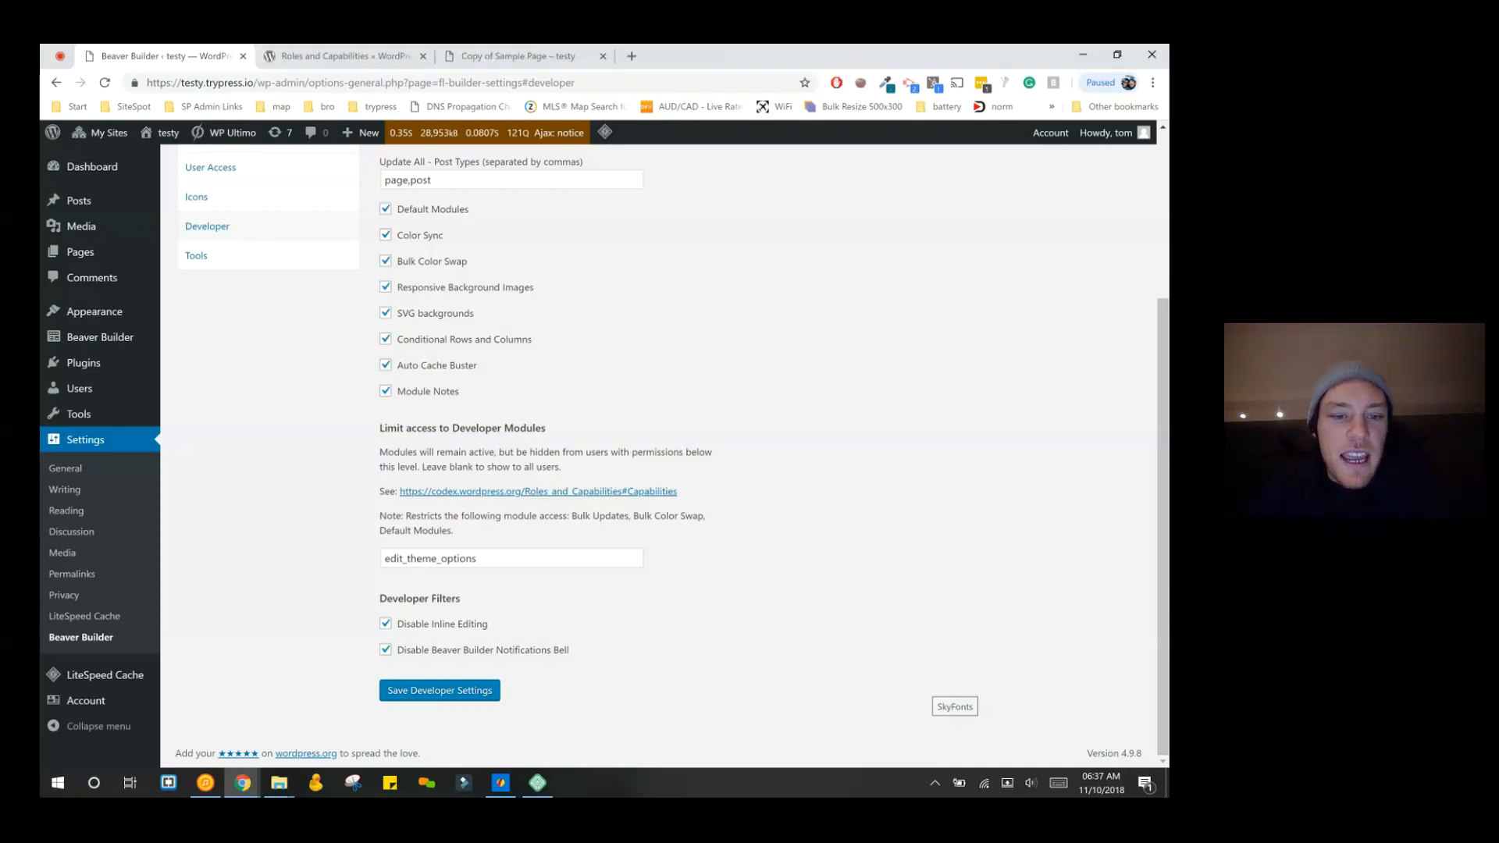
{"action": "left_click", "coordinate": [385, 649]}
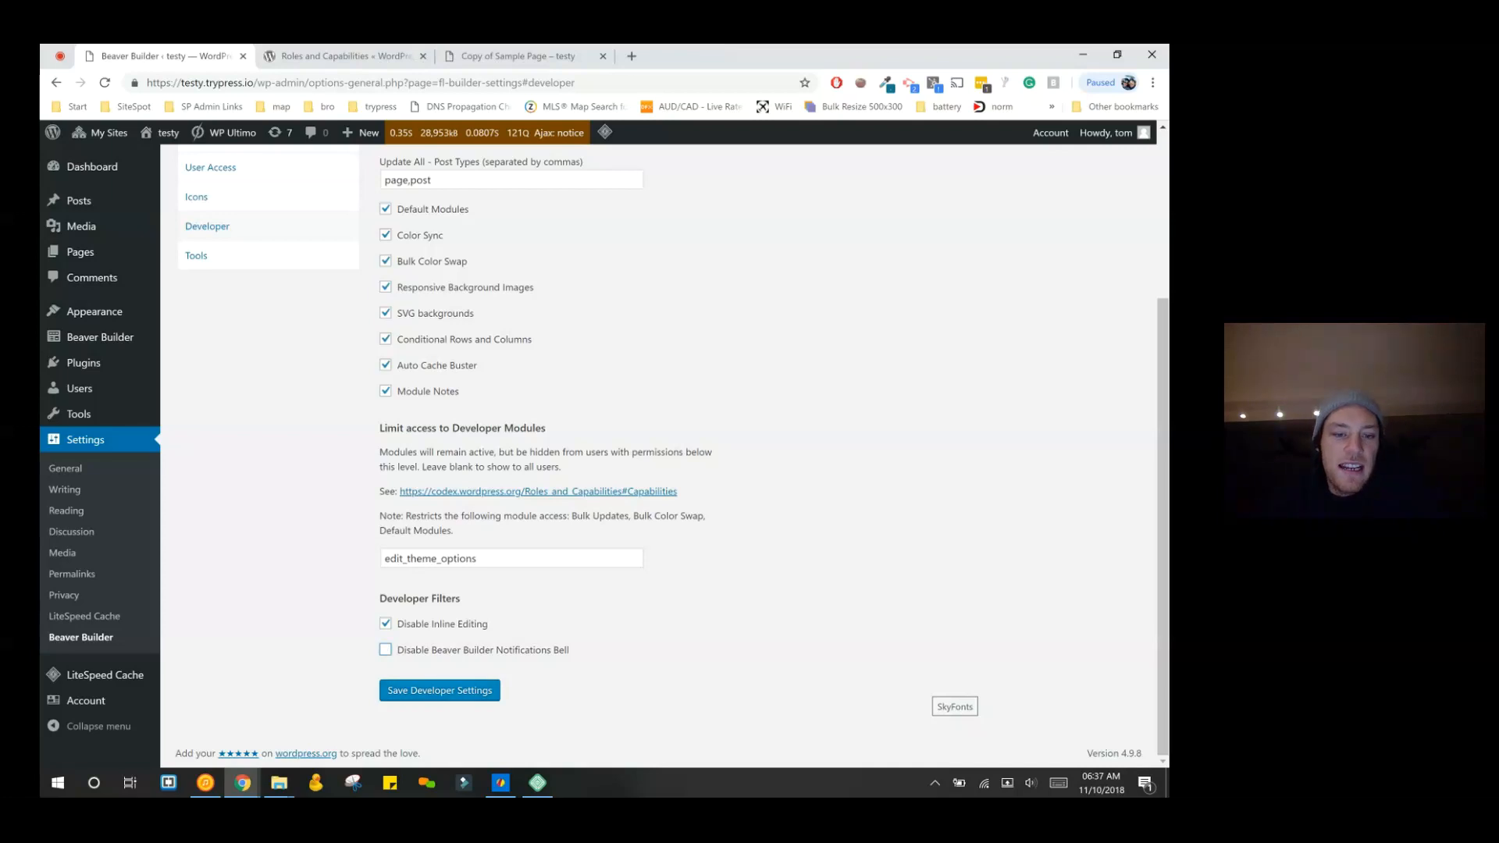
{"action": "left_click", "coordinate": [439, 690]}
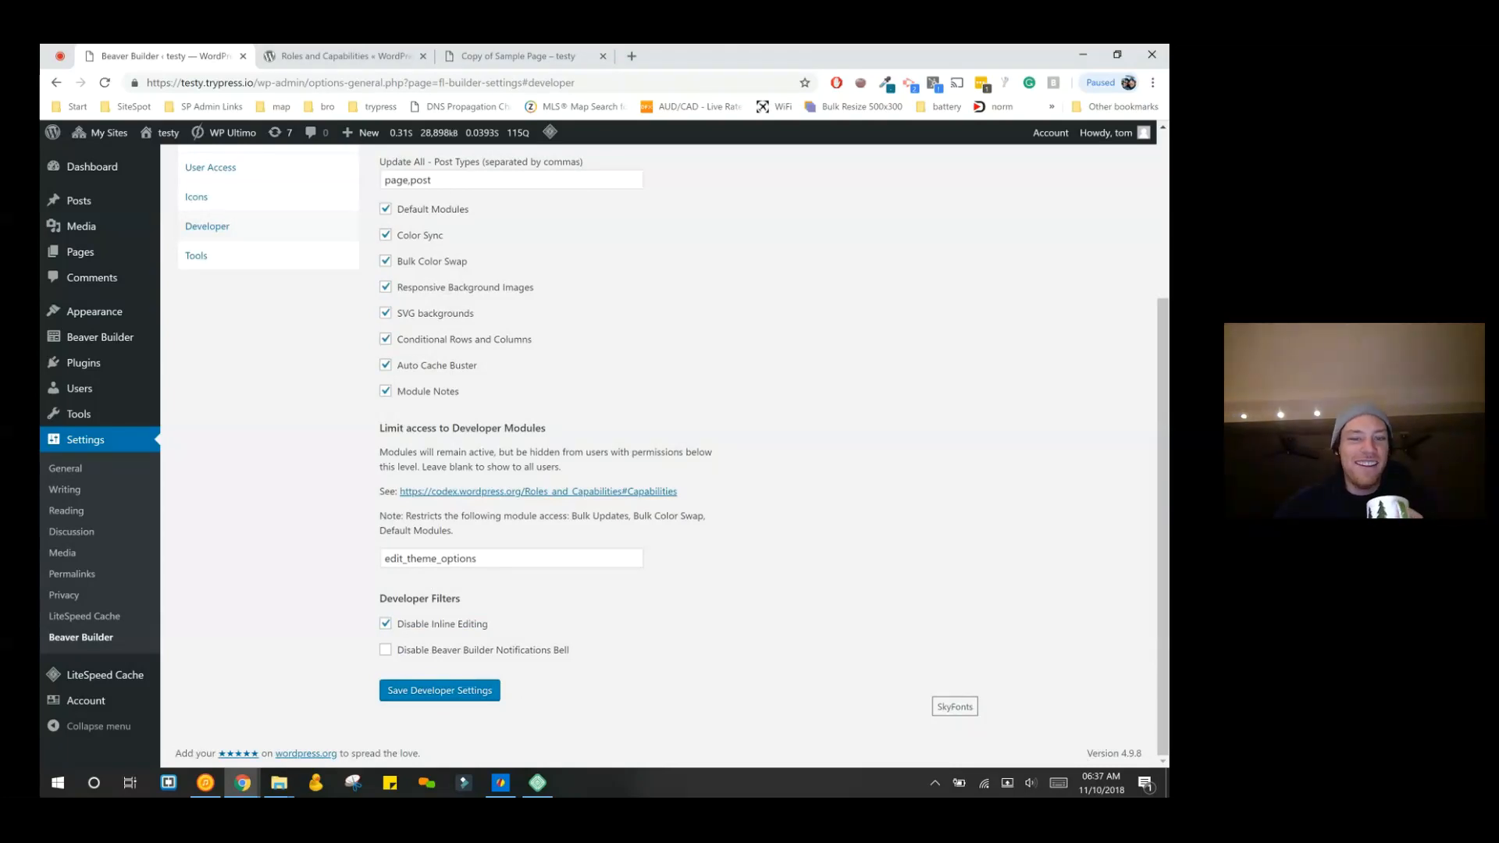
- Review the Developer Filters options and the list of developer modules on the settings page
{"action": "left_click_drag", "start_coordinate": [570, 650], "coordinate": [396, 623]}
{"action": "left_click", "coordinate": [609, 630]}
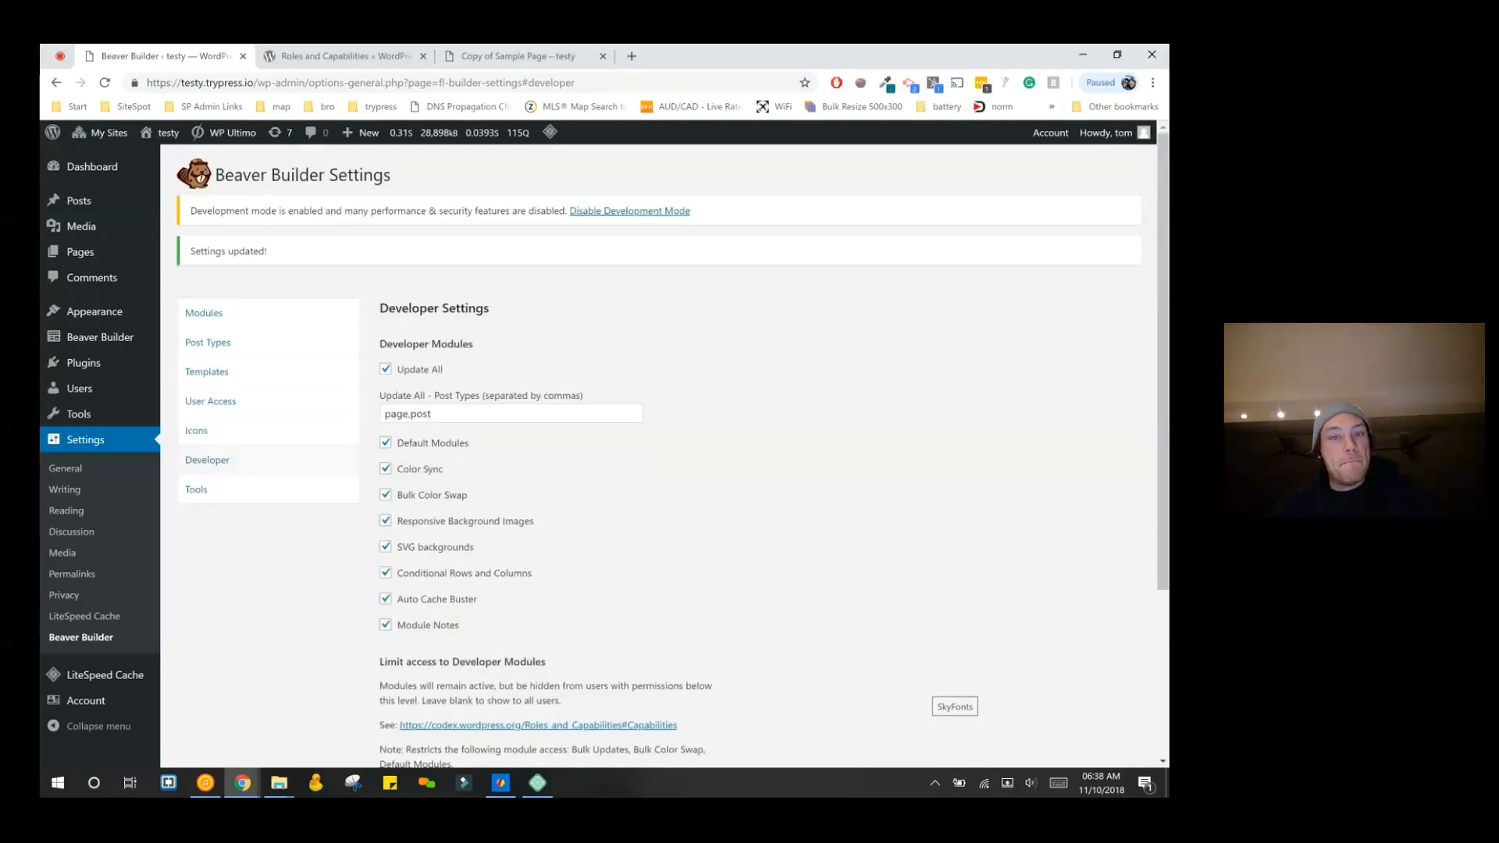
{"action": "scroll", "coordinate": [594, 453], "scroll_direction": "down", "scroll_amount": 3}
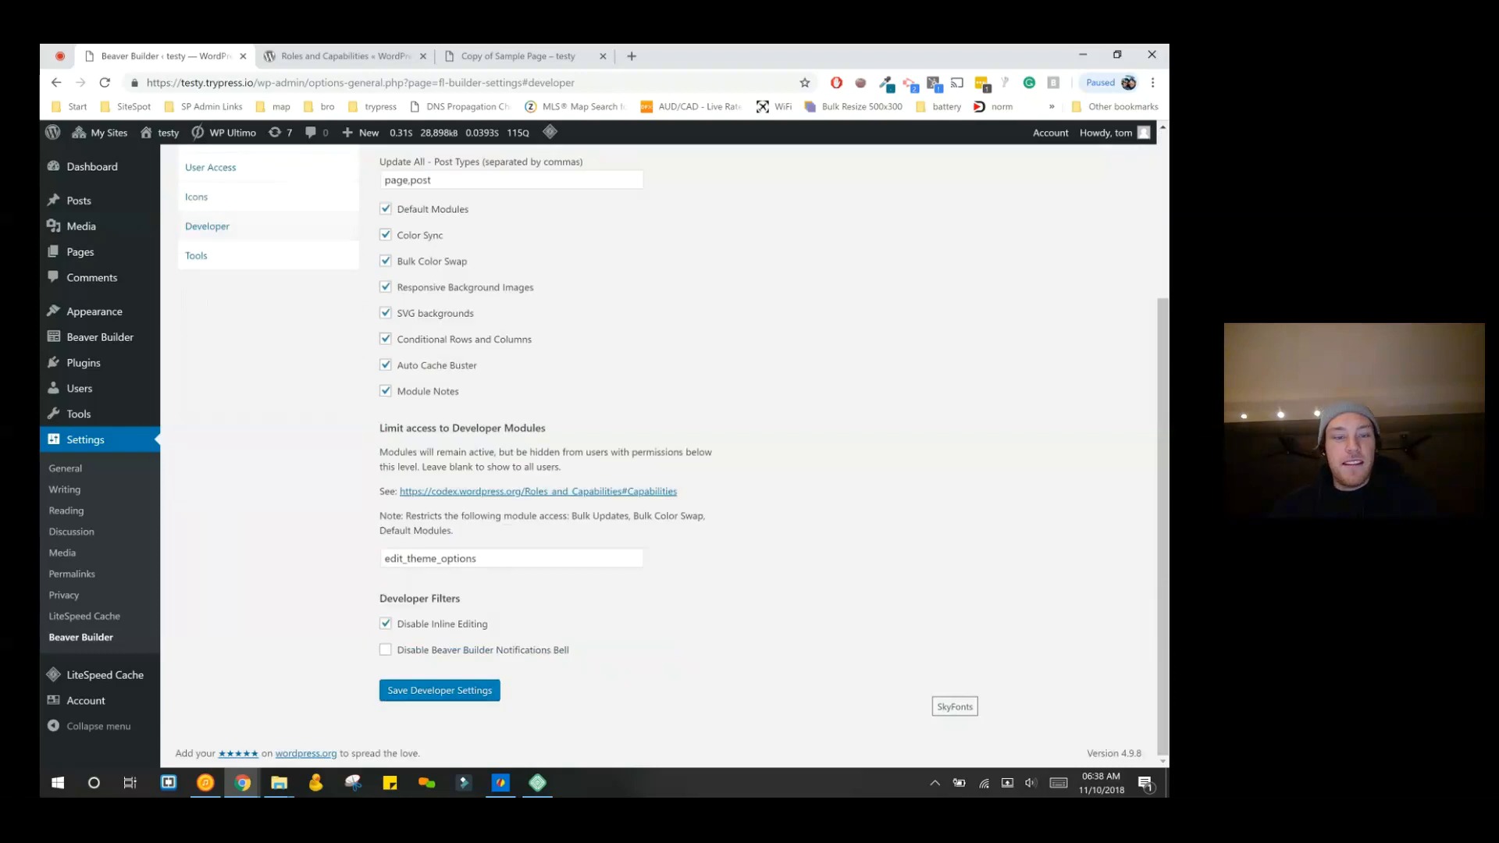
{"action": "scroll", "coordinate": [672, 452], "scroll_direction": "up", "scroll_amount": 1}
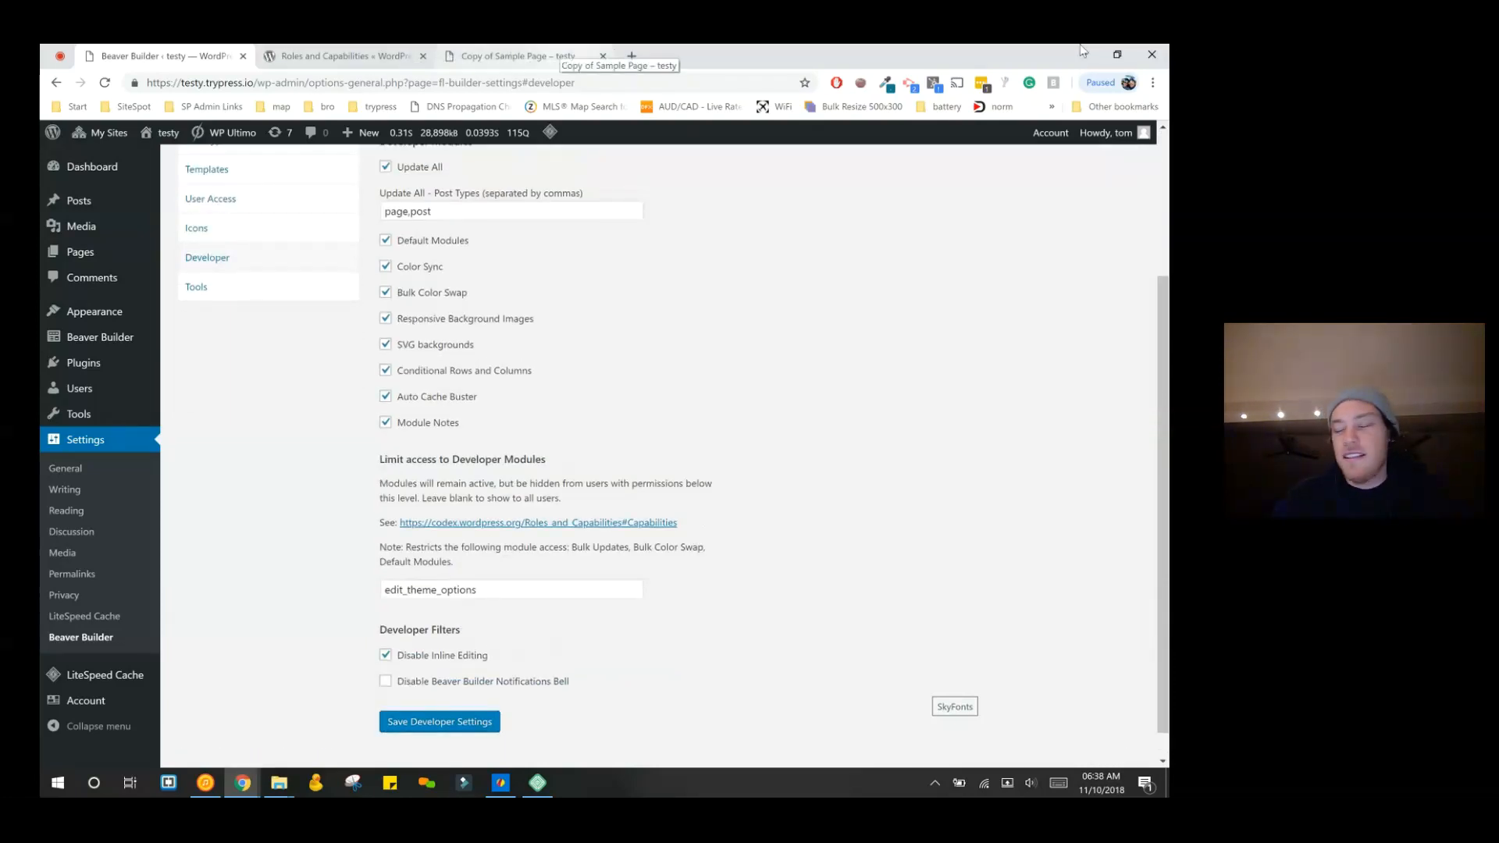
- Switch to the BigMarker webinar room, dismiss the Beaver Team Pro discount offer, and stop sharing the screen
{"action": "left_click", "coordinate": [62, 58]}
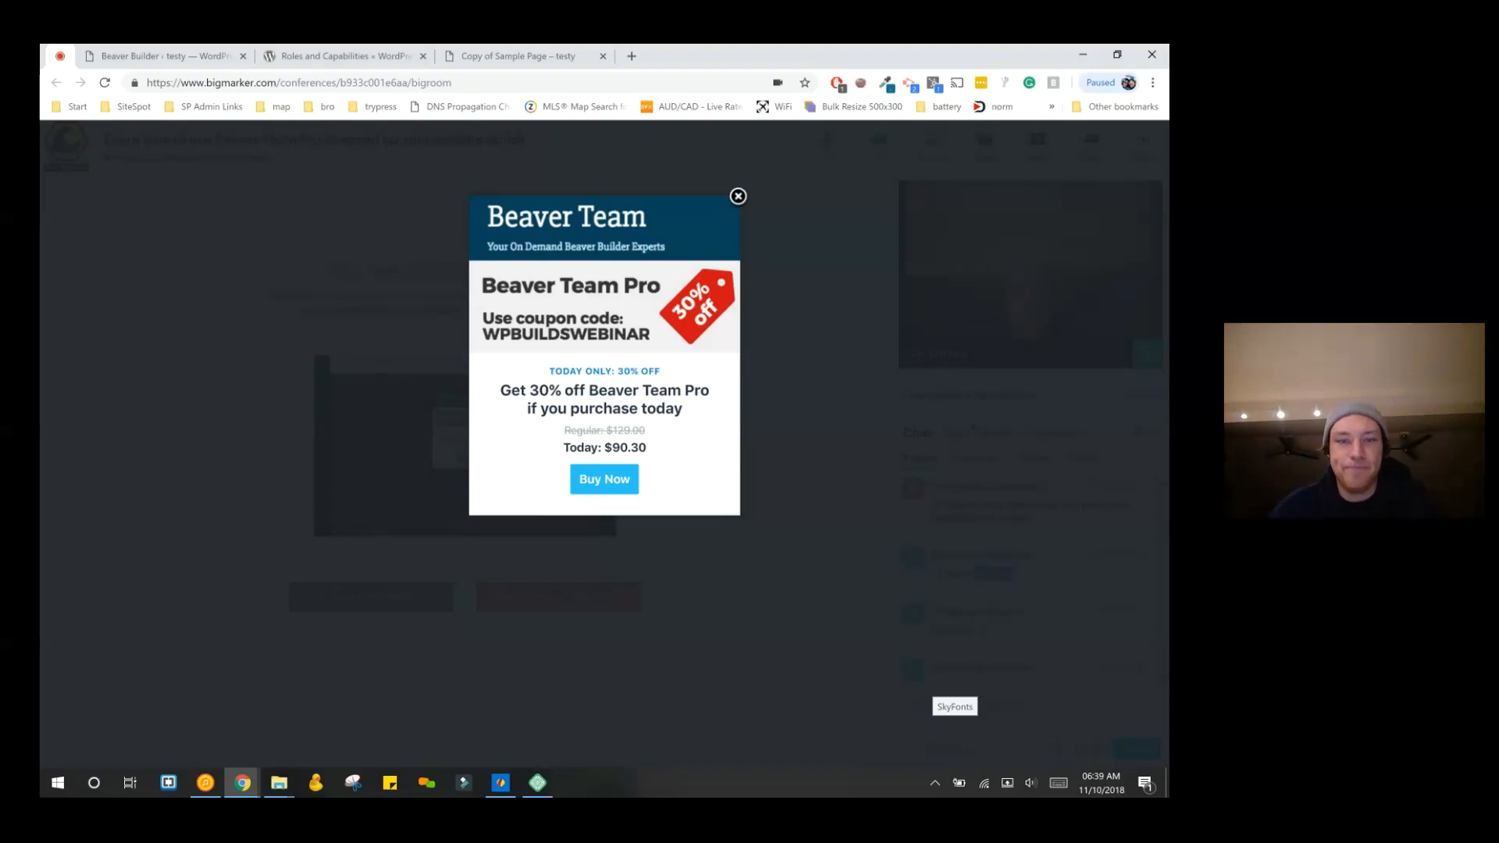
{"action": "left_click", "coordinate": [737, 196]}
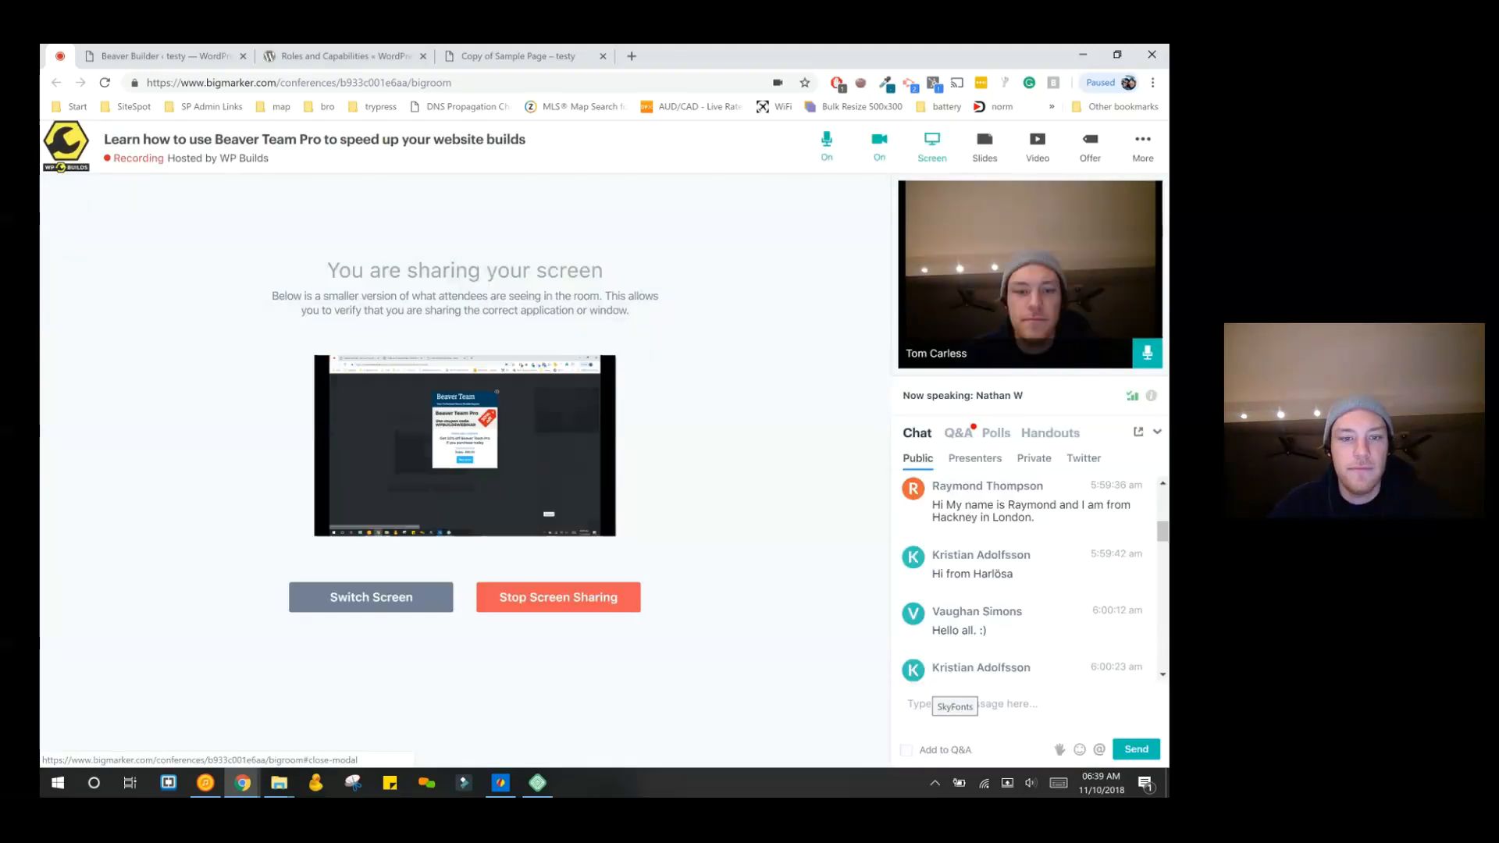
{"action": "left_click", "coordinate": [558, 597]}
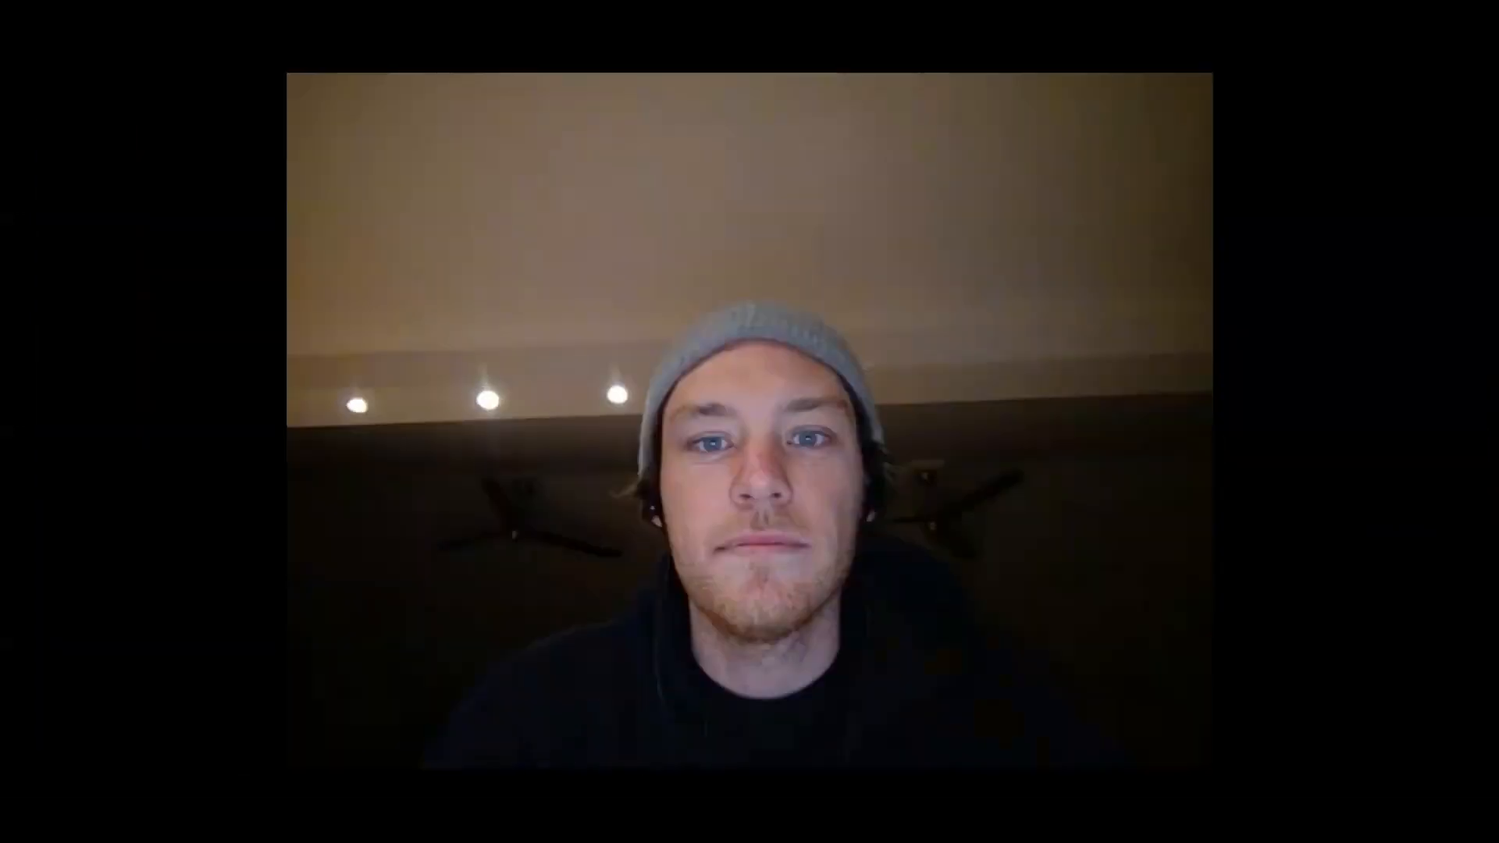